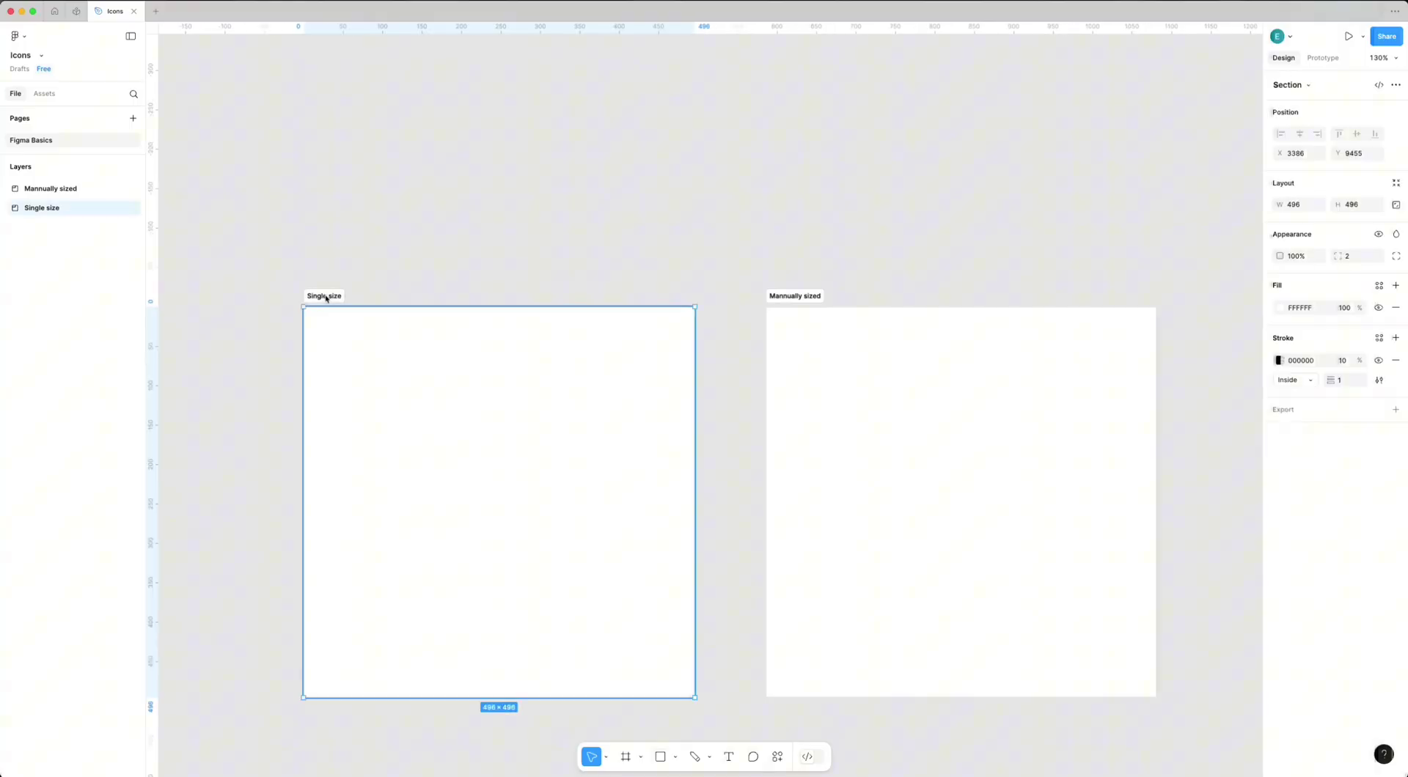
Sketch a left arrow, a right arrow, an envelope and two overlapping rectangles freehand above the two sections with the Pencil tool.
left_click(811, 300)
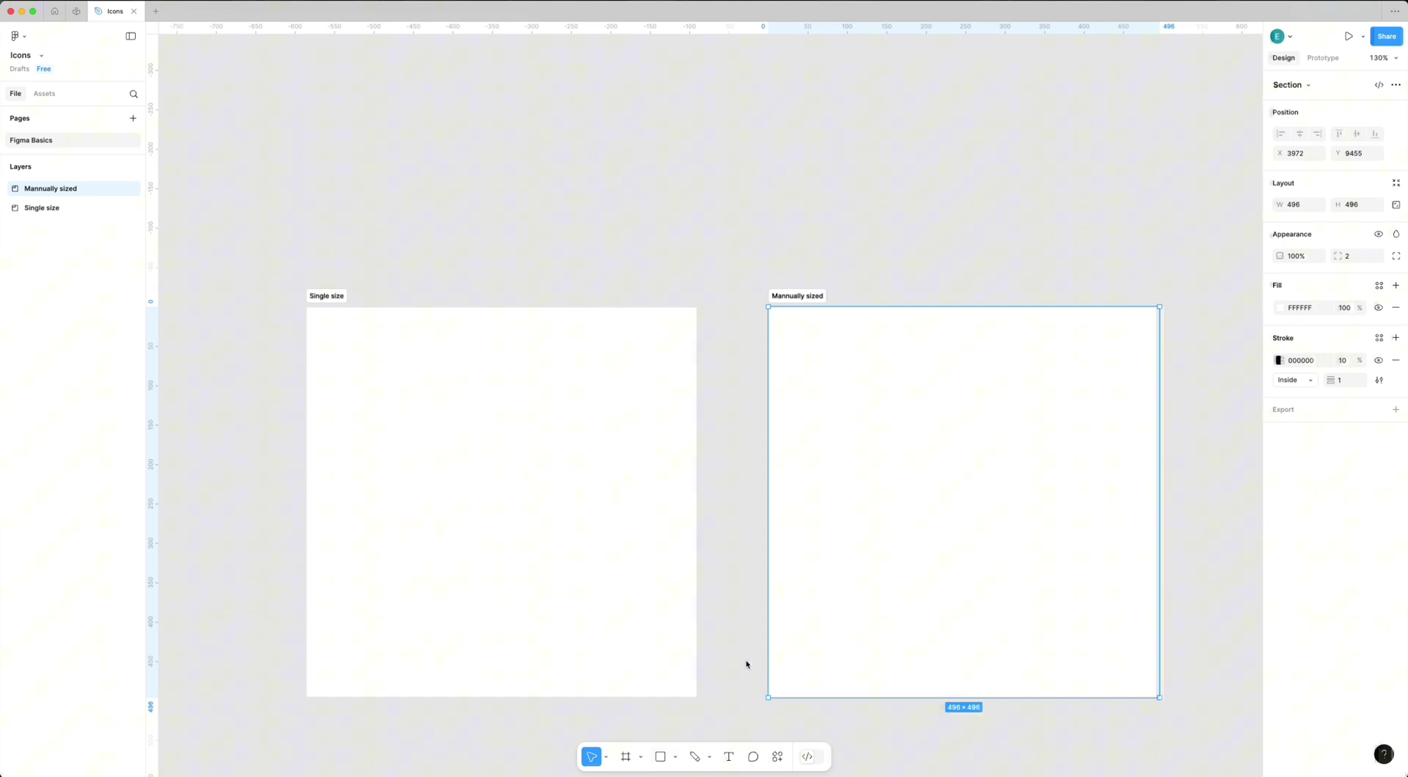
scroll(747, 664, "left", 1)
left_click(696, 760)
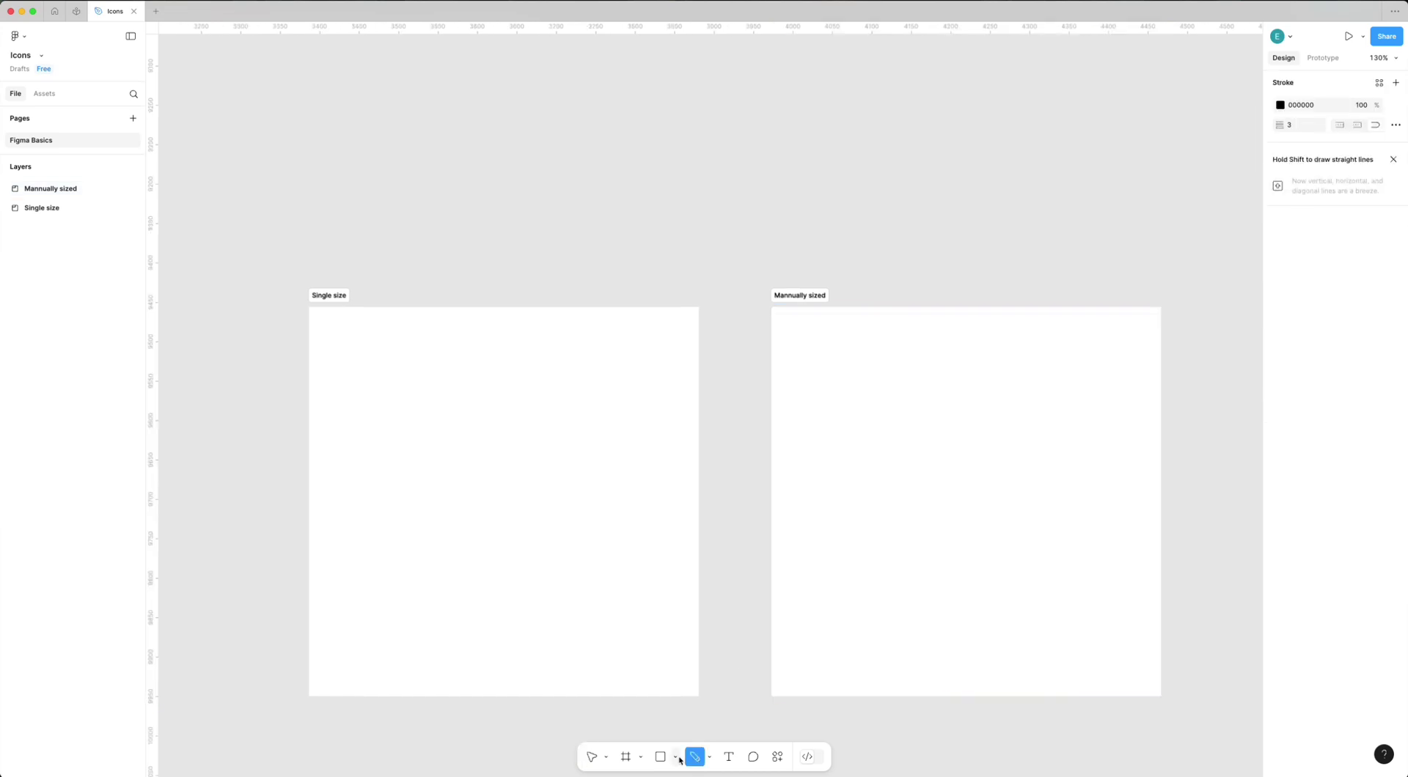
mouse_move(436, 203)
left_mouse_down()
mouse_move(331, 203)
mouse_move(360, 209)
left_mouse_up()
left_click_drag(482, 200, 542, 198)
mouse_move(627, 192)
left_mouse_down()
mouse_move(694, 223)
mouse_move(629, 190)
mouse_move(677, 190)
mouse_move(740, 233)
mouse_move(790, 189)
mouse_move(737, 187)
left_mouse_up()
mouse_move(769, 185)
left_mouse_down()
mouse_move(764, 149)
mouse_move(799, 147)
mouse_move(793, 197)
left_mouse_up()
key("Escape")
scroll(403, 286, "up", 3)
scroll(402, 286, "up", 1)
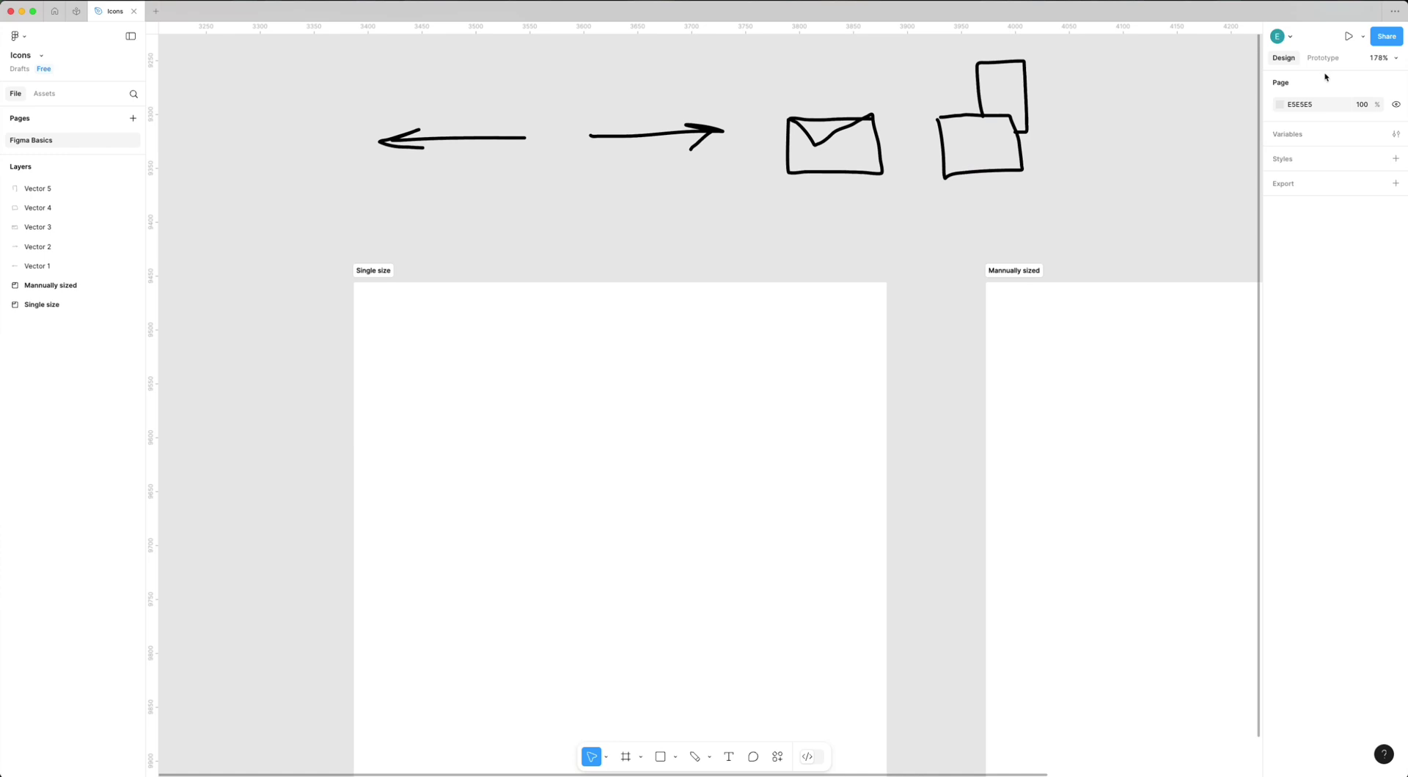
Check the pixel preview options in the view settings.
left_click(1393, 60)
mouse_move(1323, 214)
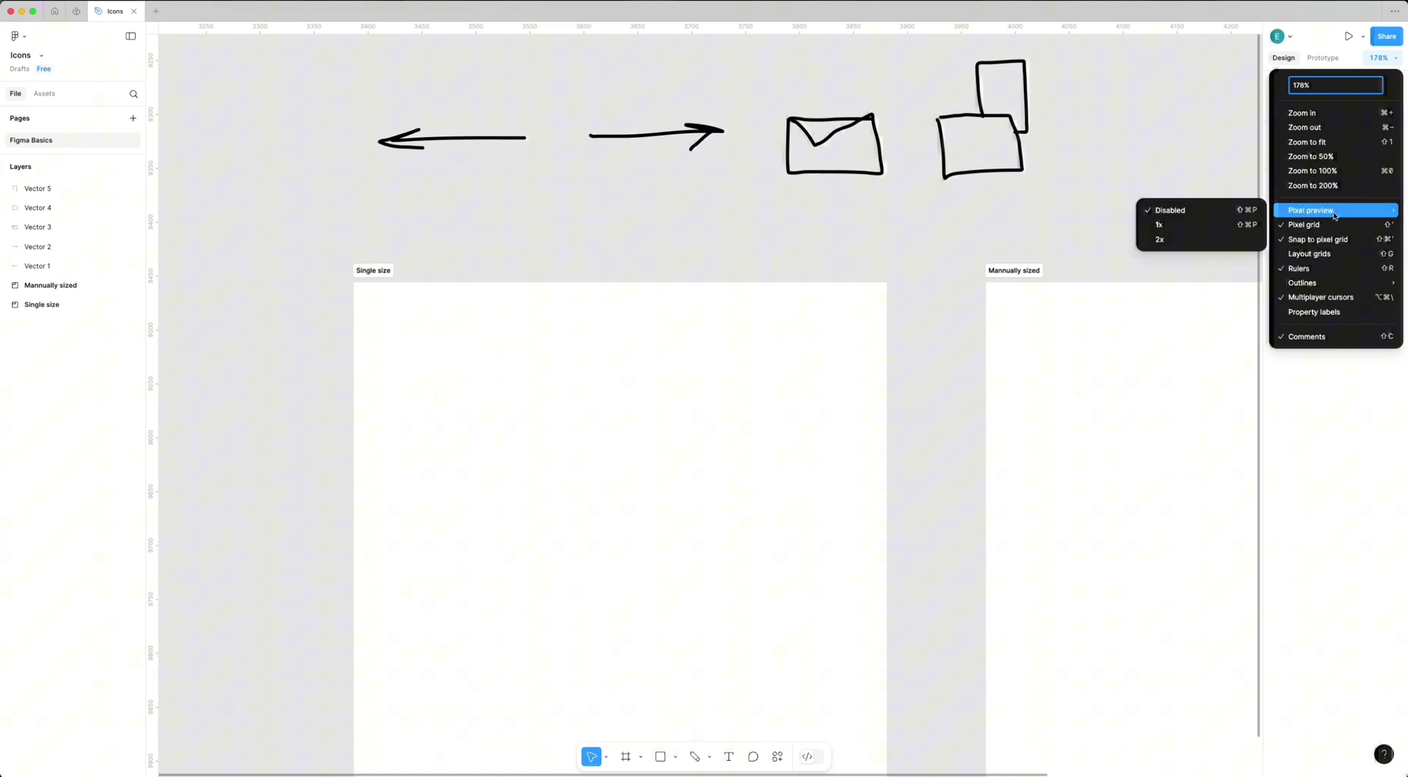
left_click(1165, 240)
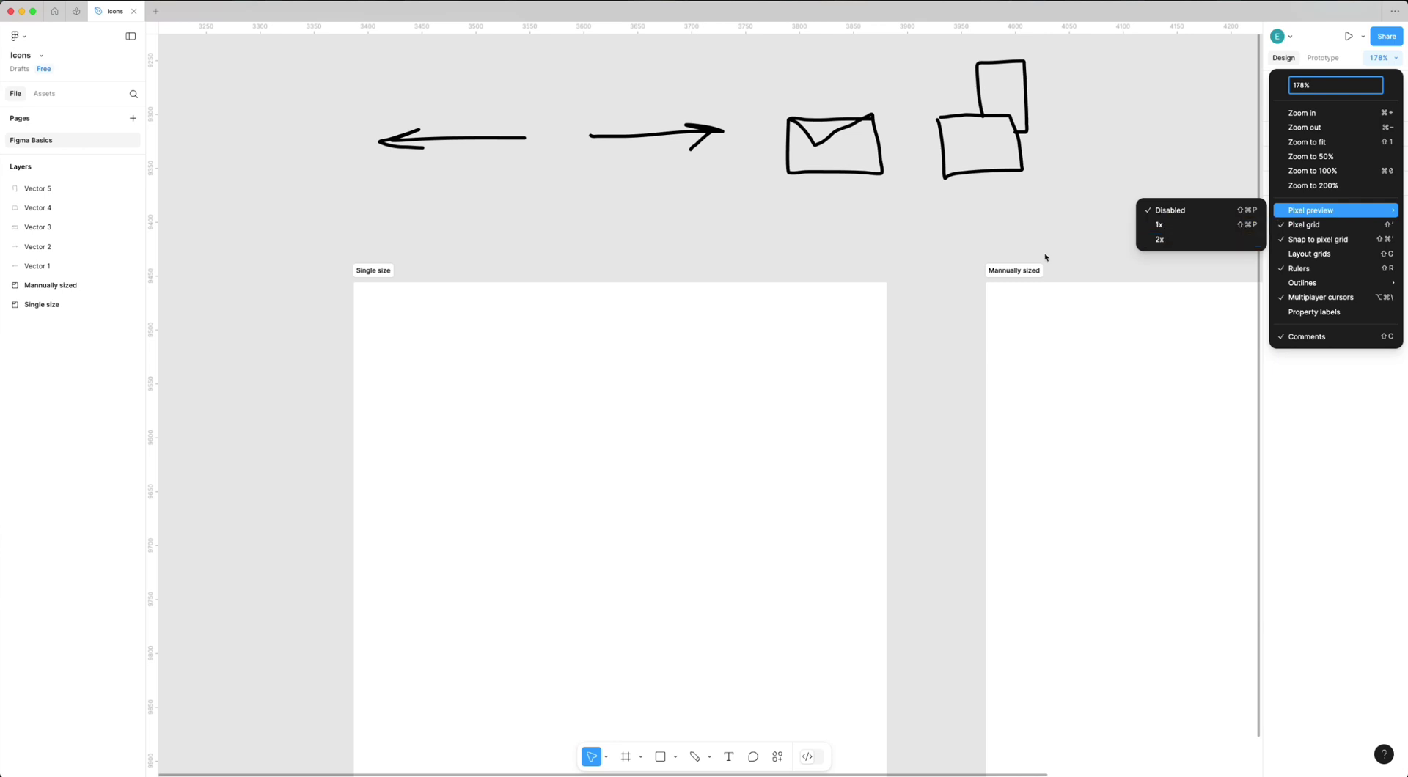
Draw a frame about 15 × 18 inside the Single size section, near its upper-left corner.
scroll(569, 280, "up", 5)
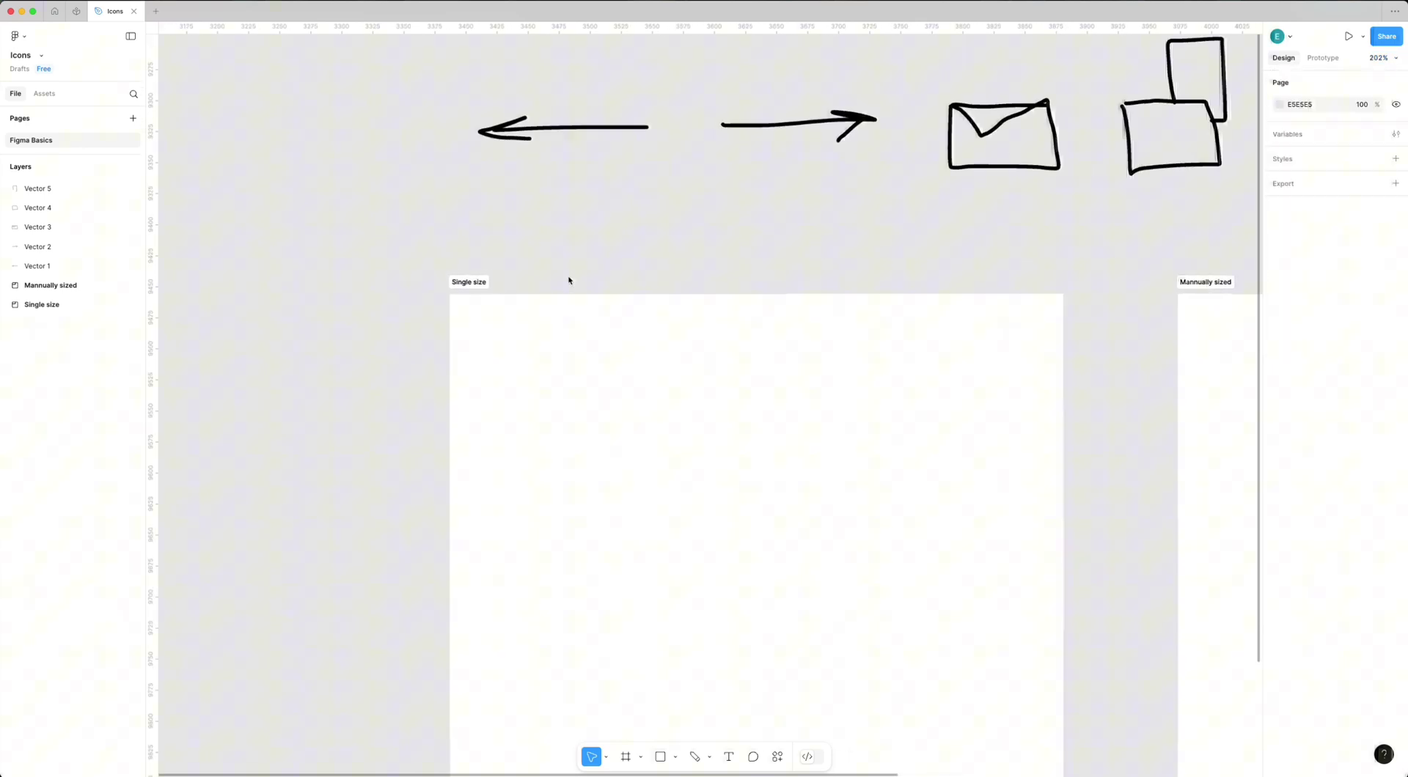
left_click_drag(604, 268, 609, 191)
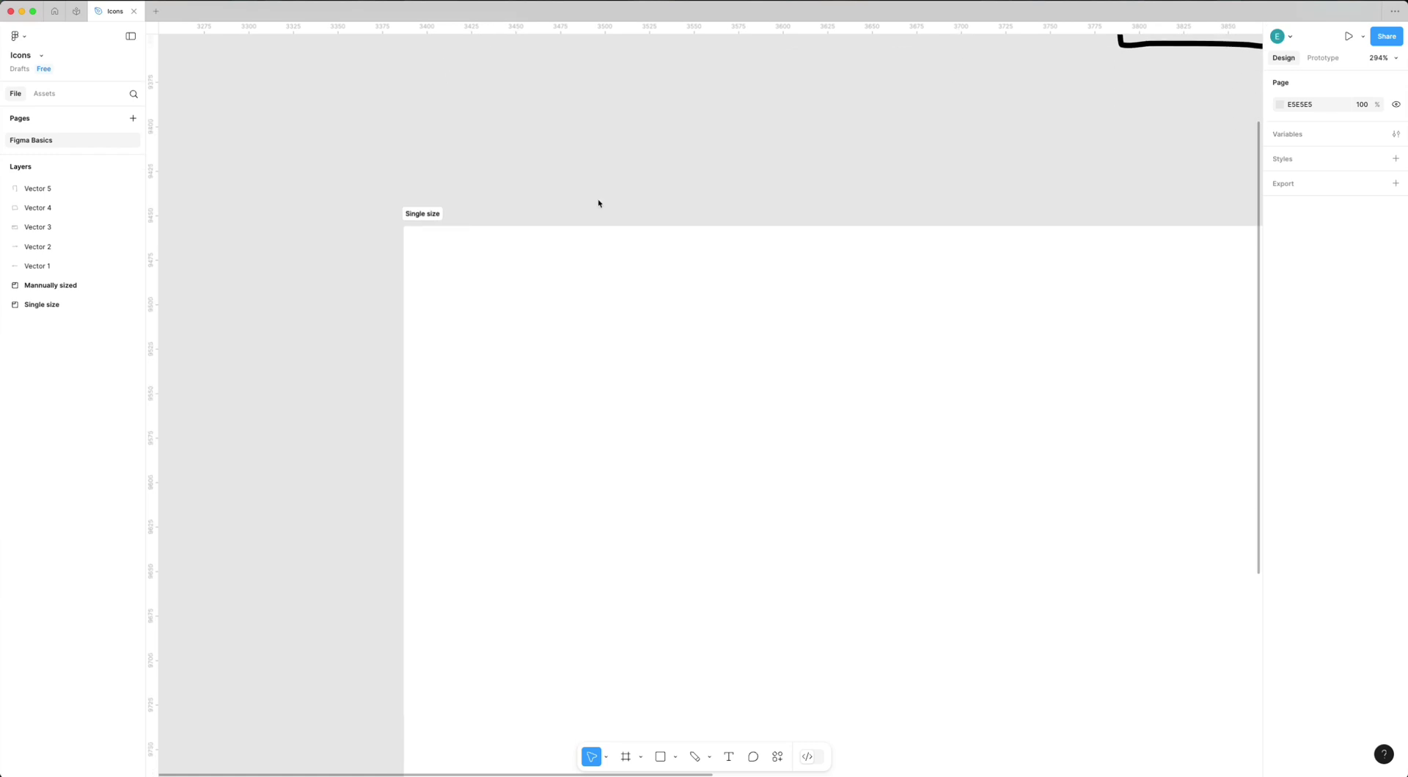
scroll(283, 355, "up", 12)
scroll(406, 317, "down", 10)
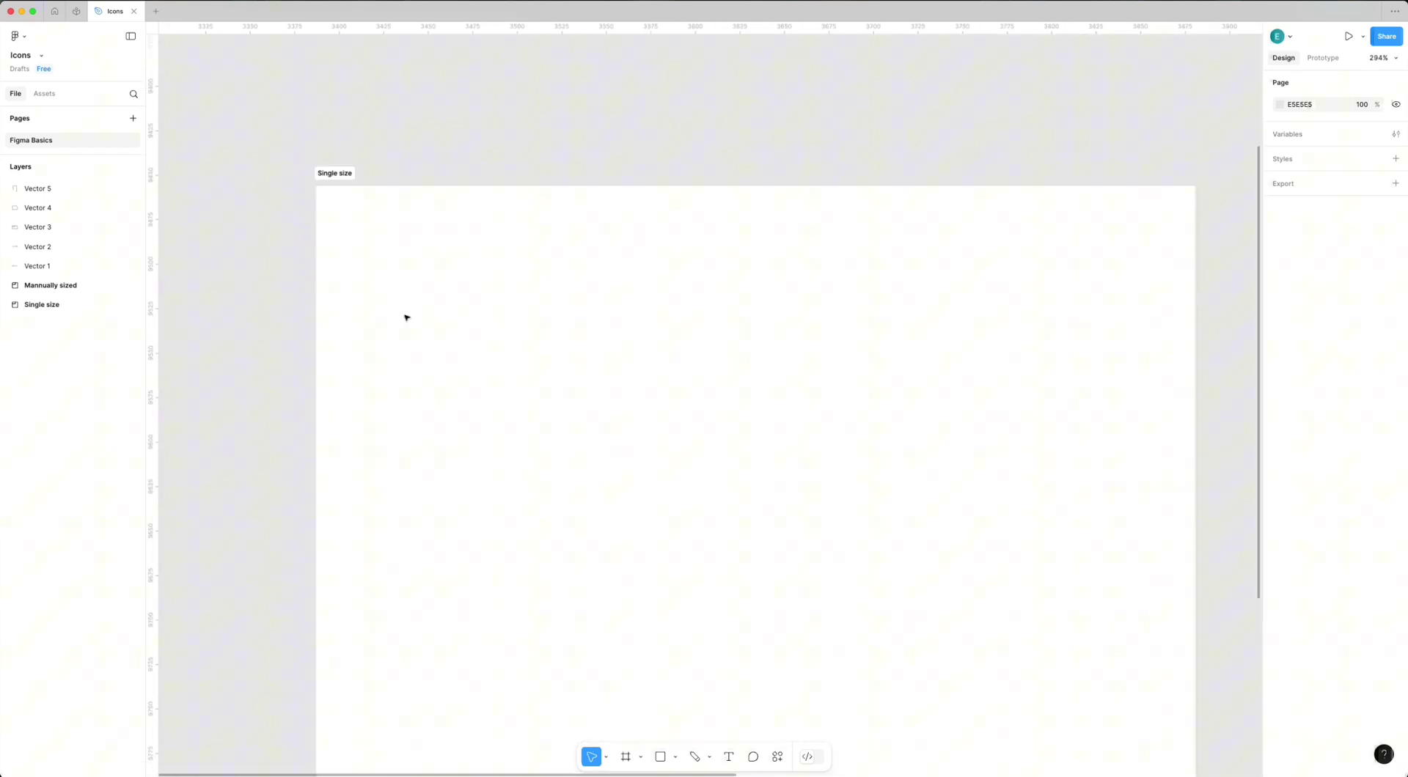
key("f")
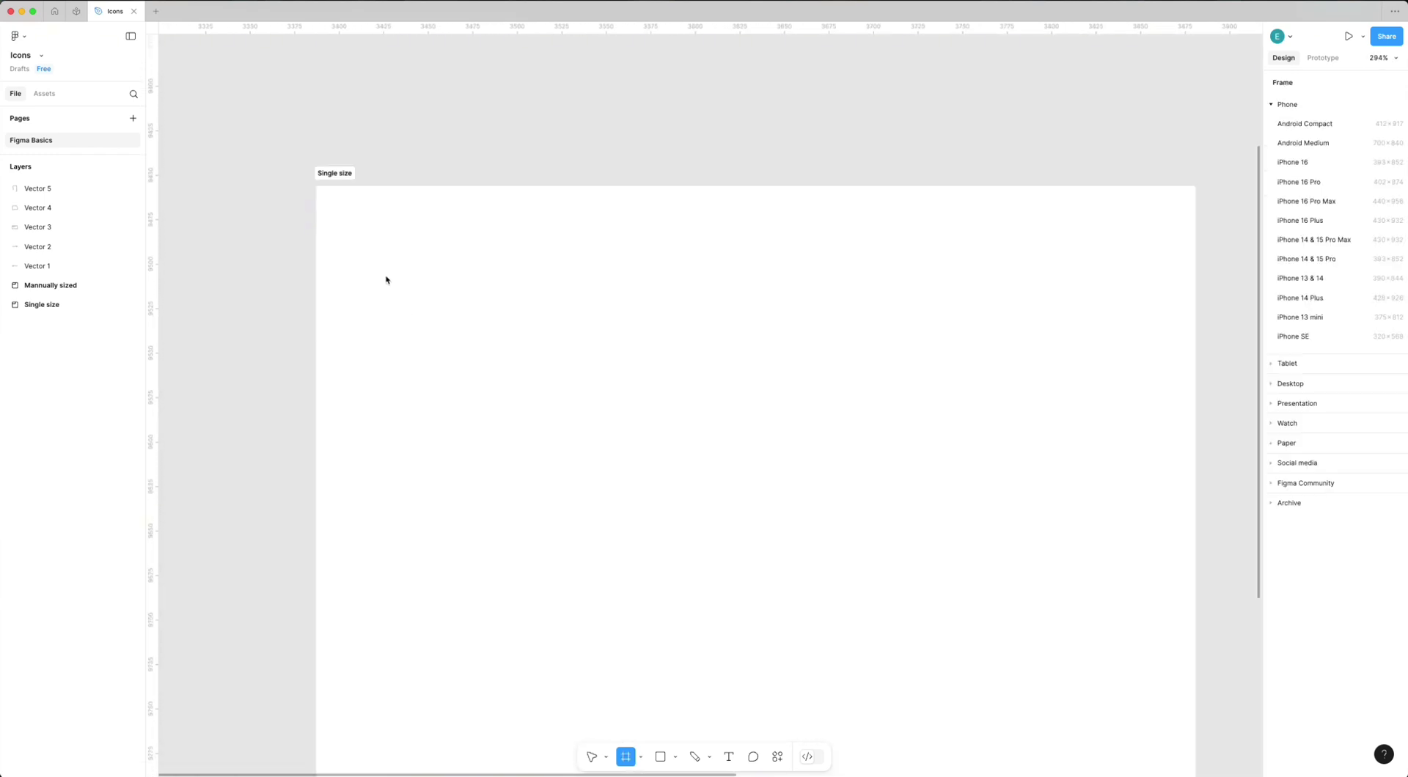
mouse_move(385, 275)
left_mouse_down()
mouse_move(517, 391)
mouse_move(503, 420)
mouse_move(506, 377)
mouse_move(412, 309)
left_mouse_up()
scroll(365, 293, "up", 5)
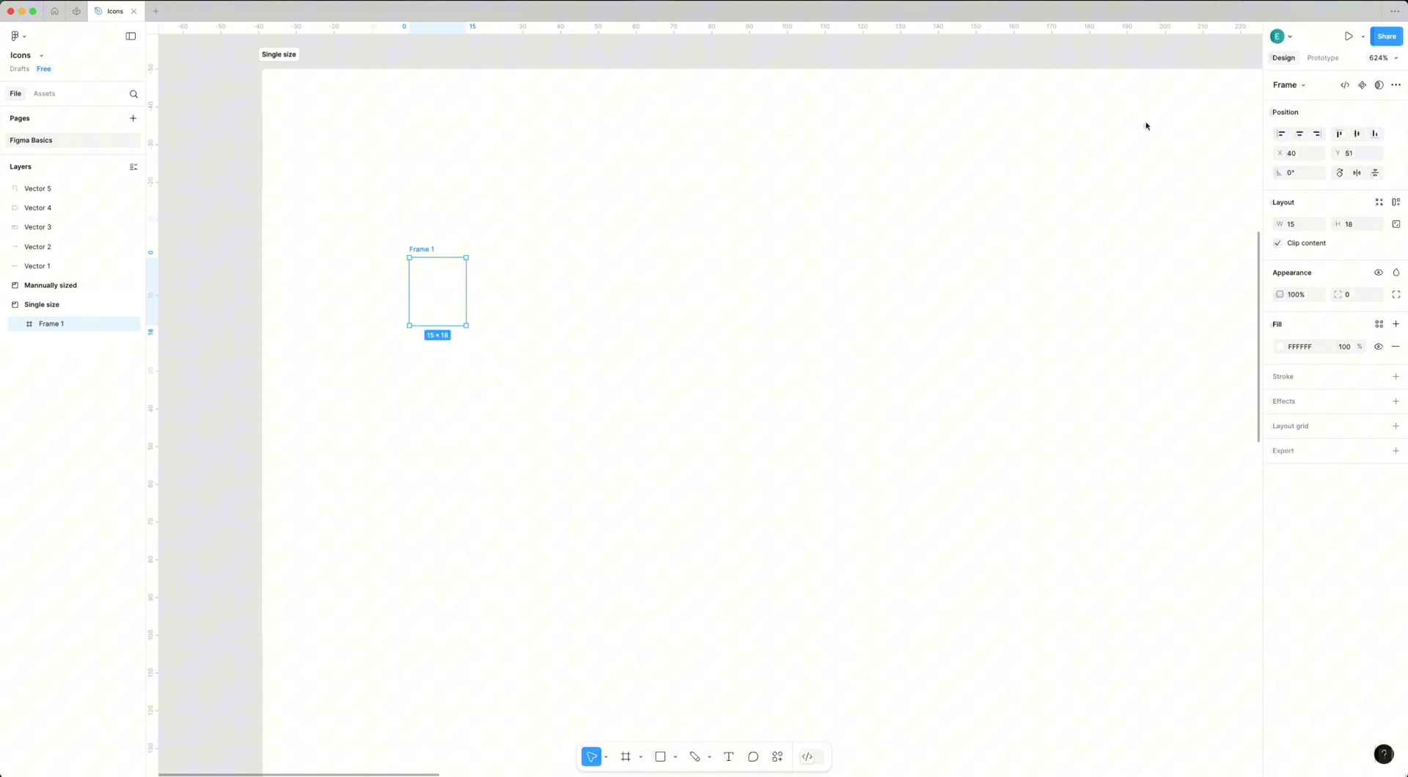
Set the new frame's width and height to 16 and rename it 16×16.
type("16")
key("Return")
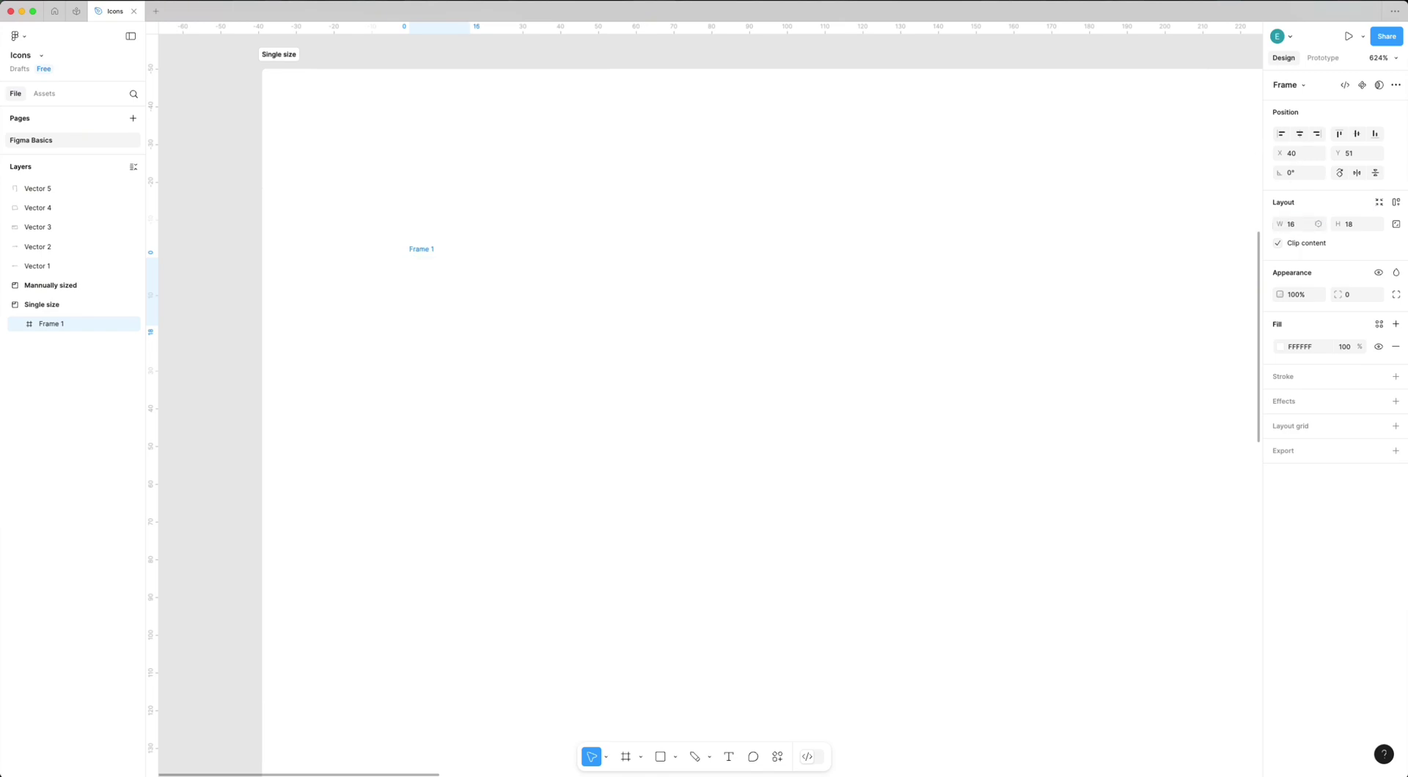
left_click(1356, 229)
type("16")
key("Return")
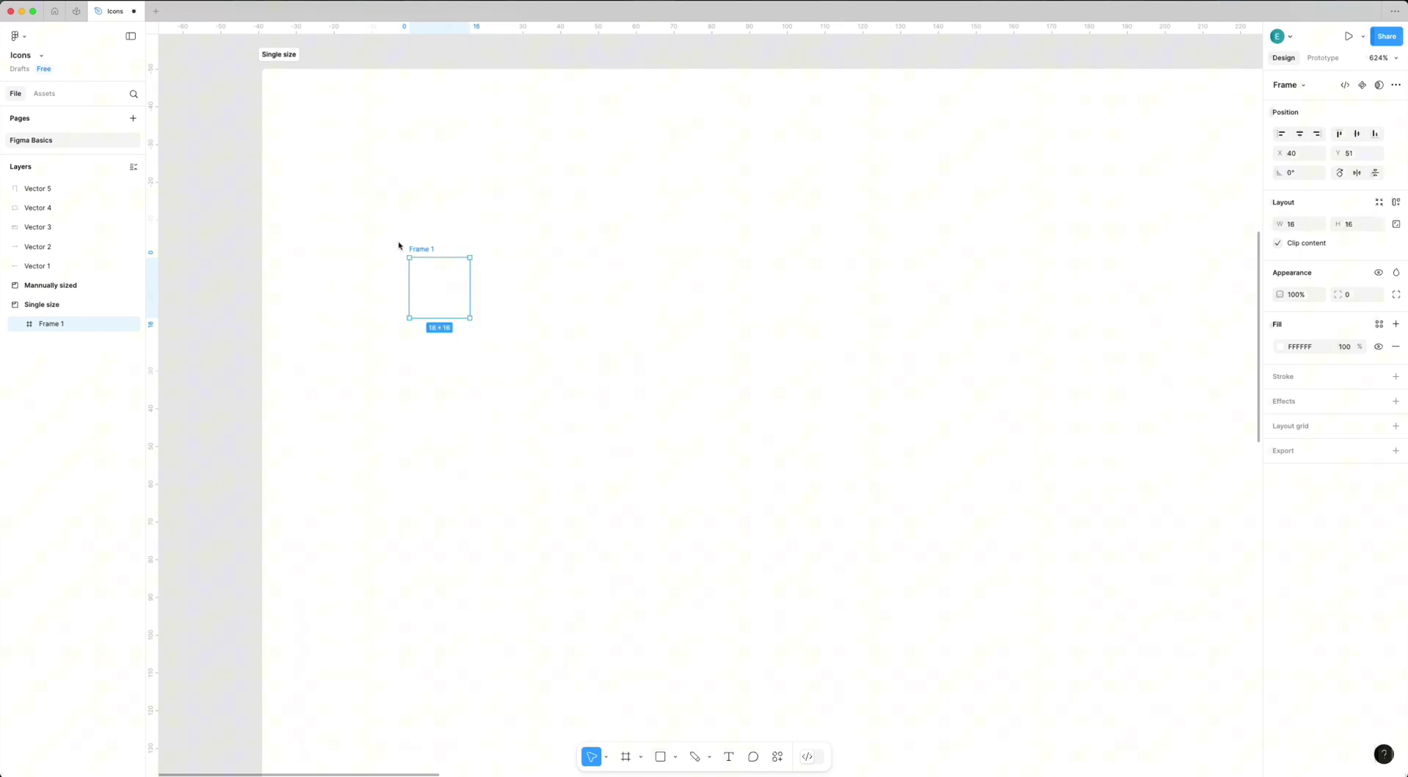
key("super+r")
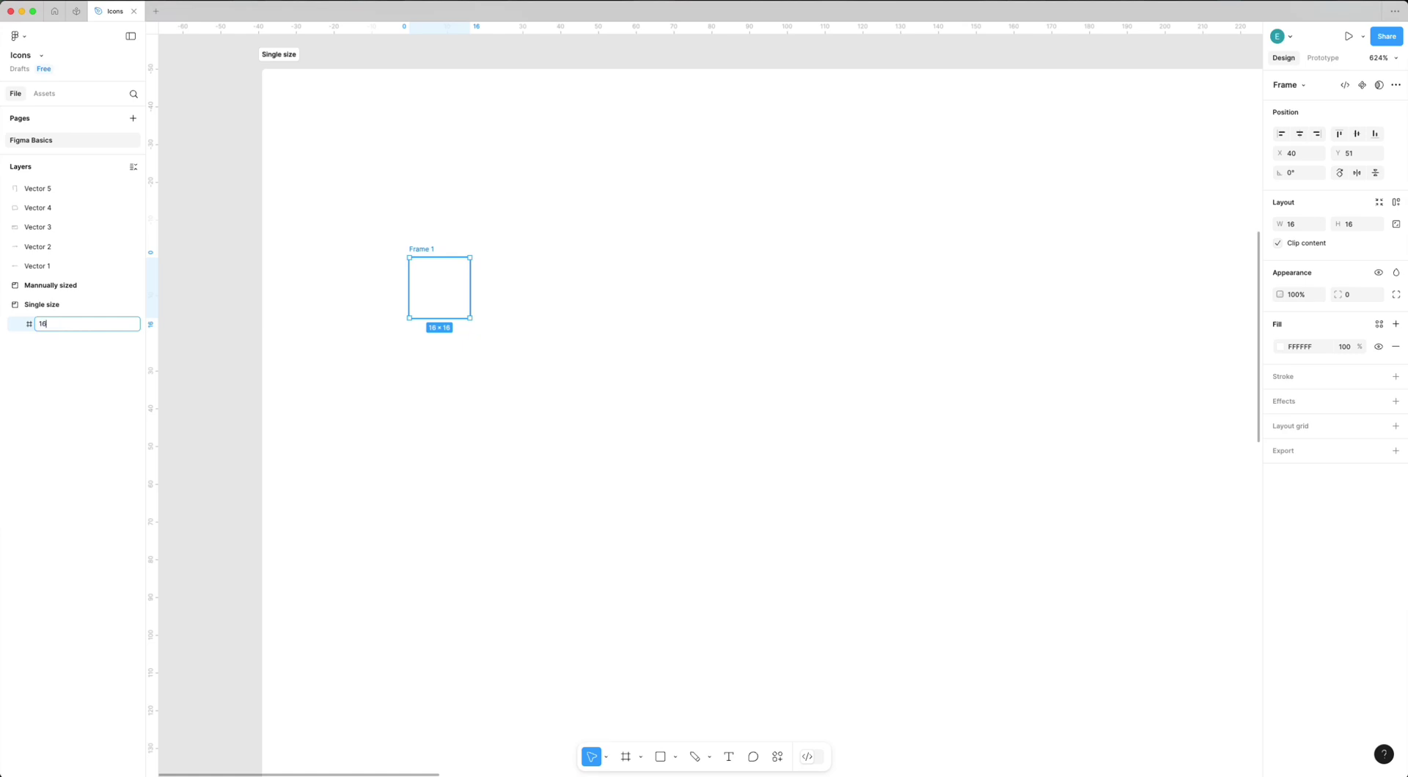
key("Return")
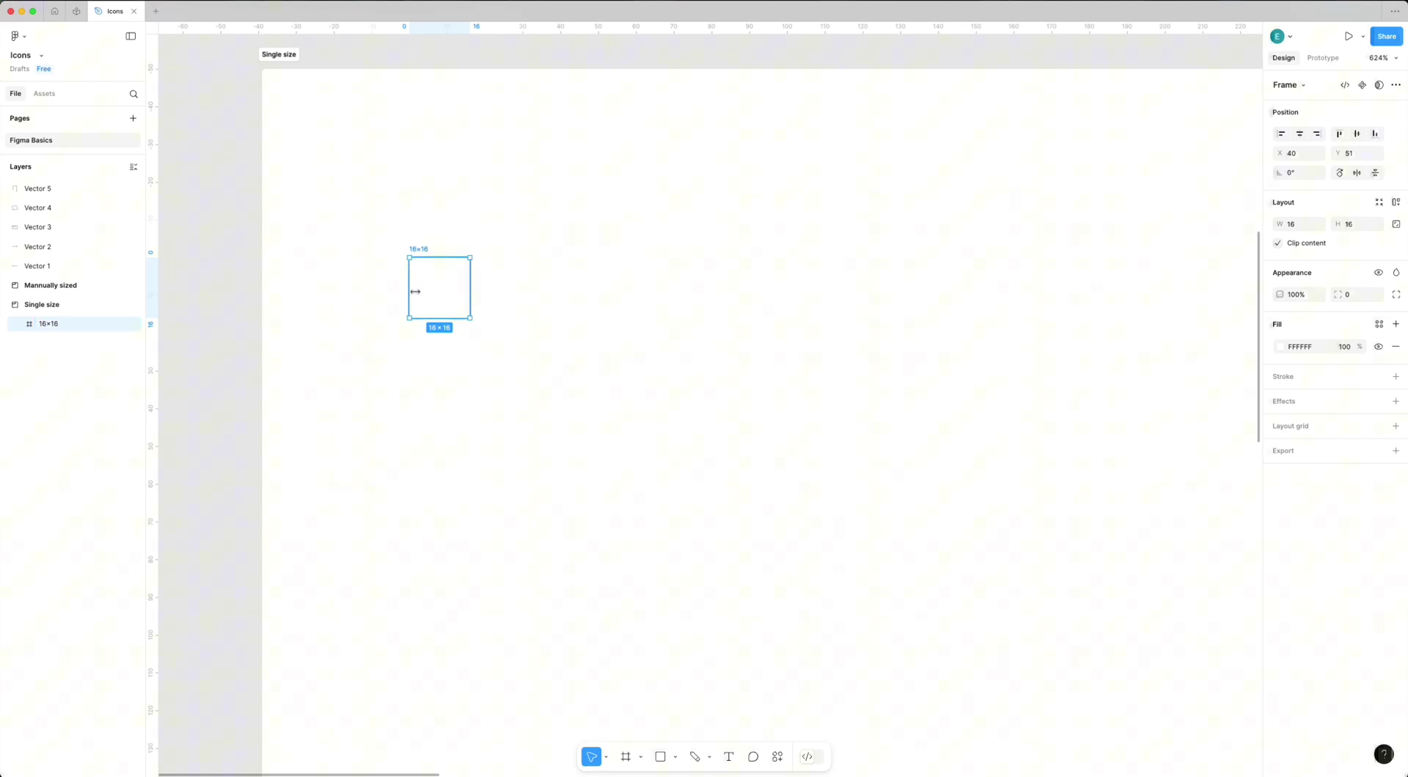
Duplicate the 16×16 frame to its right, and fill both frames with light gray E4E4E4.
left_click_drag(441, 289, 551, 289)
left_click(421, 257, "shift")
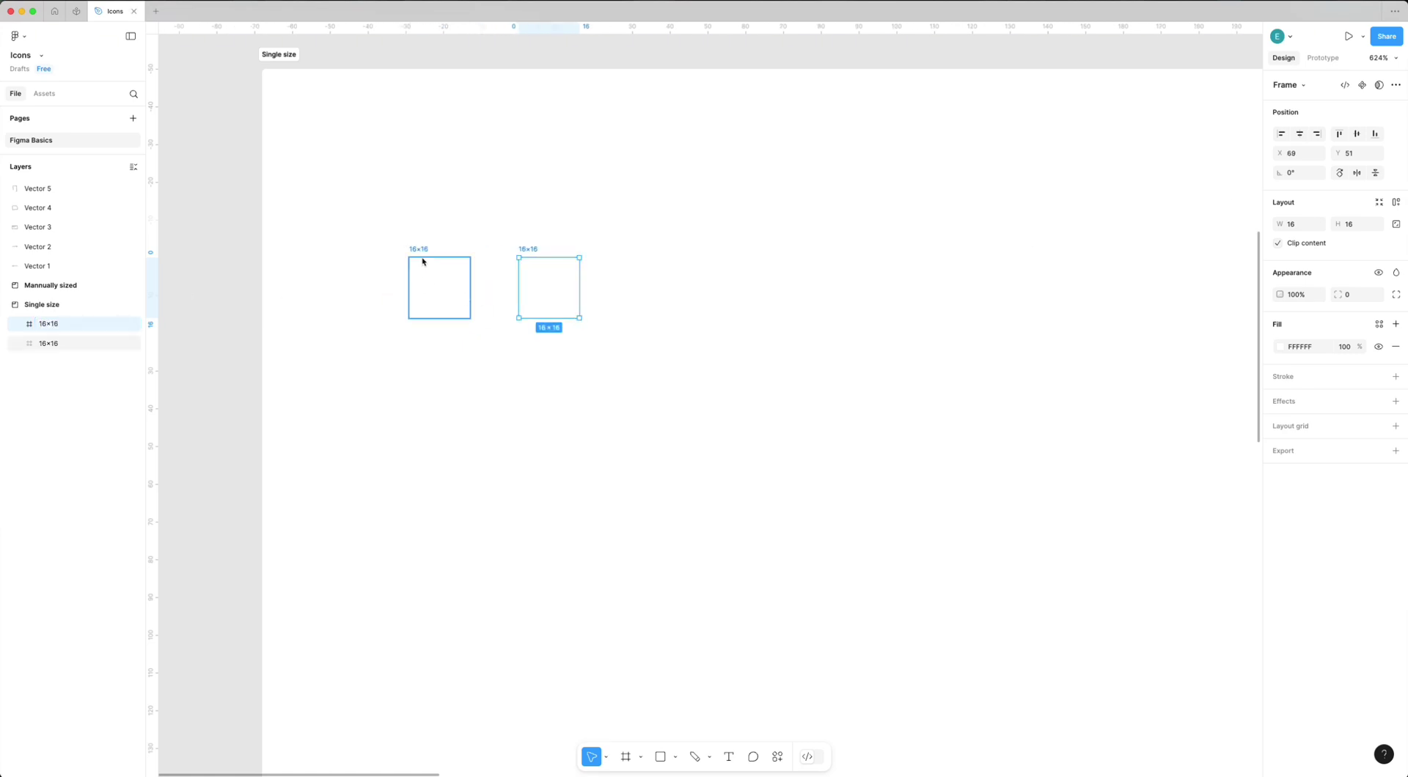
left_click(1275, 363)
left_click(1128, 427)
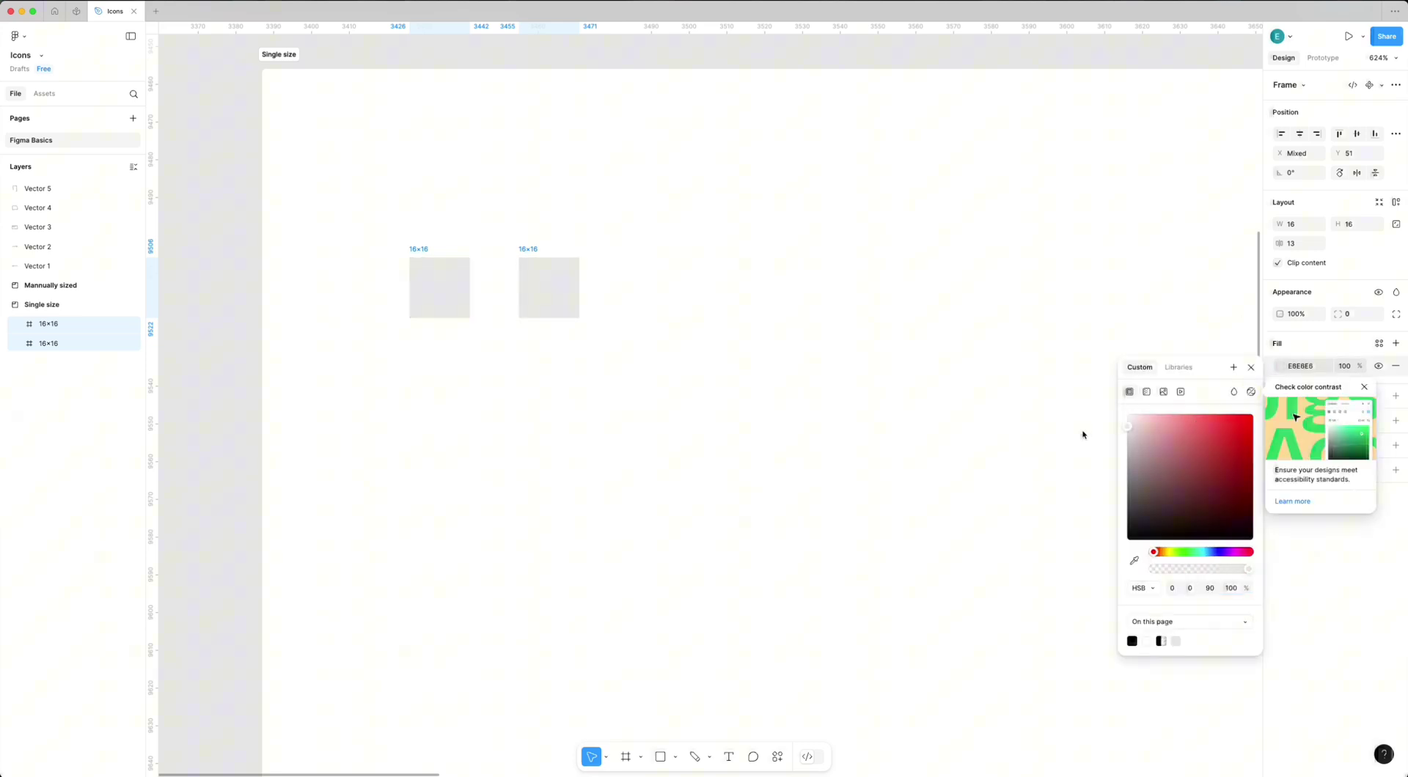
Resize the duplicated frame to 20 × 20 with its aspect ratio locked, and rename it 20×20.
left_click(542, 278)
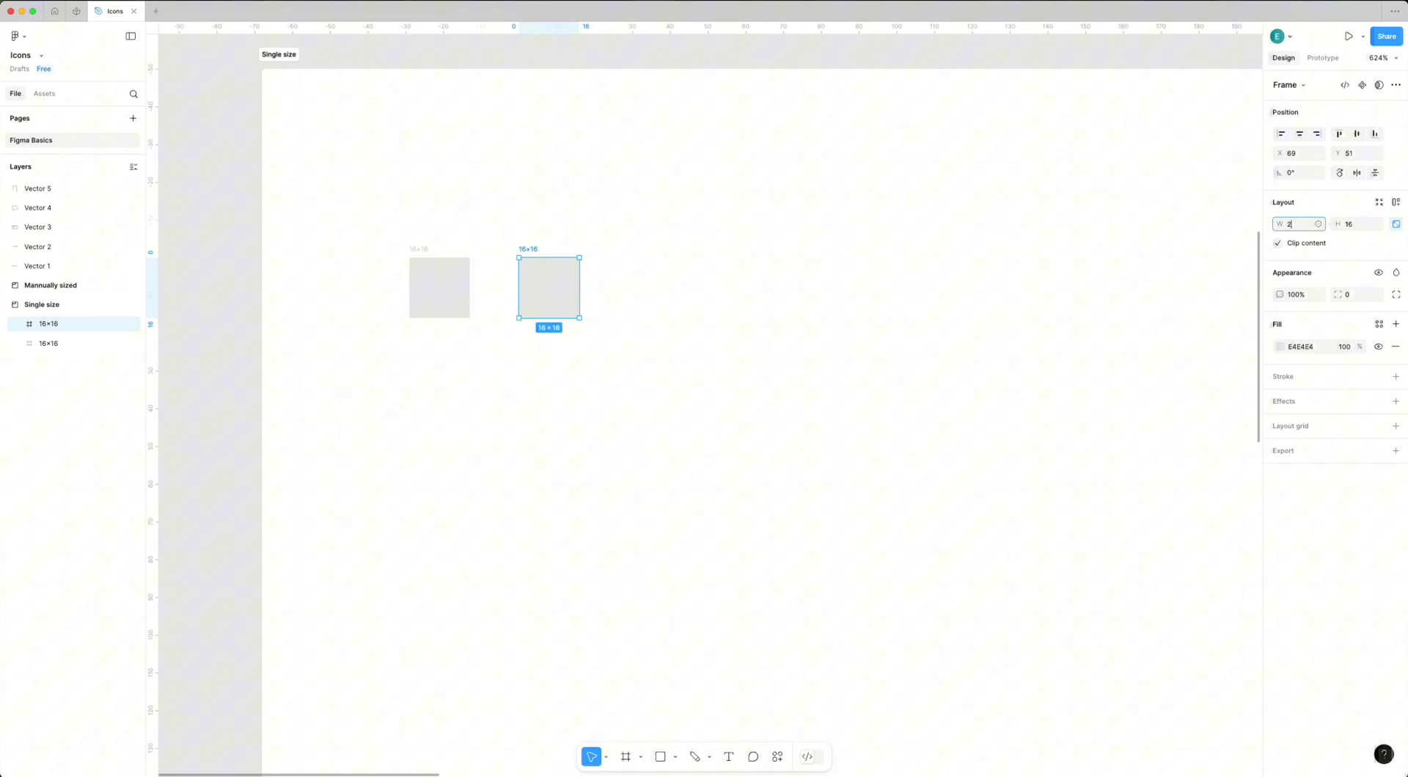
key("Return")
key("super+z")
left_click(1289, 225)
type("20")
key("Return")
key("super+r")
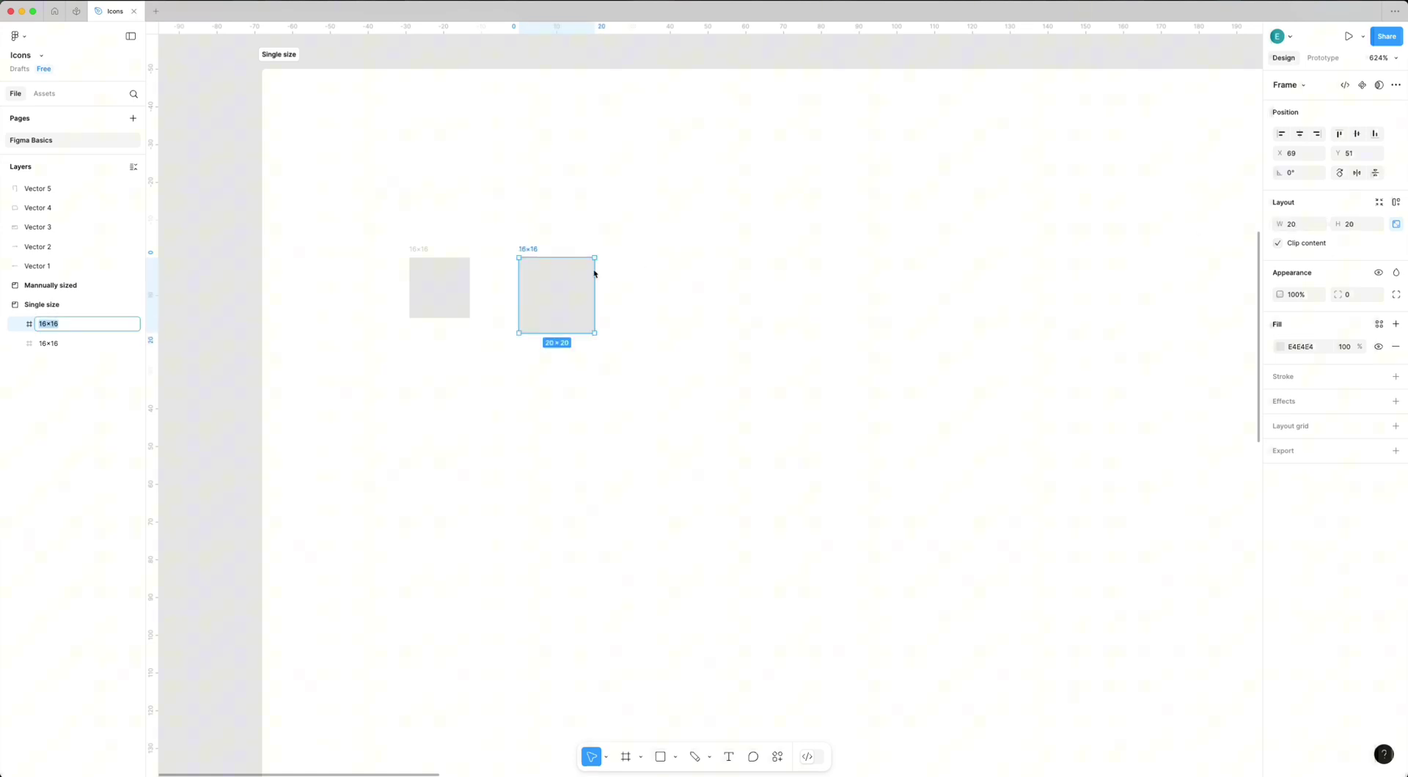
type("20×20")
key("Return")
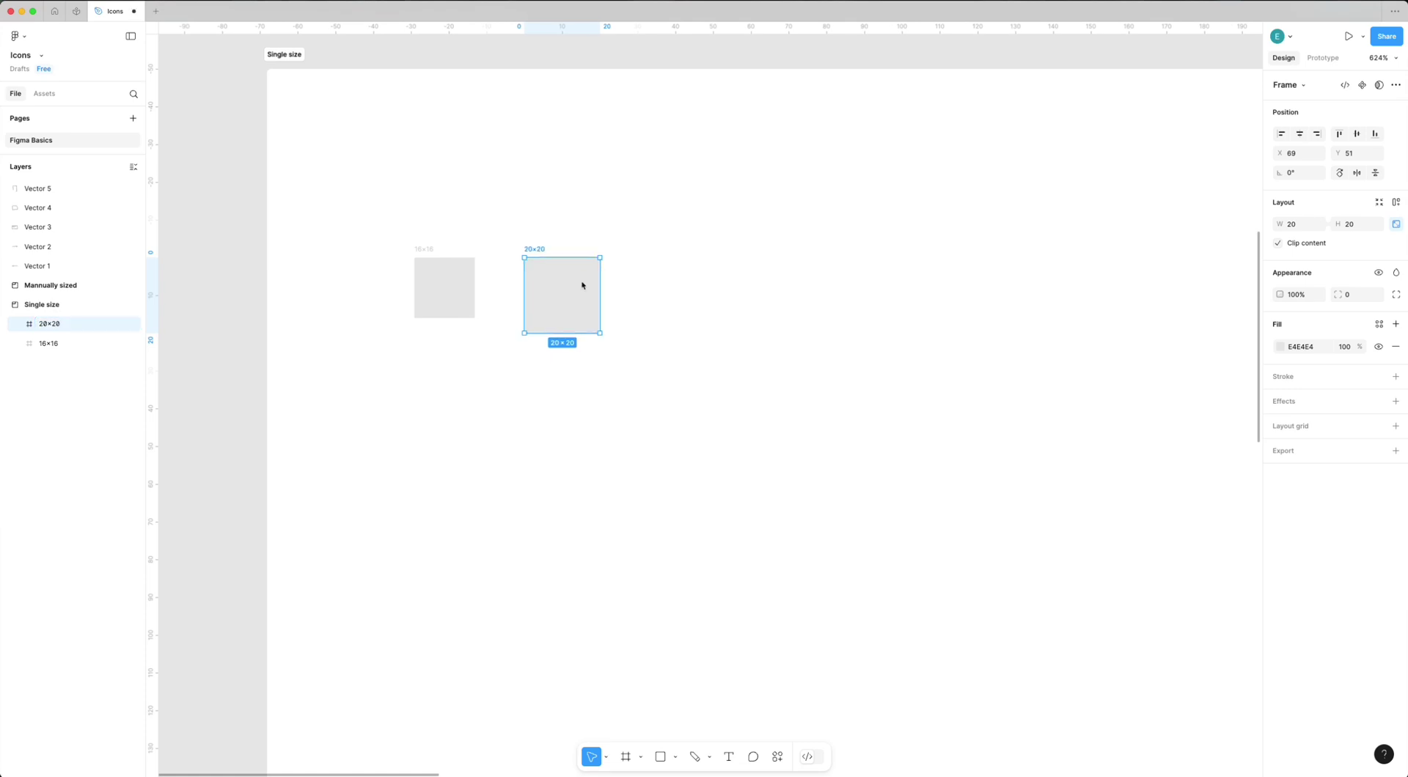
Add a copy of the 20×20 frame to its right, sized 24 × 24 and named 24×24.
left_click_drag(581, 286, 682, 283)
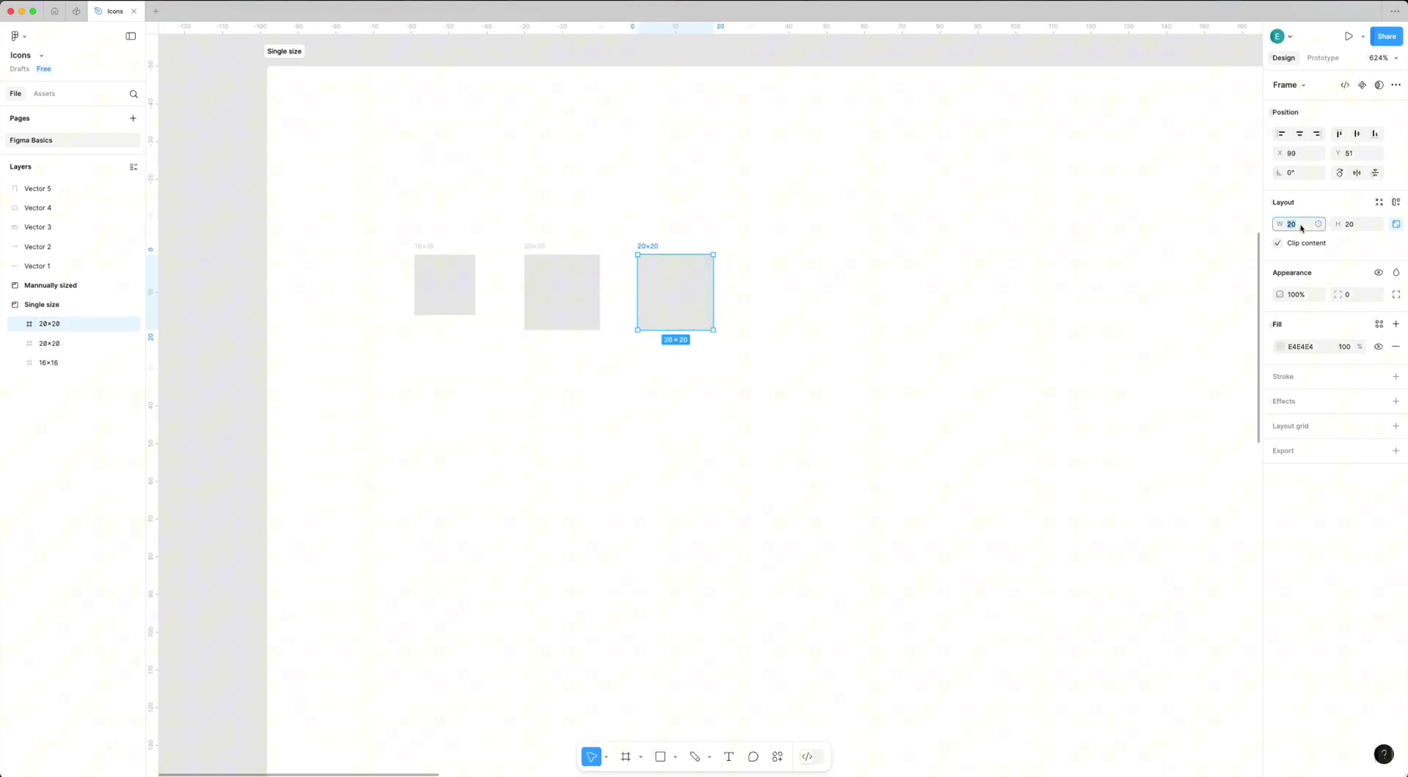
type("24")
key("Return")
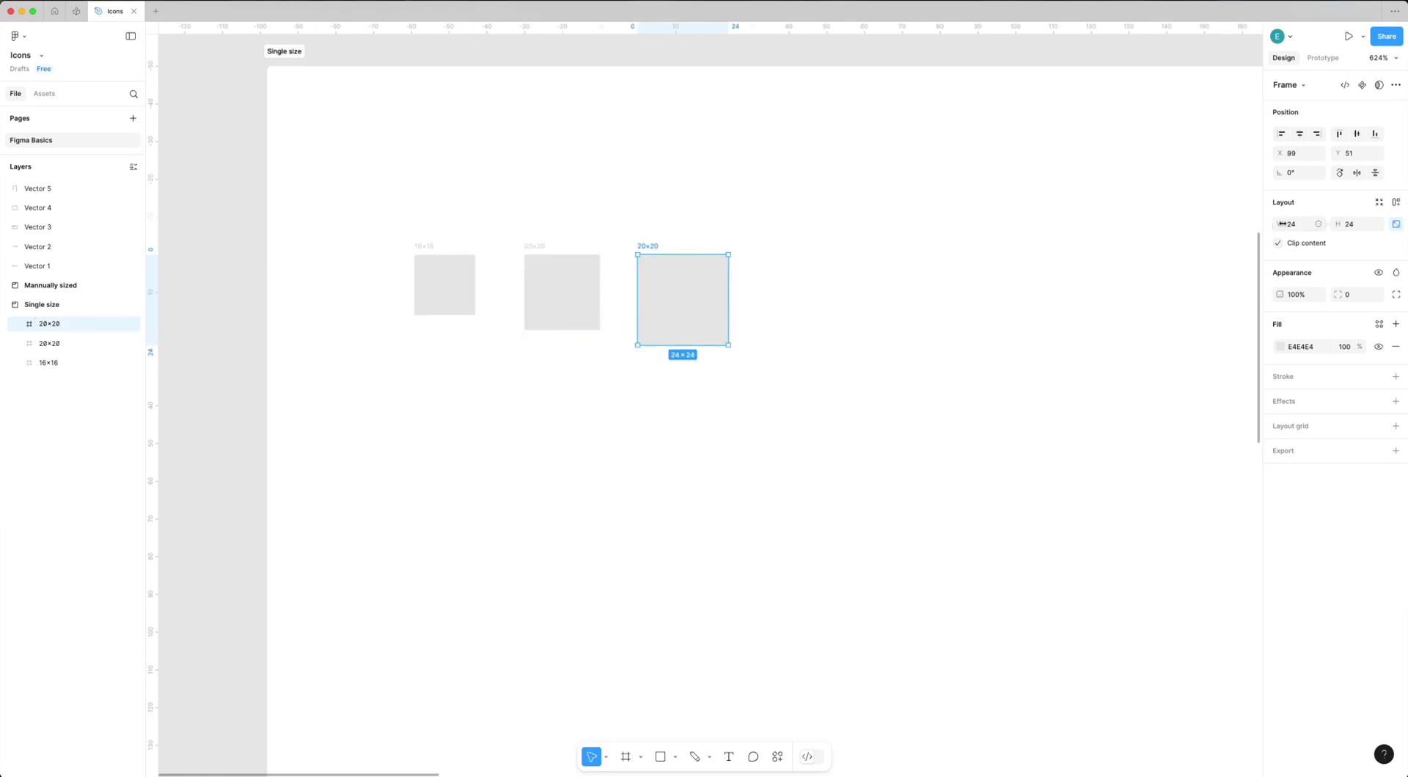
double_click(51, 328)
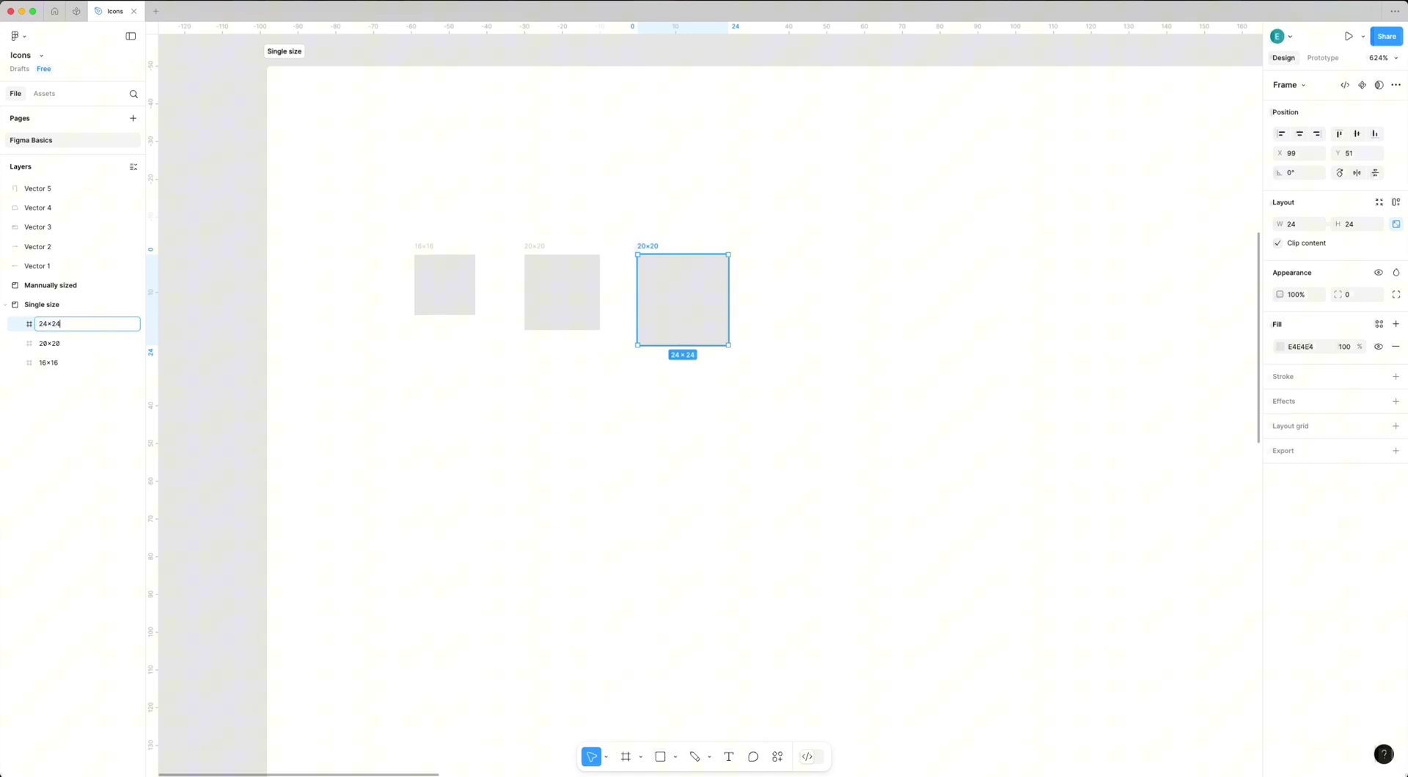
key("Return")
Add a copy of the 24×24 frame 8 px to its right, named 32×32 and sized 32 × 32.
left_click_drag(668, 308, 790, 308)
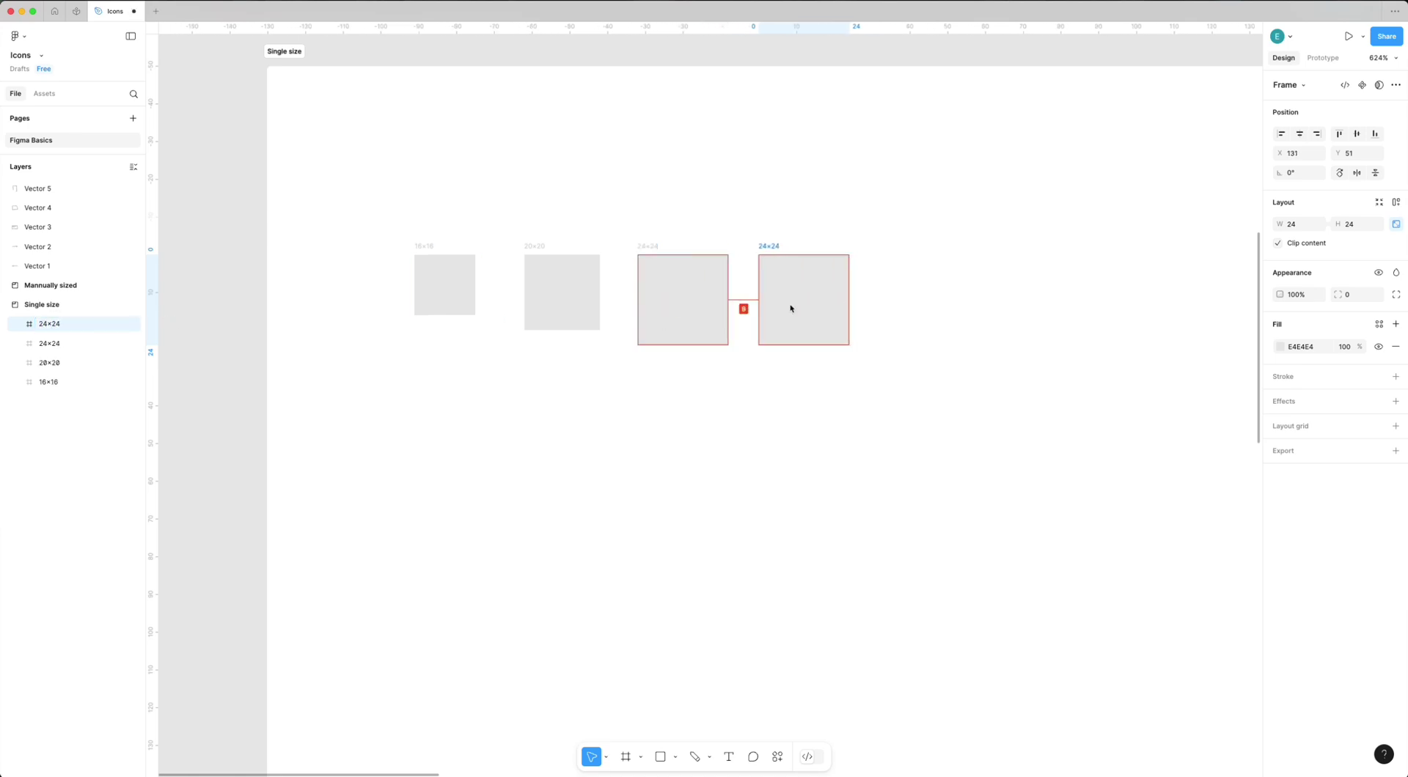
double_click(47, 326)
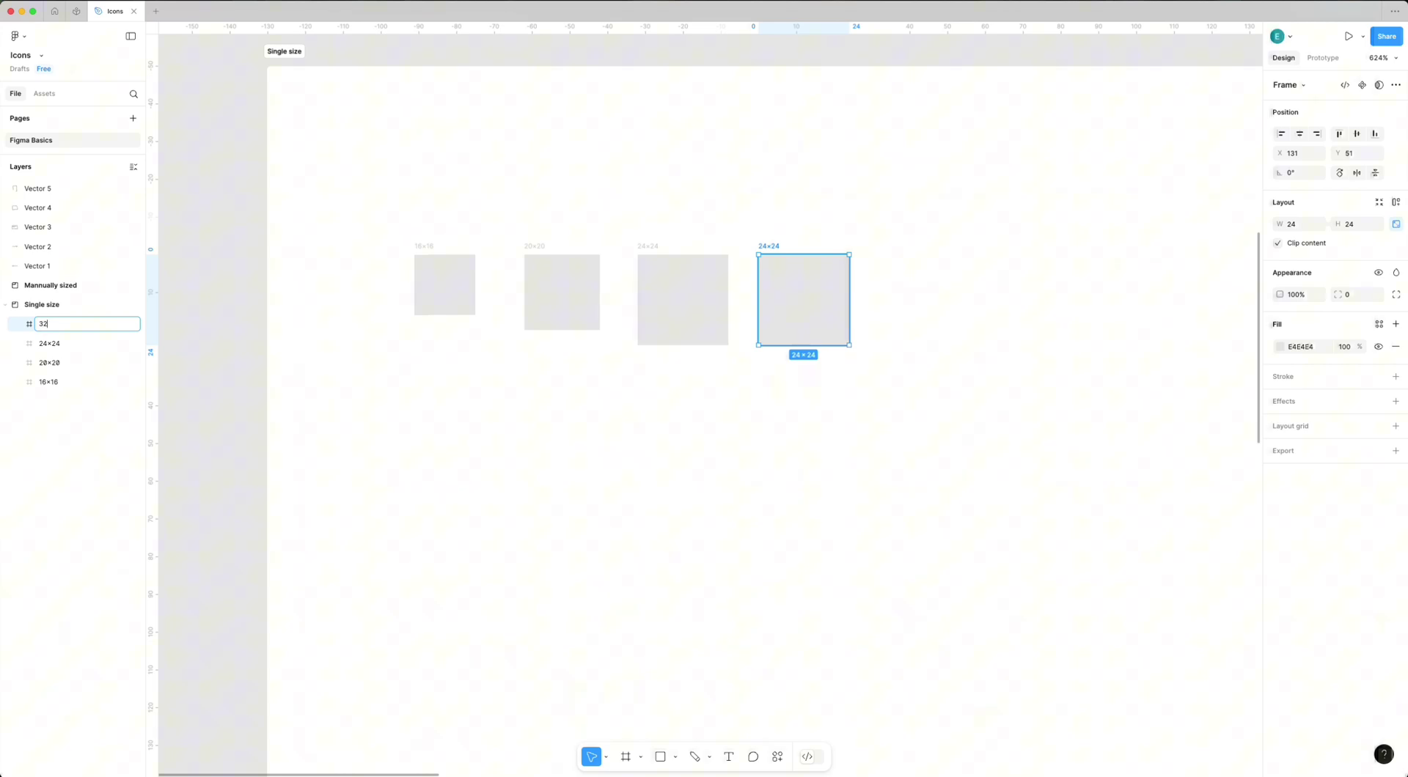
type("32×32")
key("Return")
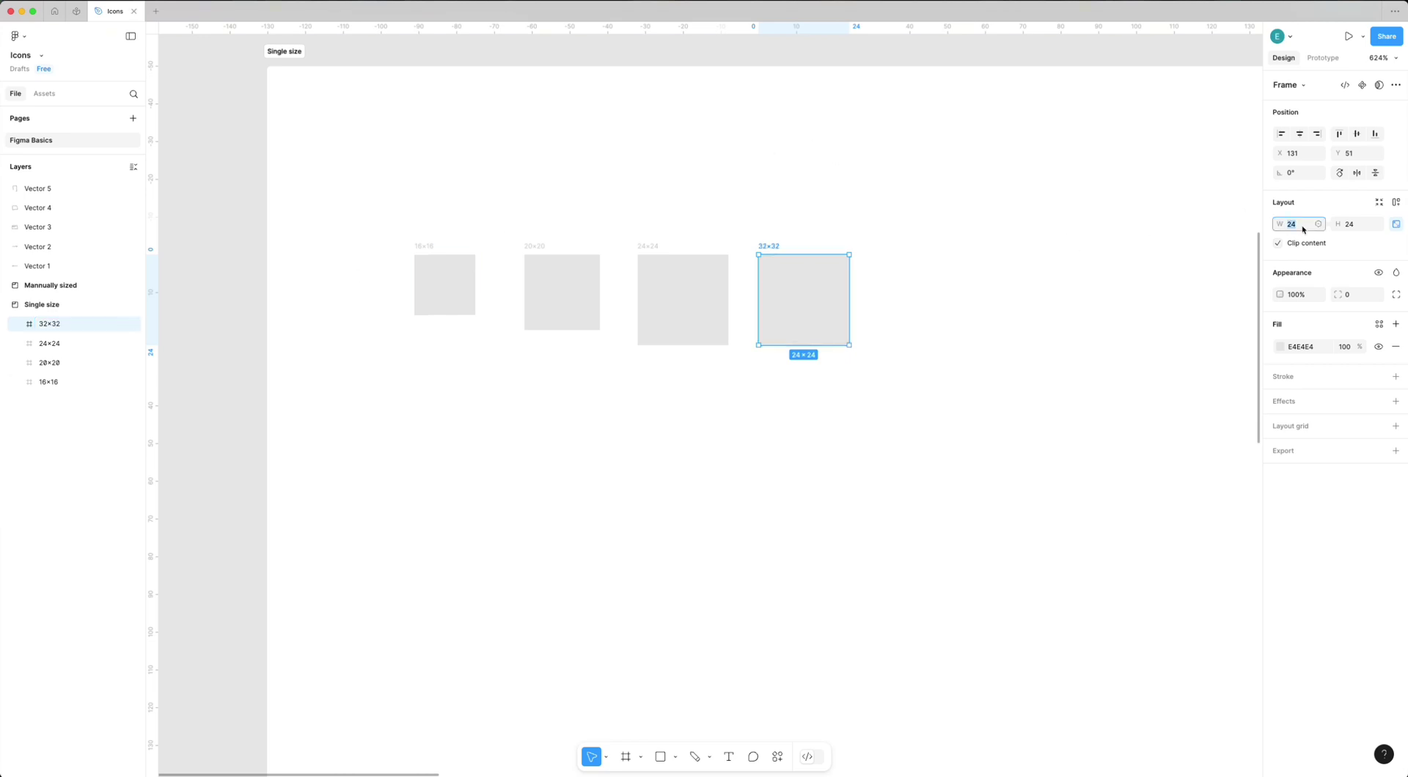
type("32")
key("Return")
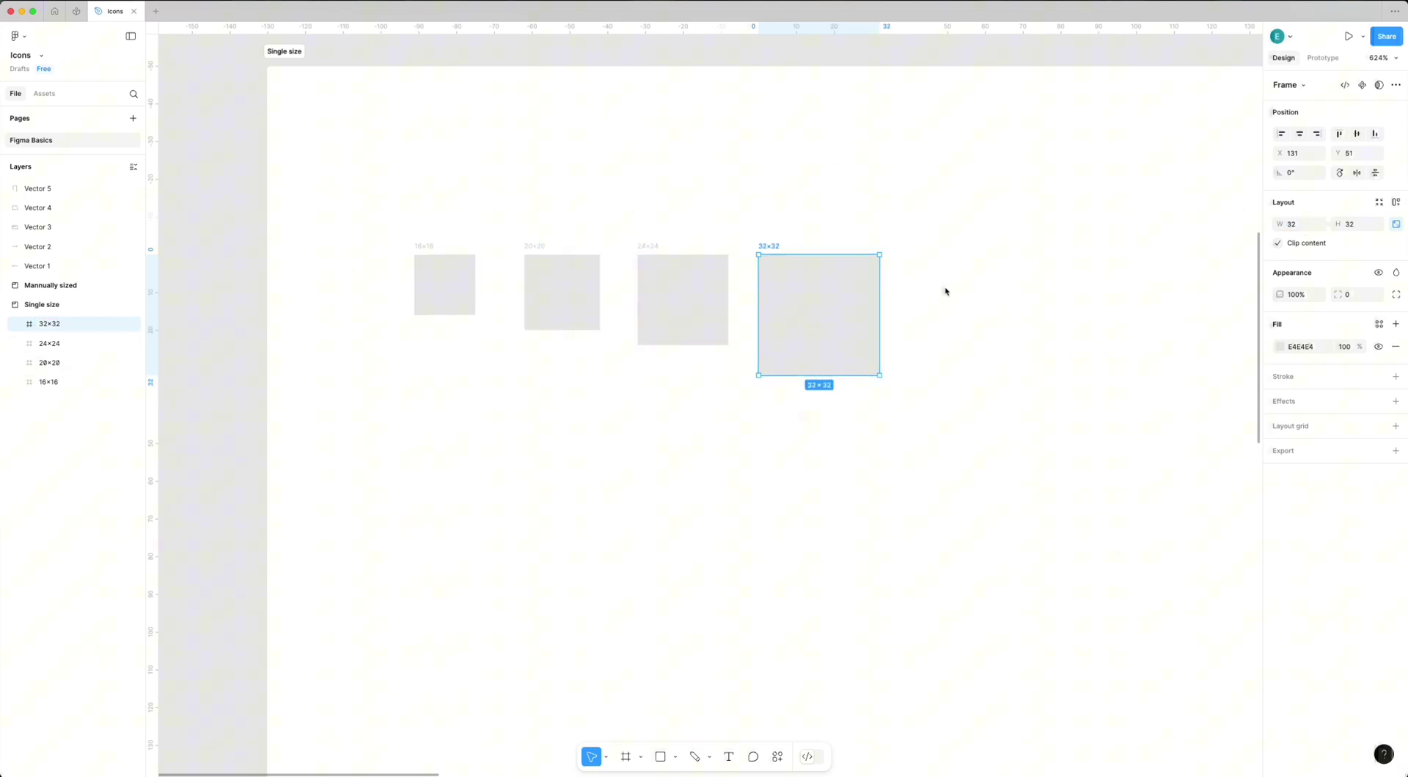
Add a copy of the 16×16 frame to its left, sized 12 × 12 and named 12×12.
left_click(437, 276)
left_click_drag(437, 277, 373, 277)
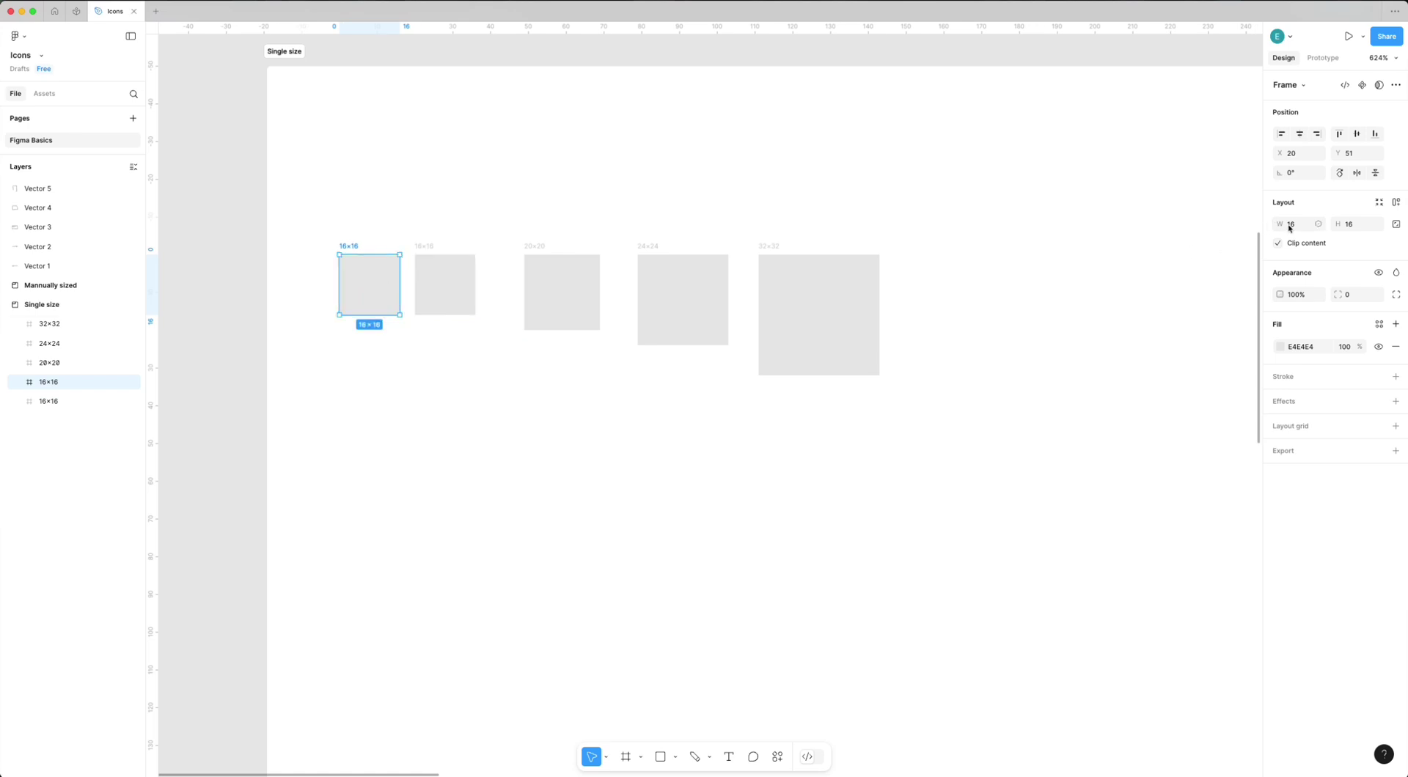
type("12")
key("Return")
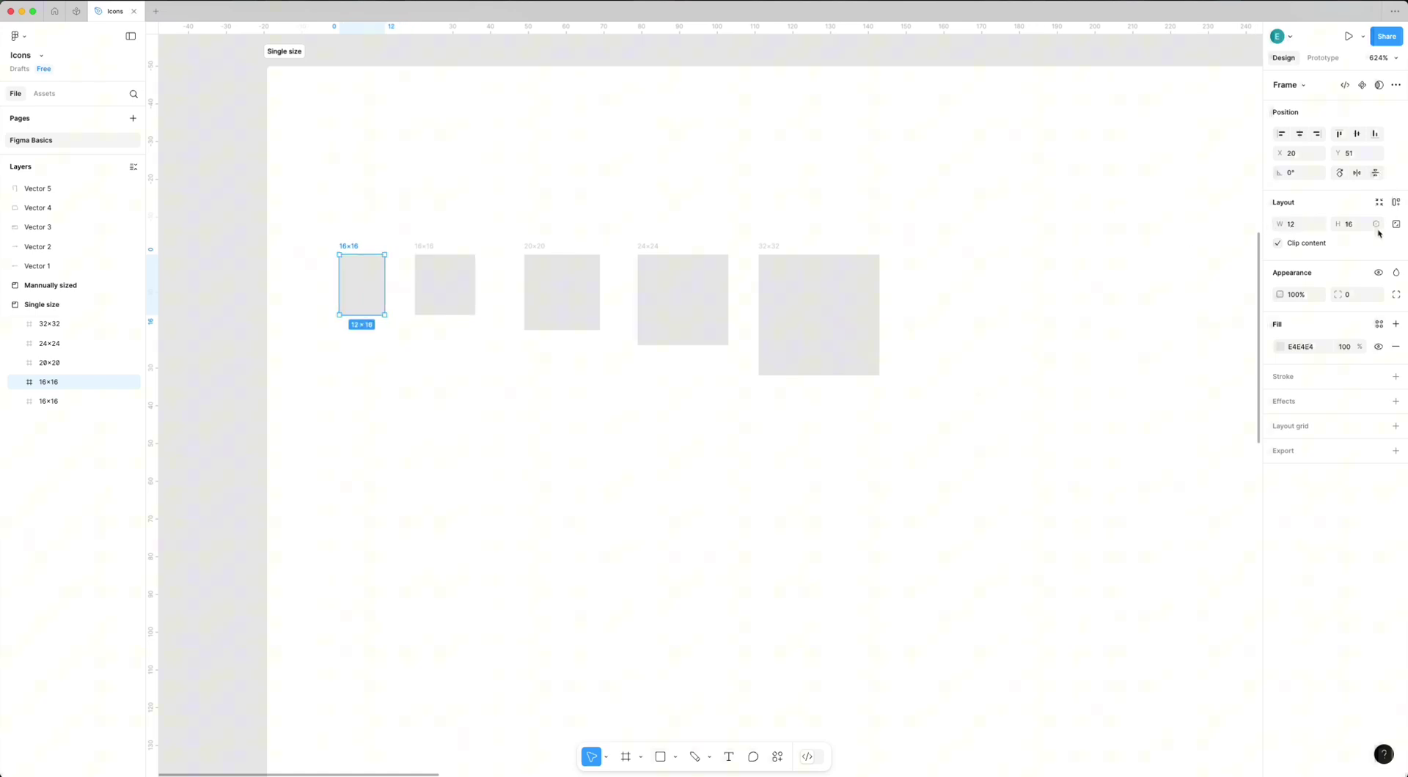
left_click(1349, 224)
type("12")
key("Return")
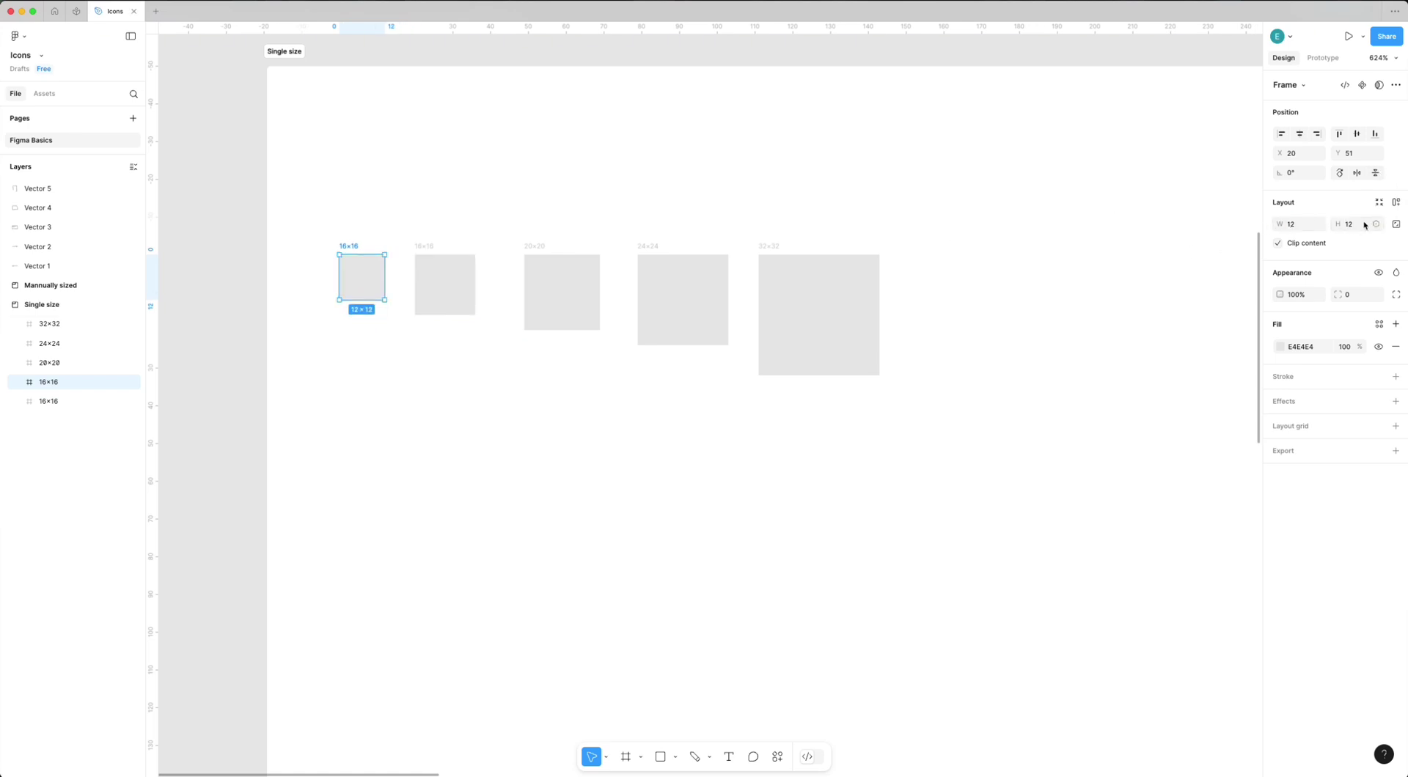
double_click(47, 382)
left_click(198, 345)
Change the 24×24 frame's fill to the darker gray A5A5A5.
scroll(826, 297, "down", 2)
scroll(825, 297, "down", 4)
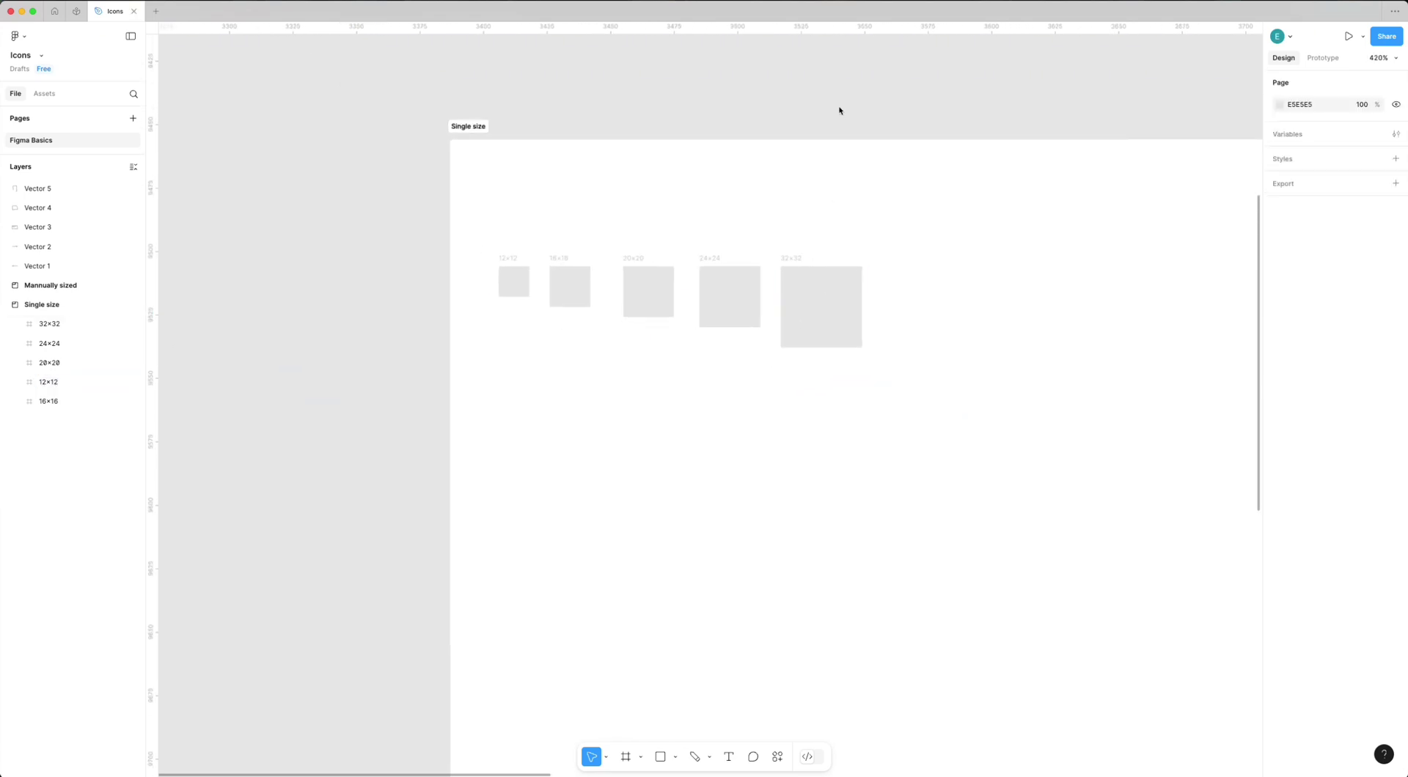
left_click_drag(894, 104, 882, 140)
scroll(739, 274, "up", 3)
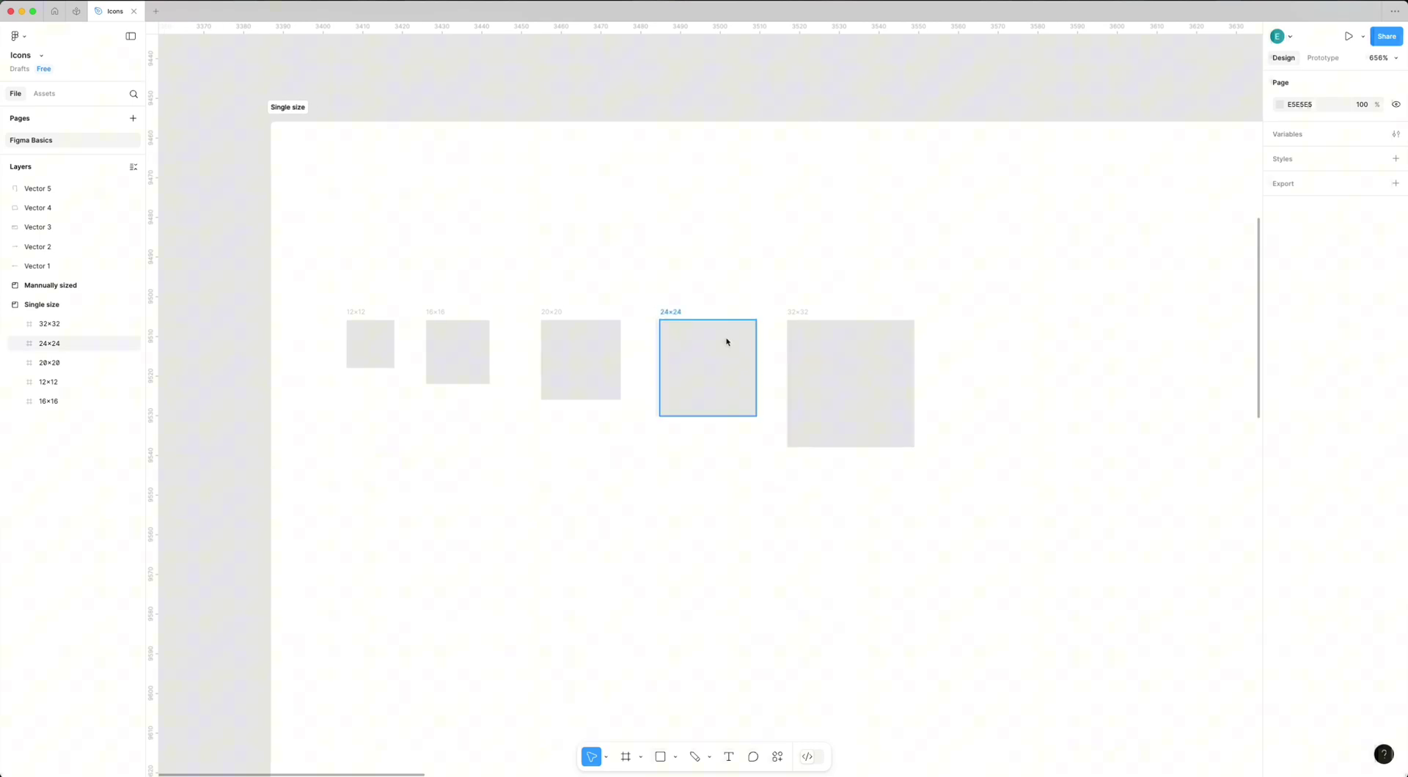
left_click(726, 339)
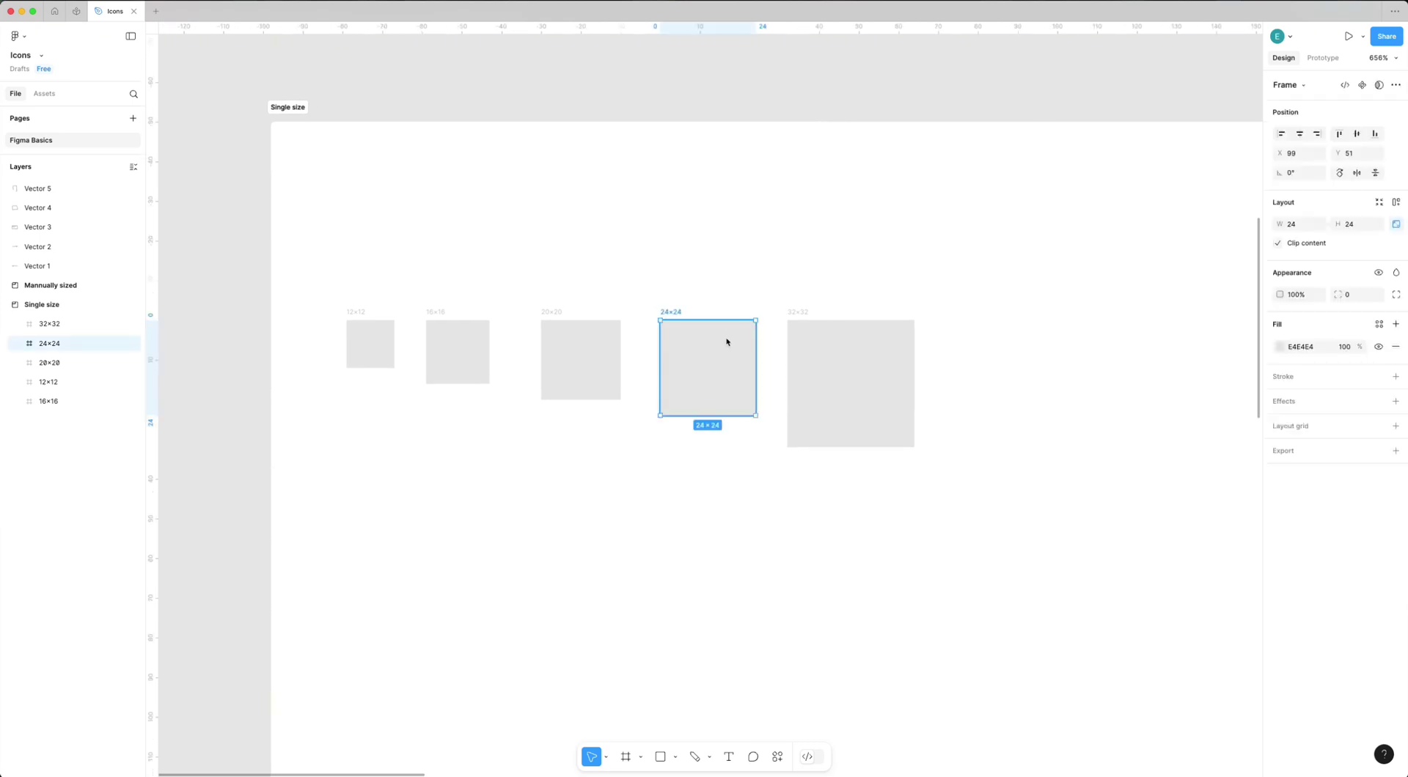
left_click(1275, 347)
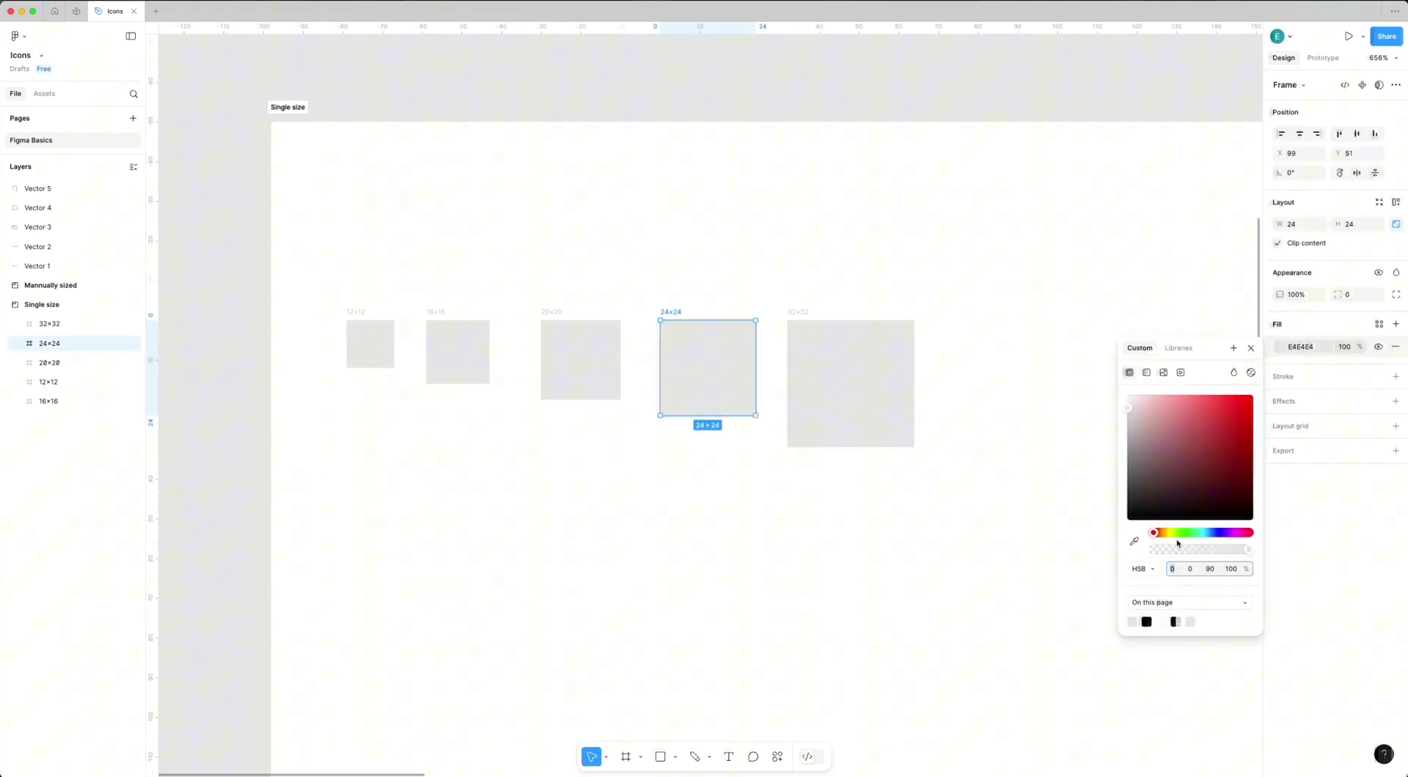
left_click_drag(1139, 471, 1133, 437)
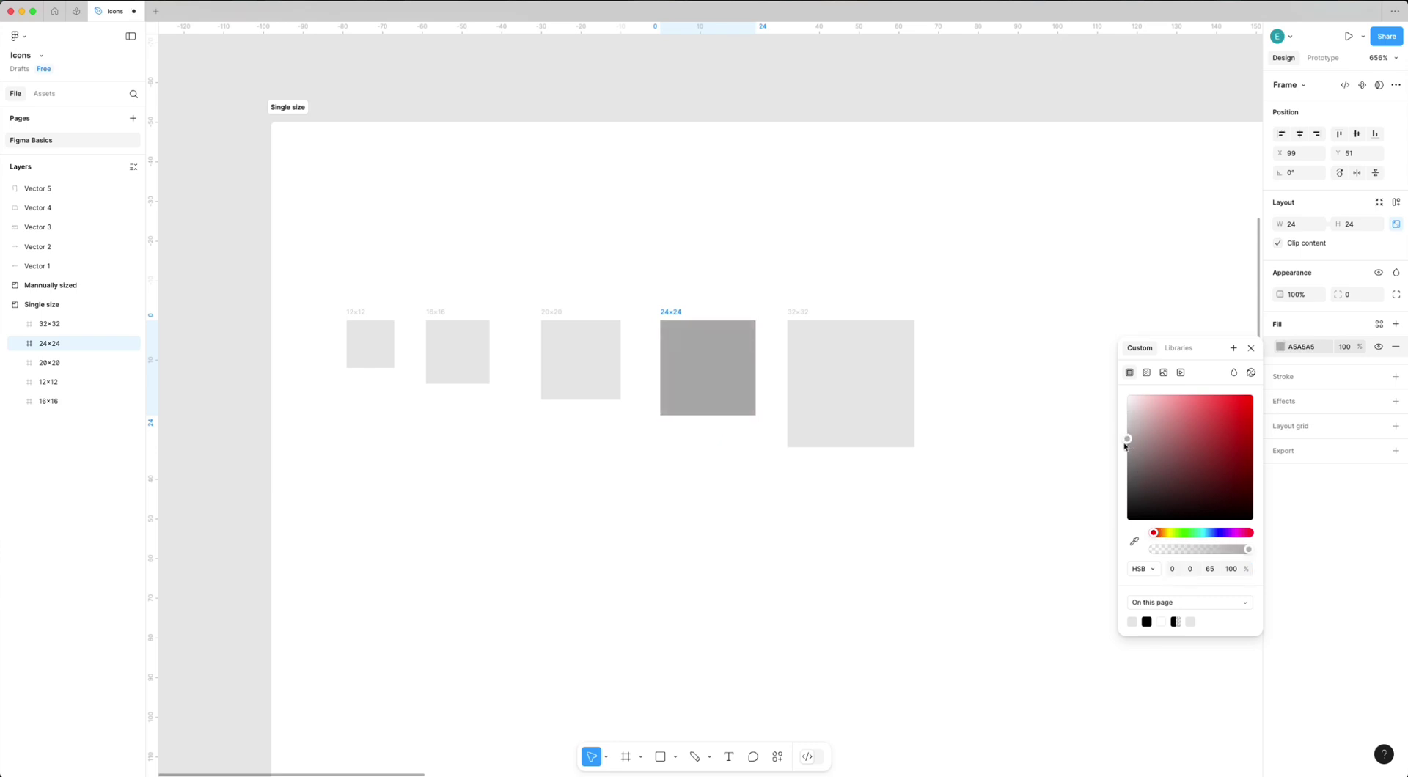
Fill the 16×16 frame with the darker gray sampled from the 24×24 frame.
left_click(437, 365)
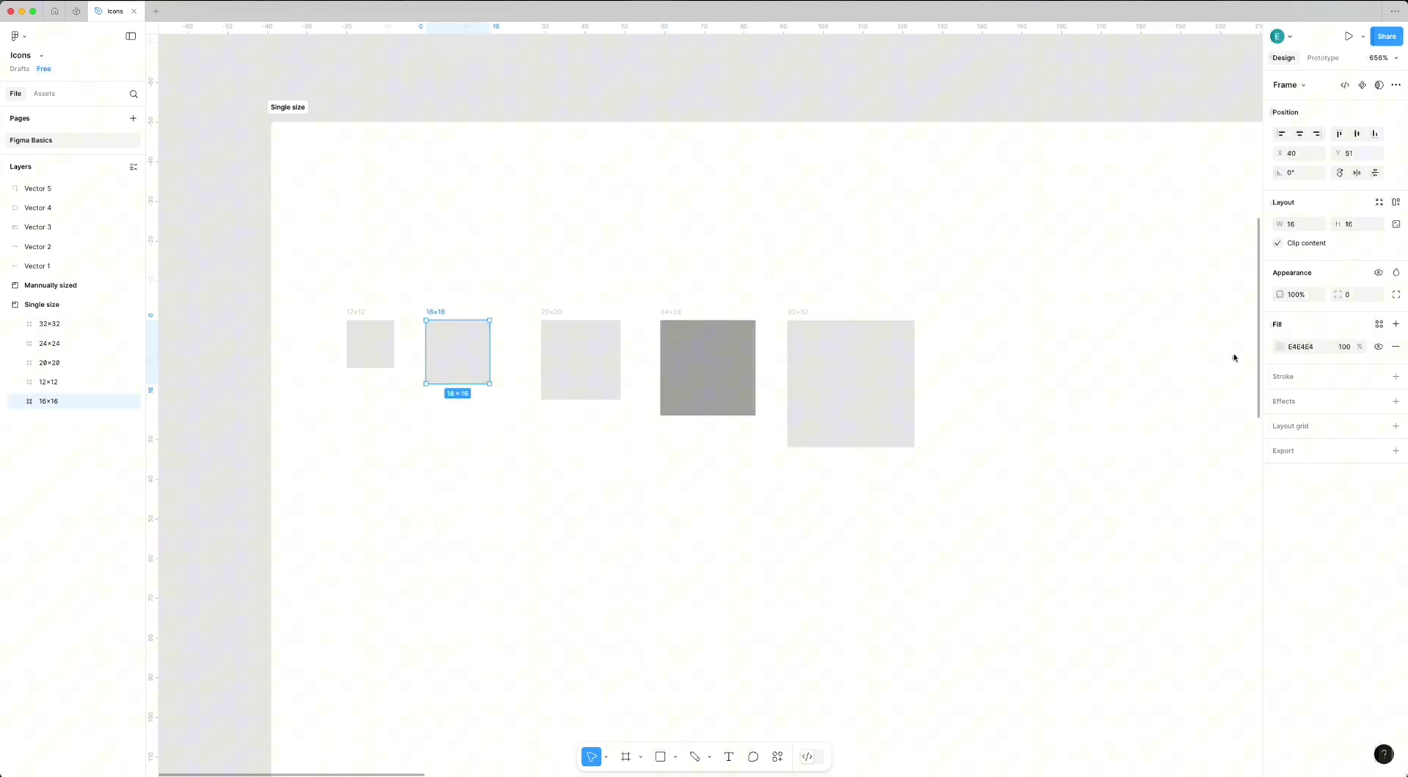
key("i")
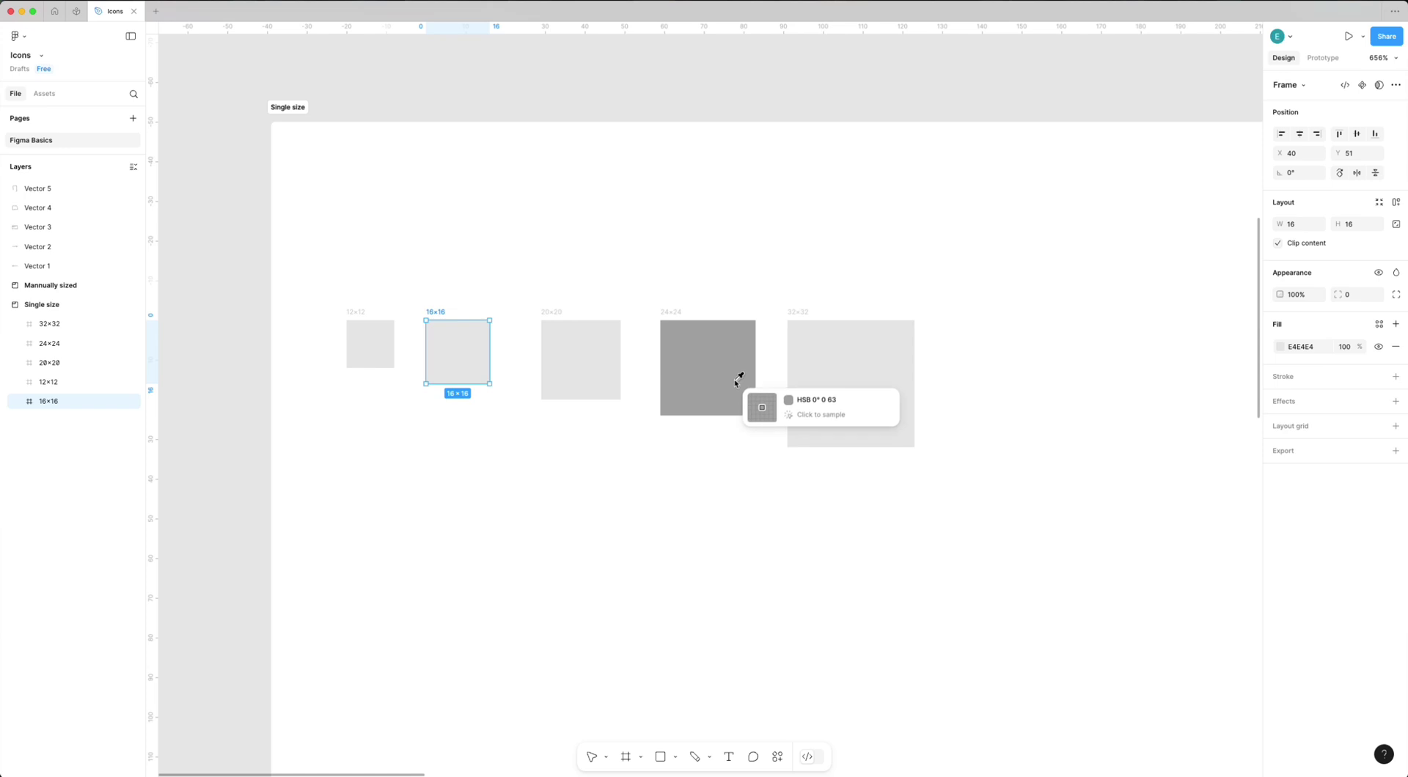
left_click(730, 380)
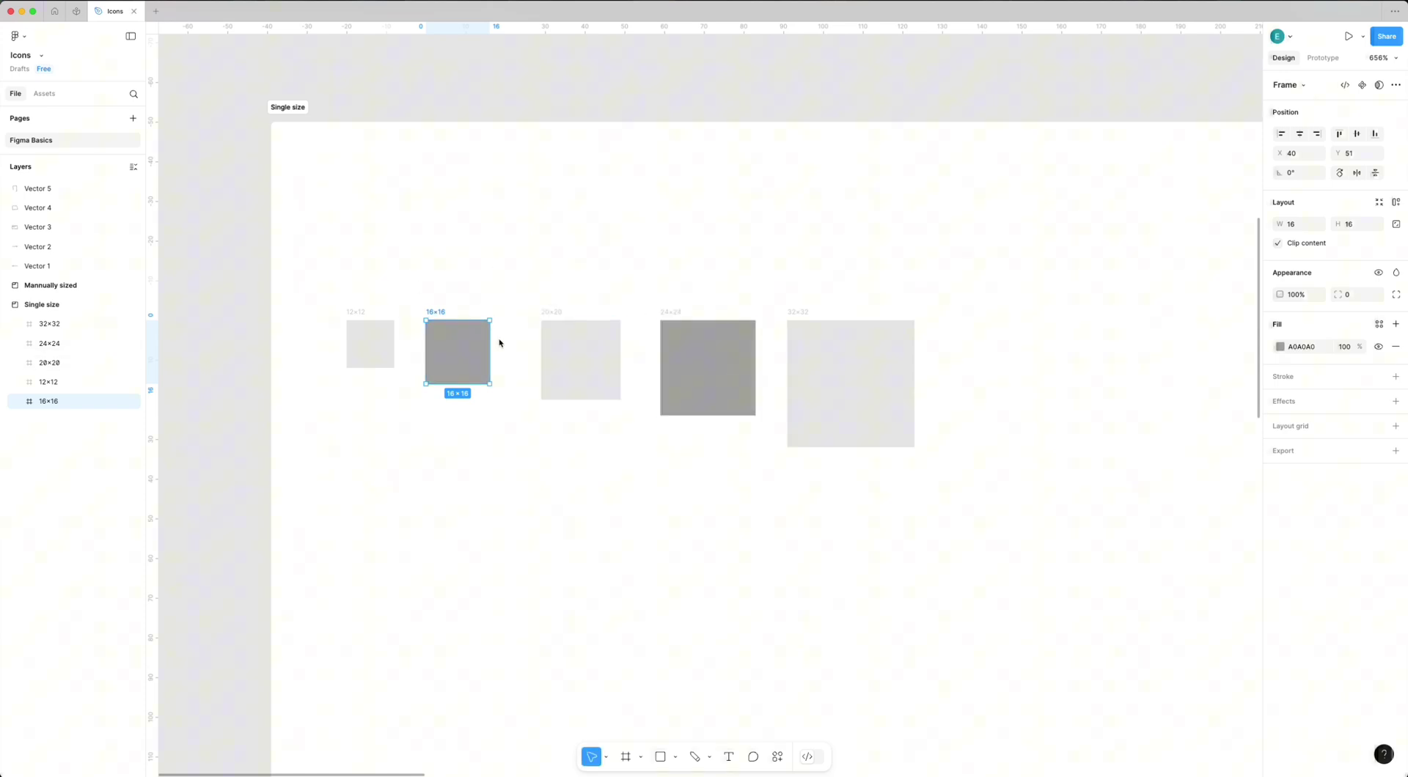
scroll(499, 342, "down", 4)
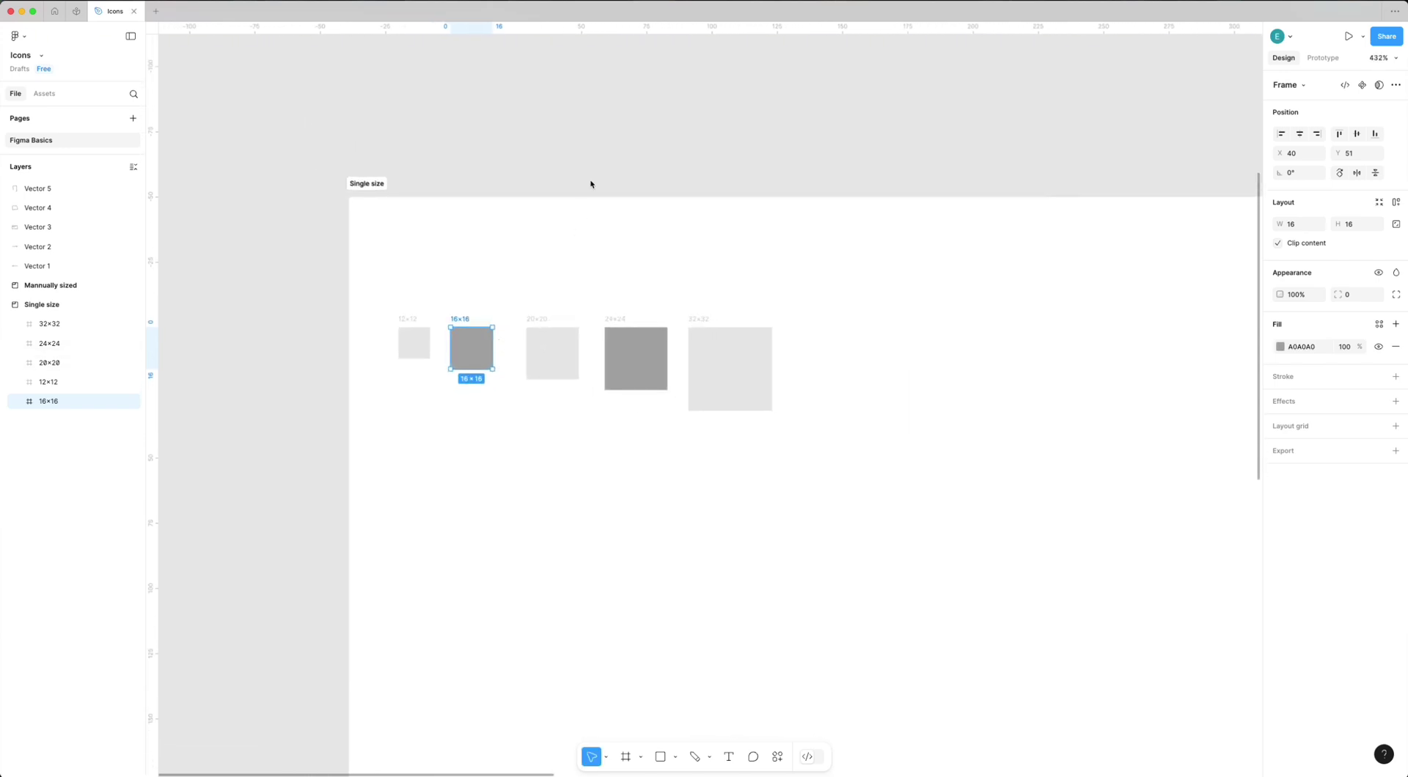
scroll(587, 220, "down", 2)
left_click(652, 264)
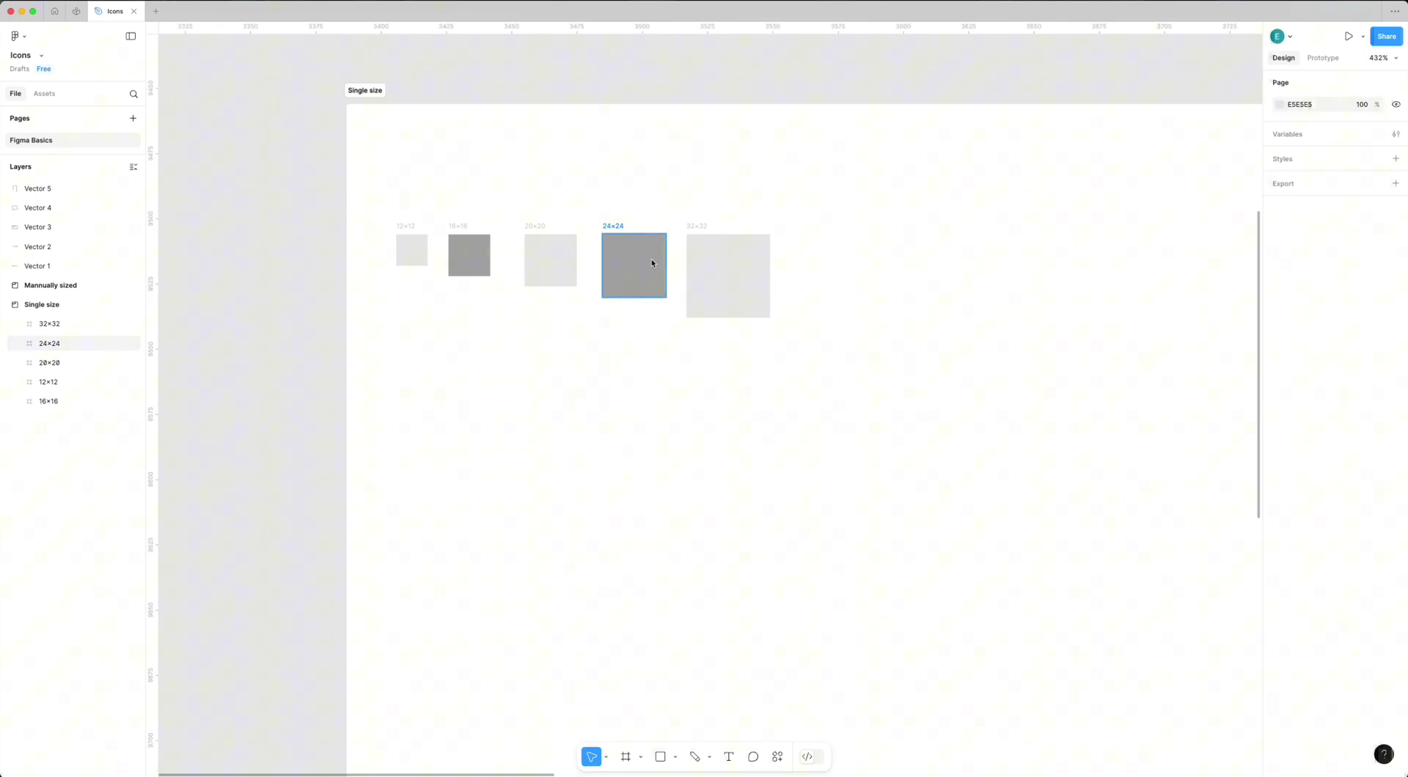
Add a copy of the 32×32 frame below the row of frames, at X 20, Y 103.
left_click(746, 260)
scroll(748, 267, "right", 1)
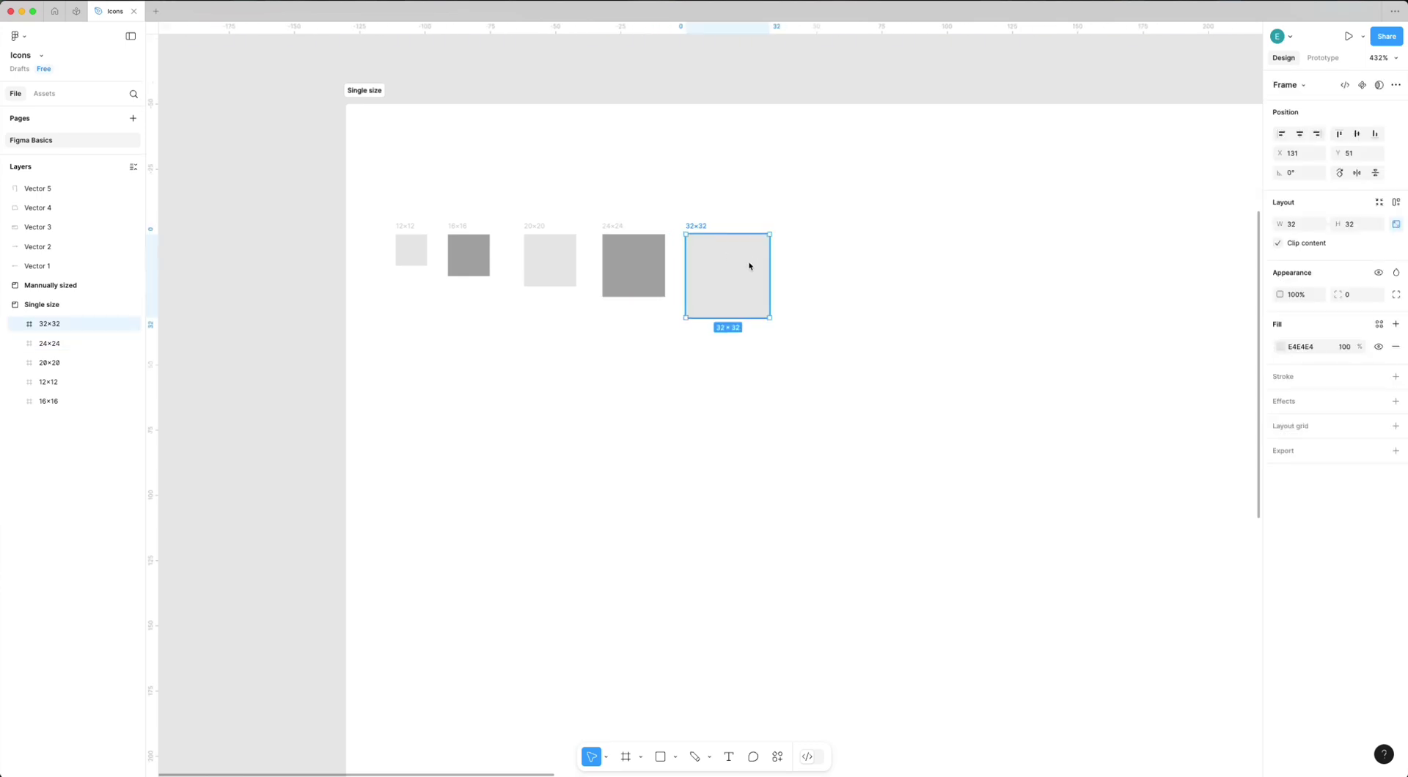
left_click_drag(747, 267, 458, 403)
left_click(318, 359)
scroll(319, 361, "up", 5)
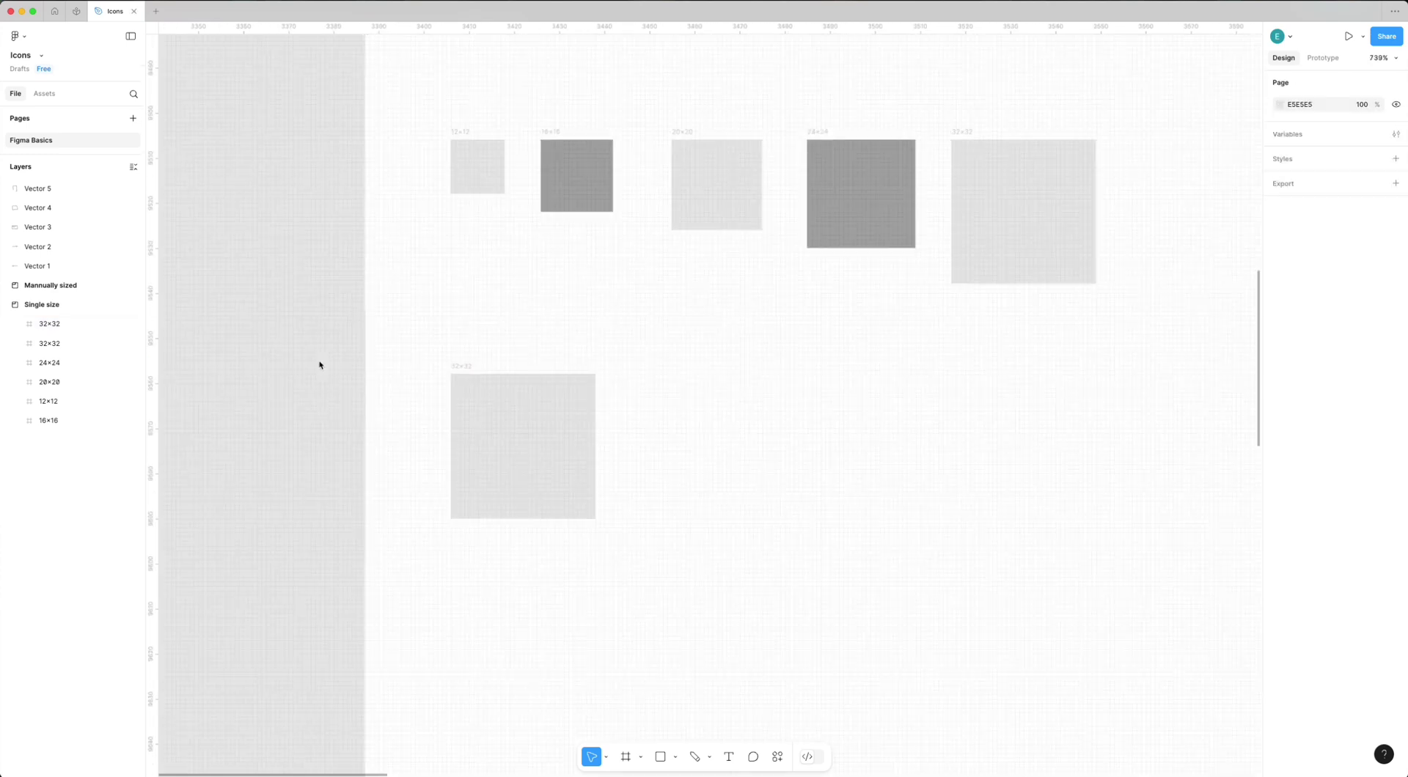
Draw a horizontal line 26 px long with the Pen tool in the copied 32×32 frame, from X 2 to X 28 at Y 16.
left_click(512, 394)
scroll(546, 463, "up", 4)
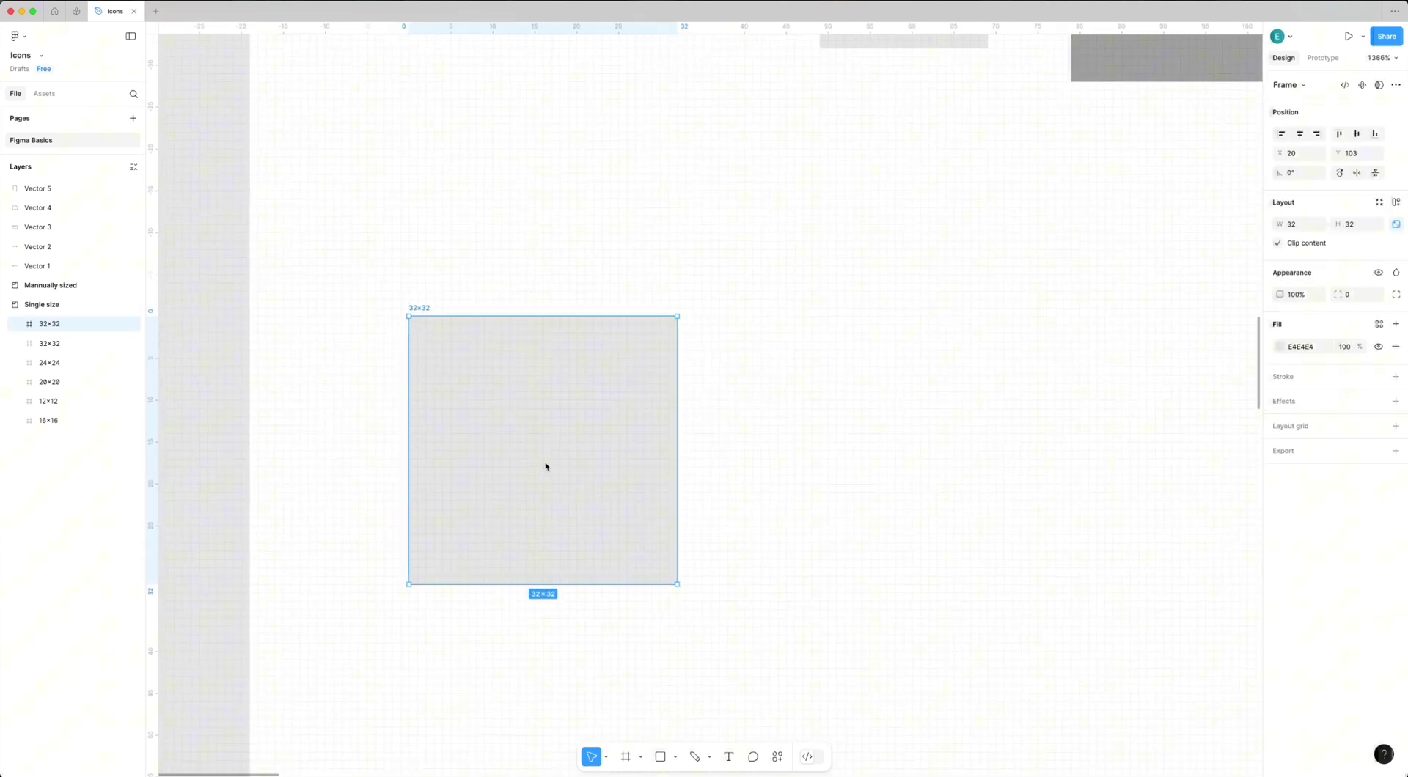
key("p")
left_click(425, 450)
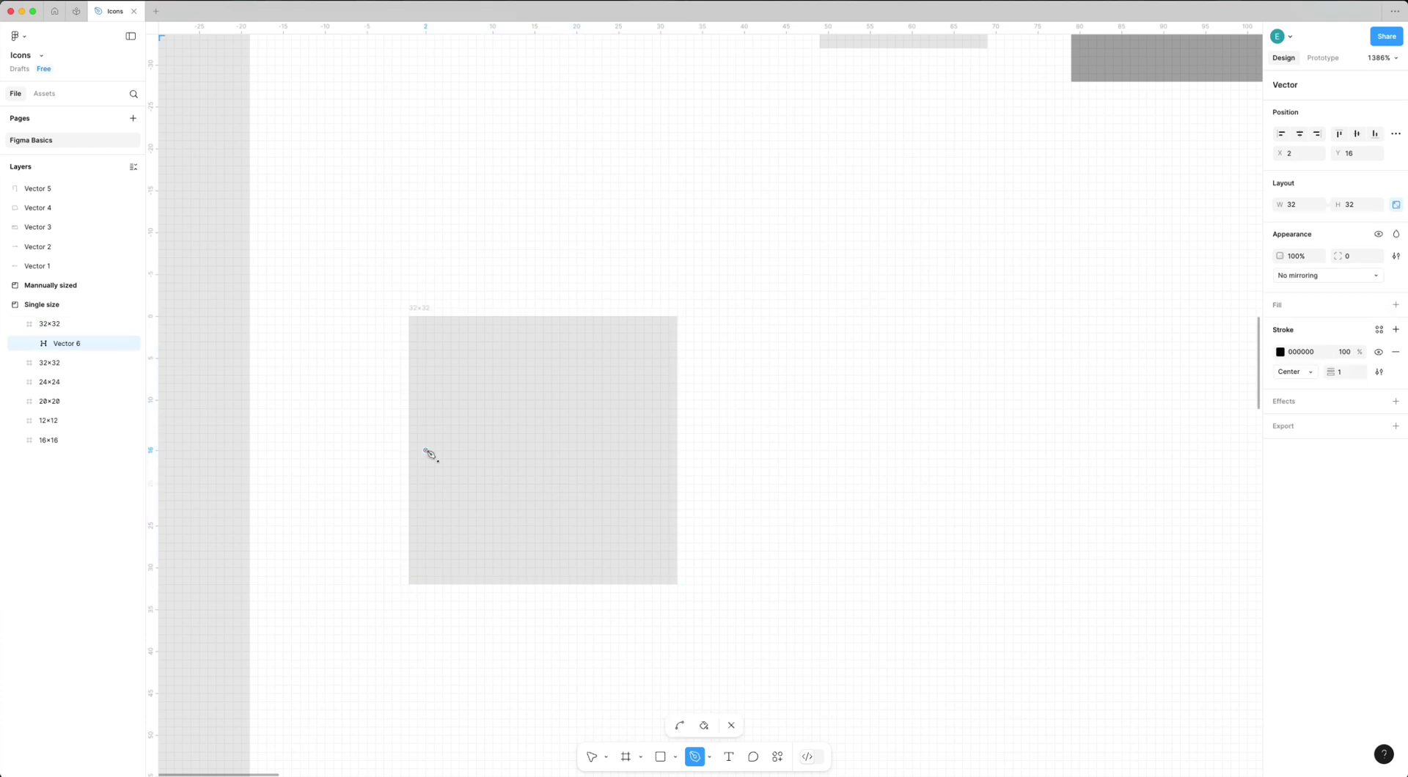
left_click(640, 451)
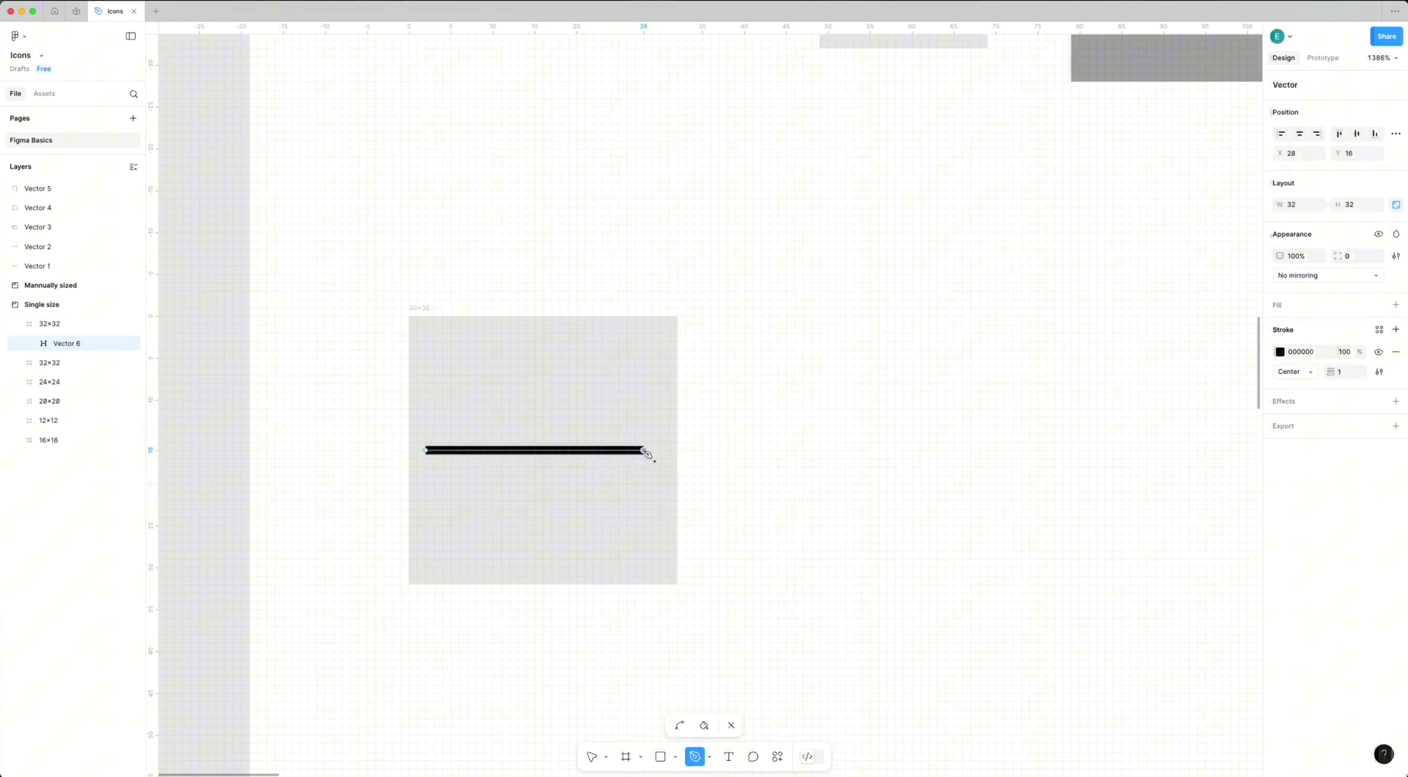
key("Return")
Draw an arrowhead path at the line's right end, from X 22, Y 7 through X 28, Y 16 to X 22, Y 24.
key("p")
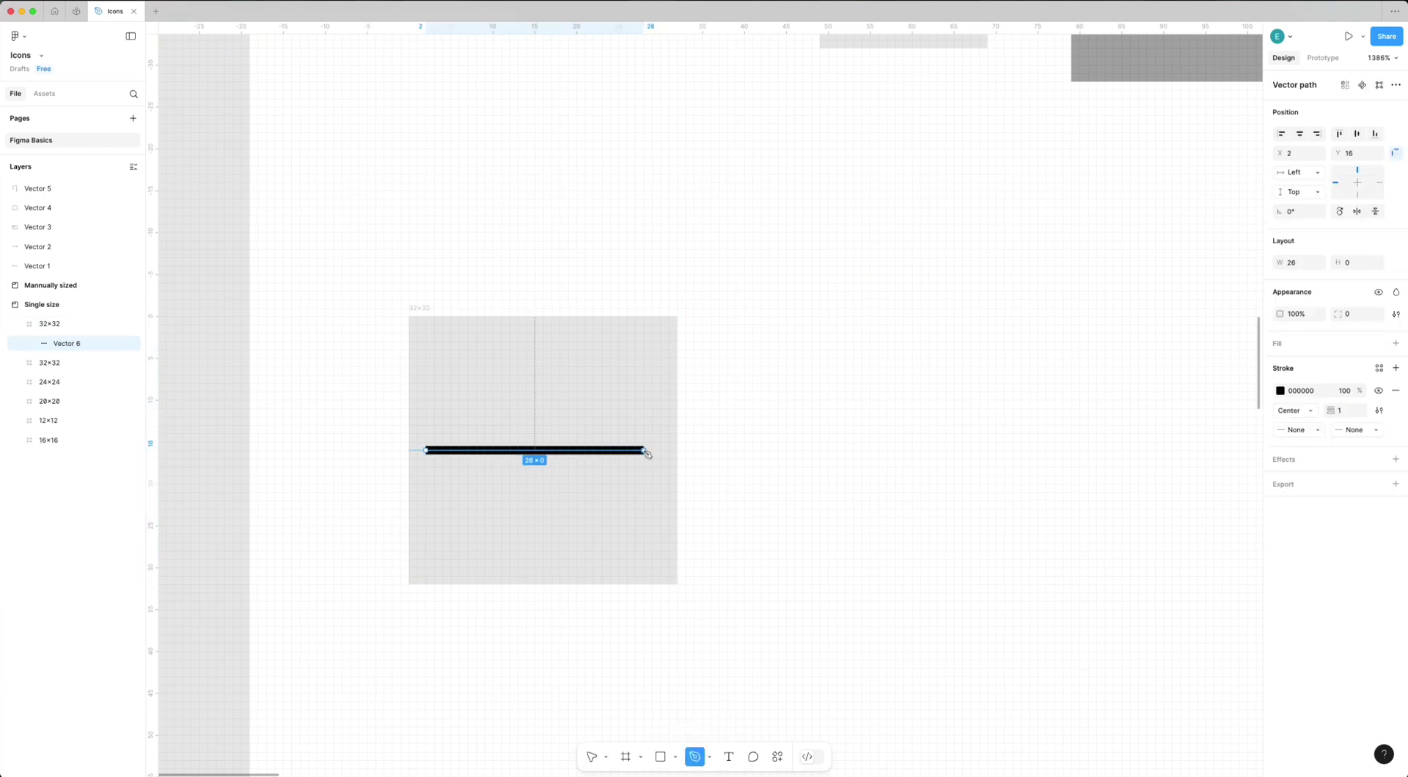
left_click(594, 377)
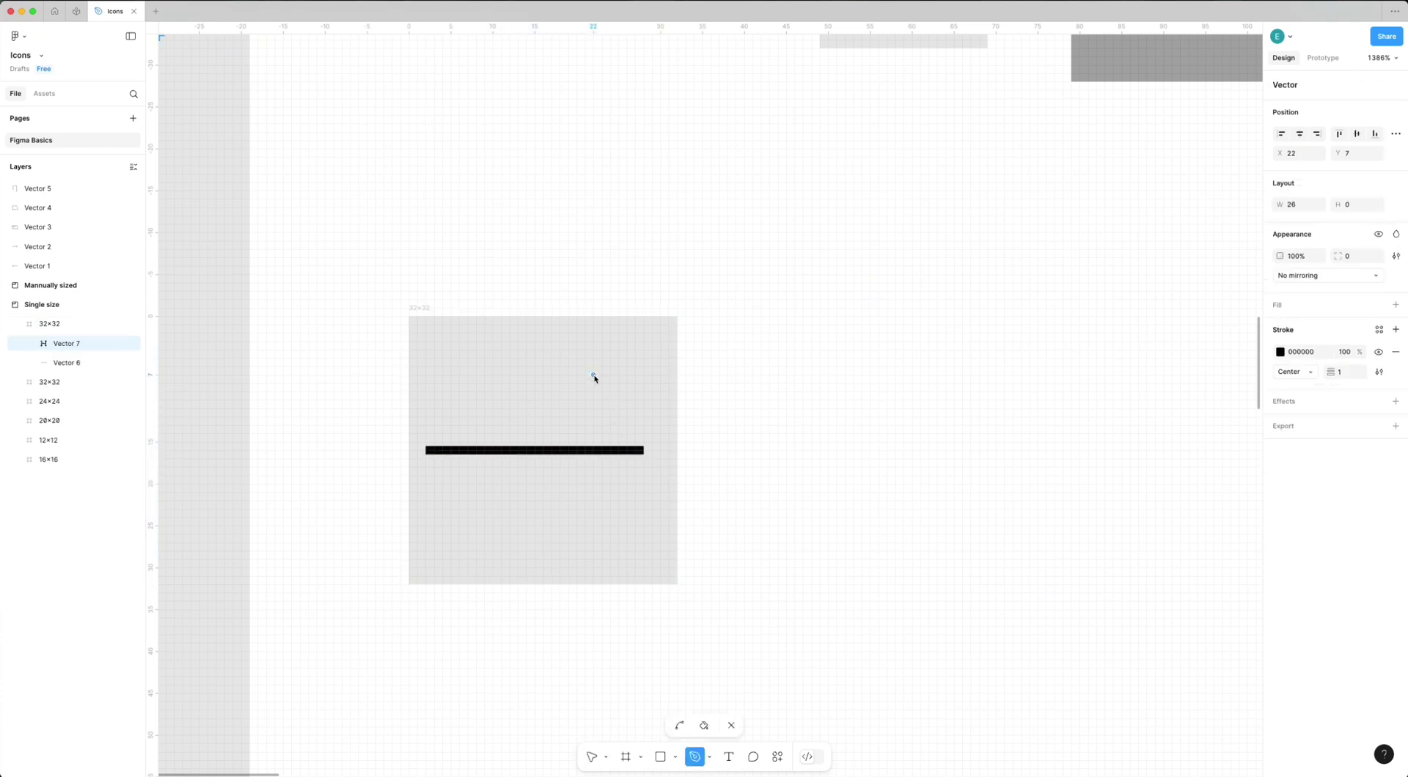
left_click(644, 451)
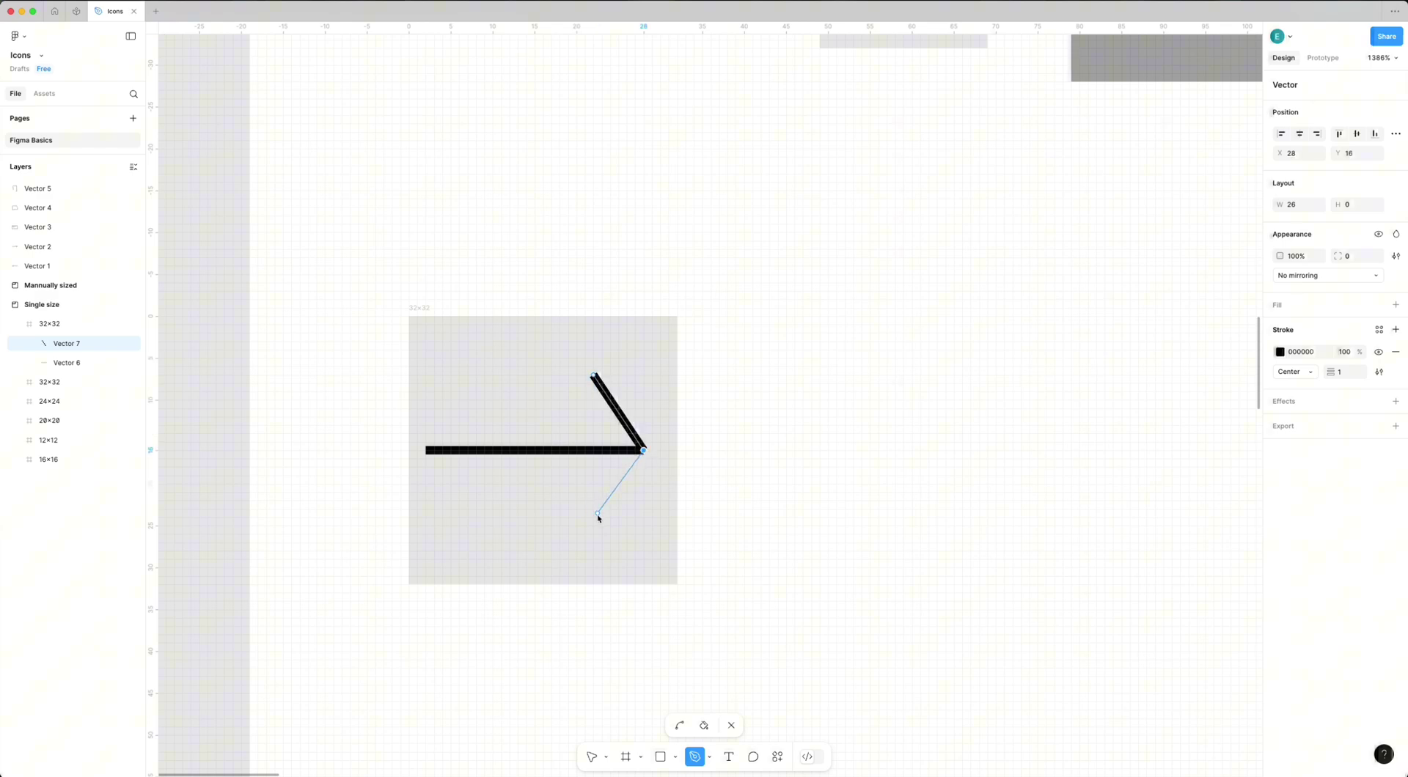
left_click(594, 518)
key("Escape")
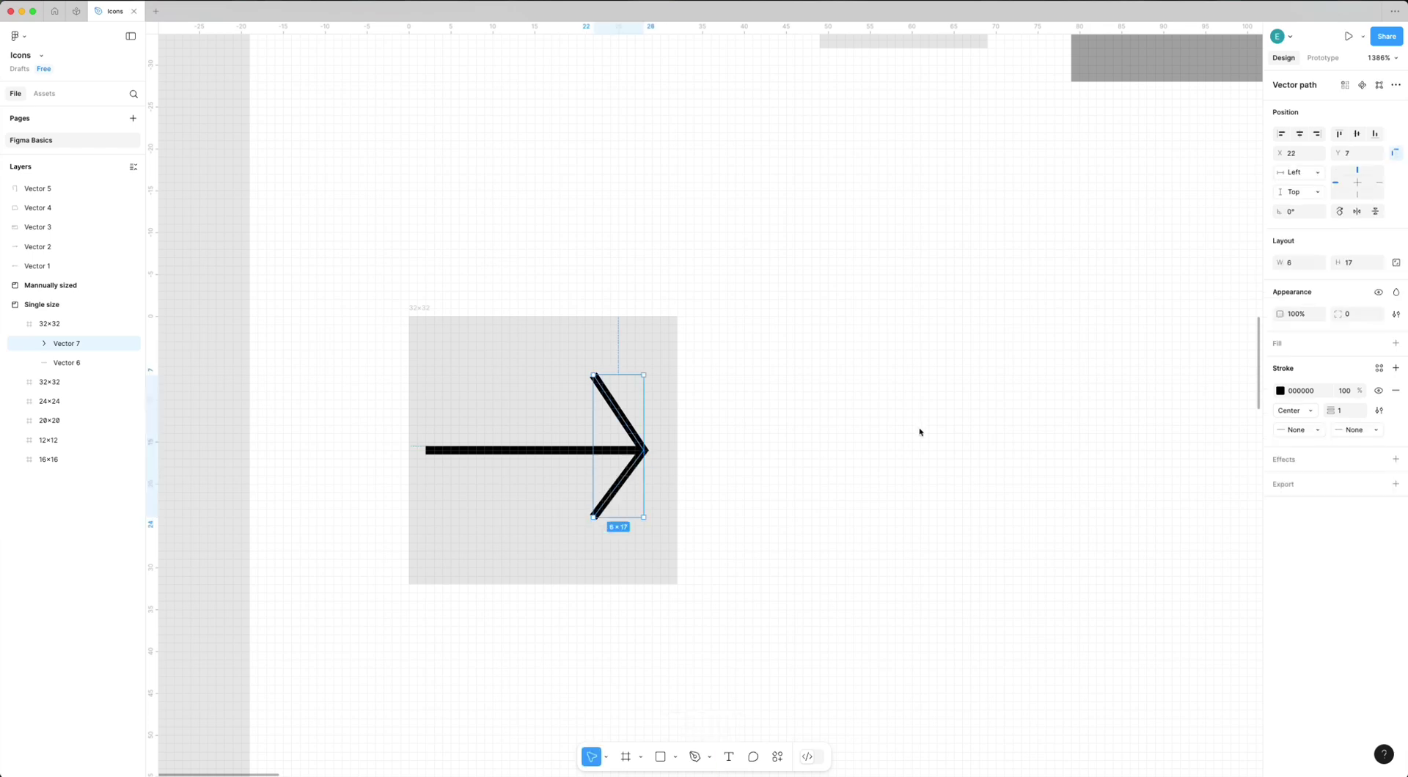
Combine the arrow's line and arrowhead into one shape with Union selection.
left_click(922, 431)
double_click(636, 445)
left_click(600, 451, "shift")
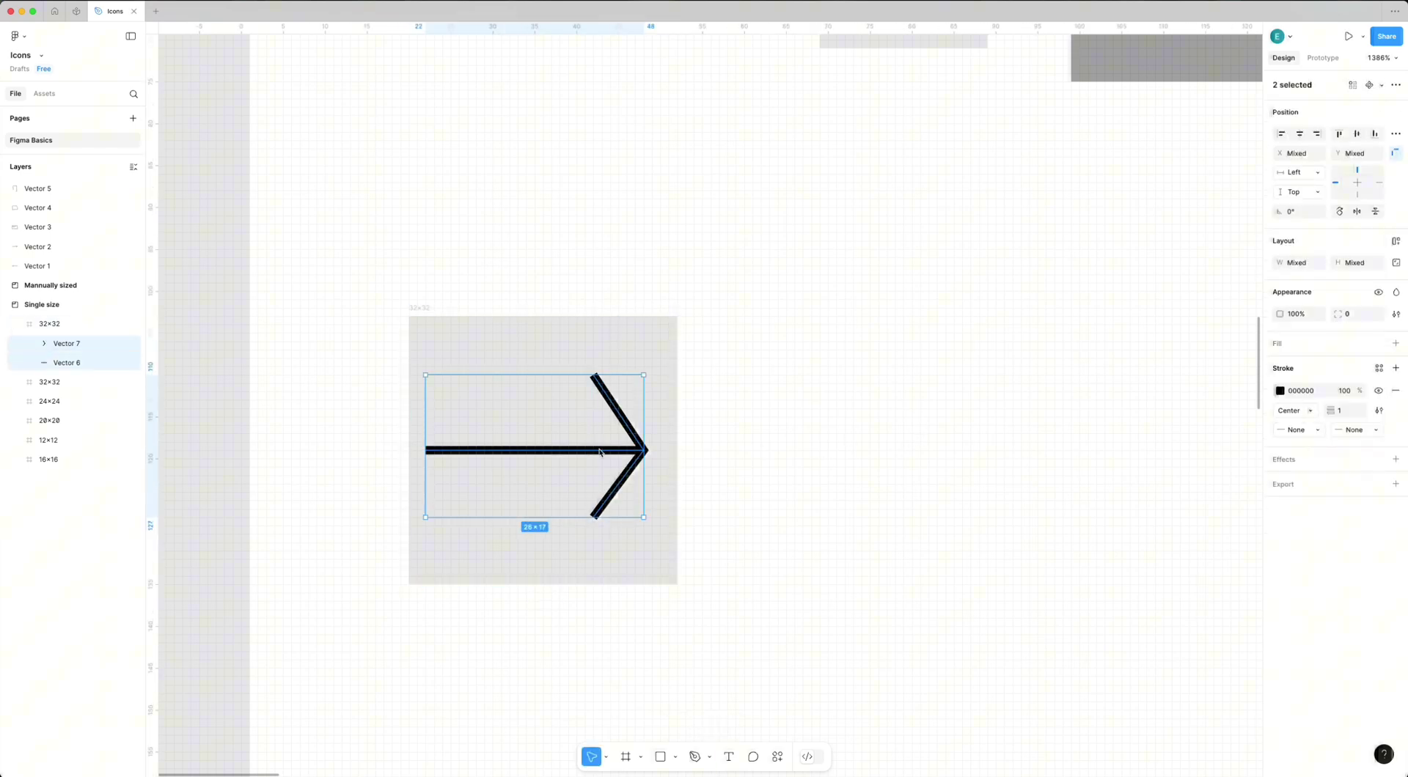
left_click(1396, 85)
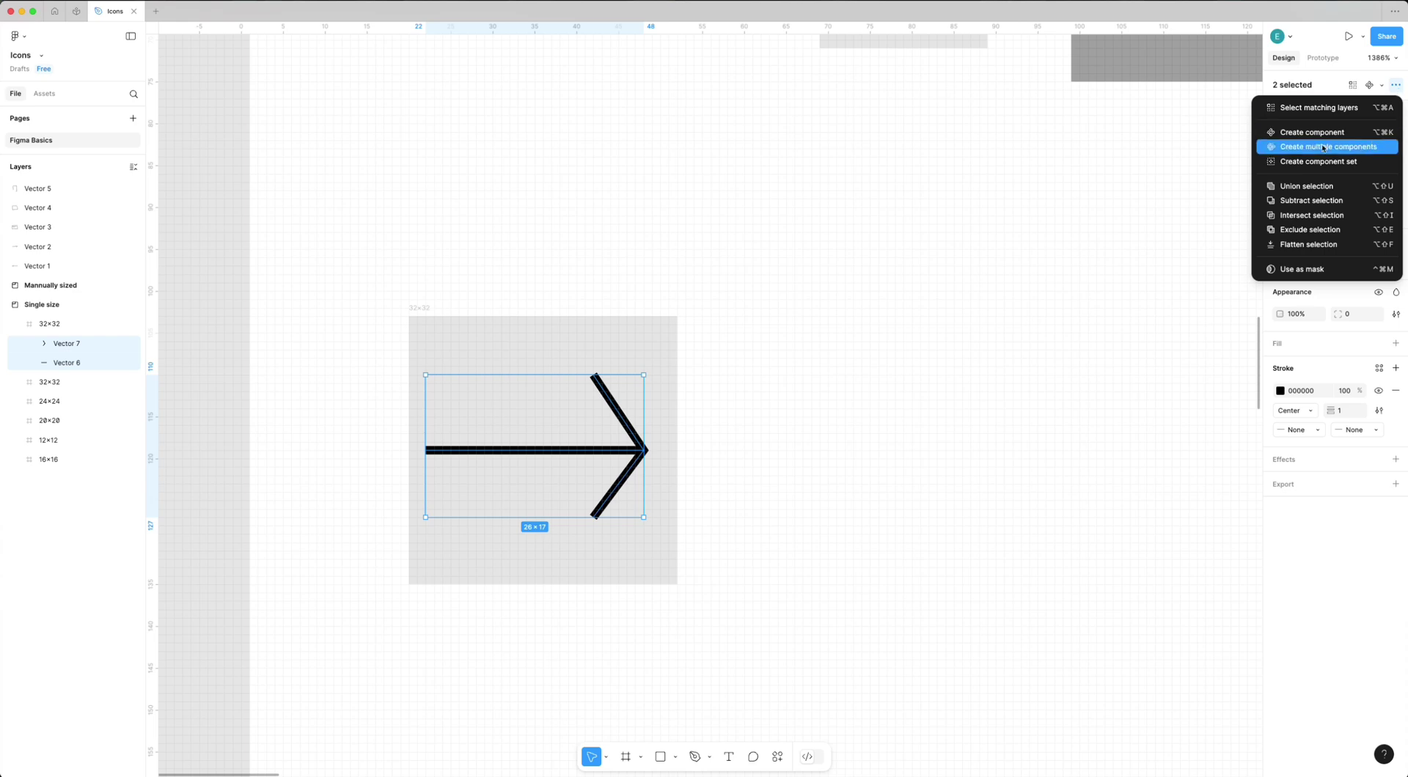
left_click(1306, 183)
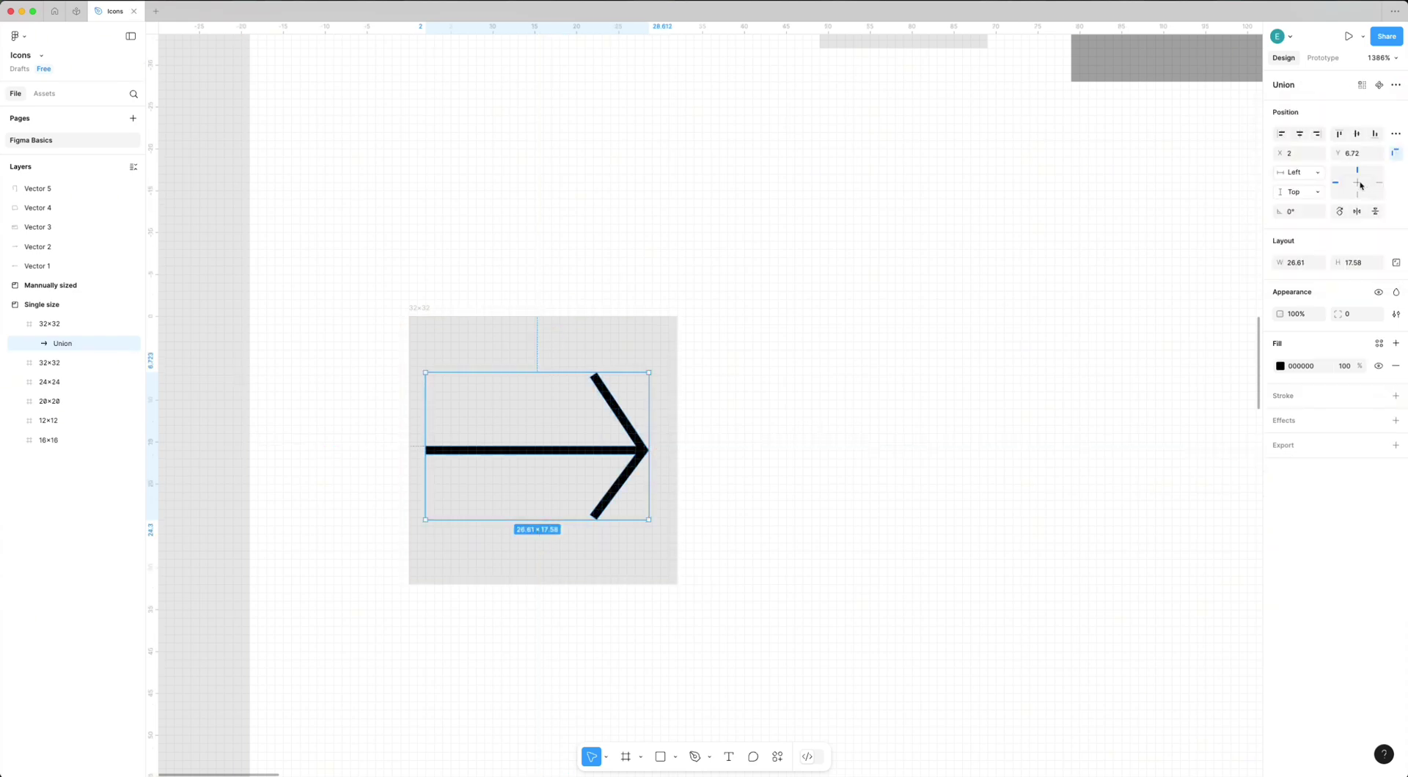
Set the united arrow's horizontal and vertical constraints to Scale.
left_click(1317, 176)
left_click(1298, 232)
left_click(1312, 192)
left_click(1295, 250)
Place the arrow frame beneath the empty 32×32 frame and add a copy scaled to 24 × 24 beneath the 24×24 frame.
scroll(690, 493, "down", 5)
left_click_drag(582, 437, 883, 438)
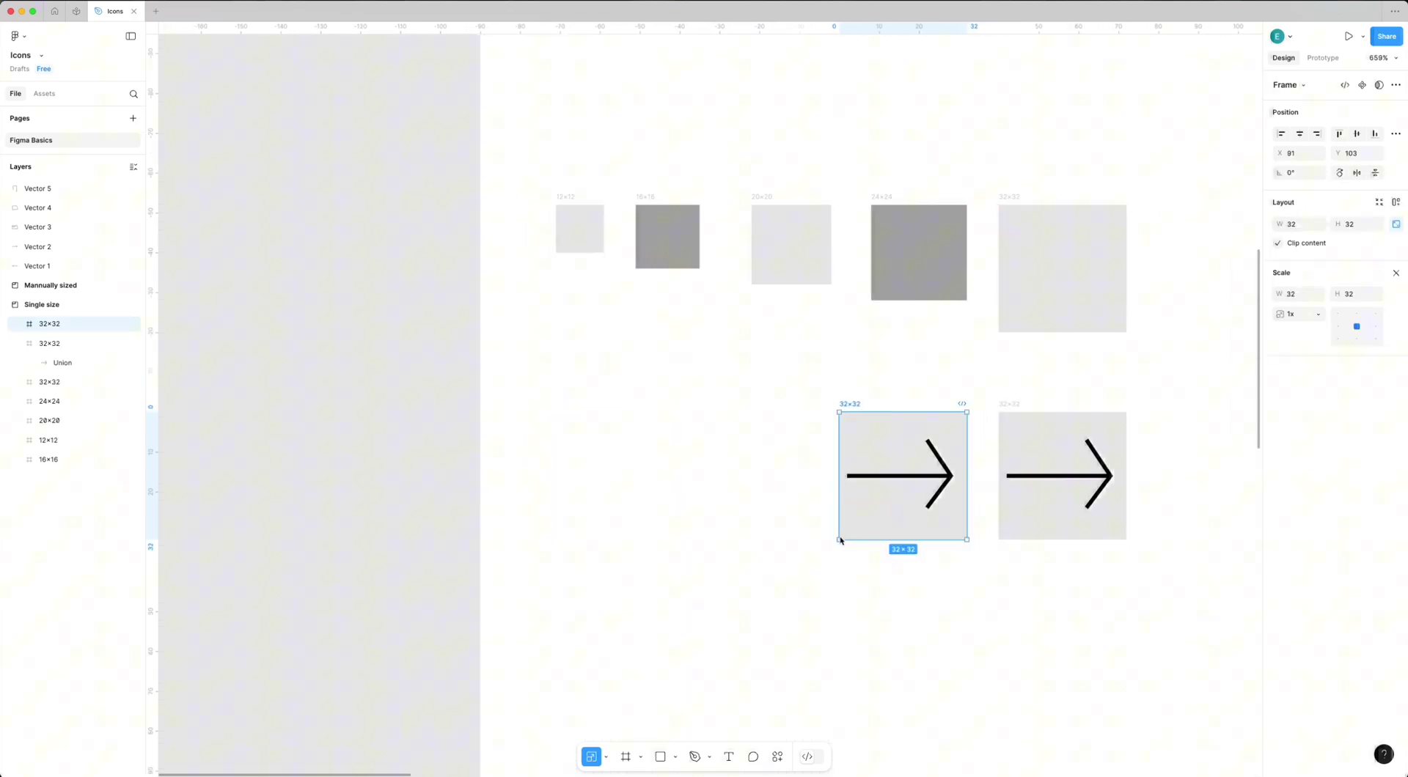
left_click_drag(839, 541, 878, 511)
key("super+z")
type("24")
key("Return")
left_click_drag(922, 464, 933, 462)
Add a copy of the 24 px arrow frame to its left and scale it to 20 × 20.
left_click_drag(936, 464, 801, 465, "alt")
left_click(1298, 294)
type("20")
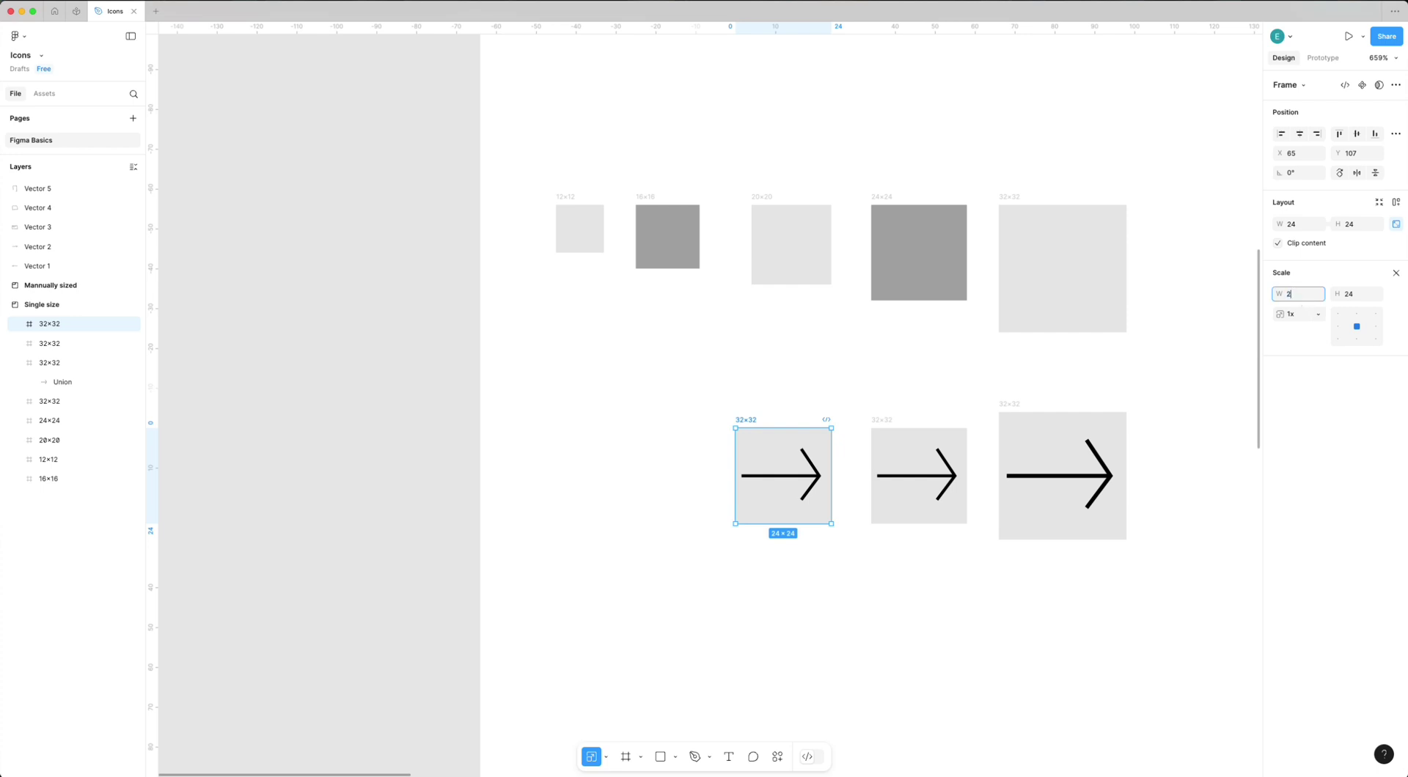
key("Return")
left_click(791, 258, "shift")
key("super+z")
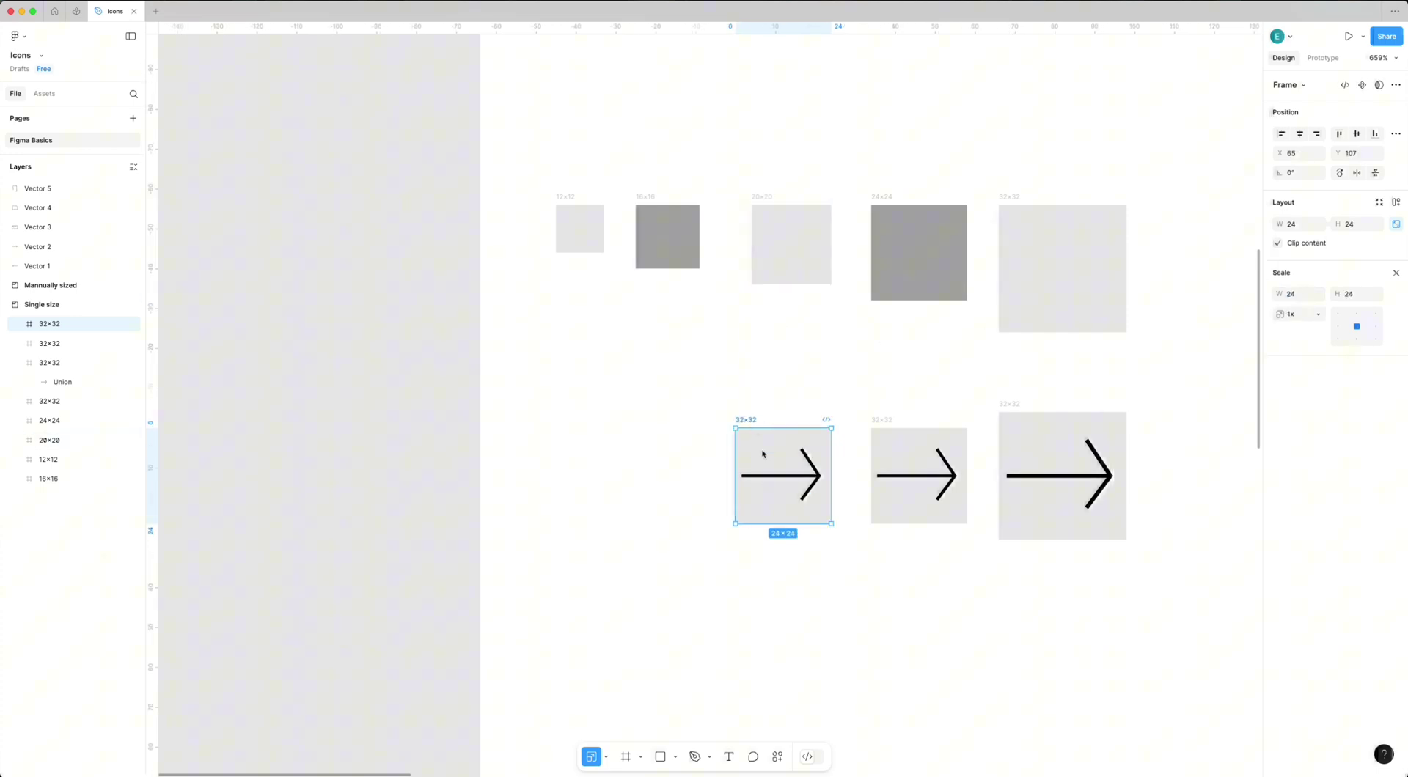
left_click(1297, 295)
type("20")
key("Return")
Add a copy of the 20 px arrow frame beneath the 16×16 frame and scale it to 16 × 16.
left_click_drag(814, 451, 575, 465)
left_click(1298, 293)
type("16")
key("Return")
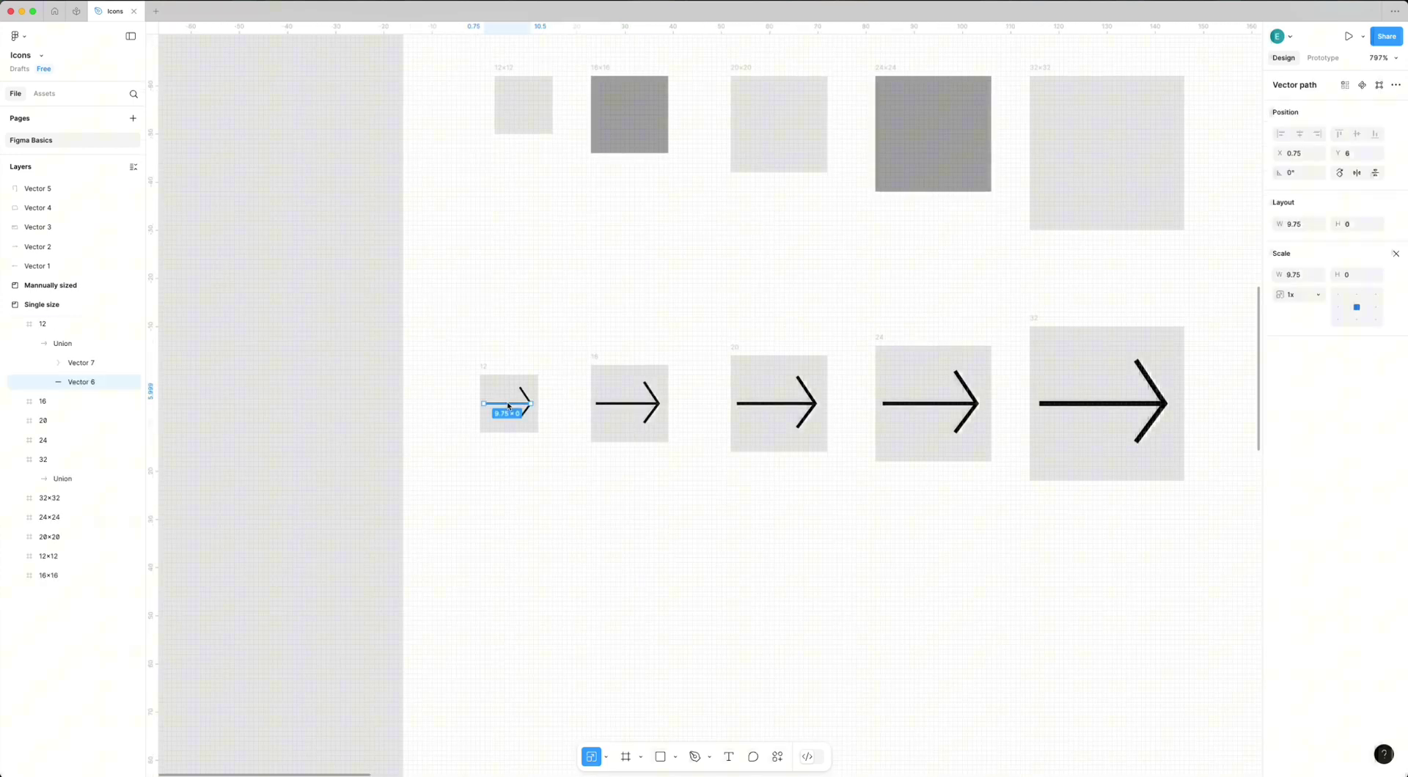
Compare the stroke weight of the arrow's horizontal line in the 12 and 32 frames.
key("v")
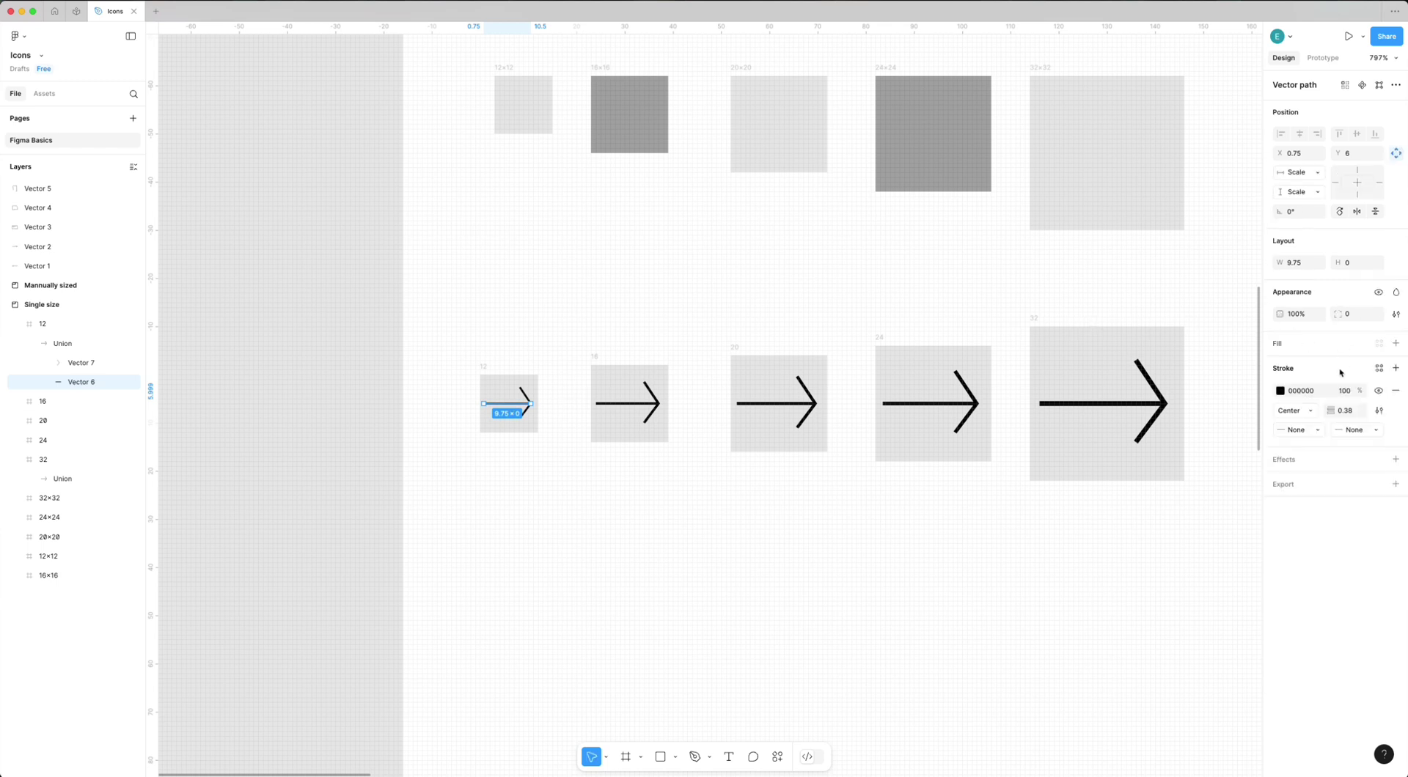
left_click(1118, 405, "super")
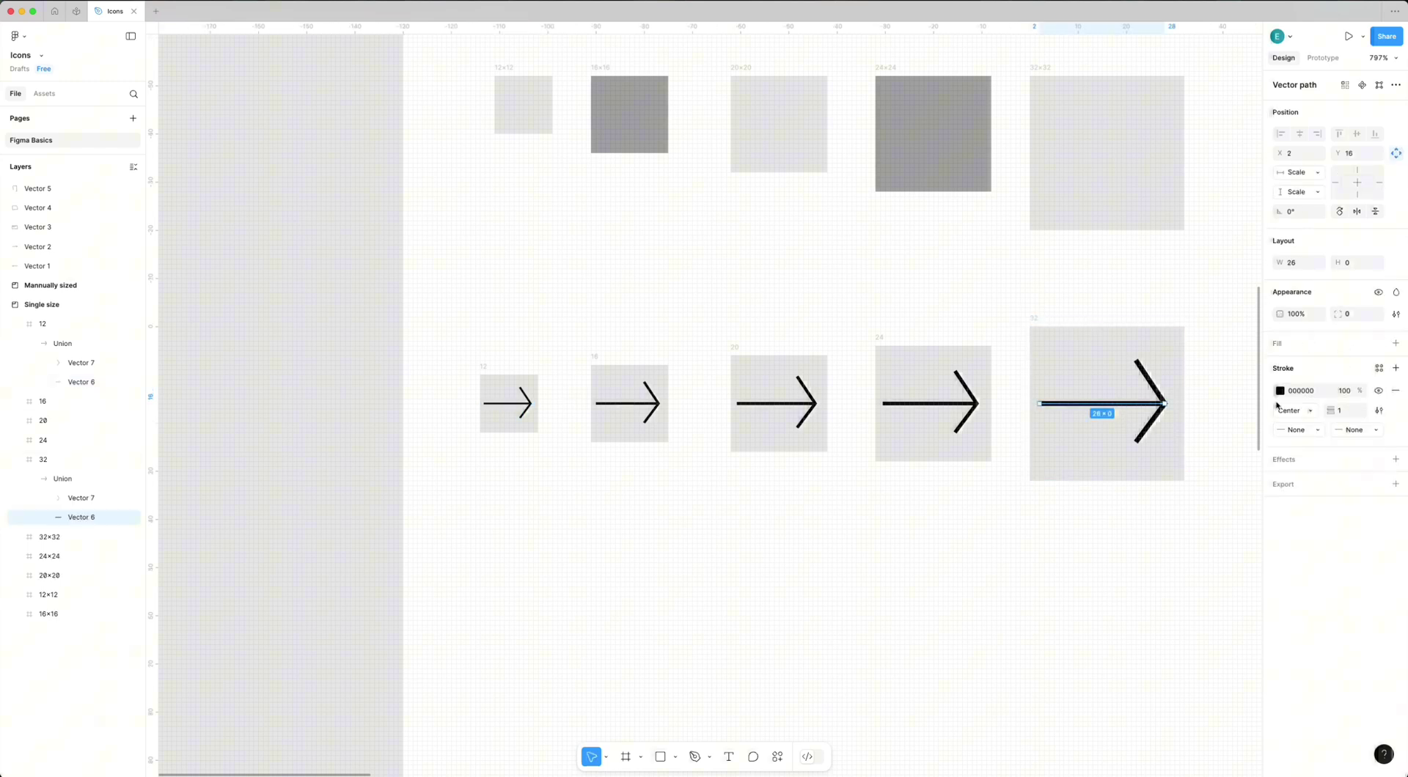
left_click(749, 627)
Paste a copy of the five empty size frames into the Mannually sized section.
scroll(647, 587, "down", 10)
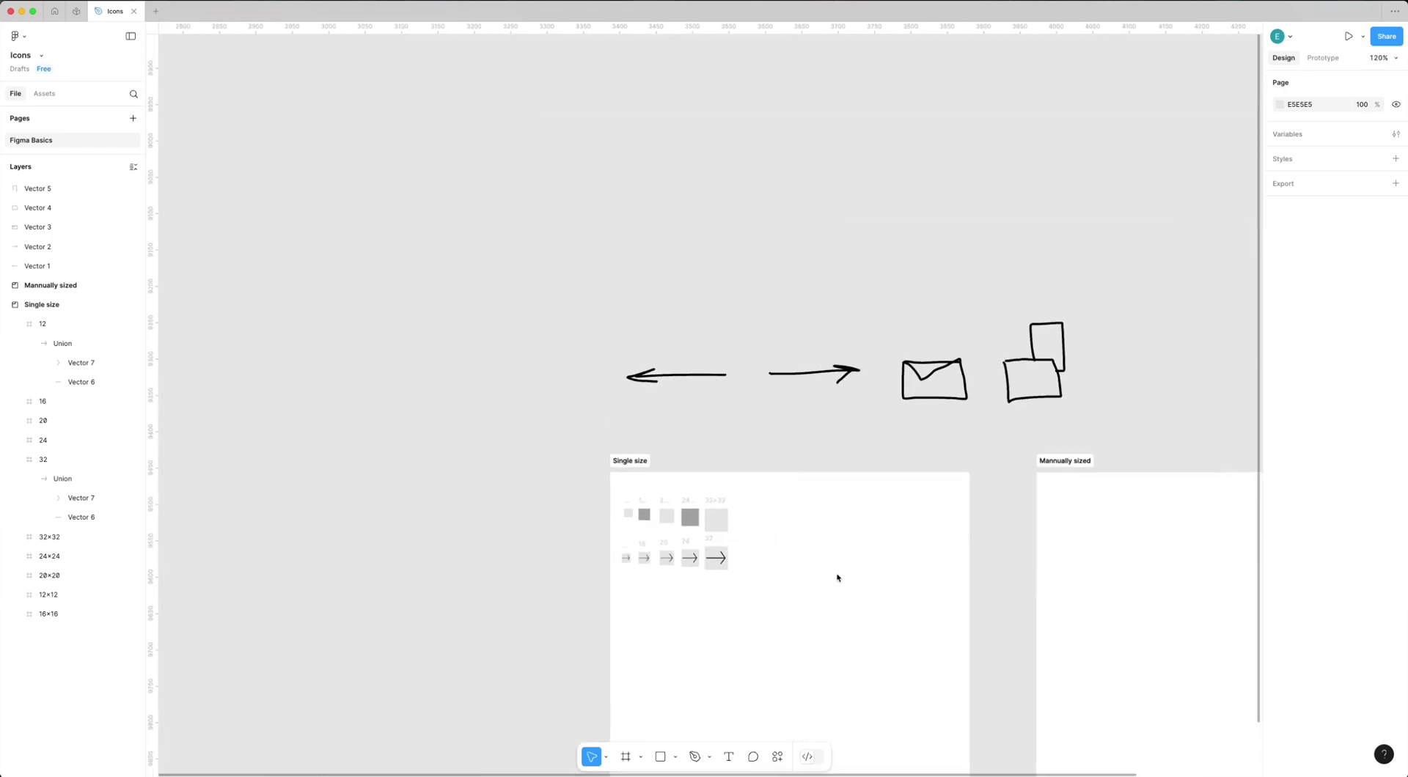
left_click_drag(981, 540, 593, 419)
left_click(675, 344)
key("super+v")
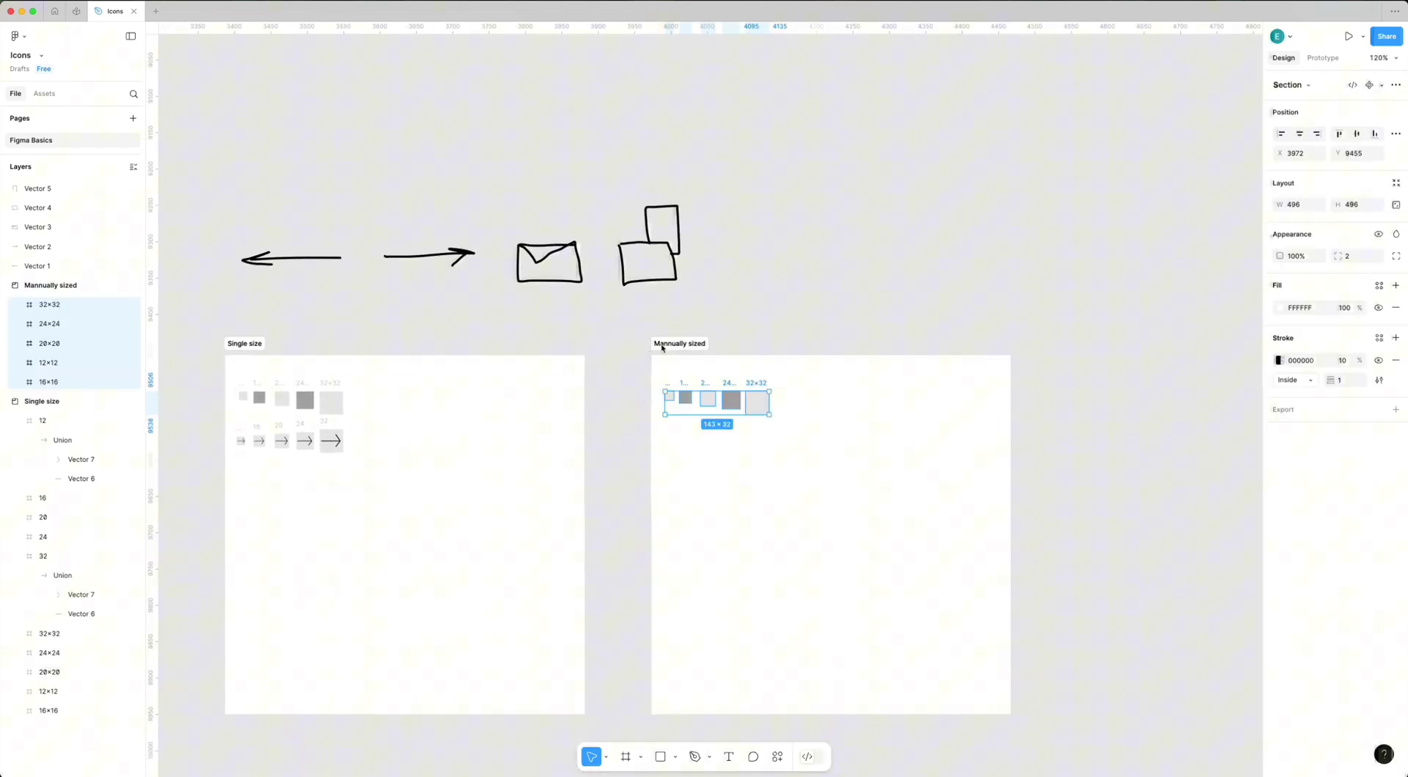
scroll(691, 407, "up", 5)
scroll(691, 407, "up", 3)
left_click(777, 434)
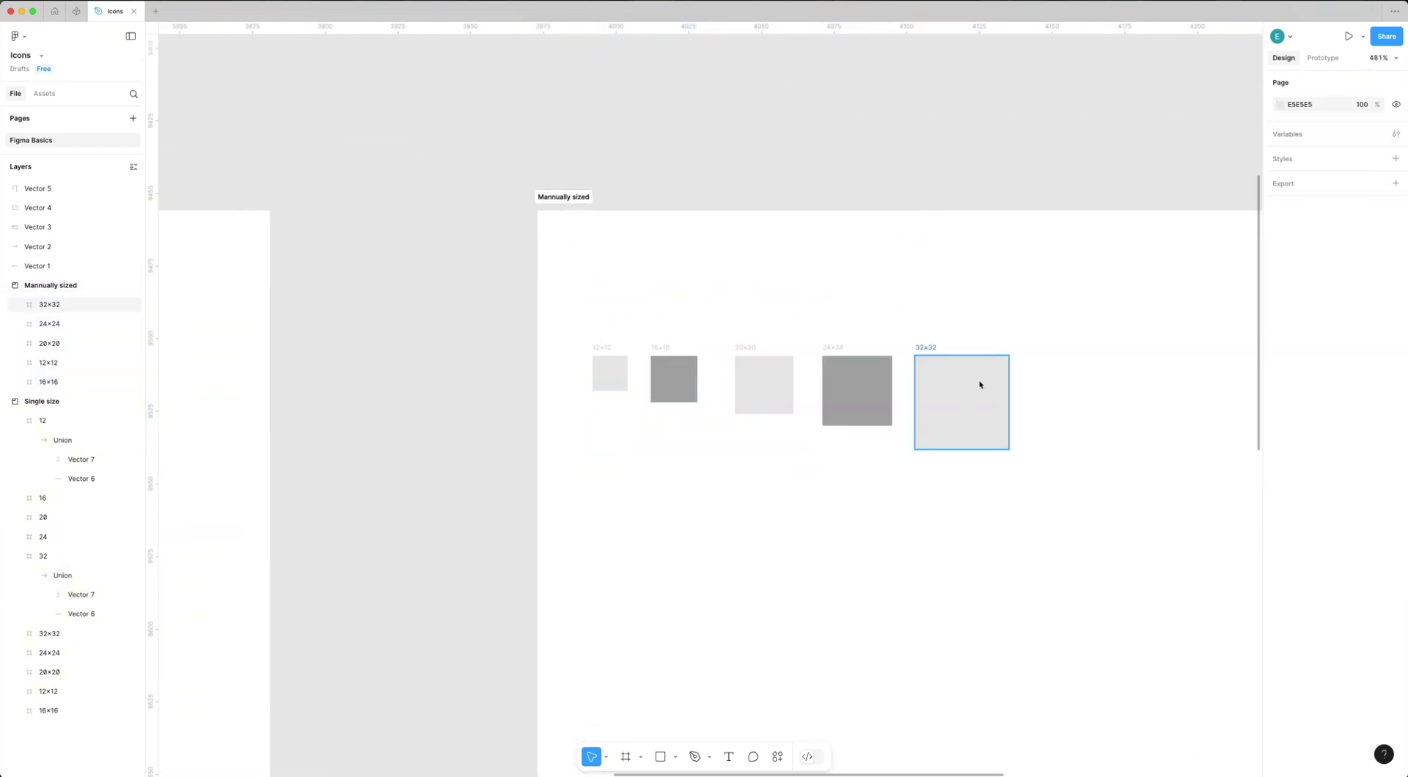
Try duplicating the 32×32 frame below itself, and undo the copies made in the Mannually sized section.
scroll(1037, 295, "down", 2)
left_click(930, 289)
left_click_drag(935, 306, 949, 449)
key("super+z")
scroll(949, 450, "down", 2)
scroll(949, 449, "down", 3)
key("super+z")
key("super+z")
key("super+z")
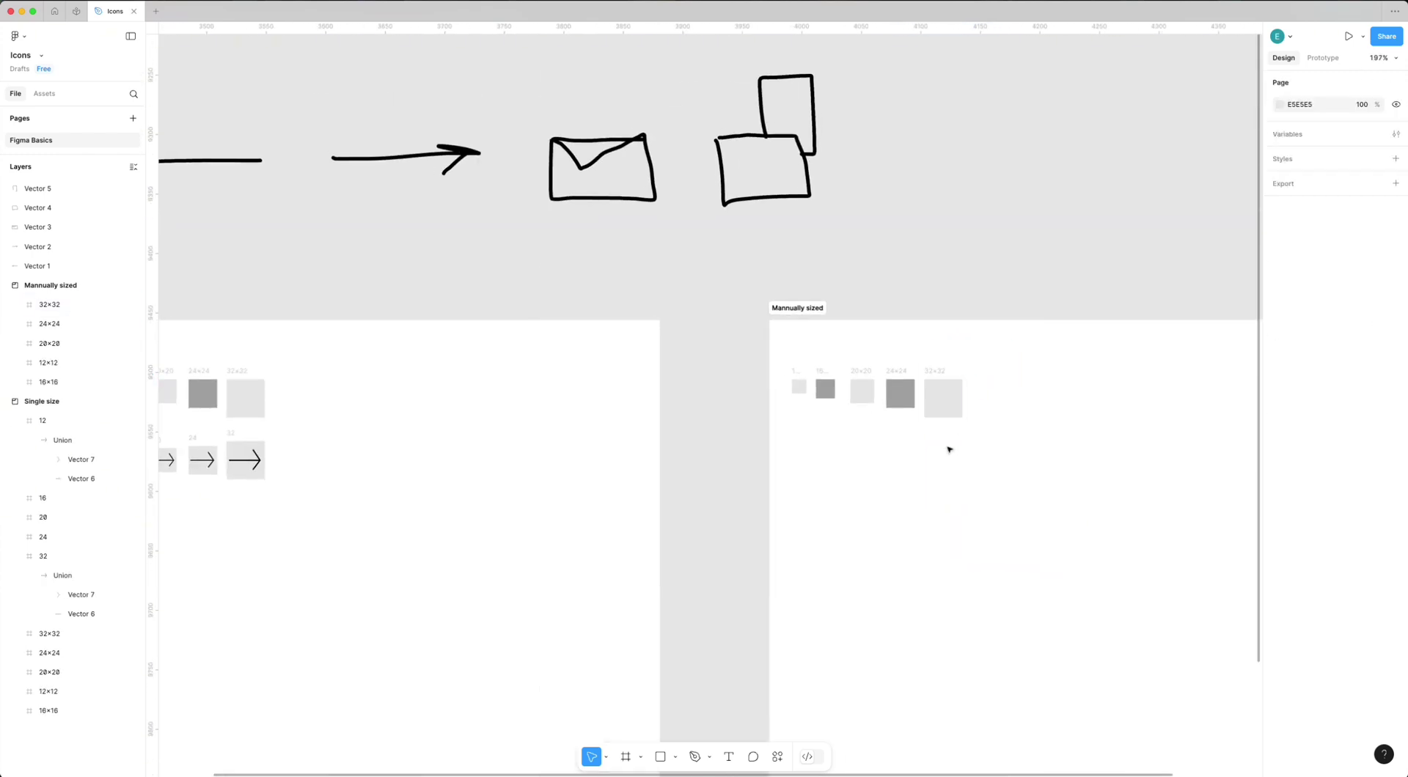
Copy the five empty size frames together with the 32 arrow frame from the Single size section into the Mannually sized section.
left_click(707, 463)
left_click_drag(708, 463, 1165, 427)
scroll(625, 360, "up", 2)
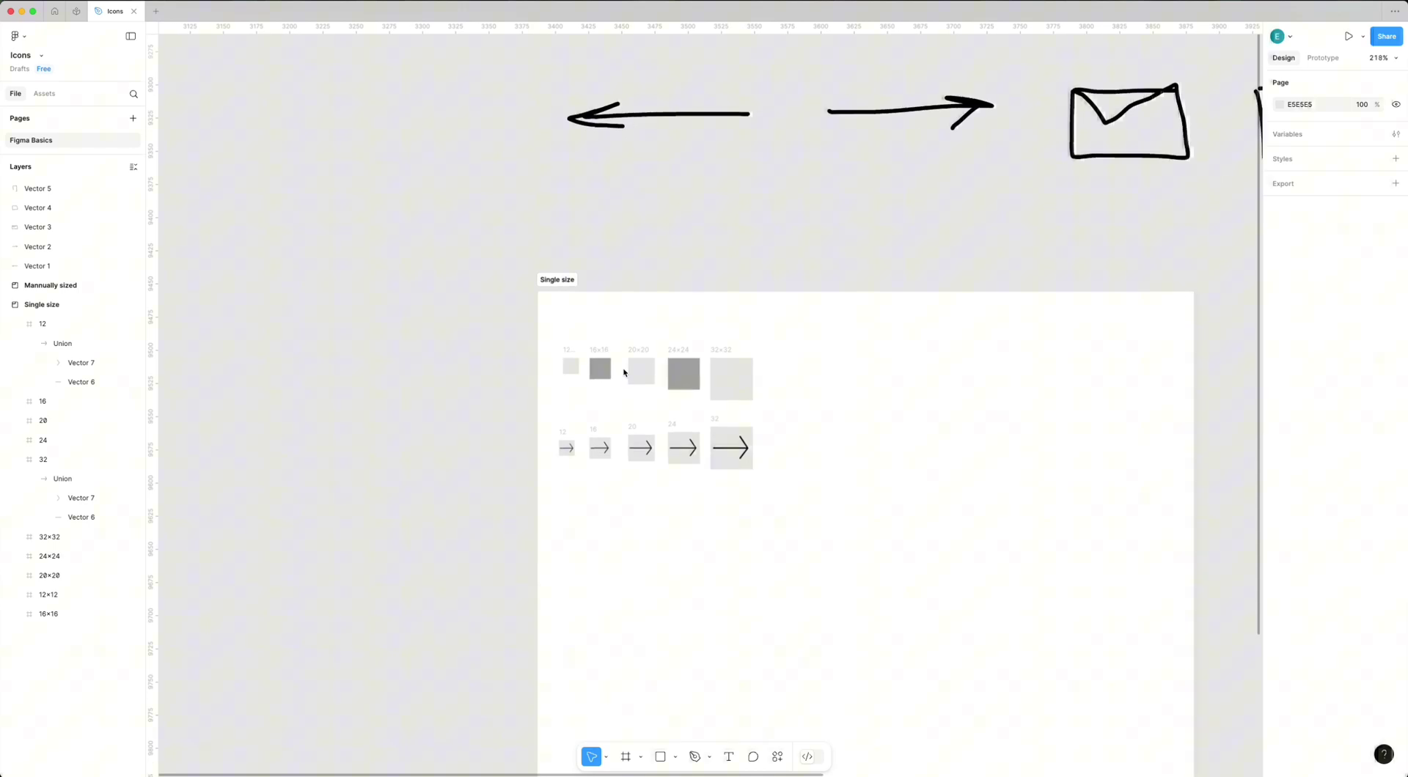
left_click_drag(530, 333, 762, 393)
left_click(717, 419, "shift")
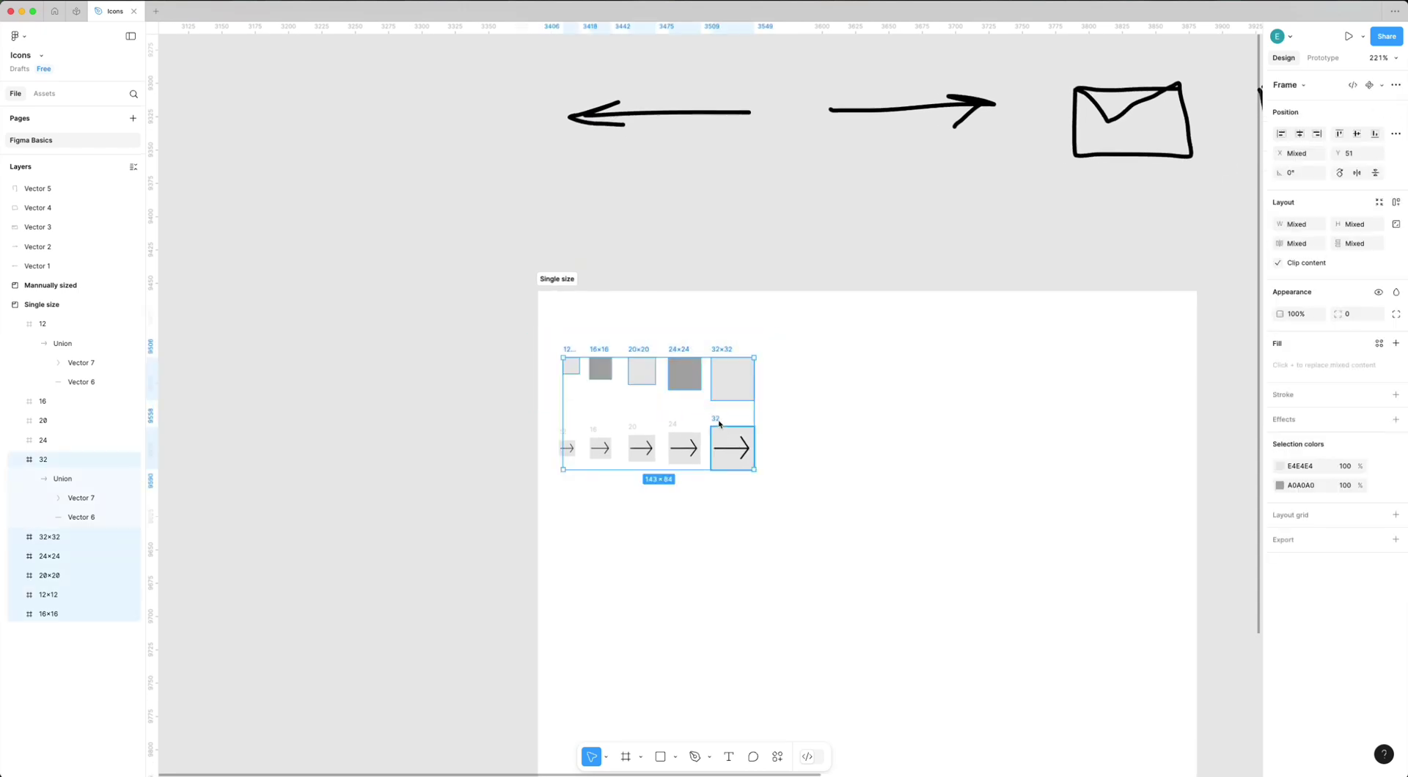
scroll(726, 433, "right", 5)
key("super+c")
scroll(734, 411, "right", 6)
left_click(890, 286)
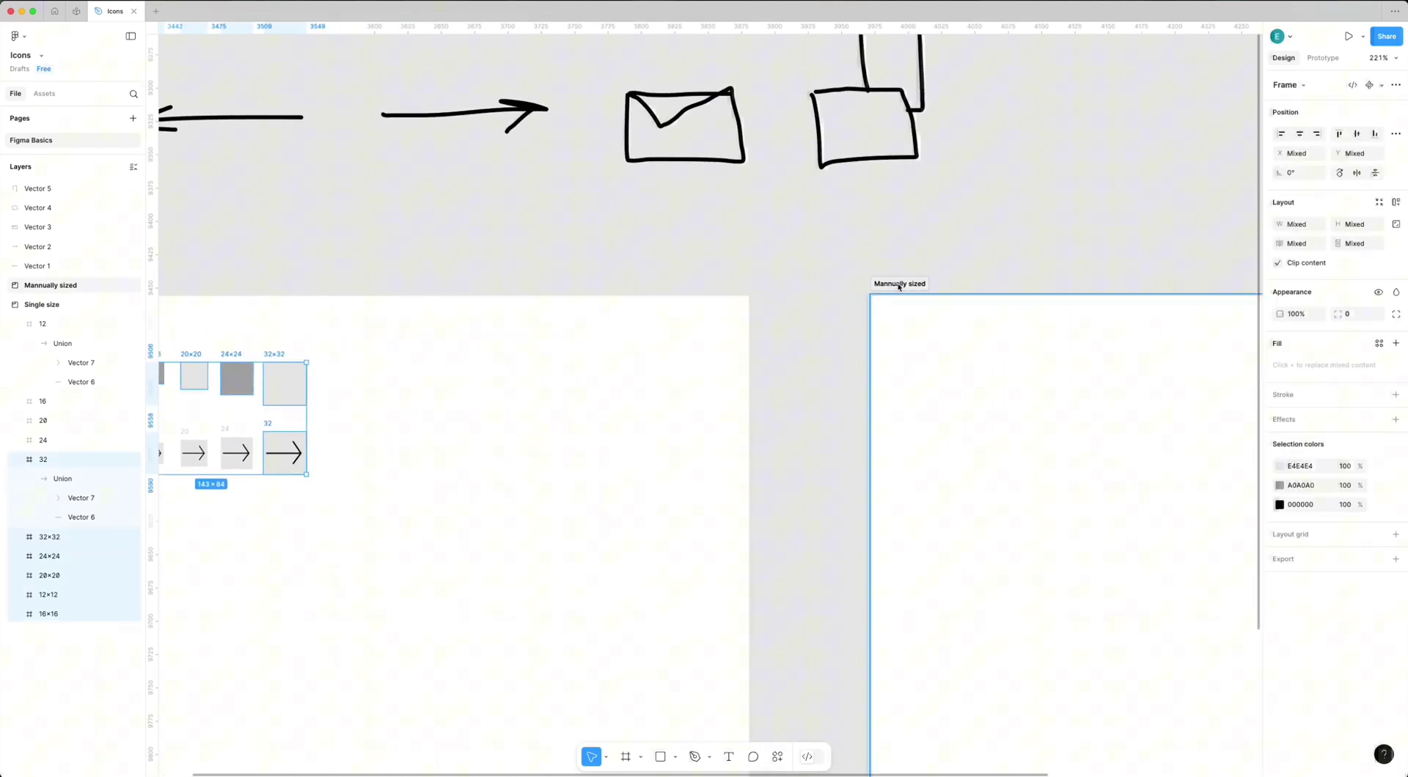
key("super+v")
scroll(954, 286, "right", 5)
scroll(811, 482, "up", 10)
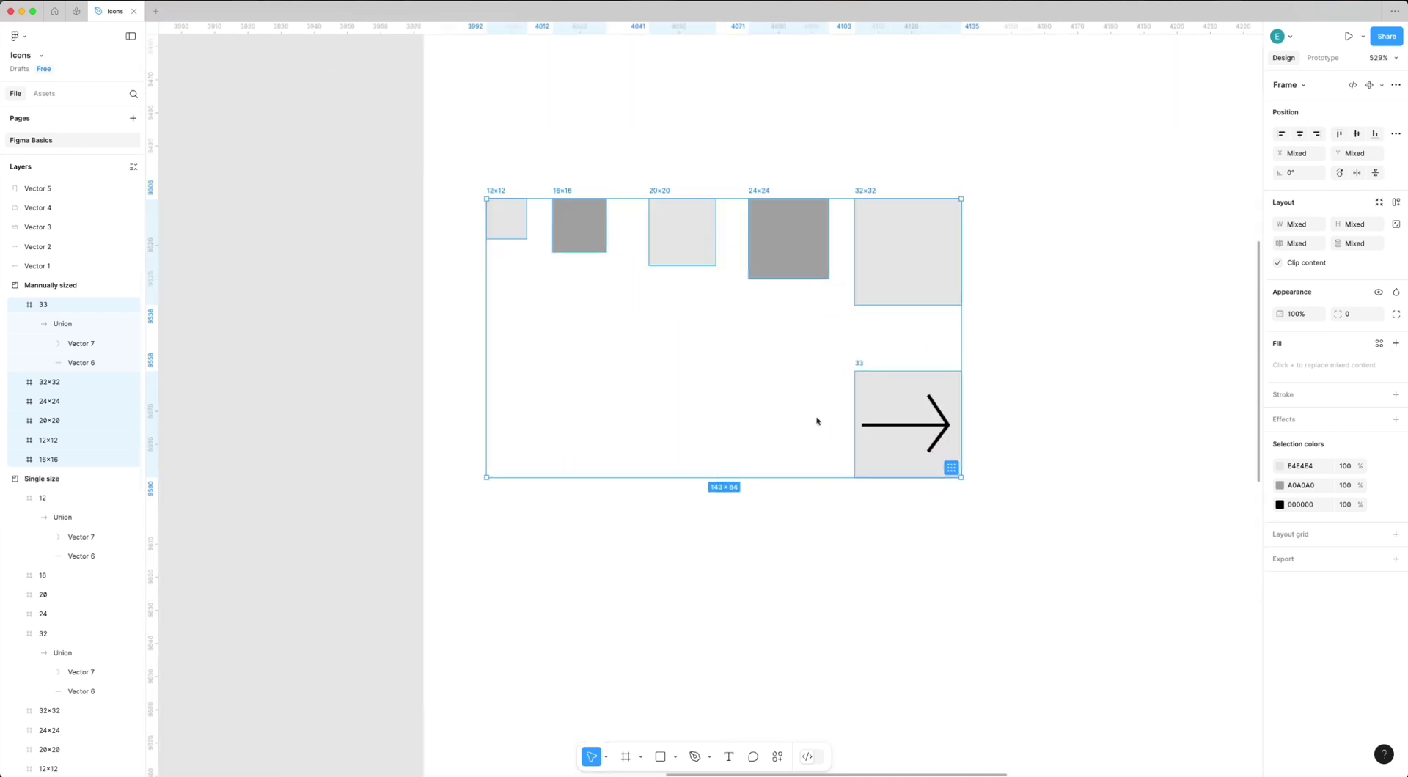
Add a copy of the 24×24 frame beneath it and draw a 19 px horizontal line in it from X 2 to X 21 at Y 12.
left_click_drag(792, 230, 807, 526)
scroll(806, 526, "up", 3)
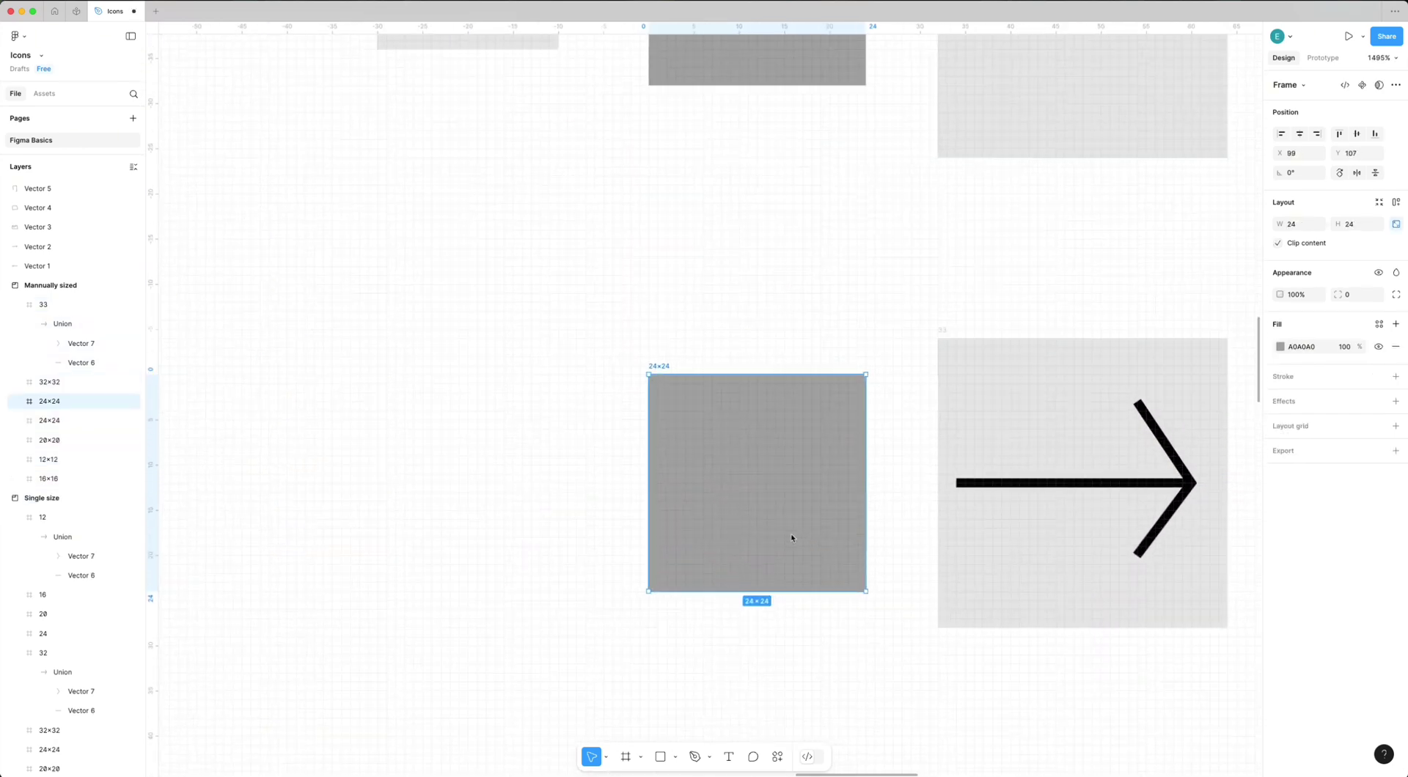
key("p")
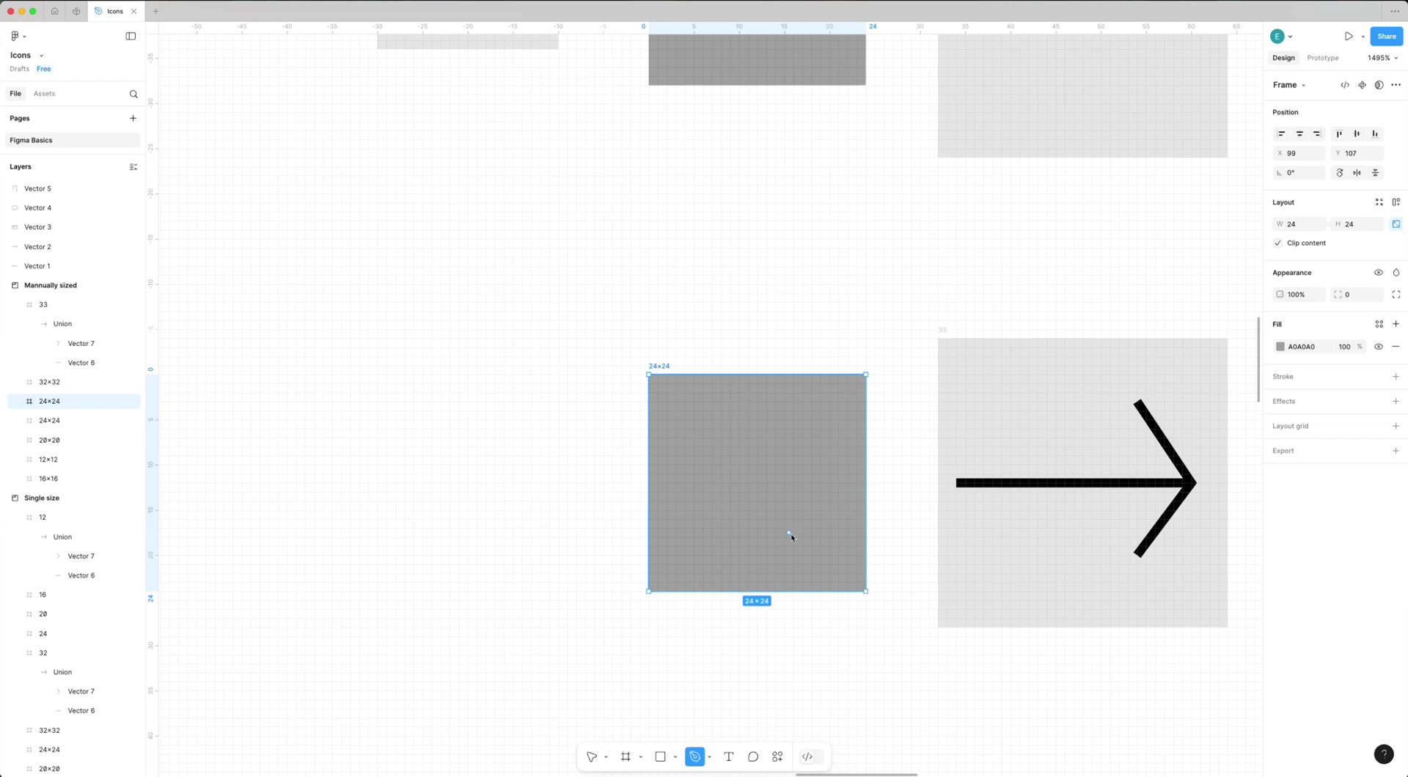
left_click(667, 483)
left_click(839, 483)
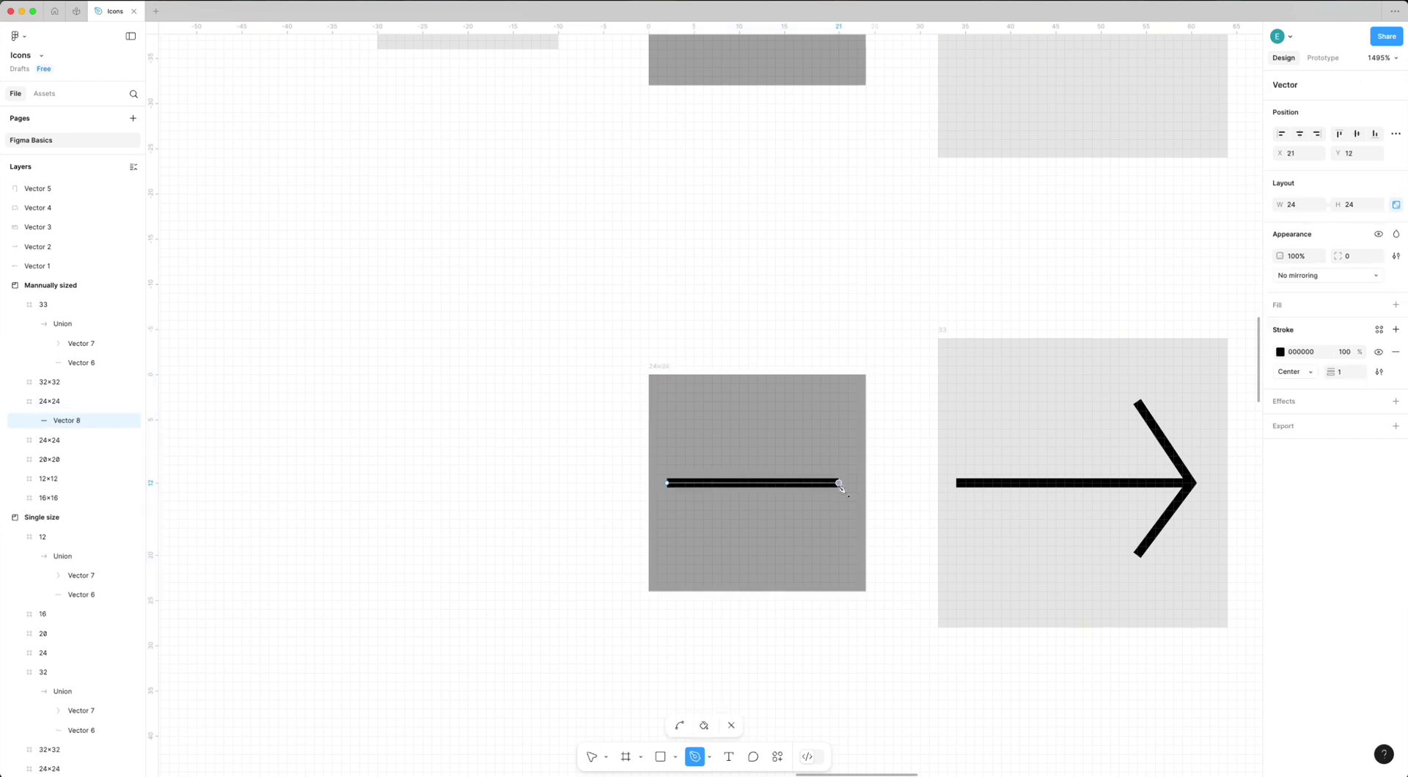
key("Escape")
Draw a 5 × 14.5 px arrowhead in the lower 24×24 frame from X 16, Y 4 through the line's end at X 21, Y 12 to X 16, Y 18.5.
left_click(793, 412)
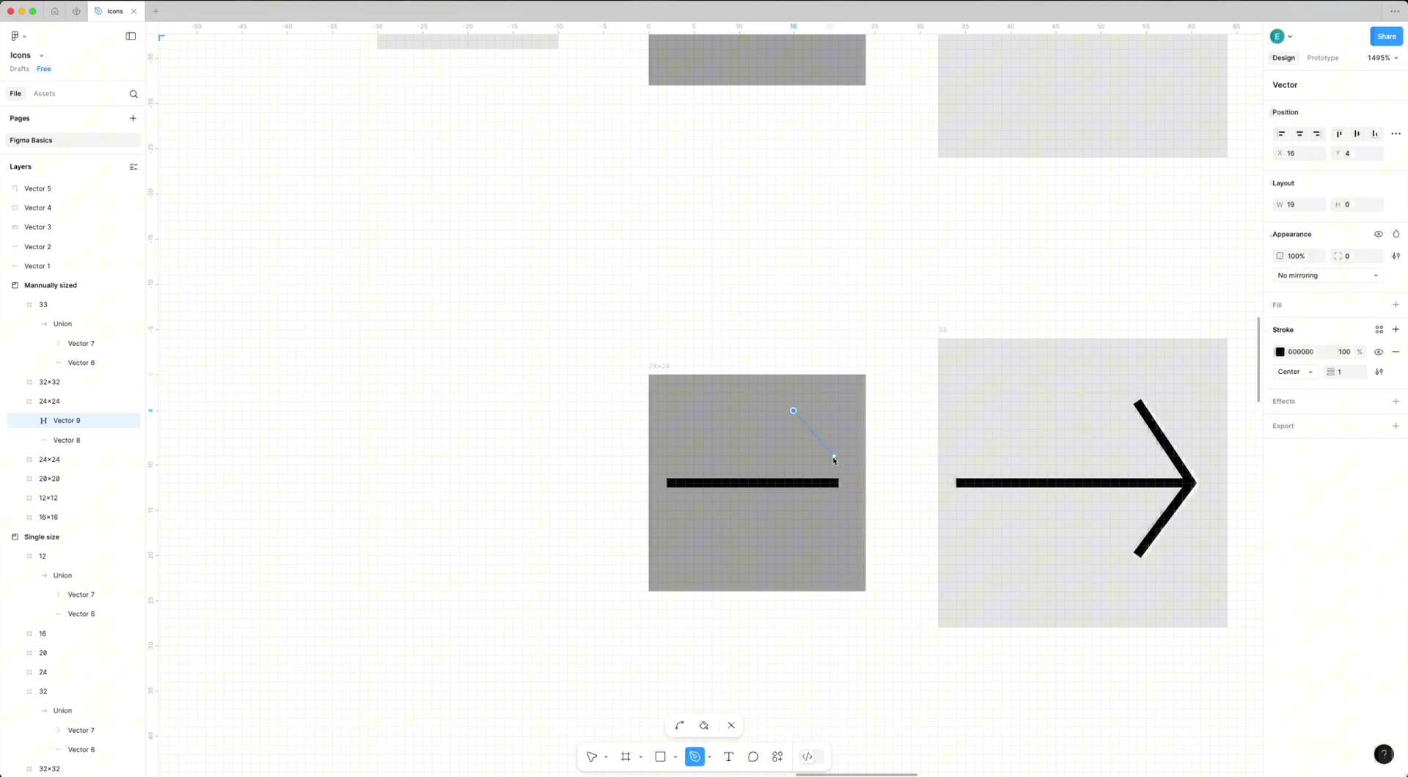
left_click(840, 484)
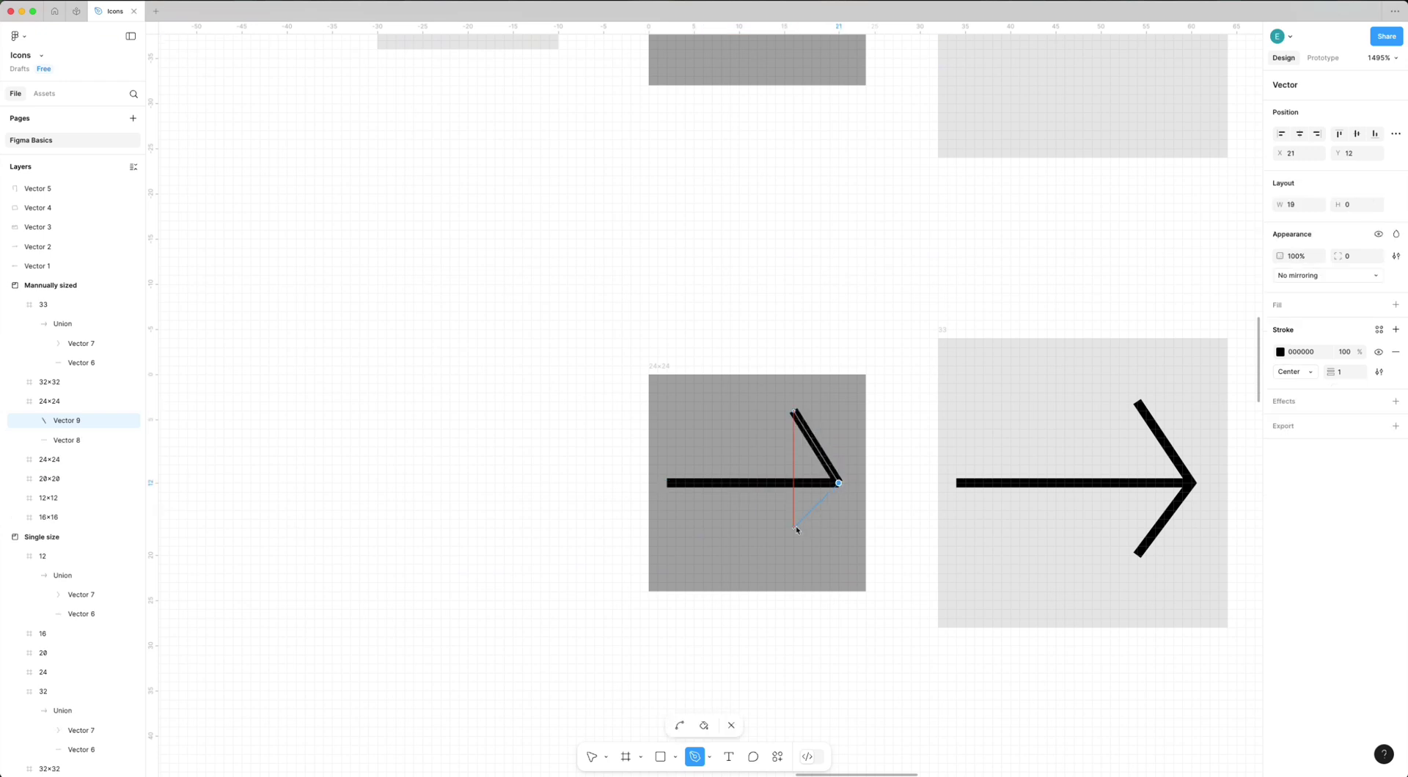
left_click(794, 542)
key("Escape")
scroll(794, 541, "down", 5)
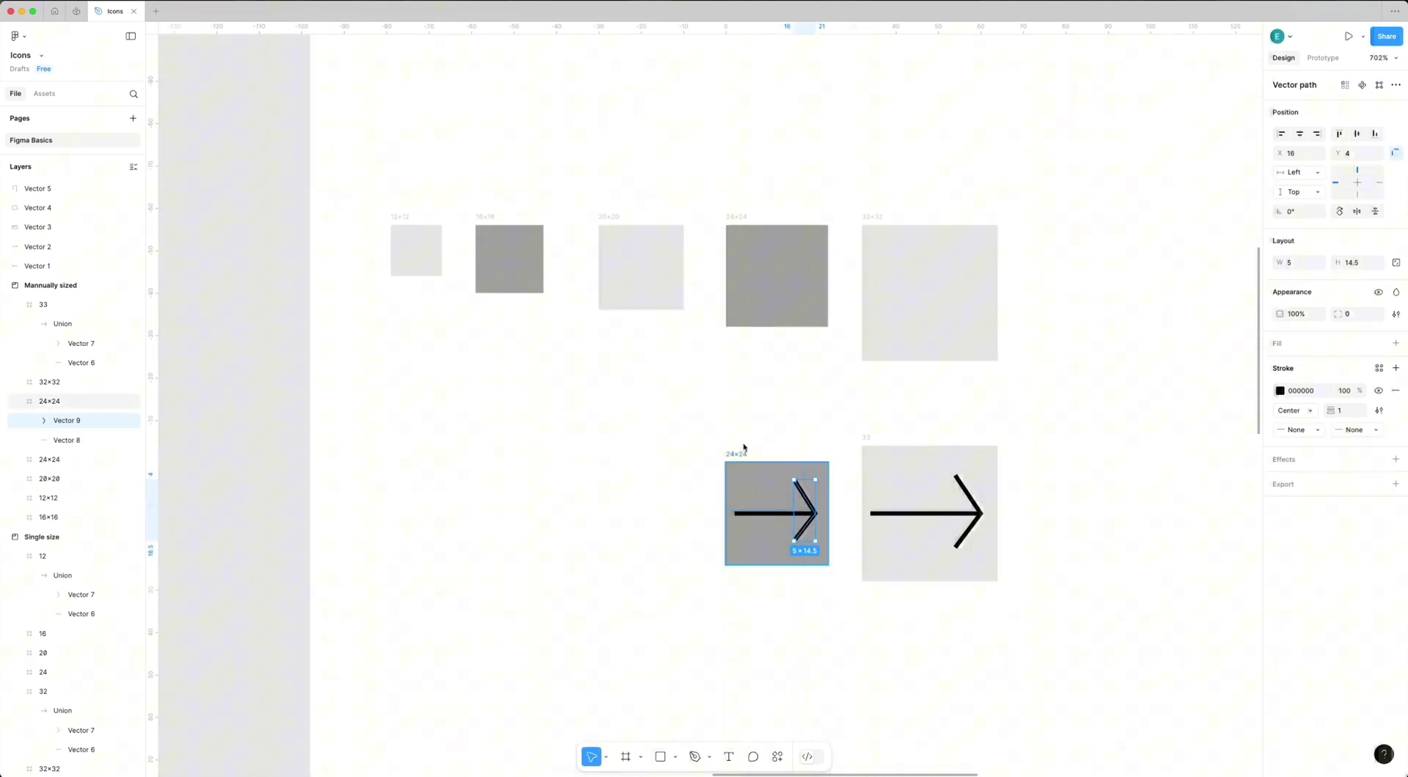
key("Escape")
Add a copy of the 20×20 frame beneath it and draw a 15 px horizontal line in it from X 2 to X 17 at Y 10.
left_click_drag(610, 216, 641, 522)
scroll(613, 531, "up", 5)
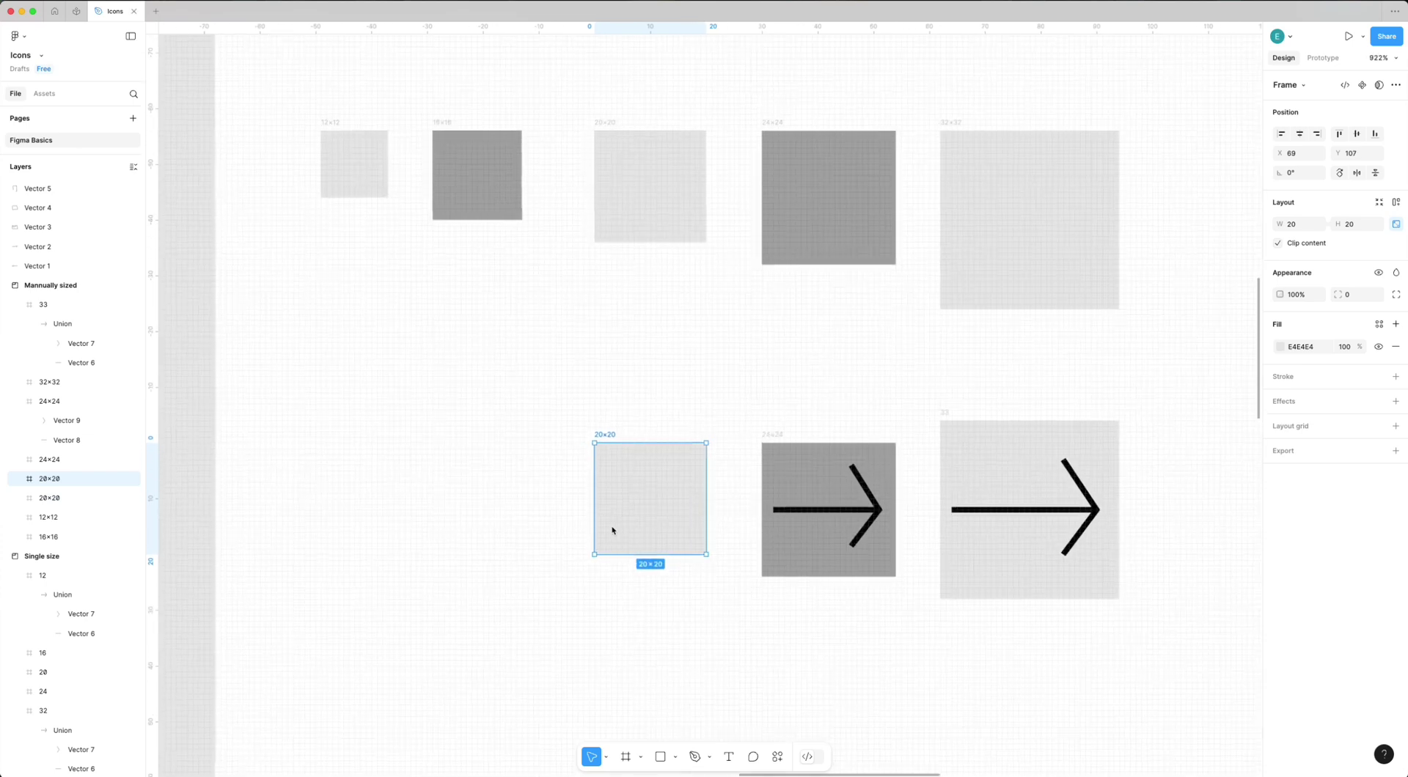
key("p")
left_click(602, 485)
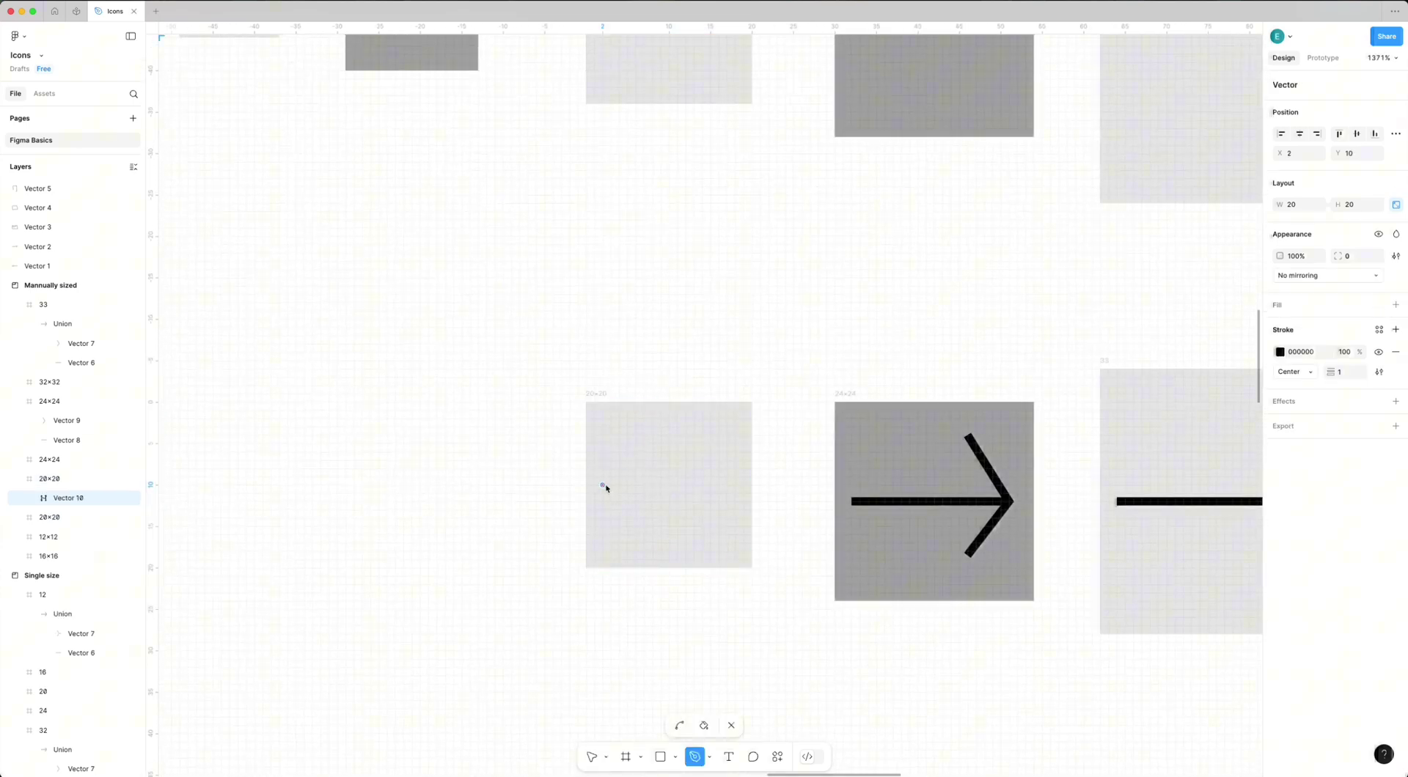
left_click(727, 484)
key("Escape")
Draw a 4 × 11.5 px arrowhead in the lower 20×20 frame from X 13, Y 4 through X 17, Y 10 to X 13, Y 15.5.
key("p")
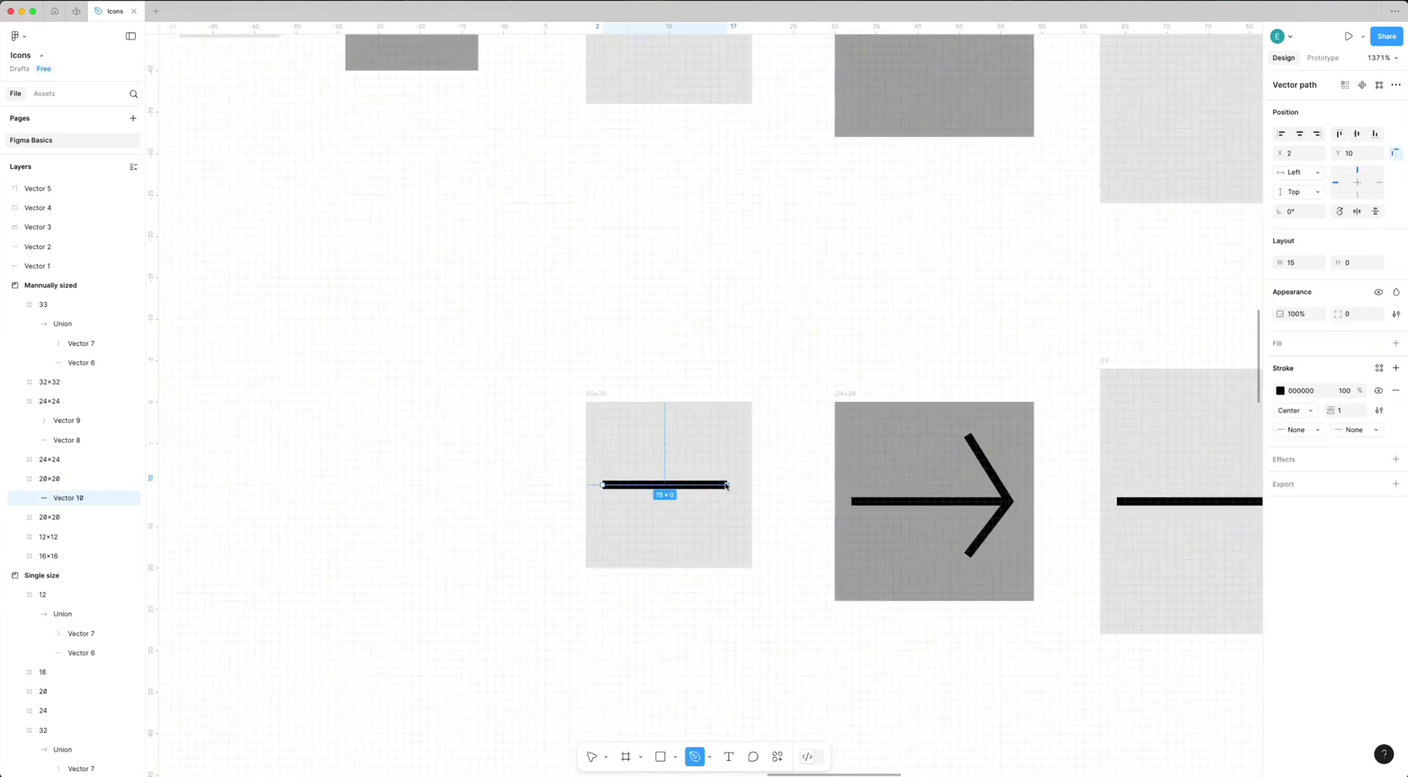
left_click(694, 436)
left_click(726, 485)
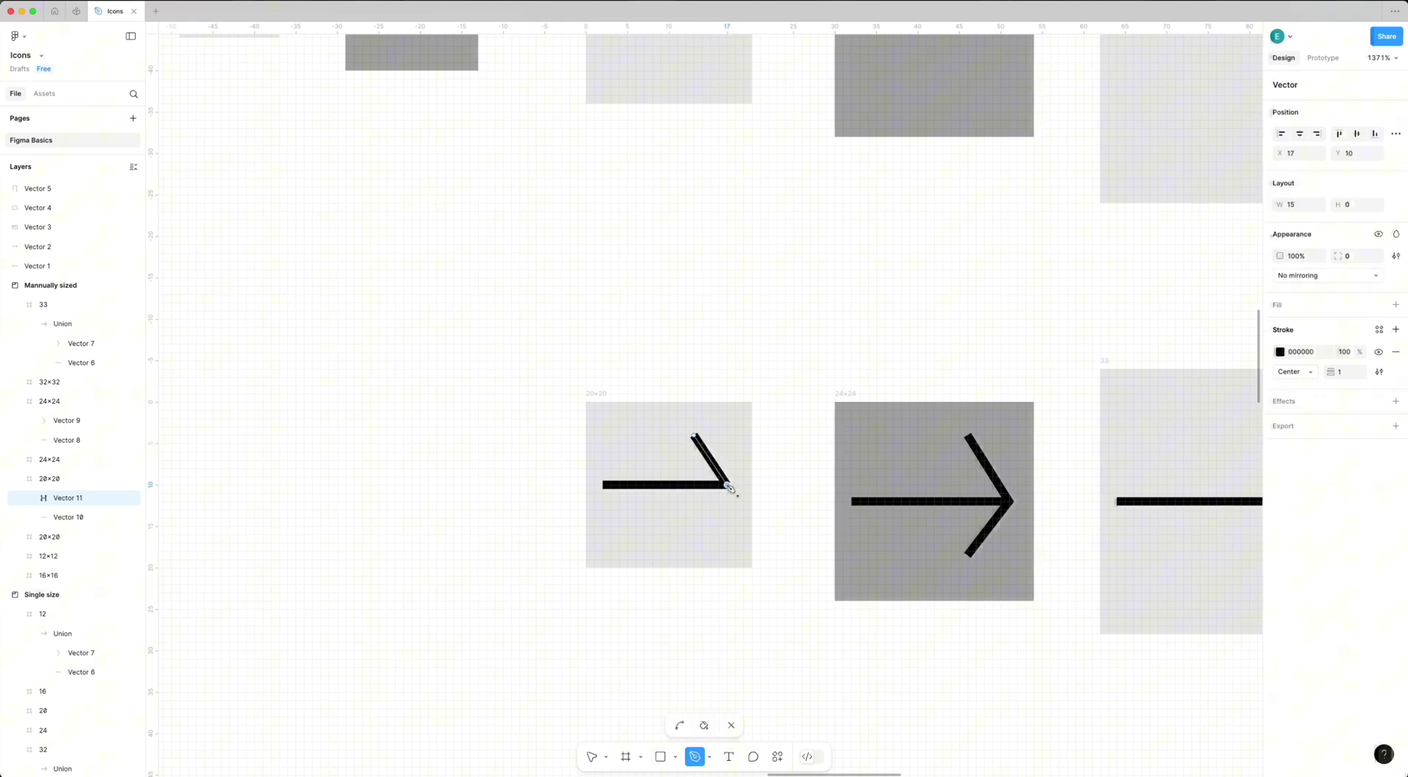
left_click(694, 531)
key("Escape")
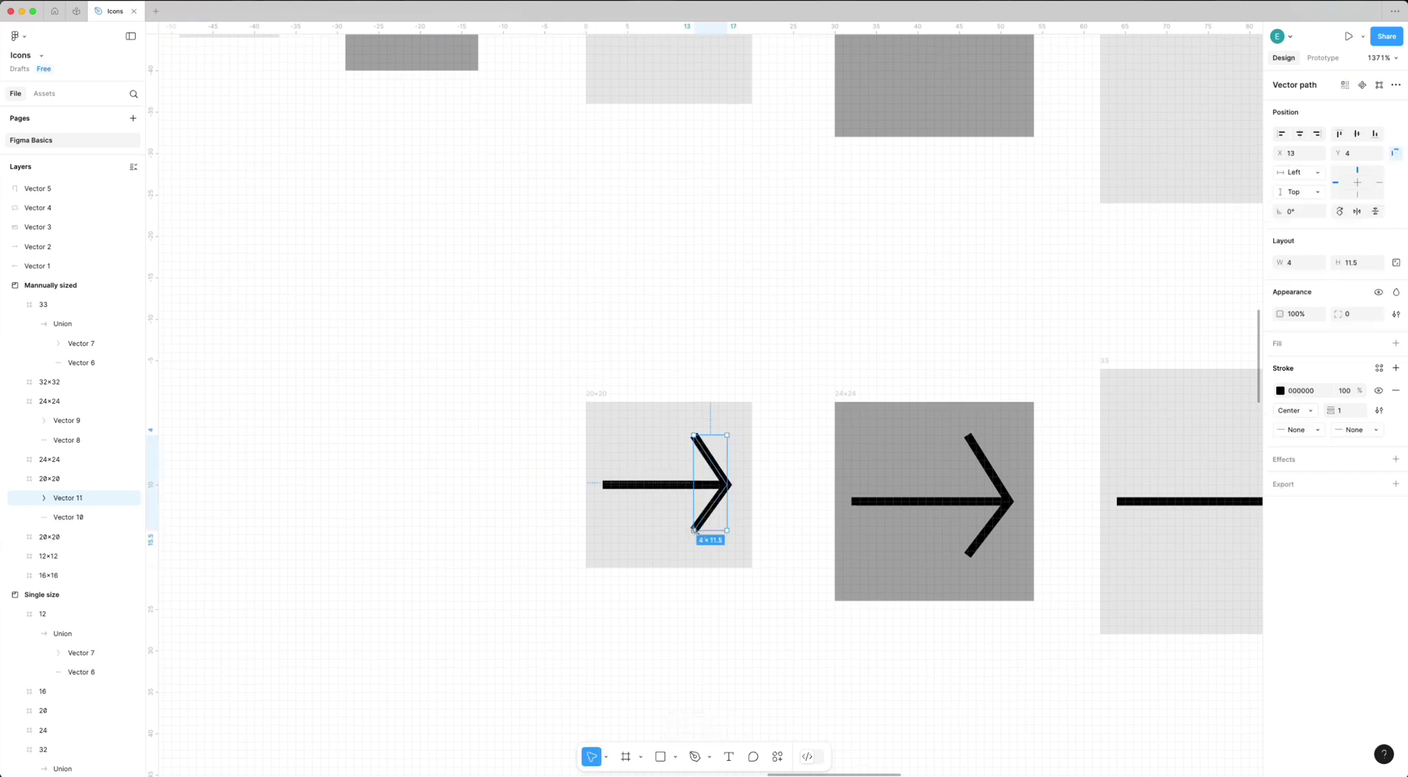
Add a copy of the 16×16 frame beneath it and draw an 11 px horizontal line in it from X 2 to X 13 at Y 8.
scroll(695, 531, "down", 5)
left_click(586, 338)
left_click_drag(586, 338, 597, 513)
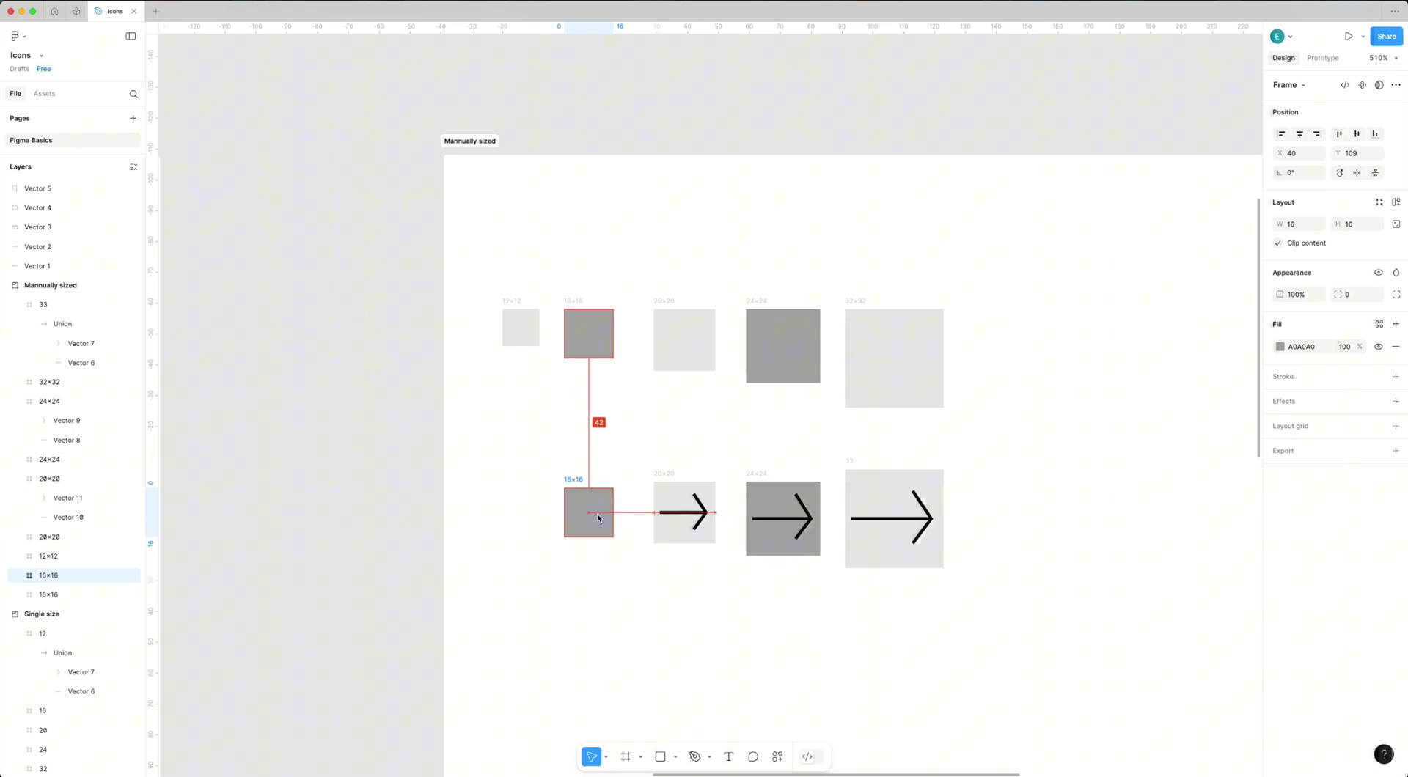
scroll(571, 528, "up", 5)
key("p")
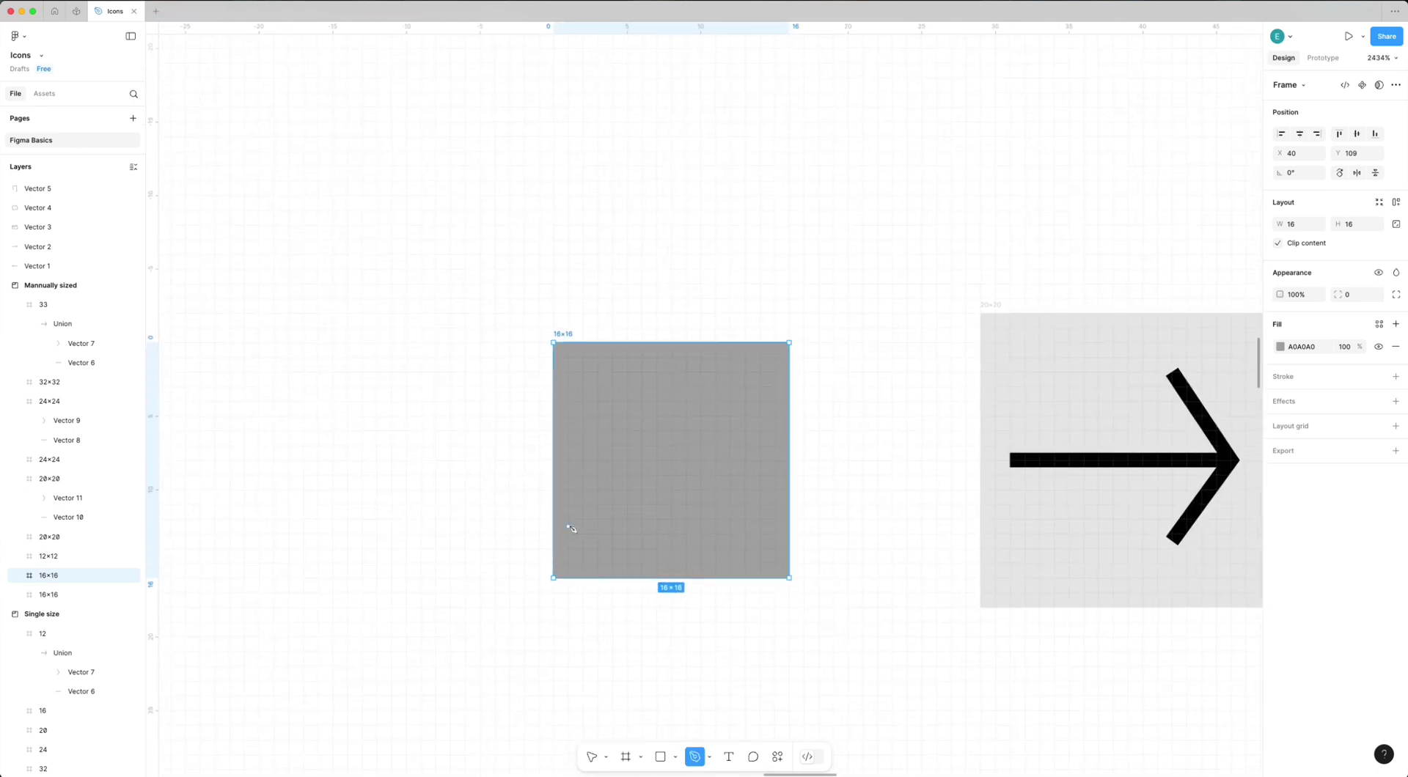
left_click(582, 461)
left_click(732, 460)
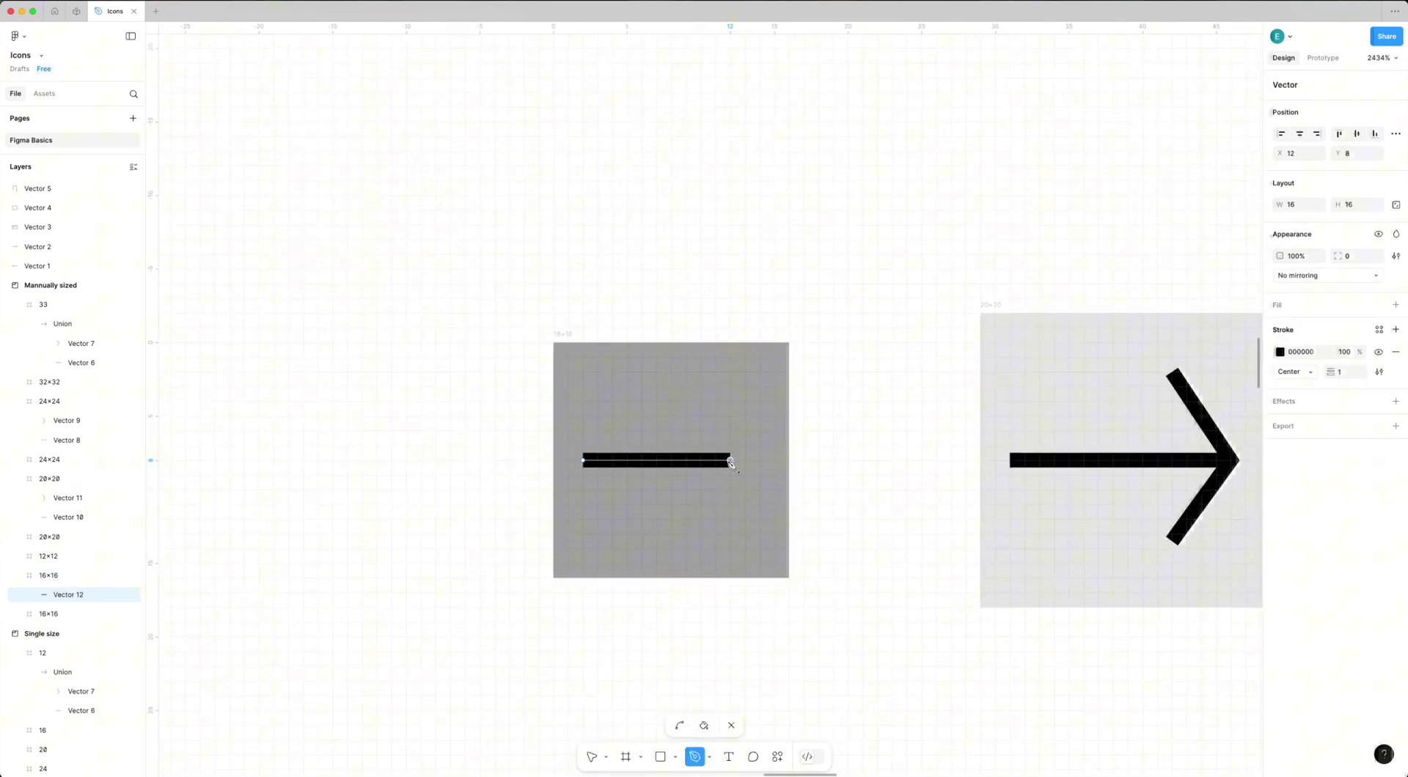
key("ctrl+z")
left_click(746, 461)
key("Return")
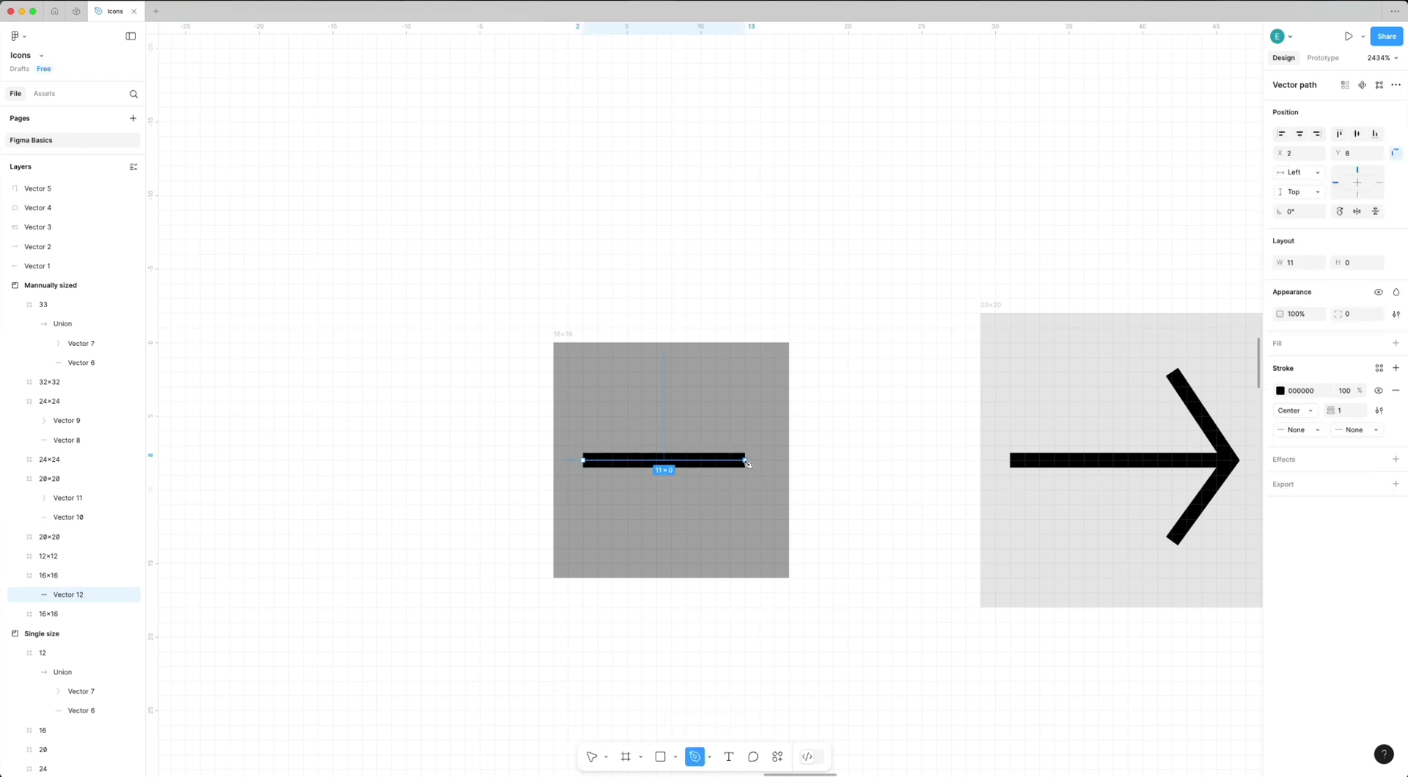
Draw a two-stroke arrowhead in the lower 16×16 frame with its tip on the line's end at X 13, Y 8.
left_click(686, 386)
left_click(745, 460)
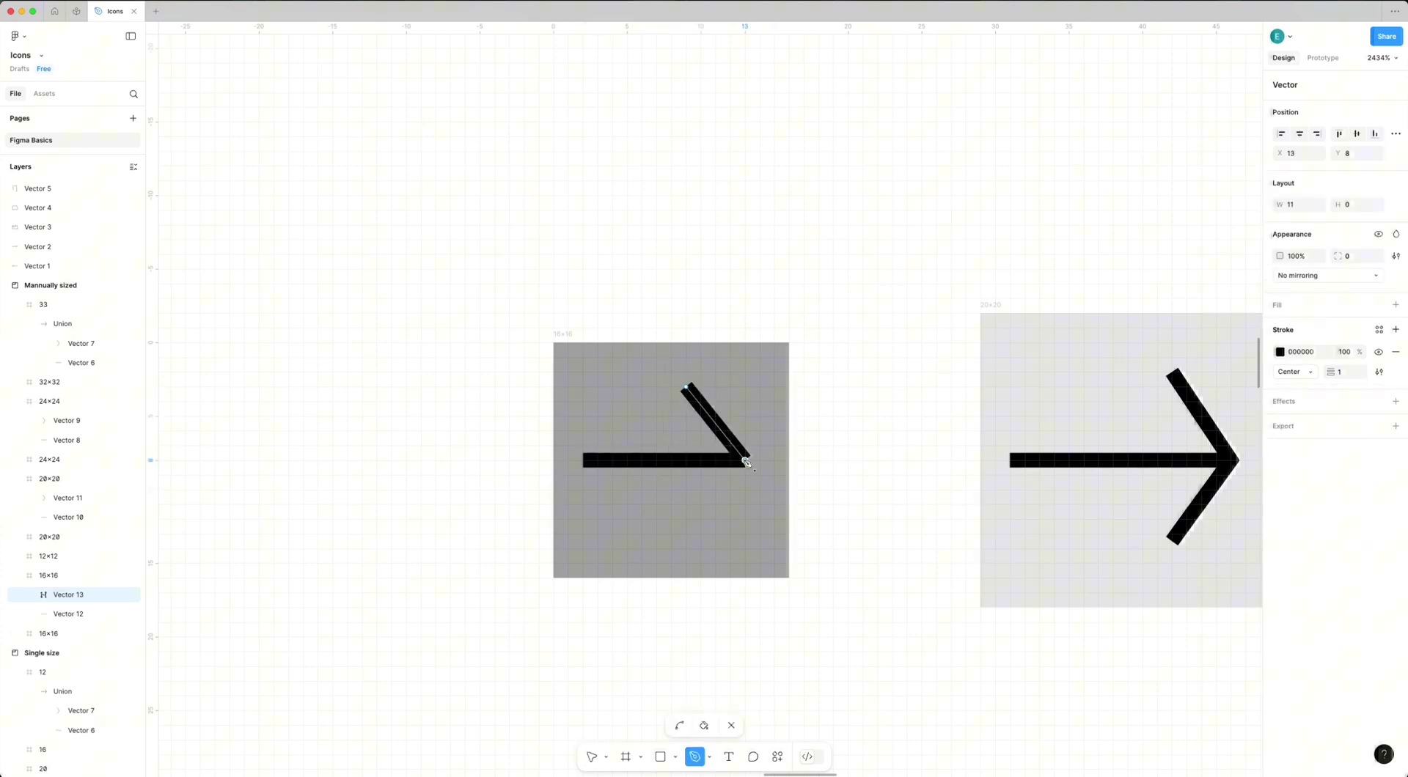
left_click(687, 520)
key("Return")
Add a copy of the 12×12 frame beneath it and draw a 9 px horizontal line in it from X 1 to X 10 at Y 6.
scroll(687, 517, "down", 10)
scroll(658, 476, "up", 2)
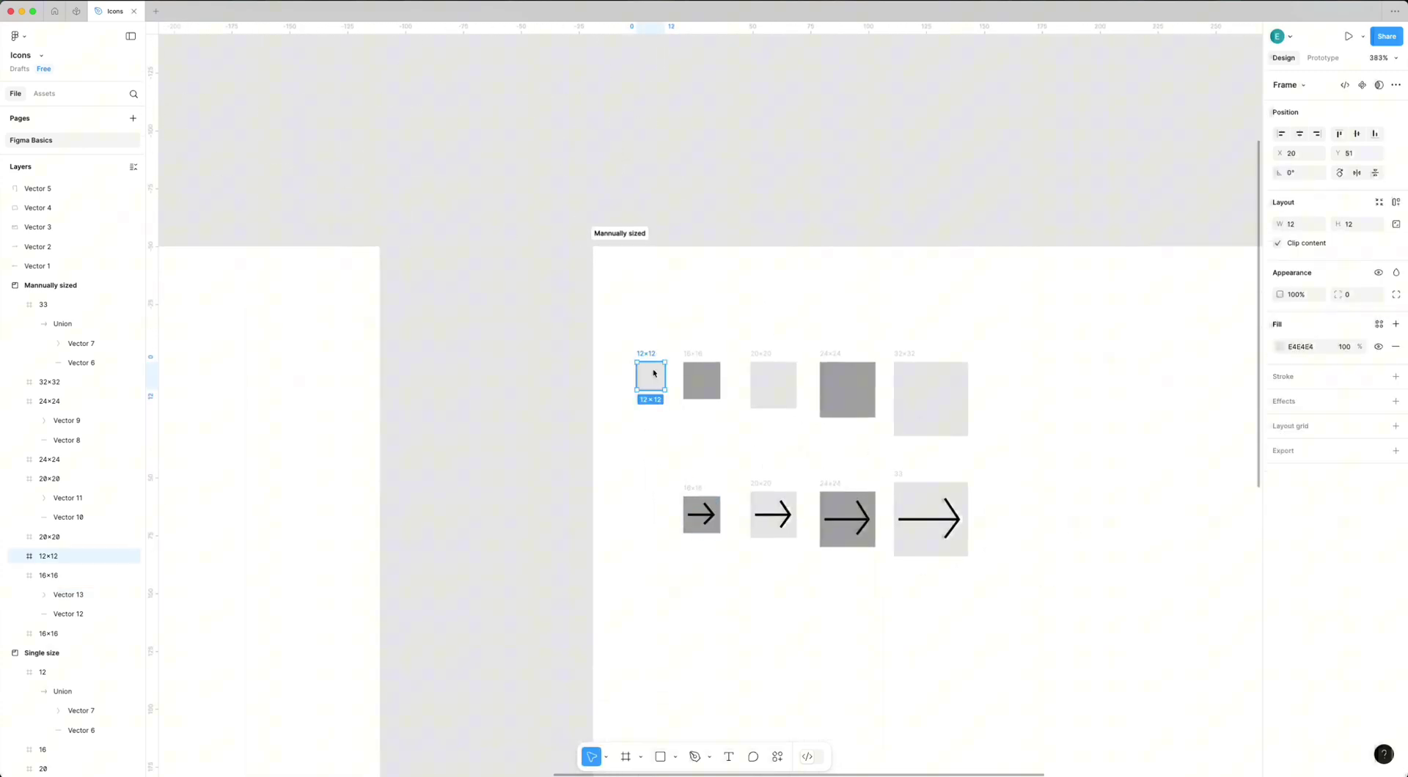
left_click_drag(653, 387, 651, 513)
scroll(652, 514, "up", 5)
scroll(652, 513, "up", 2)
key("p")
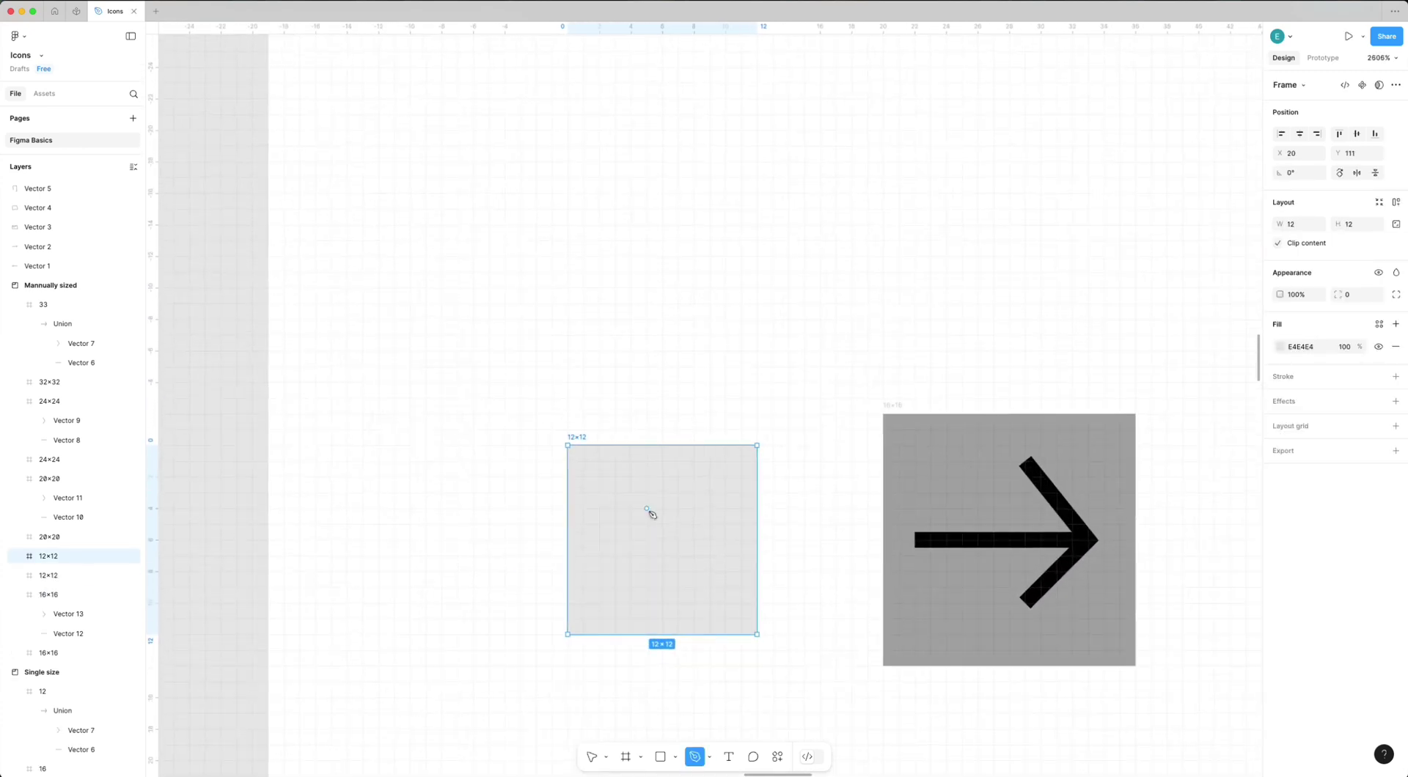
left_click(584, 533)
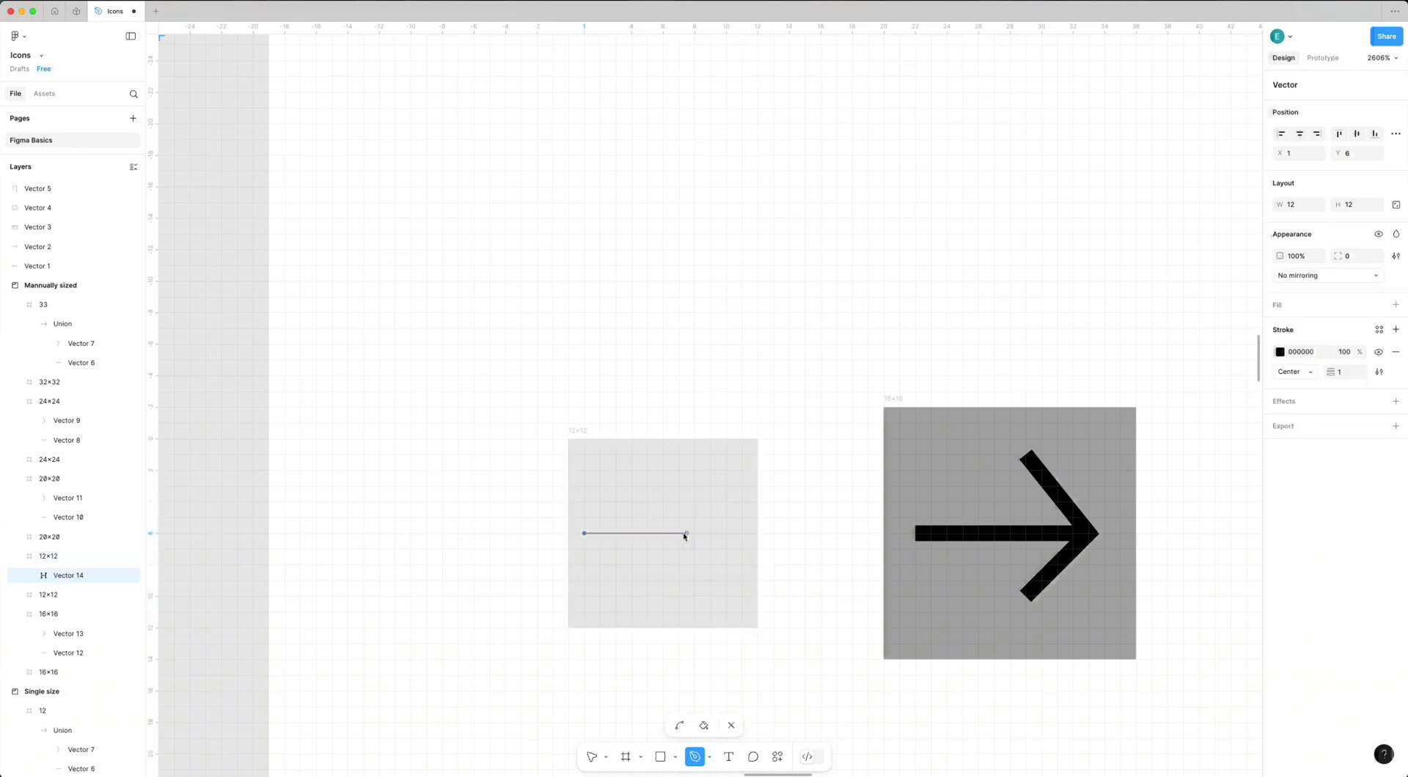
left_click(726, 535)
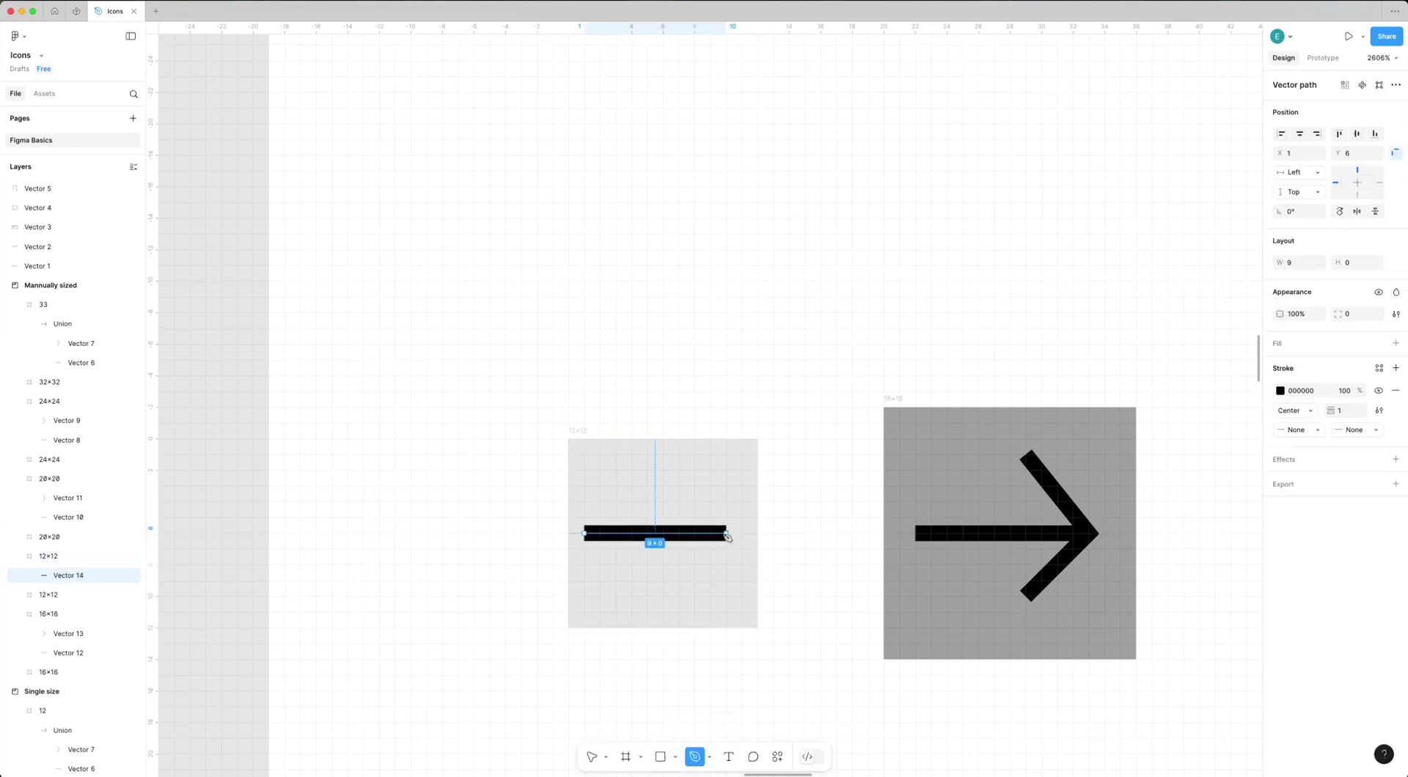
Draw a 3 × 7 px arrowhead in the lower 12×12 frame from X 7, Y 2 through X 10, Y 6 to X 7, Y 9.
left_click(678, 470)
left_click(725, 534)
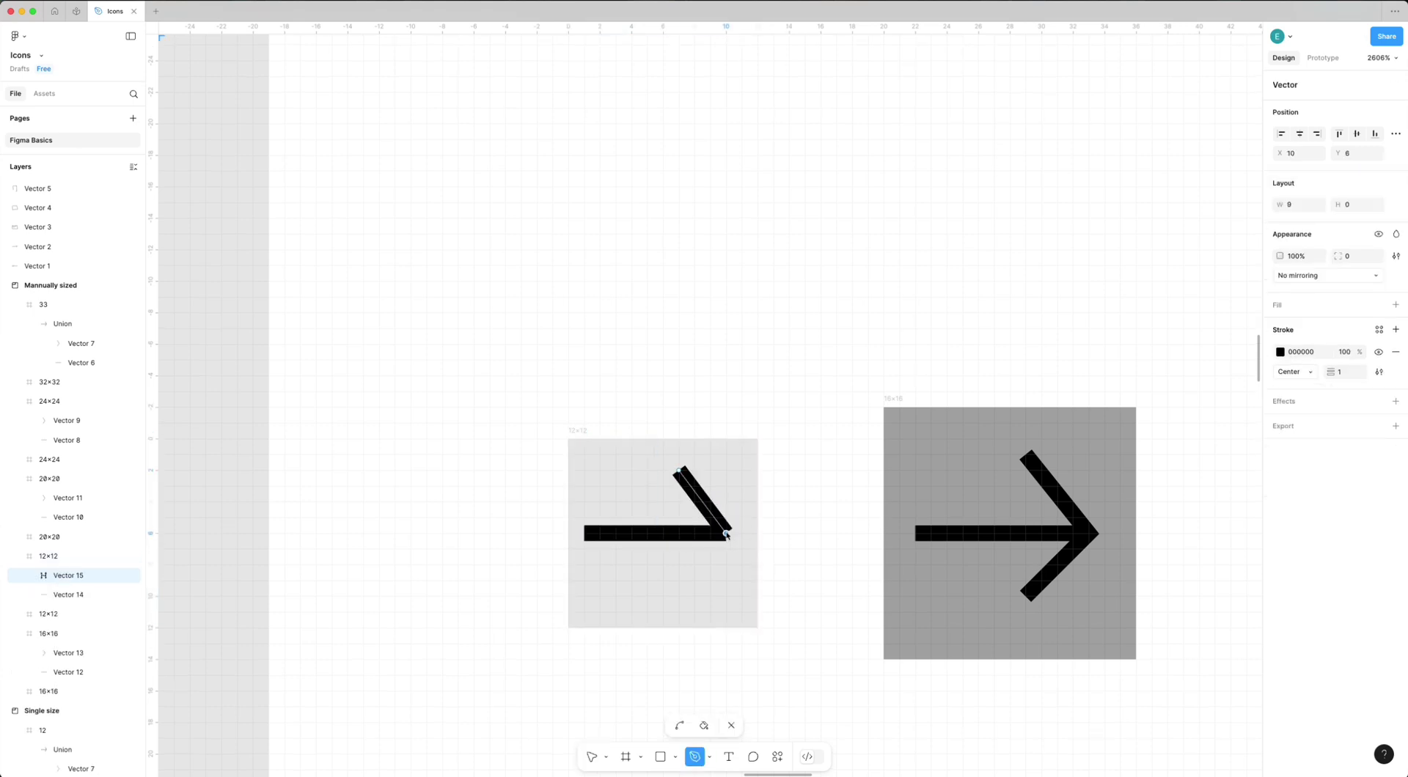
left_click(695, 581)
key("super+z")
left_click(679, 581)
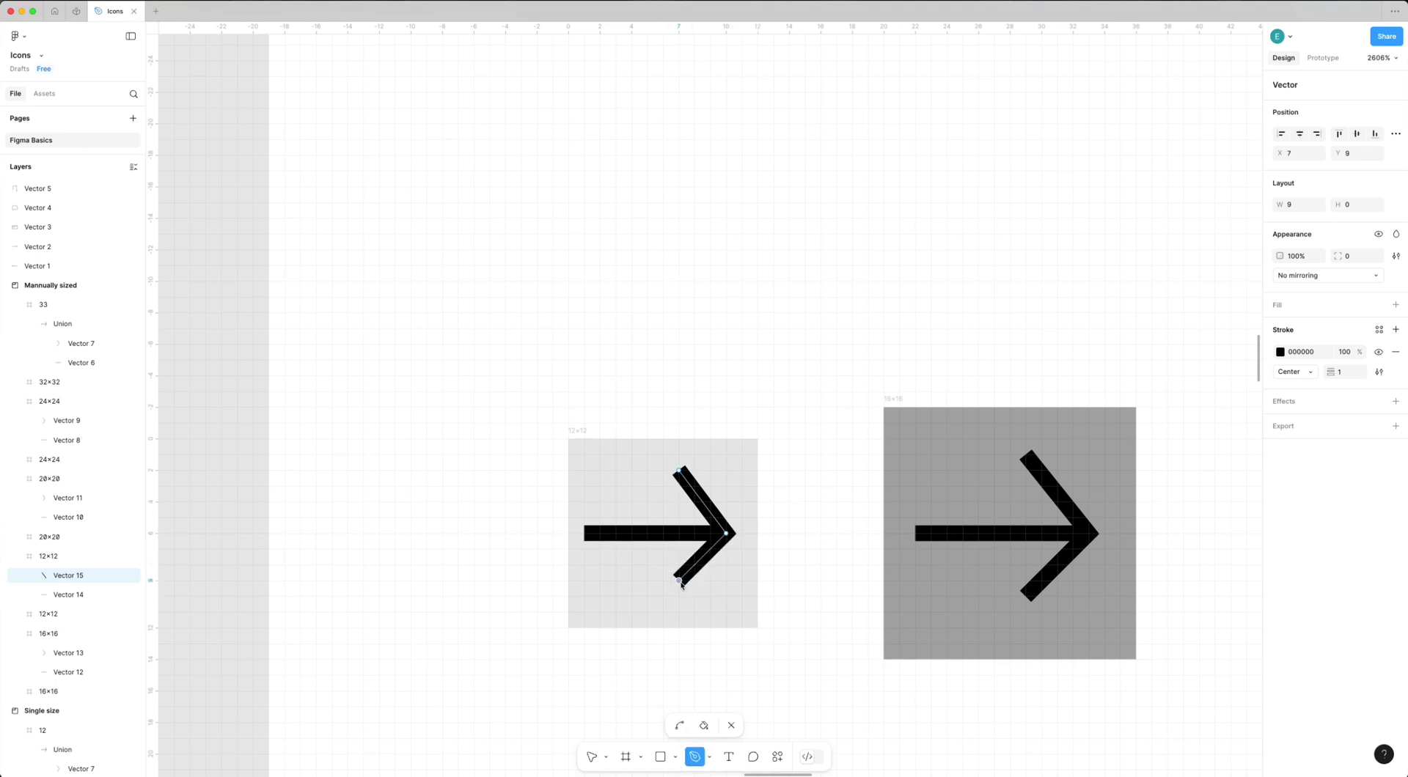
key("Return")
Delete the lower end point of the 12×12 frame's arrowhead and redraw that stroke from the tip so it mirrors the upper stroke.
scroll(679, 582, "down", 10)
left_click(653, 604)
left_click_drag(654, 604, 711, 563)
left_click(742, 543)
scroll(742, 542, "up", 9)
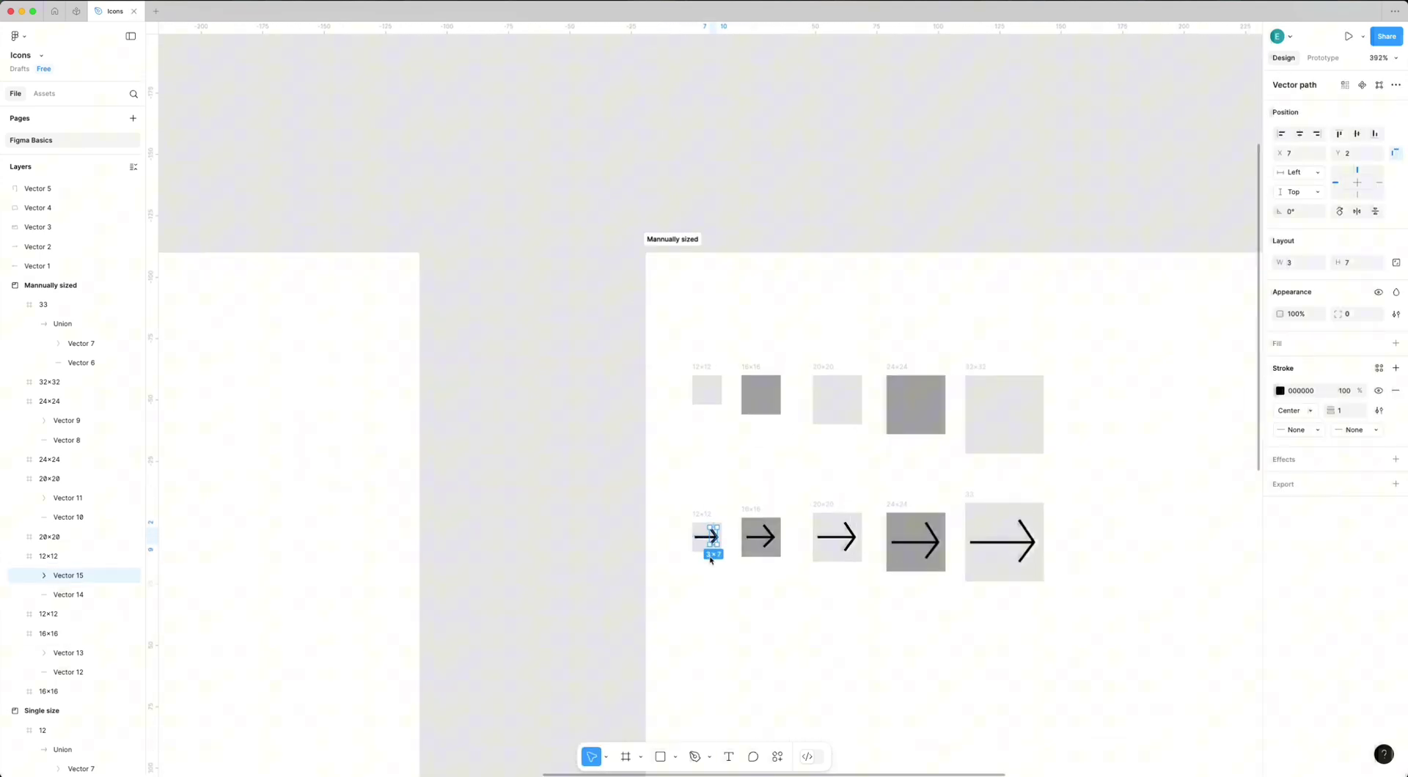
double_click(768, 509)
key("Delete")
scroll(805, 471, "up", 3)
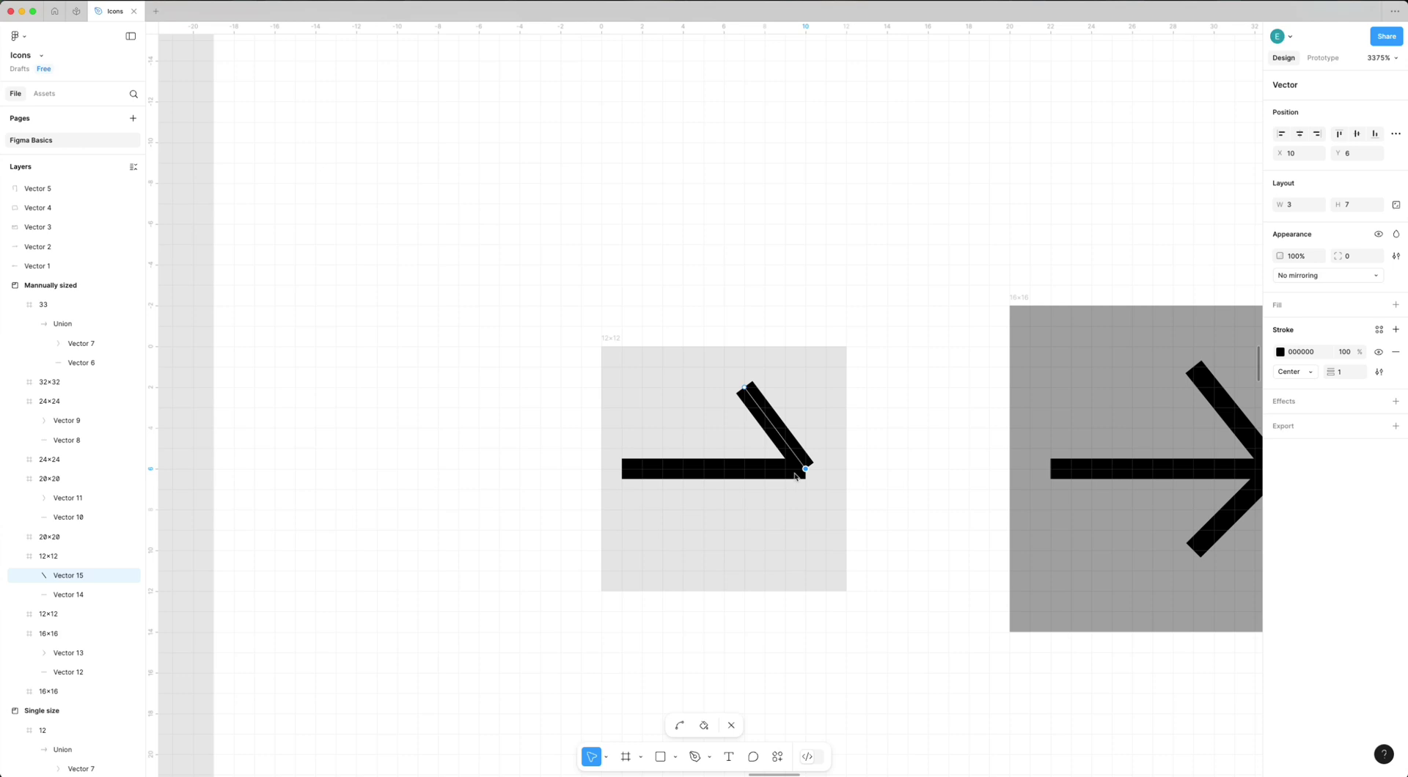
key("p")
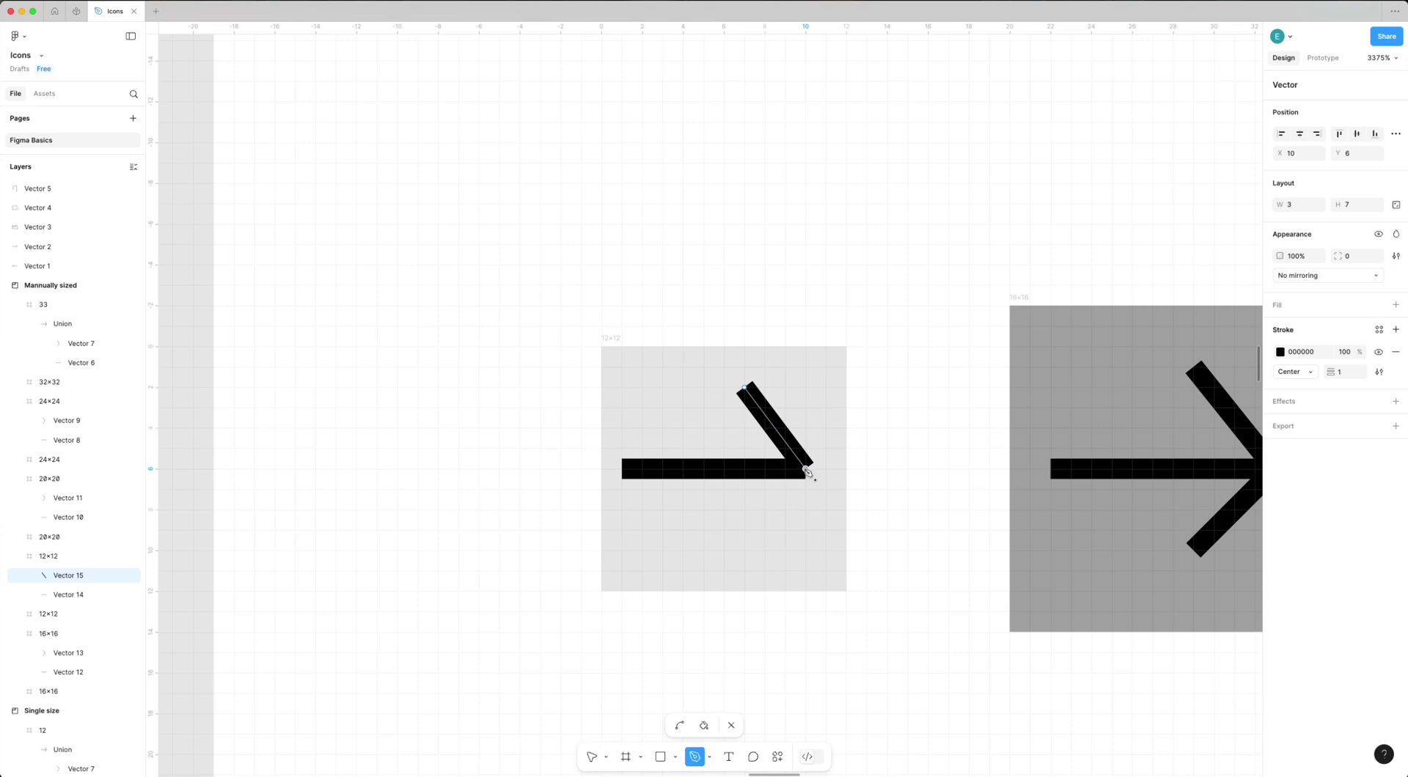
left_click(744, 555)
key("Escape")
Turn on pixel preview at 1x for the canvas with both size sections in view.
scroll(742, 554, "down", 5)
scroll(736, 553, "down", 5)
left_click(692, 597)
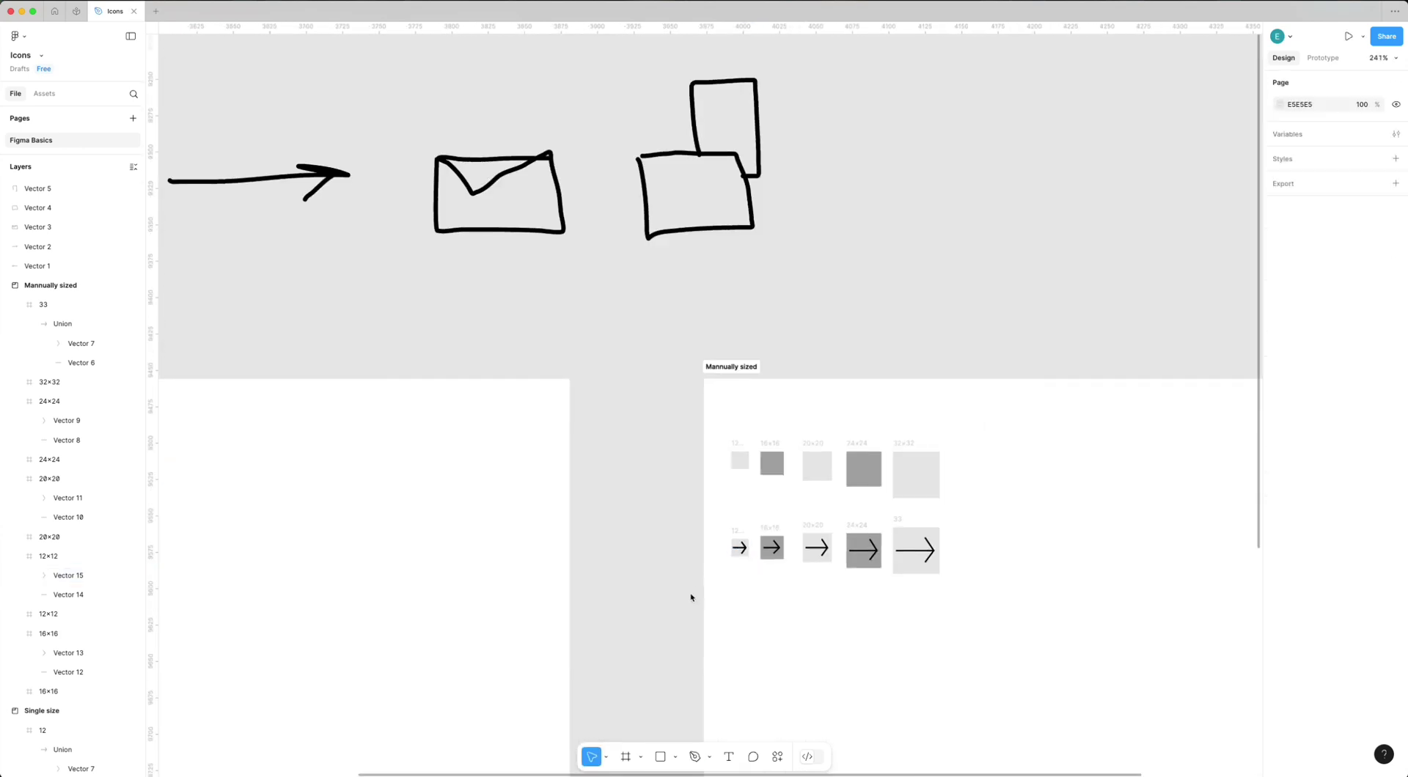
left_click_drag(692, 597, 849, 477)
scroll(849, 478, "down", 3)
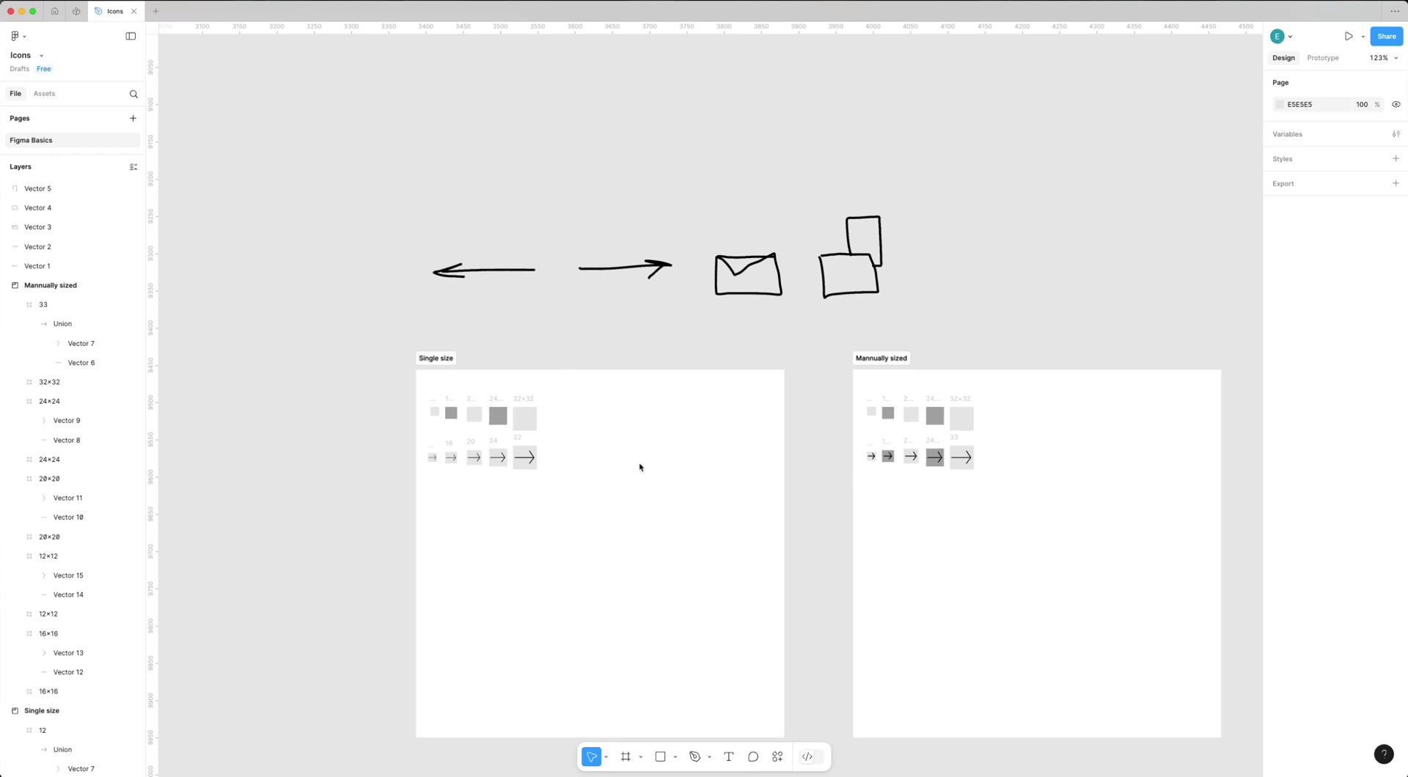
left_click(1399, 61)
mouse_move(1335, 211)
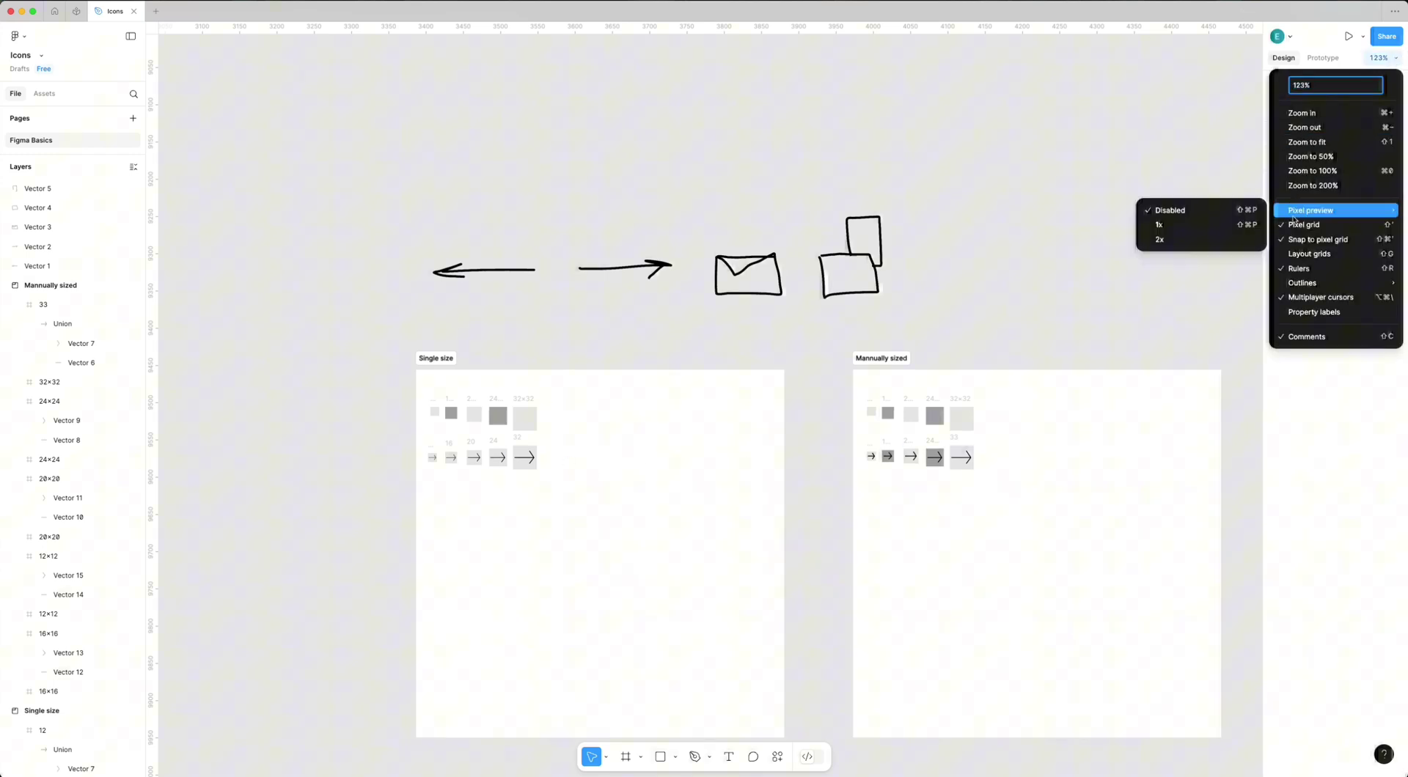
left_click(1168, 231)
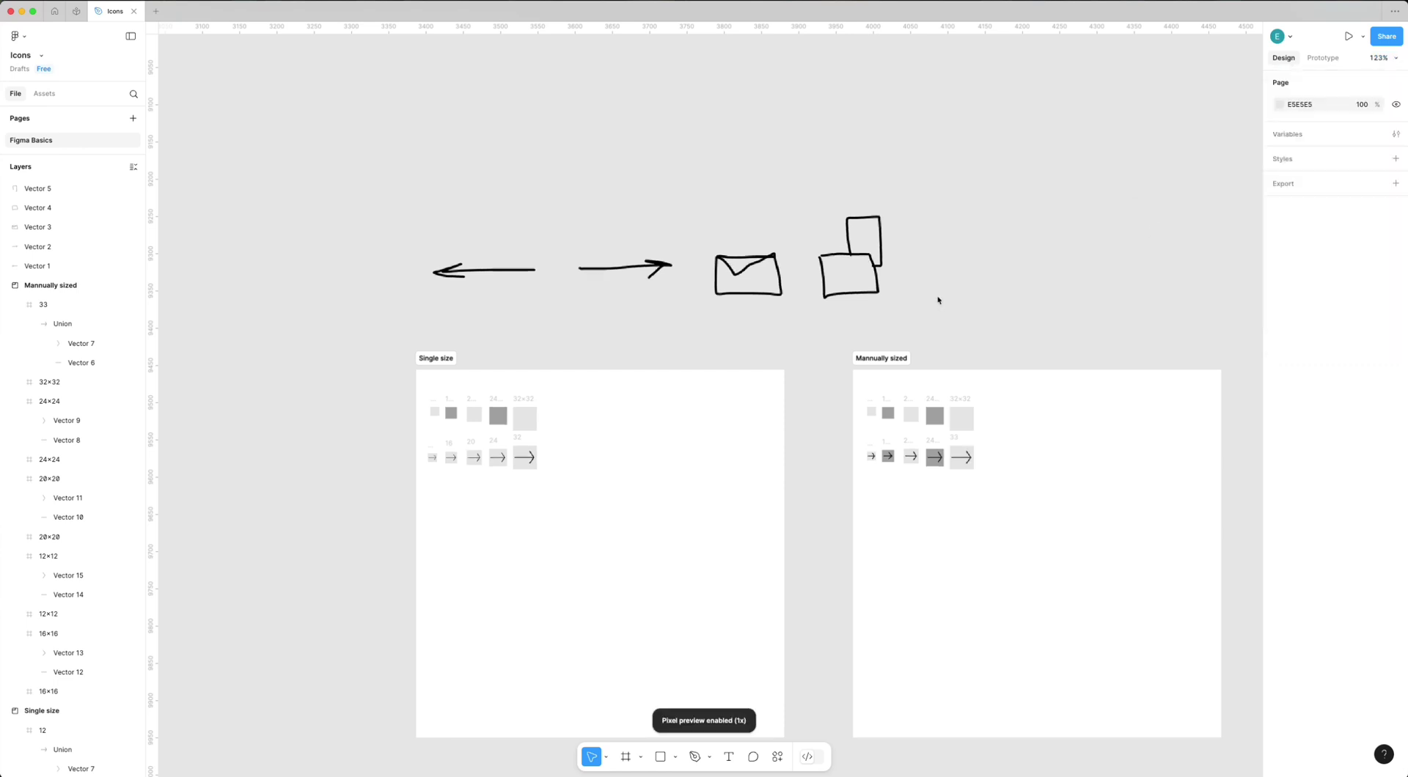
Compare the pixel rendering of the arrows in the Single size section with those in the Mannually sized section, from 12 to 32 px.
scroll(425, 473, "up", 15)
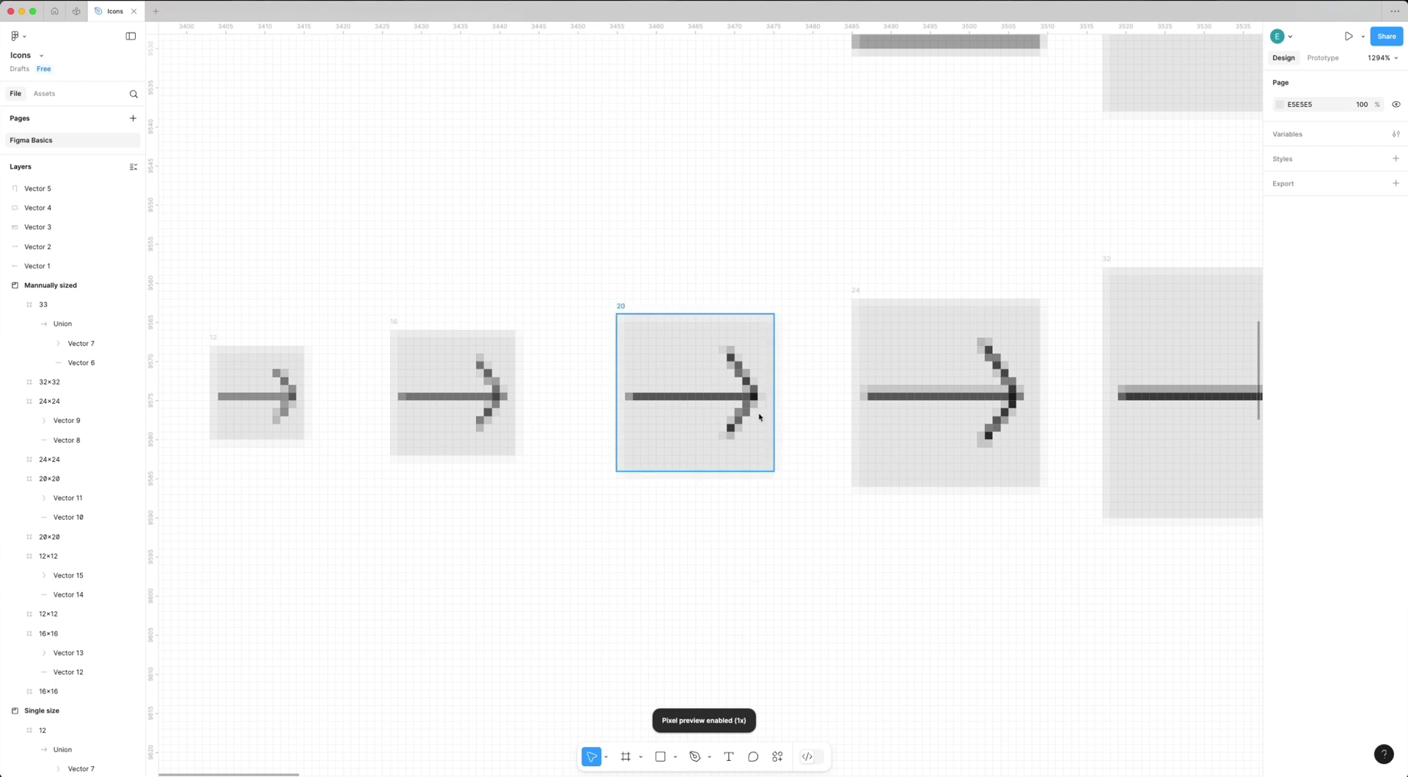
scroll(756, 411, "down", 4)
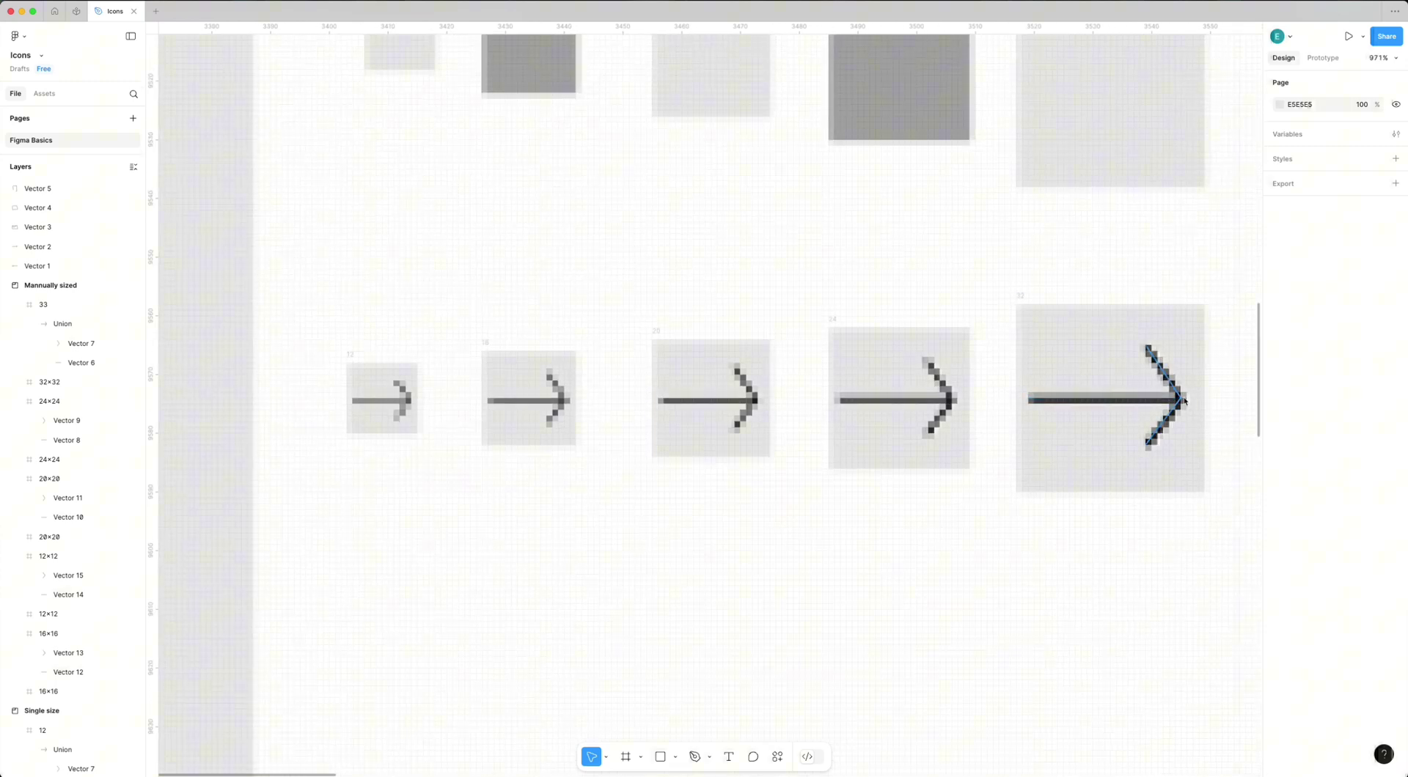
scroll(1188, 404, "up", 5)
scroll(1188, 404, "up", 2)
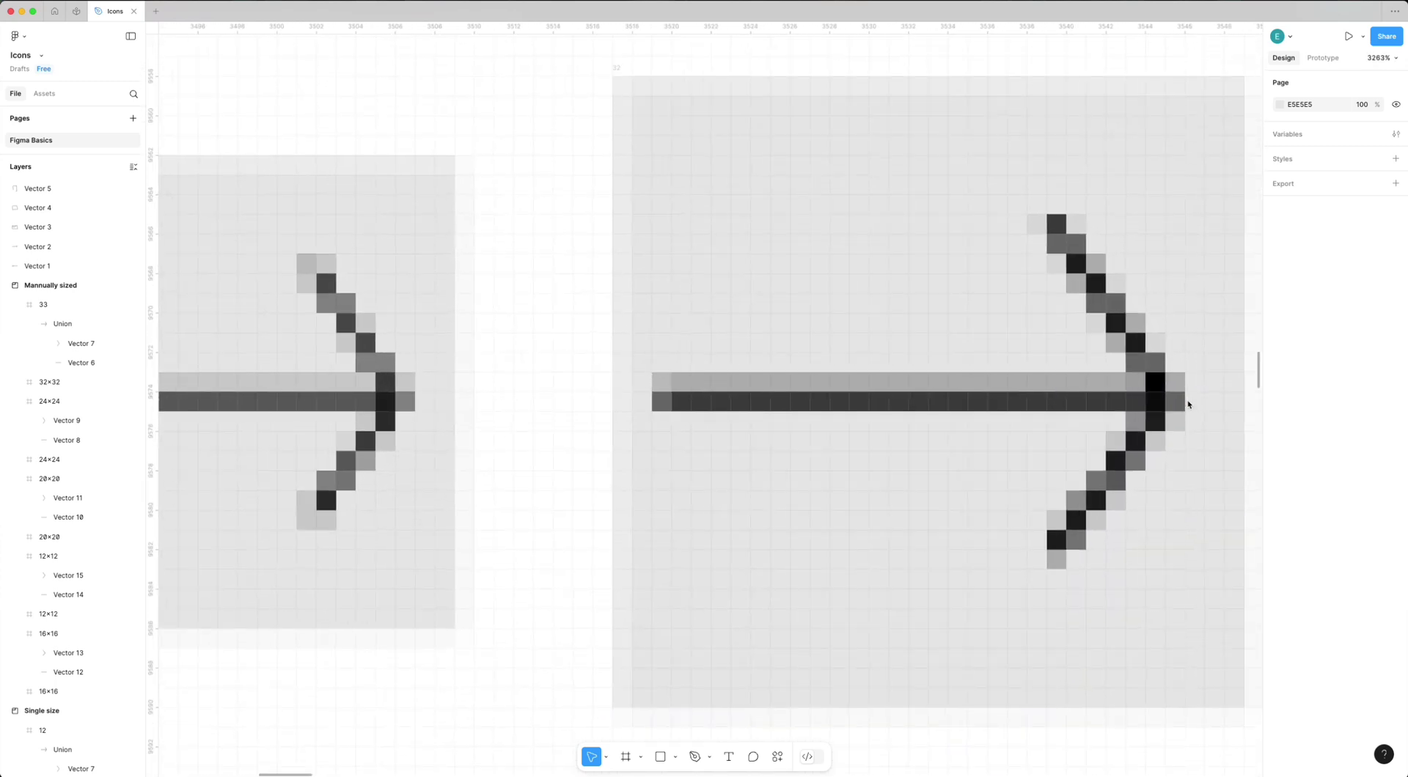
scroll(946, 396, "down", 10)
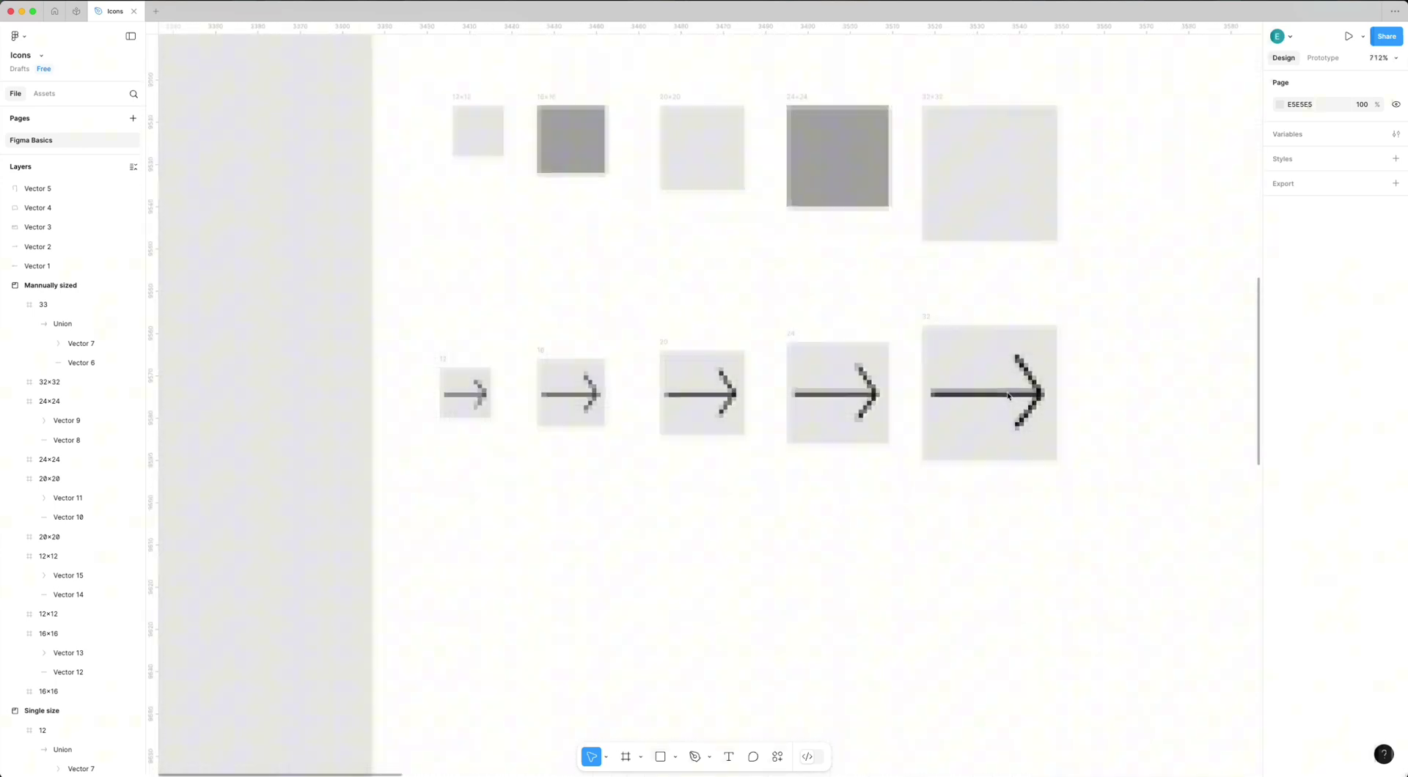
scroll(1009, 396, "down", 1)
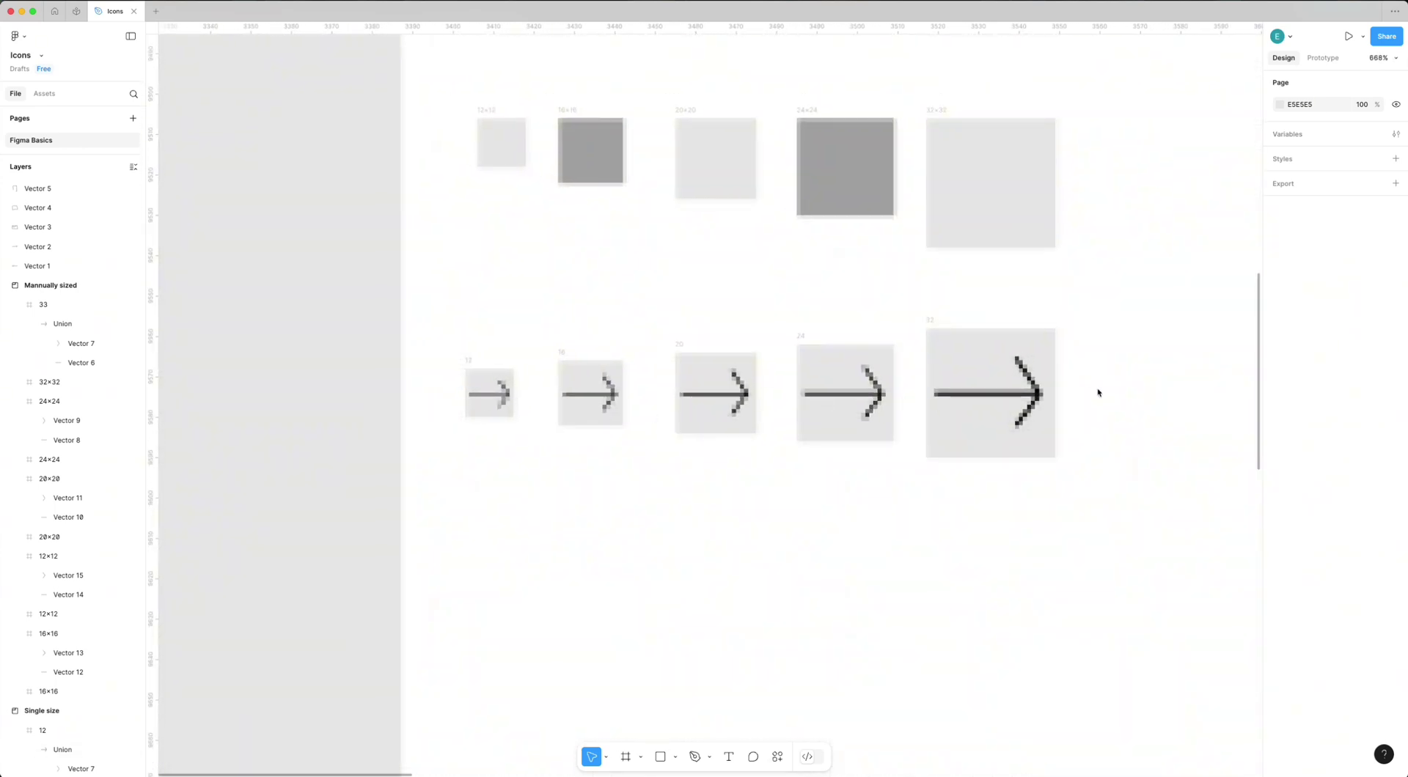
scroll(1097, 392, "right", 20)
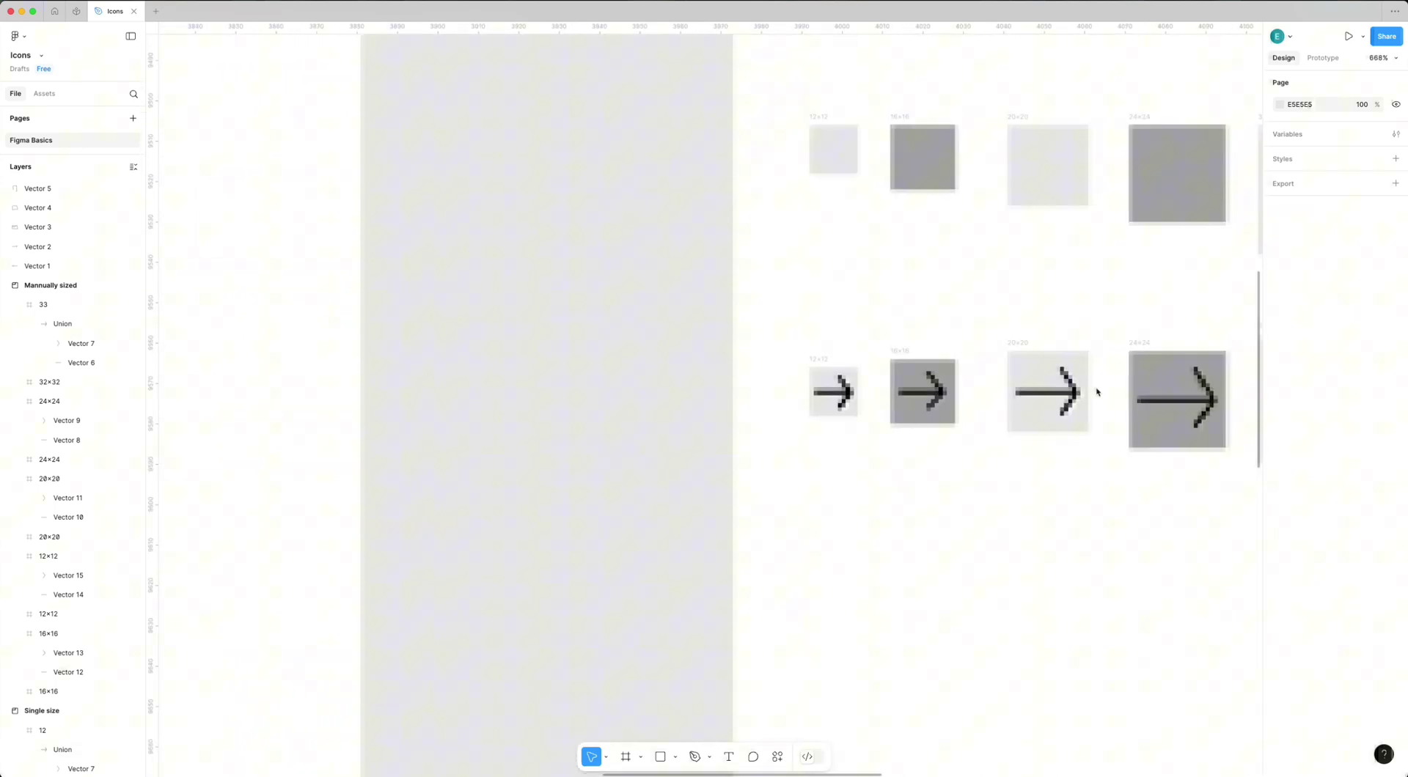
scroll(1098, 392, "right", 5)
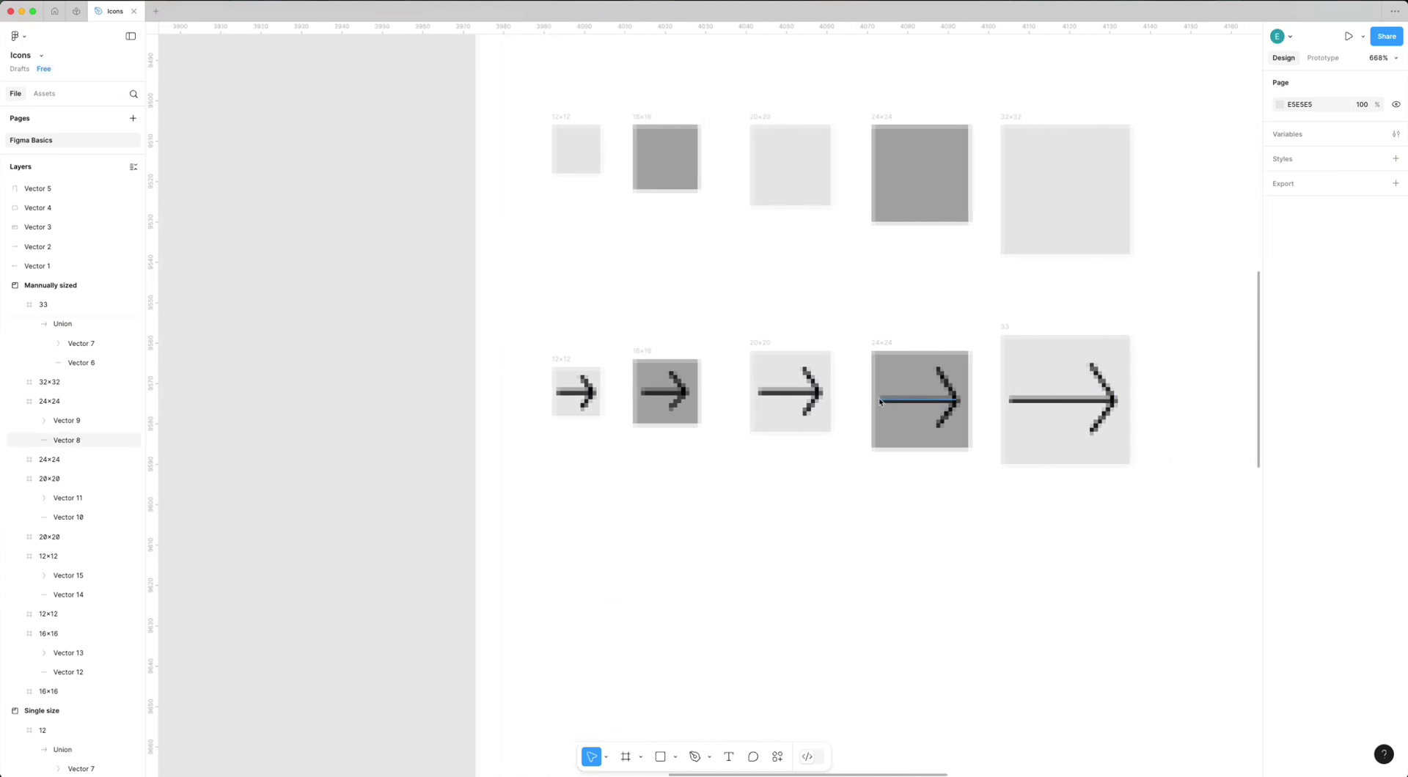
scroll(481, 339, "down", 5)
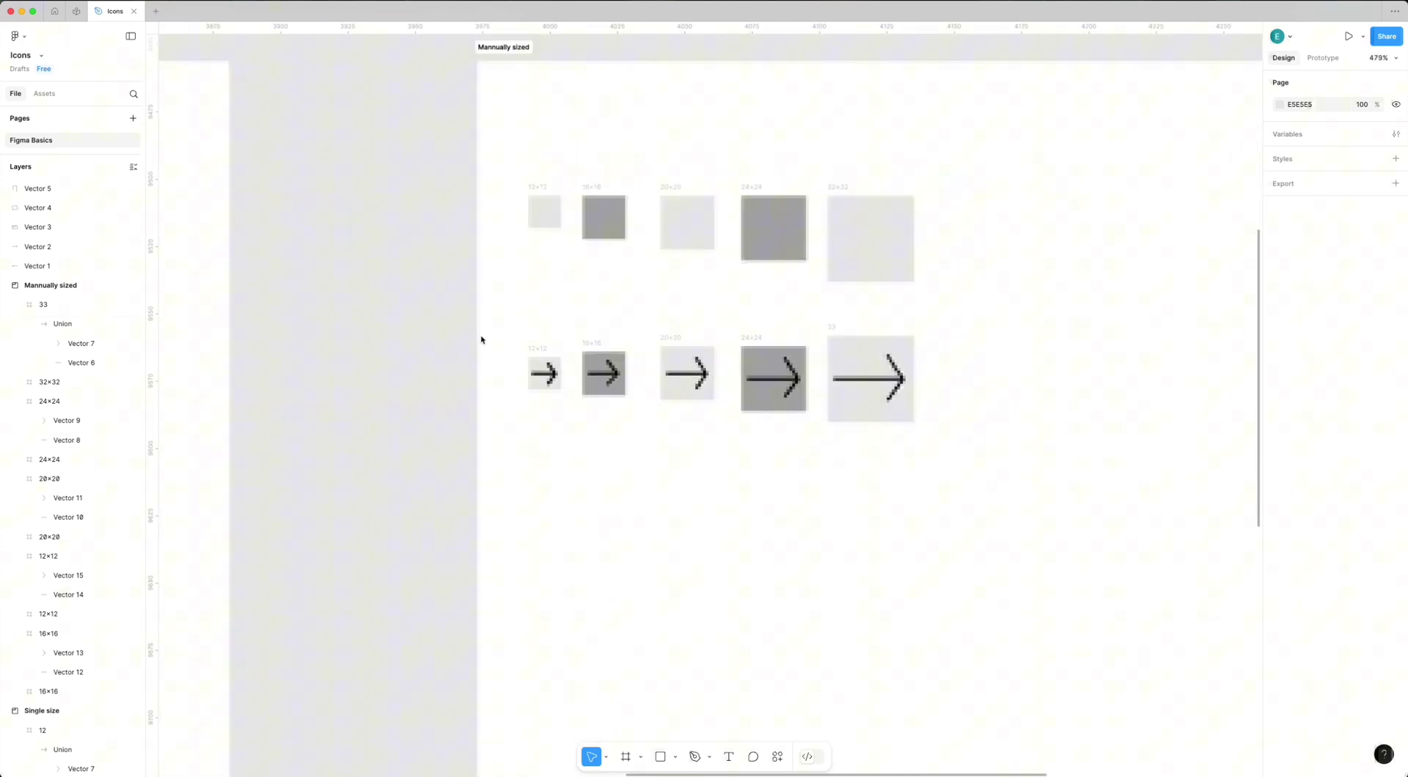
scroll(430, 362, "left", 15)
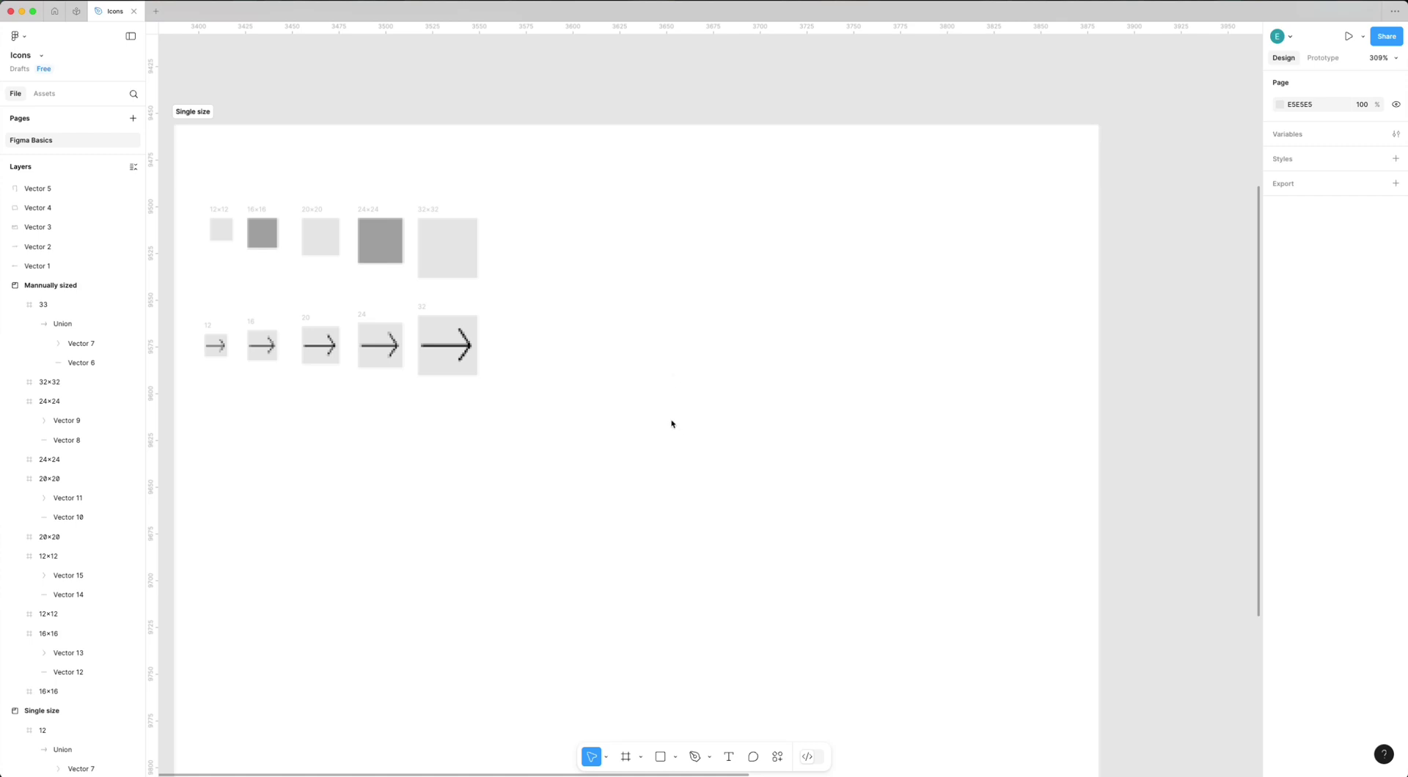
Copy the five arrow frames from the Single size section into Mannually sized, placing them directly below its own arrow row.
left_click_drag(672, 424, 323, 309)
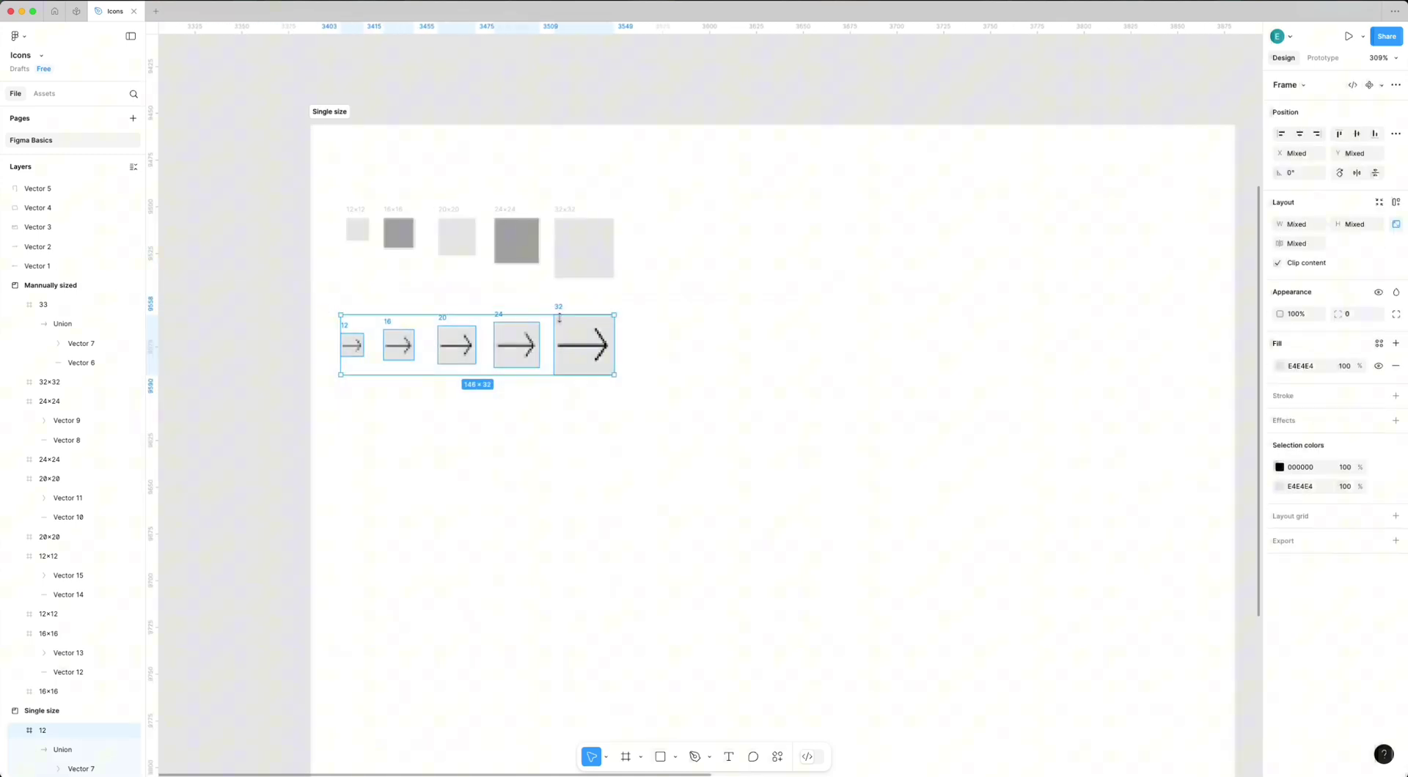
scroll(849, 343, "right", 15)
scroll(829, 424, "up", 2)
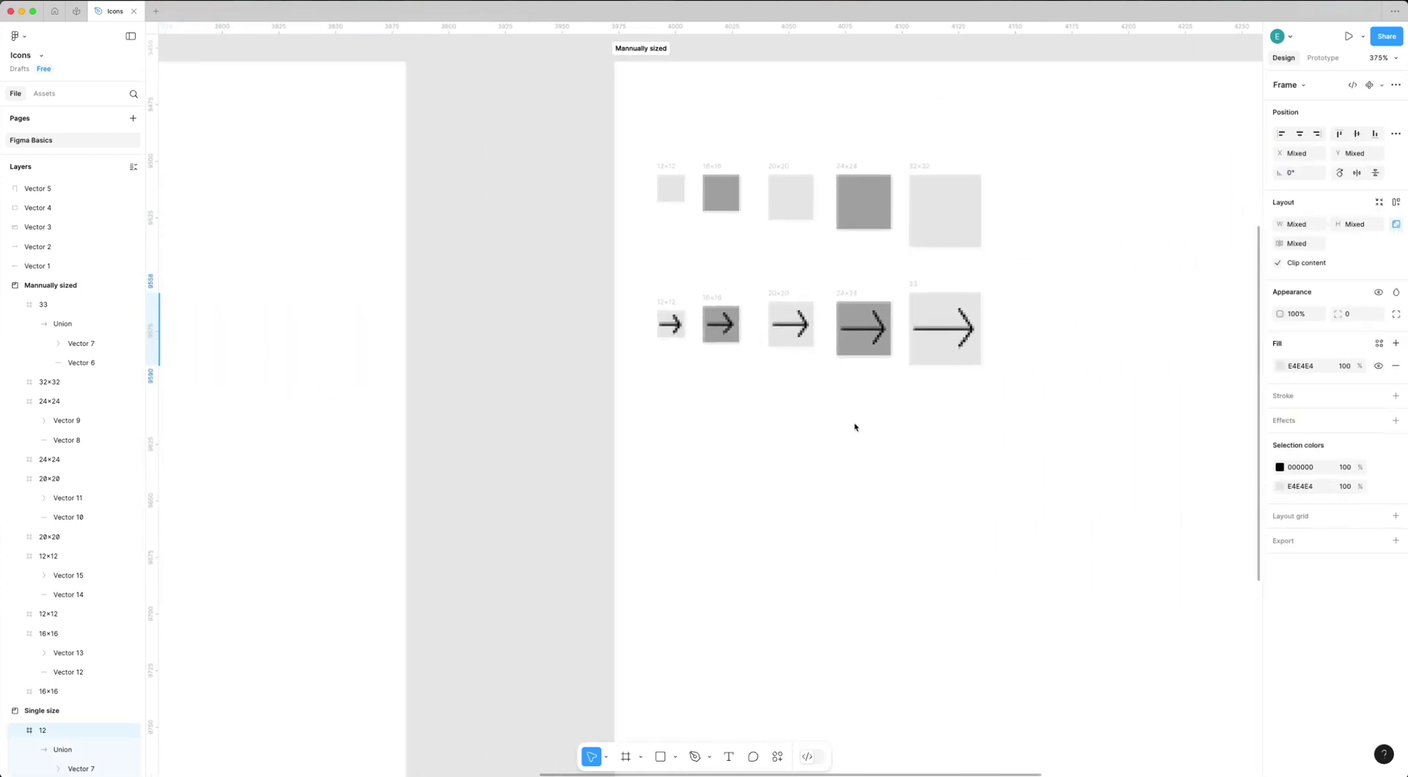
key("super+v")
scroll(880, 360, "up", 5)
left_click_drag(853, 306, 848, 460)
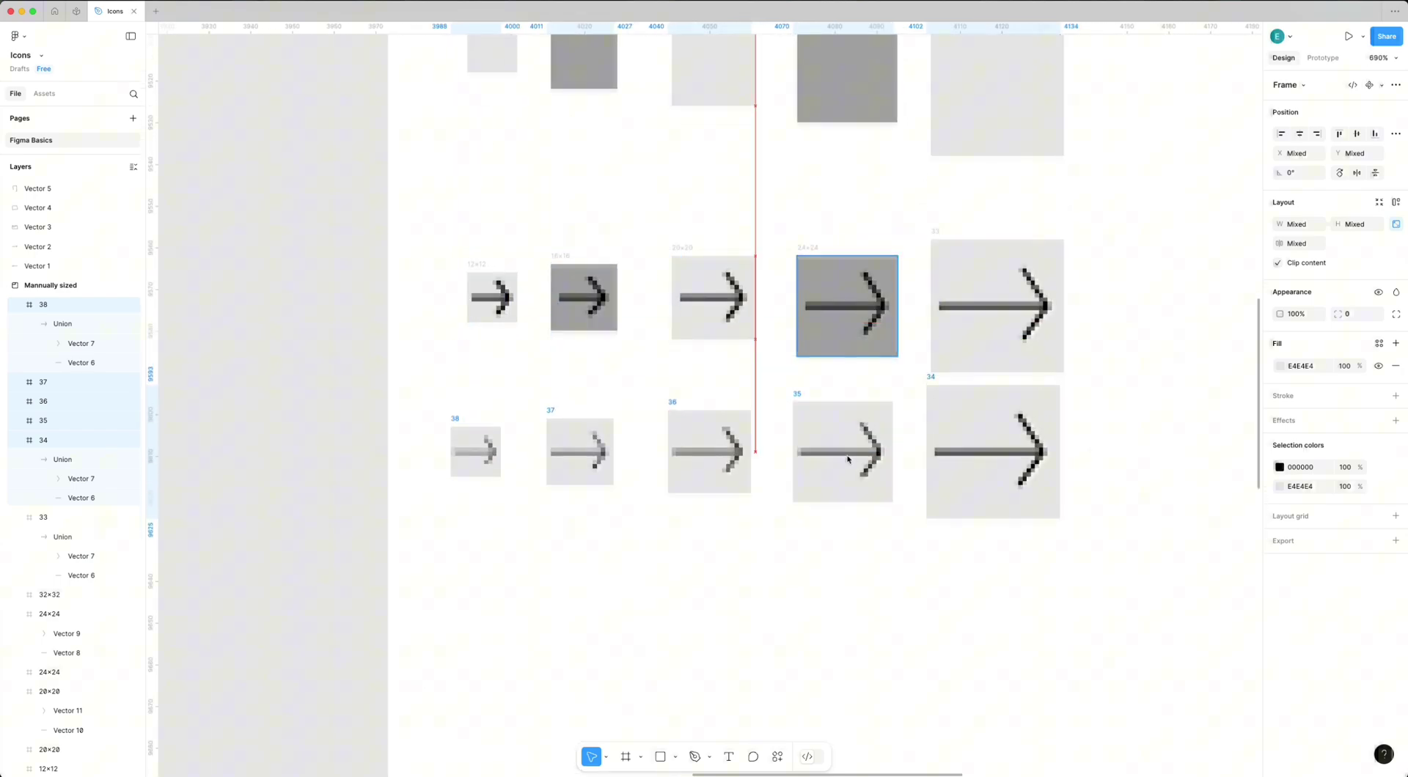
Compare the pixel rendering of the copied scaled arrows with the redrawn arrows above them, size by size.
scroll(848, 460, "up", 5)
scroll(769, 352, "left", 2)
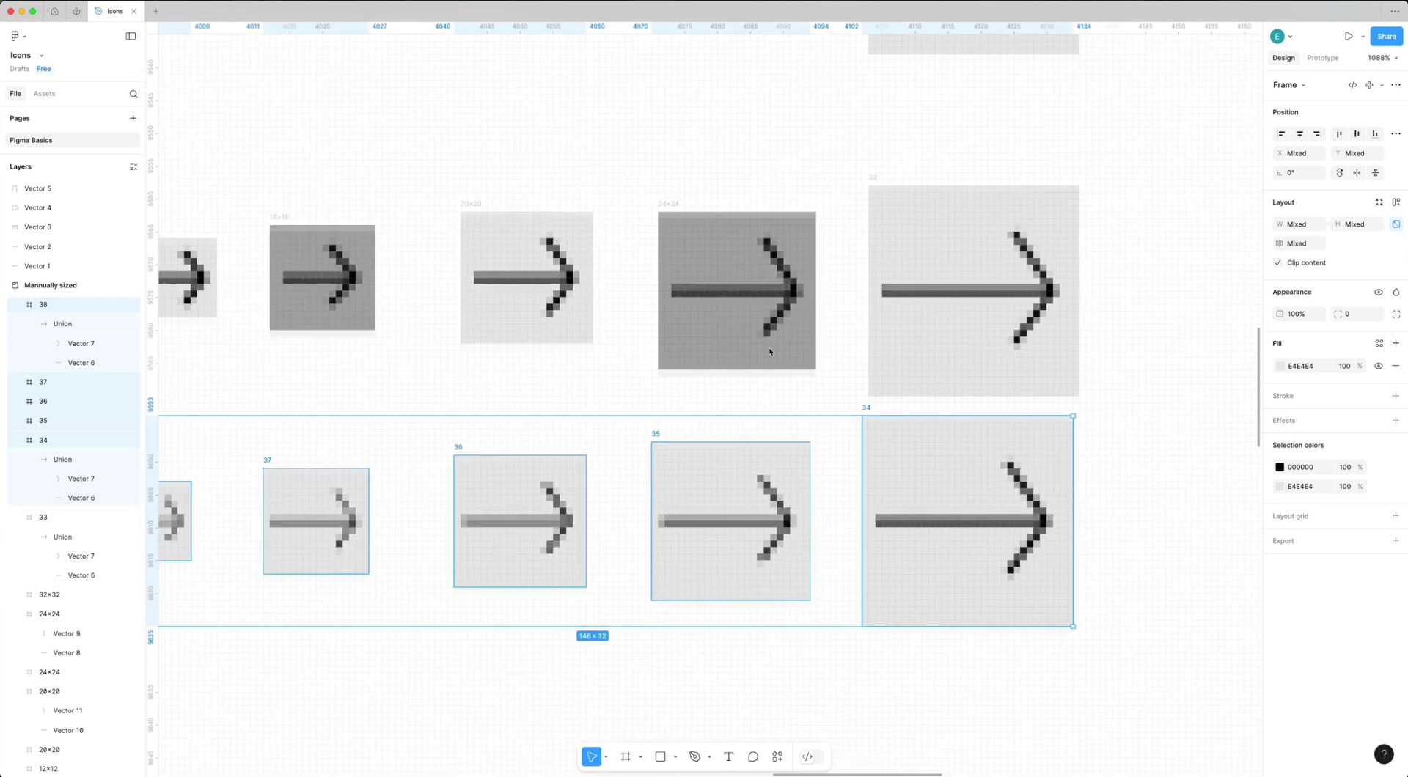
scroll(769, 351, "left", 3)
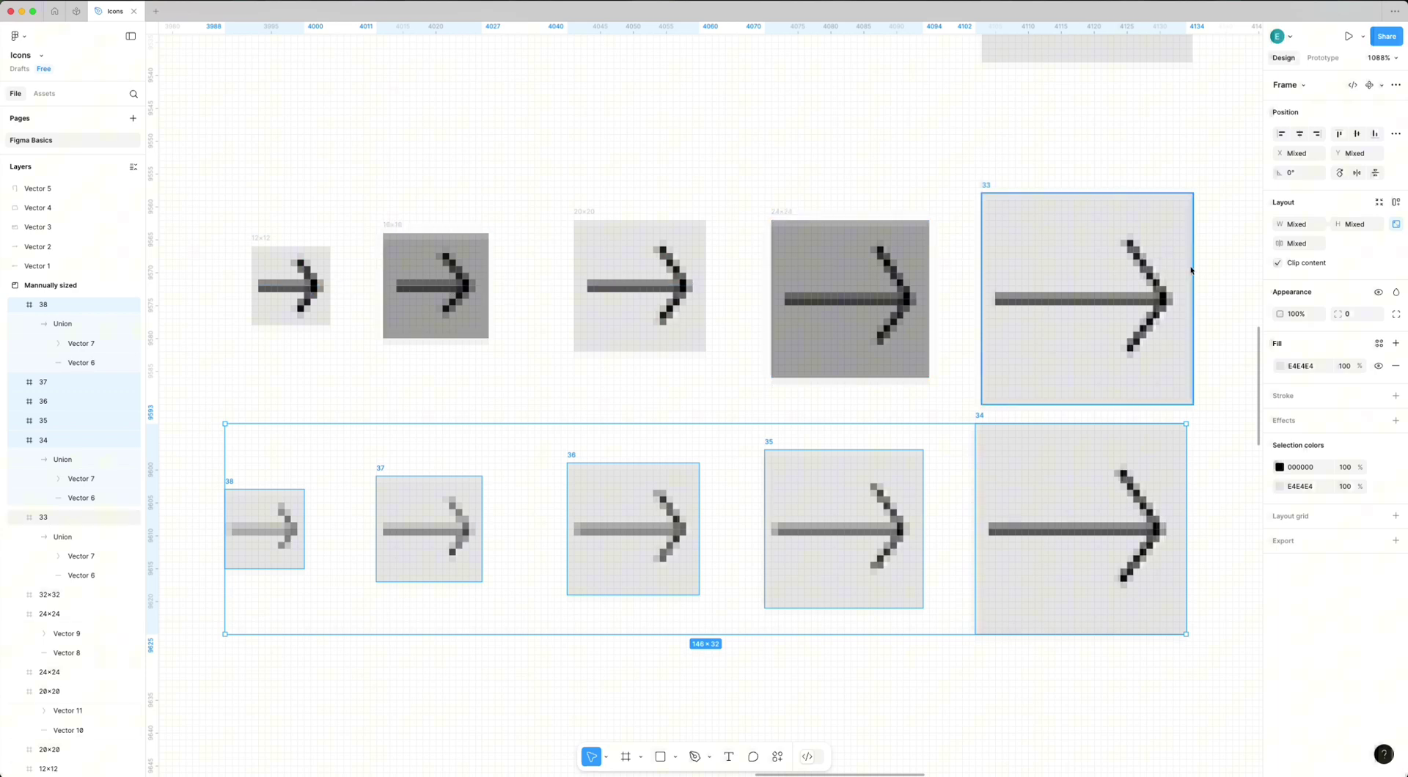
left_click(1237, 277)
scroll(1237, 278, "right", 1)
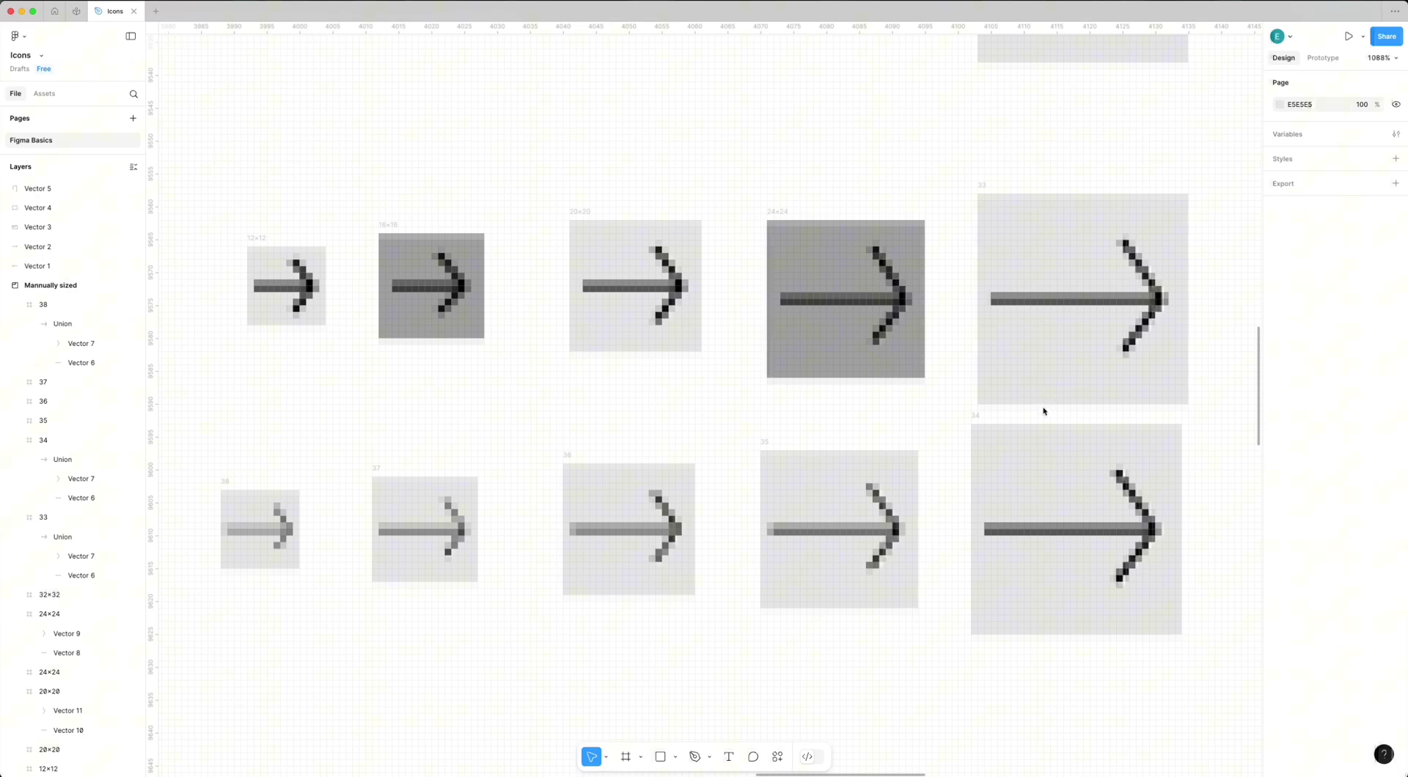
key("shift+1")
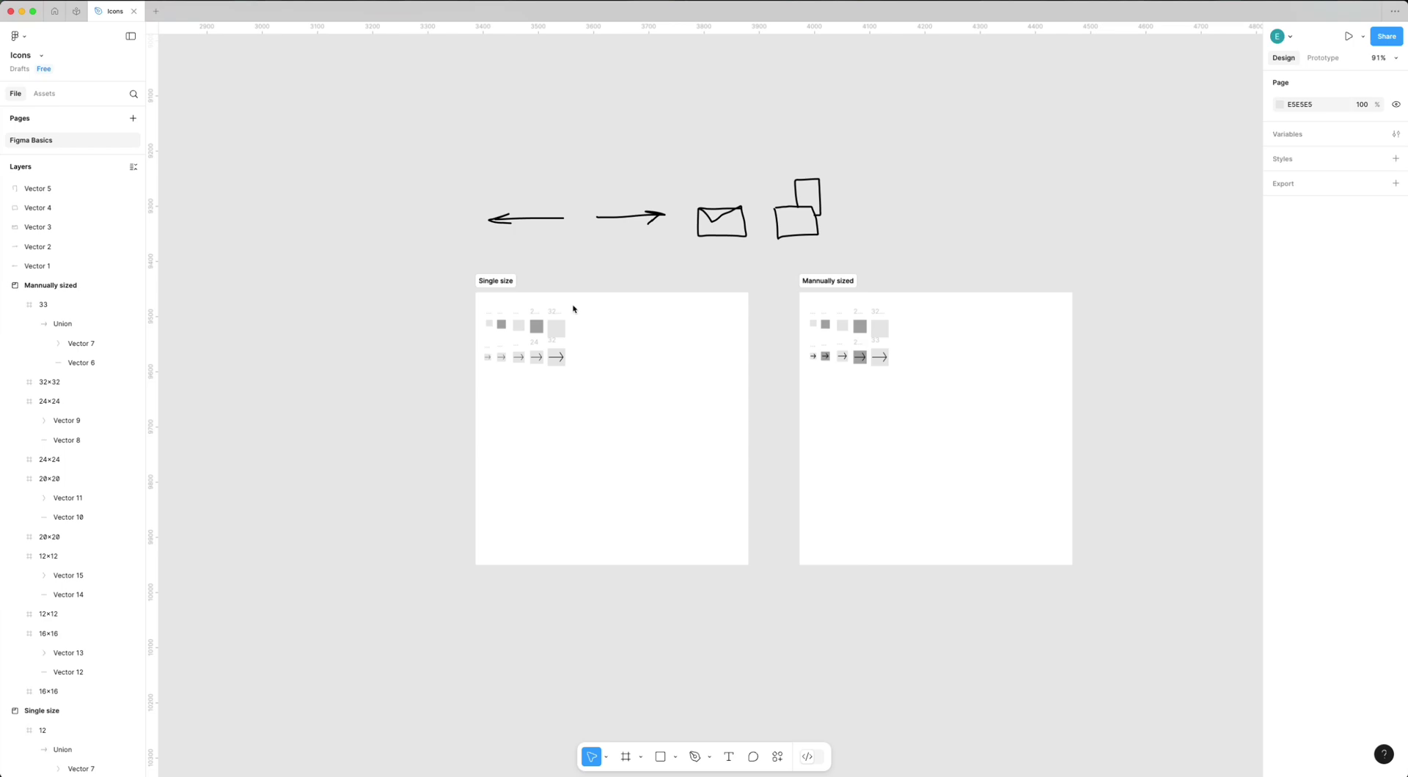
scroll(573, 308, "down", 2)
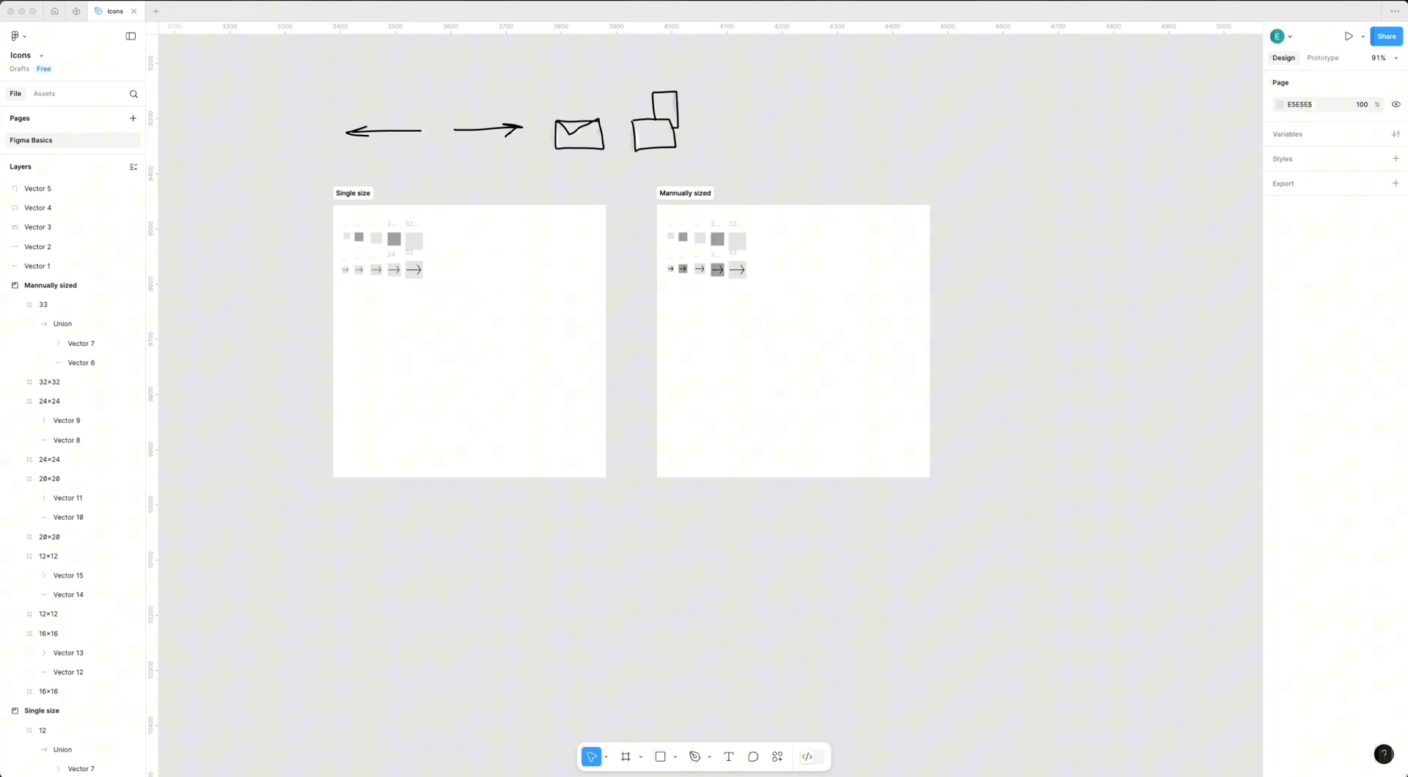
Add the text label "Freeform" below the arrow row in the Single size section.
left_click(525, 412)
scroll(525, 413, "up", 3)
scroll(561, 415, "up", 10)
key("t")
left_click(506, 387)
type("Freeform")
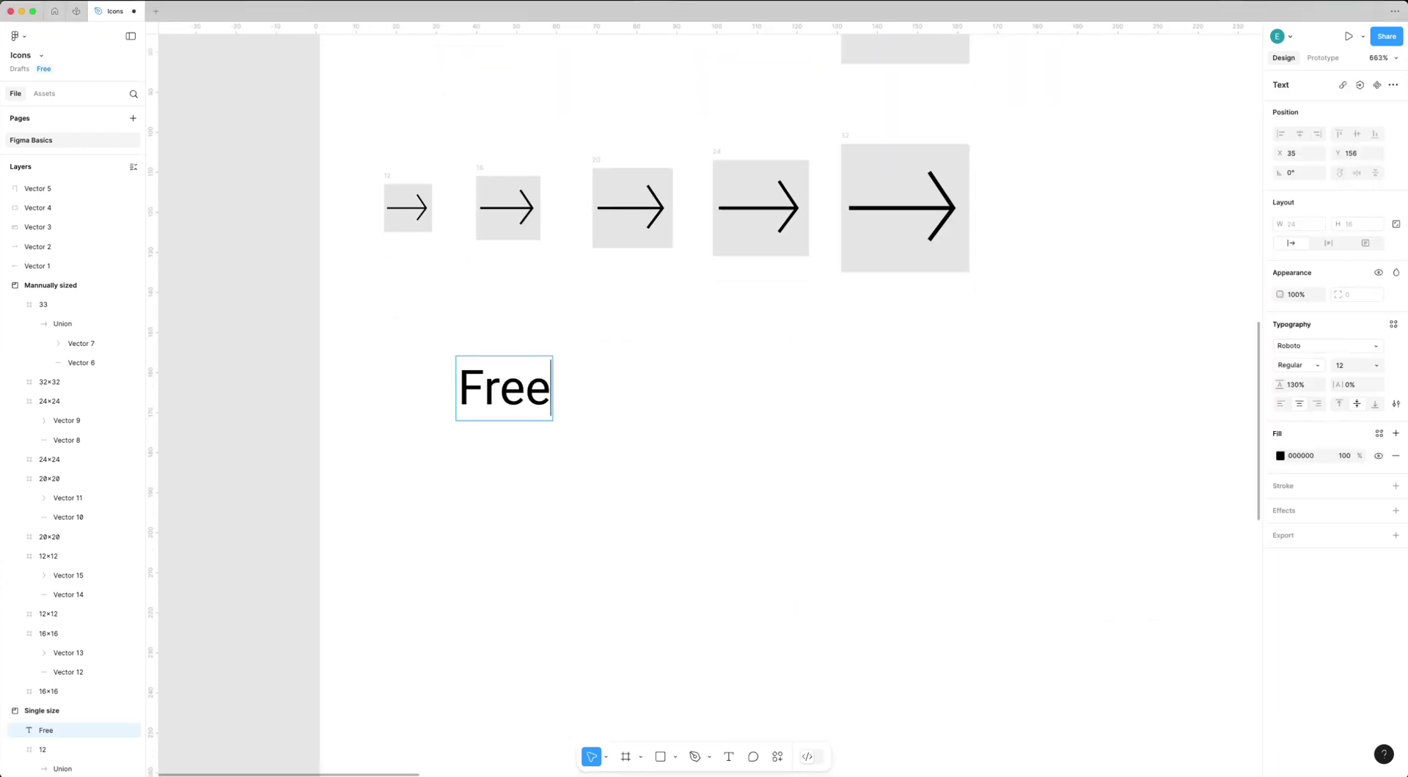
Duplicate the Freeform label to its right on the same line and change the copy's text to "Grid-based".
scroll(524, 353, "down", 1)
left_click_drag(524, 353, 1138, 375)
key("Return")
type("Grid-based")
key("Escape")
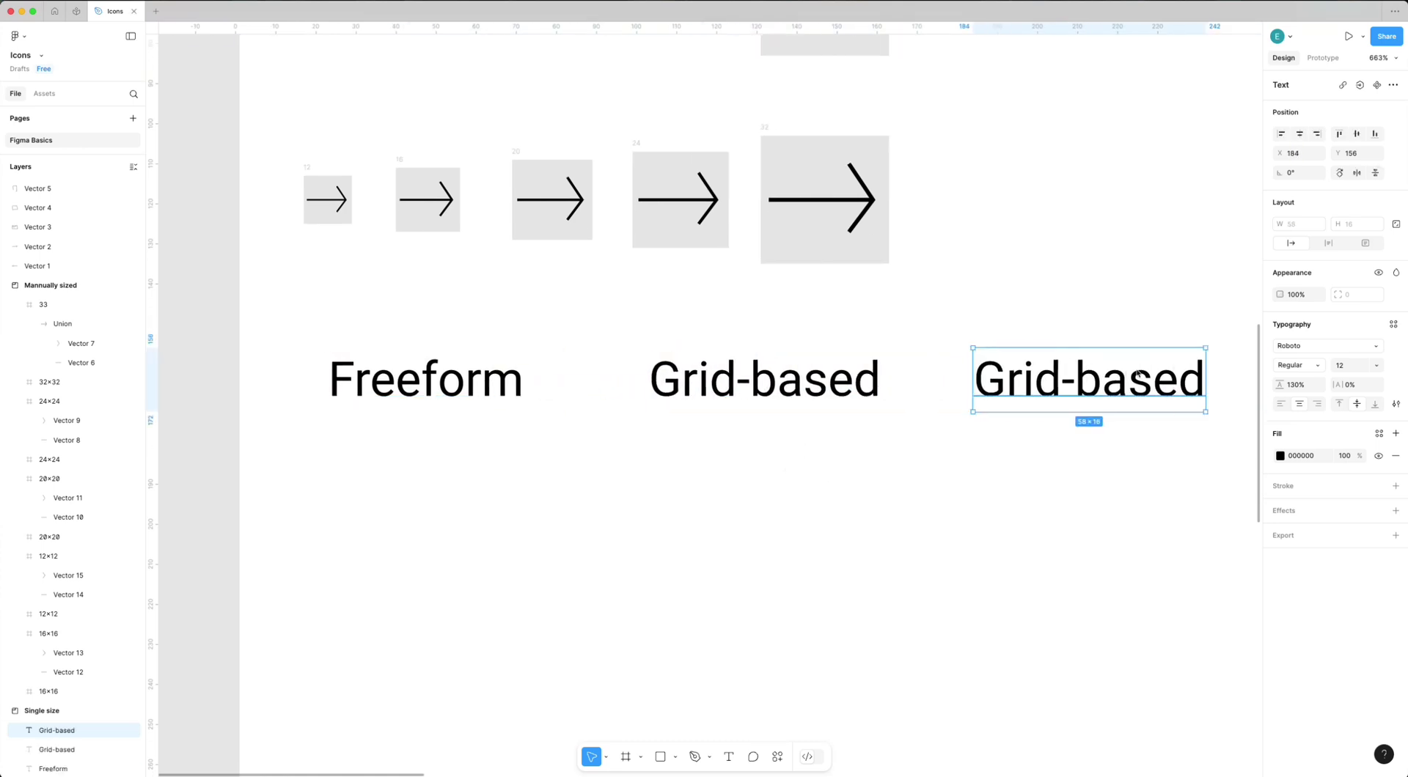
Change the text of the duplicated label to the right of Grid-based to "Safe-area only".
key("Return")
type("Safe-ar")
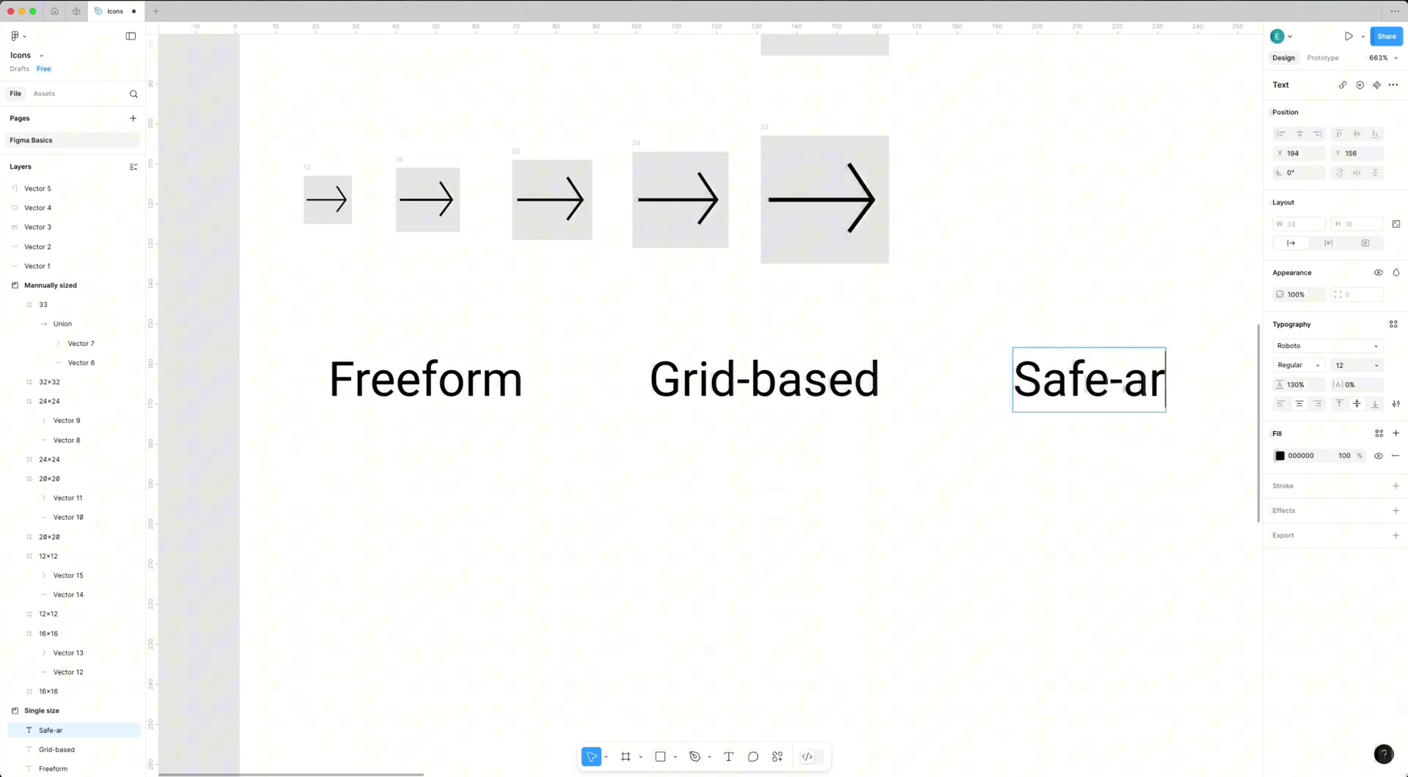
type("ea only")
key("Escape")
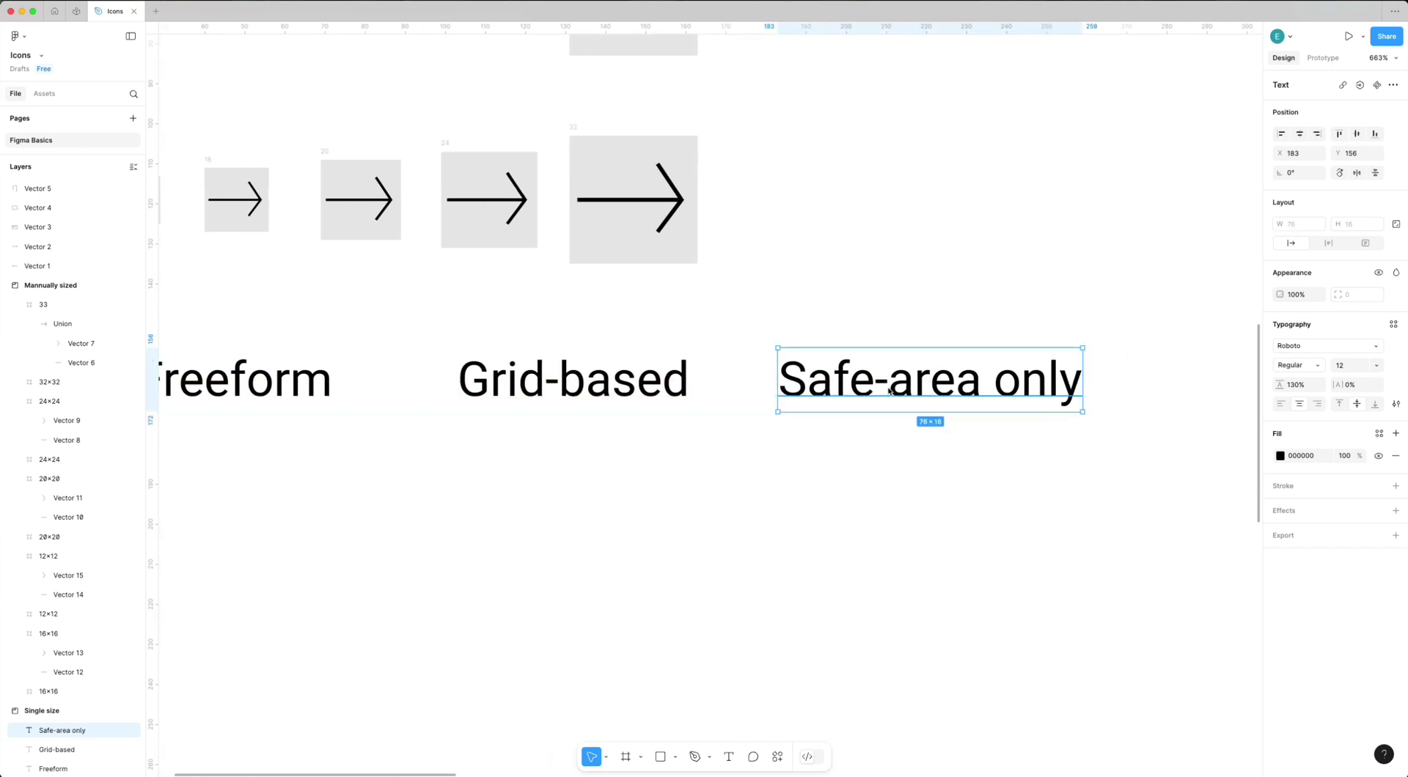
Duplicate the Safe-area only label to its right and change the copy's text to "Keyline grids".
left_click_drag(889, 389, 1198, 380)
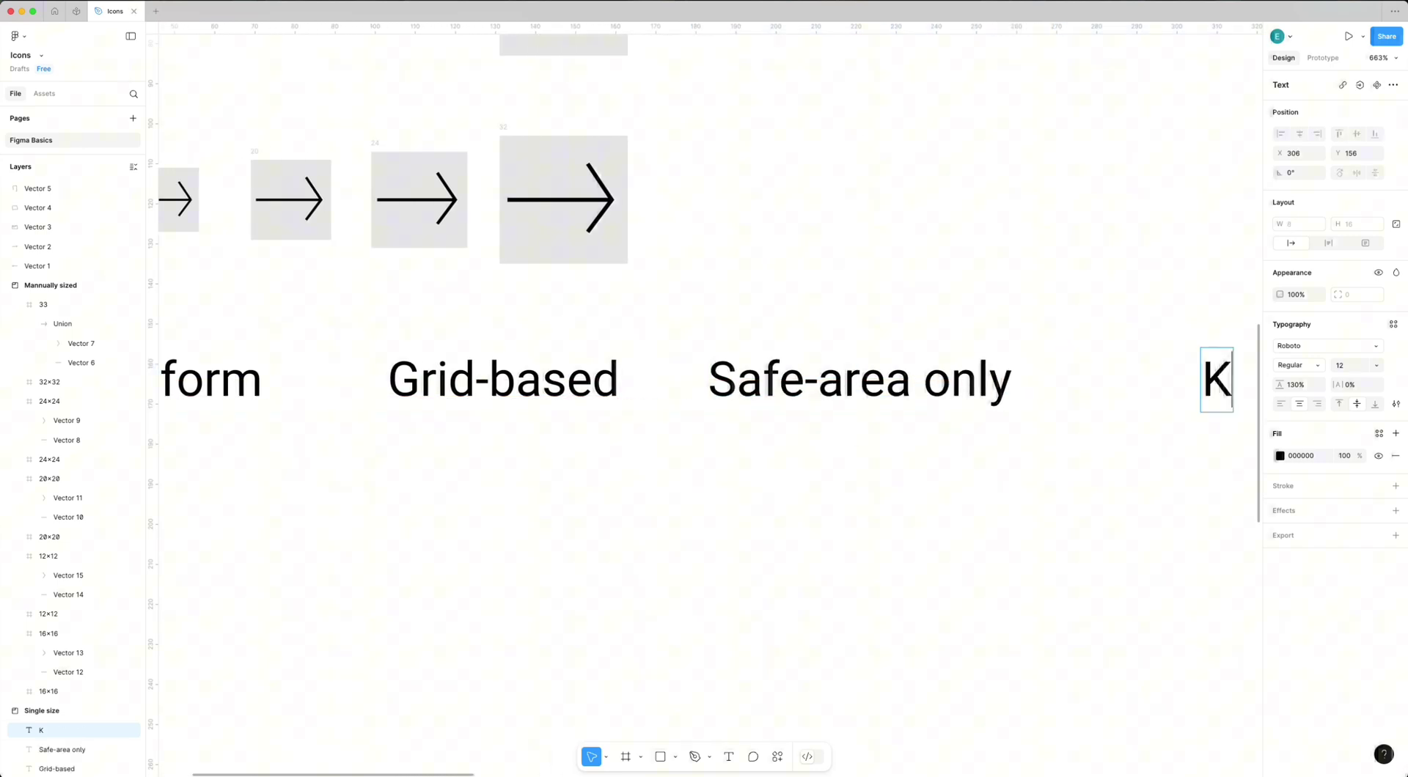
type("ey")
scroll(1131, 384, "right", 5)
type("line")
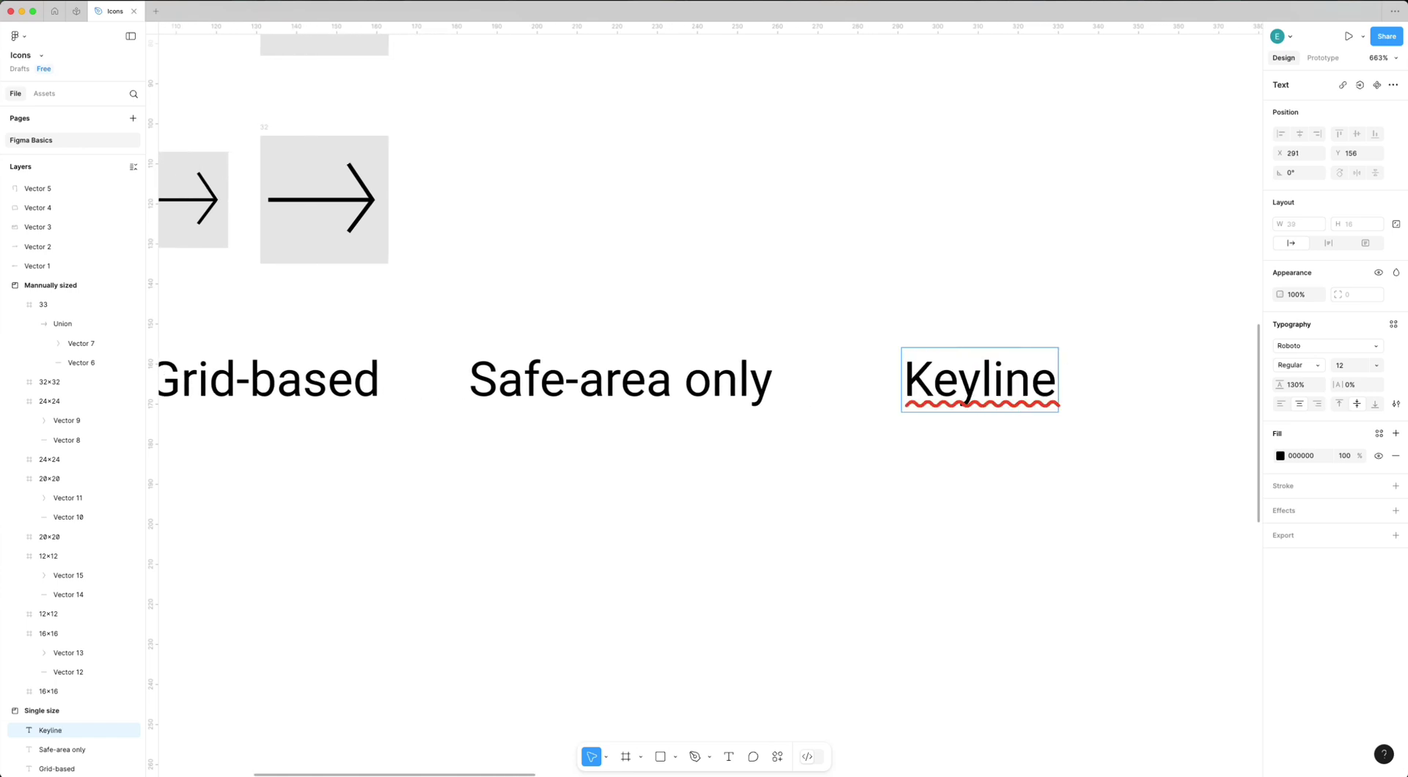
type(" grids")
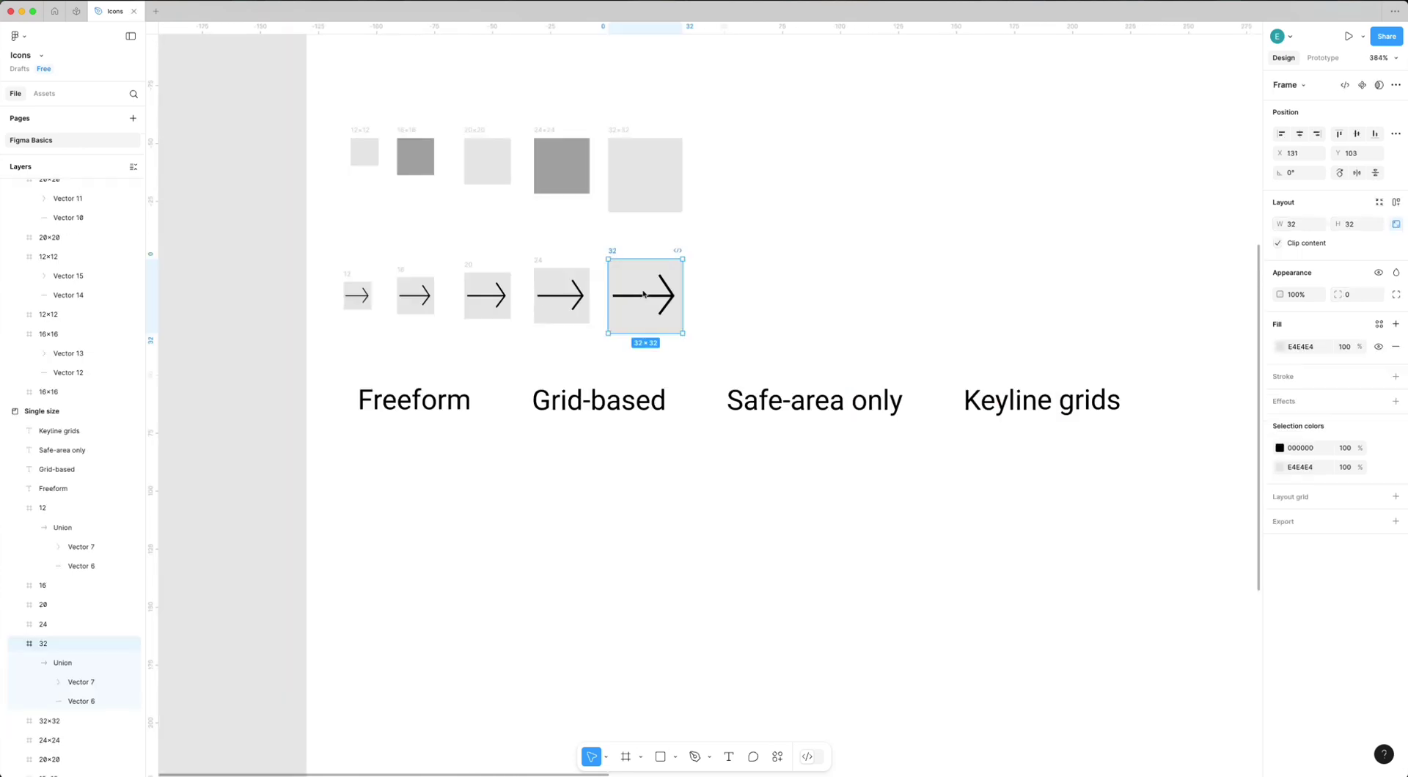
Duplicate the Single size section's 32 px arrow frame below the Freeform label and rename the copy Freeform.
left_click_drag(642, 292, 399, 490)
left_click(510, 505)
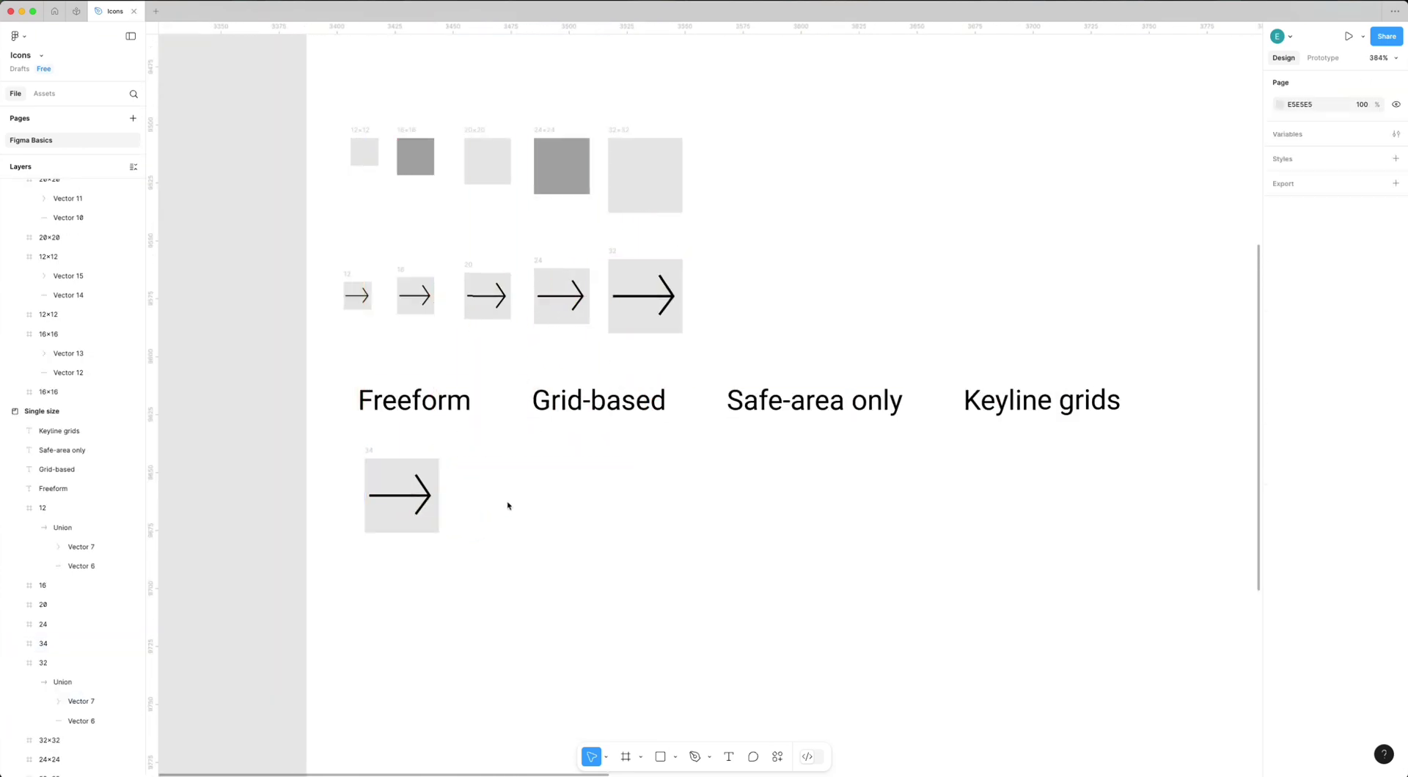
left_click(371, 454)
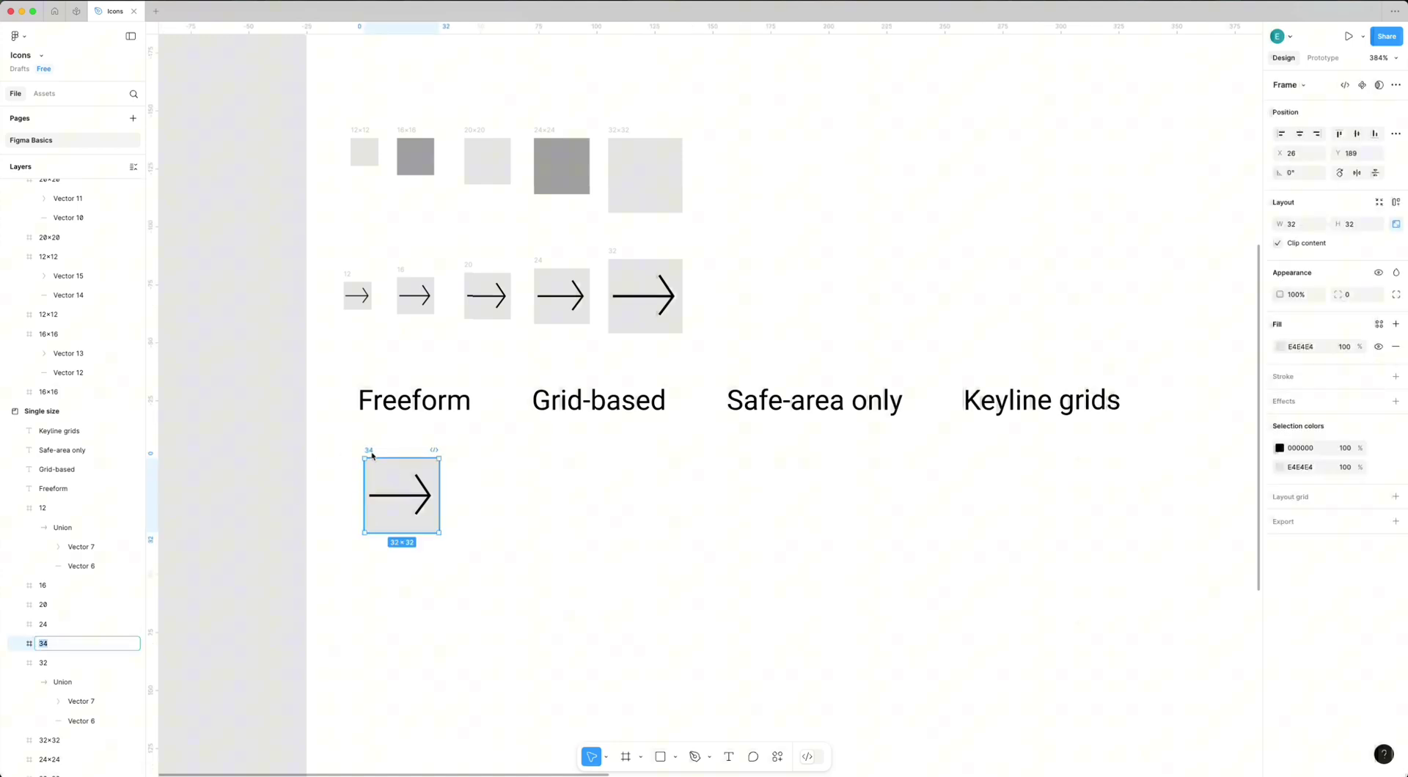
left_click(481, 486)
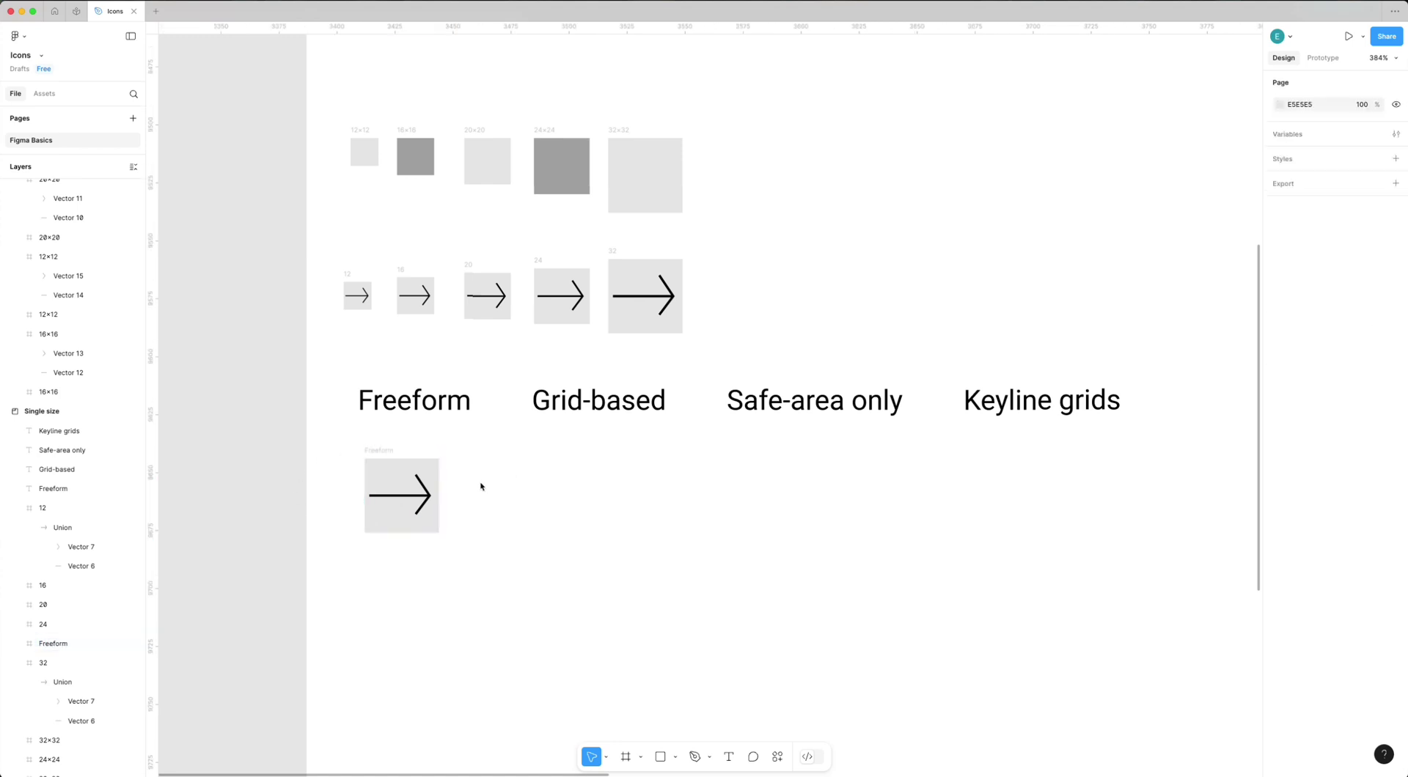
Duplicate the Freeform frame below the Safe-area only label and measure the arrow's distances to the copy's edges.
left_click(389, 456)
left_click_drag(433, 477, 855, 478)
key("shift+2")
scroll(840, 492, "up", 2)
scroll(839, 490, "down", 1)
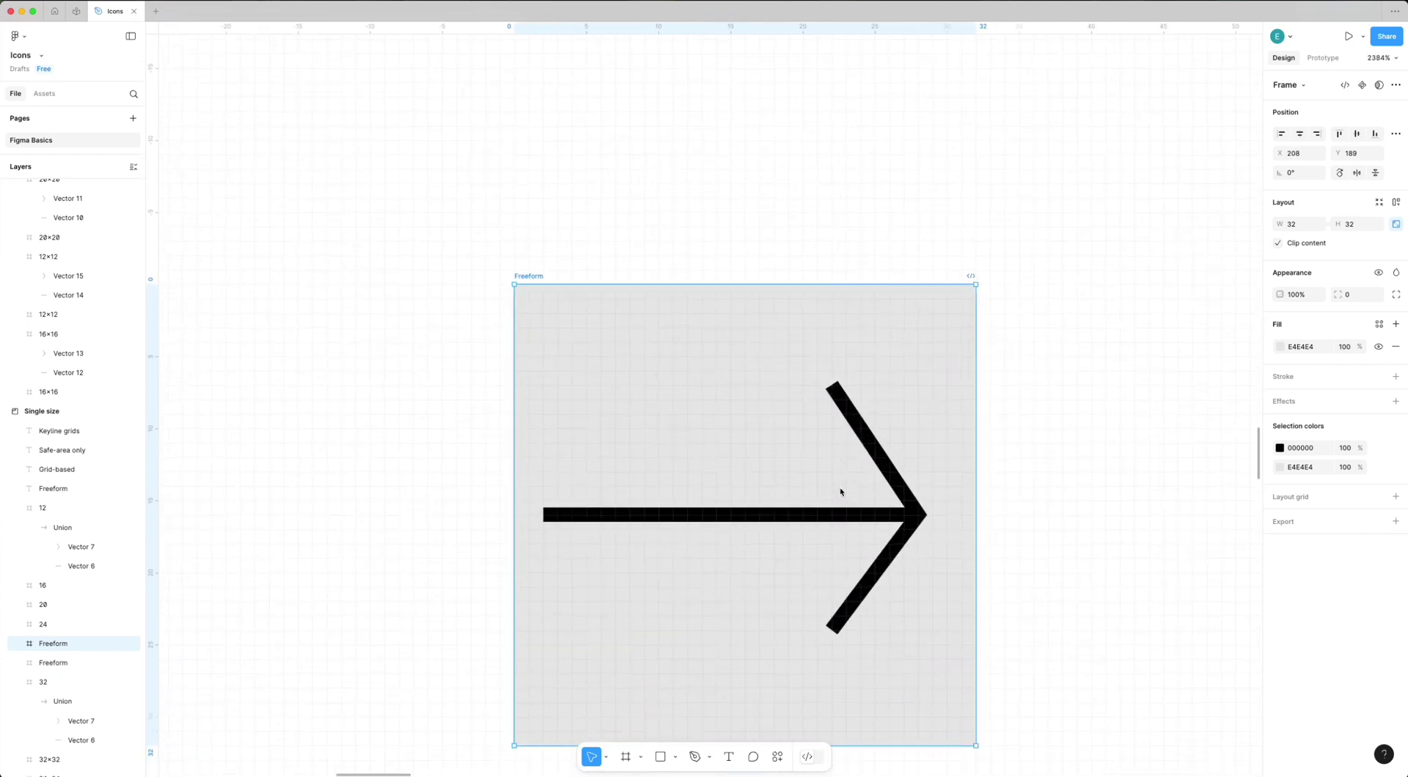
left_click(643, 482)
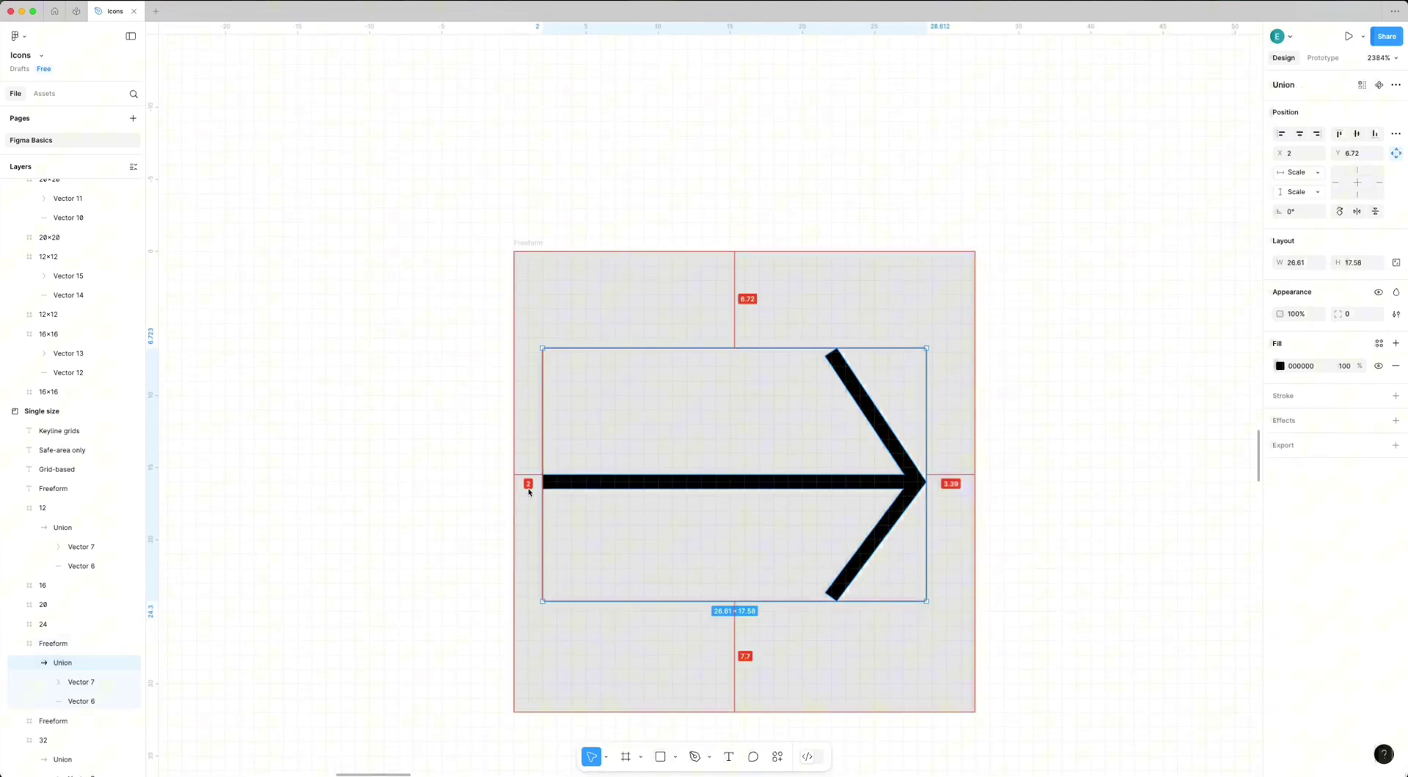
left_click(529, 530)
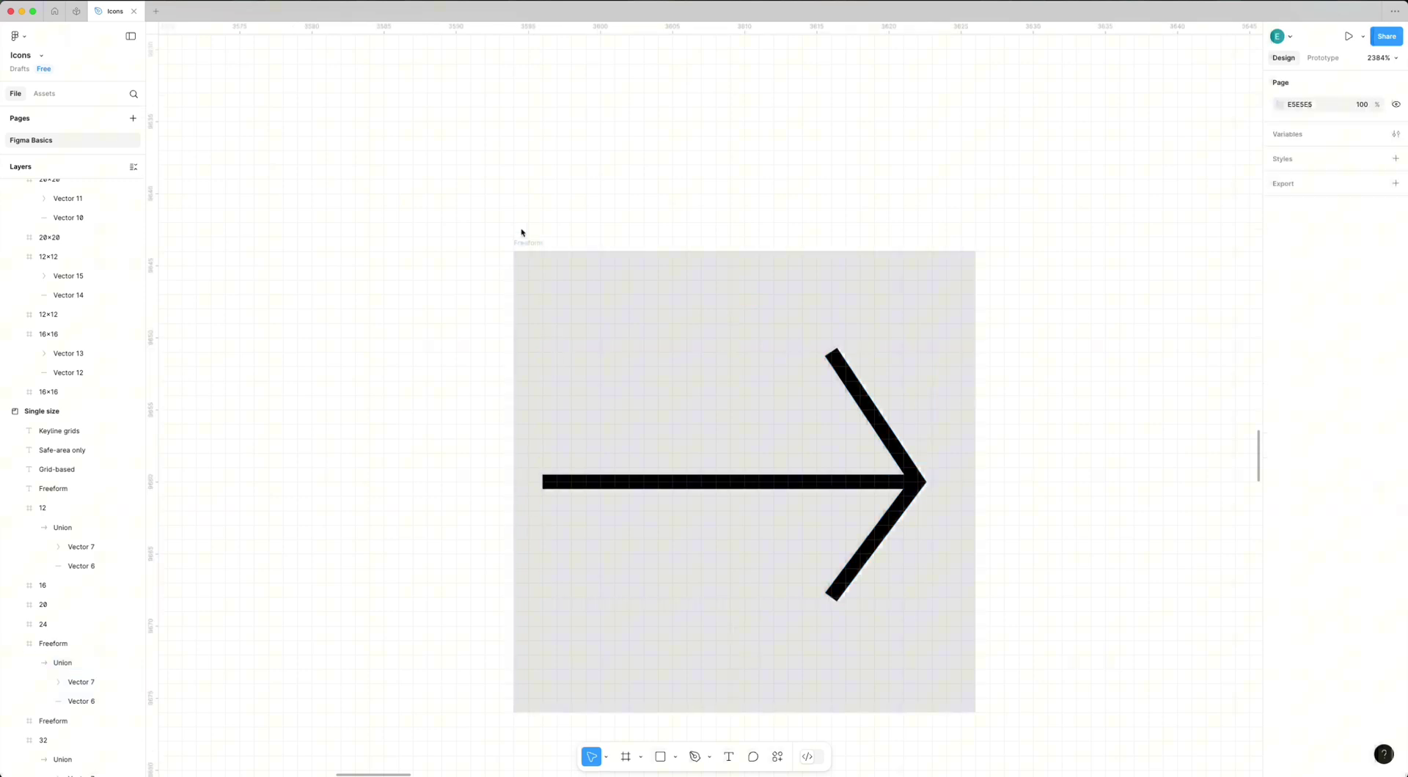
Add a 2 px inside stroke to the frame below the Safe-area only label.
left_click(532, 254)
left_click(1396, 376)
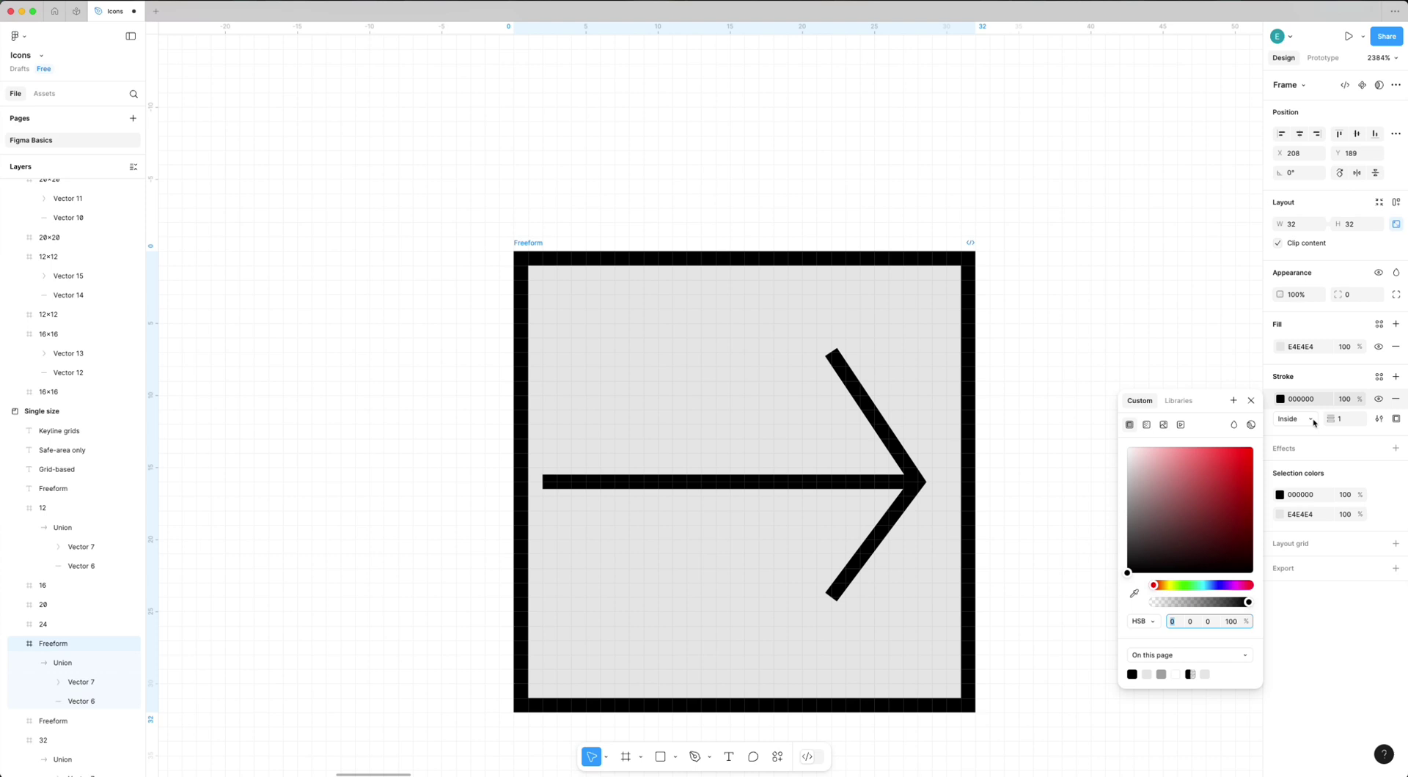
left_click(1345, 419)
type("2")
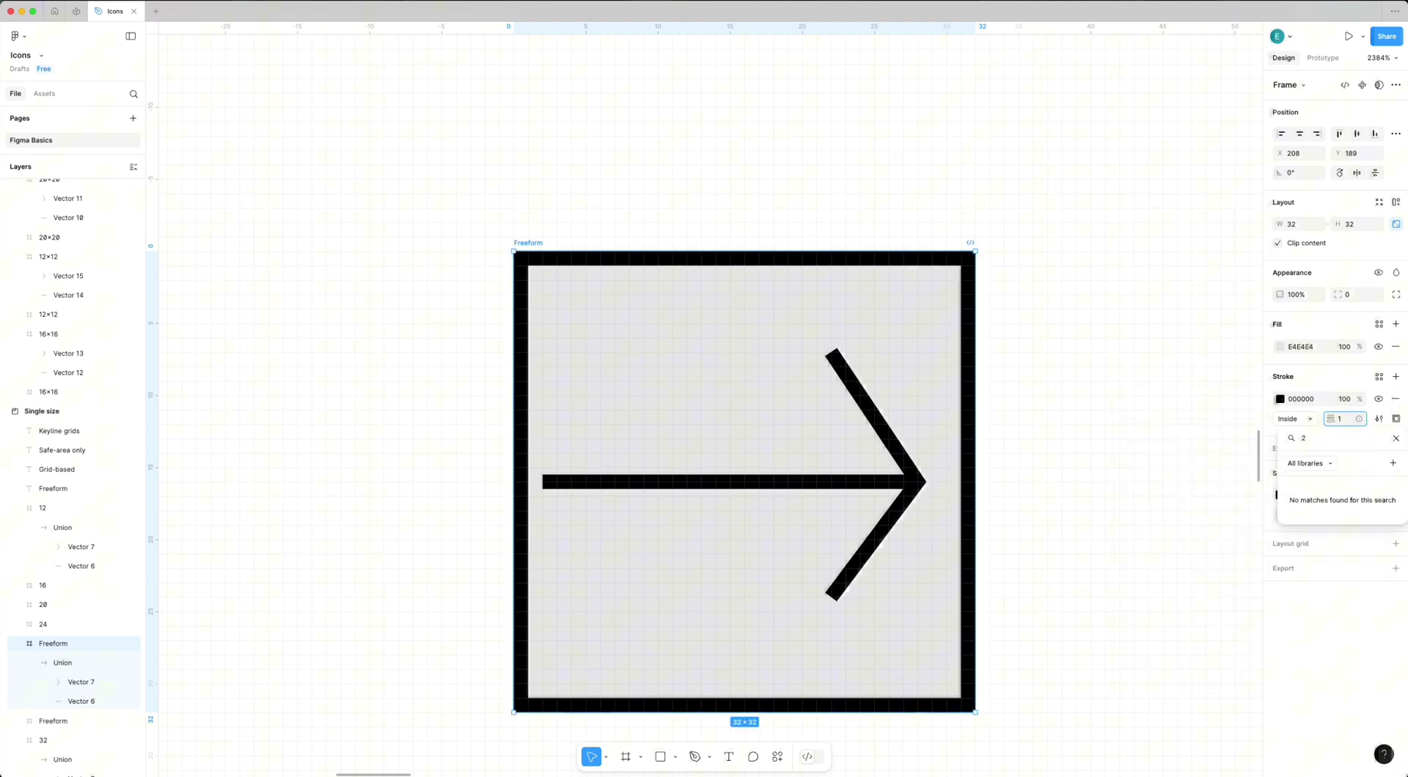
left_click(1343, 423)
key("Return")
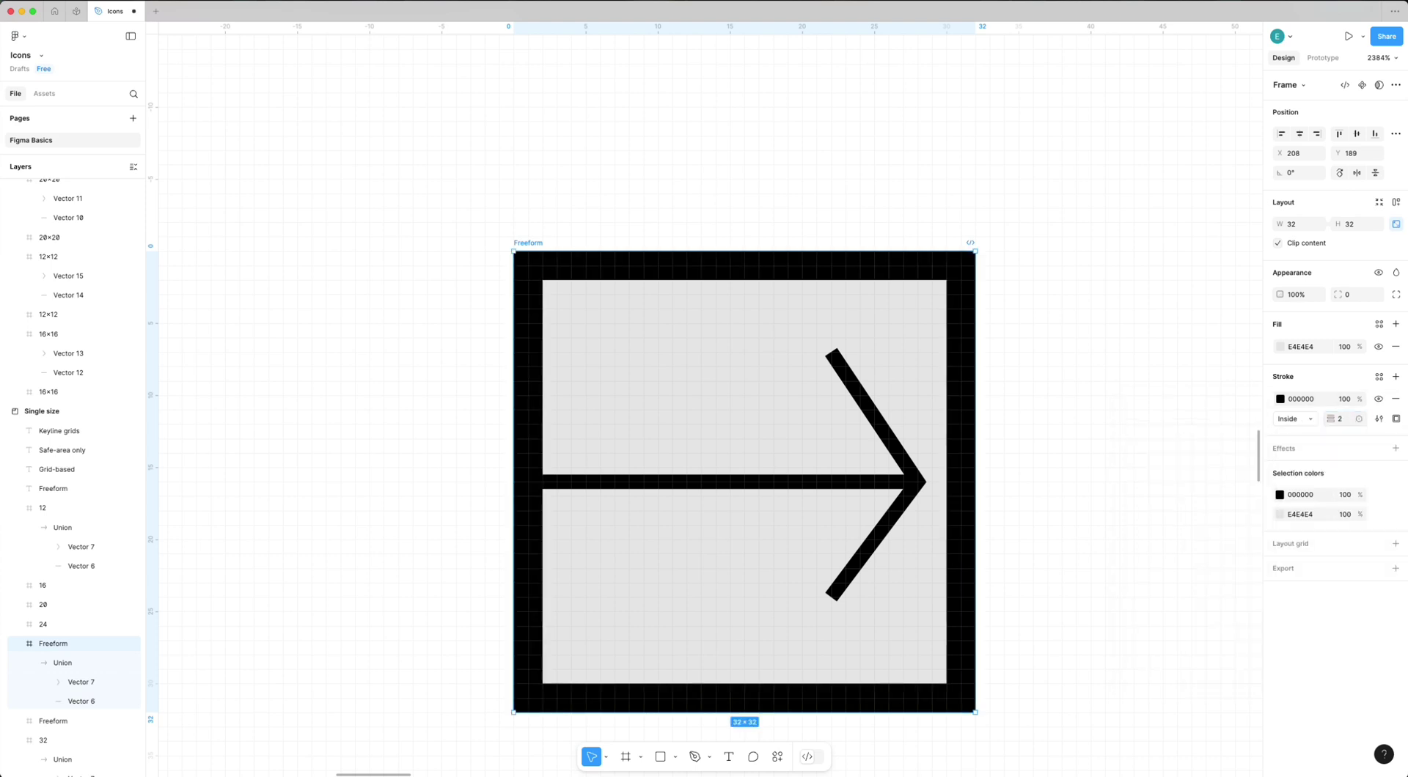
Set the frame's stroke colour to light red FFA9A9 at 44% opacity.
left_click(1281, 400)
left_click(1173, 449)
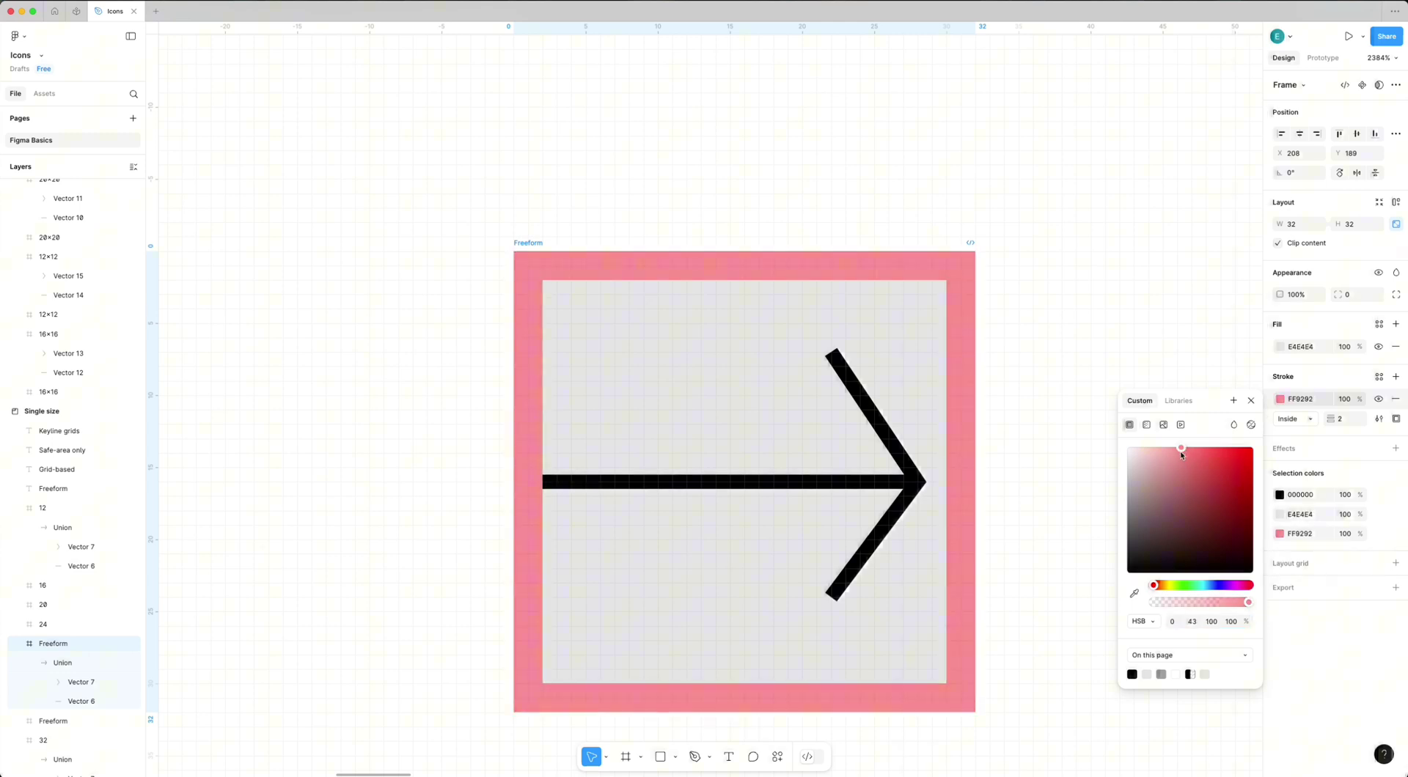
left_click_drag(1250, 603, 1195, 602)
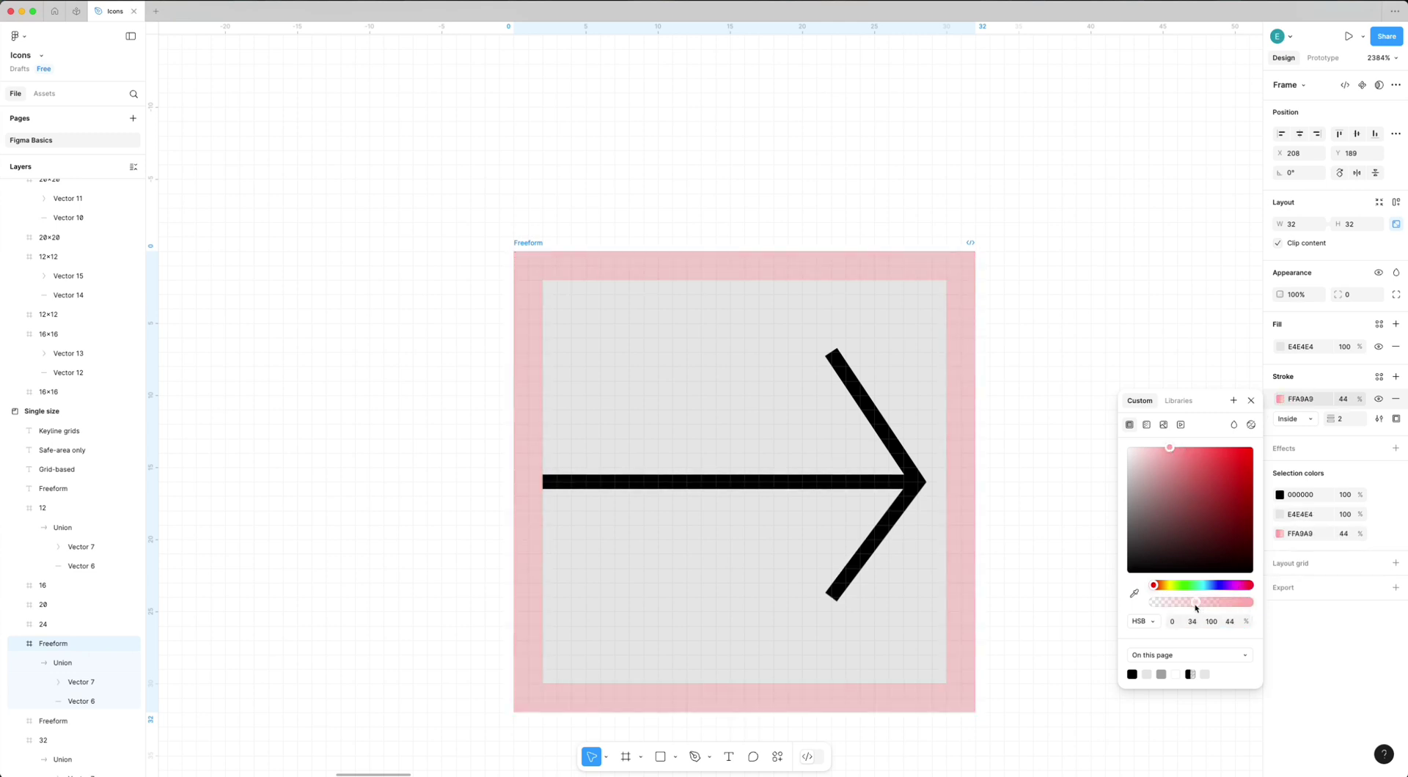
Move the arrowhead's tip to X 29, Y 16 inside the safe-area border and extend the shaft to meet it.
double_click(906, 480)
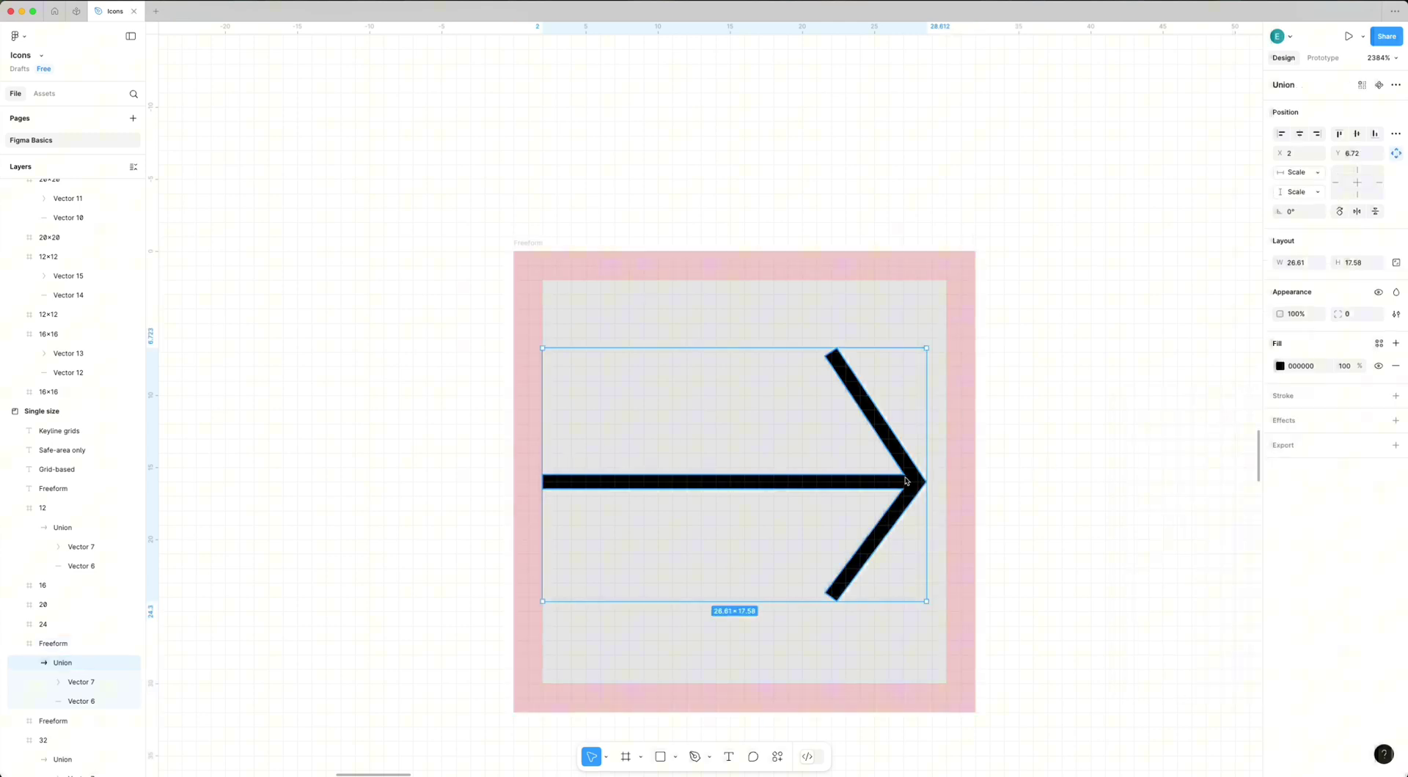
left_click(900, 481)
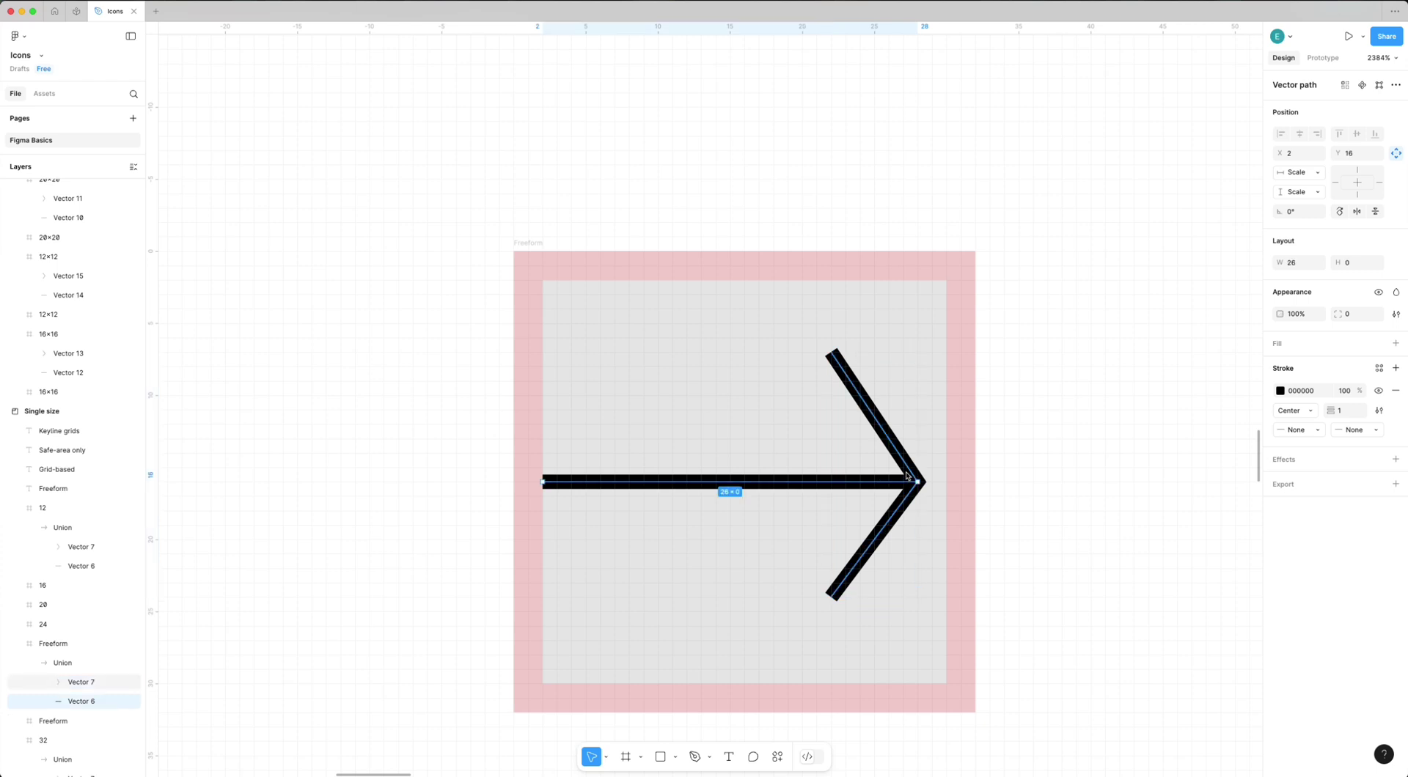
double_click(929, 482)
left_click(932, 482)
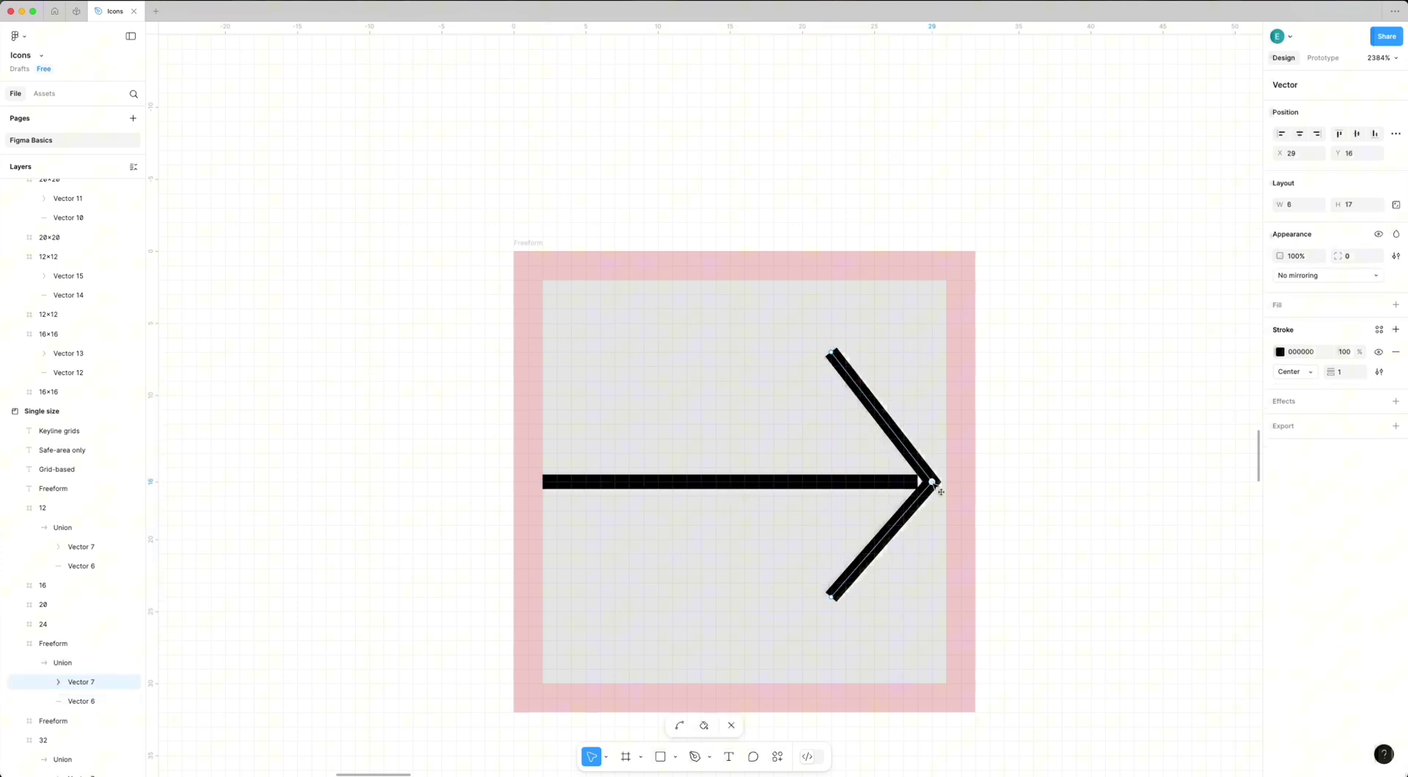
left_click(902, 485)
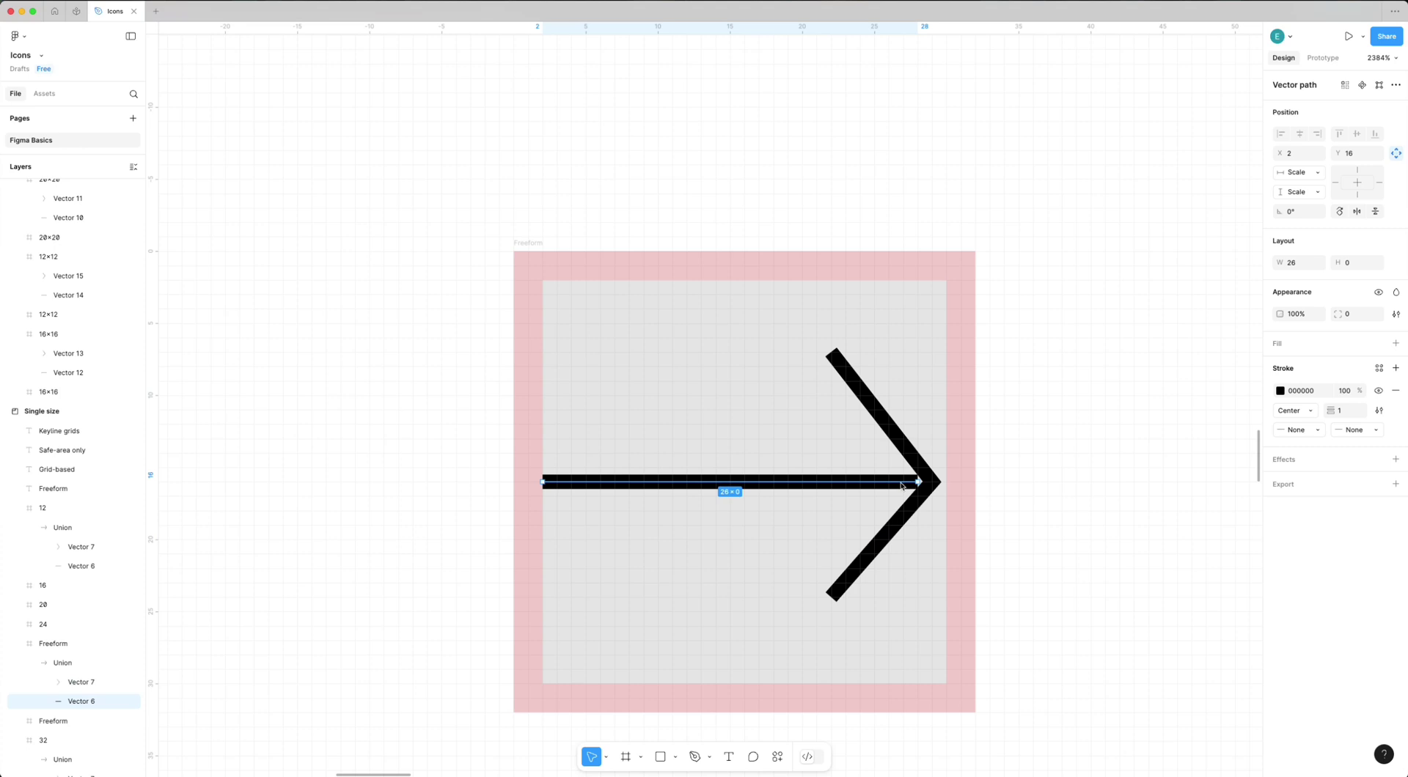
double_click(917, 484)
key("Escape")
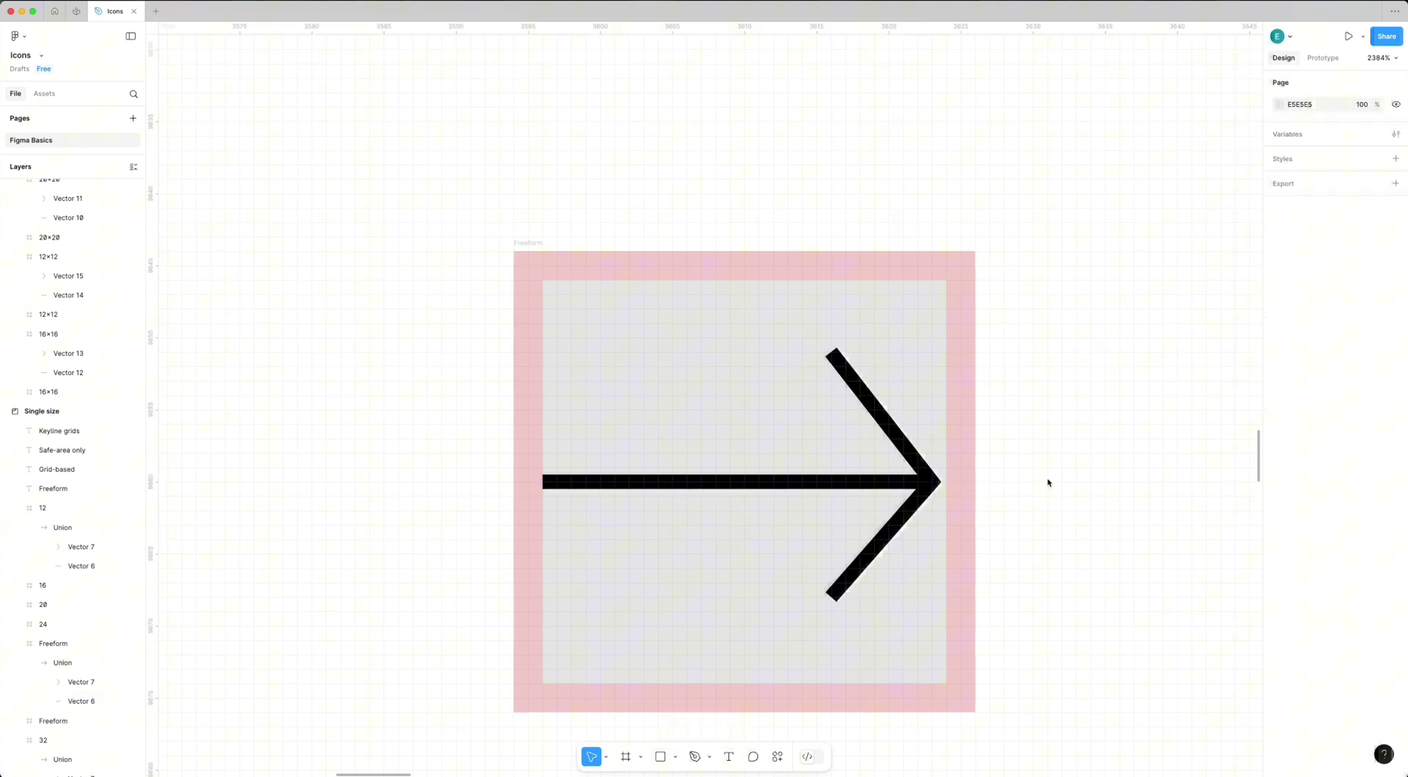
Rename the frame with the light red border to Safe-area.
key("Escape")
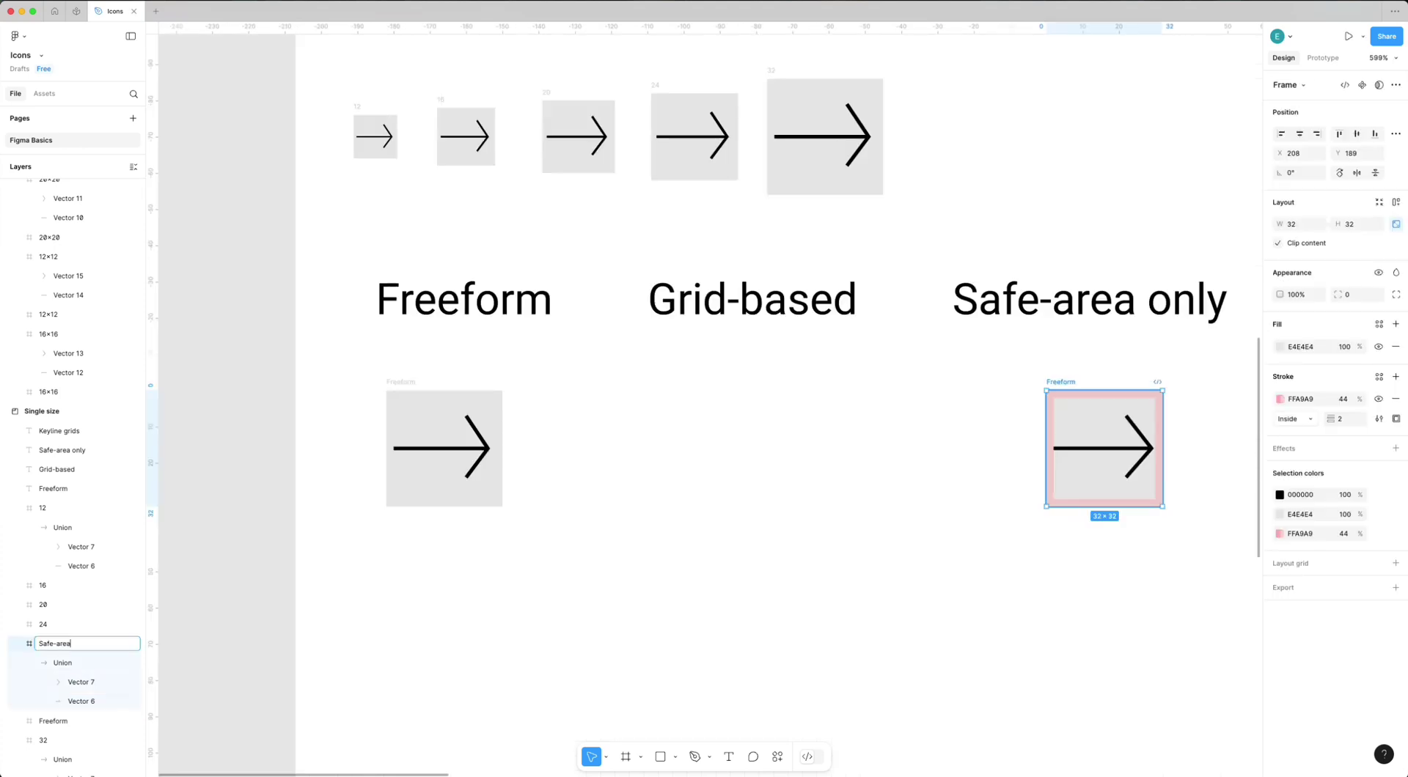
scroll(924, 388, "up", 3)
scroll(924, 387, "right", 1)
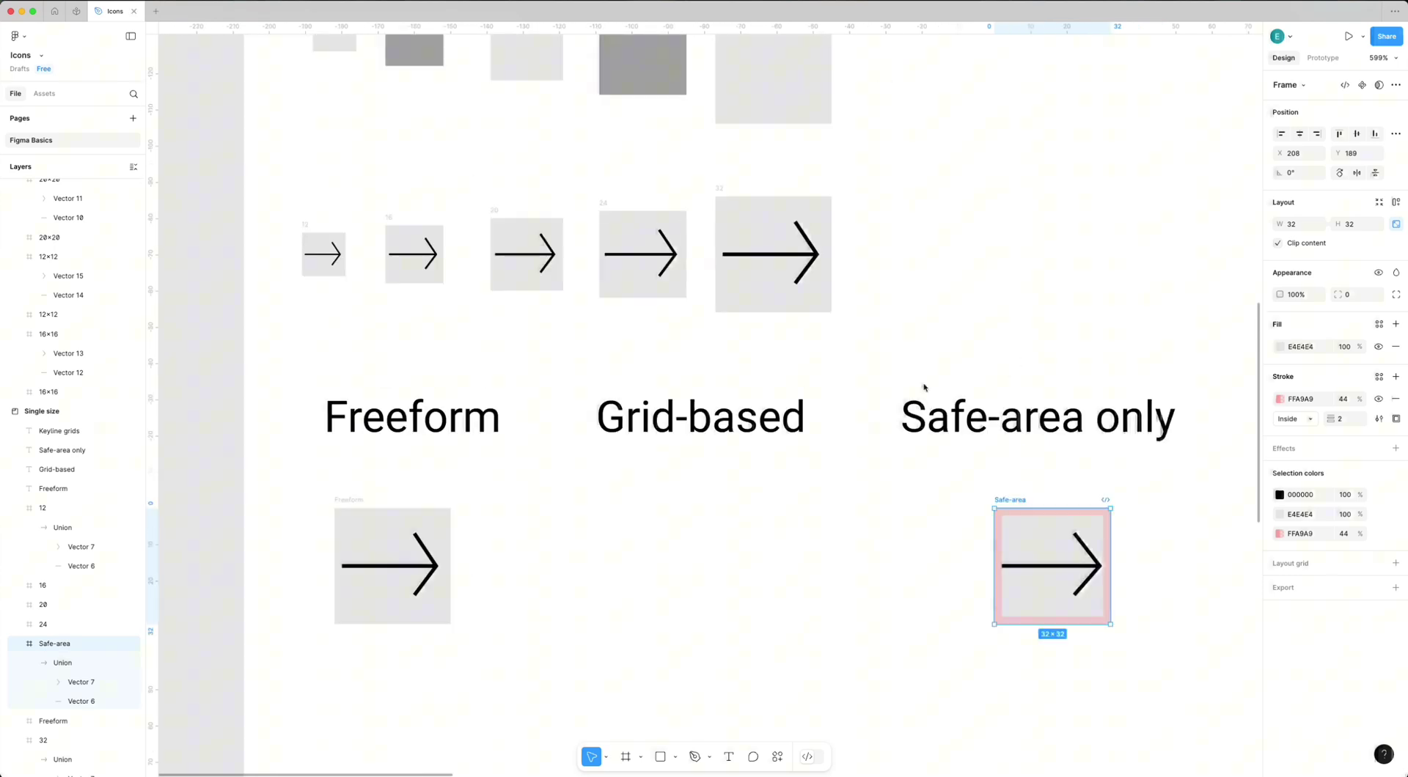
Duplicate the Freeform arrow frame below the Grid-based label.
left_click(637, 607)
left_click(355, 500)
left_click_drag(385, 550, 697, 550)
scroll(713, 620, "up", 5)
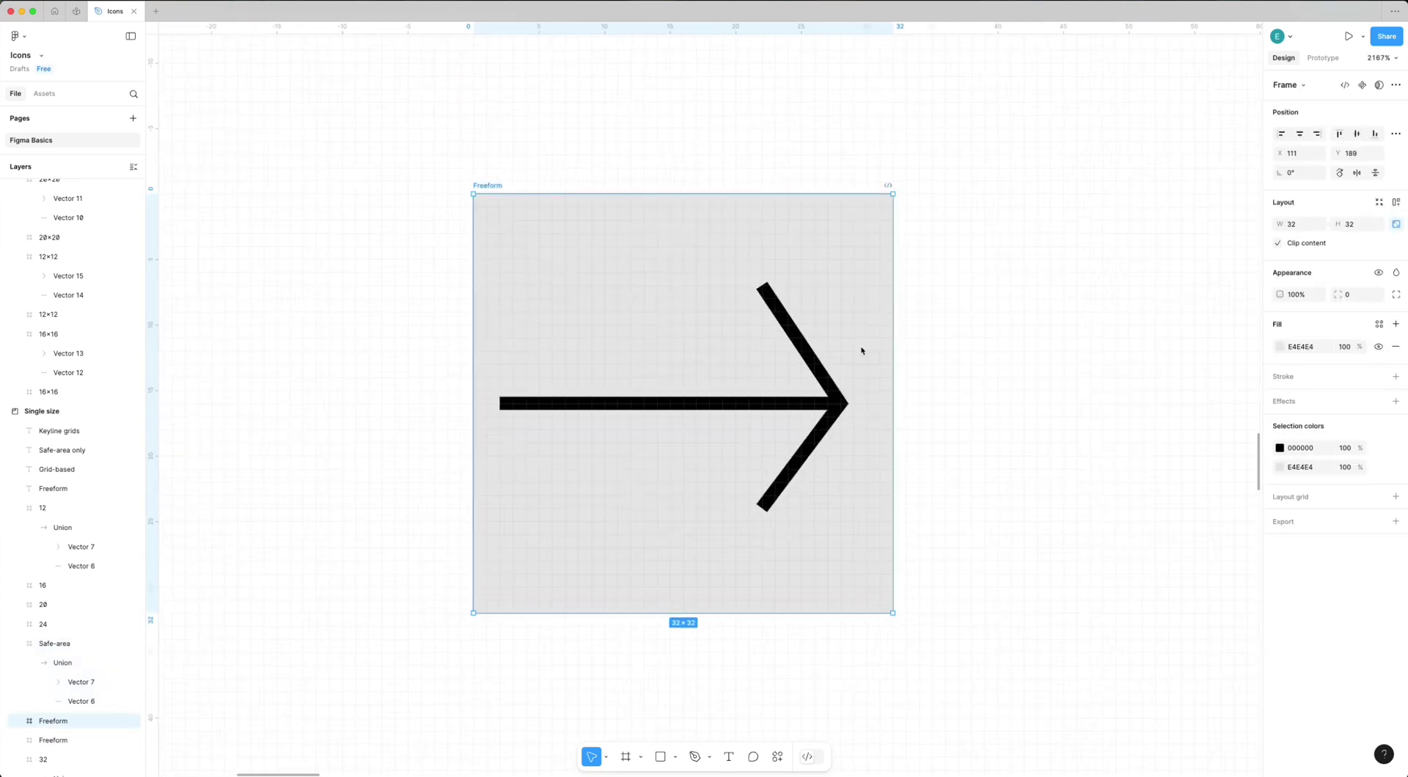
Turn on pixel preview for viewing the arrow copy below the Grid-based label.
left_click(1383, 58)
mouse_move(1310, 211)
left_click(1200, 232)
Shift both ends of the arrow shaft to Y 16.5 in the copy below the Grid-based label.
scroll(622, 403, "up", 3)
double_click(417, 416)
left_click(1341, 414)
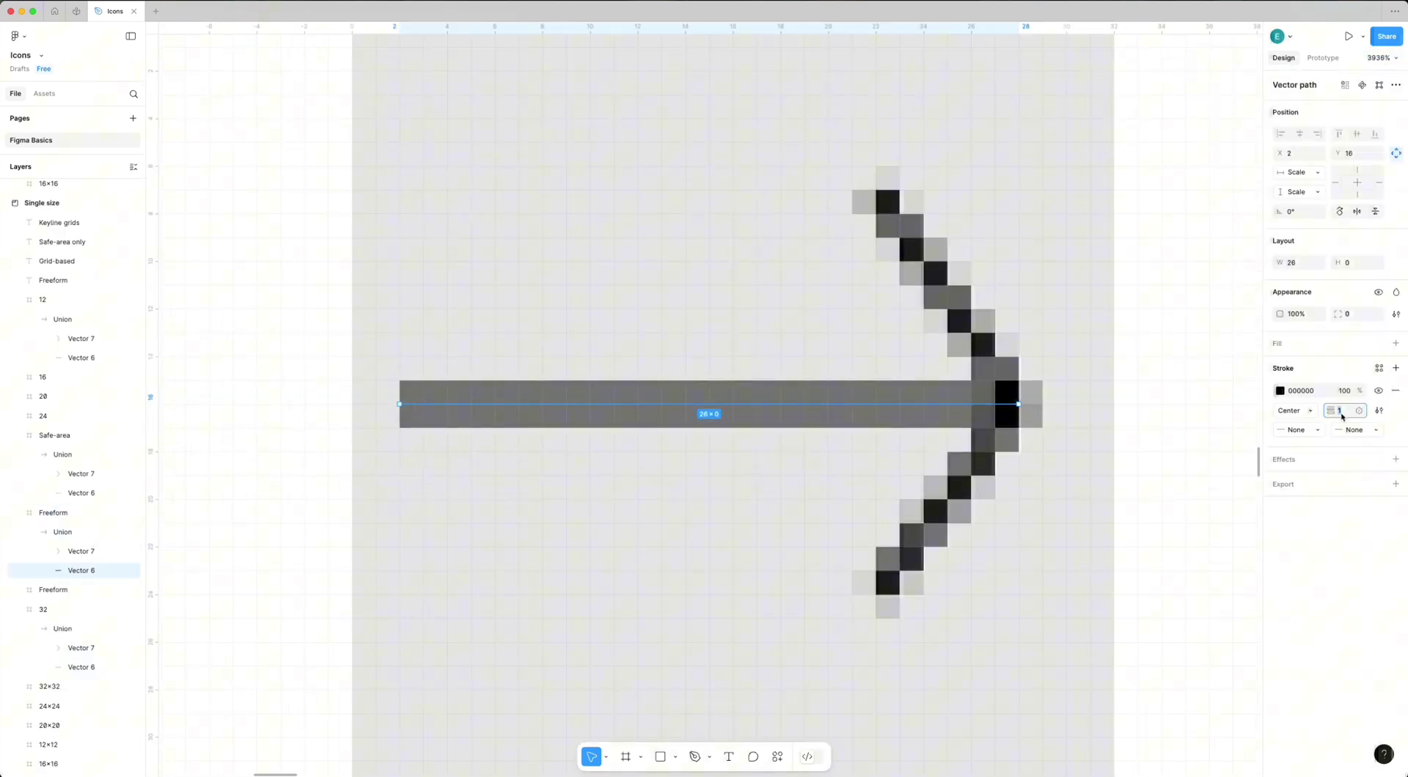
double_click(400, 406)
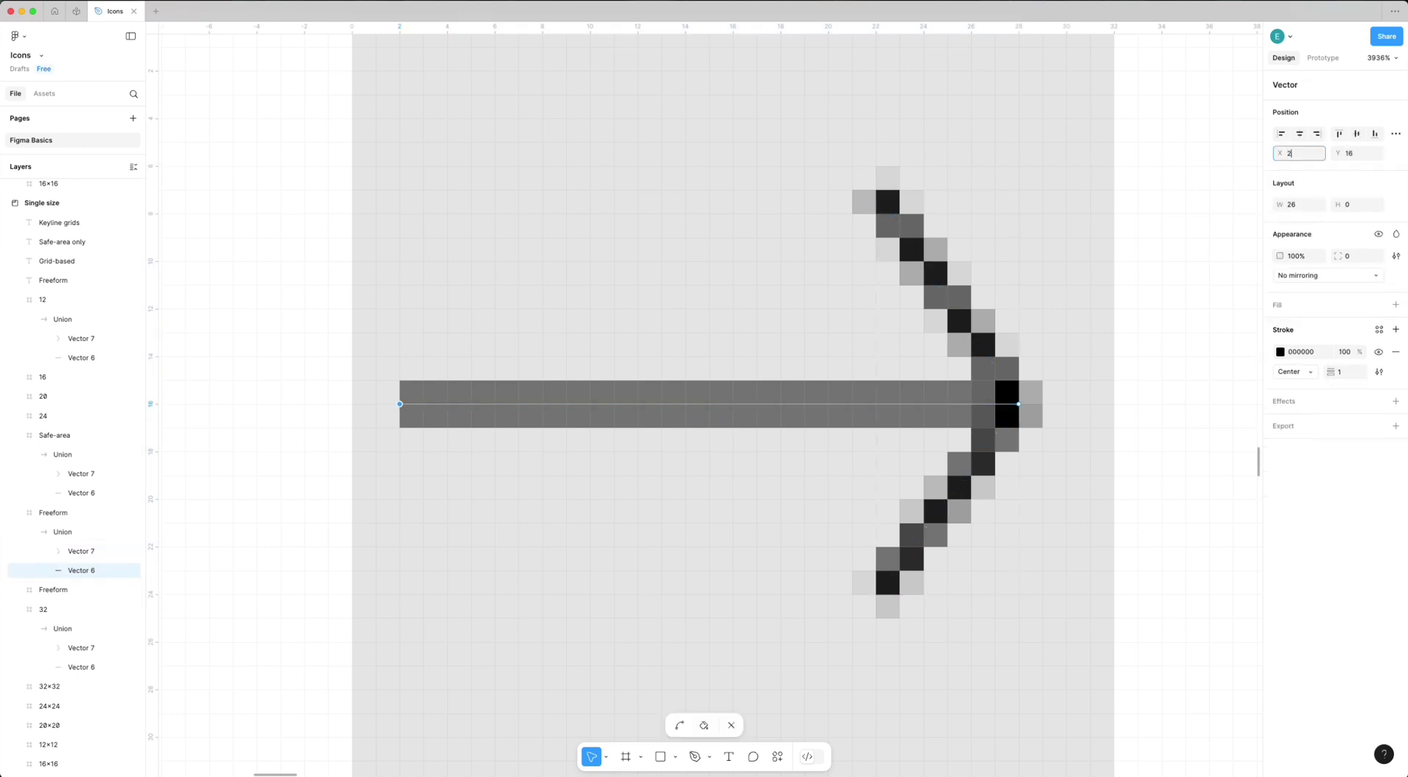
type(".5")
key("Return")
key("super+z")
type(".5")
key("Return")
left_click(1018, 404)
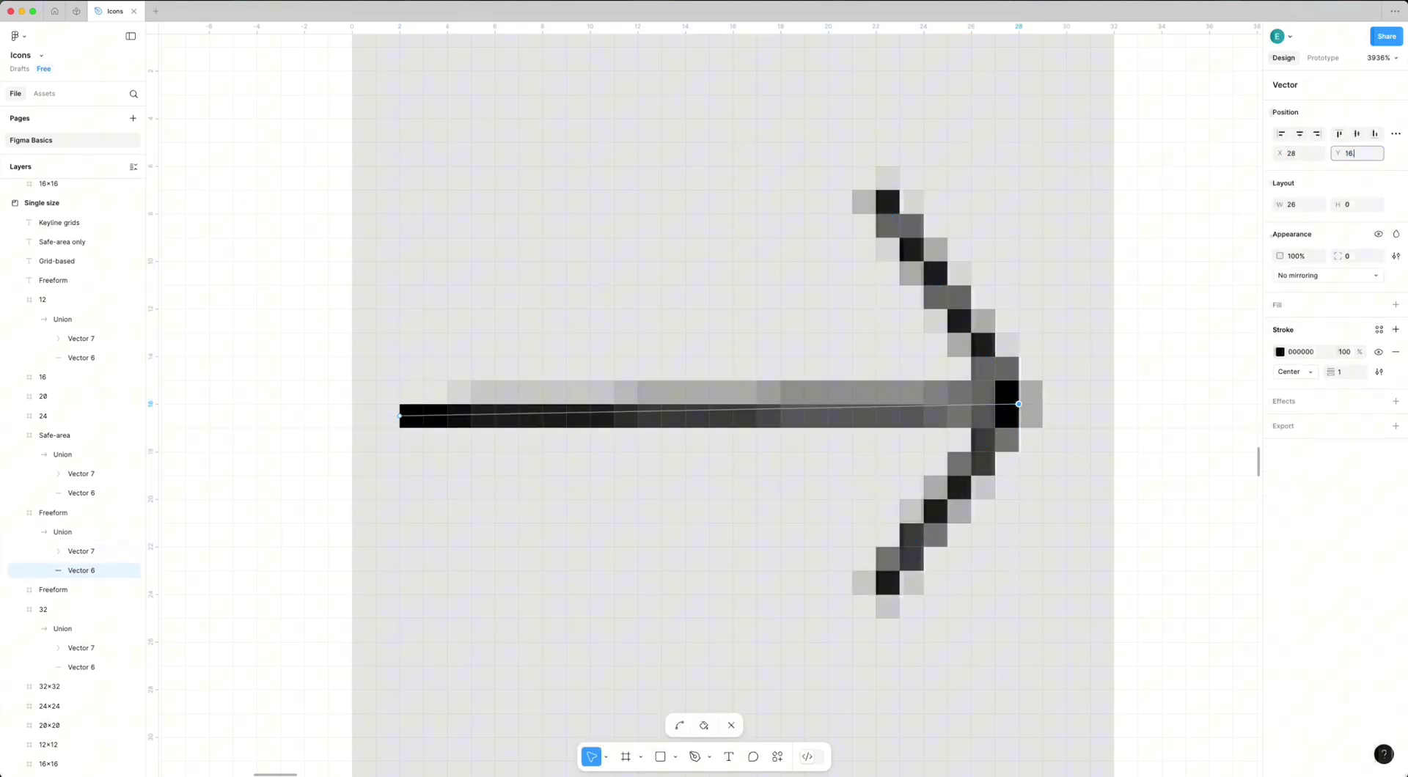
type("5")
key("Return")
key("Escape")
Move the arrowhead's tip to X 29.5, Y 16.5 and extend the shaft to meet it.
double_click(879, 195)
left_click_drag(1019, 406, 1056, 406)
left_click_drag(875, 596, 876, 607)
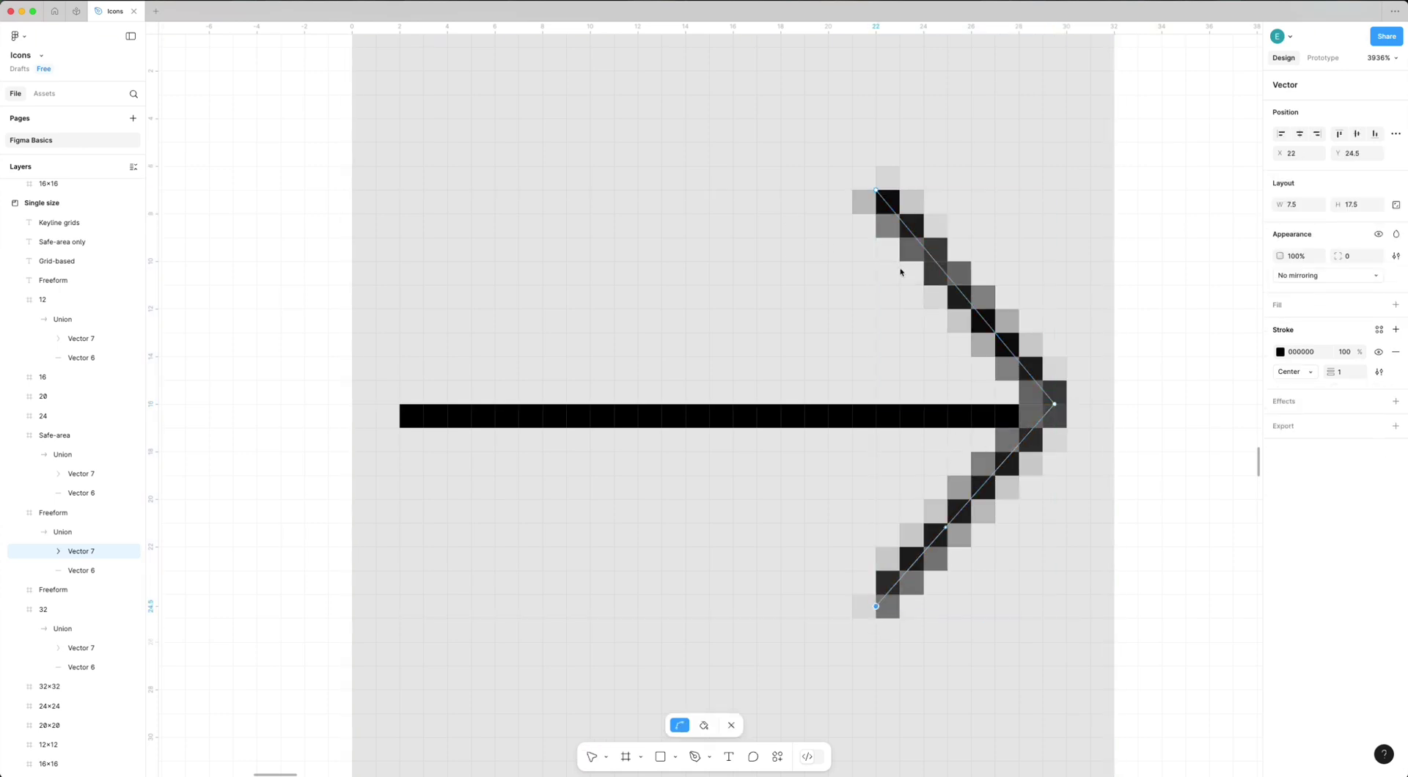
left_click_drag(1054, 405, 1054, 416)
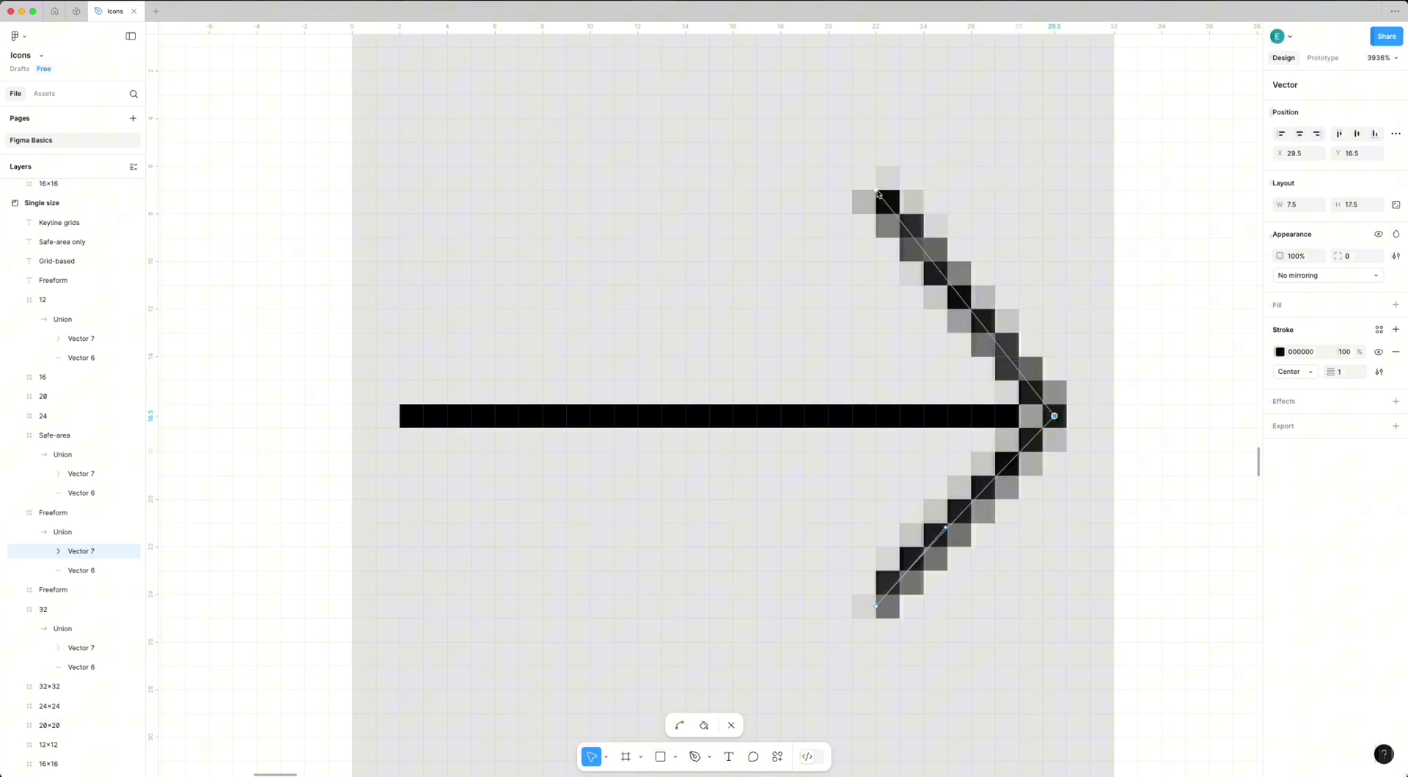
double_click(974, 412)
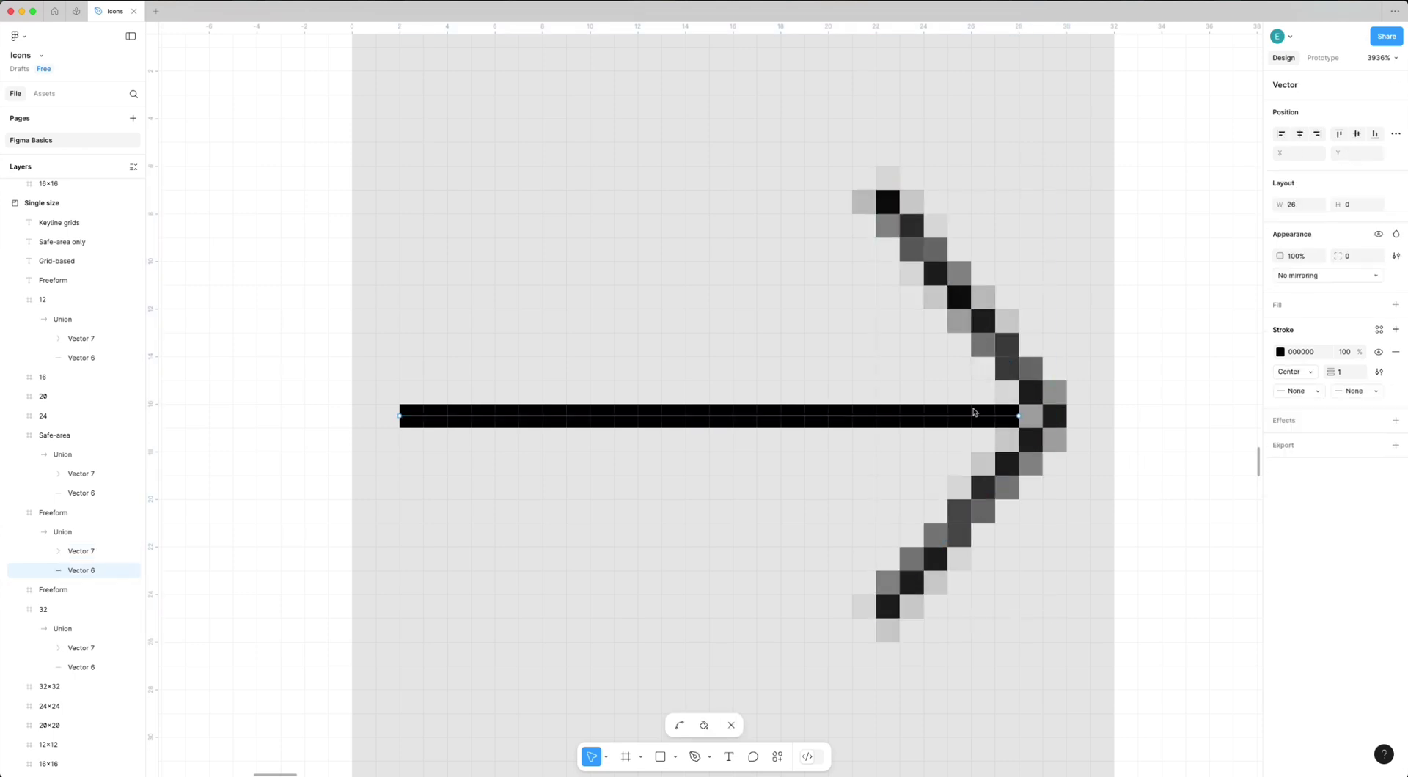
key("Escape")
key("Escape")
Move the arrowhead's lower end to X 21, Y 25 and its upper end to X 21, Y 8.
double_click(910, 580)
double_click(911, 579)
mouse_move(875, 618)
left_mouse_down()
mouse_move(876, 596)
mouse_move(889, 622)
mouse_move(855, 620)
left_mouse_up()
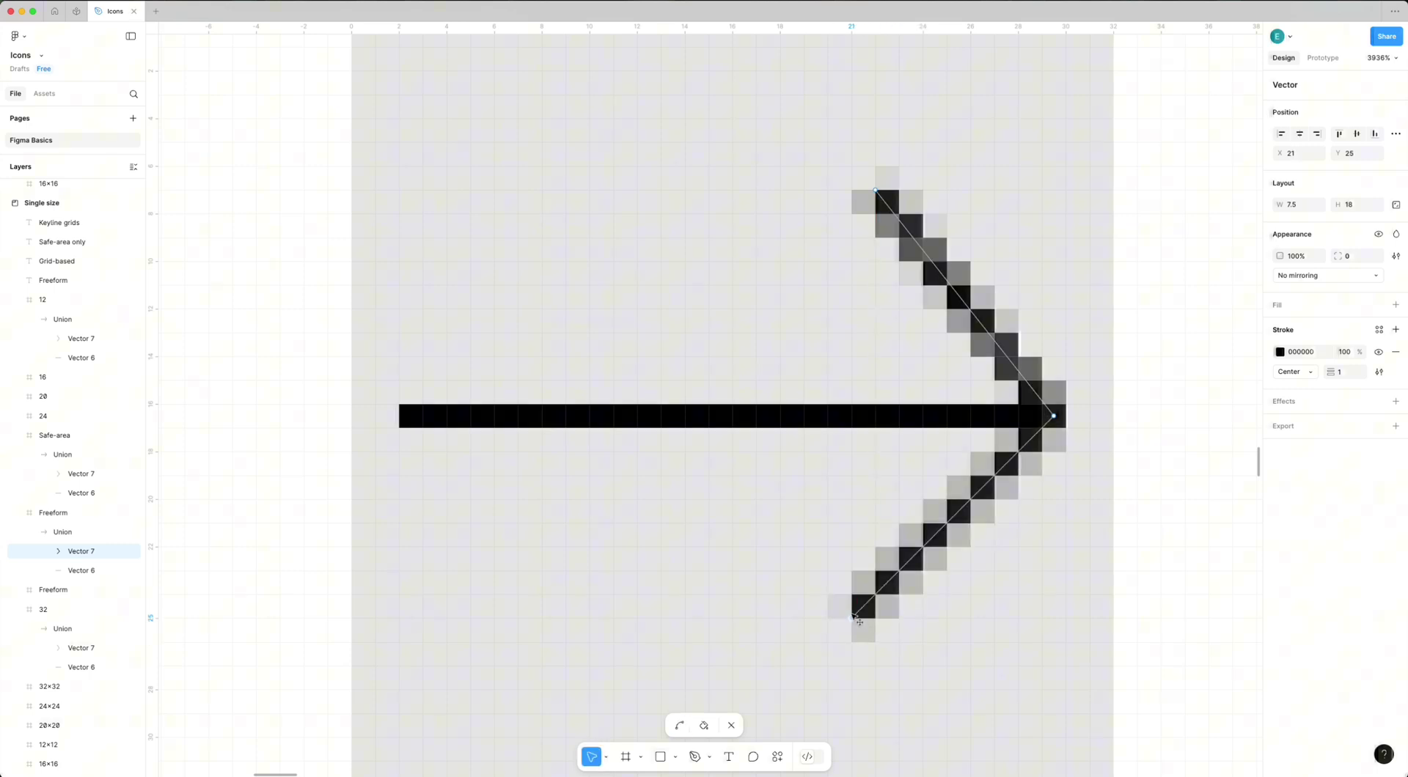
left_click_drag(877, 195, 859, 202)
left_click(1144, 210)
double_click(953, 311)
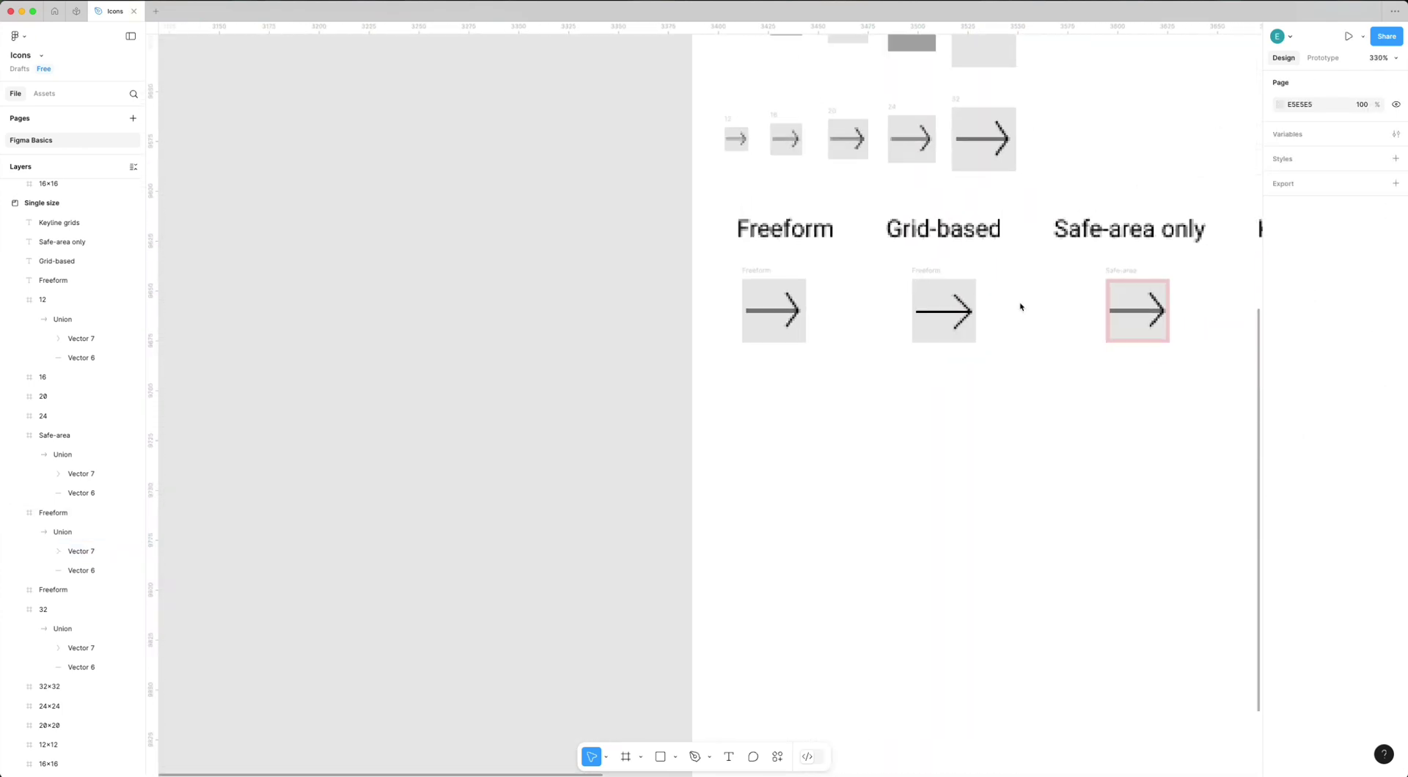
Rename the frame below the Grid-based label to Grid-based.
left_click(1020, 306)
scroll(1020, 307, "right", 3)
scroll(1020, 307, "up", 2)
scroll(1065, 435, "right", 3)
left_click(507, 383)
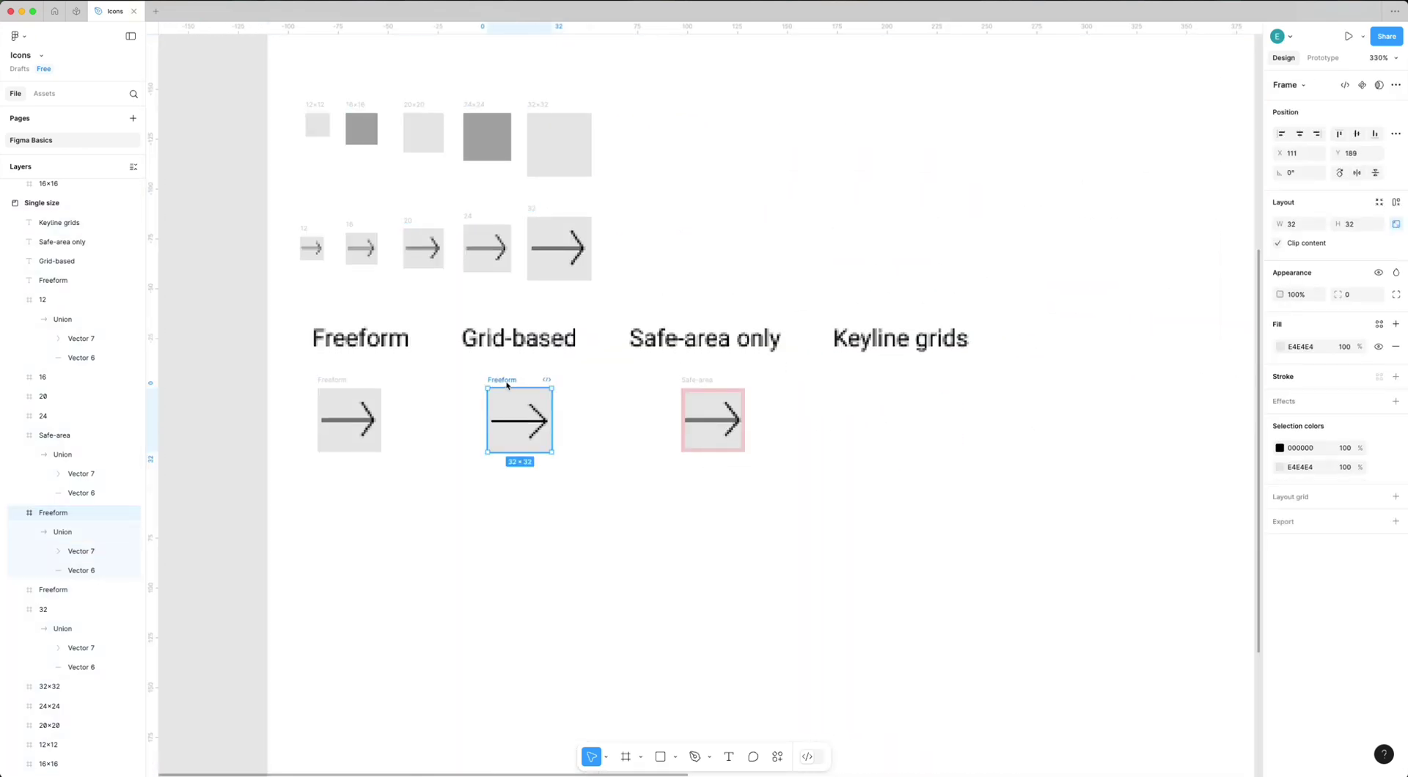
scroll(522, 403, "down", 1)
scroll(522, 403, "left", 1)
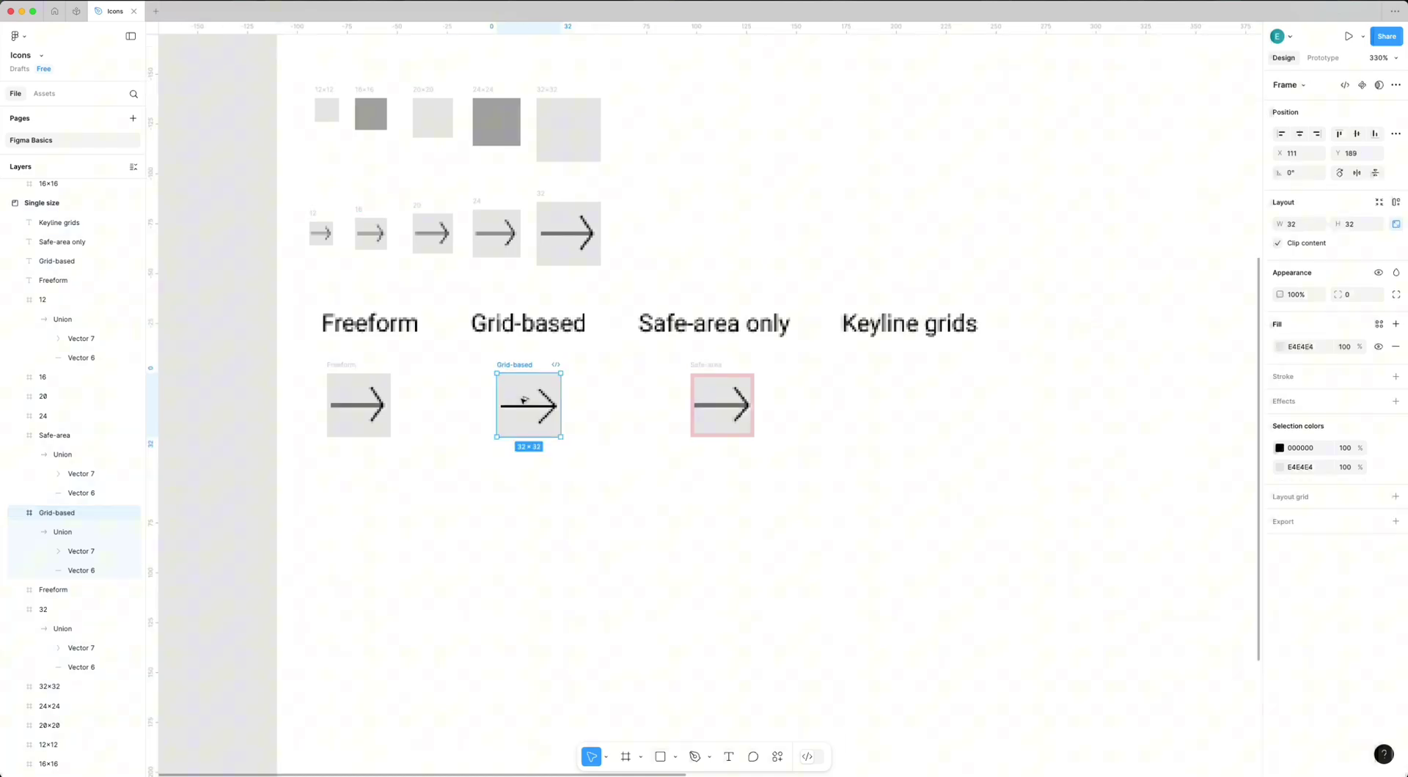
Duplicate the Grid-based arrow frame below the Keyline grids label.
left_click_drag(524, 400, 894, 404, "alt")
scroll(897, 402, "up", 6)
scroll(637, 466, "down", 3)
scroll(636, 466, "left", 3)
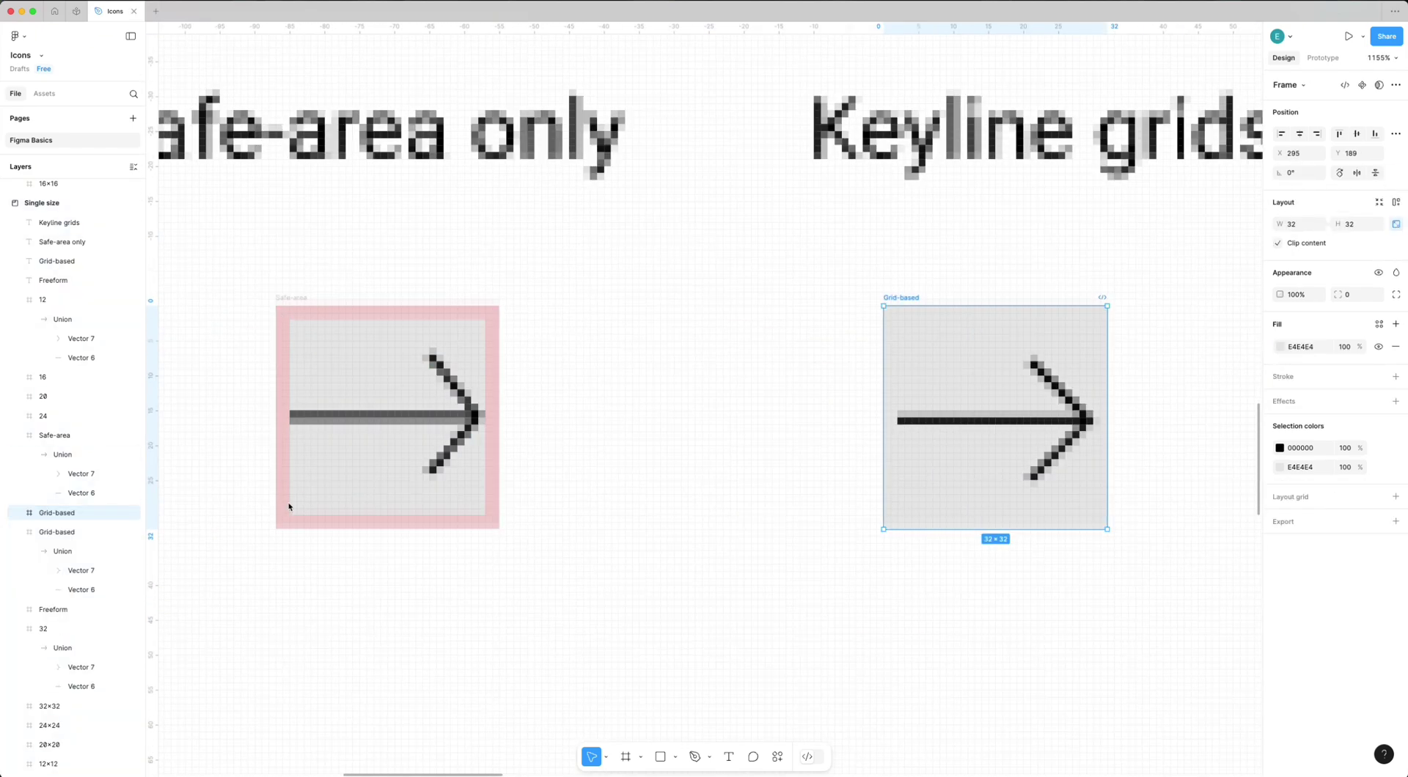
scroll(839, 293, "right", 3)
scroll(833, 310, "up", 3)
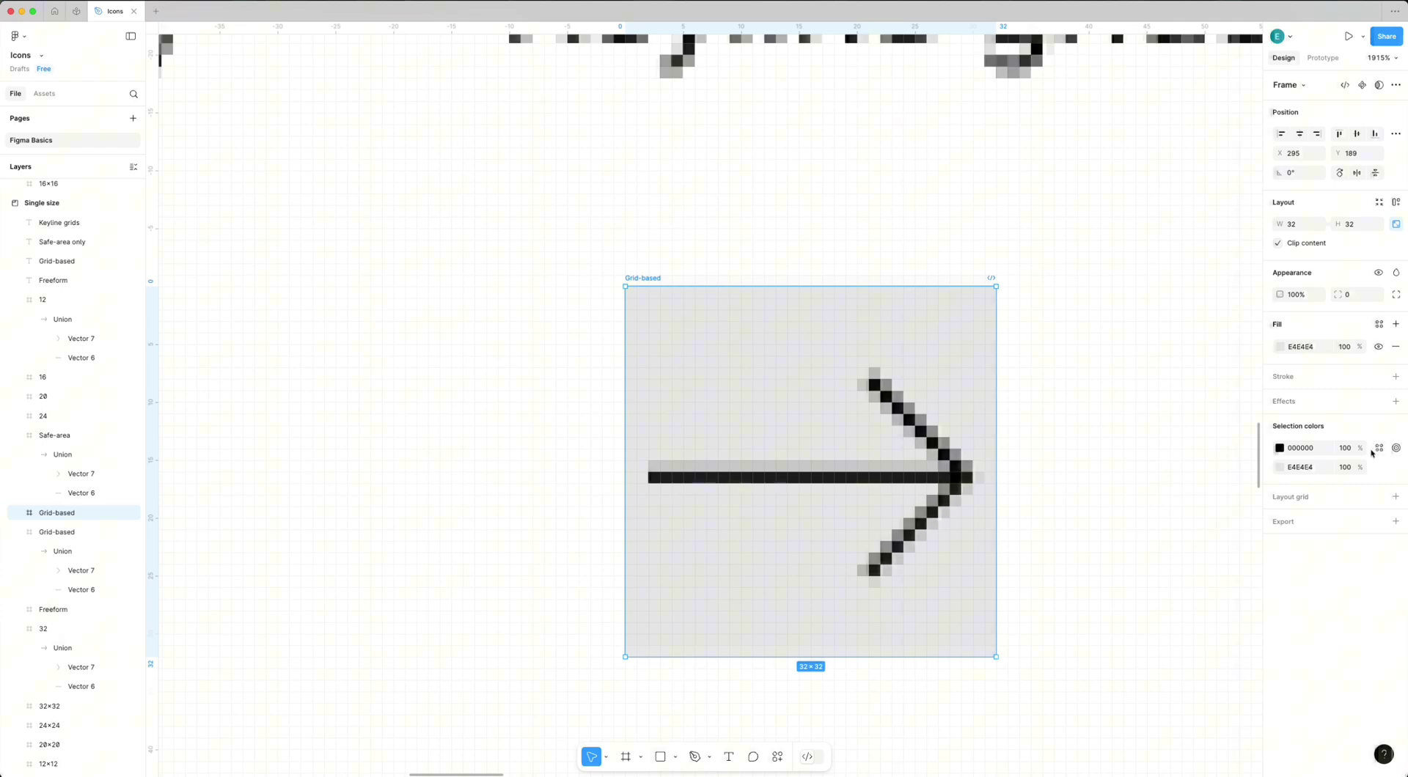
Add a 2 px inside stroke in FF2B2B at 23% opacity to the frame below the Keyline grids label.
left_click(1396, 376)
left_click(1343, 419)
type("2")
key("Return")
left_click(1280, 399)
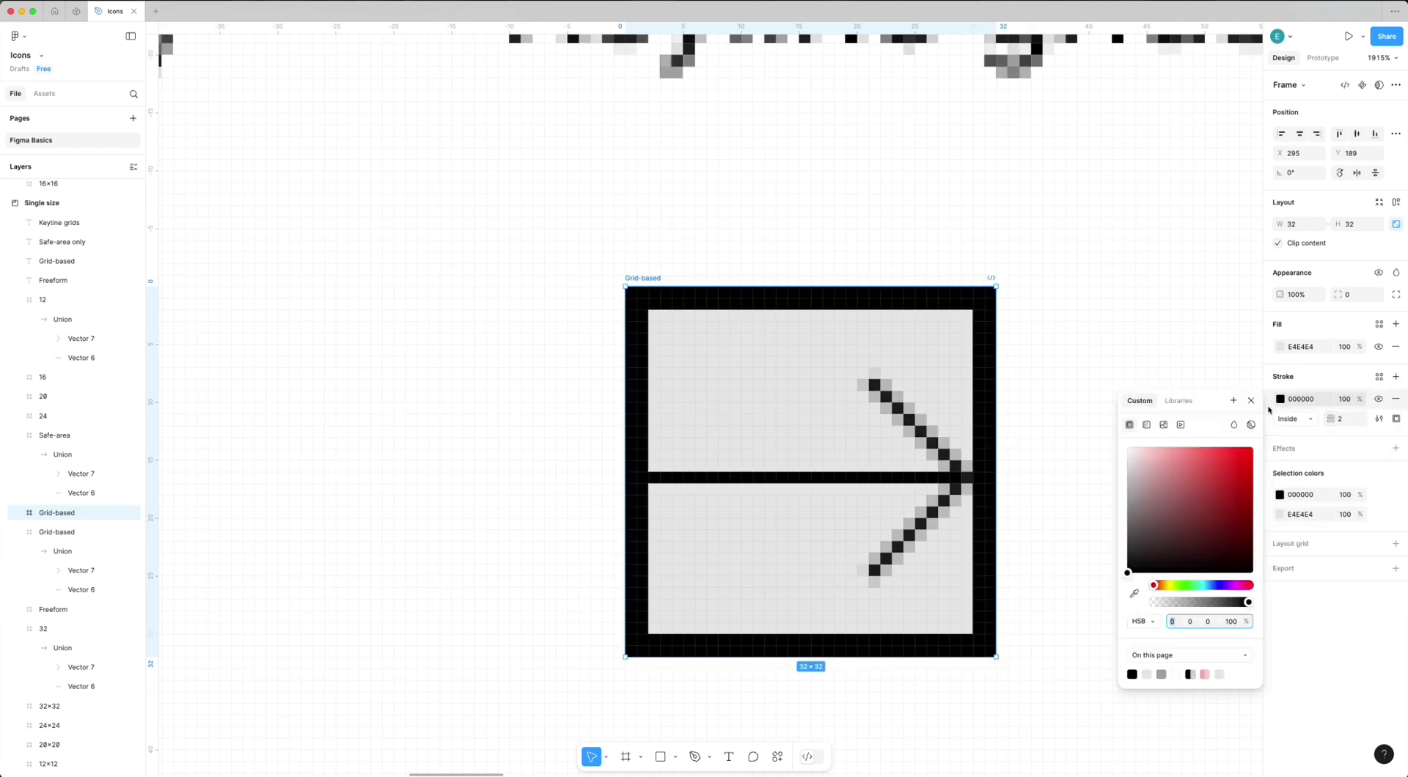
left_click(1232, 447)
left_click_drag(1248, 602, 1176, 602)
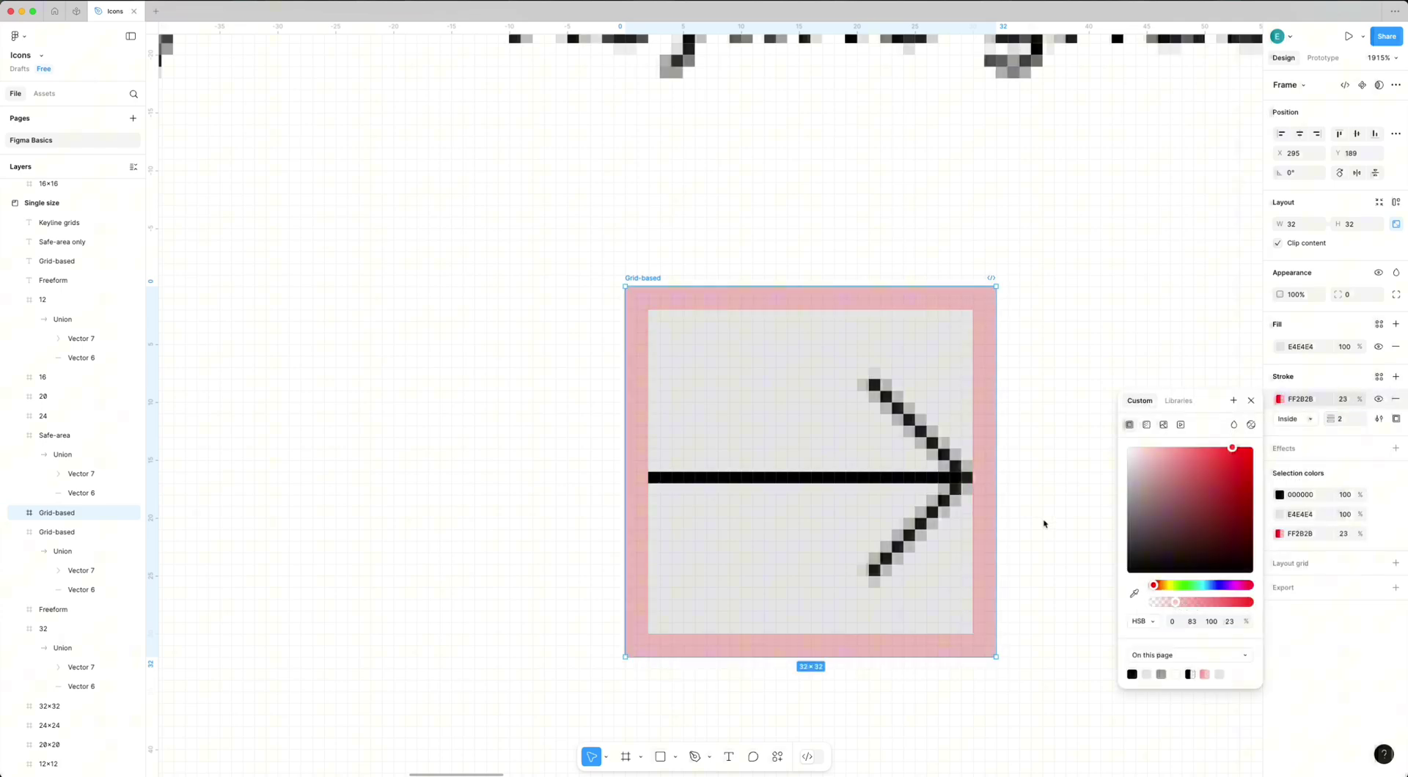
left_click(1044, 524)
scroll(1044, 524, "down", 2)
left_click(902, 421)
key("ctrl+z")
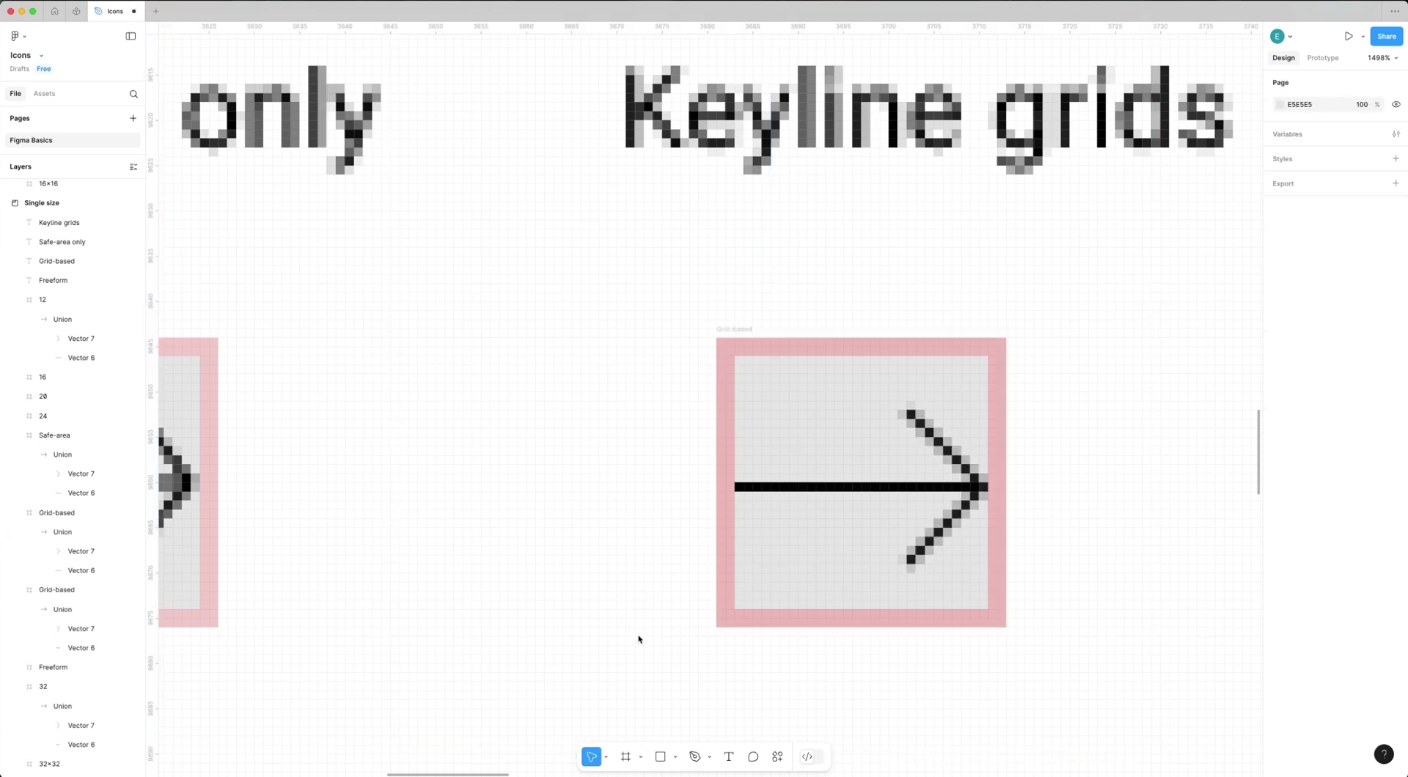
left_click_drag(773, 377, 935, 611)
key("Escape")
Draw a 28 × 28 unfilled rectangle inside the safe-area border with a 1 px inside stroke in FF0000 at 39% opacity.
key("r")
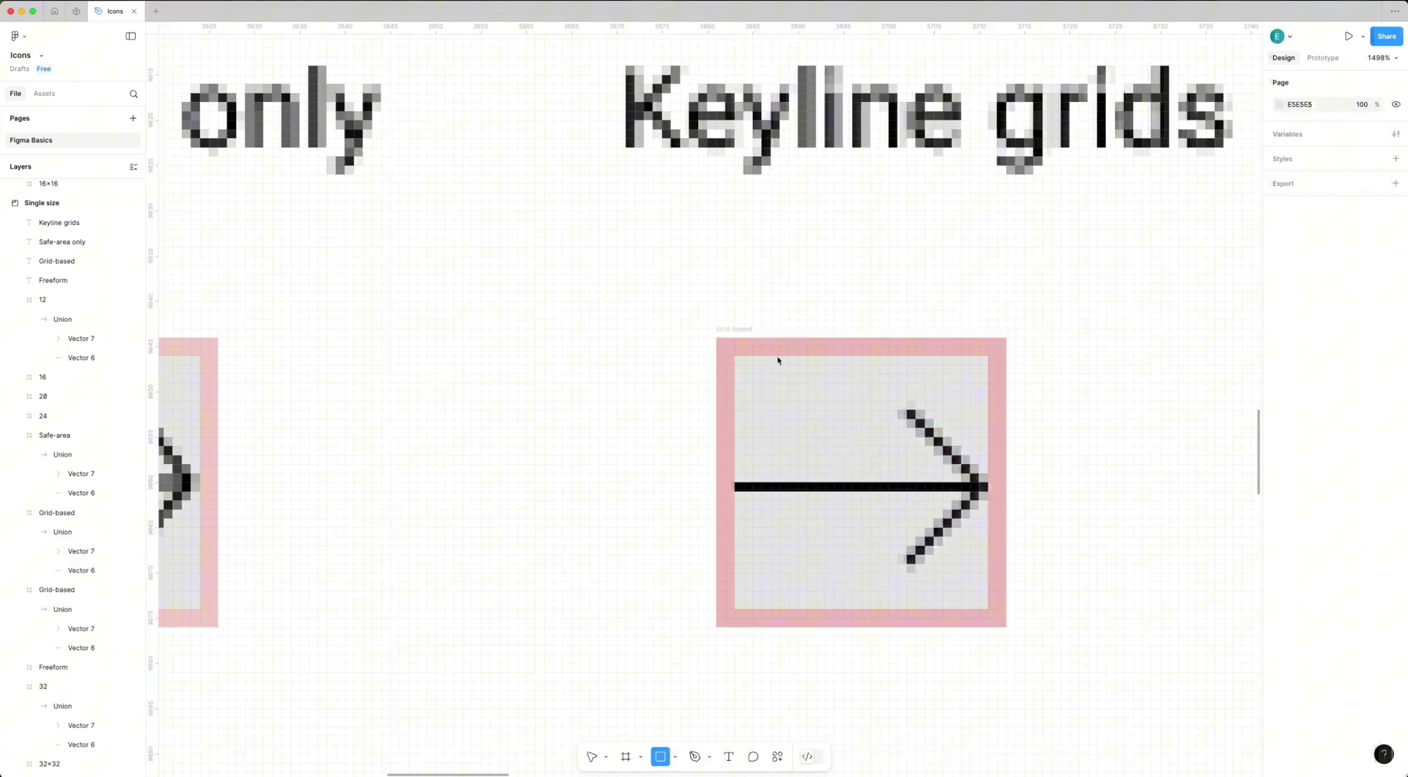
mouse_move(736, 360)
left_mouse_down()
mouse_move(977, 583)
mouse_move(987, 609)
left_mouse_up()
left_click(1396, 366)
left_click(1395, 368)
left_click(1280, 390)
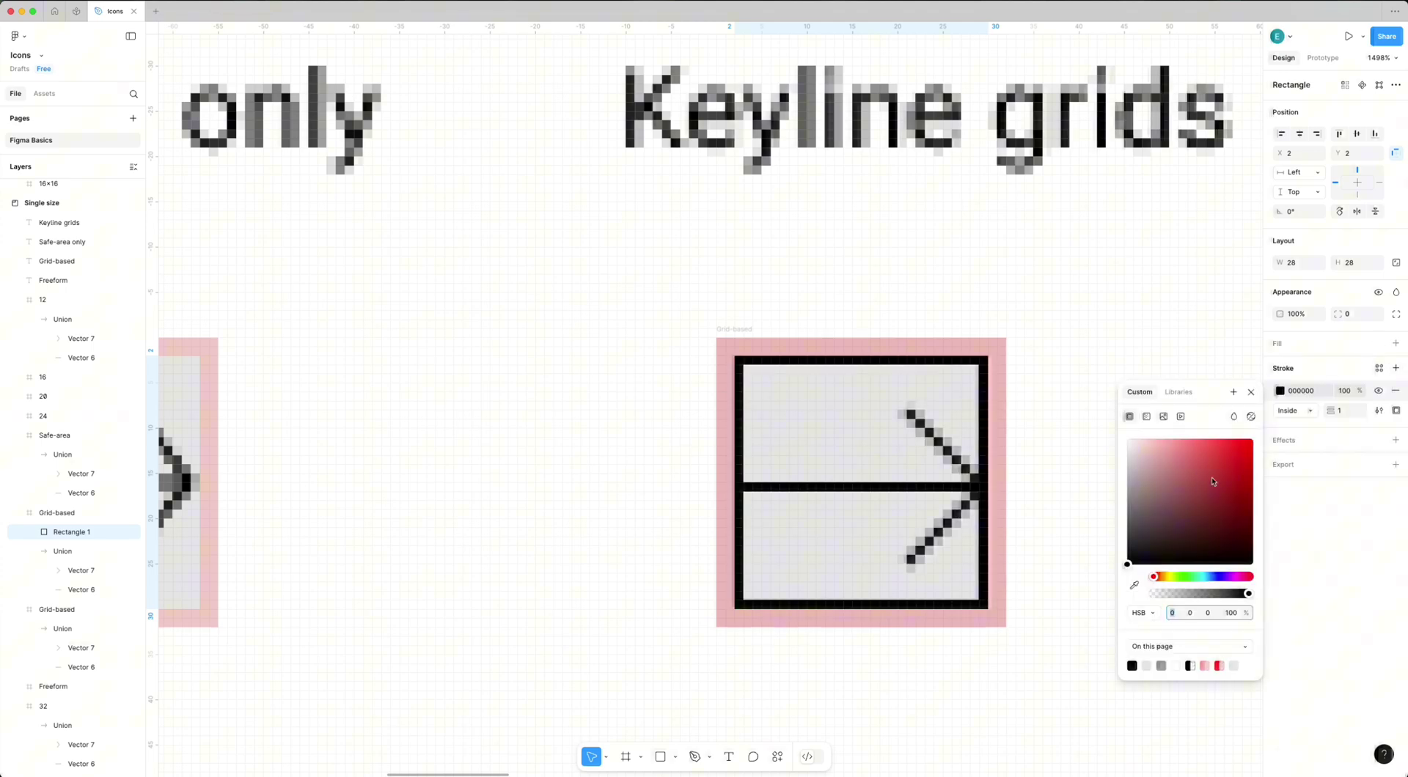
left_click_drag(1212, 477, 1252, 439)
left_click(1242, 596)
left_click_drag(1243, 597, 1190, 595)
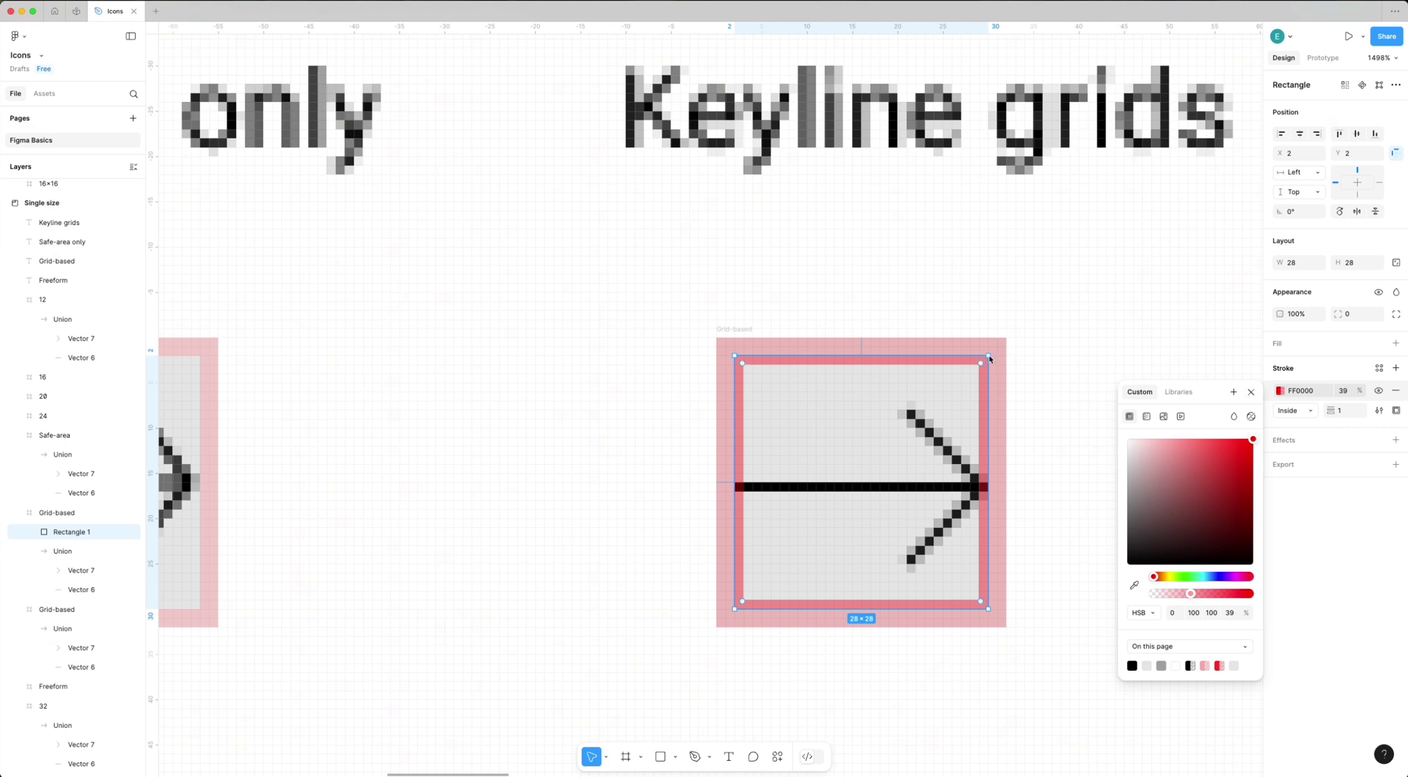
Shrink the square keyline to 26 × 26 at X 3, Y 3, keeping it centred in the frame.
left_click_drag(990, 359, 989, 356)
key("super+d")
key("super+z")
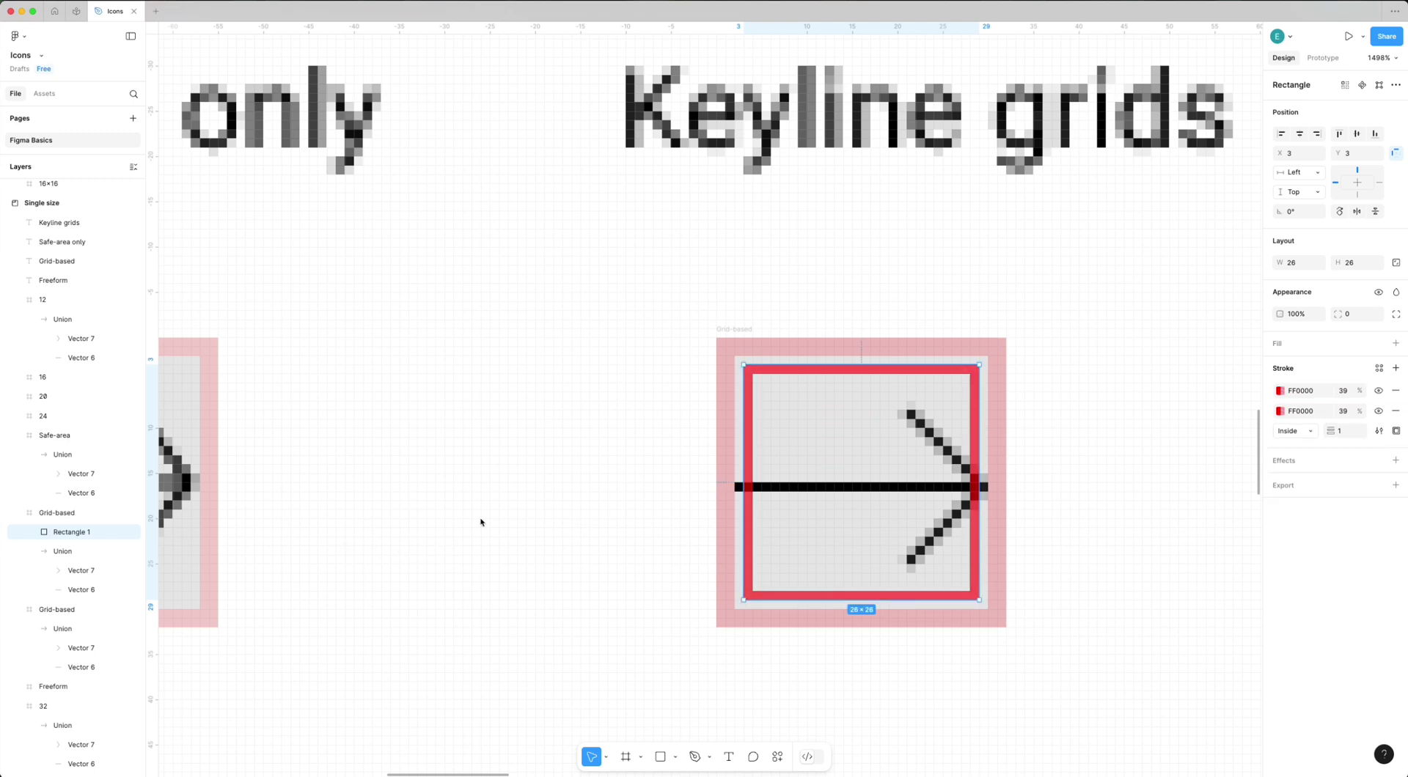
key("super+z")
Duplicate the square keyline and turn the copy into a 28 × 28 circle with a corner radius of 14.
key("super+d")
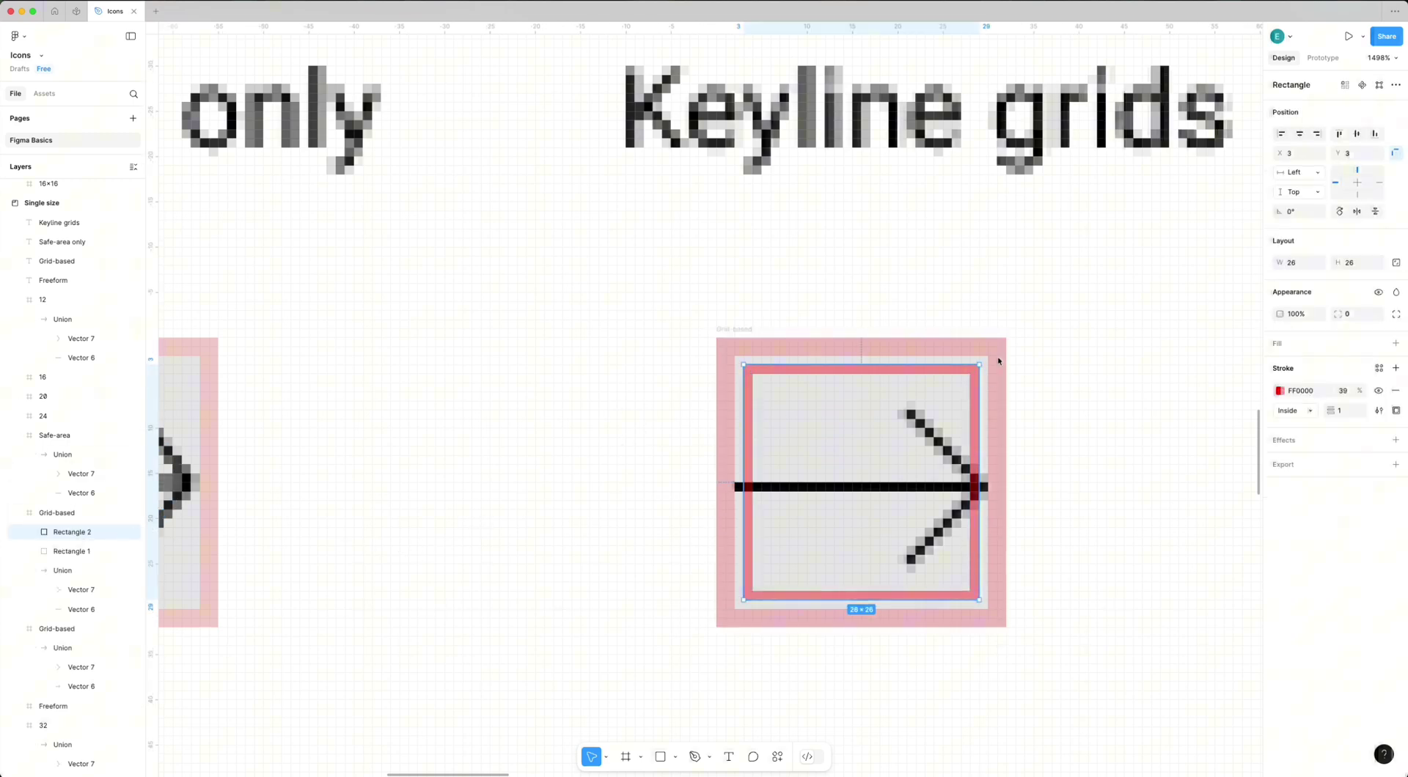
left_click_drag(980, 364, 990, 359)
left_click_drag(742, 363, 873, 477)
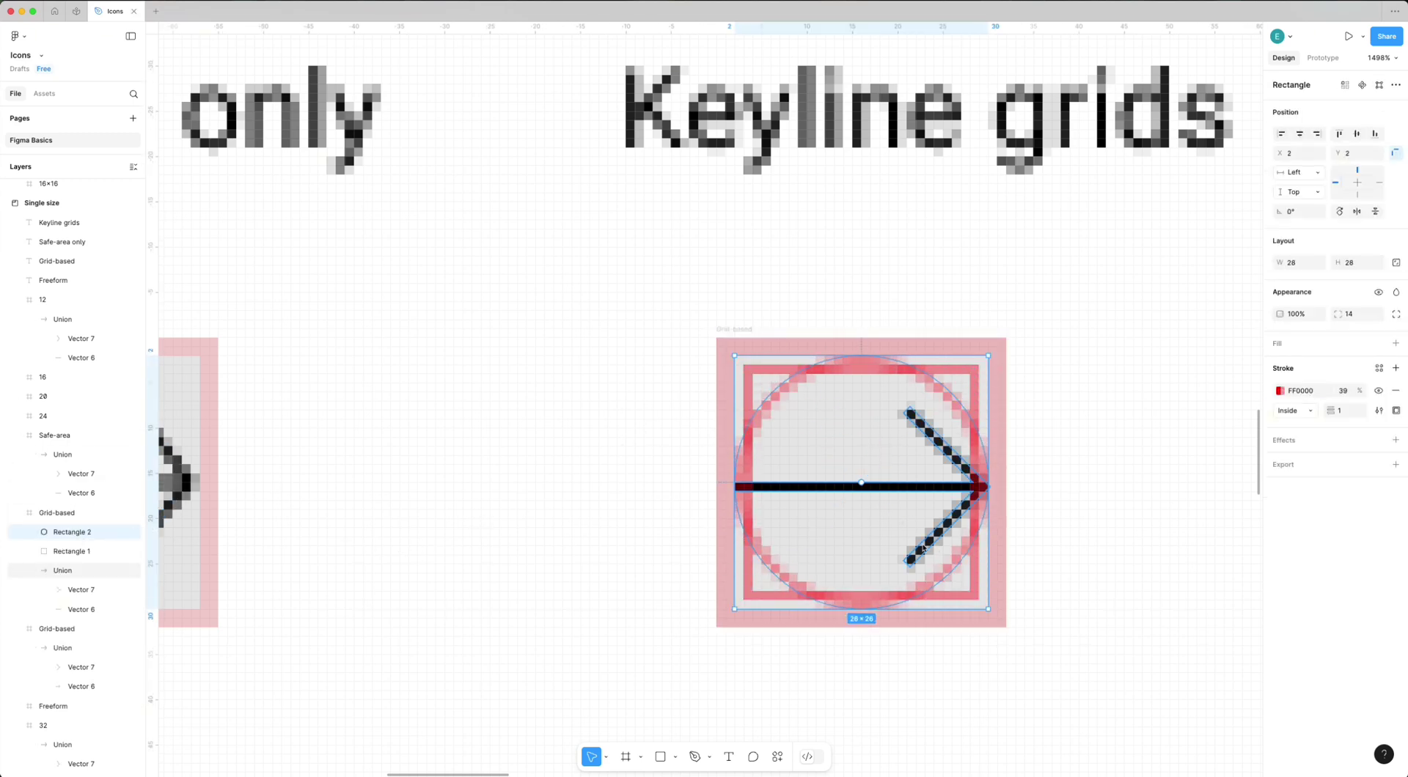
Disable pixel preview for viewing the keyline grid as vectors.
left_click(1046, 455)
left_click(1380, 57)
mouse_move(1210, 186)
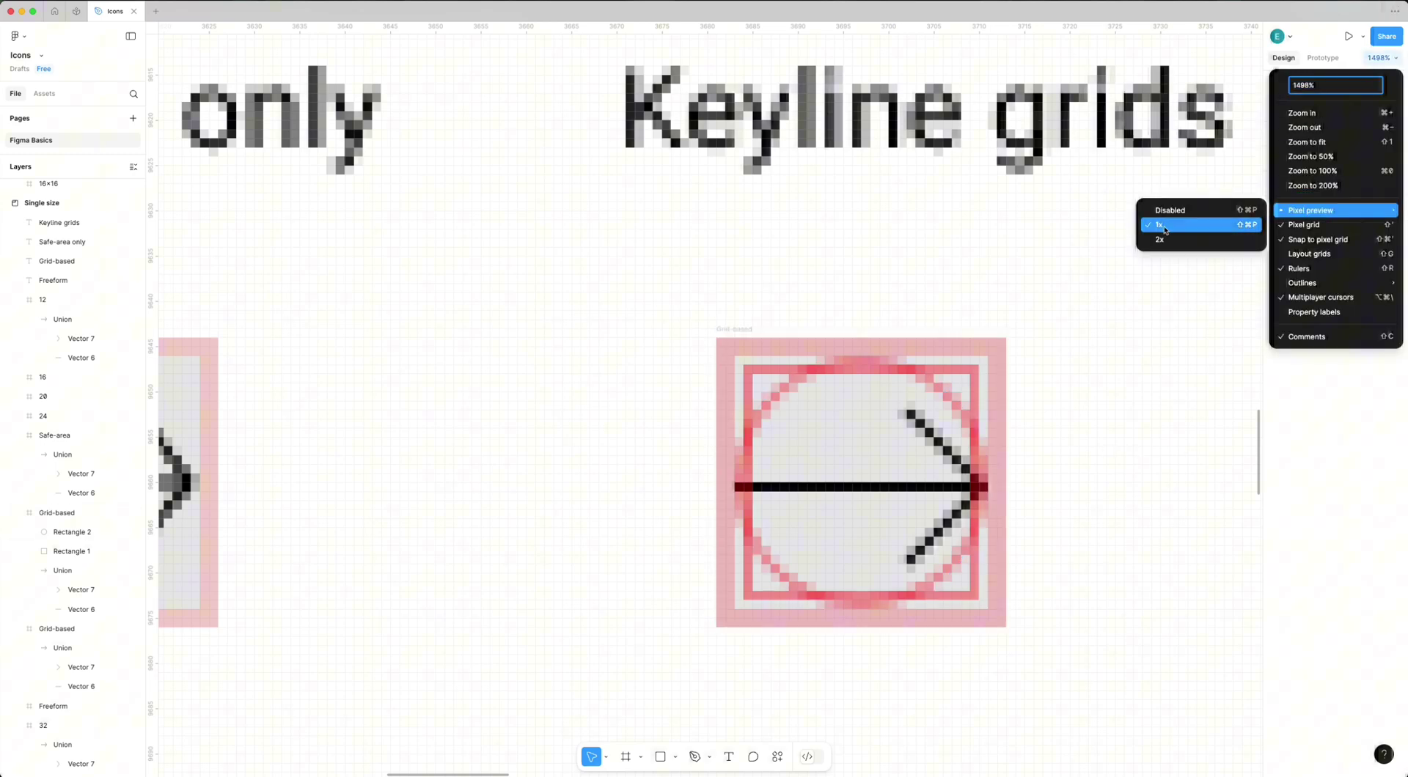
left_click(1174, 203)
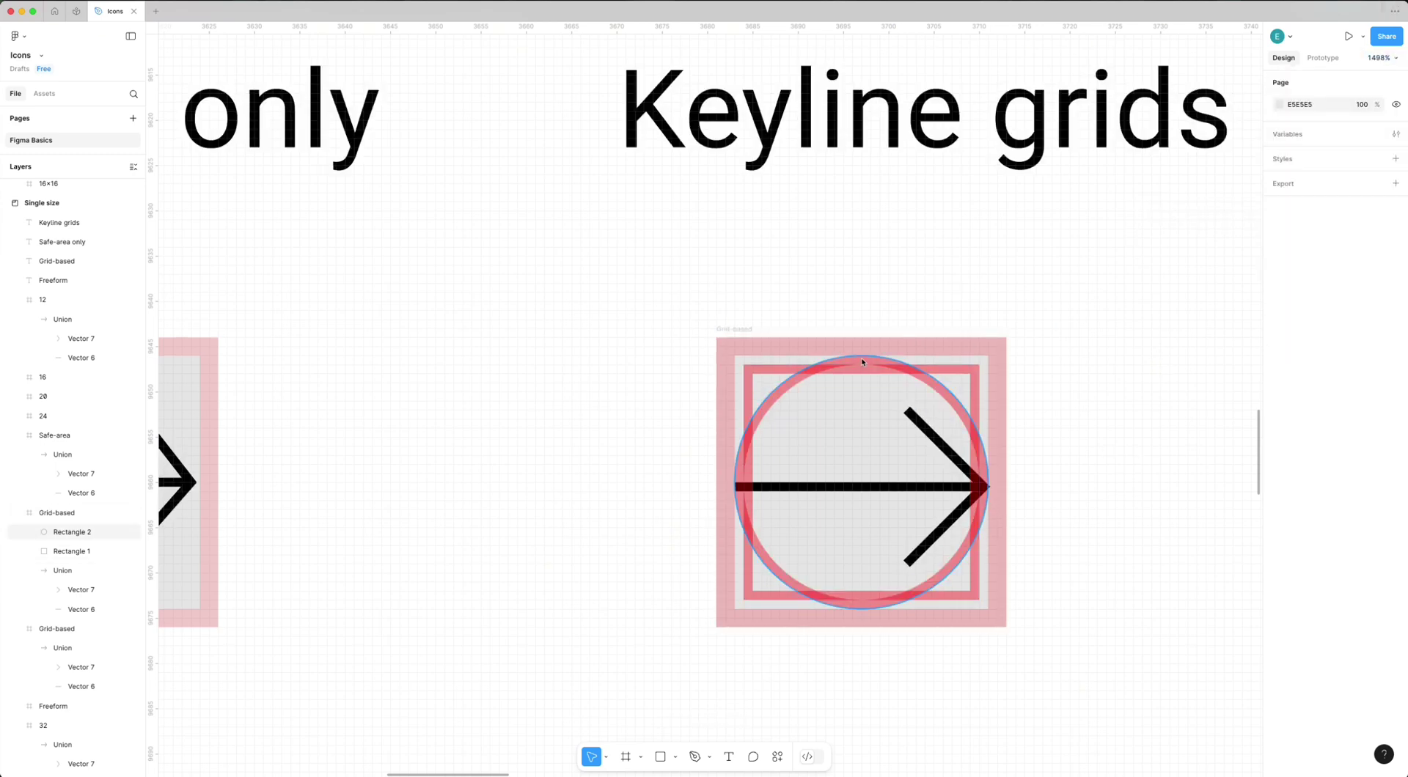
Try to enlarge the square keyline so that it fills the whole area inside the safe-area border.
left_click(783, 370)
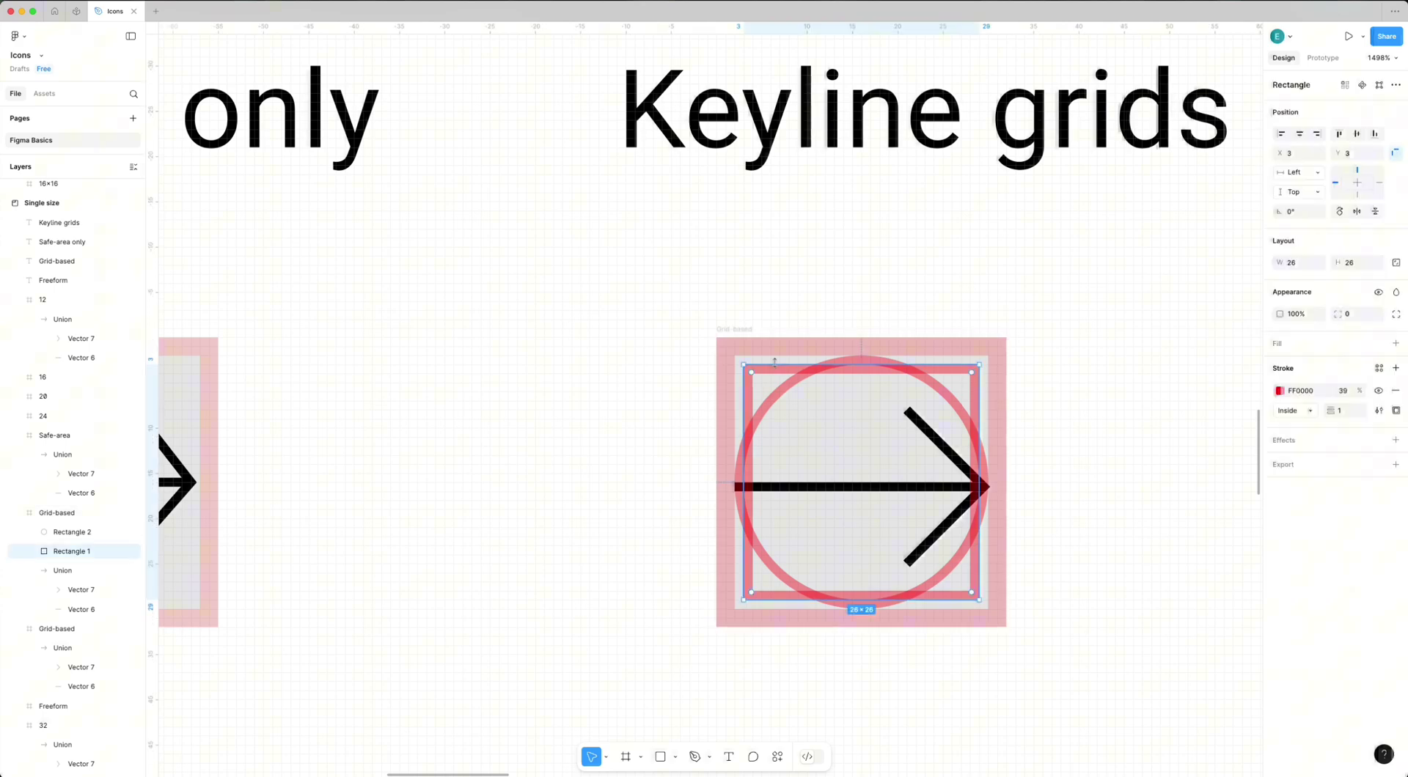
left_click_drag(980, 364, 988, 356)
left_click(874, 415)
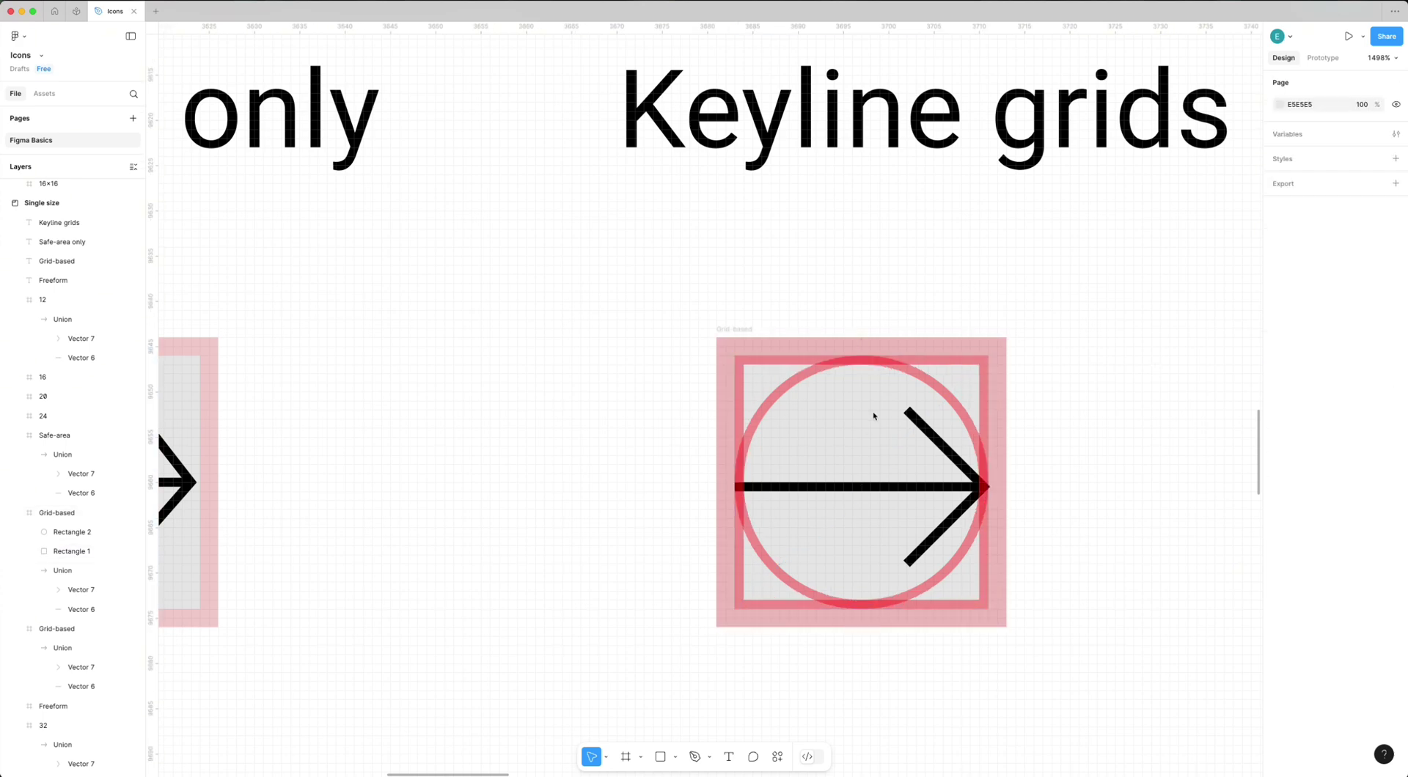
key("super+z")
key("super+z")
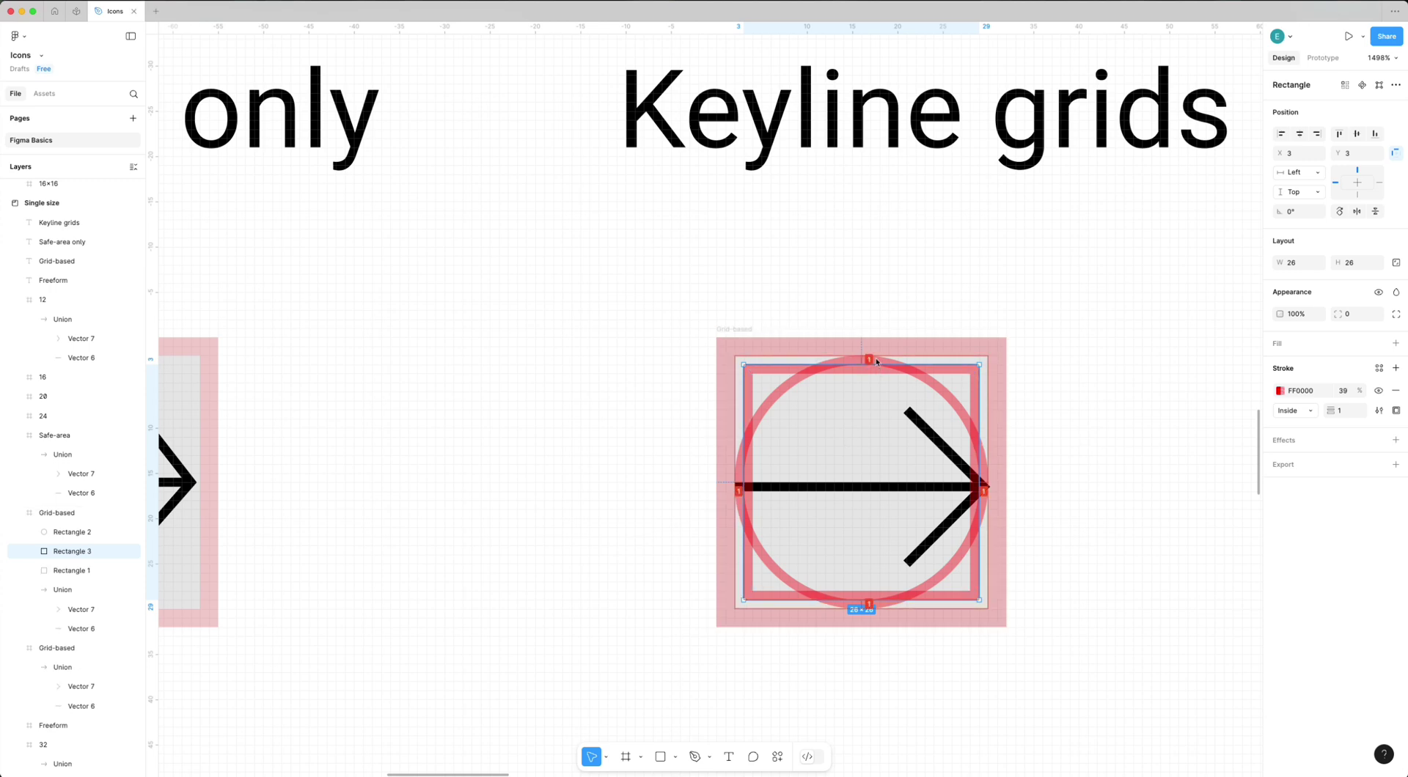
Resize copies of the square keyline into a centred 14 × 28 portrait rectangle and a centred 28 × 14 landscape rectangle.
left_click_drag(872, 364, 871, 356)
left_click_drag(979, 451, 925, 455)
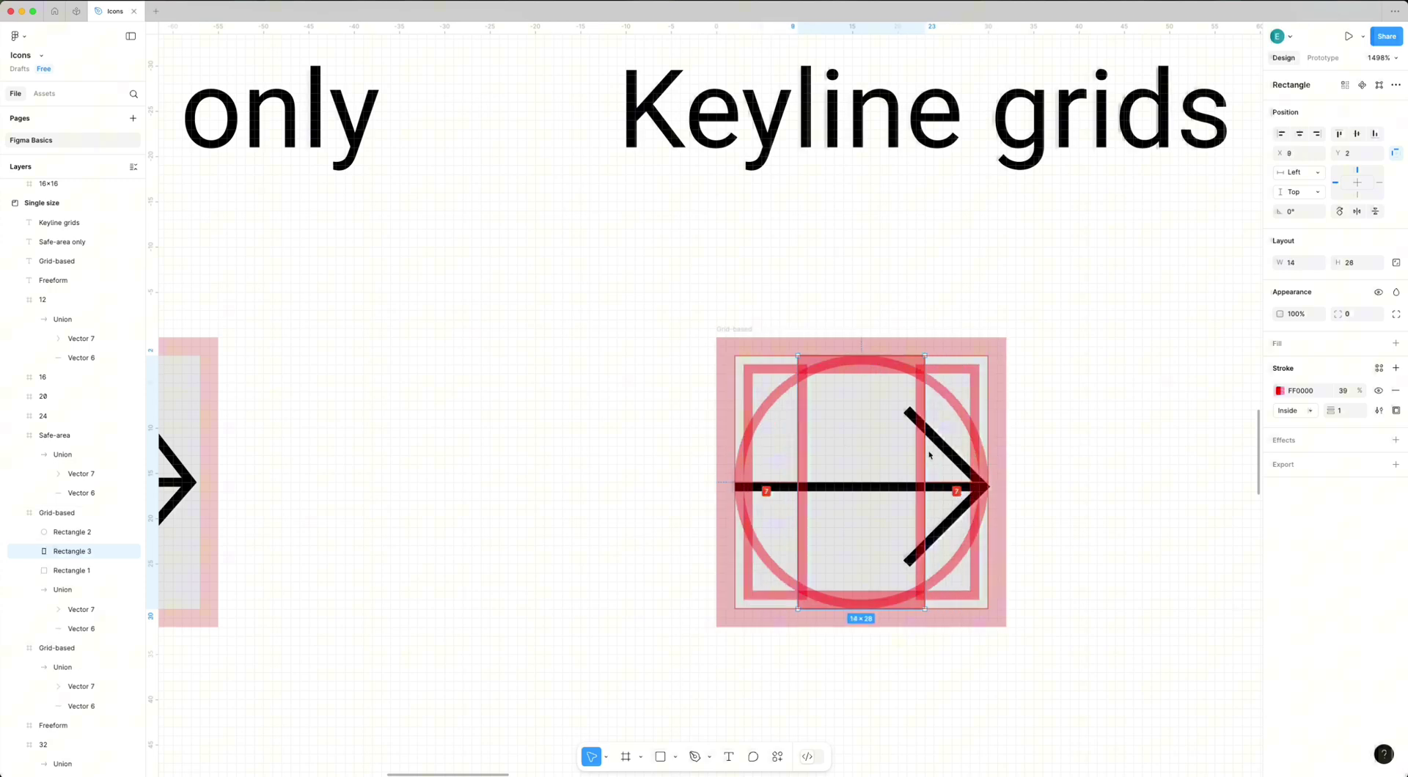
left_click(974, 388)
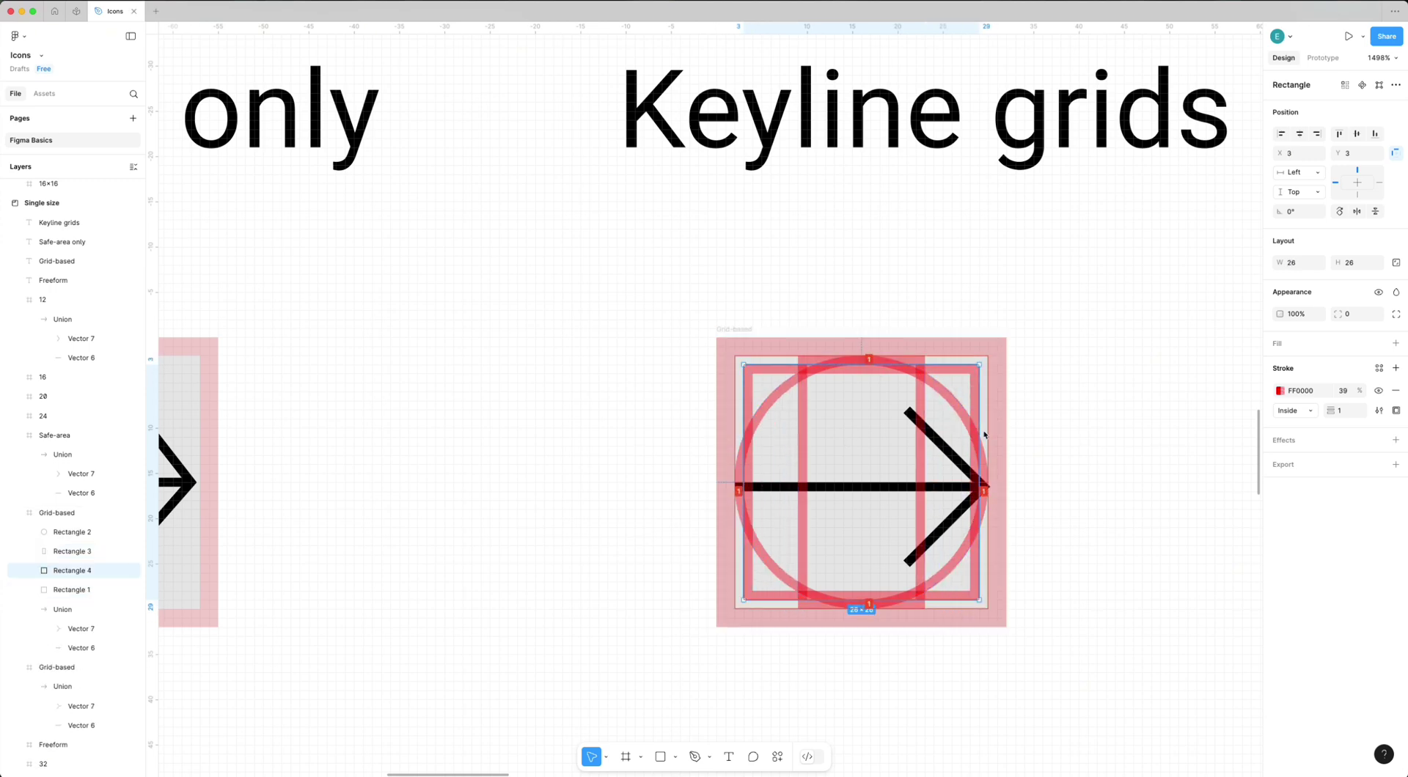
left_click_drag(883, 366, 880, 422)
left_click(1048, 445)
Group the four keyline shapes in the frame below the Keyline grids label and lock the group.
scroll(1048, 446, "down", 5)
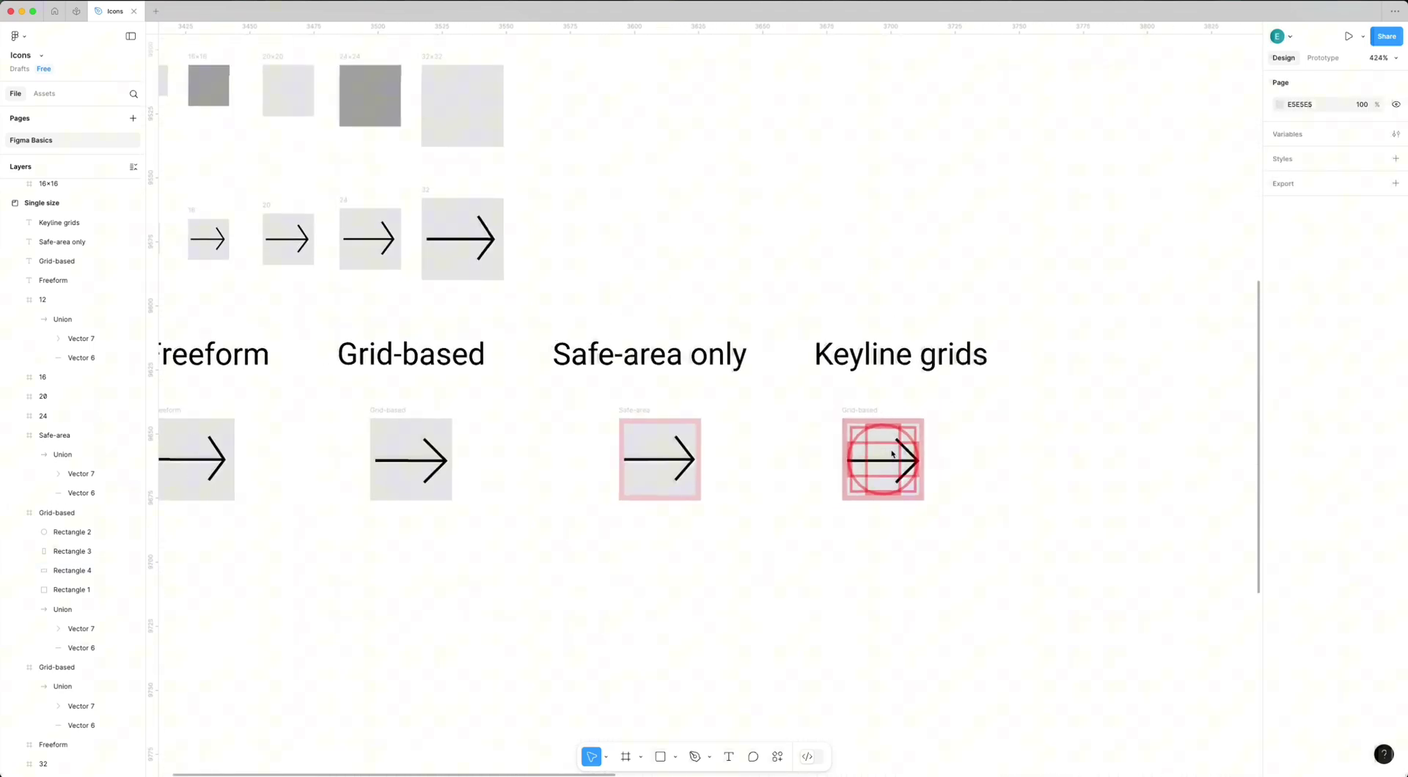
scroll(821, 455, "up", 8)
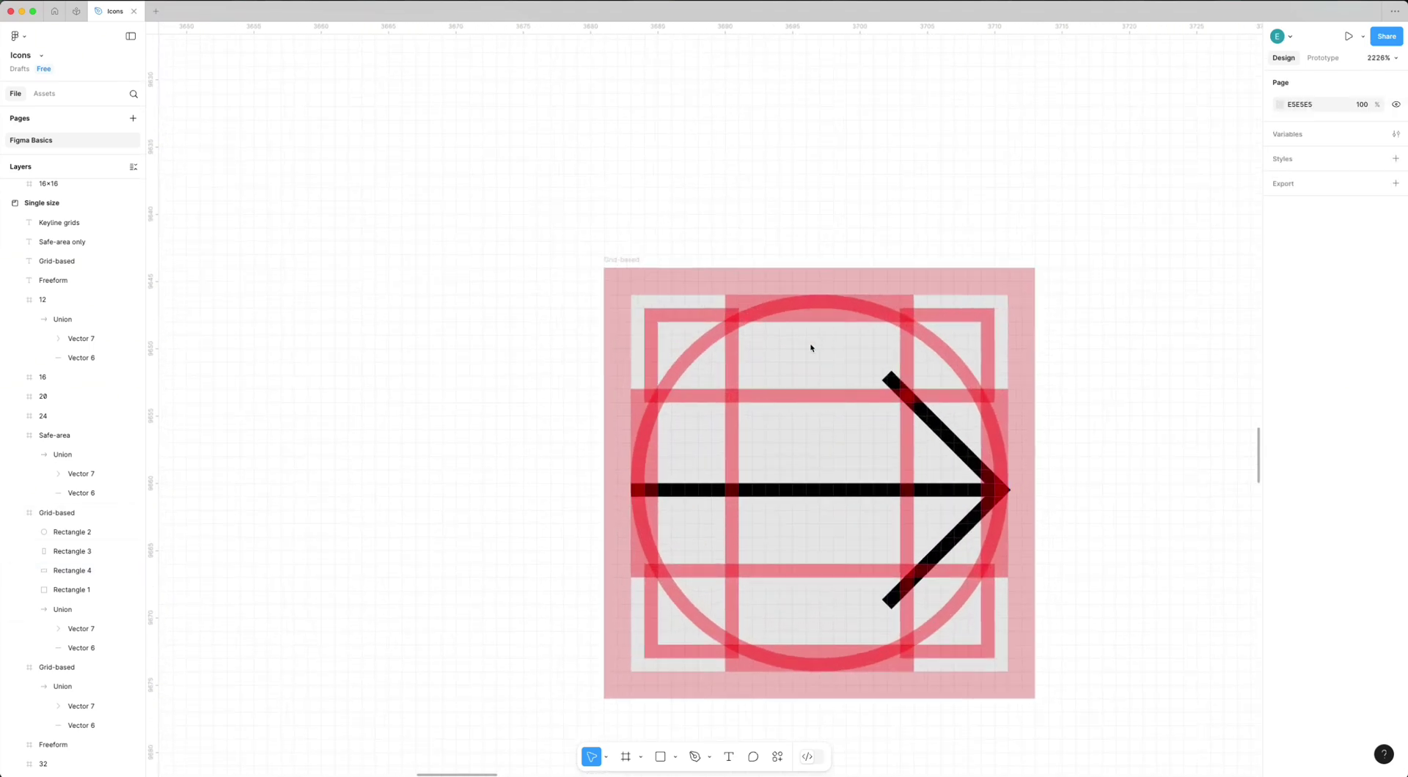
scroll(762, 393, "down", 5)
scroll(822, 420, "up", 4)
left_click(63, 532)
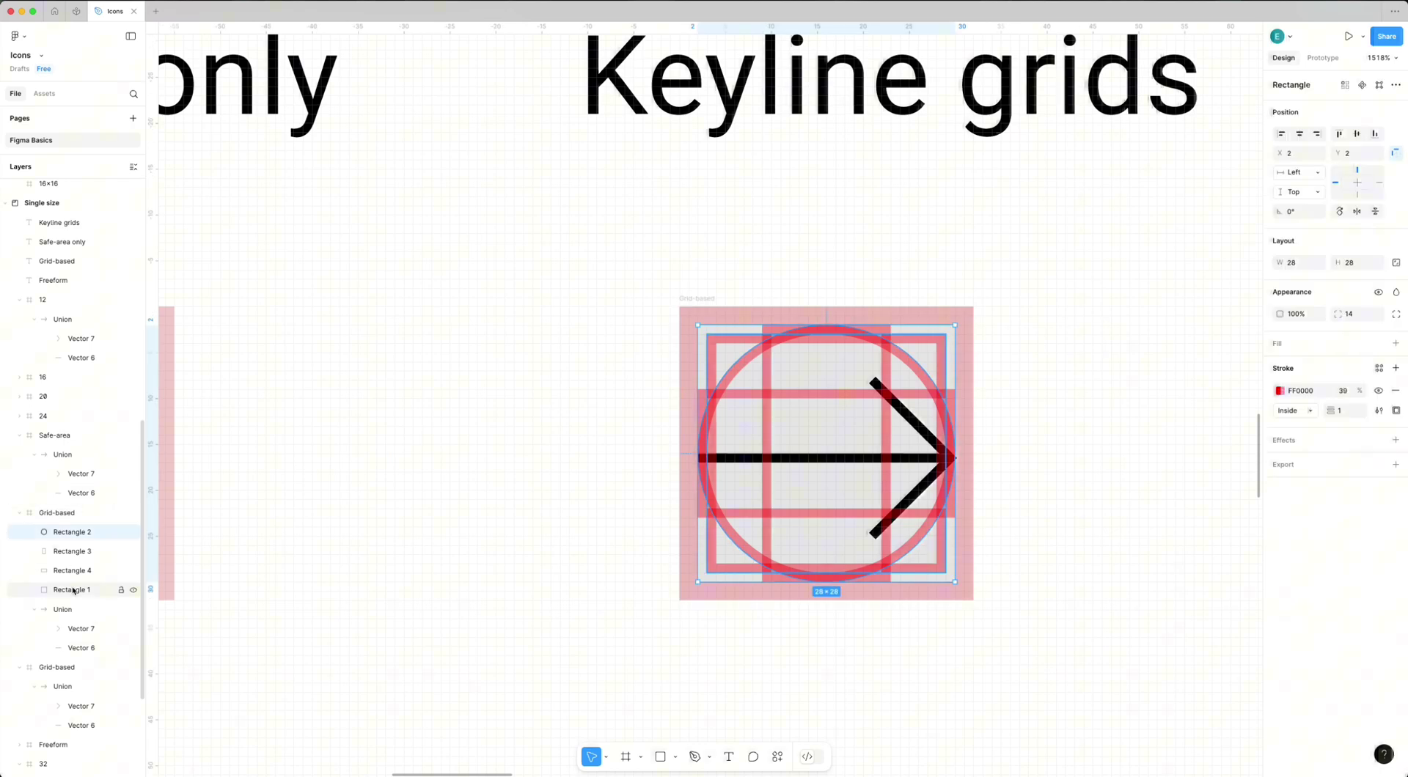
left_click(71, 589, "shift")
key("super+g")
left_click(121, 532)
left_click(386, 491)
Shorten the upper arm of the keyline-grid arrowhead by moving its end point to X 22, Y 9.
scroll(935, 458, "up", 4)
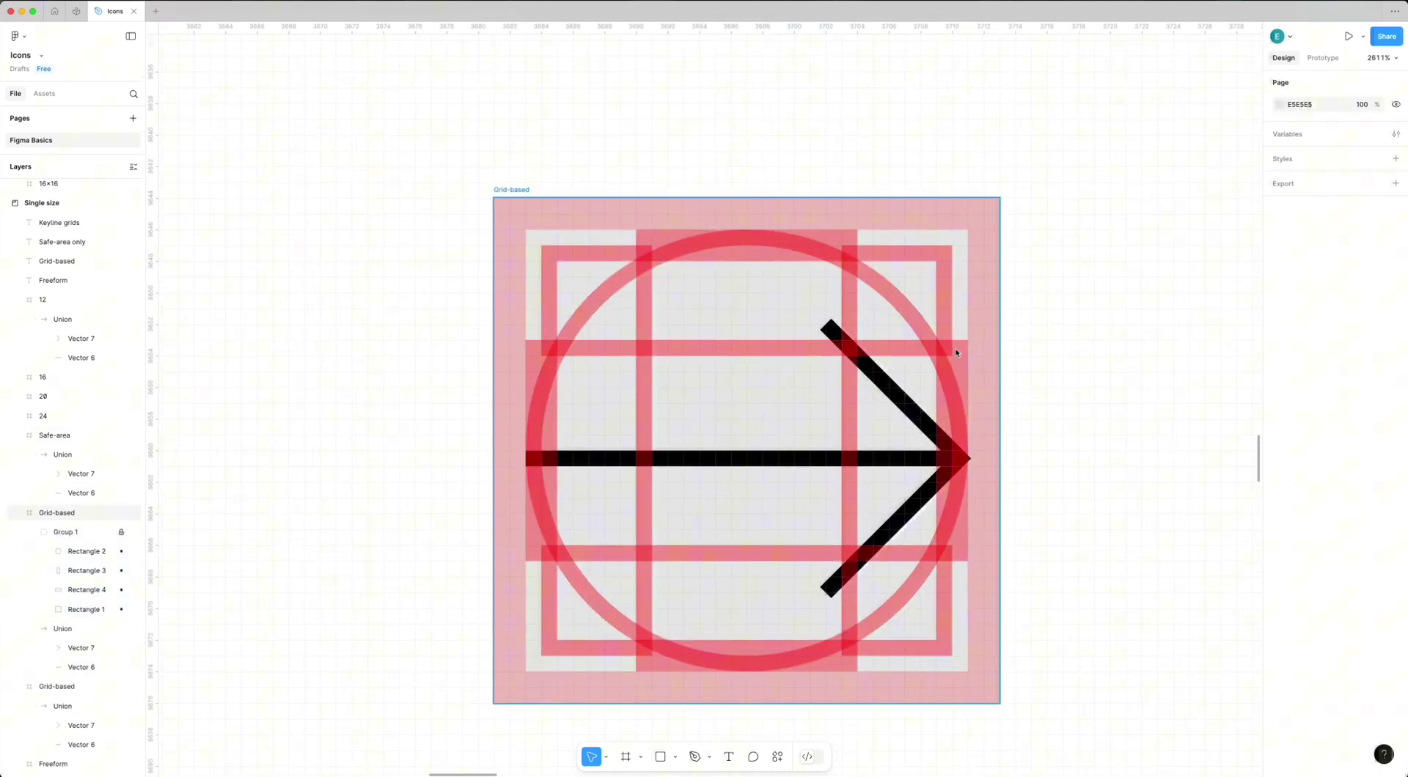
double_click(828, 327)
scroll(826, 327, "up", 3)
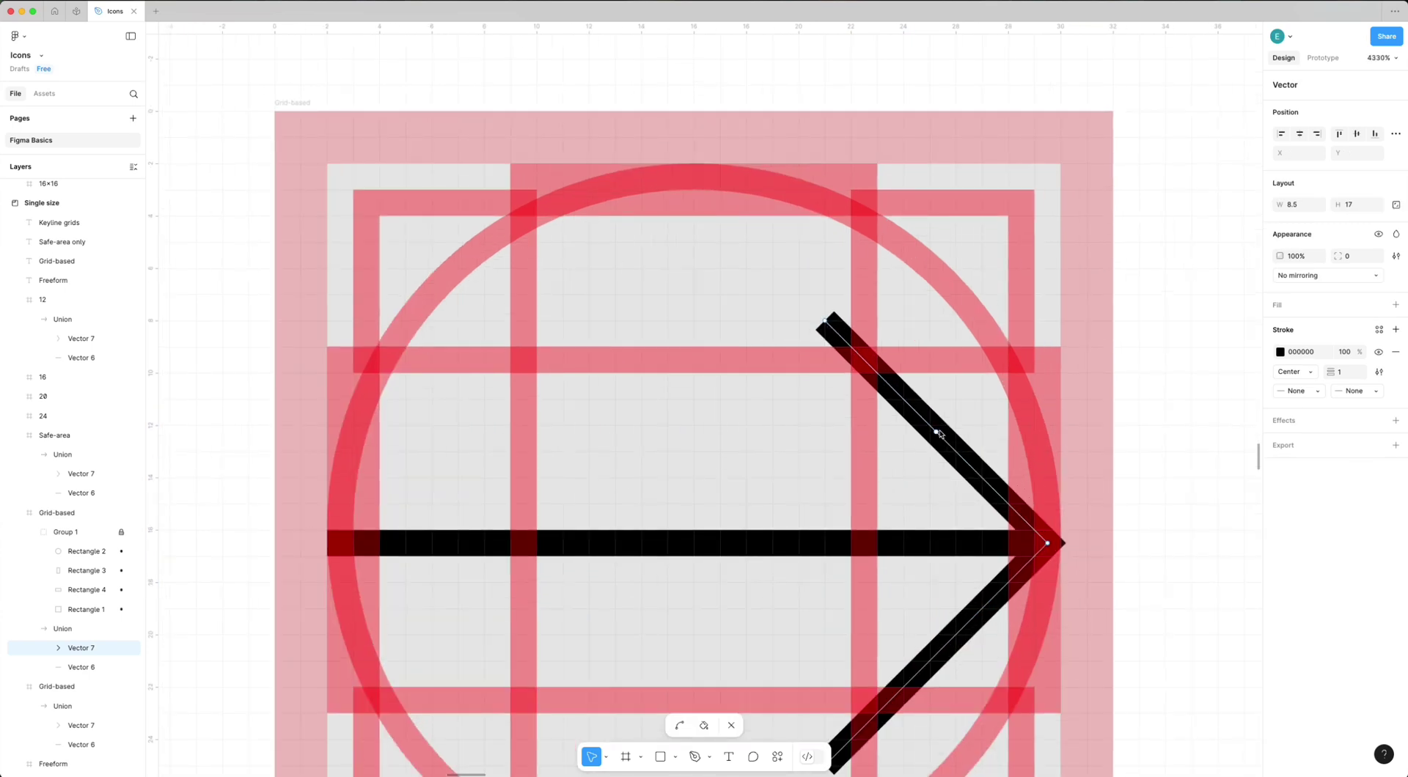
left_click(853, 349)
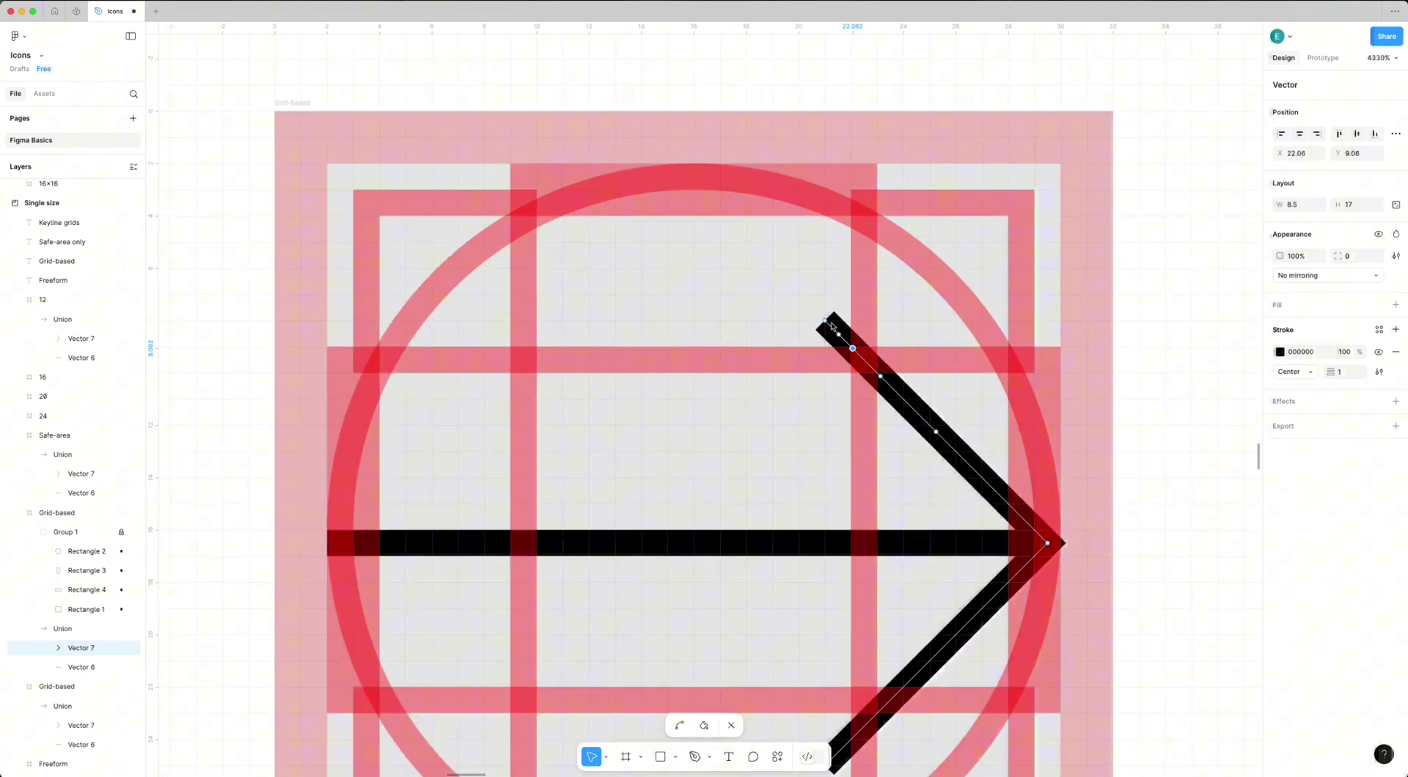
key("super+z")
key("super+z")
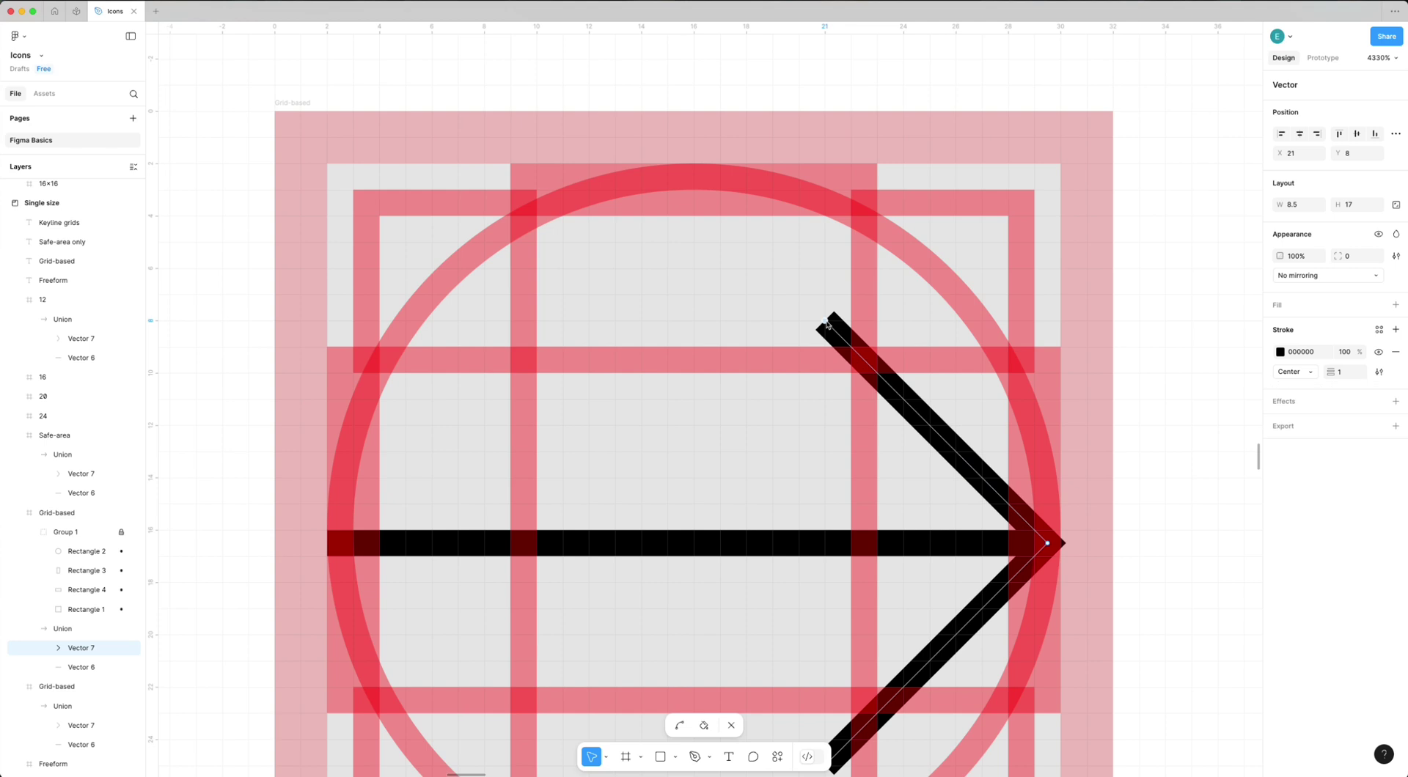
left_click_drag(828, 325, 853, 349)
scroll(855, 402, "down", 5)
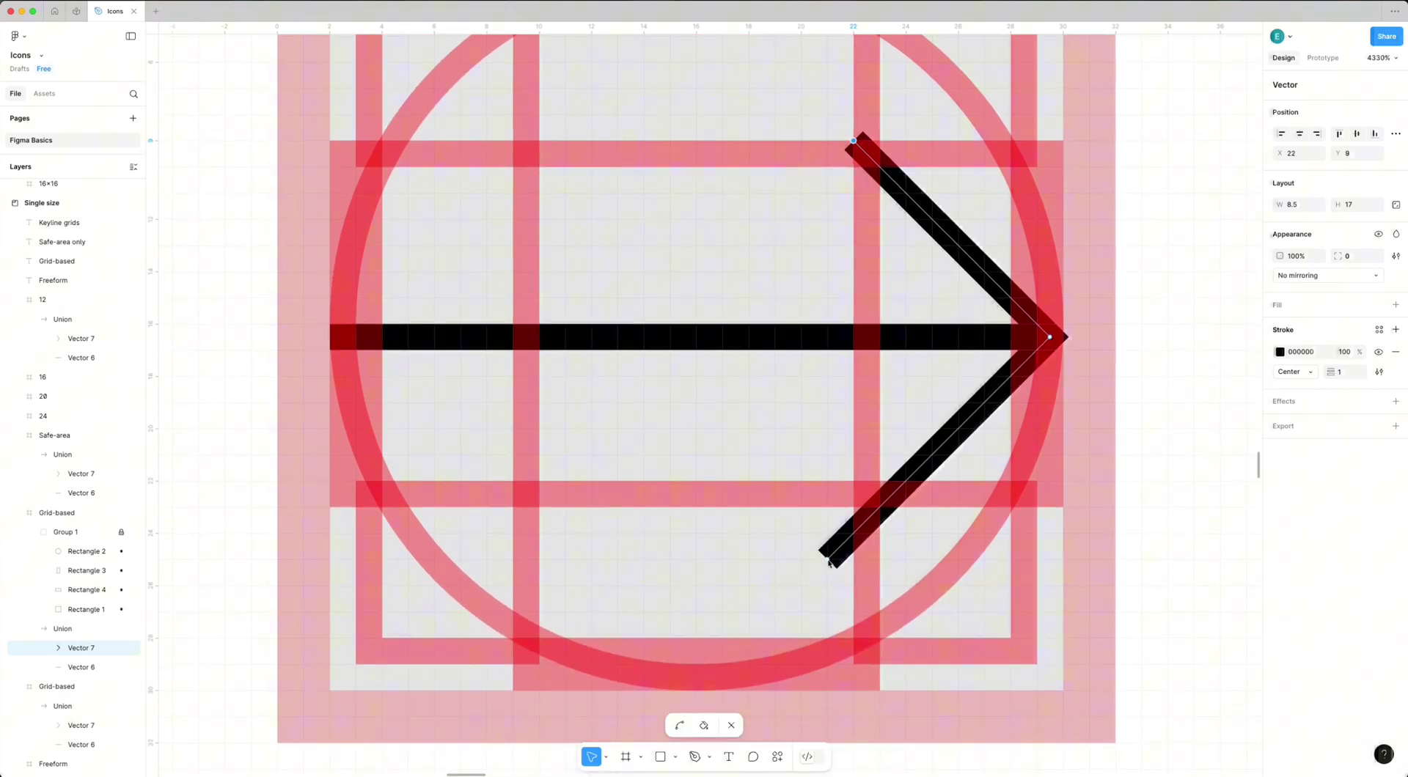
Try to centre the arrow union vertically within the keyline-grid frame.
left_click(829, 561)
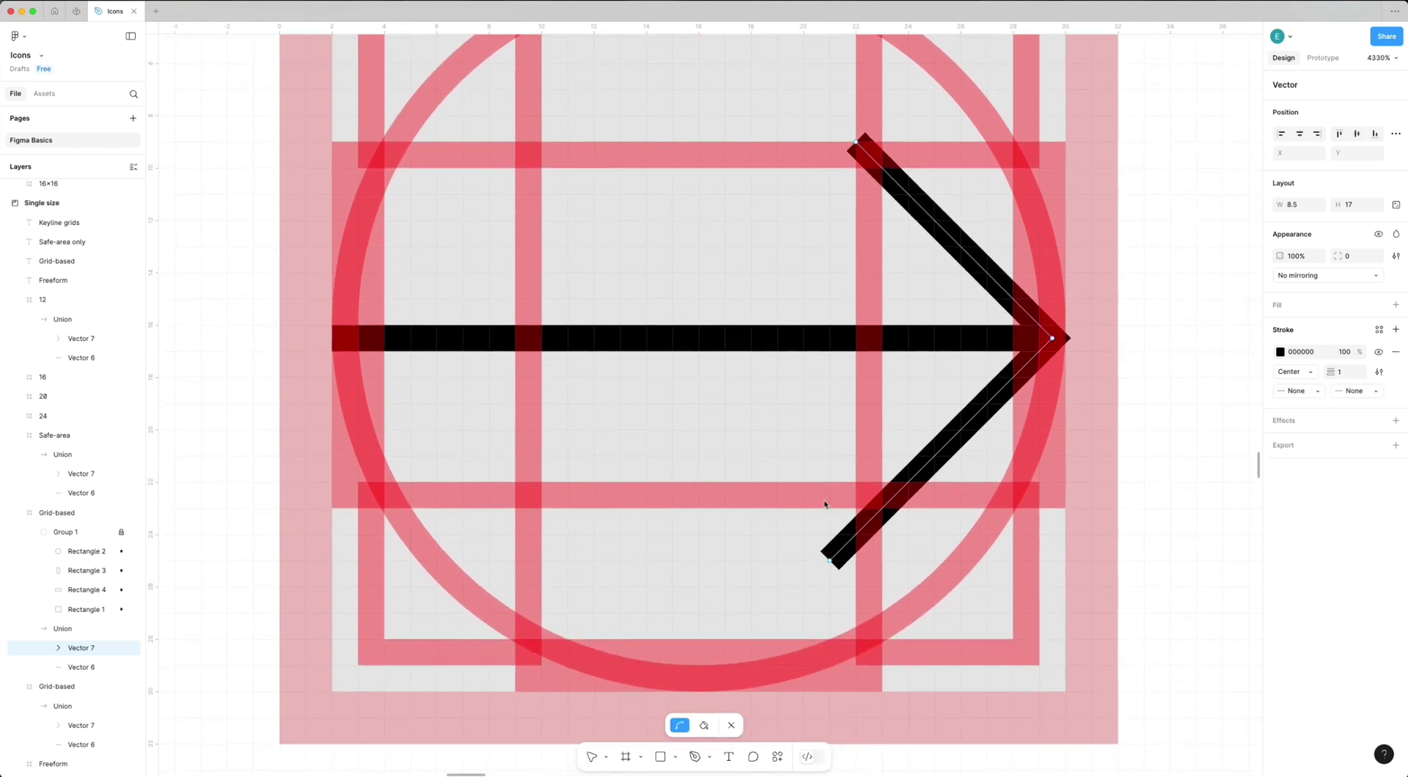
scroll(824, 505, "down", 5)
left_click(86, 590)
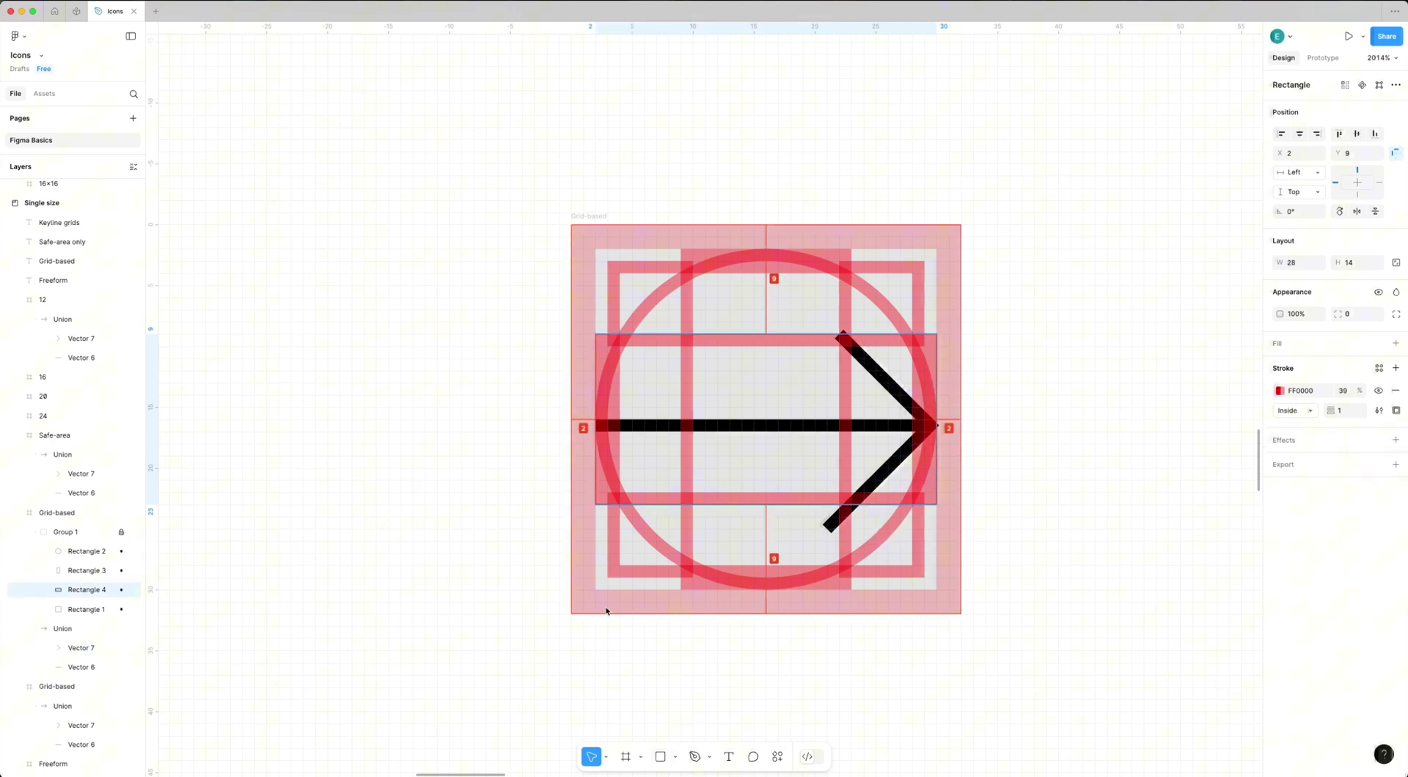
left_click(80, 667)
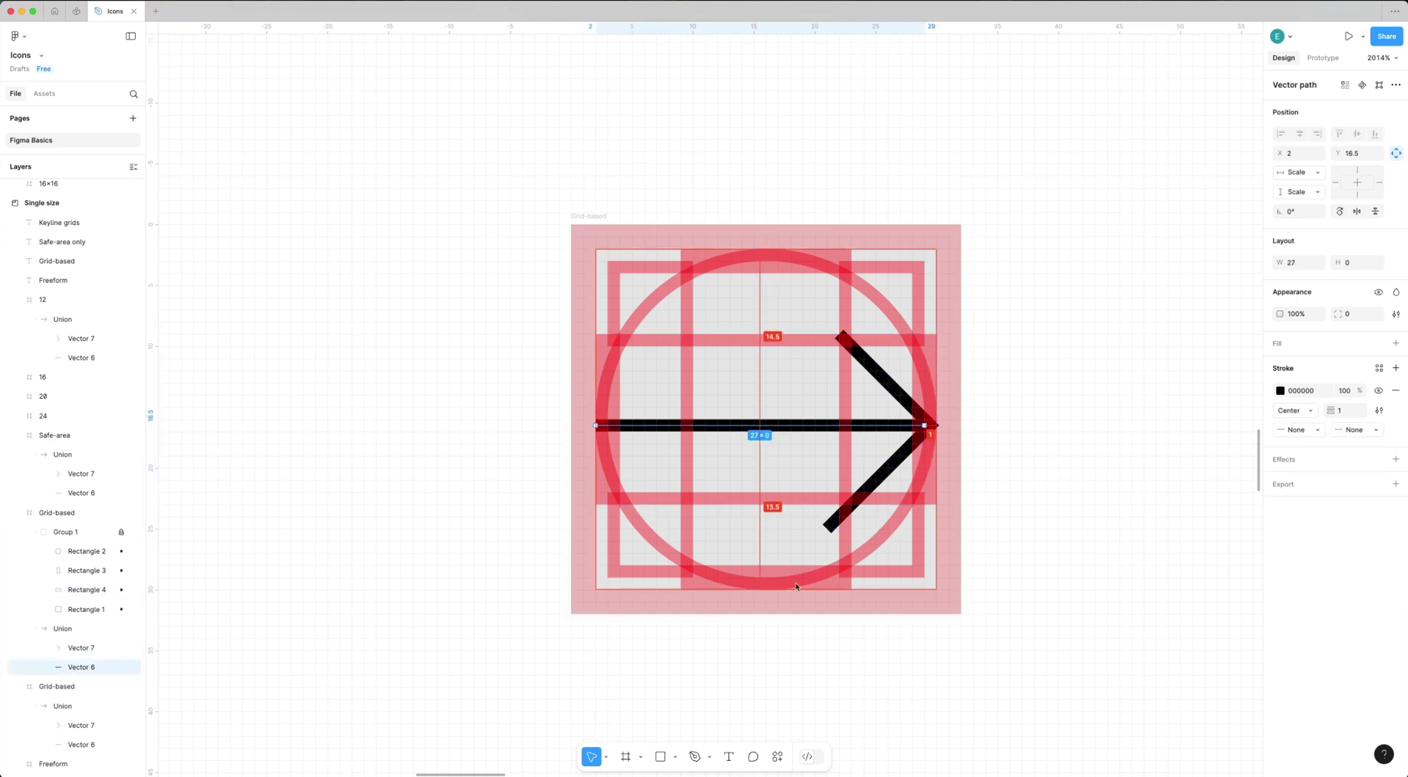
left_click(70, 629)
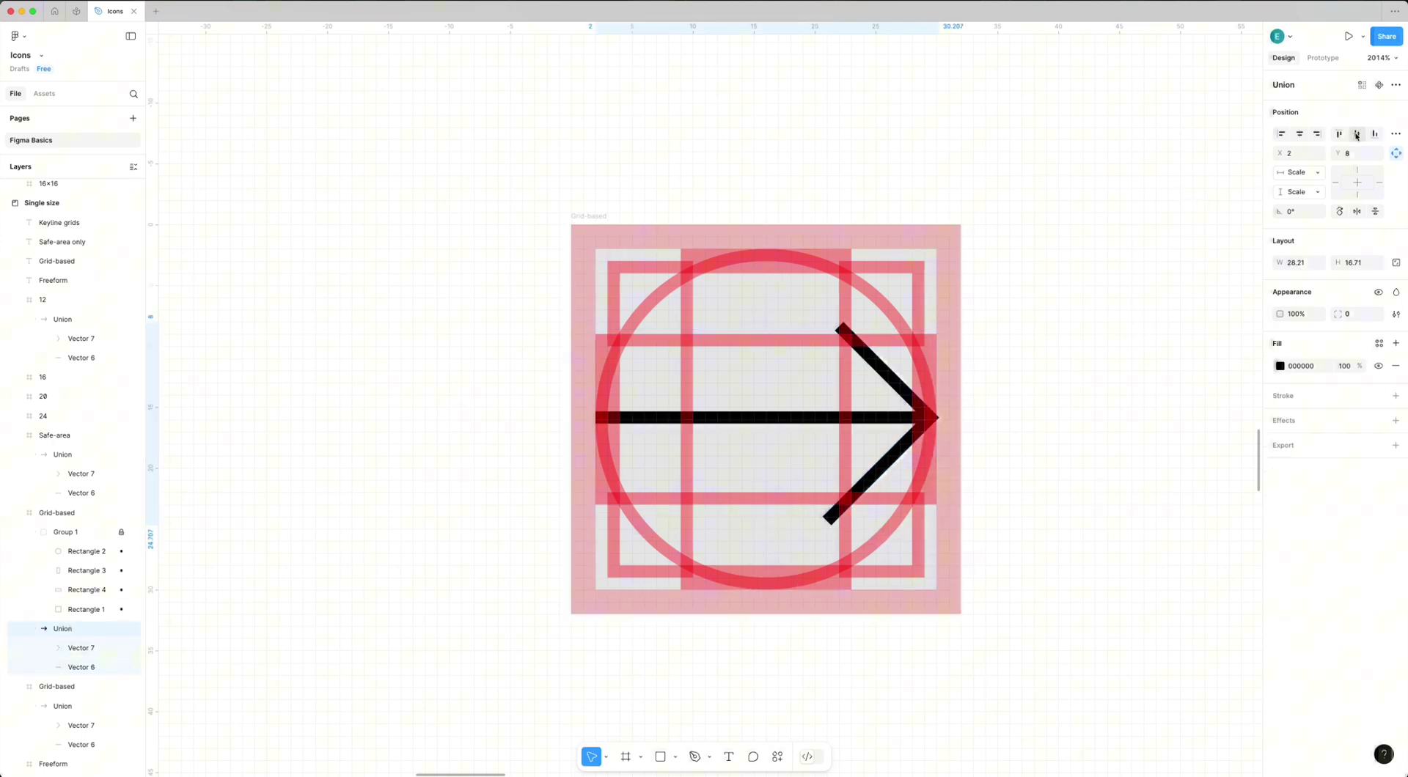
scroll(749, 450, "up", 3)
left_click(779, 408)
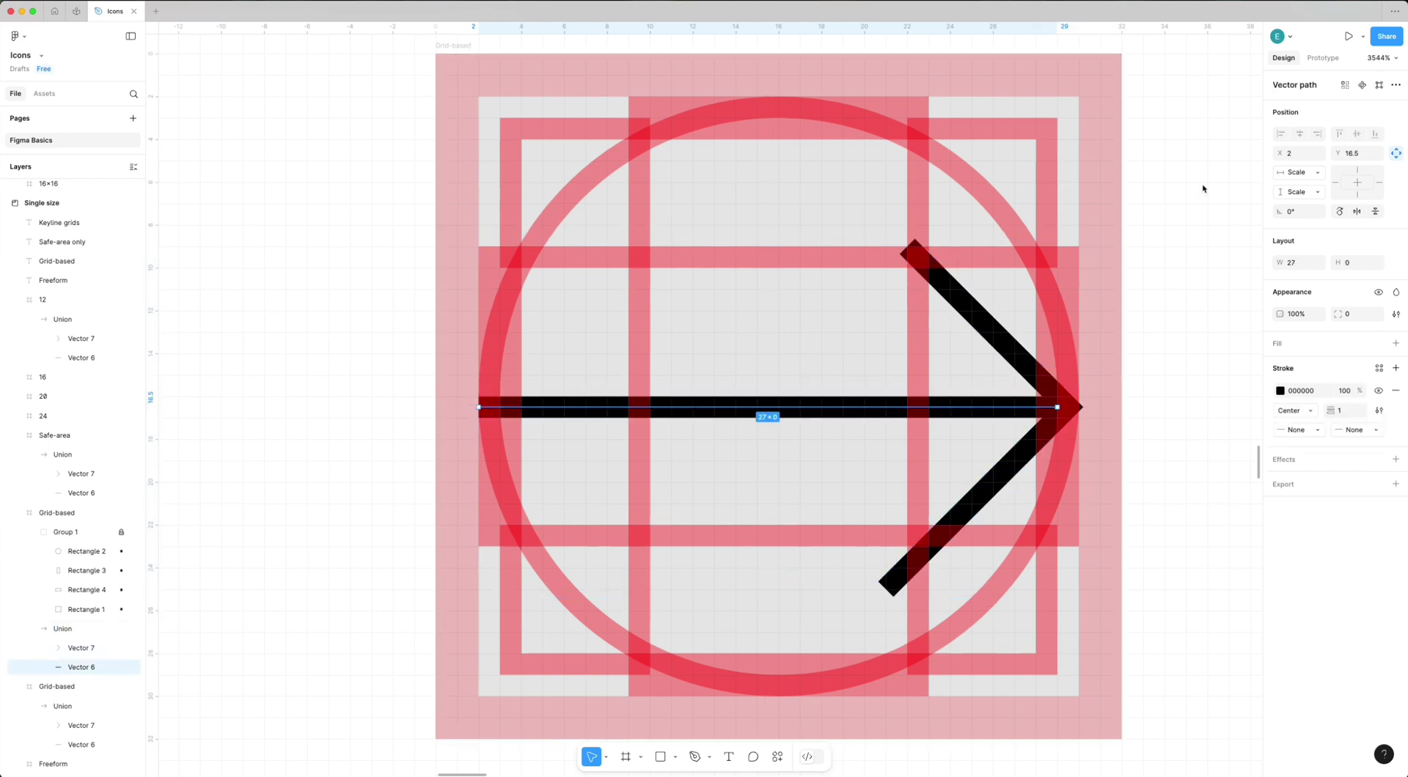
Shorten the arrowhead's lower arm by moving its end point onto the keyline, at about X 22.5, Y 23.5.
left_click(892, 589)
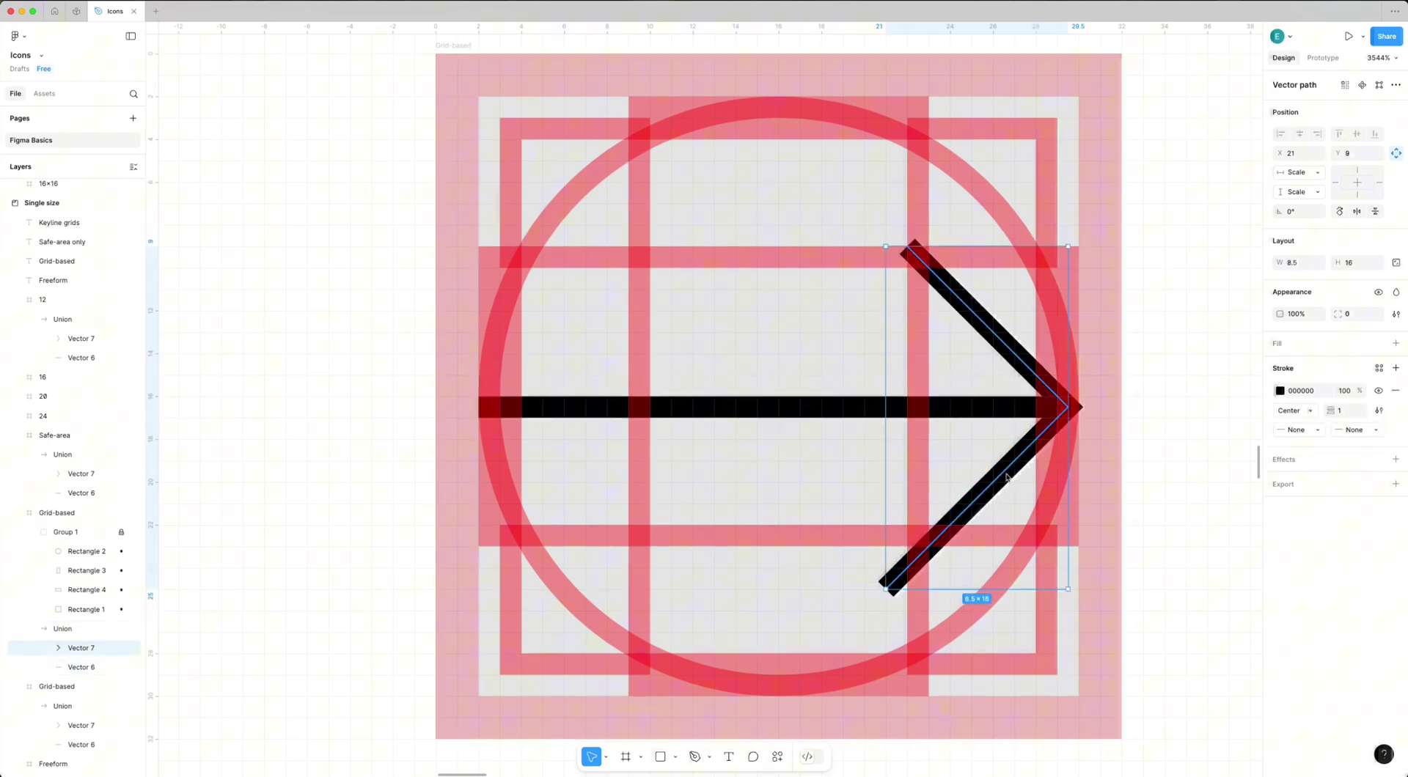
double_click(893, 589)
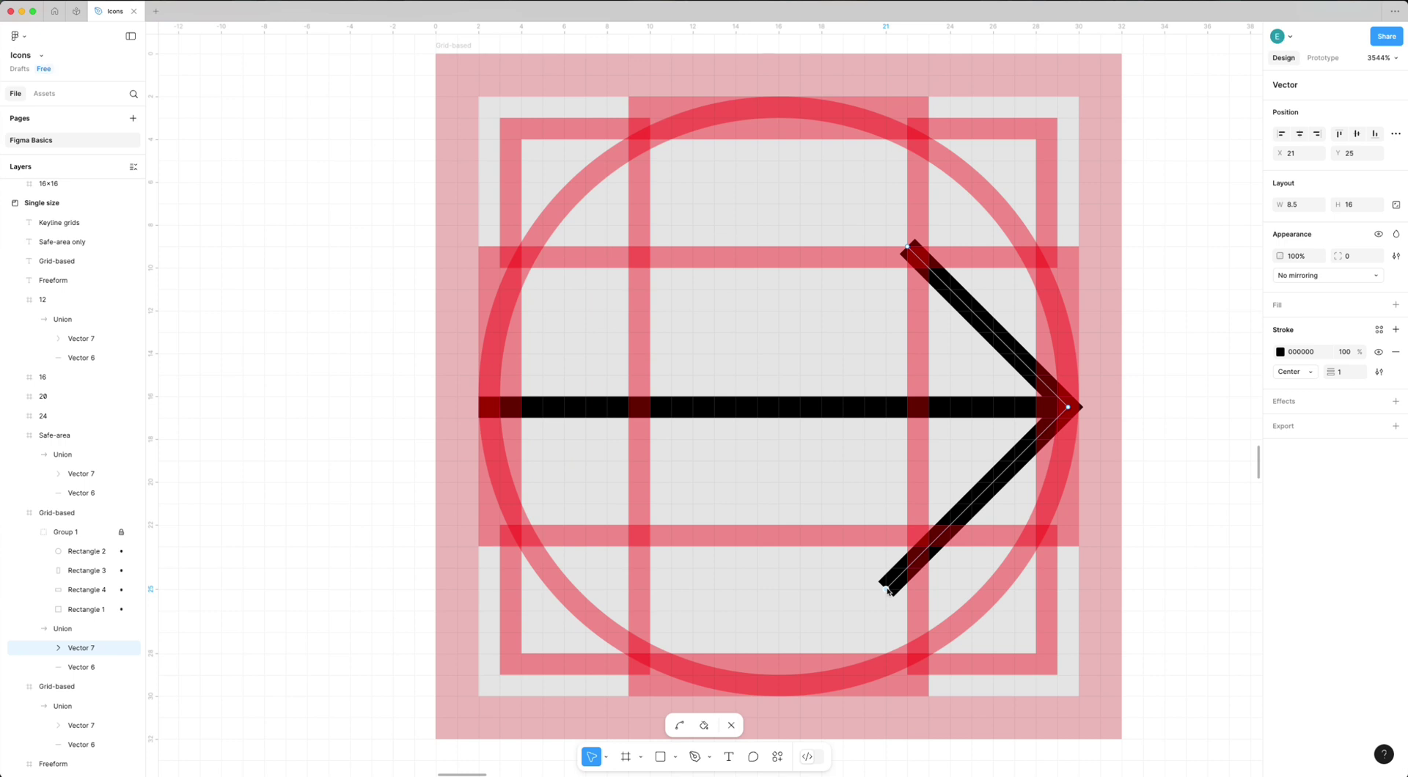
mouse_move(907, 569)
left_mouse_down()
mouse_move(886, 589)
mouse_move(909, 568)
left_mouse_up()
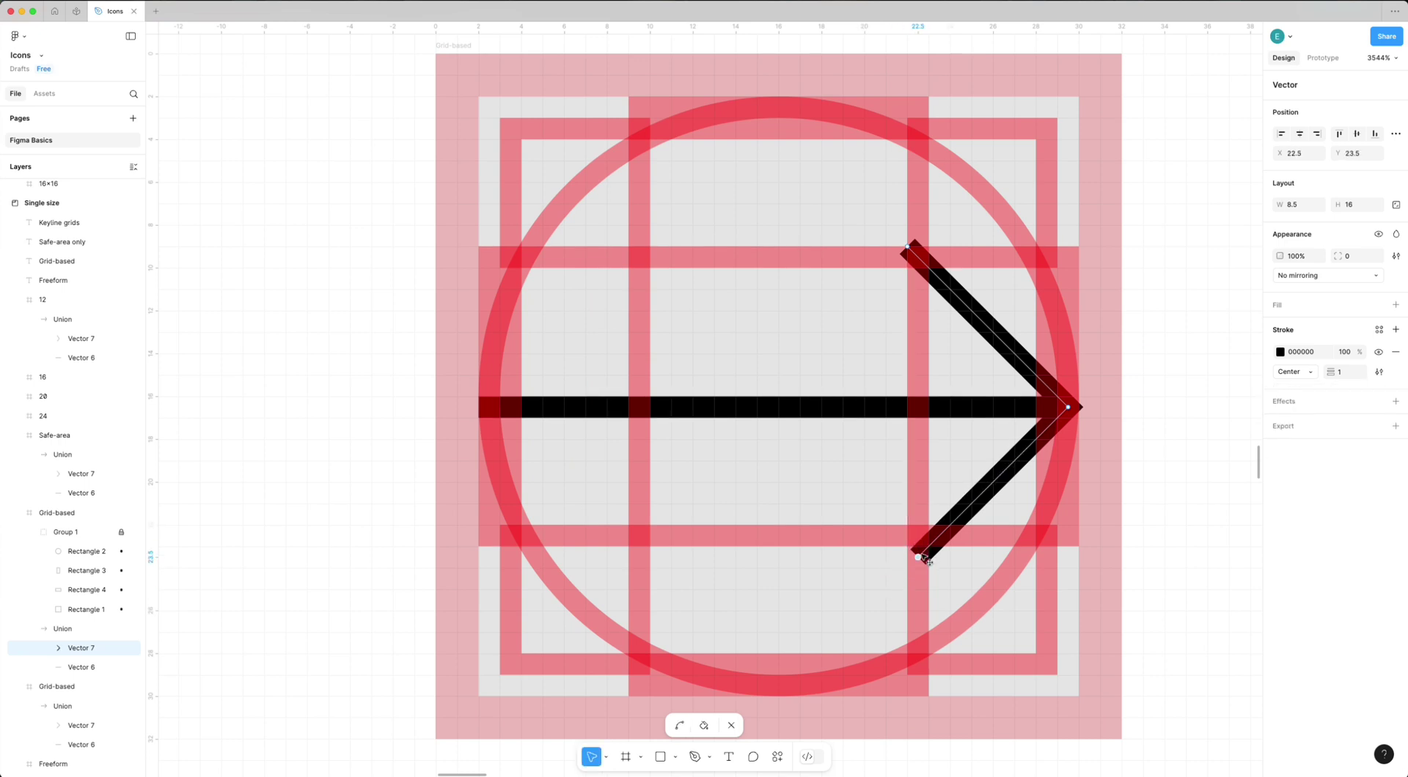
key("Escape")
key("Escape")
Copy the Freeform, Grid-based, Safe-area only and Keyline grids labels from the Single size frame into the Mannually sized frame.
scroll(949, 539, "down", 3)
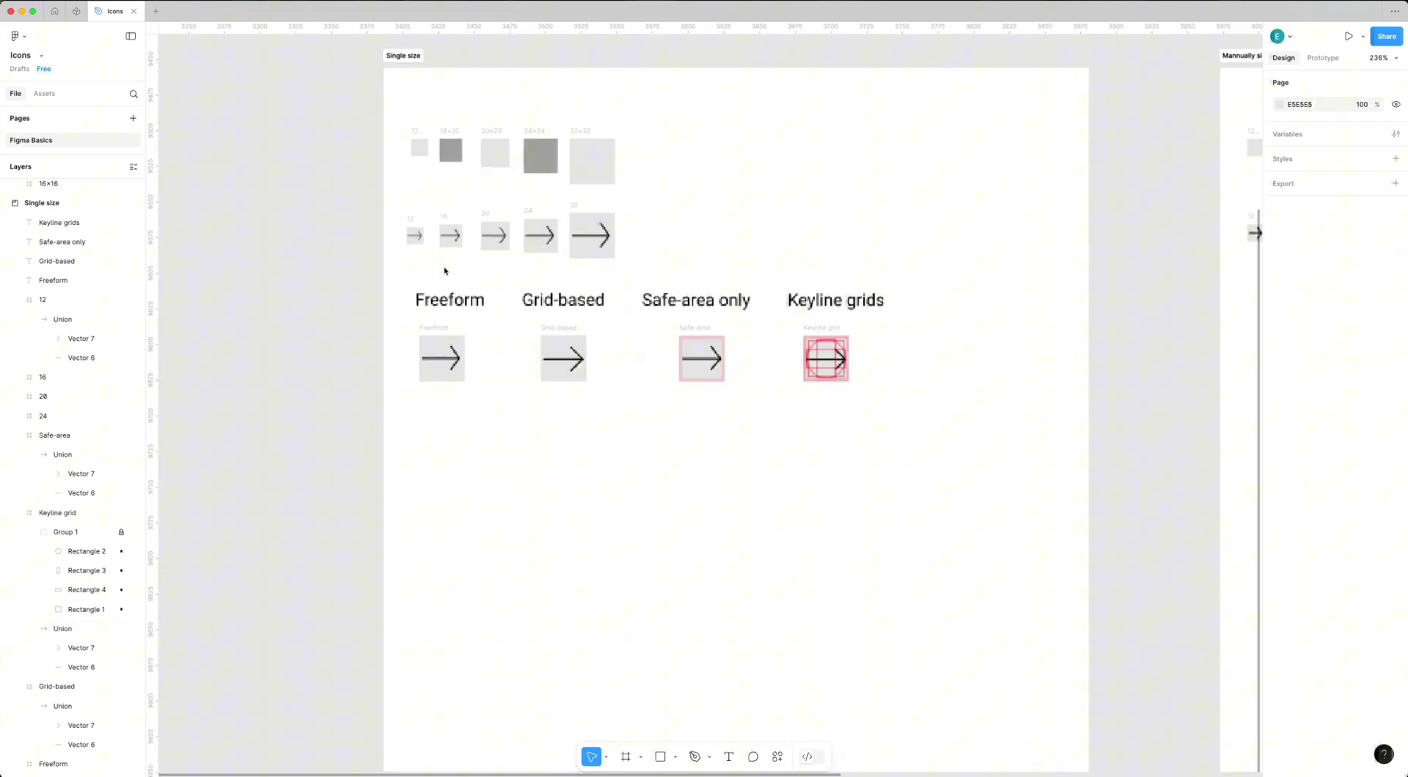
left_click_drag(444, 271, 843, 297)
key("super+c")
key("Escape")
scroll(707, 41, "right", 7)
left_click(715, 78)
key("super+v")
key("Escape")
Duplicate the blank size frames from 32×32 down to 12×12 into a column beneath the Freeform label of the Mannually sized frame.
scroll(487, 317, "left", 4)
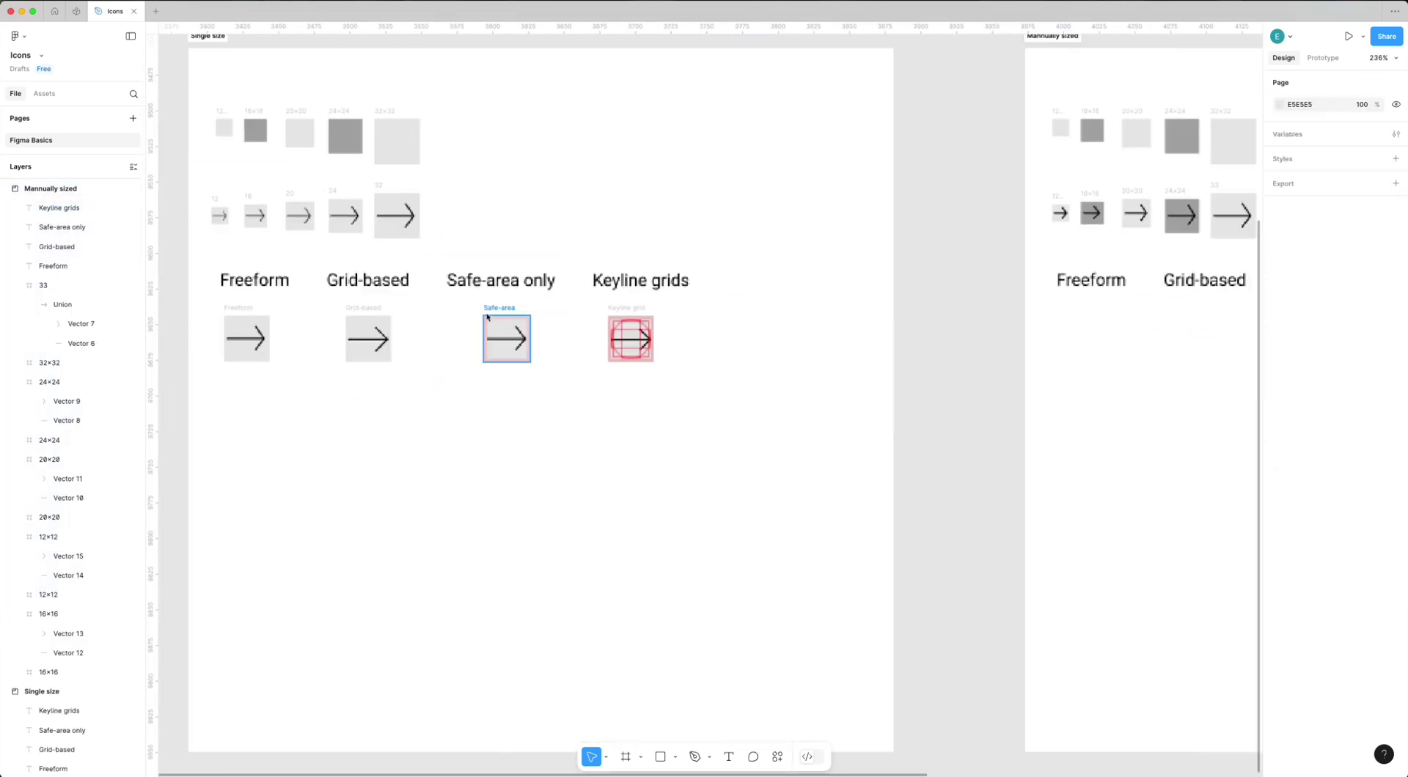
scroll(487, 317, "right", 7)
left_click(644, 194)
left_click(646, 126)
left_click_drag(645, 126, 487, 324, "alt")
left_click_drag(602, 131, 490, 397, "alt")
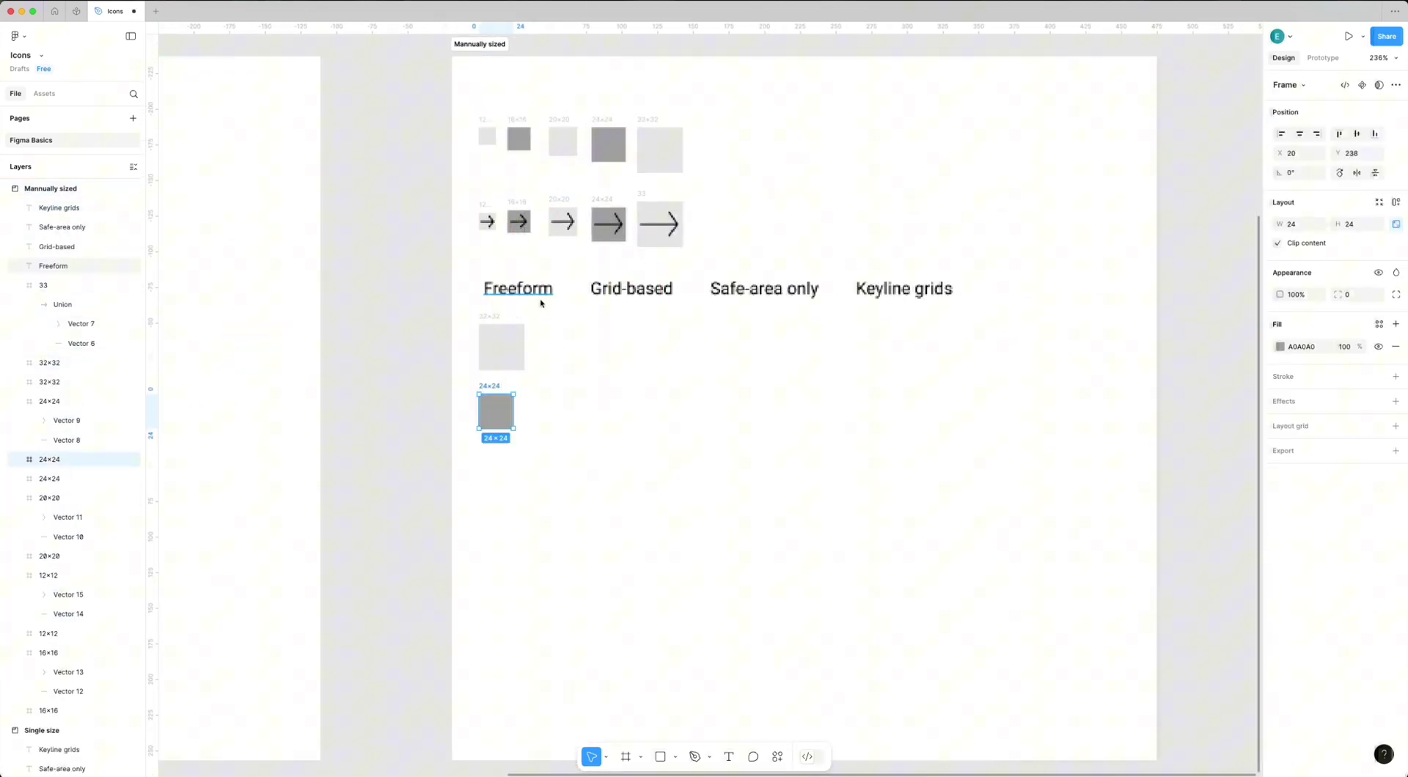
left_click_drag(563, 141, 493, 467)
left_click_drag(519, 139, 489, 556)
Duplicate the column of blank size frames beneath the Grid-based, Safe-area only and Keyline grids labels.
left_click_drag(430, 307, 533, 592)
left_click_drag(500, 347, 621, 346, "alt")
mouse_move(616, 462)
left_mouse_down("alt")
mouse_move(736, 452)
mouse_move(738, 472)
mouse_move(881, 472)
left_mouse_up("alt")
Give the five frames under Safe-area only a semi-transparent red inside stroke with a weight of 2.
left_click_drag(794, 642, 703, 307)
left_click(1396, 394)
left_click(1280, 417)
left_click(1339, 437)
type("2")
key("Return")
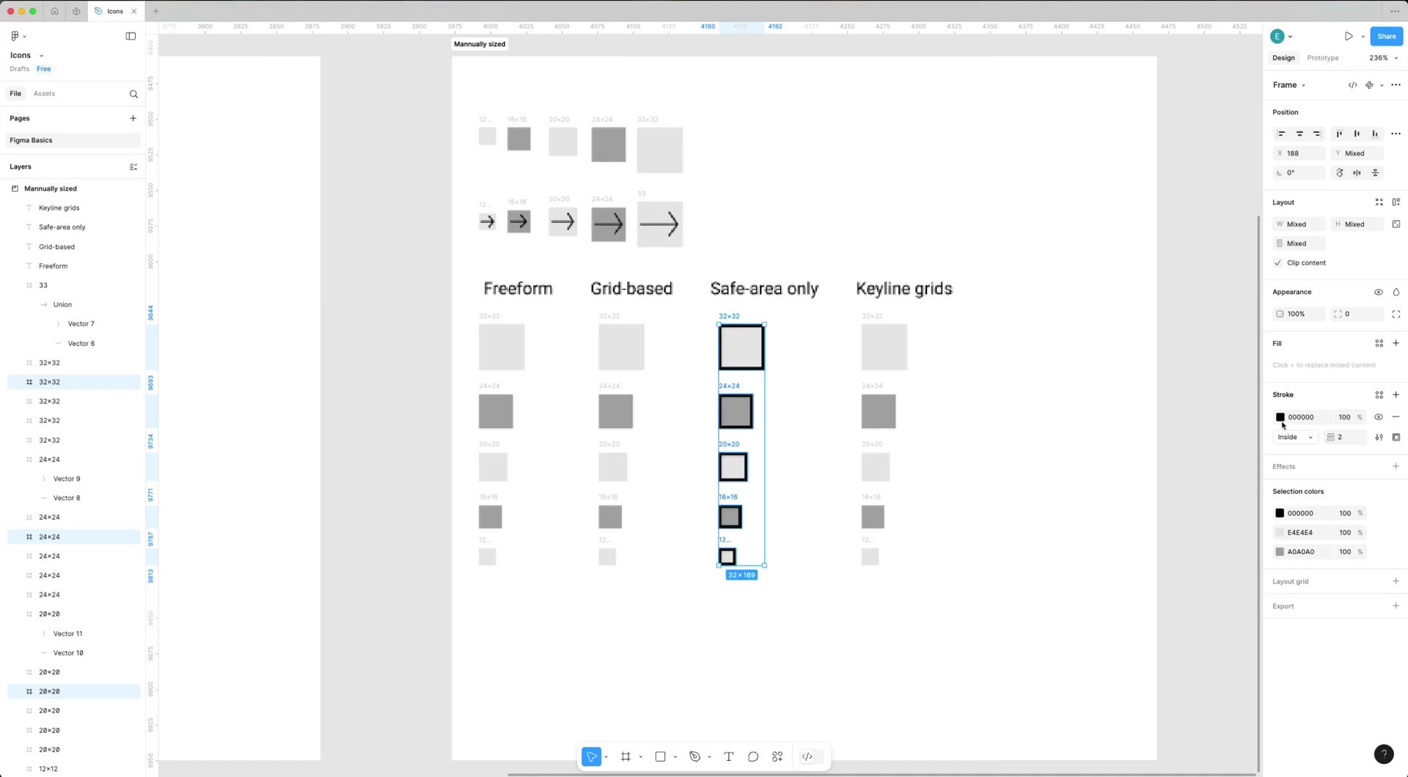
left_click(1281, 417)
left_click(1175, 692)
left_click_drag(1248, 620, 1180, 620)
left_click(978, 529)
Give the five frames under Keyline grids an inside stroke of weight 2 in FF0000 at 25% opacity.
scroll(927, 456, "up", 3)
left_click_drag(1018, 380, 989, 383)
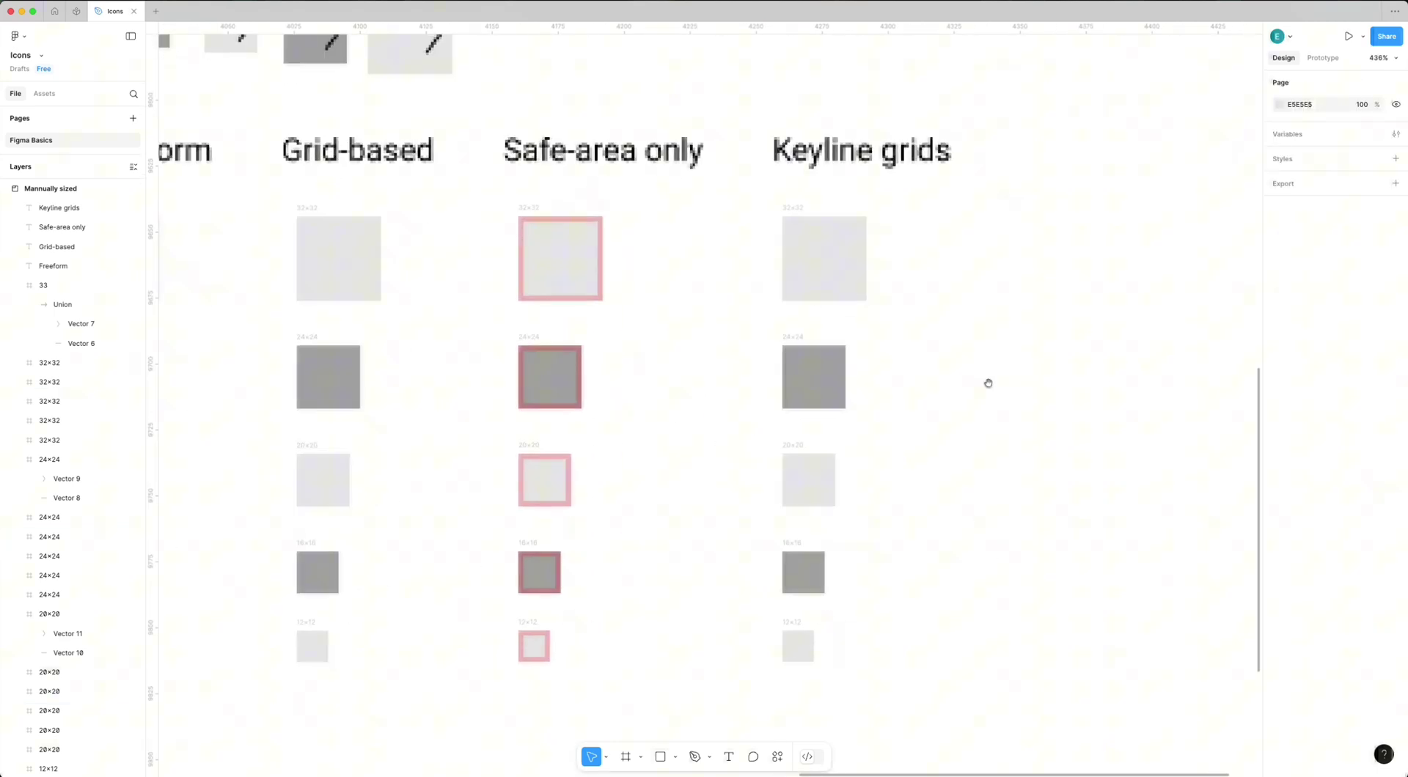
left_click_drag(950, 729, 770, 171)
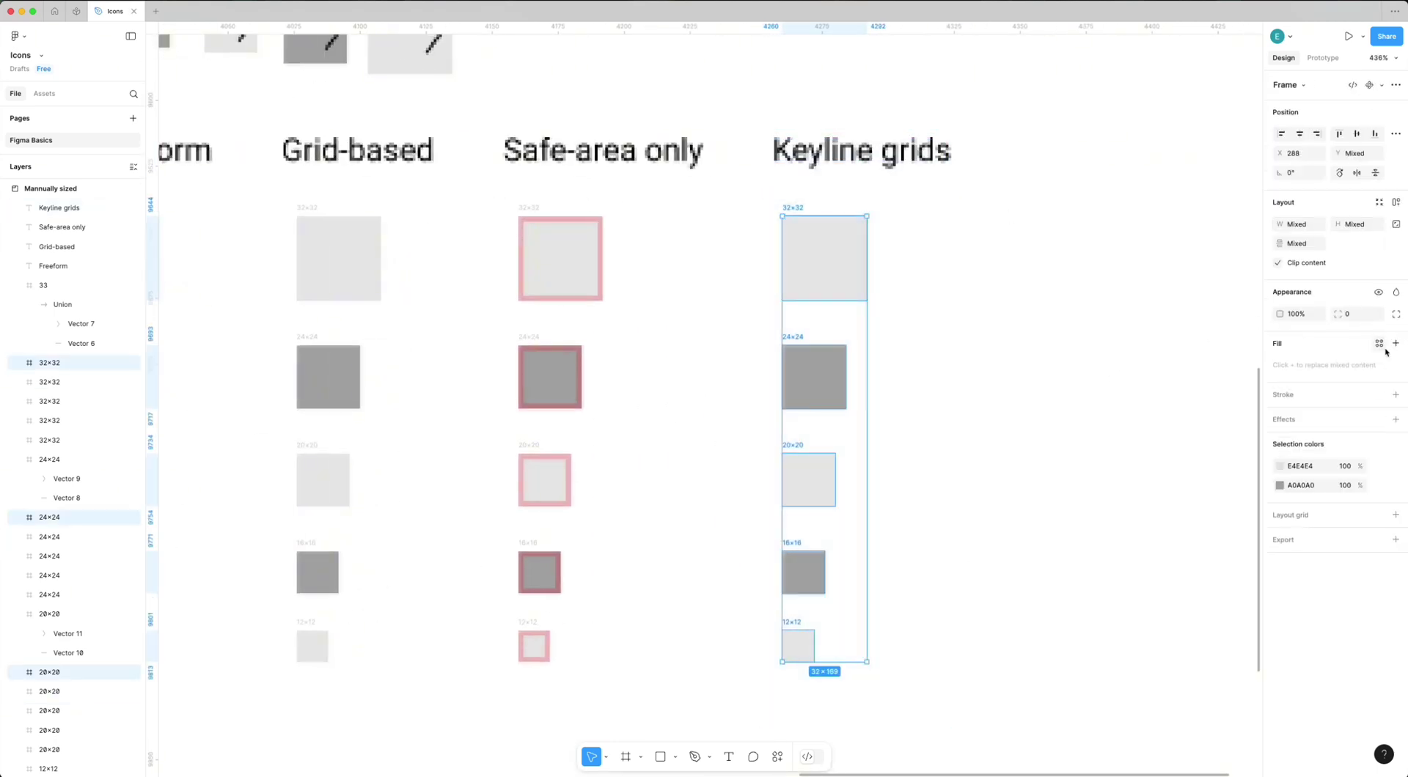
left_click(1396, 395)
left_click(1342, 437)
type("2")
key("Return")
left_click(1280, 417)
left_click_drag(1216, 484, 1239, 479)
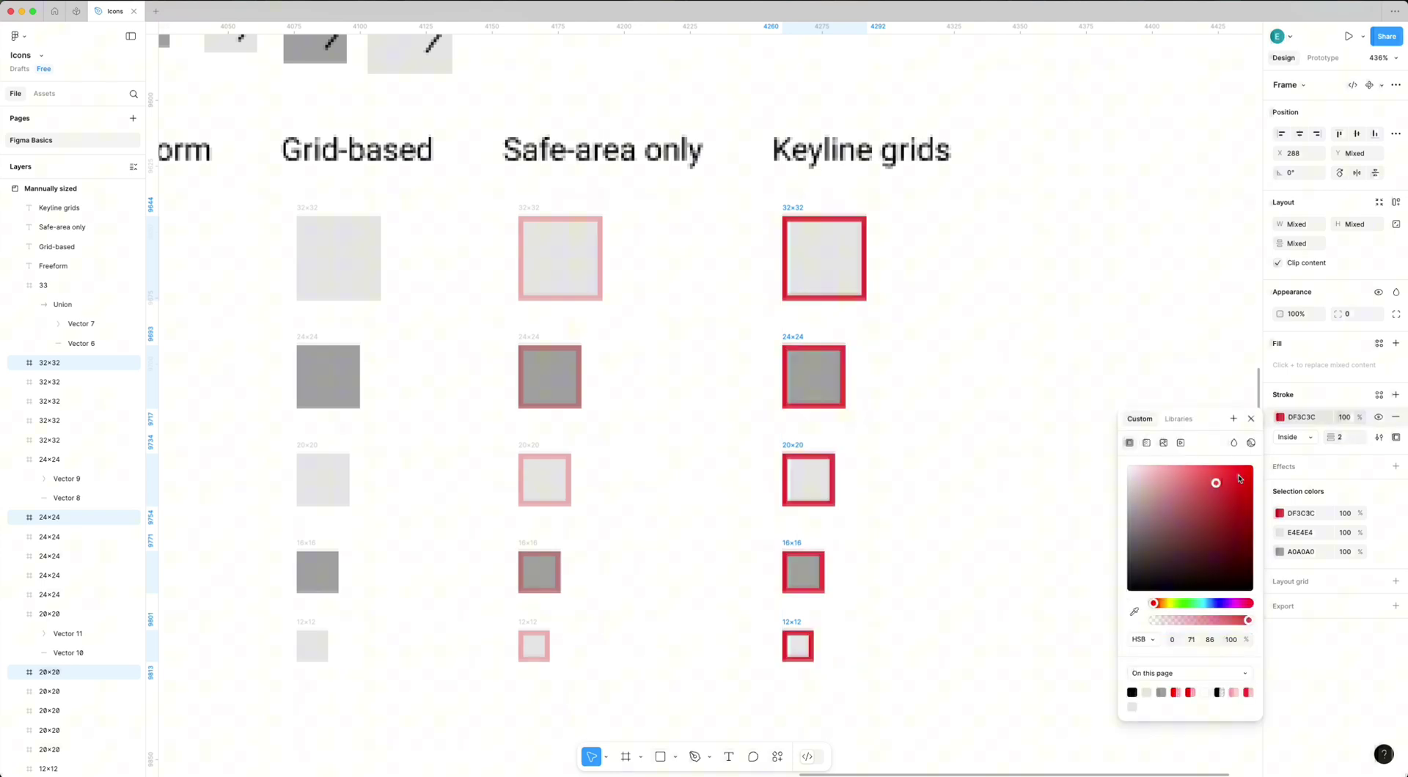
left_click(1239, 479)
left_click_drag(1216, 621, 1179, 621)
left_click(862, 688)
Copy the keyline group from the single-size keyline icon into the 32×32 frame under Keyline grids in the Mannually sized frame.
scroll(884, 646, "down", 5)
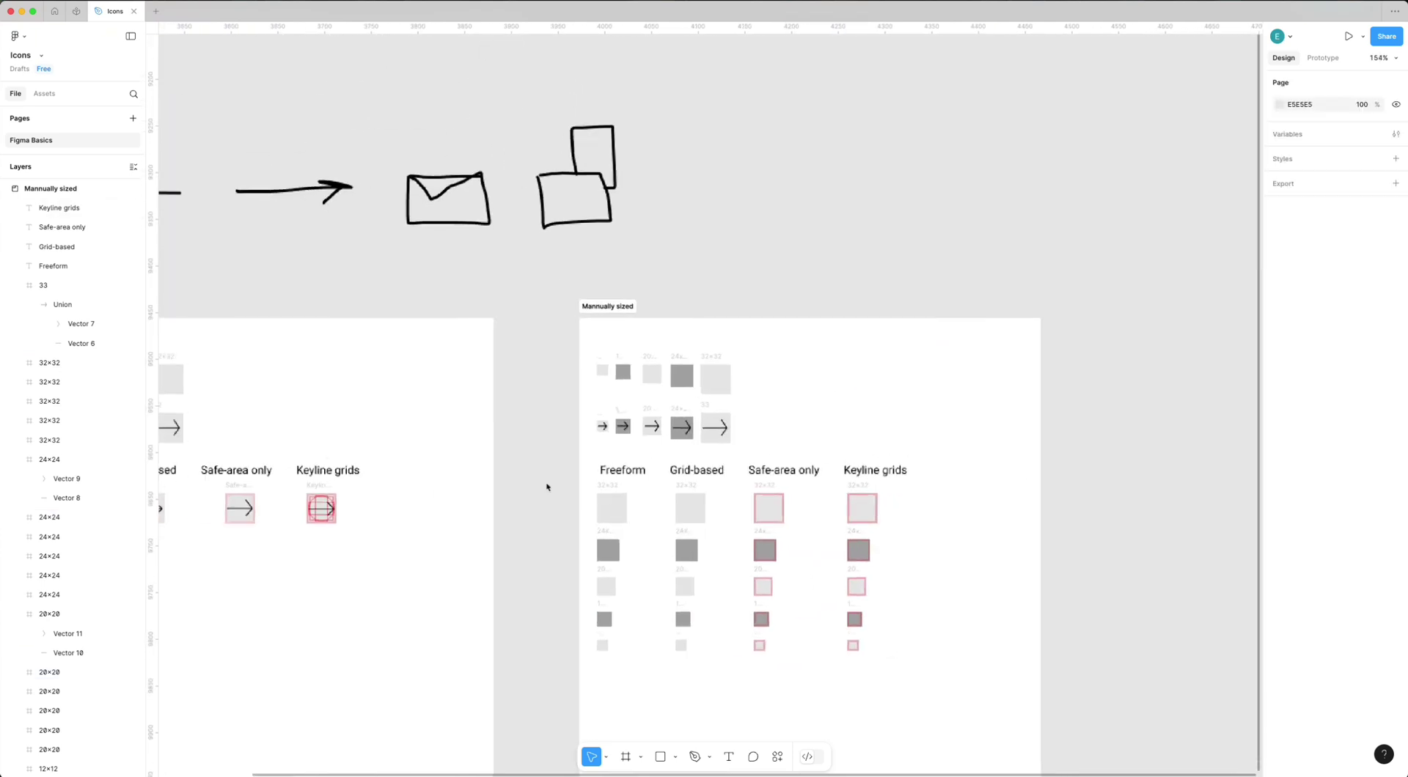
left_click(322, 508)
scroll(865, 509, "up", 5)
left_click(847, 476)
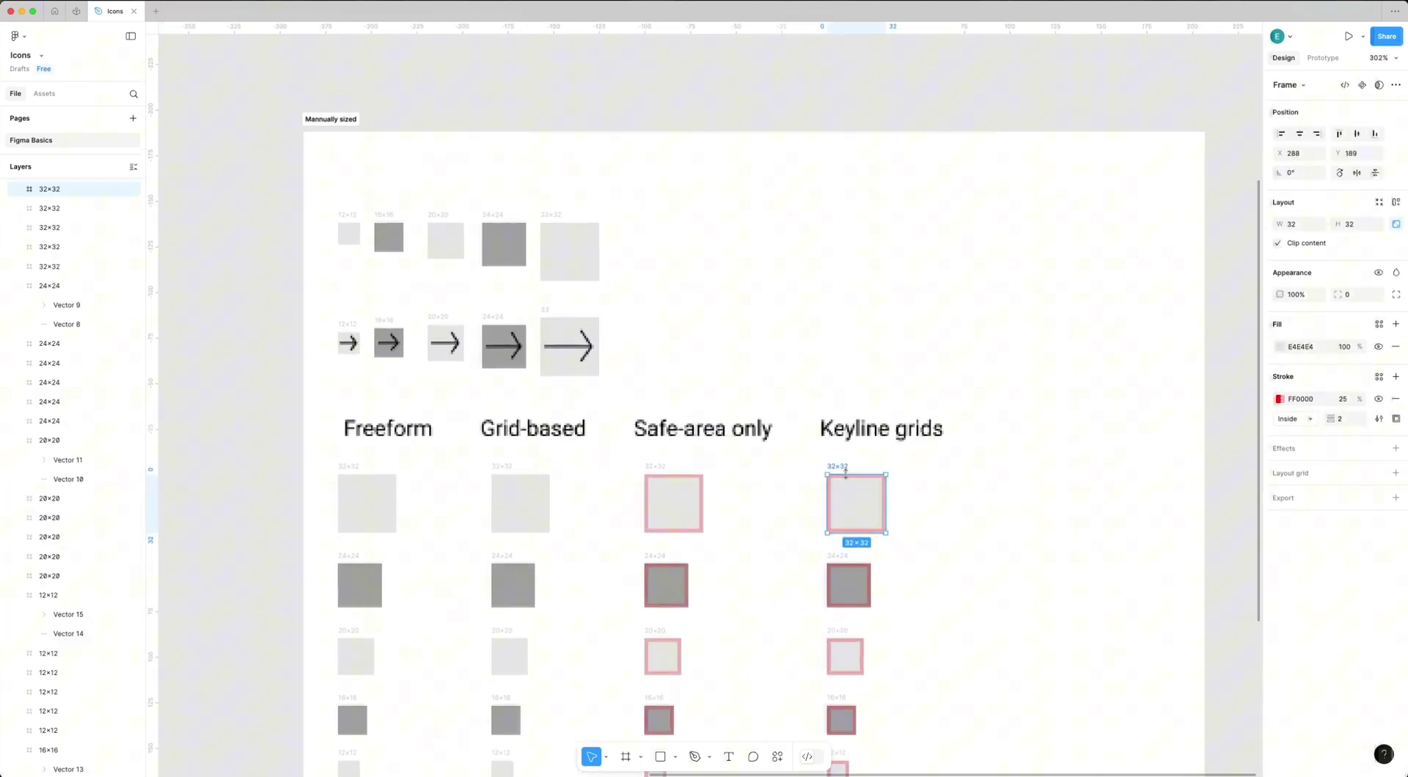
scroll(844, 557, "up", 3)
Try to paste the 32 px keyline group into the 24×24 frame and scale it down to fit.
left_click(835, 564)
scroll(835, 564, "up", 3)
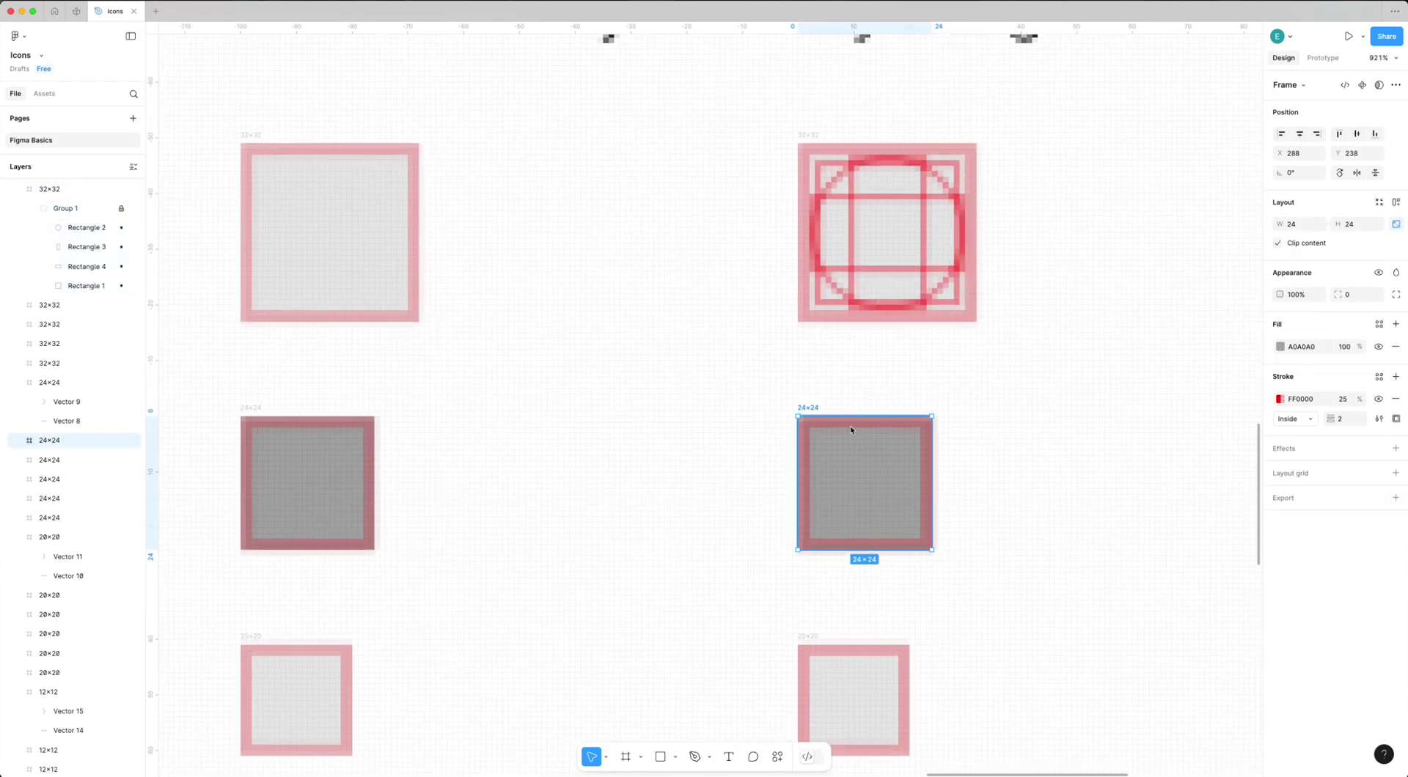
key("super+v")
scroll(961, 586, "right", 1)
key("k")
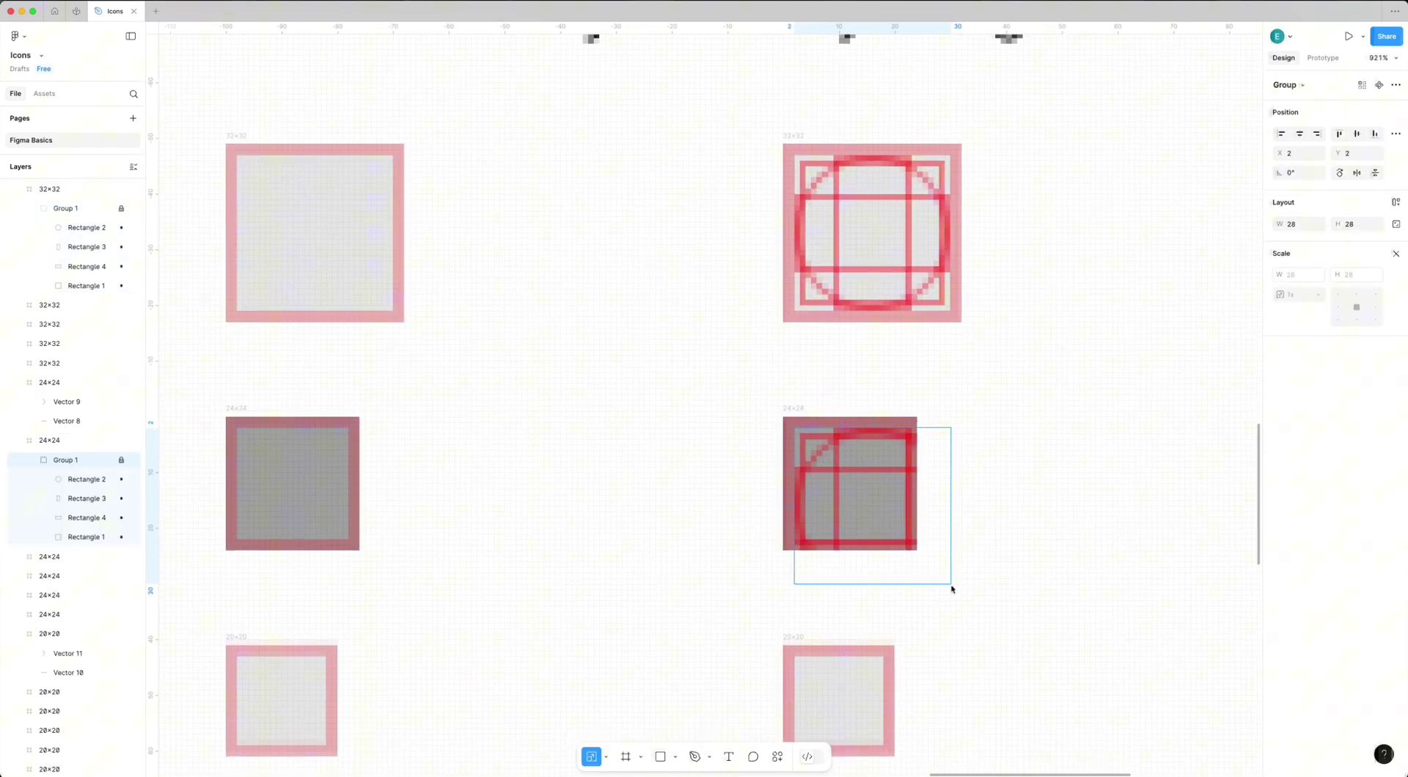
key("BackSpace")
Draw a 20 × 20 shape filling the safe area of the 24×24 keyline frame and an 18 × 18 square centred inside it.
scroll(876, 481, "up", 3)
scroll(877, 482, "down", 5)
scroll(959, 438, "up", 3)
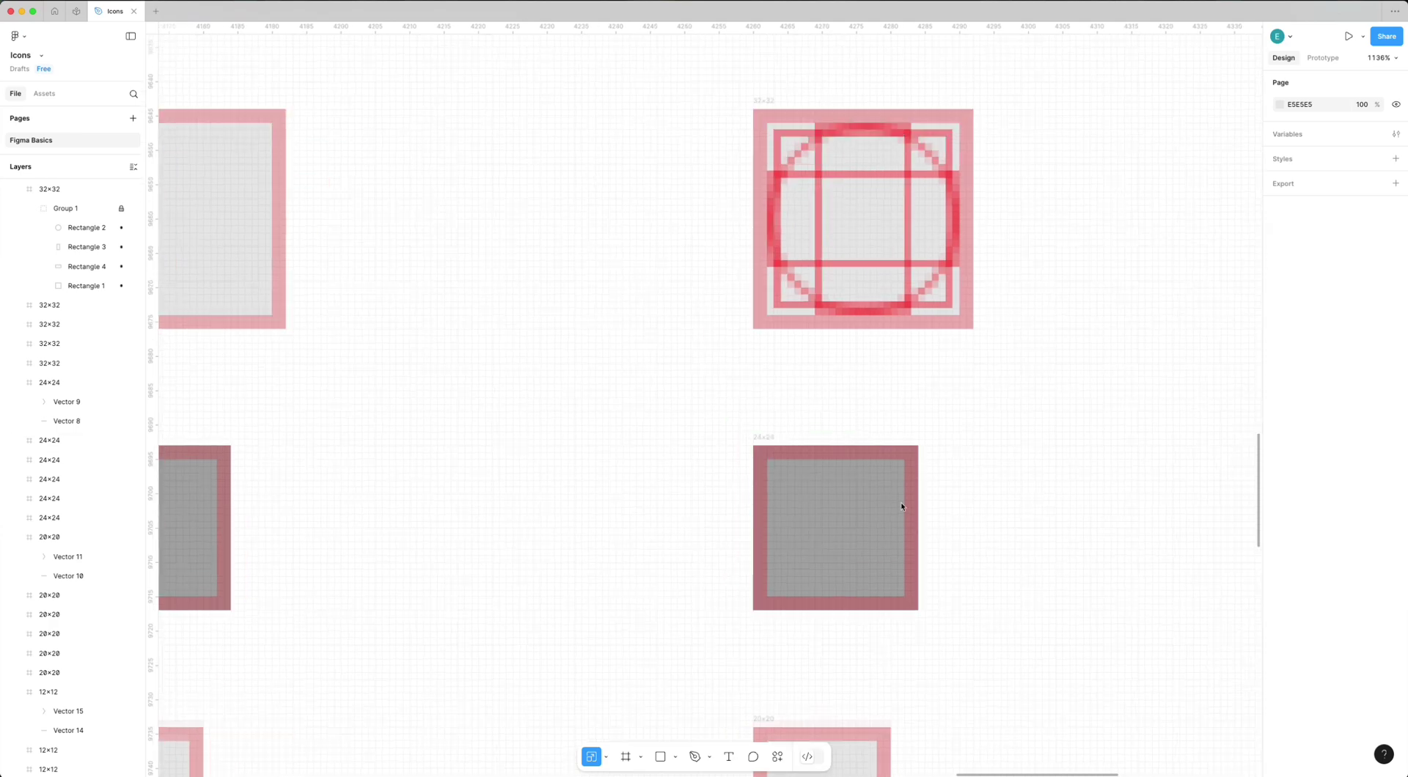
mouse_move(768, 460)
left_mouse_down()
mouse_move(901, 603)
mouse_move(811, 495)
mouse_move(927, 471)
mouse_move(861, 470)
left_mouse_up()
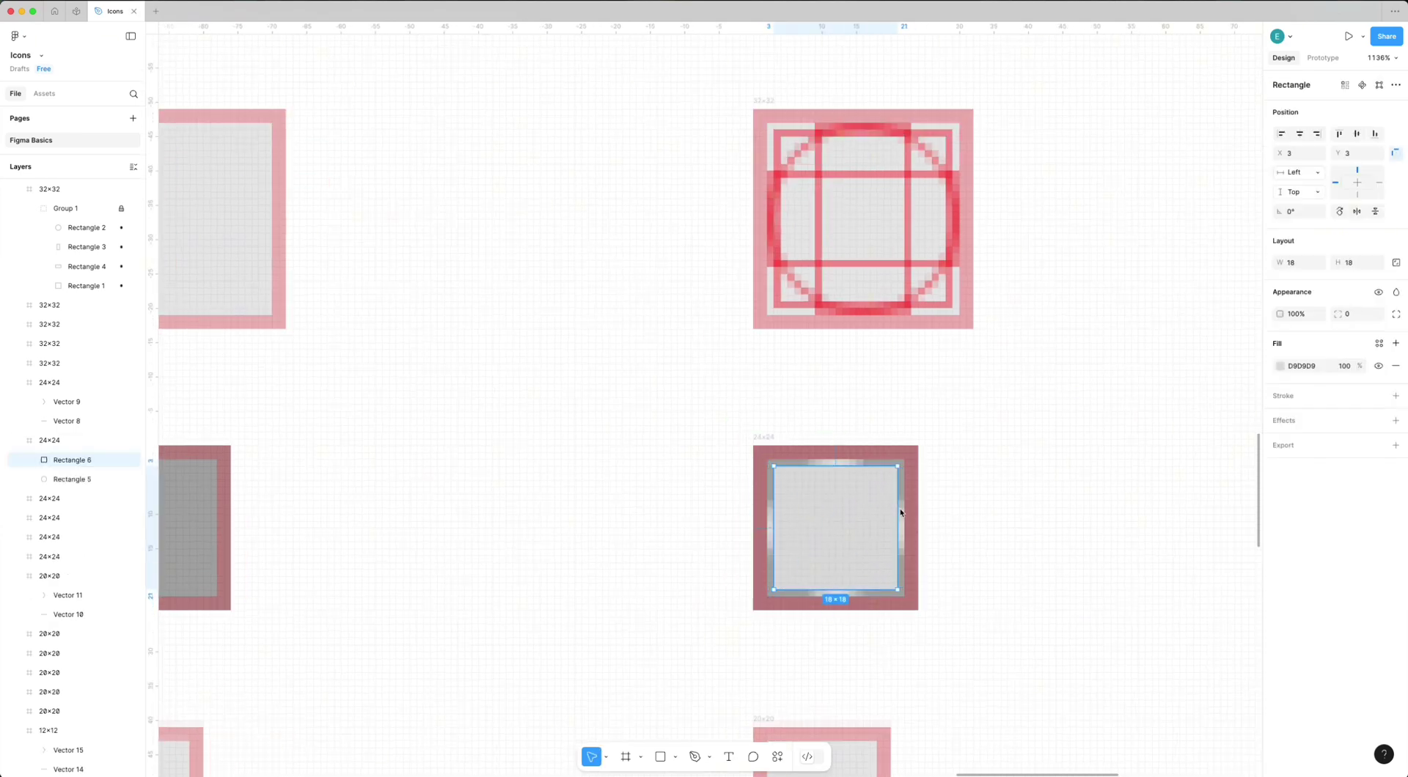
Replace the fills of both 24×24 keyline shapes with an inside stroke of weight 1 in FF0000 at 39% opacity.
left_click(842, 464, "shift")
left_click(1395, 366)
left_click(1395, 368)
left_click(1280, 391)
left_click(1251, 440)
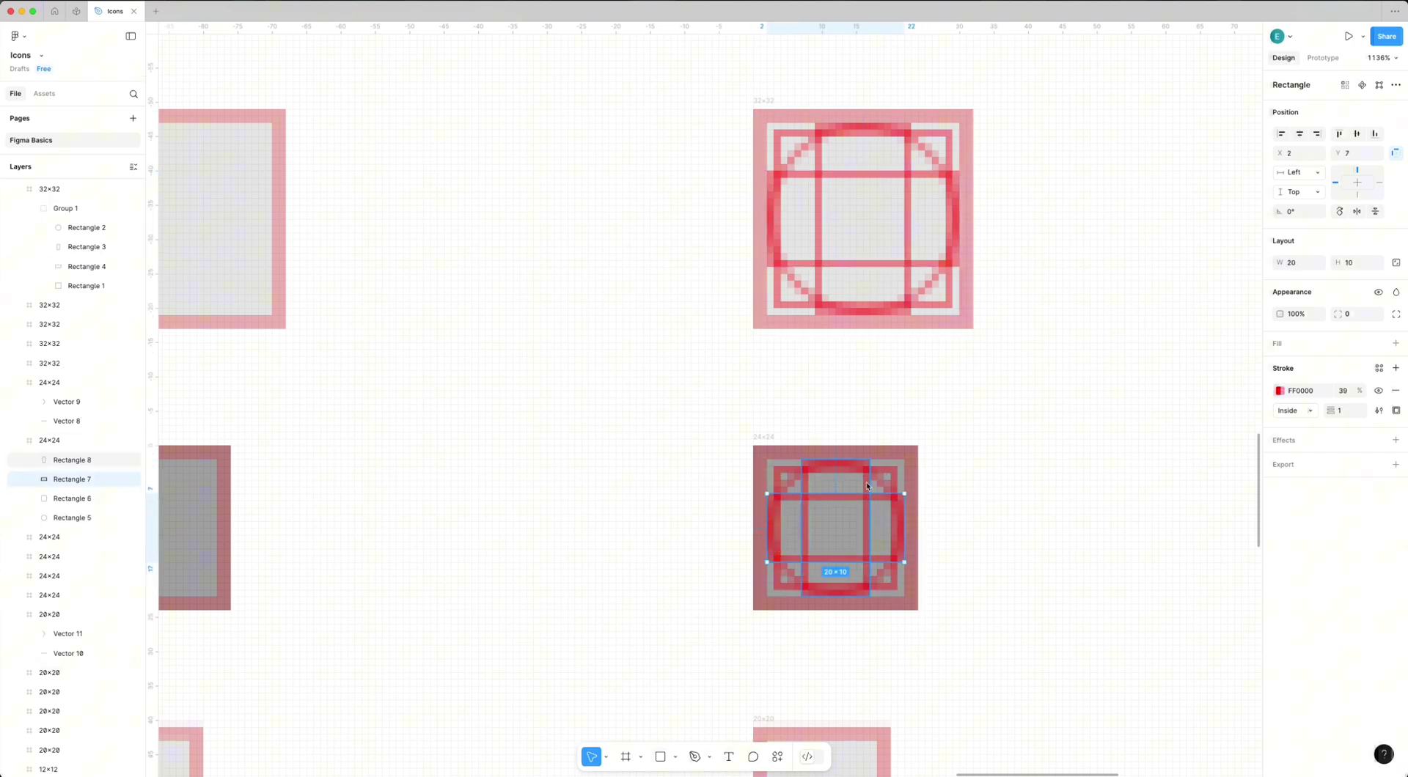
Copy the four keyline shapes from the 24×24 frame into the 20×20 frame and shrink them to fit its safe area.
left_click(861, 414)
scroll(861, 413, "down", 2)
left_click(72, 460)
left_click(72, 518, "shift")
key("super+c")
scroll(855, 578, "down", 1)
left_click(857, 576)
key("super+v")
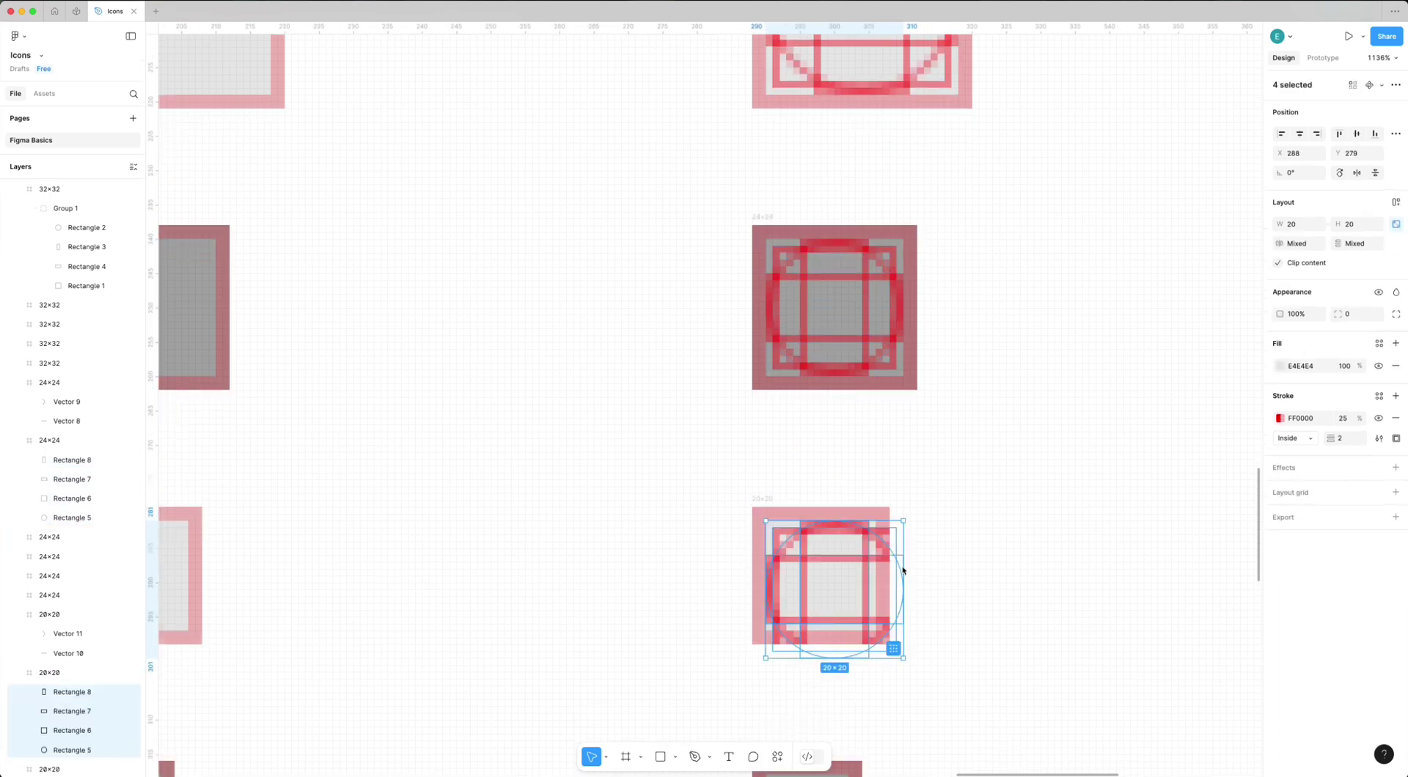
scroll(904, 570, "up", 3)
left_click_drag(962, 637, 921, 595)
Paste the four keyline shapes into the 16×16 frame and shrink them to fit inside its safe-area border.
scroll(921, 595, "down", 3)
left_click(807, 583)
key("super+v")
scroll(814, 586, "down", 1)
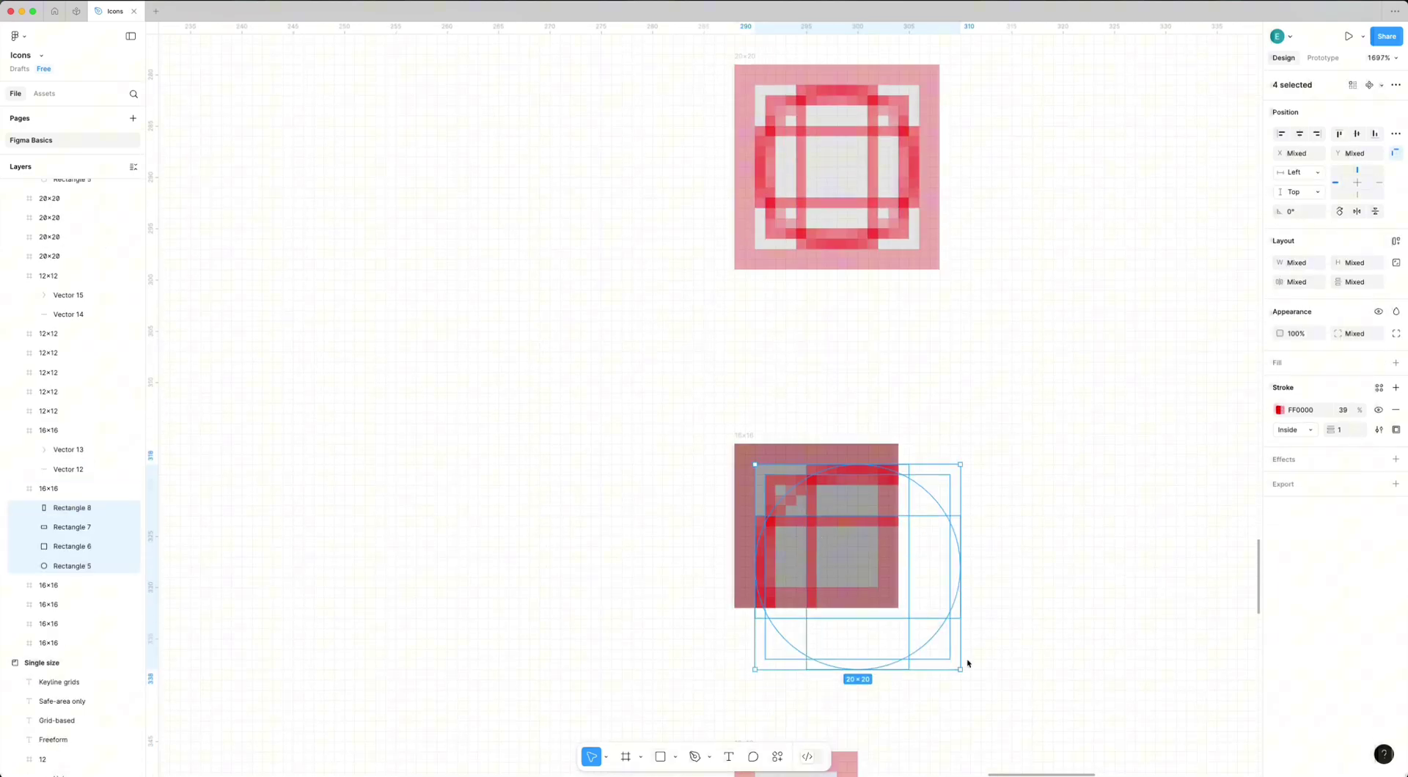
left_click_drag(961, 669, 879, 587)
Paste the four keyline shapes into the 12×12 frame and reduce them to fit its safe area.
scroll(881, 584, "down", 3)
left_click(855, 628)
key("ctrl+v")
left_click_drag(960, 734, 886, 663)
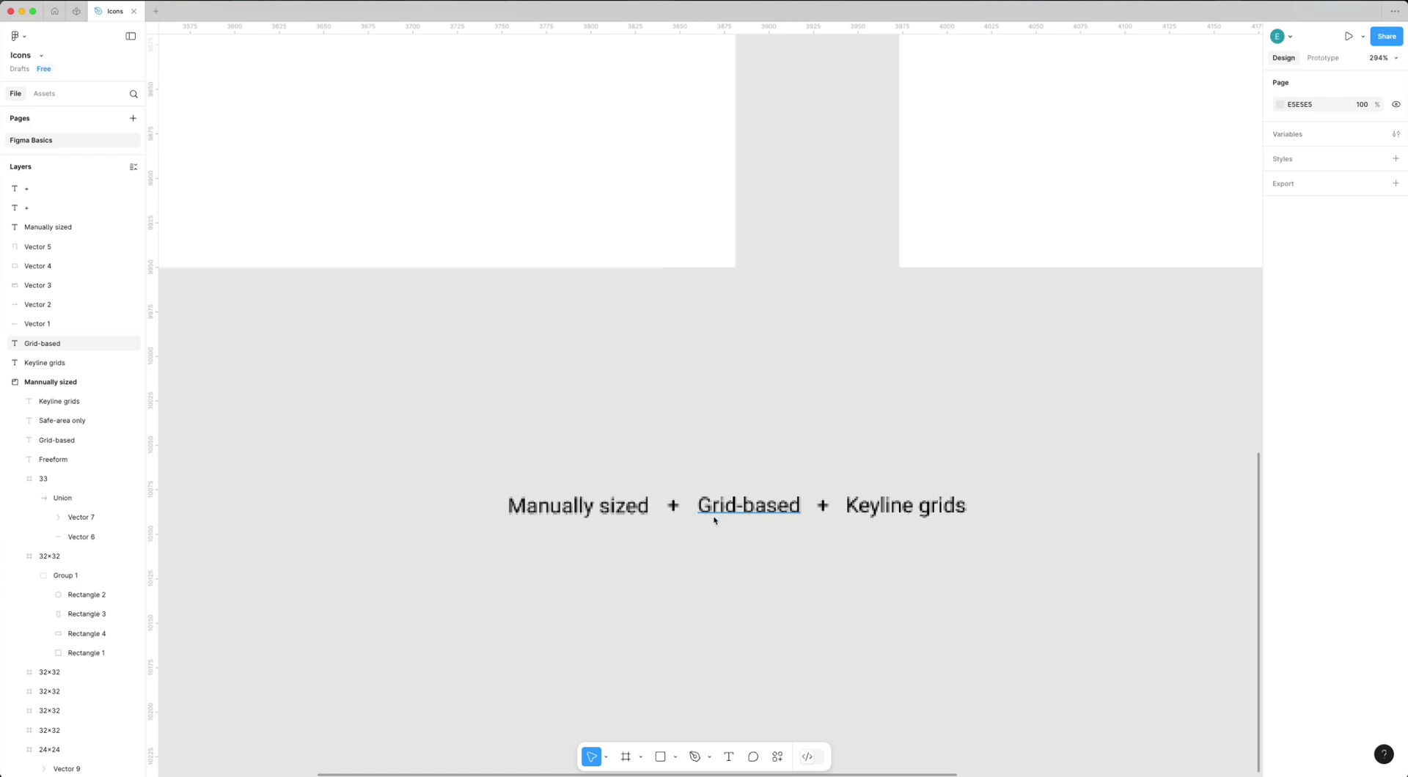
Hide the keyline group and clear the red border on the Keyline grid copy below the original single-size icon.
scroll(746, 551, "down", 10)
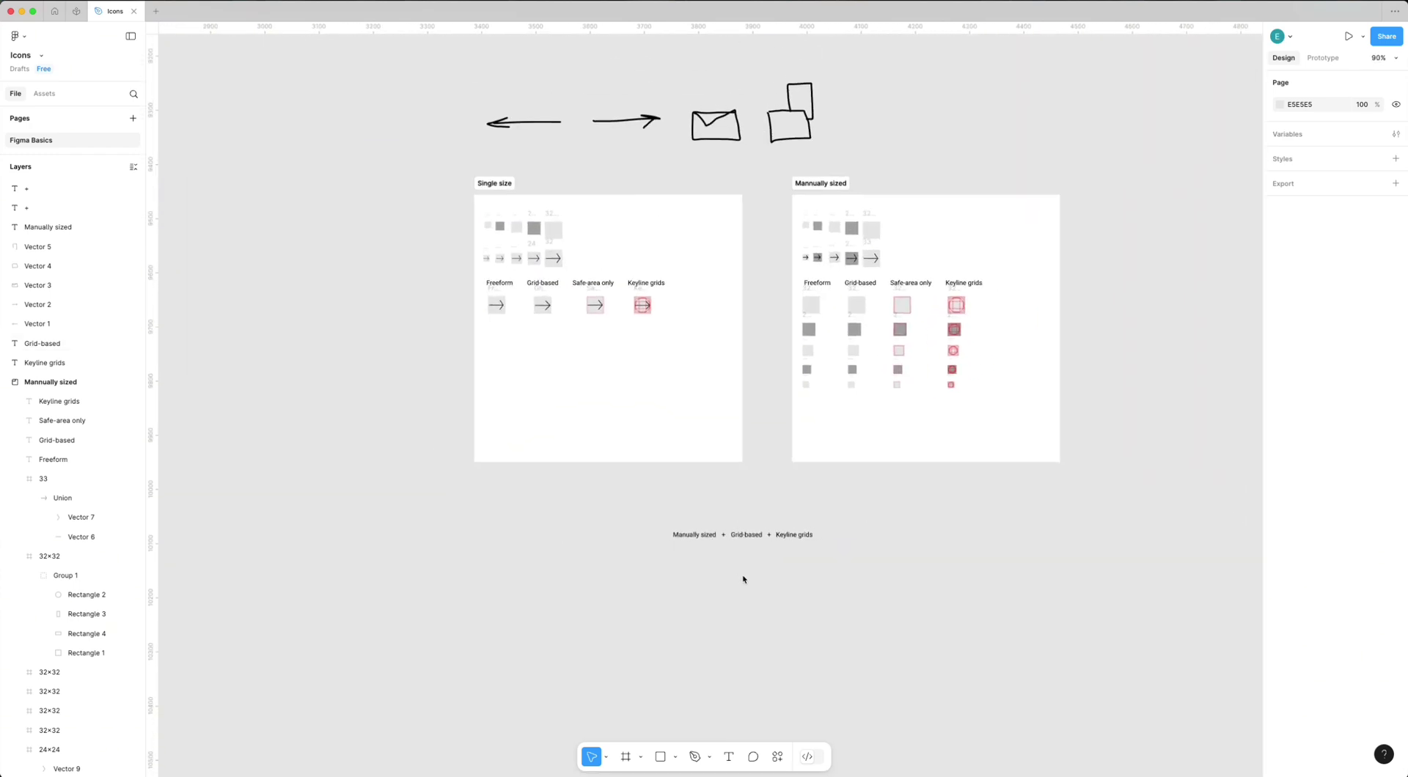
left_click_drag(743, 580, 741, 546)
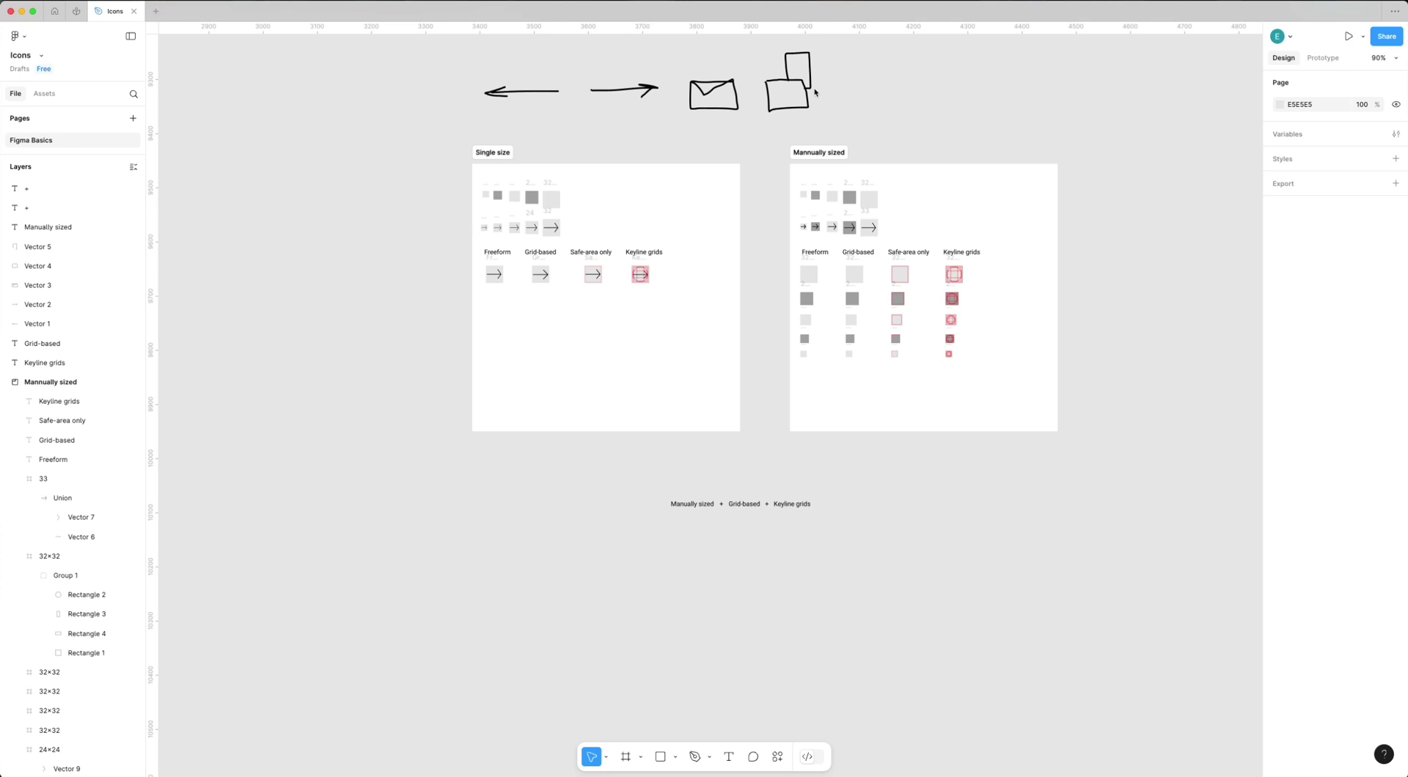
scroll(679, 396, "up", 5)
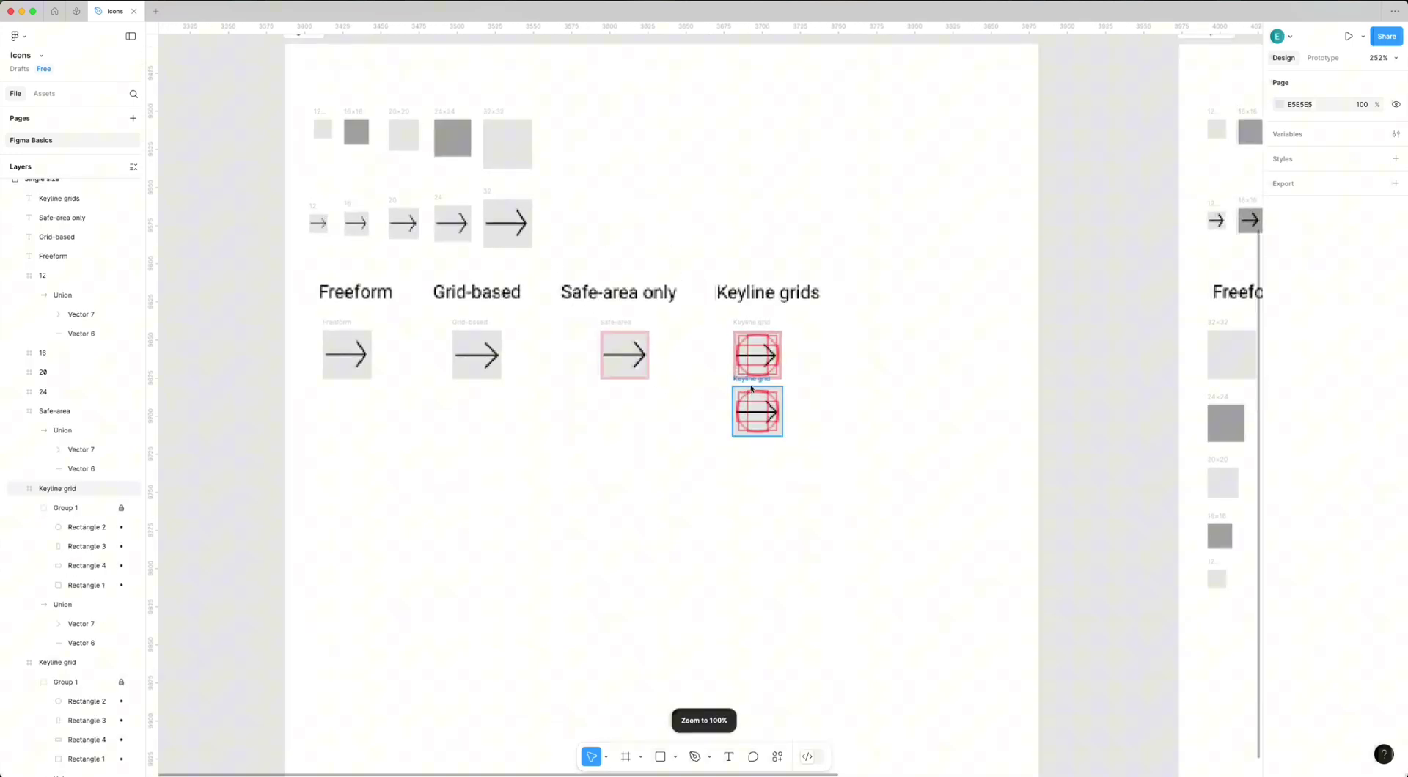
left_click(754, 390)
left_click(132, 508)
left_click(759, 482)
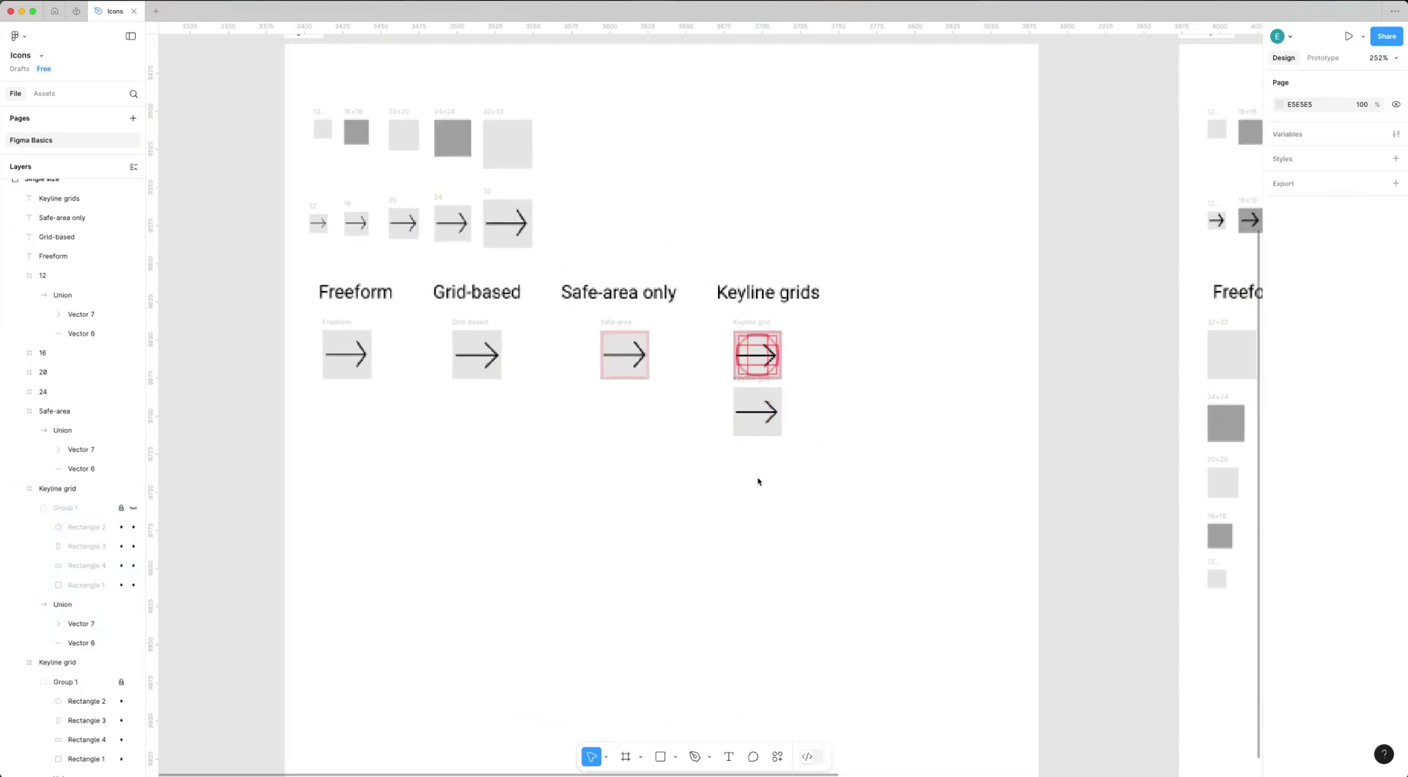
key("shift+0")
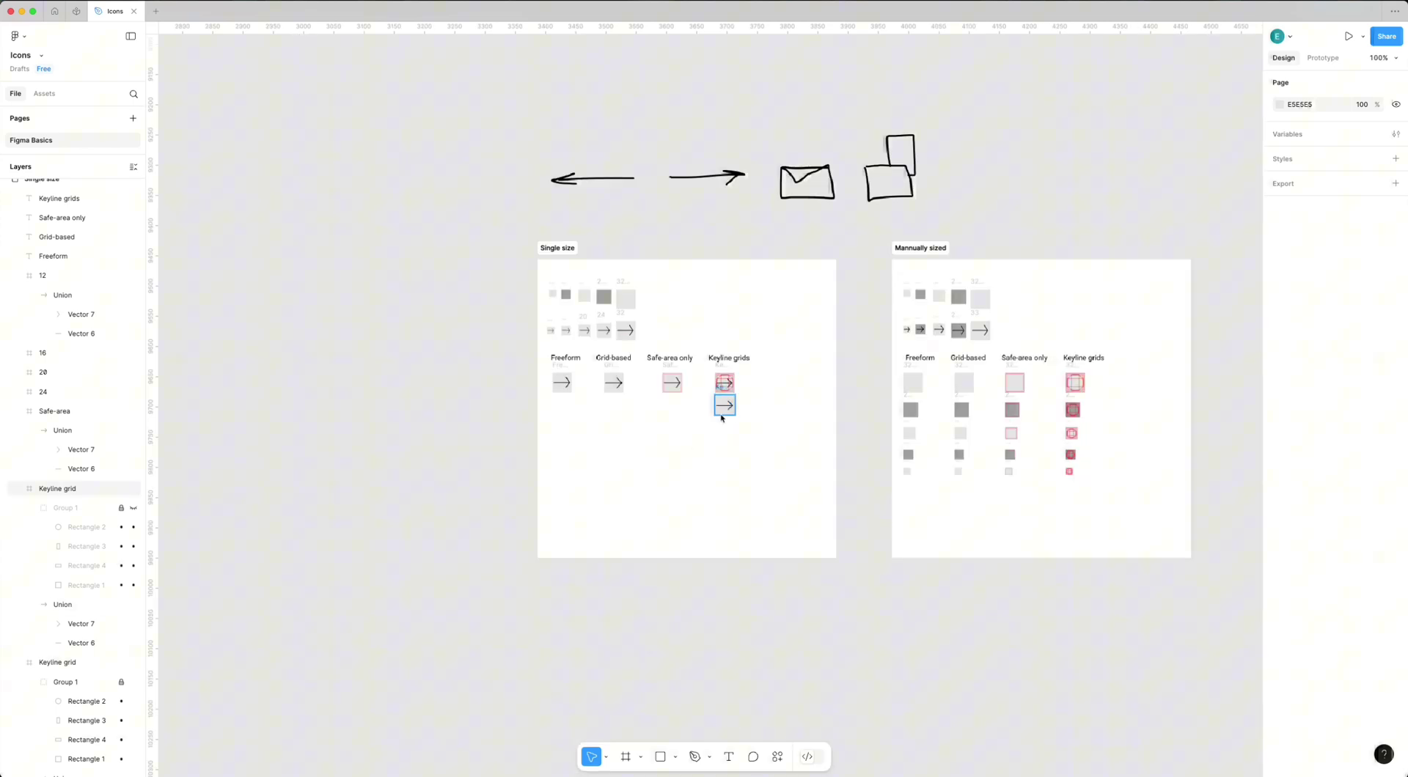
Duplicate the cleared Keyline grid frame directly below itself and rename the upper of the two frames arrow1.
scroll(722, 407, "up", 15)
scroll(828, 458, "down", 5)
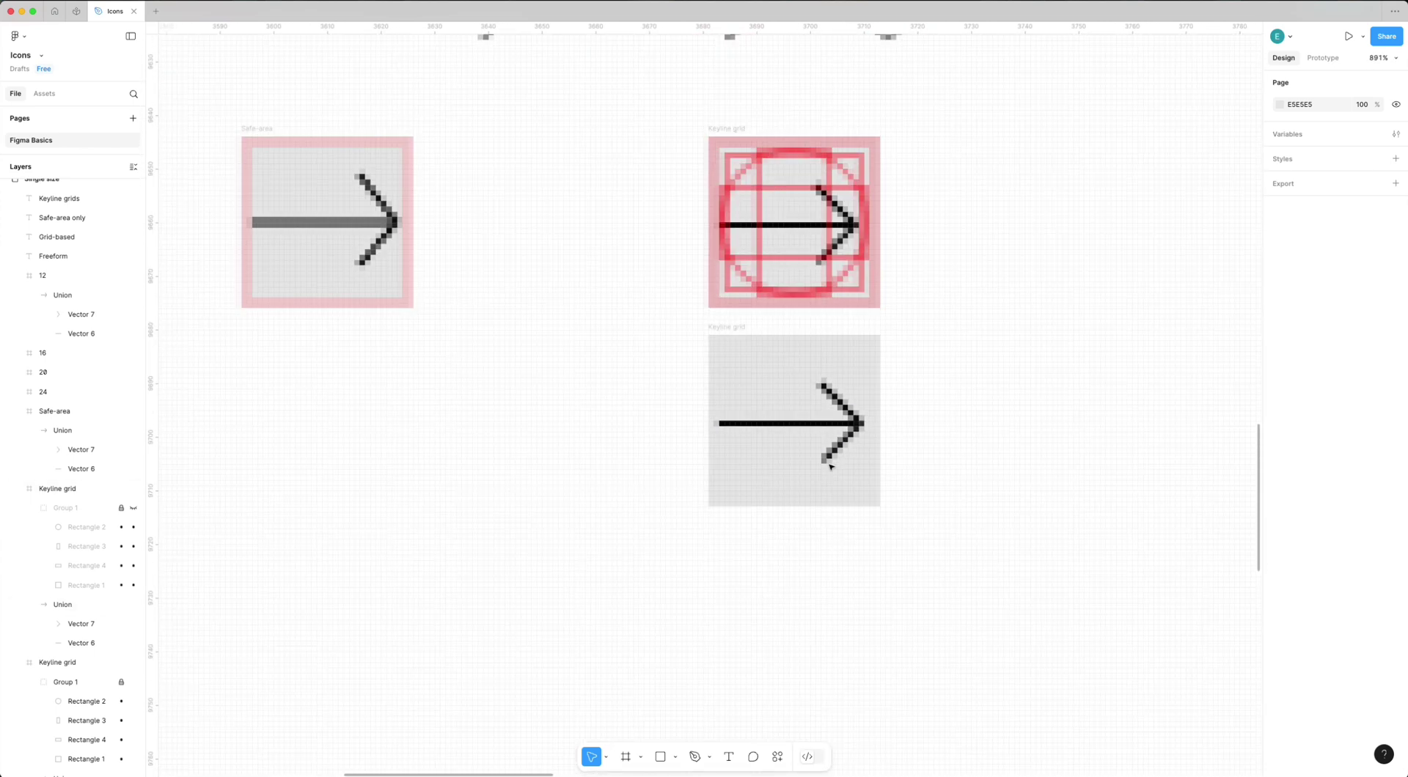
left_click_drag(770, 372, 770, 565)
left_click(726, 325)
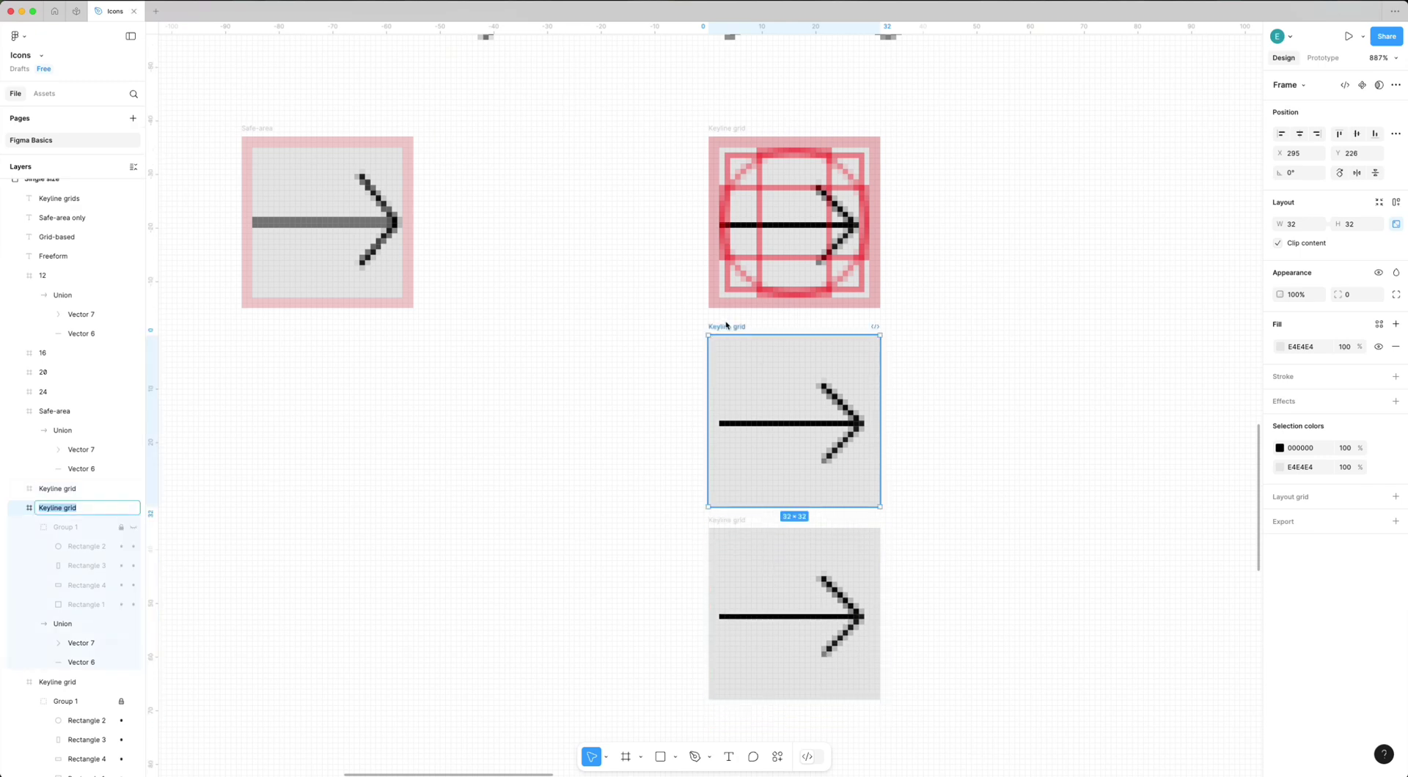
type("arrow1")
left_click(641, 497)
Rename the duplicated frame below arrow1 as arrow2.
left_click(741, 521)
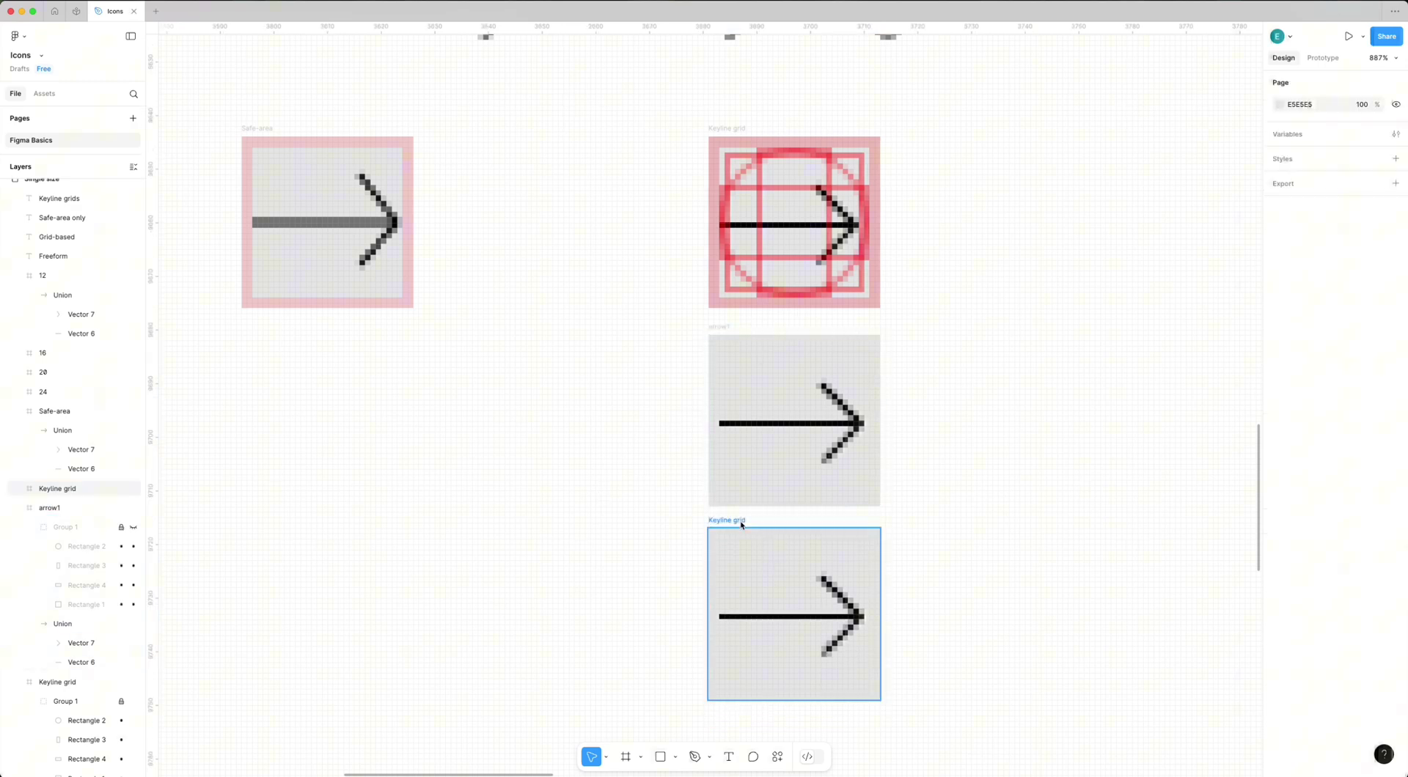
key("super+r")
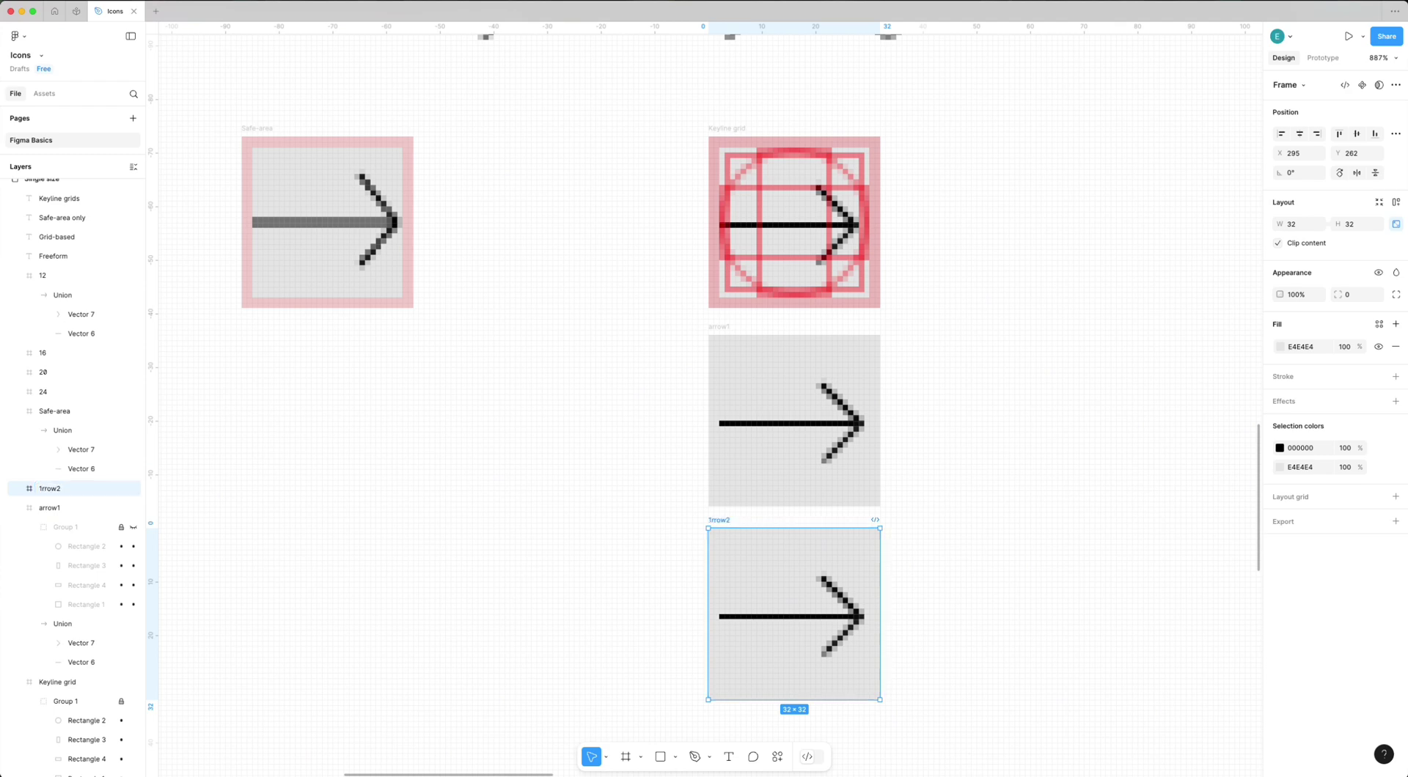
key("super+a")
left_click(721, 521)
key("super+r")
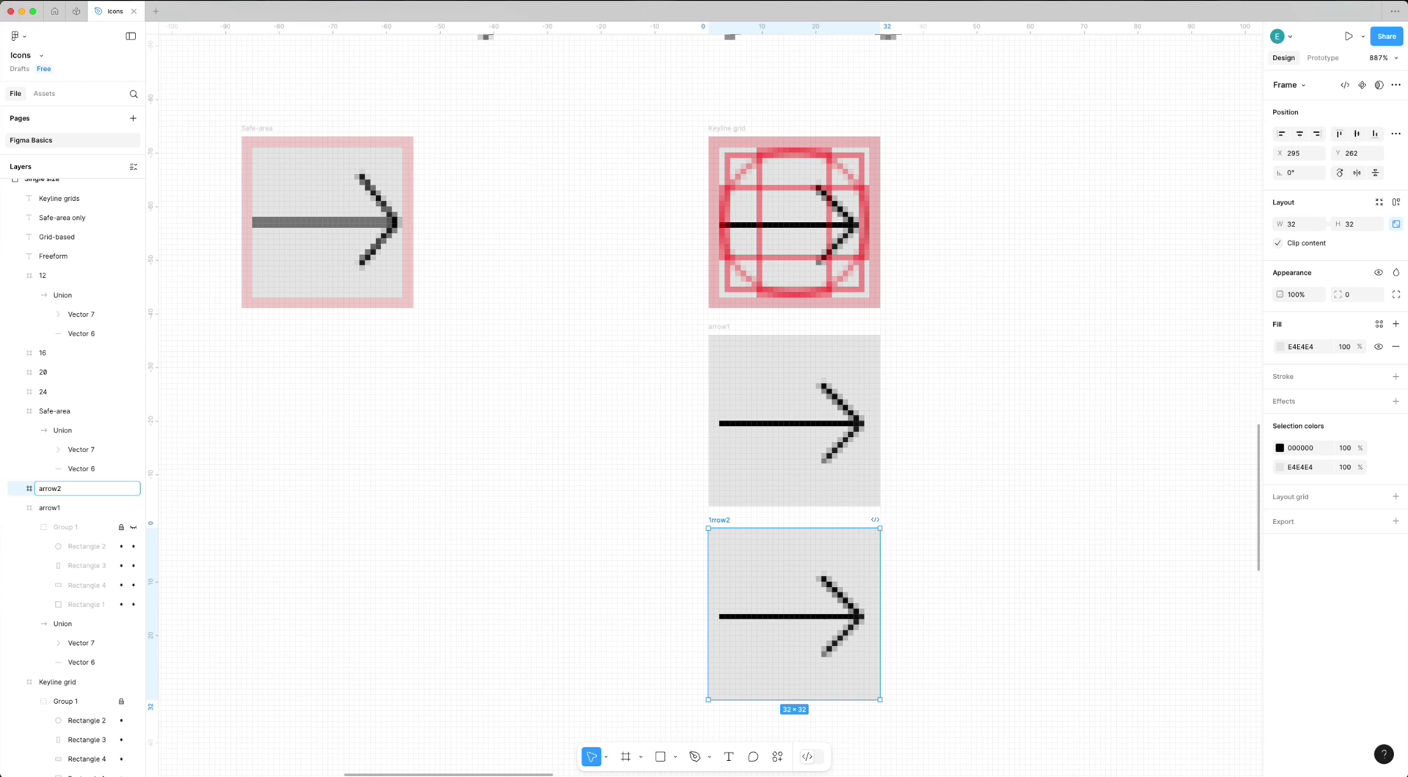
left_click(616, 604)
Locate the arrow2 frame's layers and make its hidden keyline group visible.
scroll(825, 474, "down", 2)
scroll(825, 474, "up", 3)
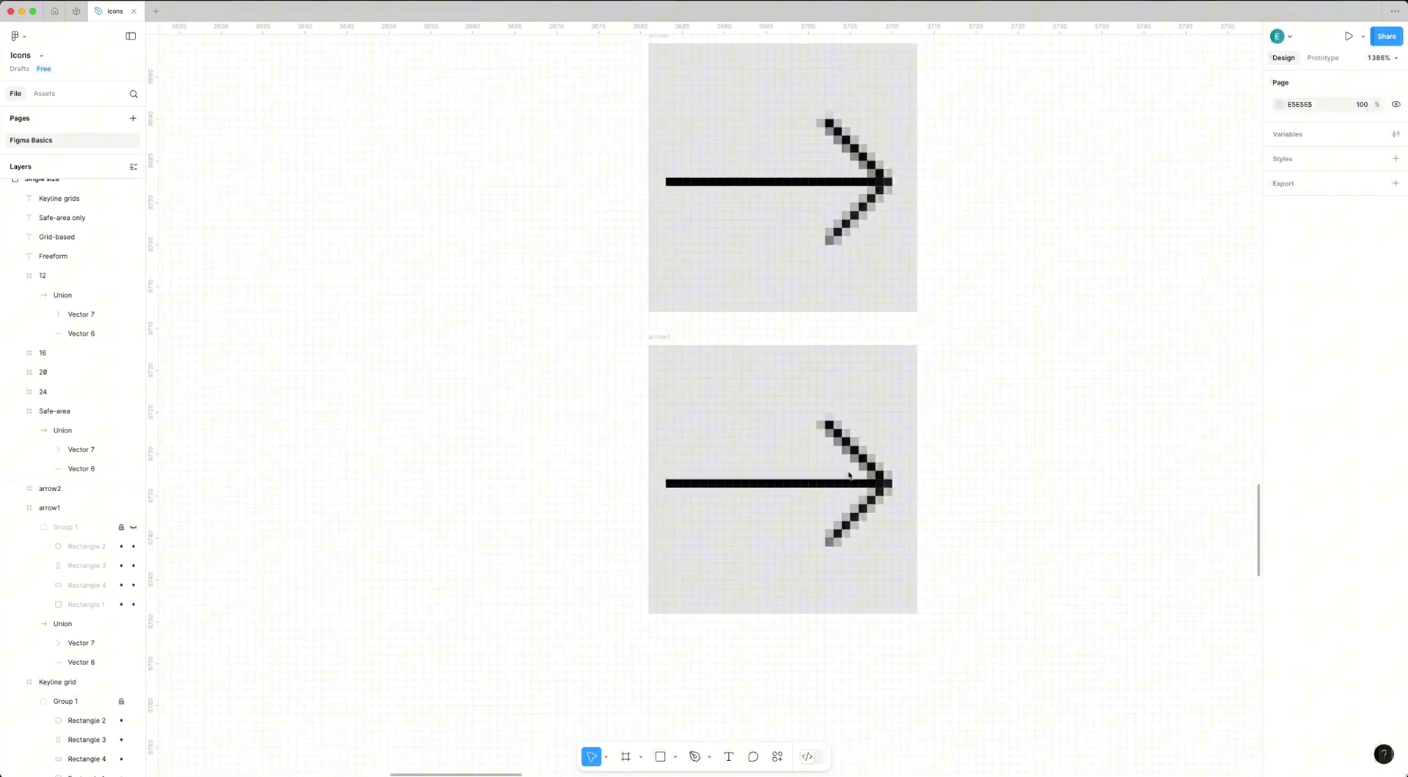
left_click(873, 482)
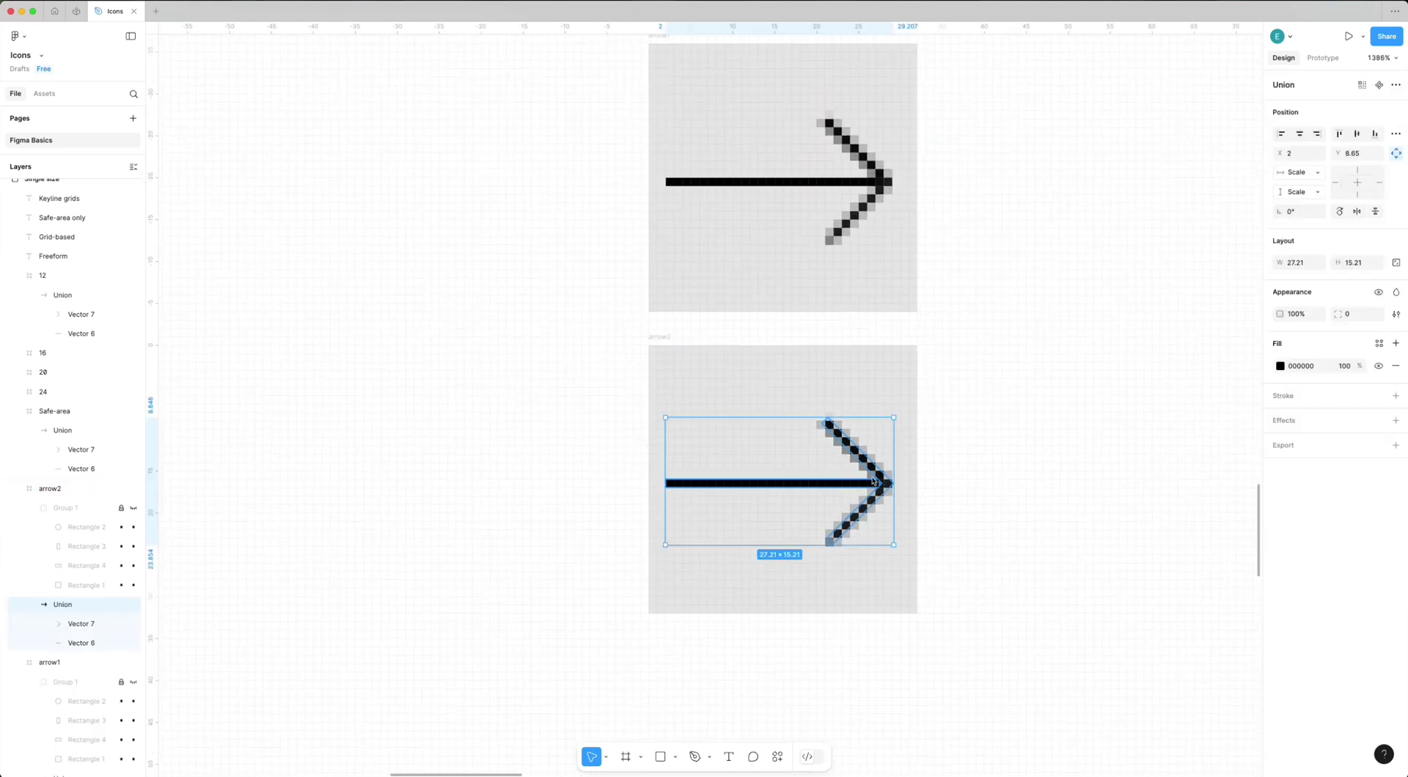
left_click(677, 183)
left_click(46, 460)
left_click(663, 337)
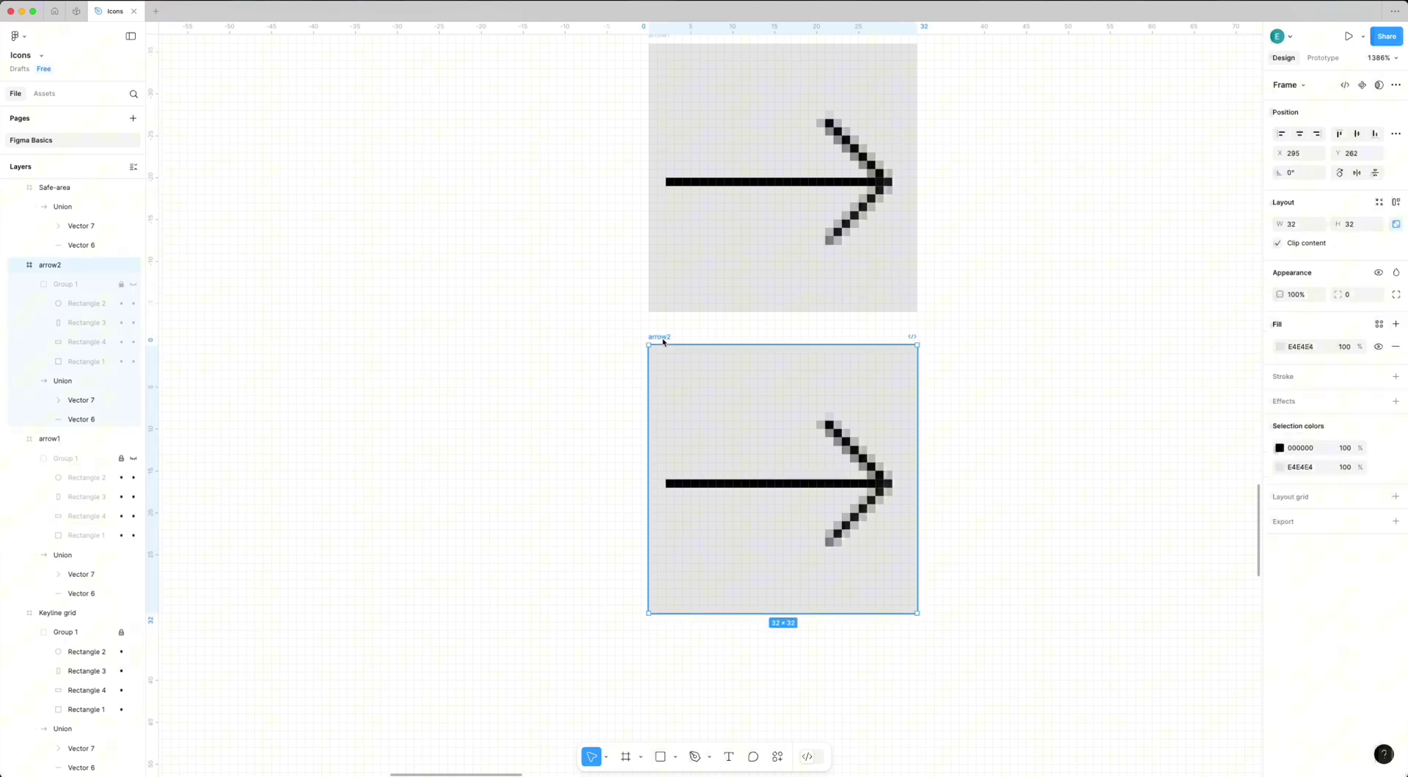
left_click(132, 284)
Shift the arrow2 shaft horizontally to the right until its right end meets the outer edge of the keyline shapes.
scroll(826, 555, "up", 3)
left_click(672, 433, "super")
key("Right")
key("Right")
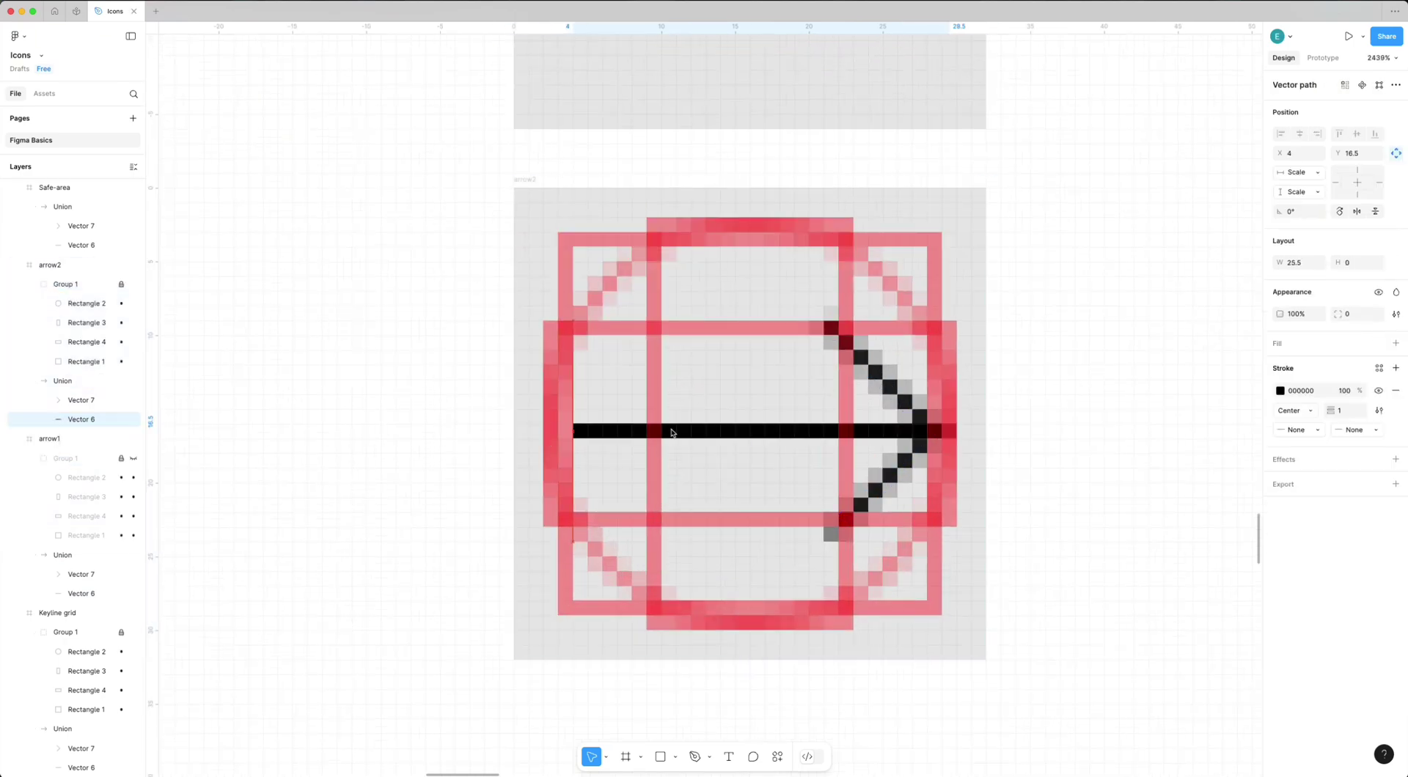
scroll(673, 434, "up", 2)
key("super+z")
key("super+z")
key("super+shift+z")
key("super+shift+z")
double_click(795, 436)
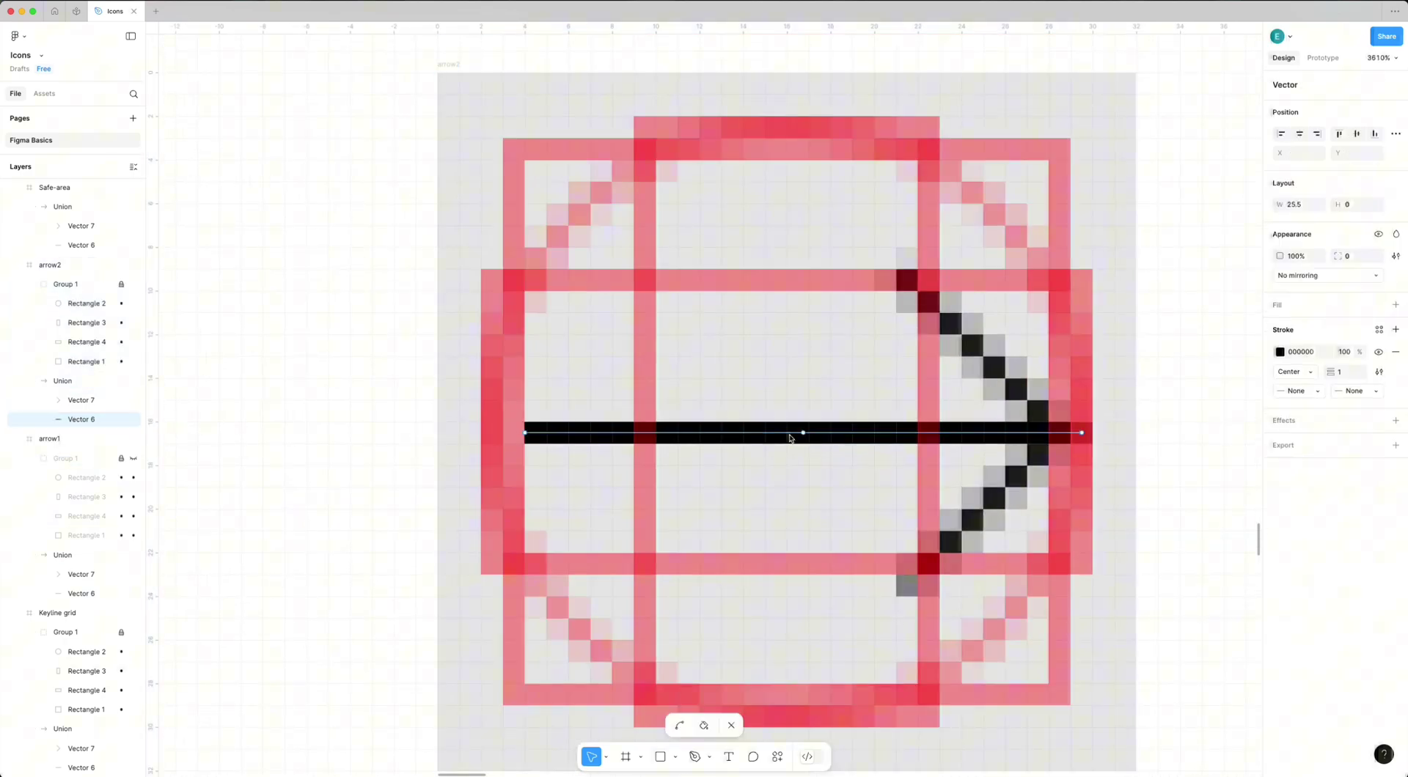
left_click(1082, 433)
Flip the arrow2 arrowhead horizontally and position it at the shaft's left end to form a left-pointing arrow.
left_click(980, 359)
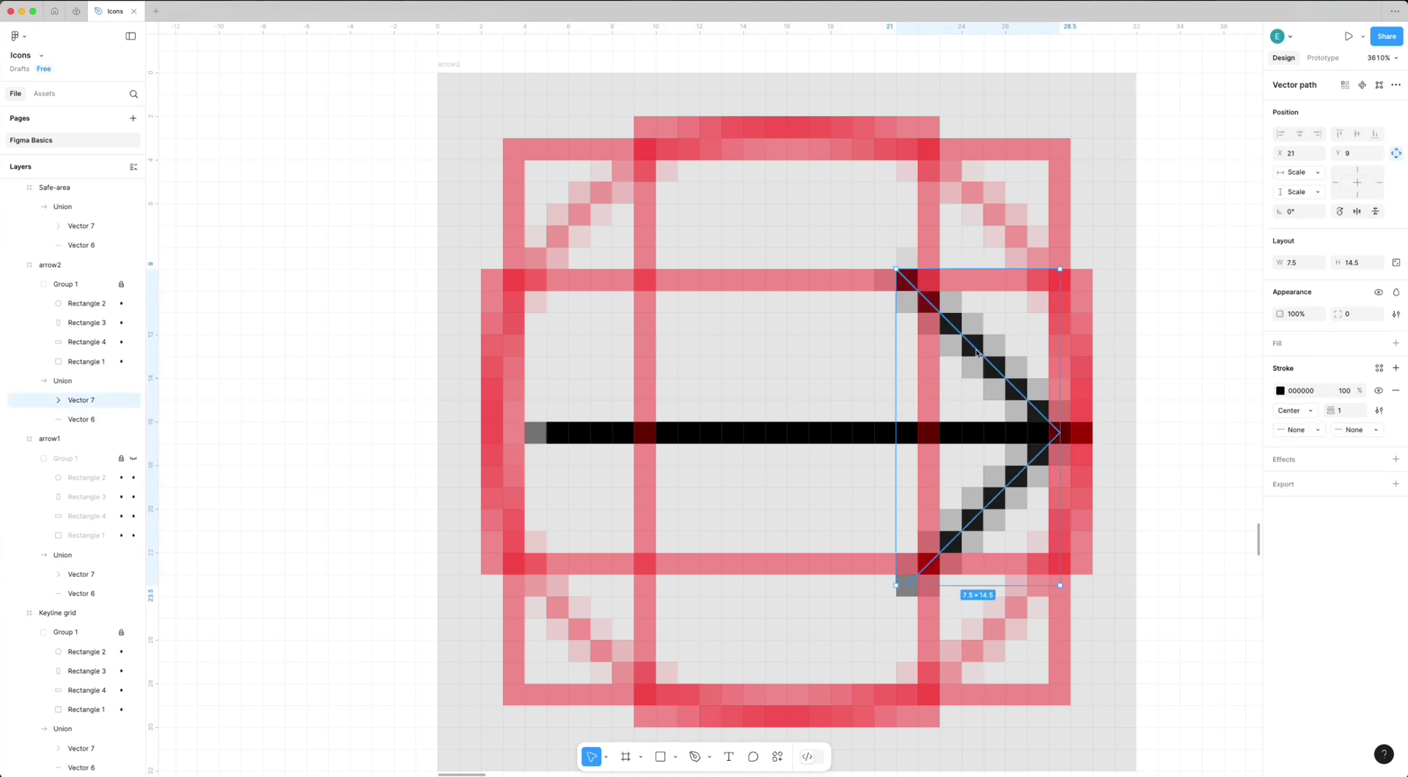
right_click(980, 359)
left_click(1026, 647)
left_click_drag(910, 432, 506, 432)
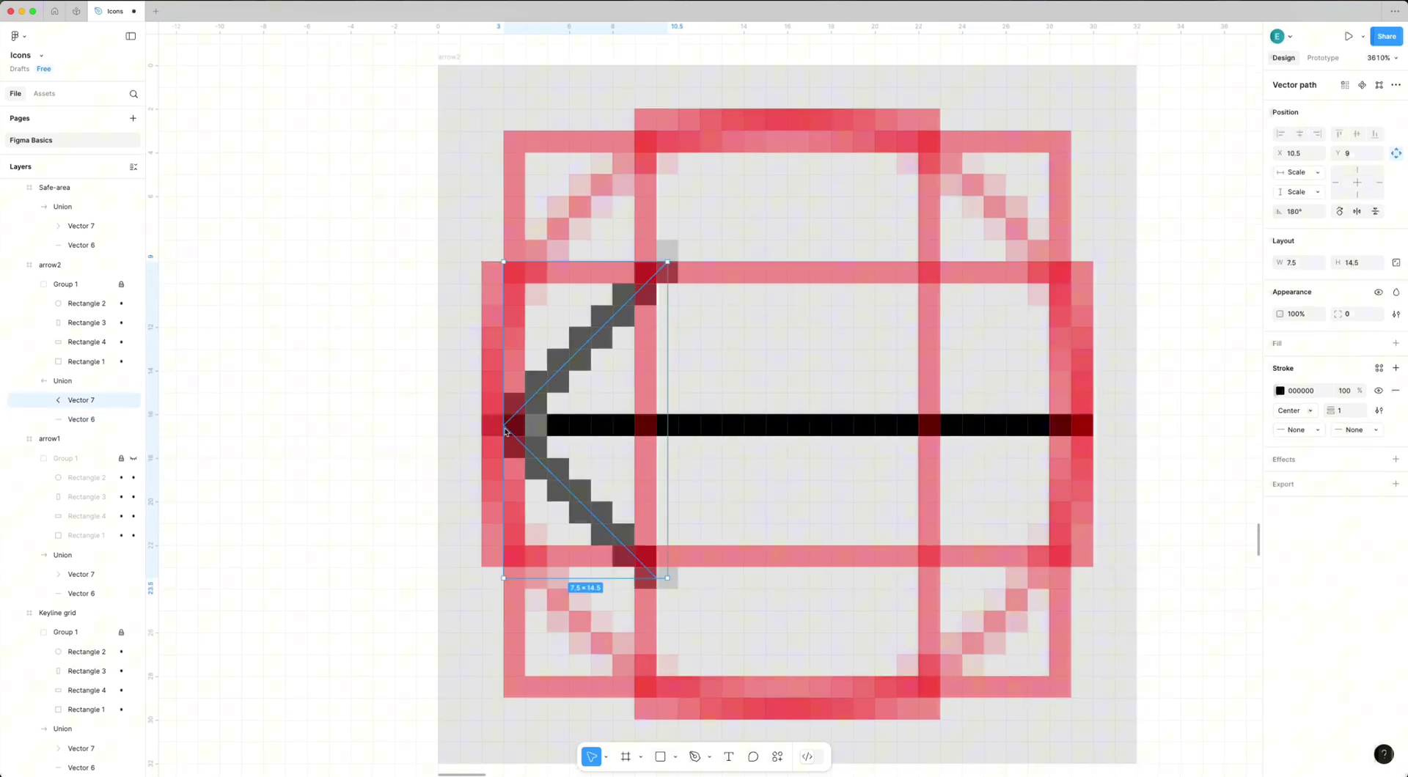
key("BackSpace")
key("BackSpace")
key("Return")
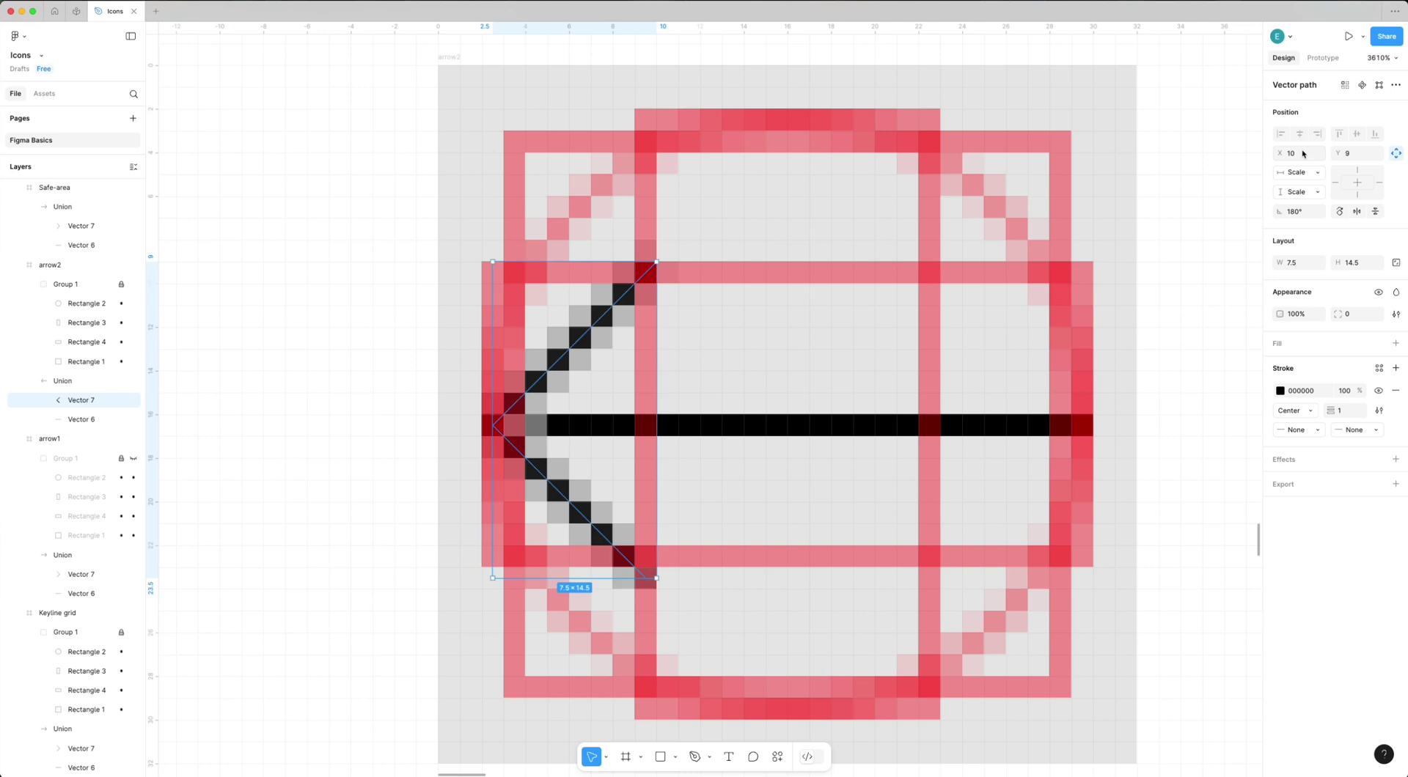
key("Right")
Hide the keyline group in the arrow2 frame again to show only the left-pointing arrow.
key("Escape")
scroll(752, 436, "down", 5)
scroll(752, 436, "down", 1)
left_click(661, 306)
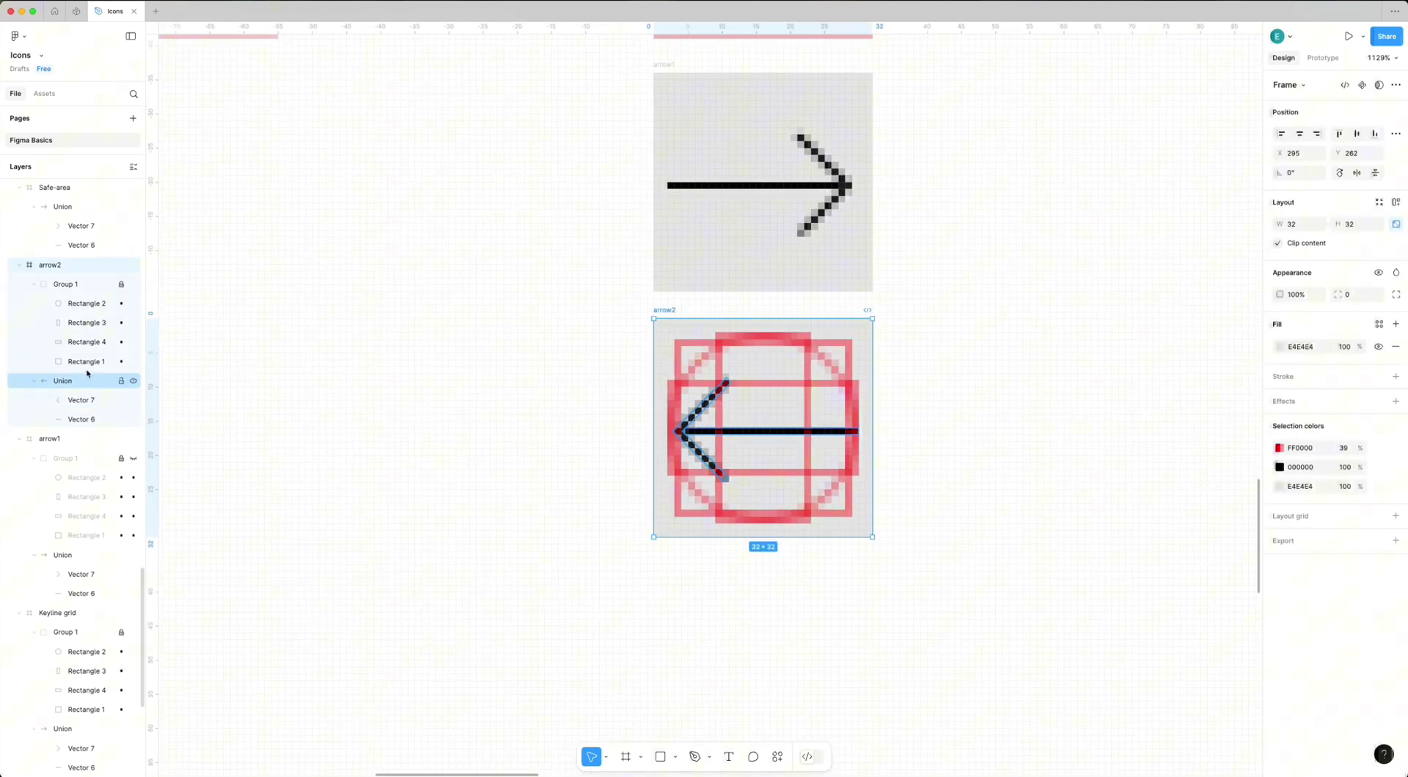
left_click(133, 284)
key("Escape")
scroll(484, 365, "down", 5)
left_click_drag(513, 423, 553, 485)
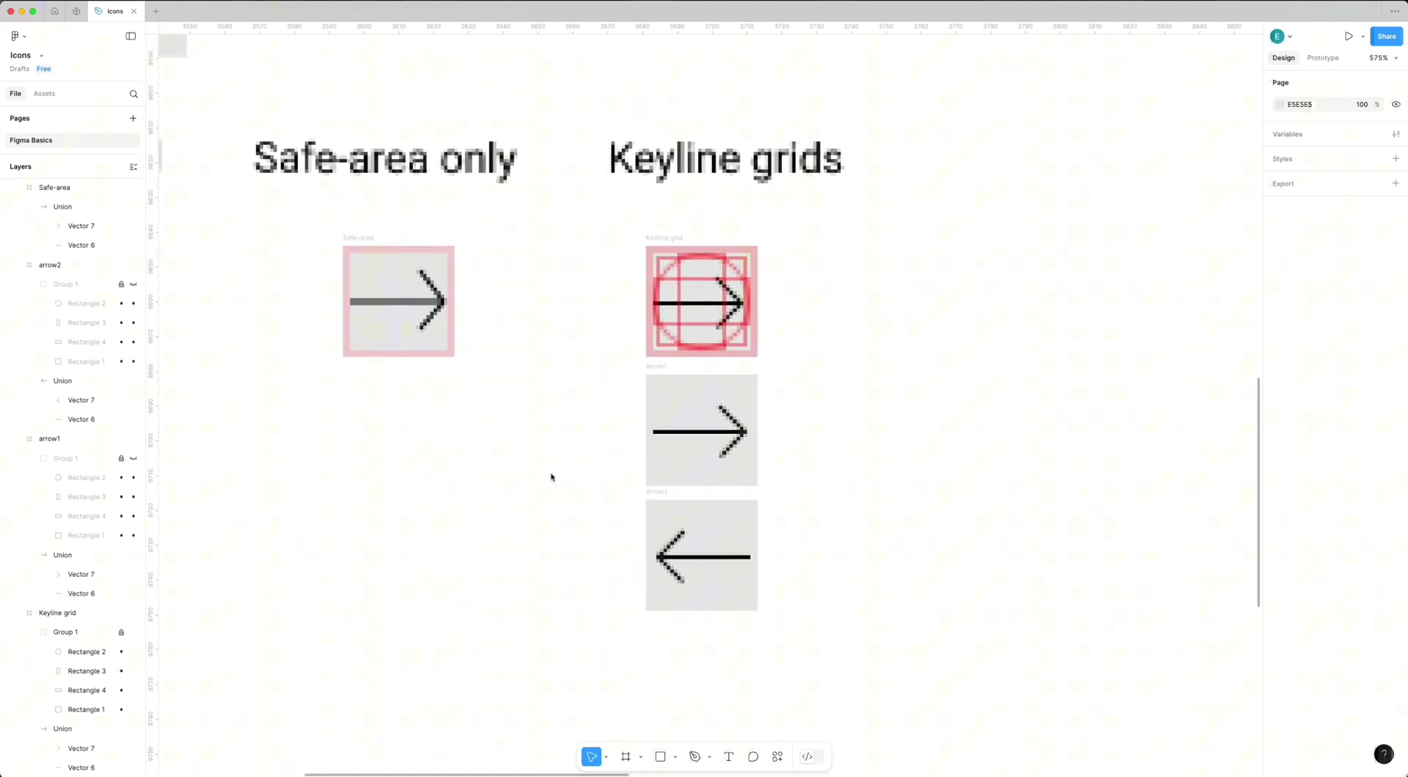
Place copies of the arrow1 and arrow2 frames to the right of the originals.
key("shift+0")
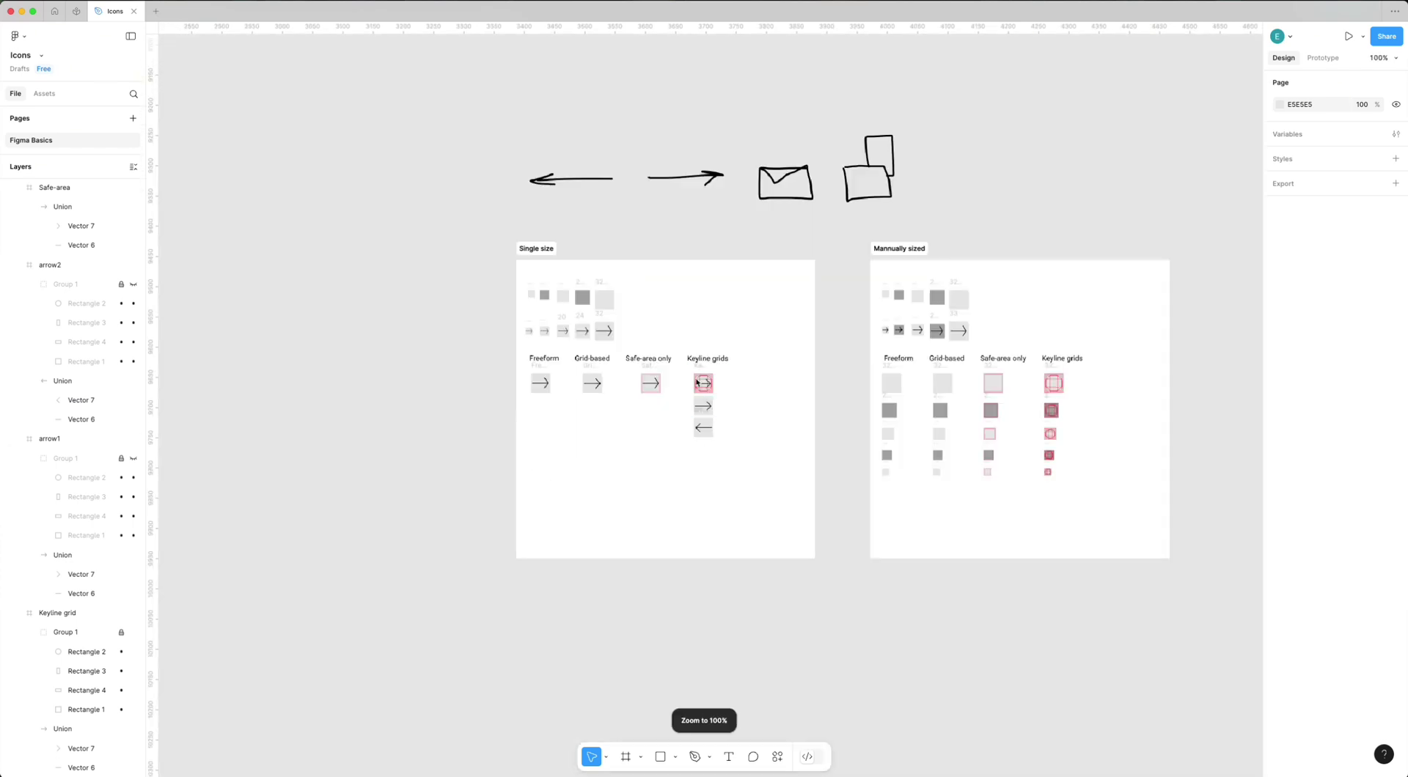
scroll(704, 430, "up", 10)
scroll(701, 393, "down", 2)
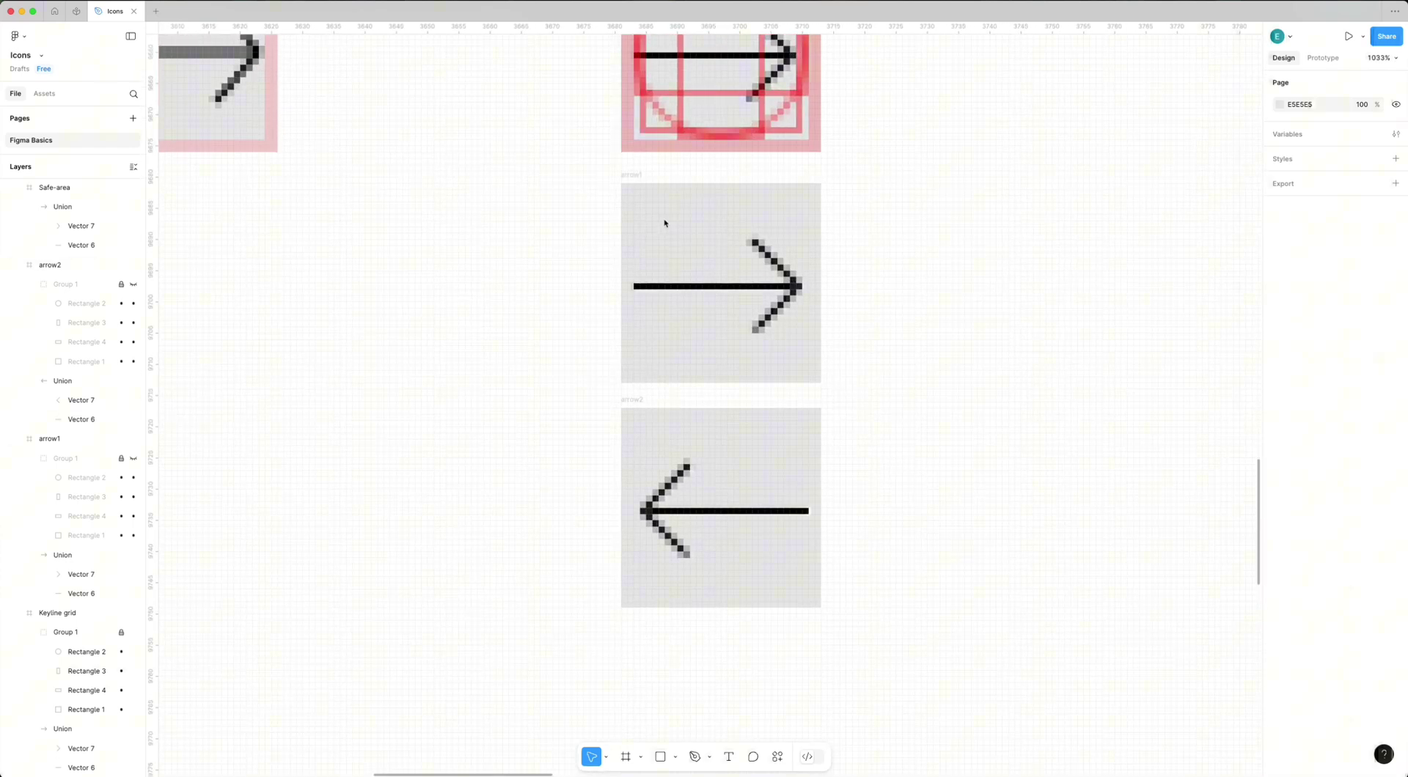
left_click(625, 181)
left_click_drag(632, 437, 925, 433)
left_click(650, 213)
left_click_drag(650, 214, 941, 228)
scroll(1144, 251, "right", 3)
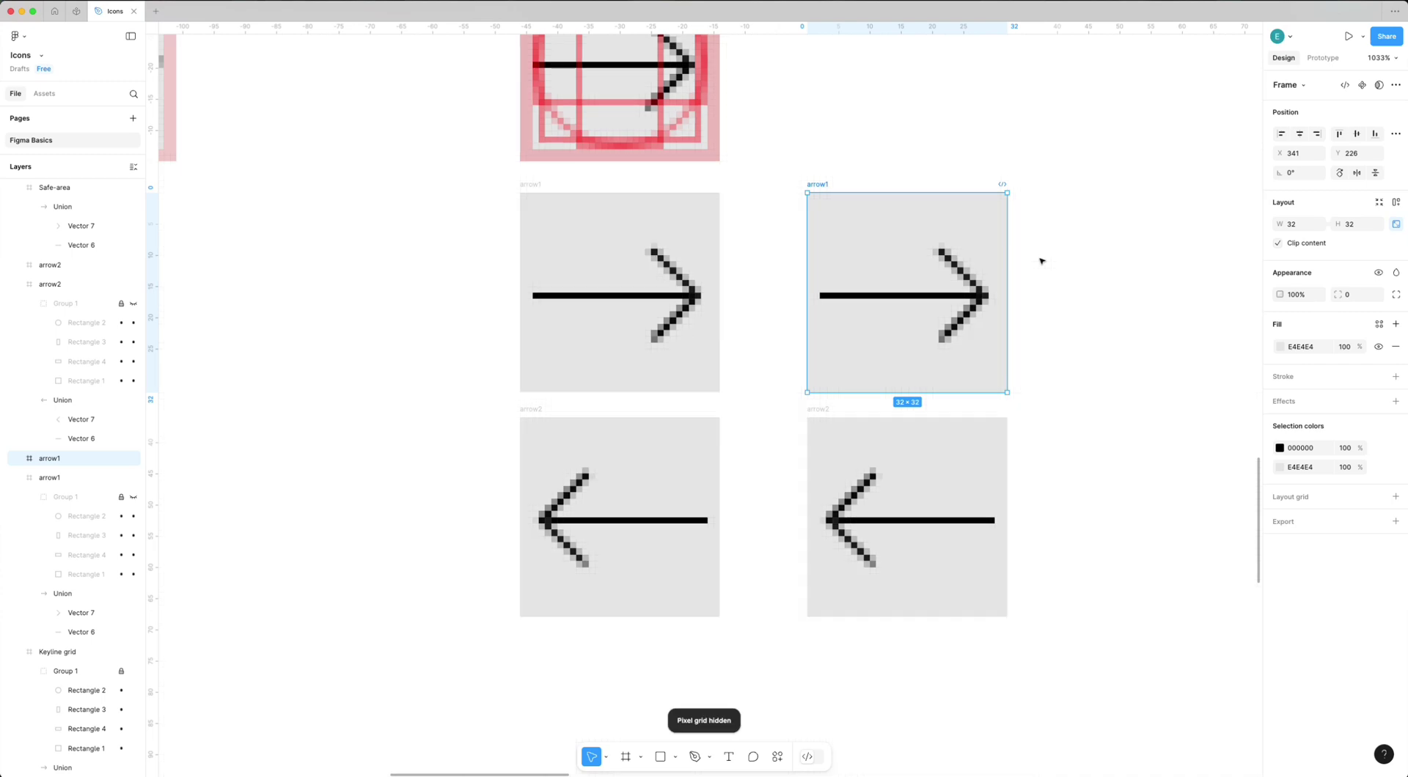
Make the keyline groups visible in the copied arrow1 and arrow2 frames.
scroll(1042, 261, "up", 3)
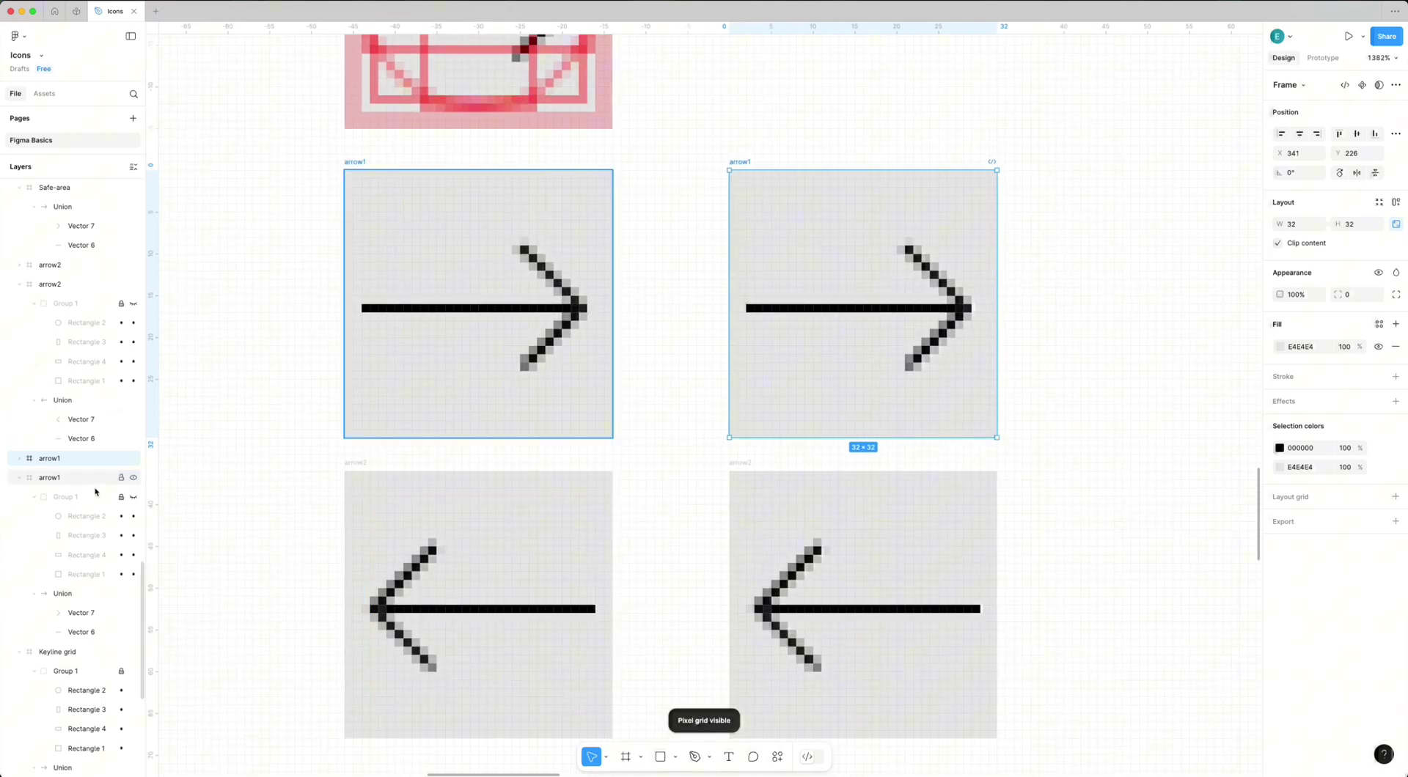
left_click(19, 461)
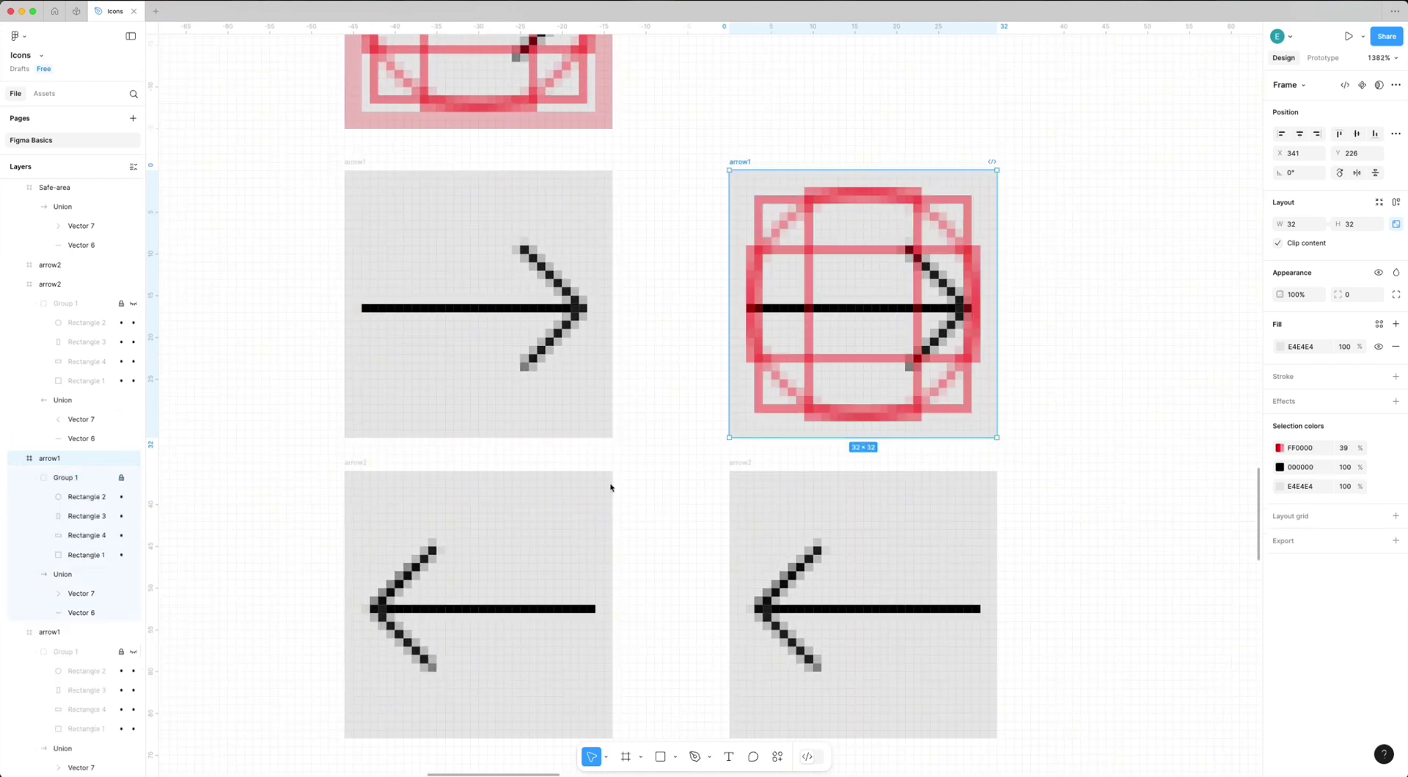
left_click(756, 472)
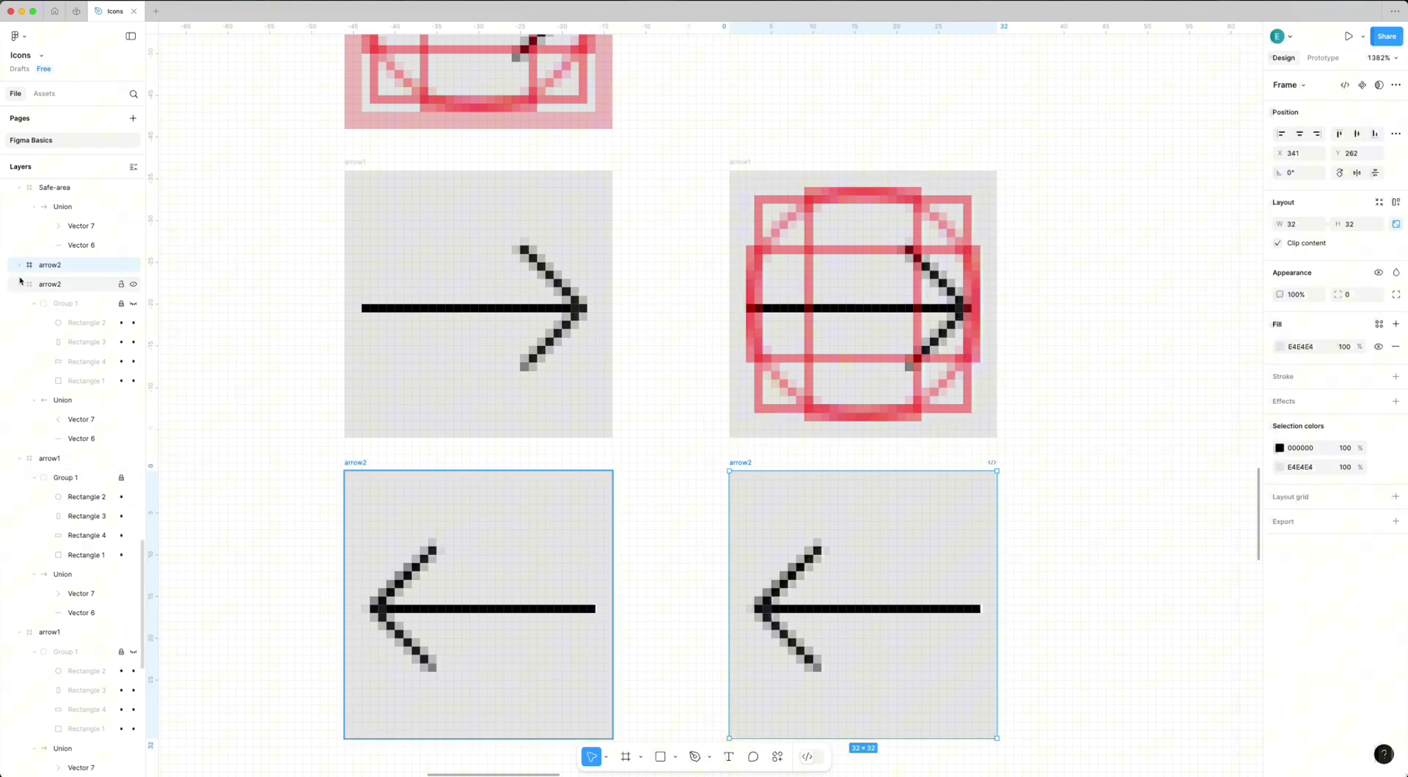
left_click(19, 266)
left_click(133, 285)
left_click(1025, 462)
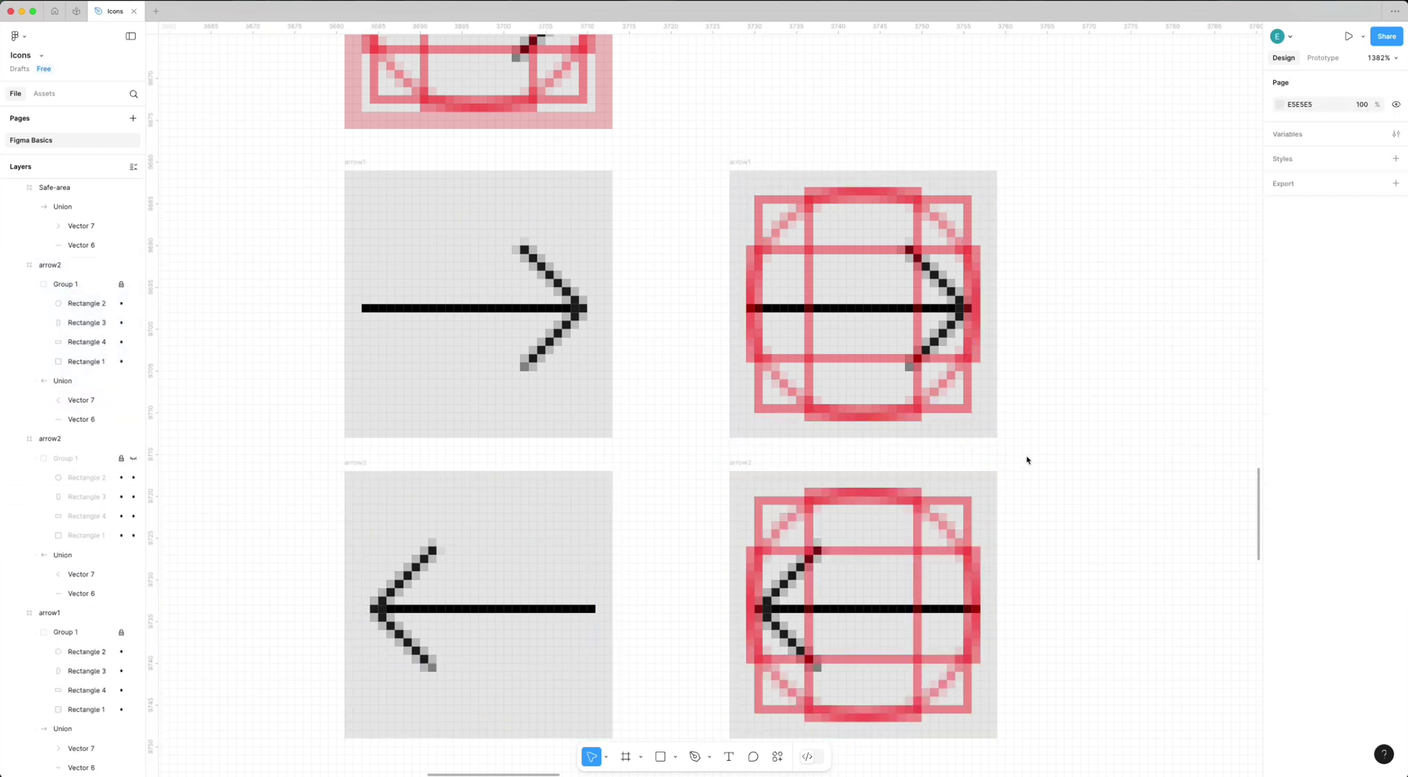
Move the arrowhead and shaft of the arrow2 copy 1 px left, onto the outer keyline edge.
scroll(1054, 428, "down", 2)
left_click(765, 531, "super")
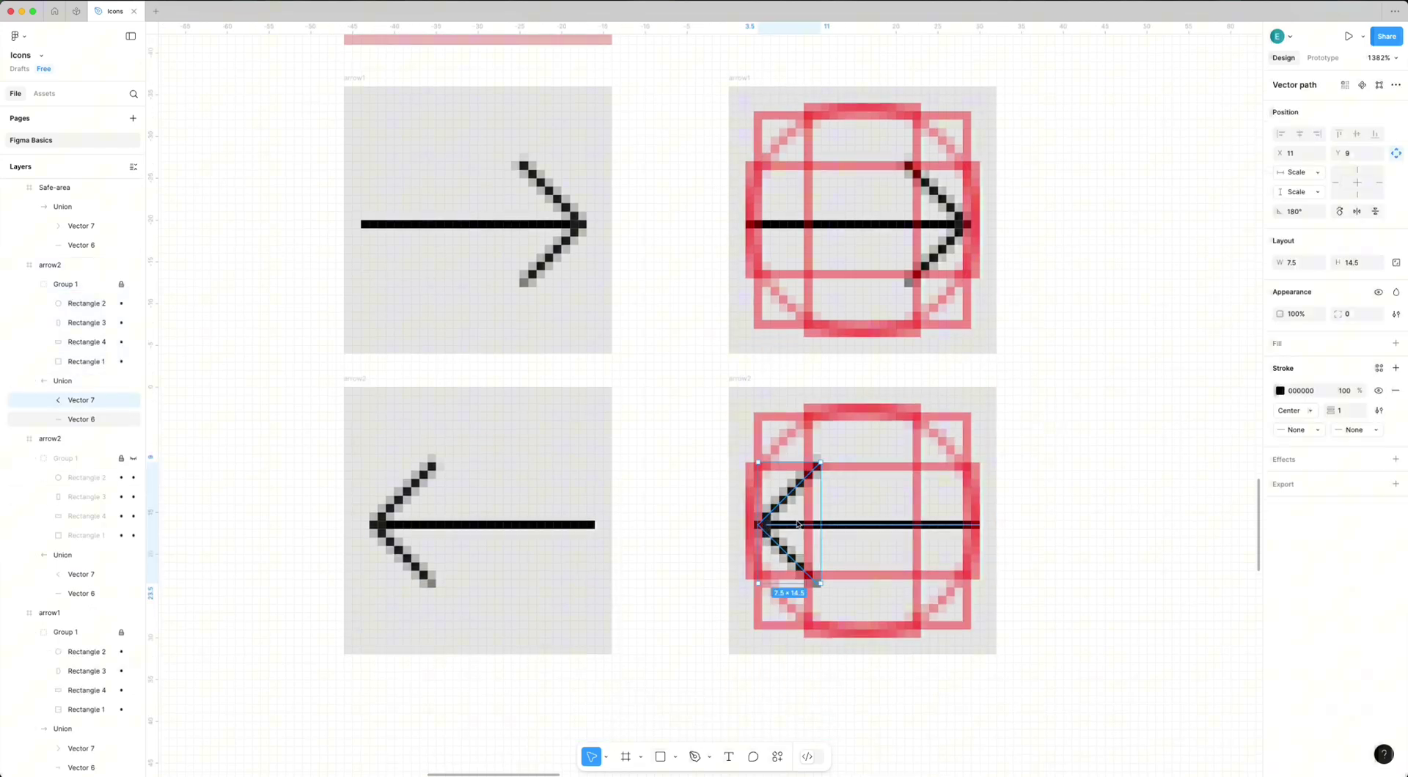
left_click(799, 526, "shift")
key("Left")
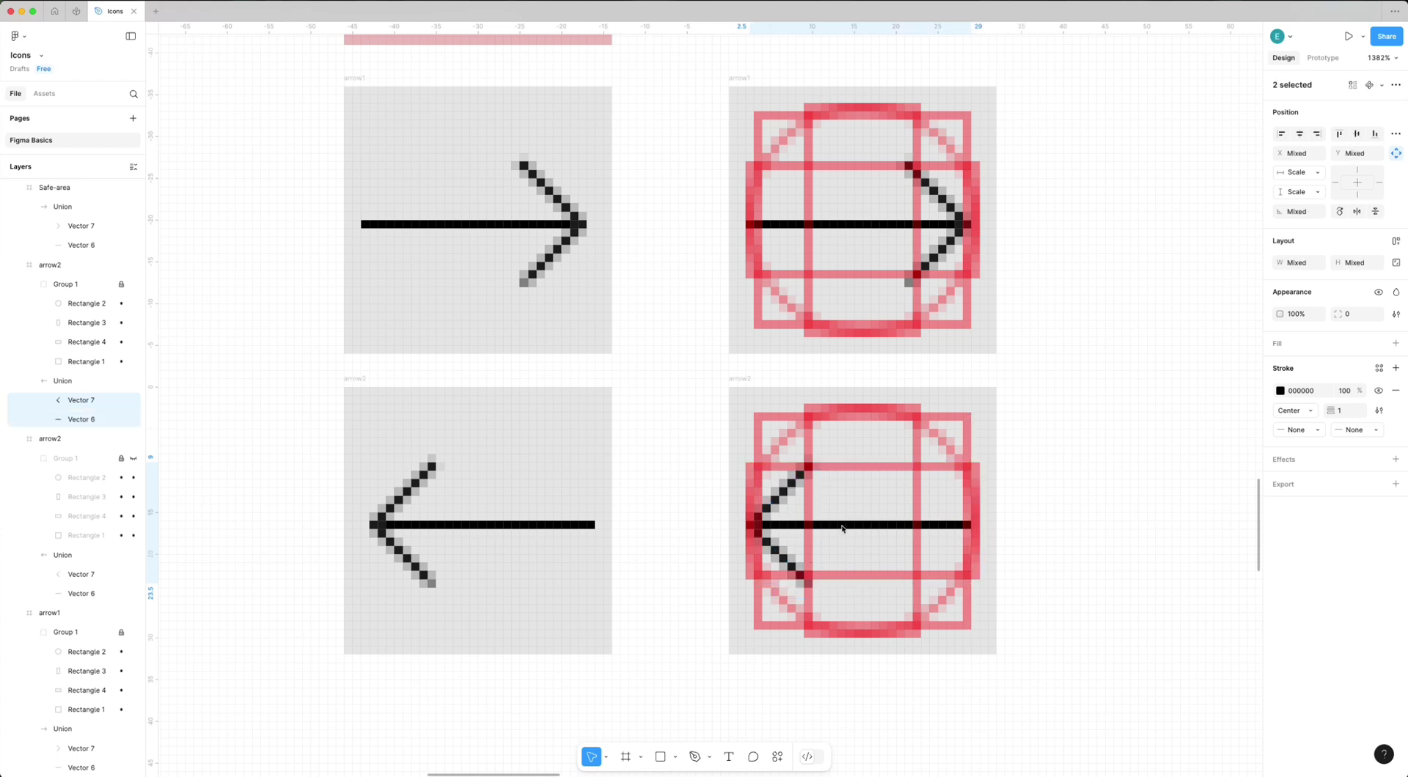
Extend the right end of the arrow2 copy's shaft to the outer keyline edge, making it 26.5 px long.
scroll(842, 527, "up", 3)
double_click(926, 525)
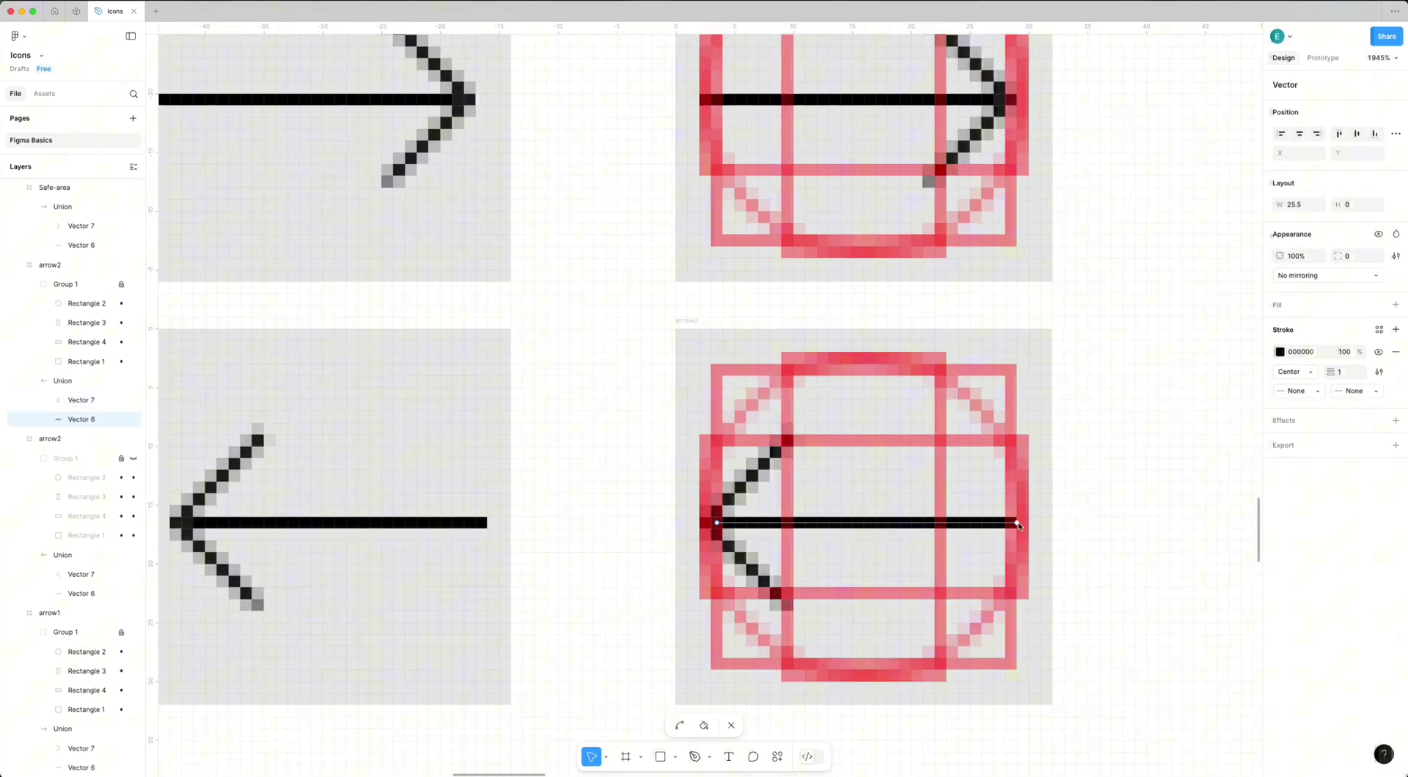
left_click(1092, 515)
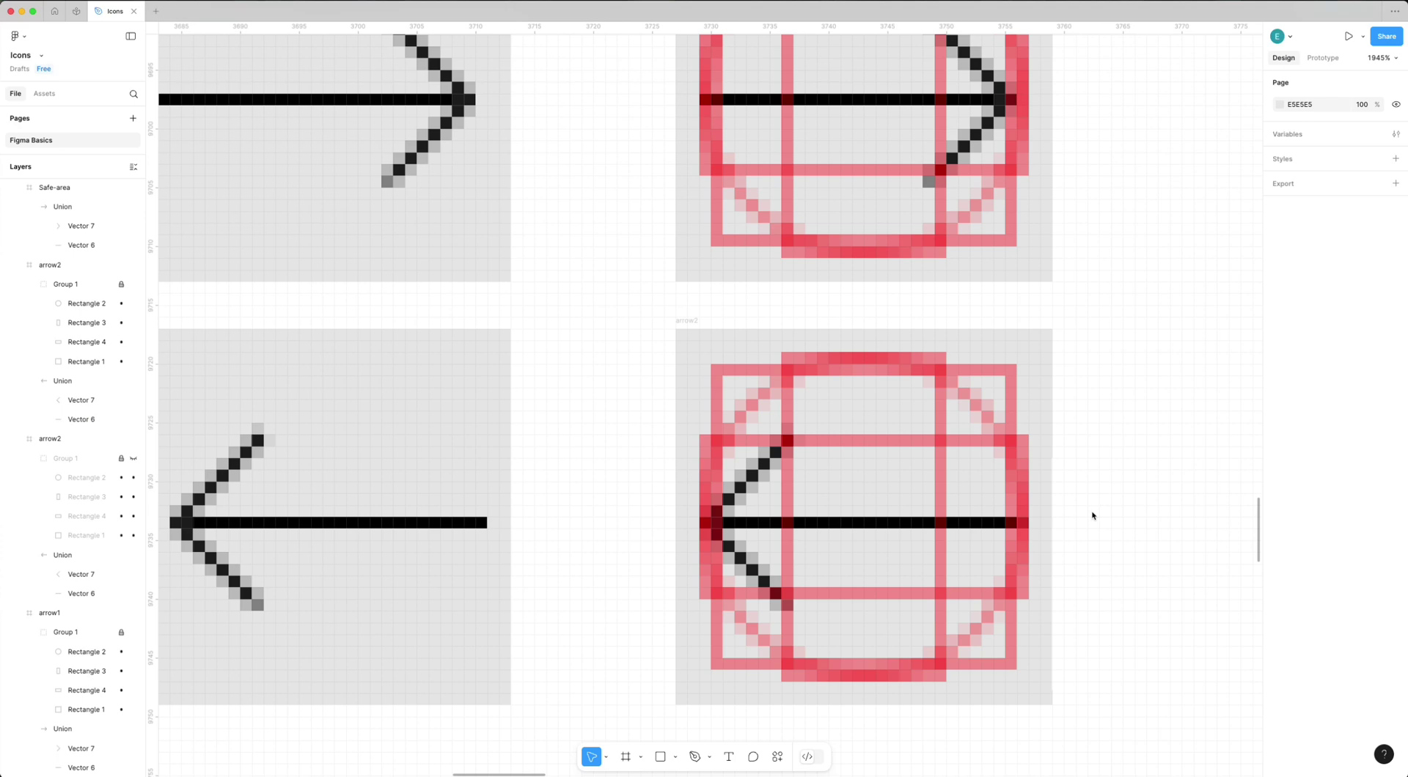
double_click(983, 525)
key("Escape")
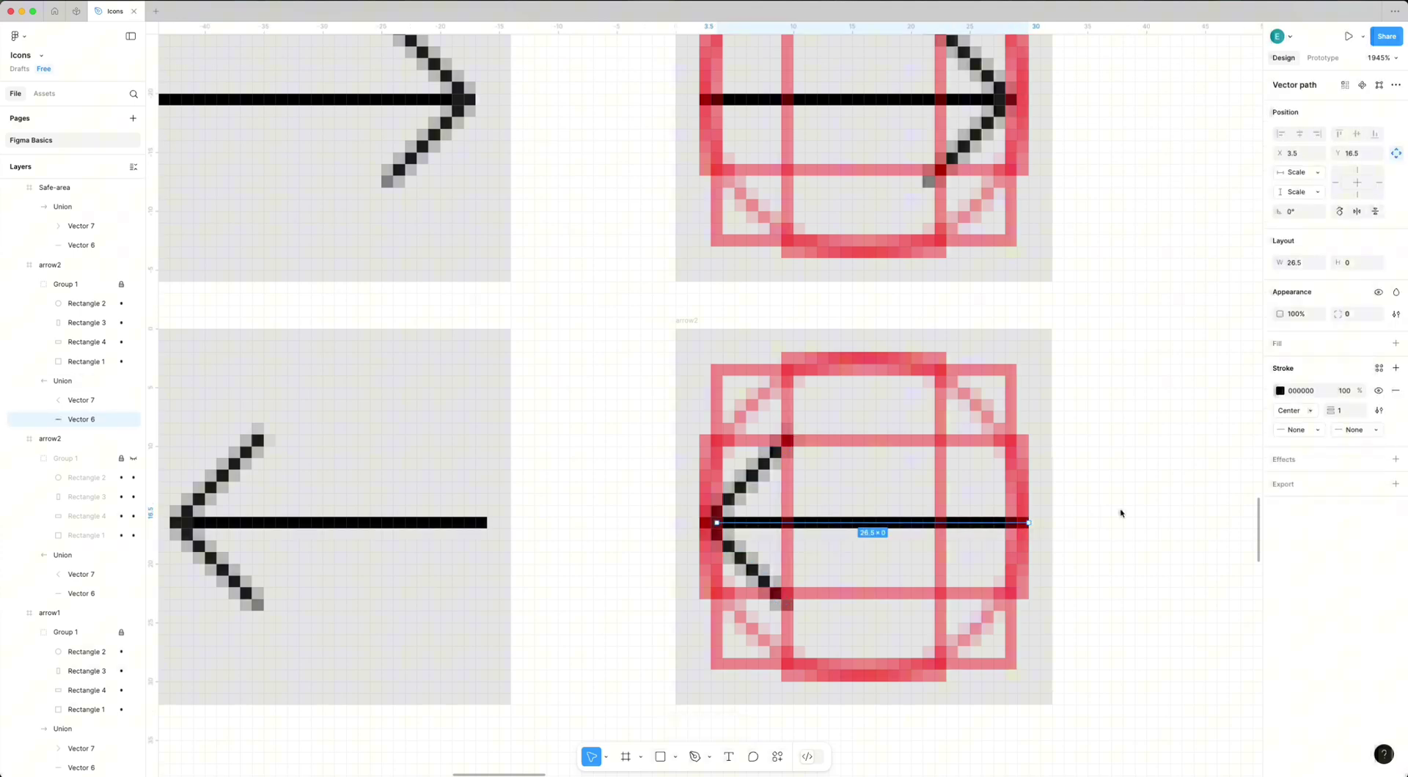
Move the arrow1 copy's arrowhead 1 px right to the outer keyline edge and extend its shaft to meet it.
scroll(1122, 509, "up", 5)
left_click(840, 362)
double_click(840, 364)
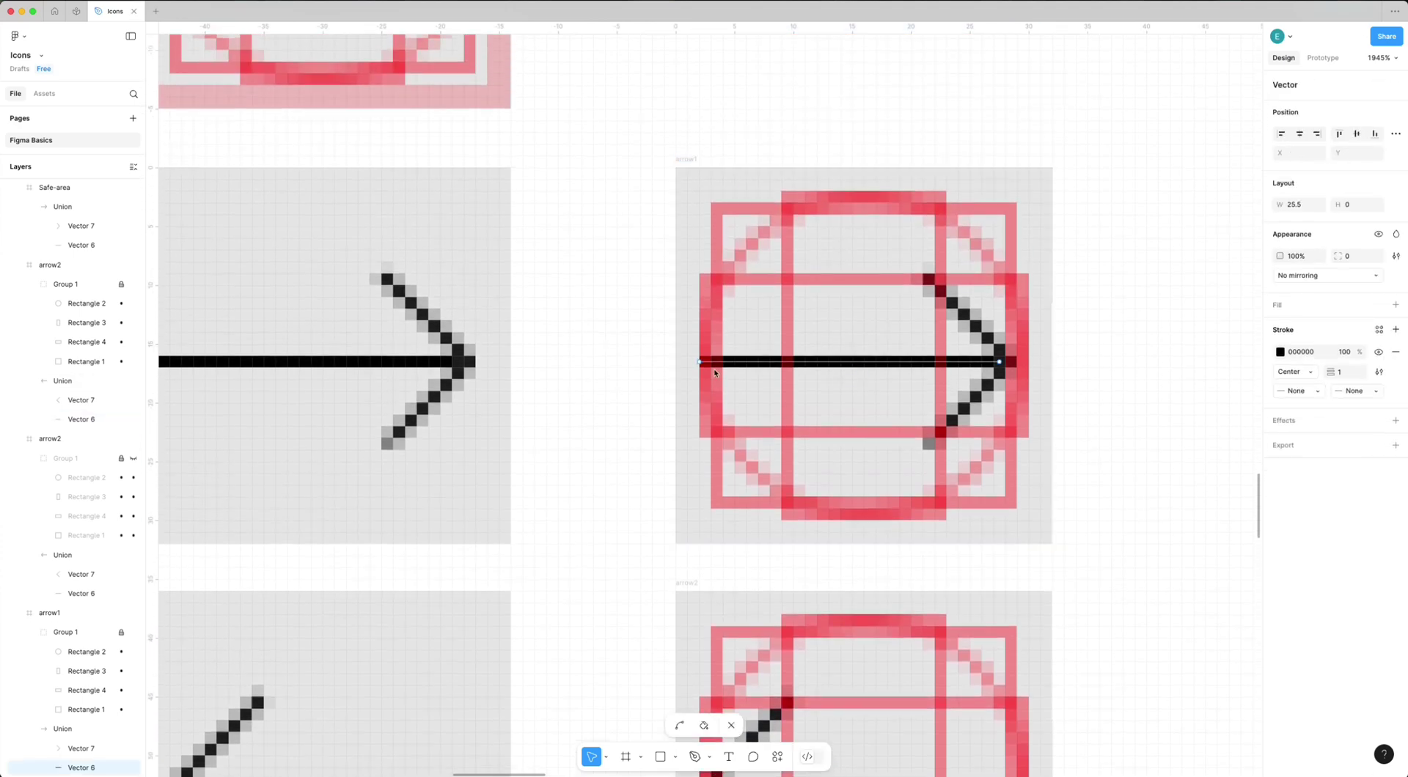
key("Escape")
left_click(996, 352)
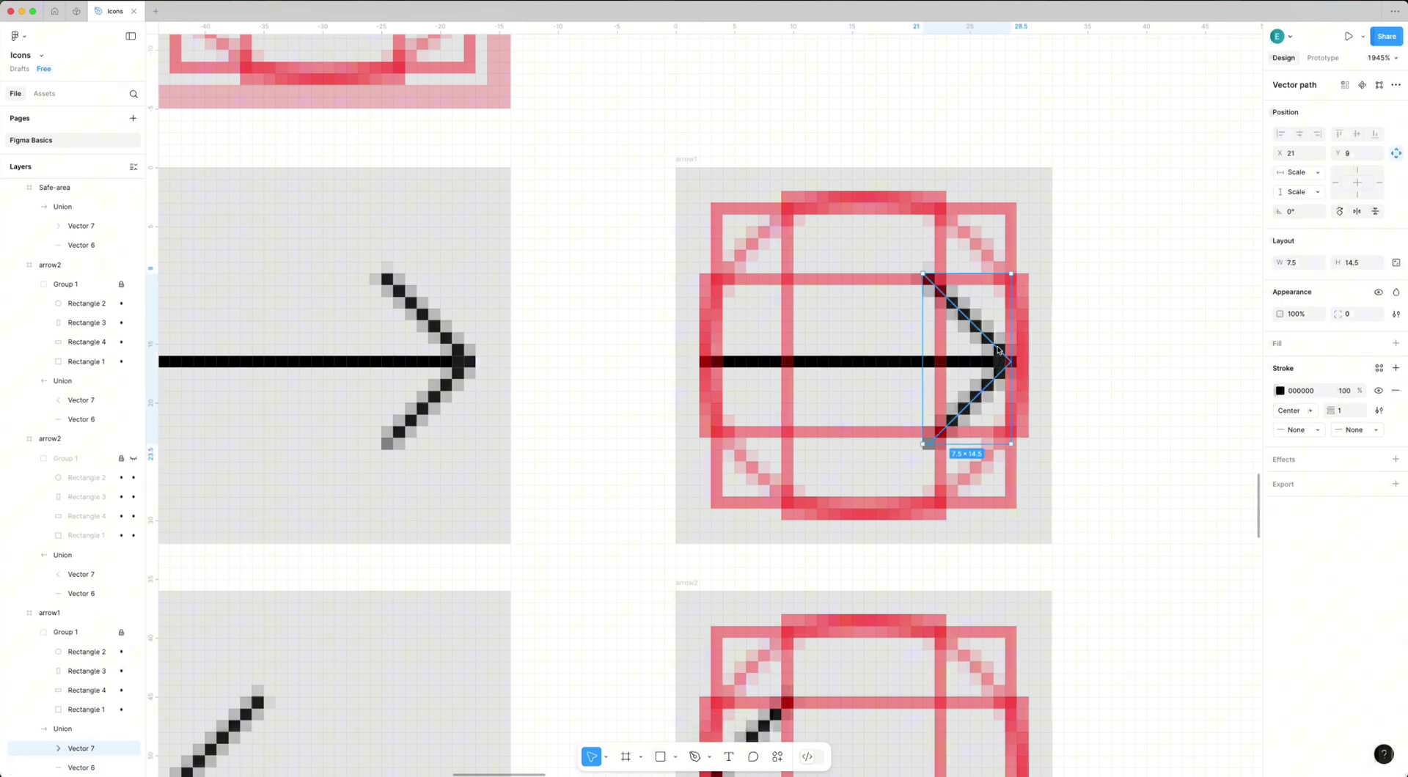
key("Right")
double_click(977, 362)
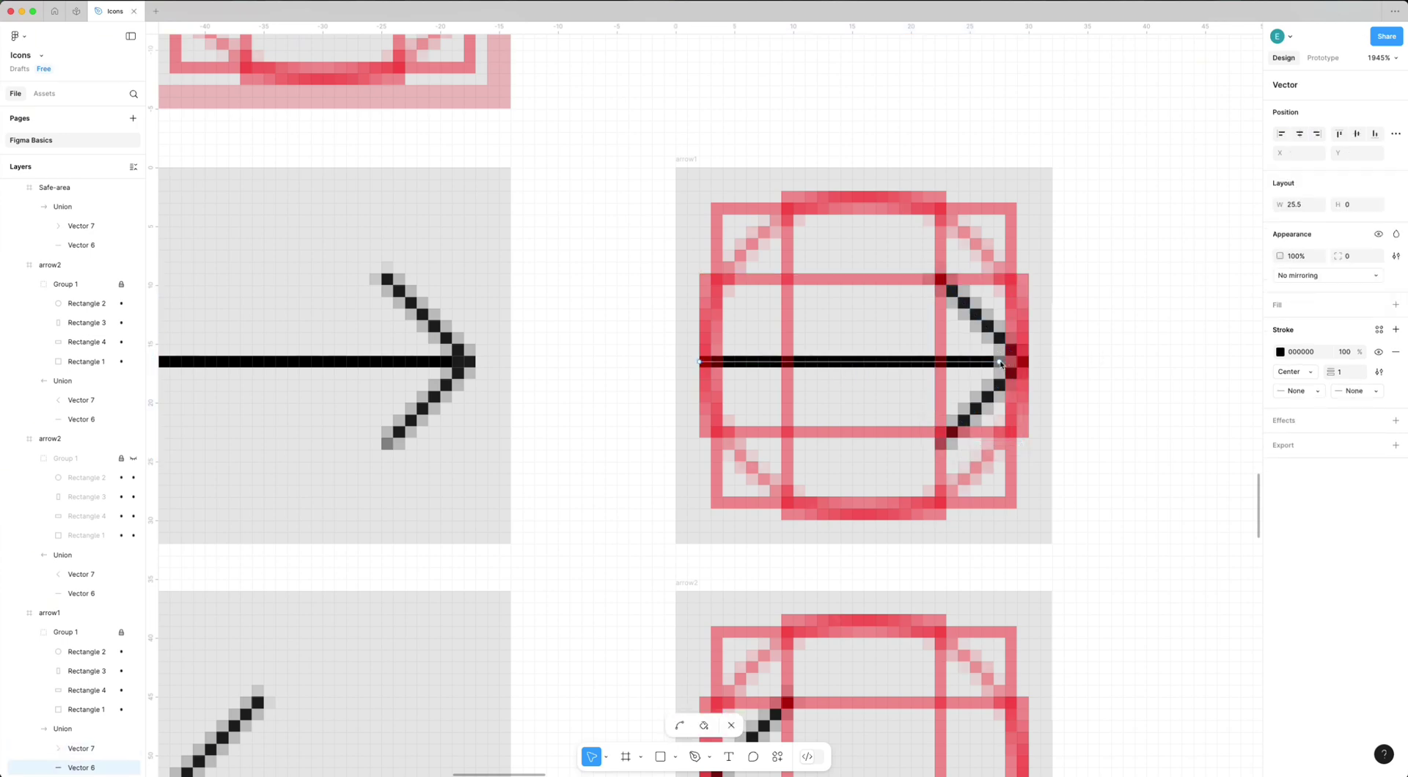
key("Escape")
key("Escape")
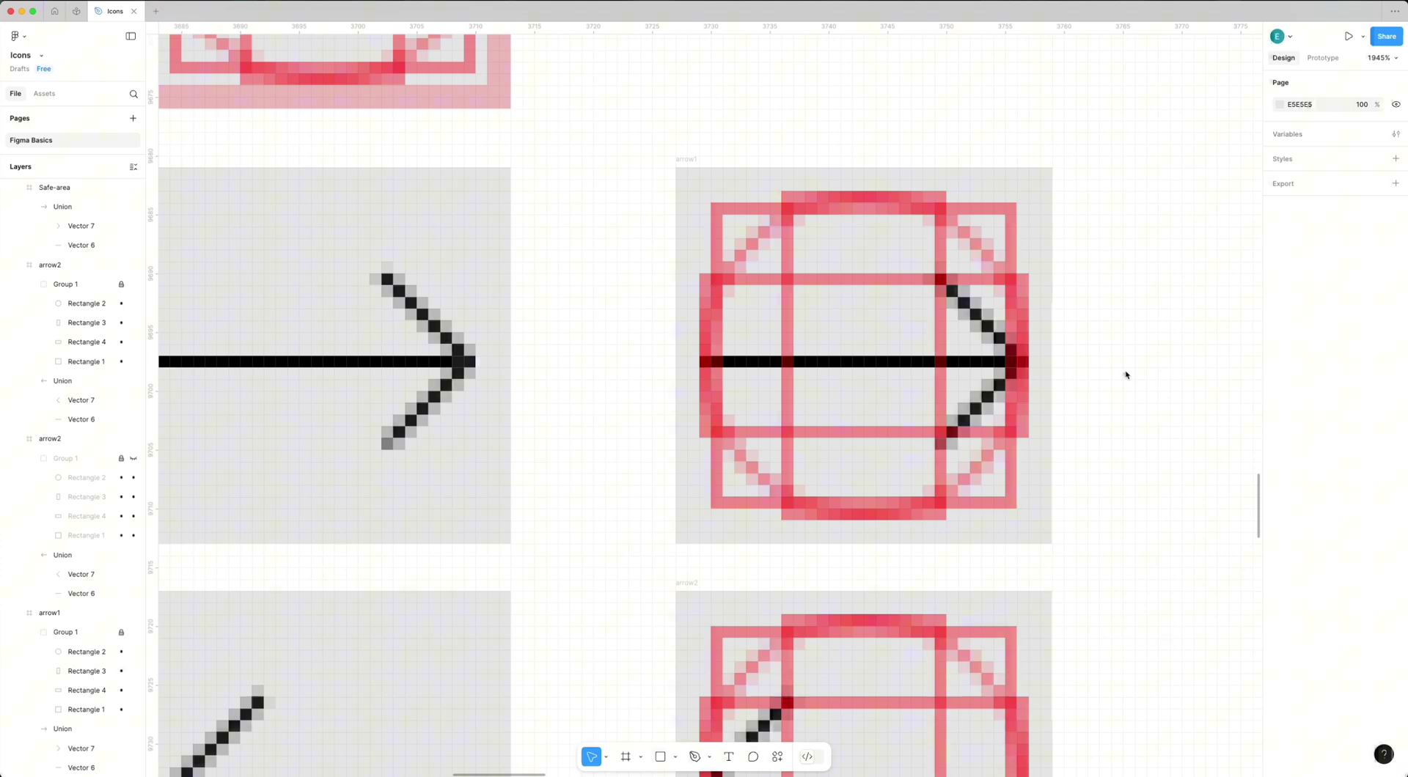
Hide the keyline groups in the arrow1 and arrow2 copies so only their arrows show.
scroll(1125, 373, "down", 5)
left_click(970, 289)
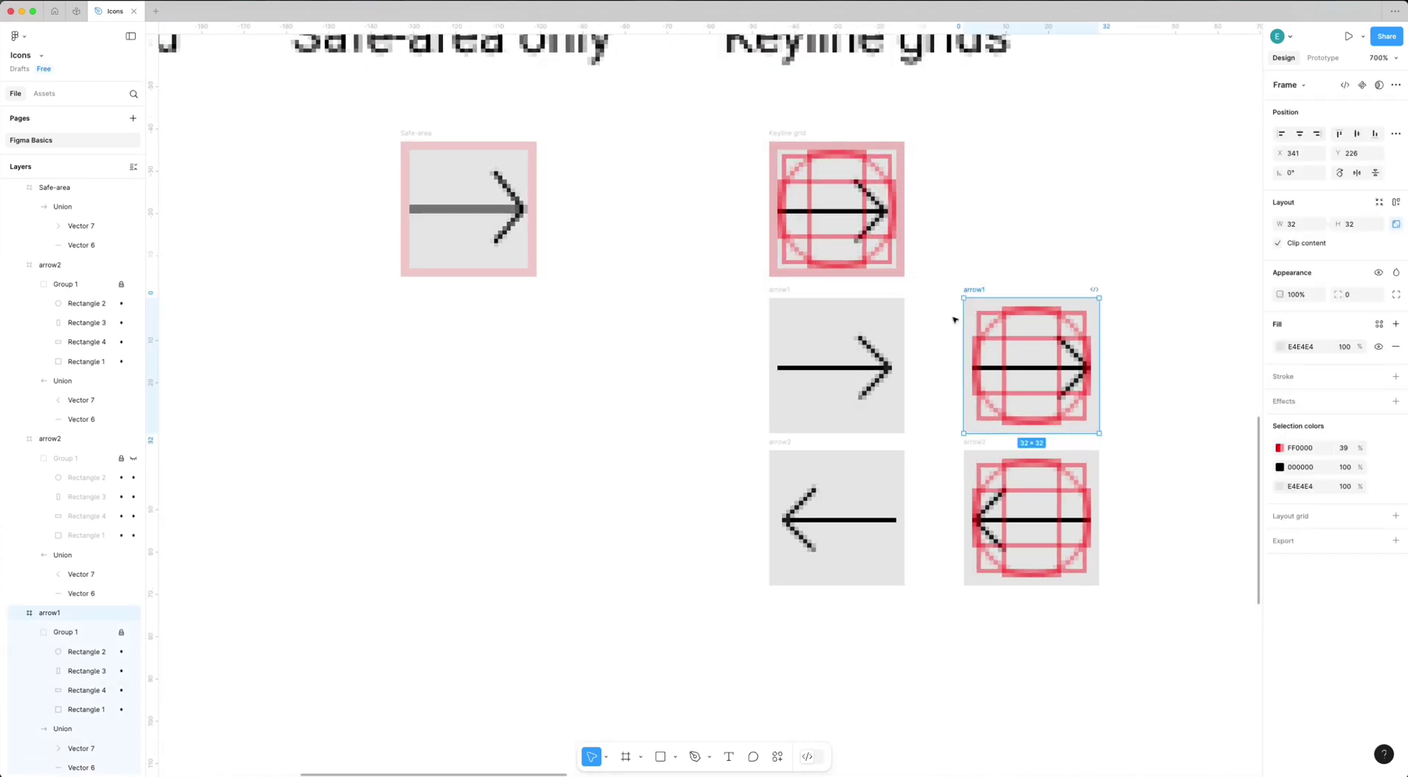
left_click(133, 632)
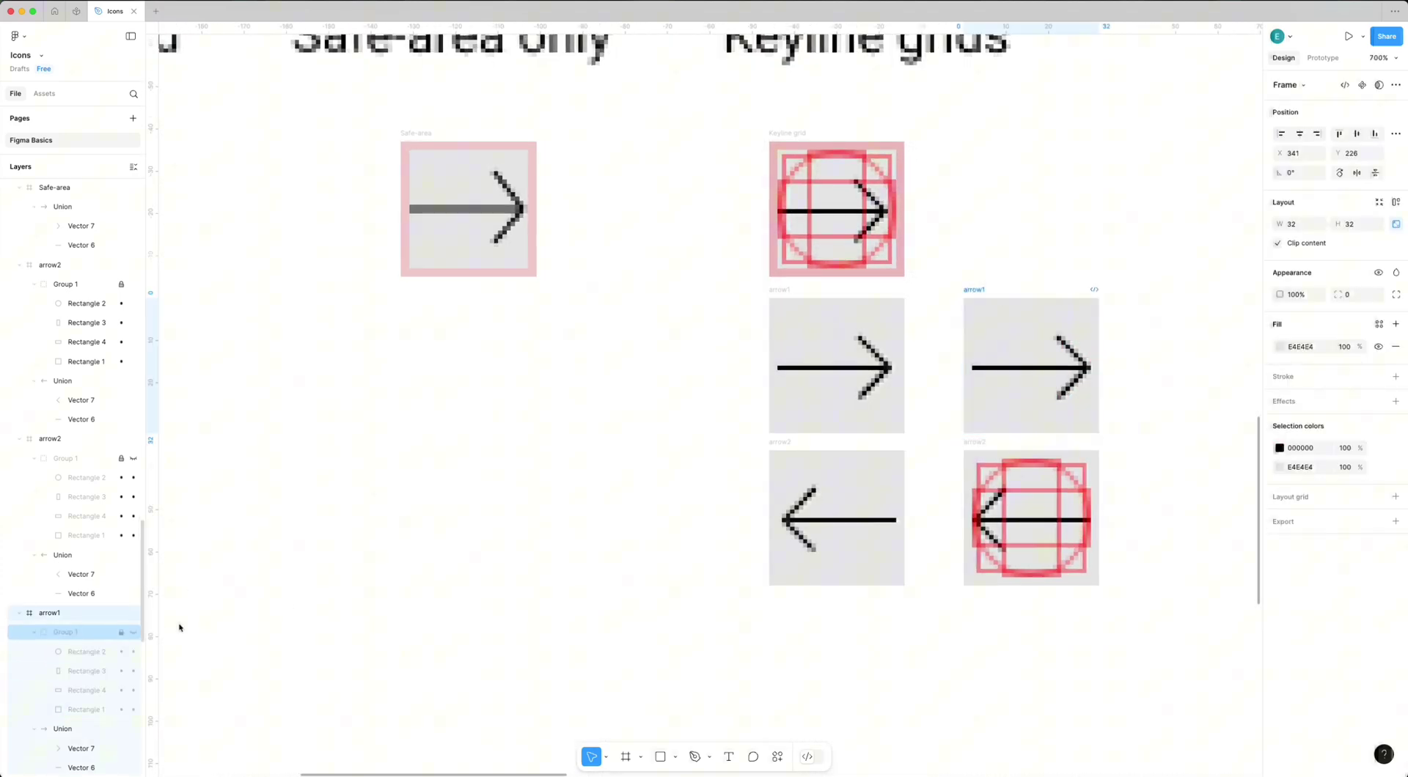
left_click(971, 442)
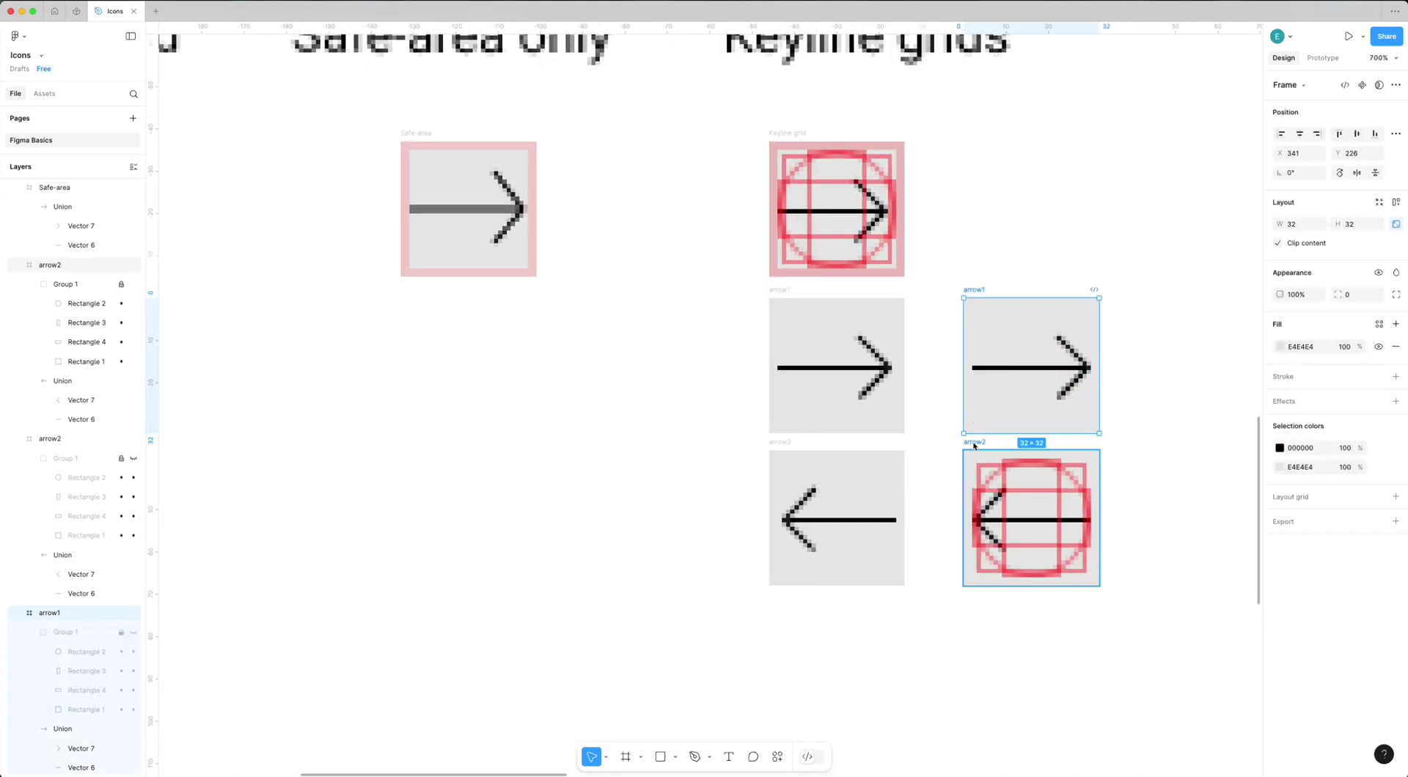
left_click(133, 285)
left_click(569, 407)
left_click_drag(633, 429, 562, 434)
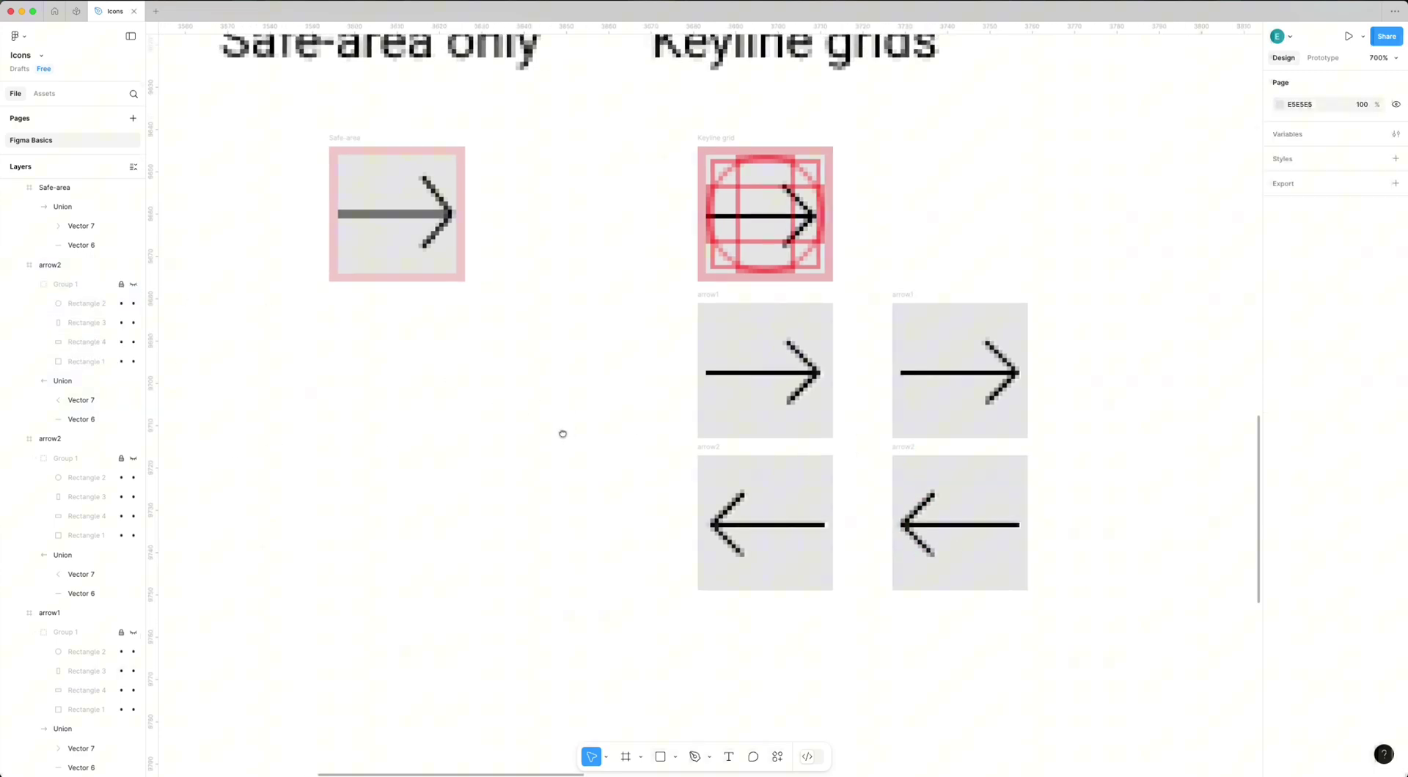
Draw a 26 × 18 px envelope outline with a 1 px black stroke and a V-shaped flap in the empty keyline grid frame.
key("shift+0")
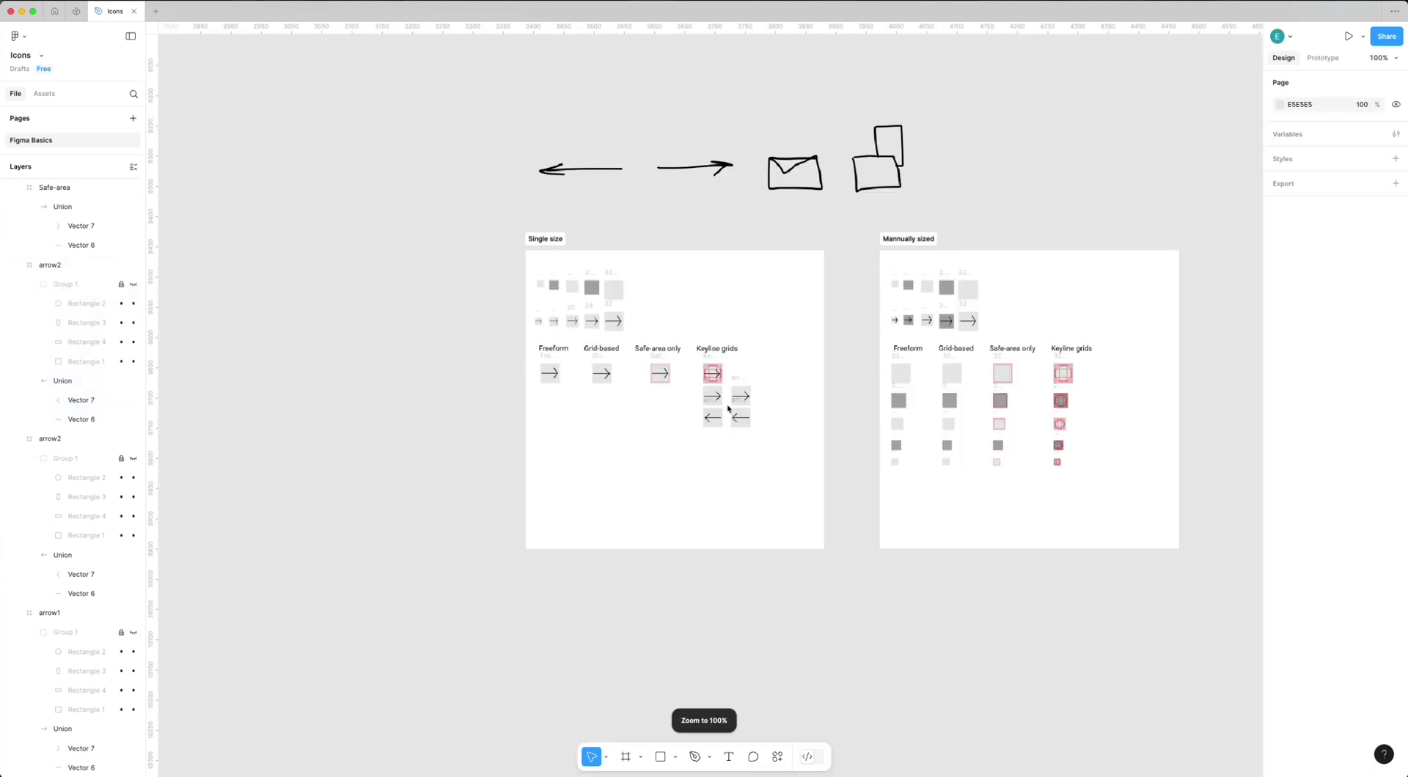
scroll(728, 408, "up", 10)
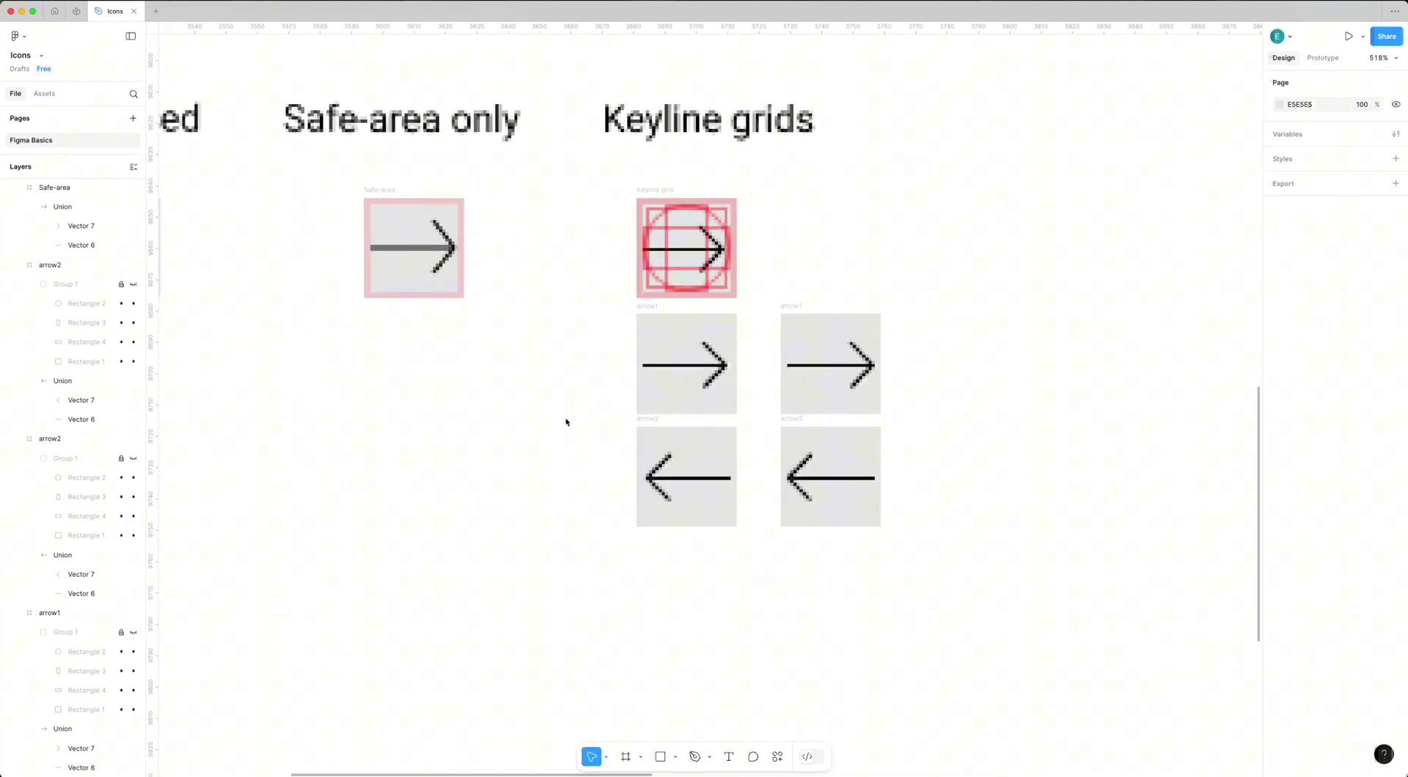
left_click_drag(565, 422, 566, 442)
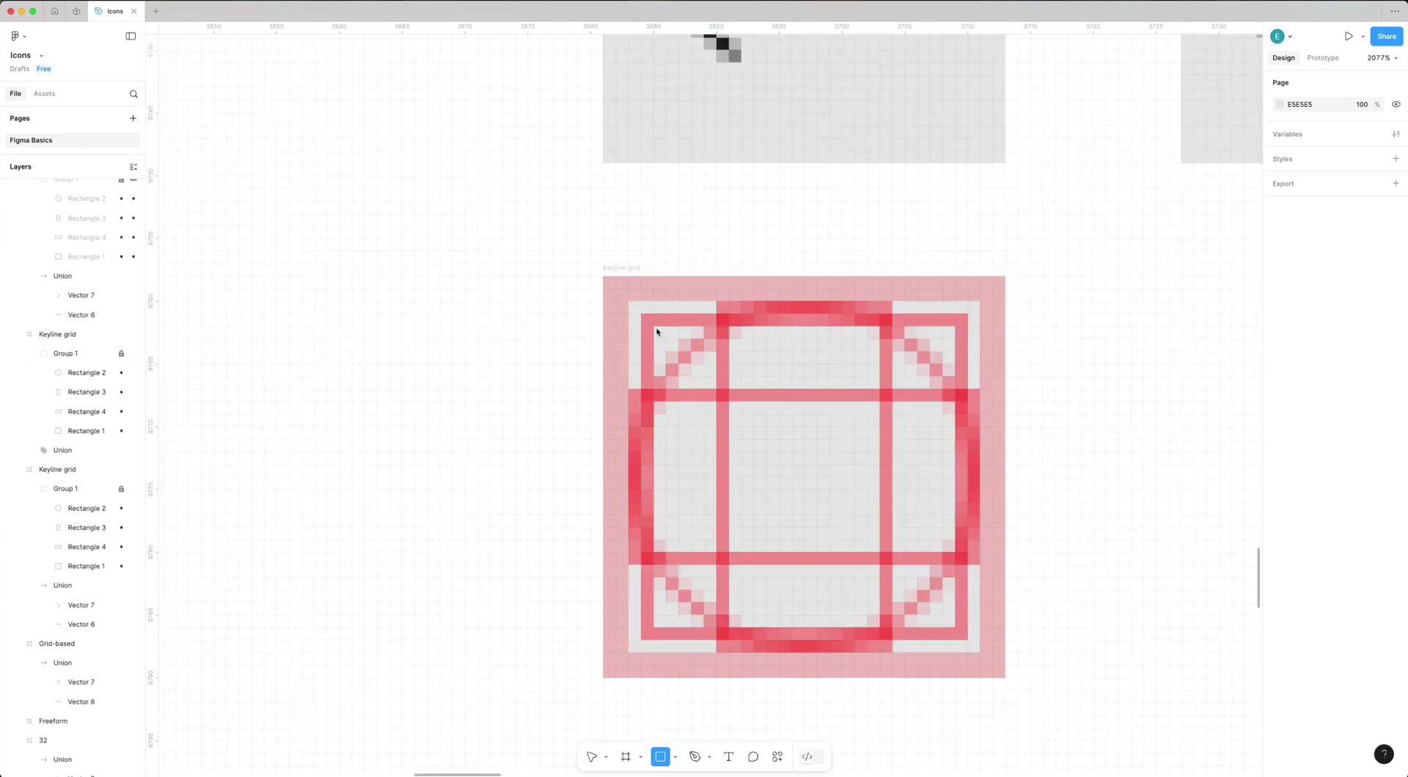
left_click_drag(641, 364, 968, 590)
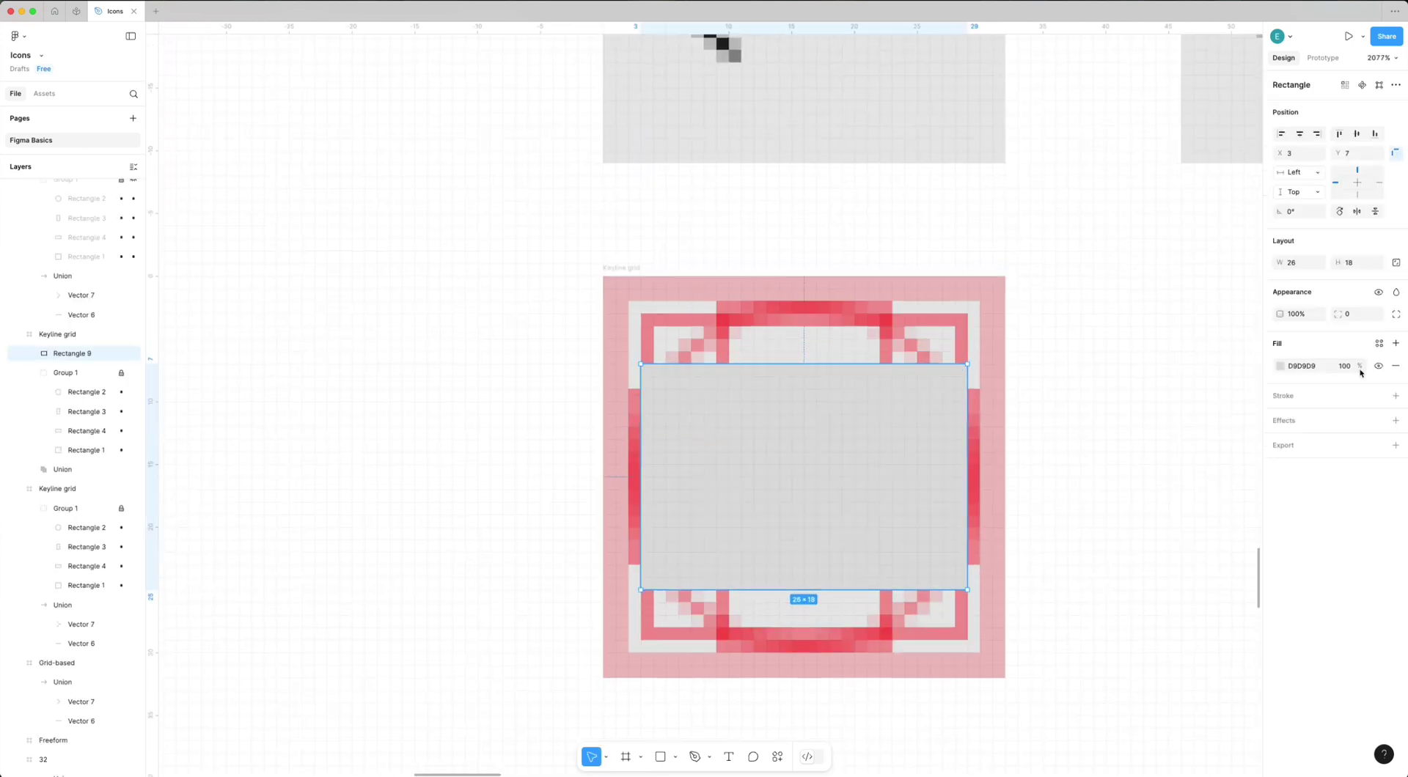
key("p")
left_click(647, 371)
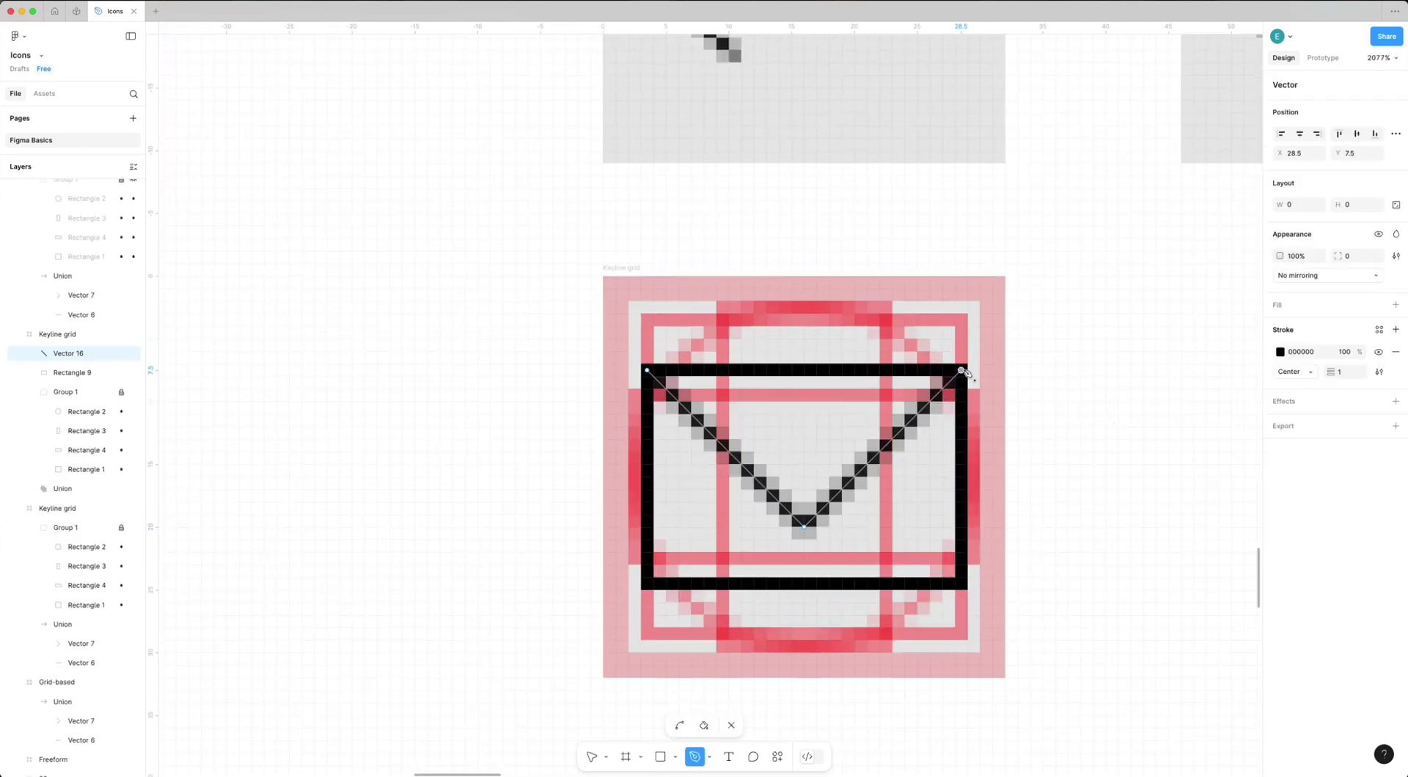
Add diagonal fold lines from the envelope's lower corners to its flap and hide the keyline guides.
scroll(771, 491, "up", 2)
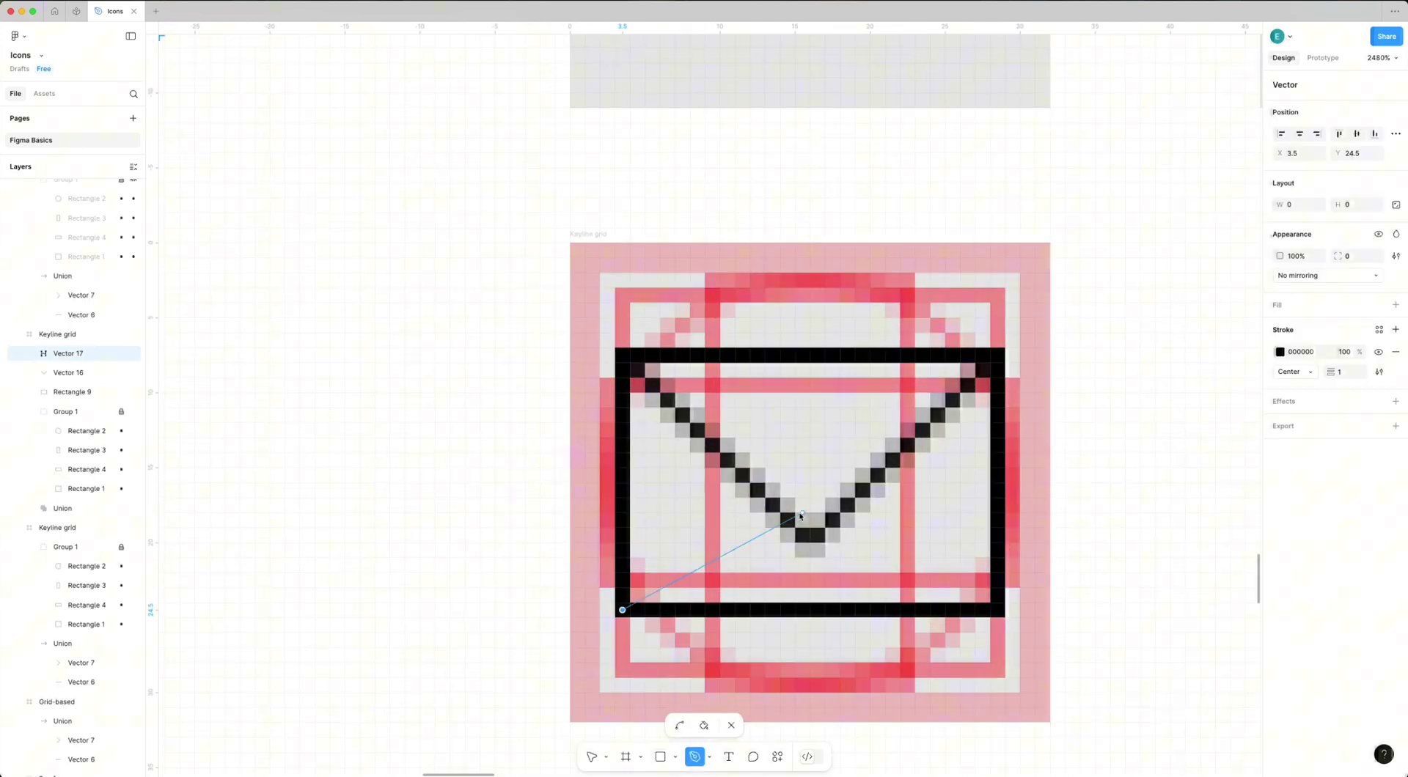
left_click(627, 601)
left_click(715, 510)
key("Escape")
left_click(988, 616)
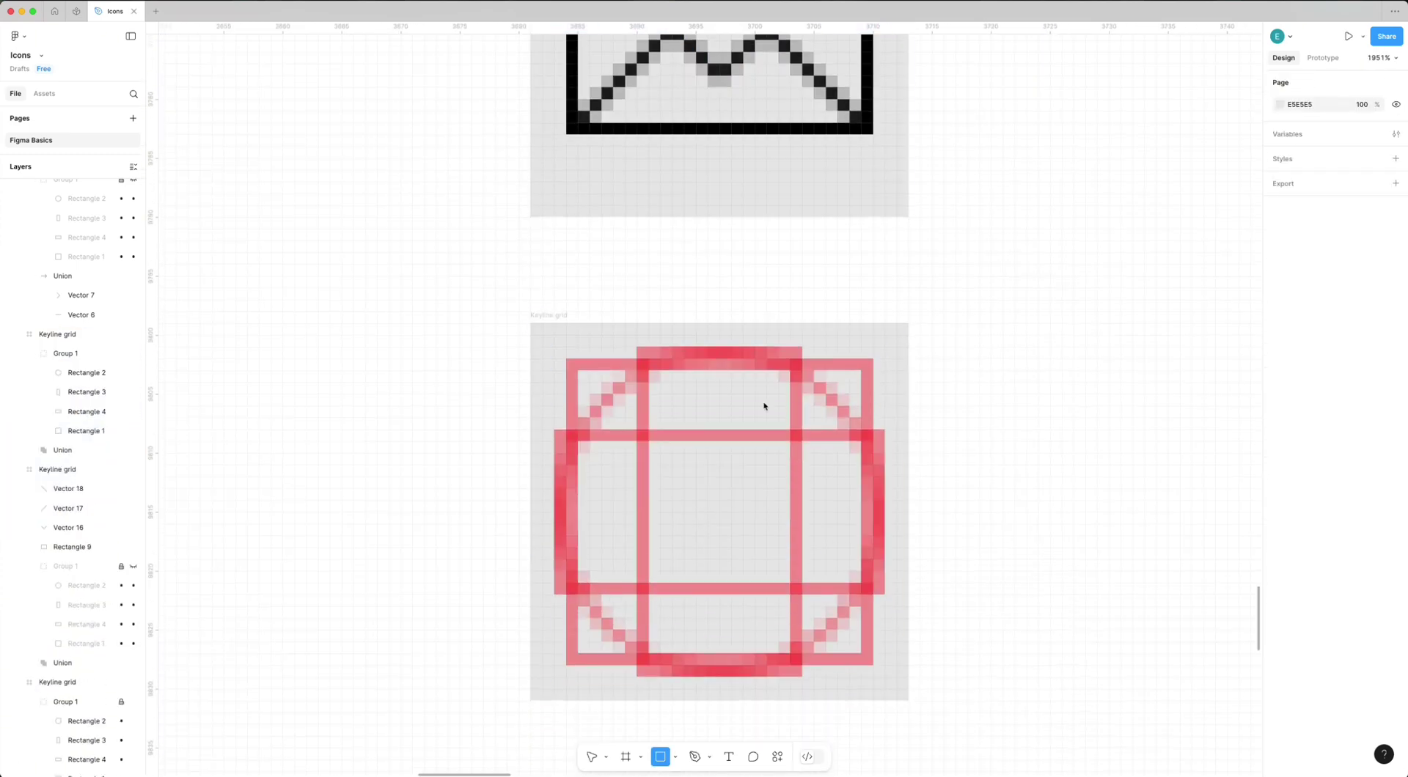
Draw two overlapping 16 × 16 px black-outlined squares in the next keyline grid frame and subtract the front square from the back one.
left_click_drag(592, 476, 792, 666)
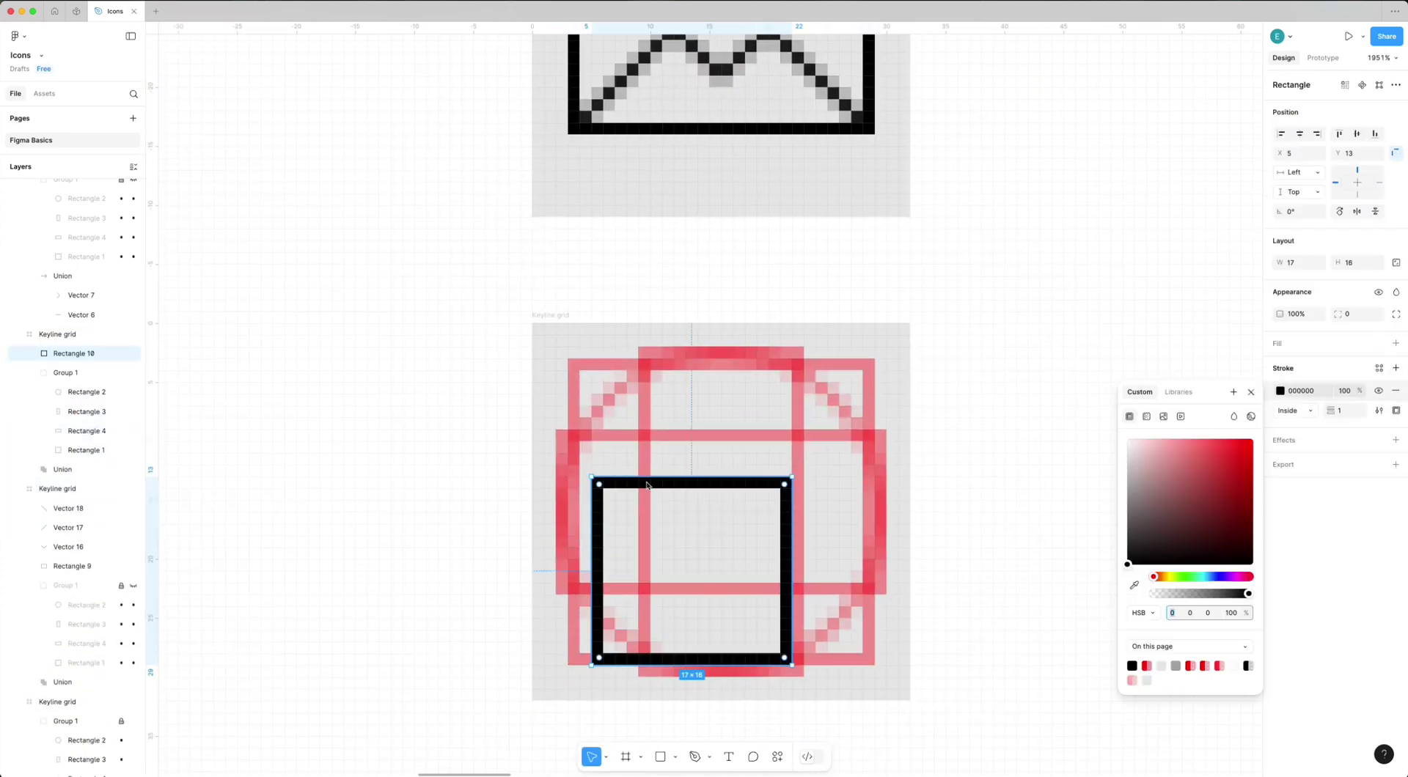
mouse_move(683, 545)
left_mouse_down()
mouse_move(754, 440)
mouse_move(749, 462)
left_mouse_up()
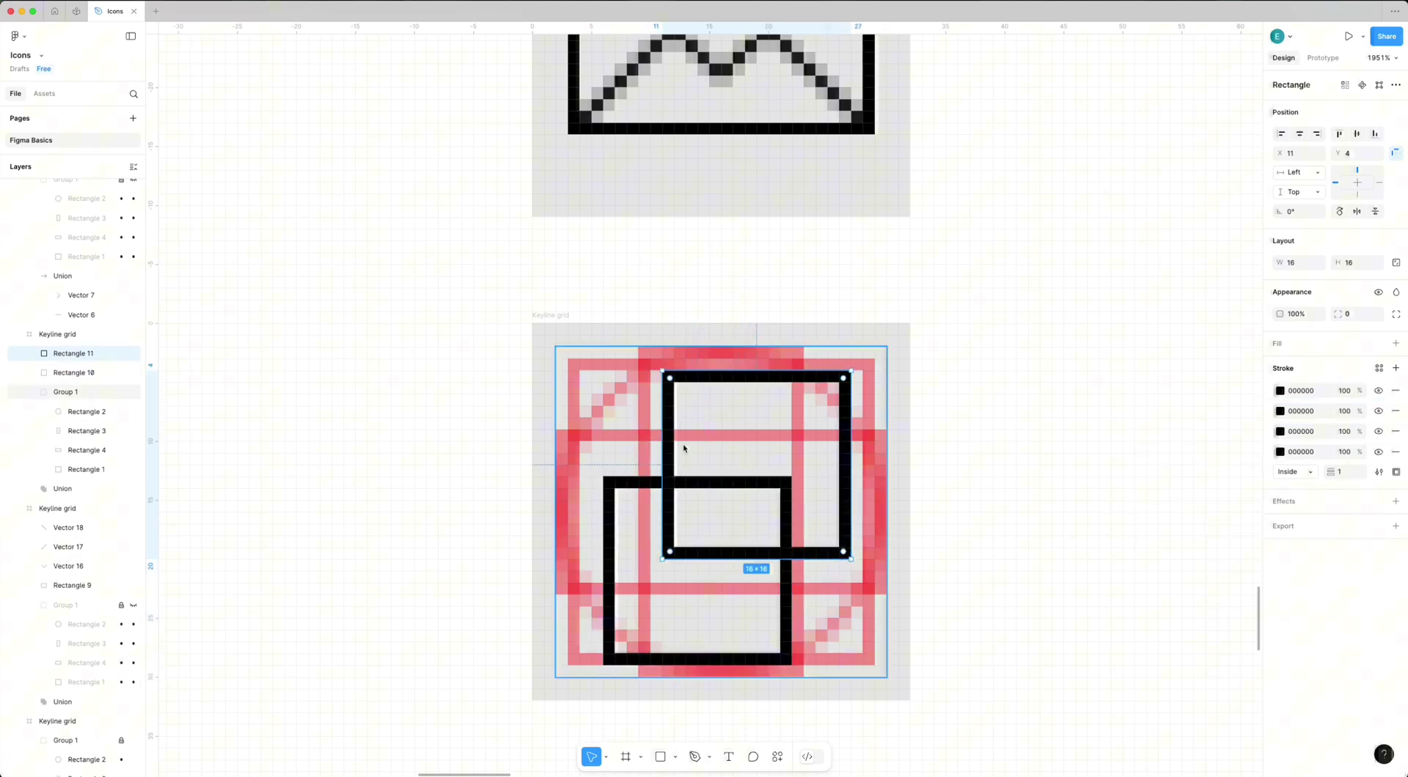
left_click(1396, 85)
left_click(1292, 204)
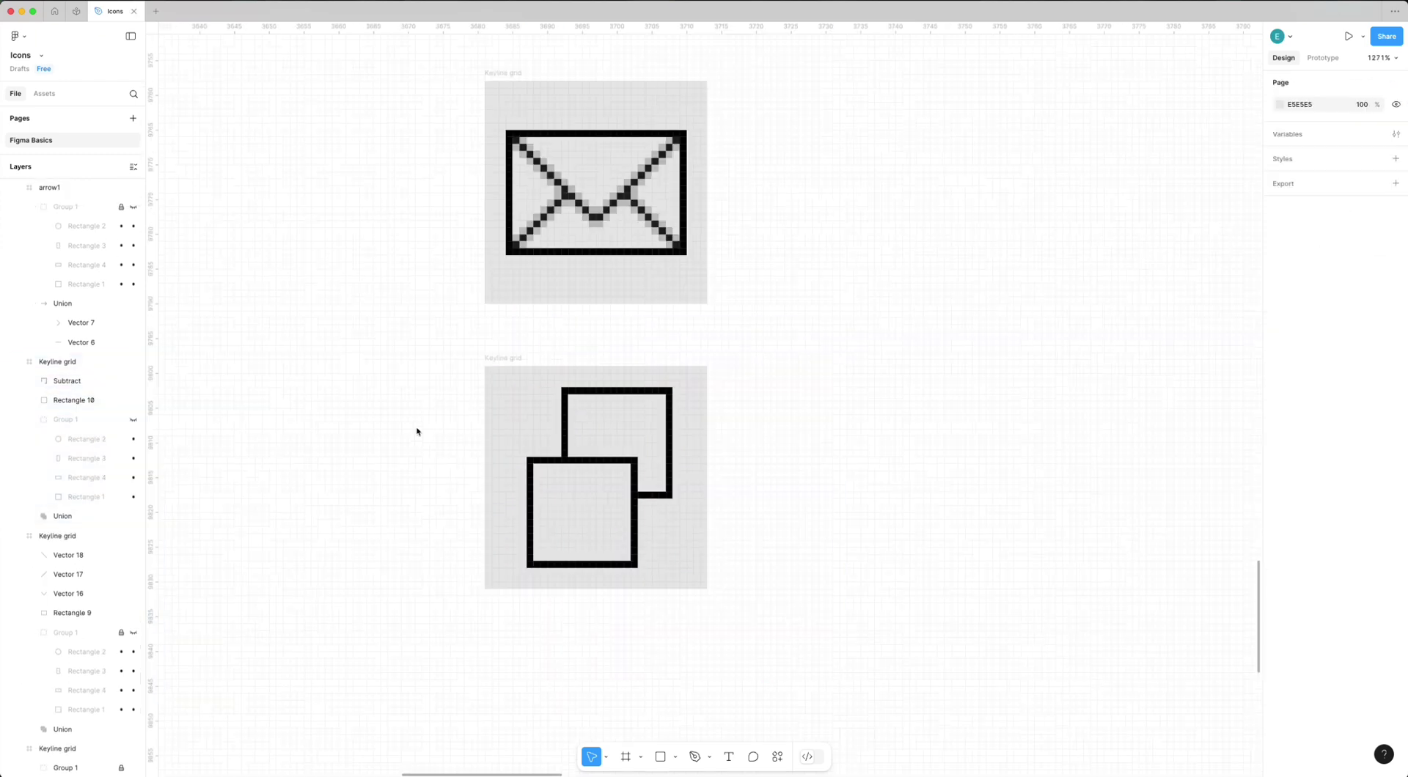
Place the overlapping-squares icon at the end of the manual 32 px row and duplicate the 24×24 keyline frame under each icon.
scroll(892, 361, "down", 5)
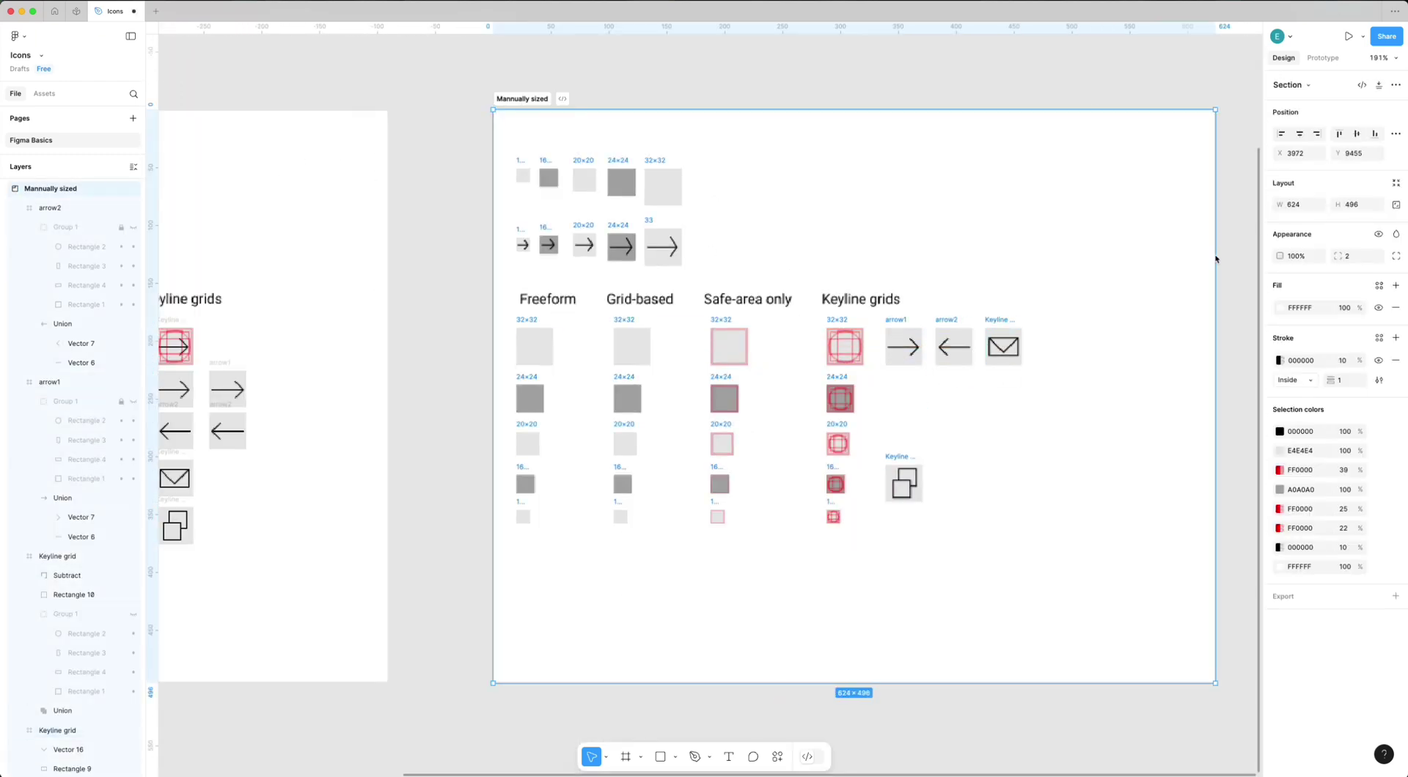
left_click_drag(903, 483, 1062, 346)
scroll(932, 374, "up", 5)
left_click(707, 428)
left_click_drag(707, 428, 860, 427)
scroll(860, 428, "right", 3)
left_click_drag(629, 408, 759, 409)
left_click_drag(759, 409, 892, 409)
left_click_drag(892, 408, 1017, 409)
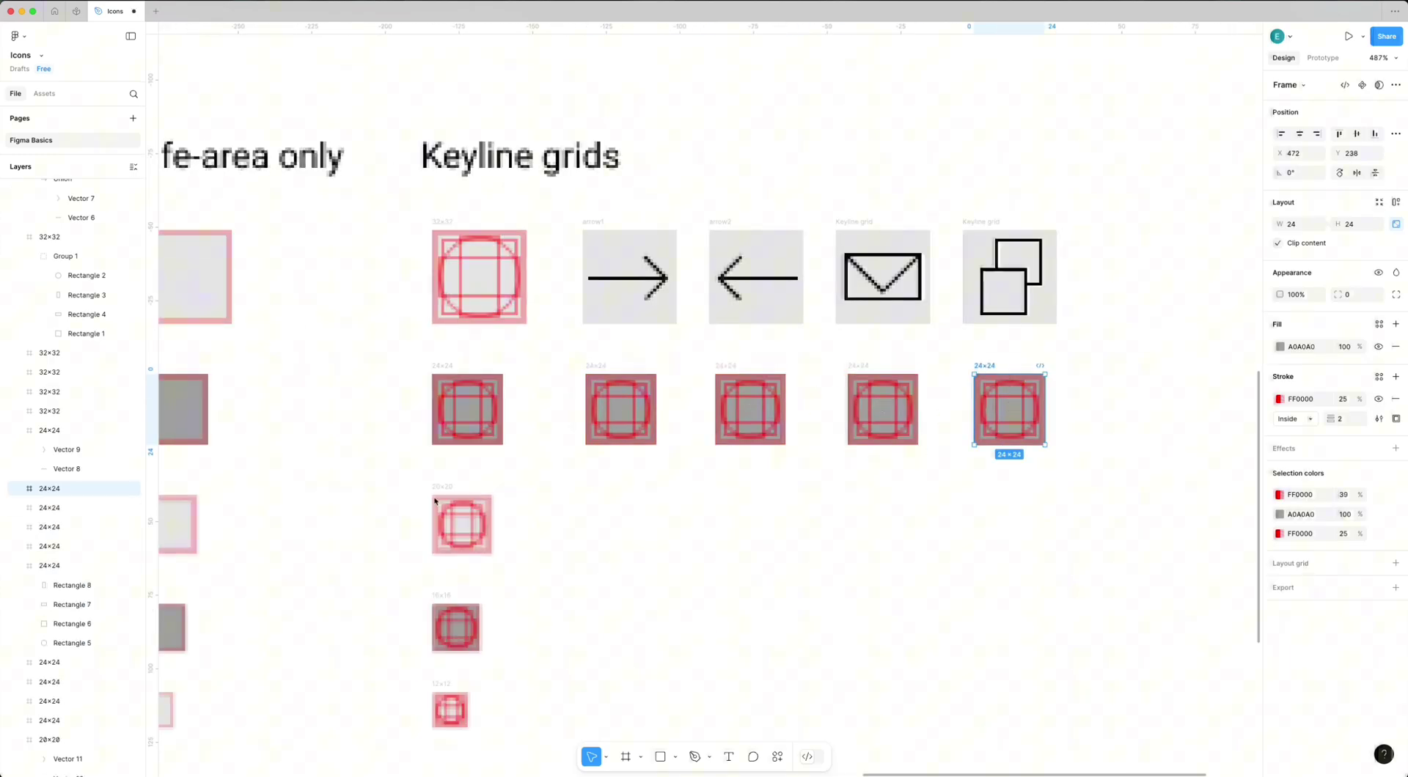
Duplicate the 20×20, 16×16 and 12×12 keyline frames across so each icon column has one of every size.
left_click_drag(740, 540, 872, 540)
left_click_drag(450, 576, 751, 577)
left_click_drag(750, 576, 1010, 576)
Draw a right-pointing arrow with an 18.5 px shaft and an open head in the first empty 24×24 keyline frame.
scroll(1002, 496, "up", 5)
key("ctrl+p")
key("p")
left_click(761, 518)
left_click(909, 518)
key("Escape")
key("p")
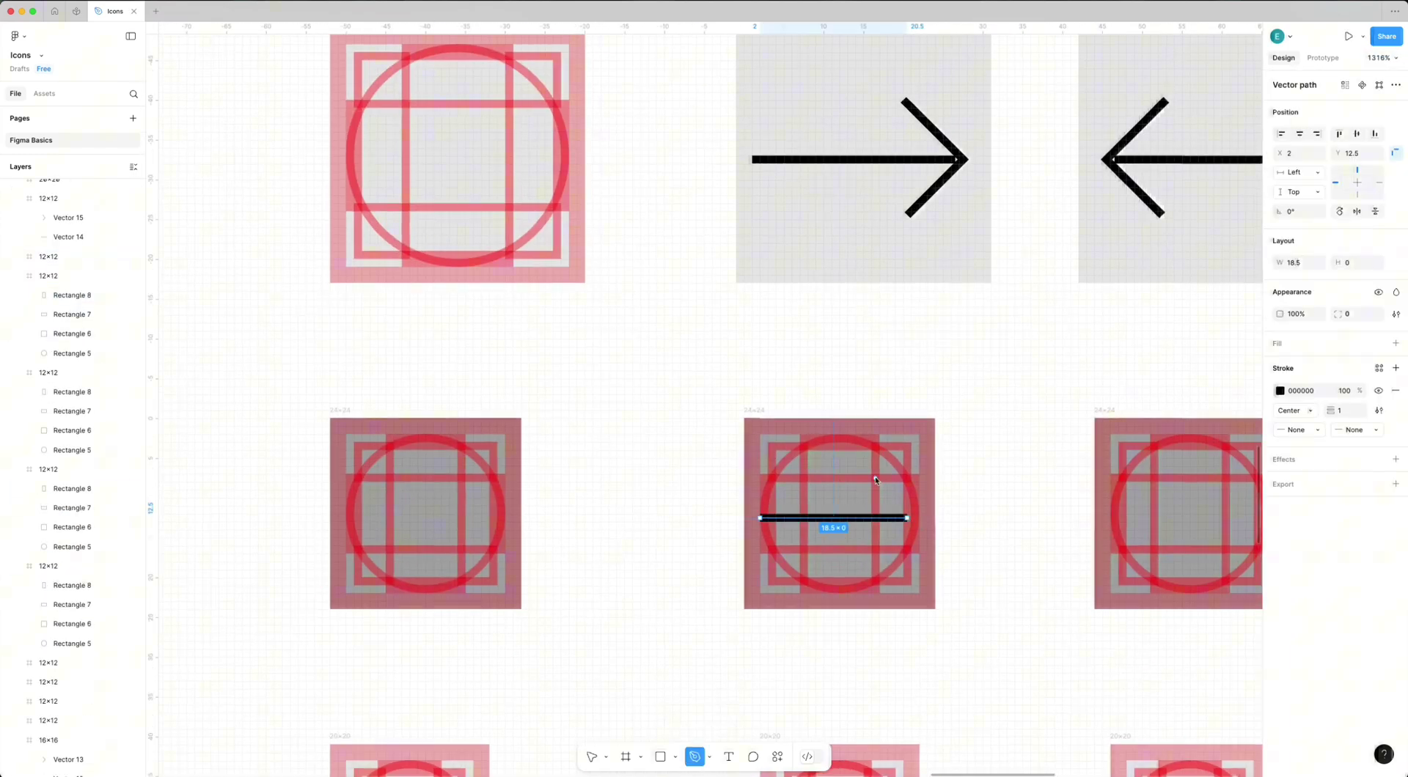
left_click(877, 478)
left_click(911, 519)
left_click(877, 550)
Draw a left-pointing arrow with an open head in the next 24×24 keyline frame, spanning the outer keylines.
scroll(954, 519, "right", 4)
left_click(1015, 515)
scroll(1015, 525, "up", 1)
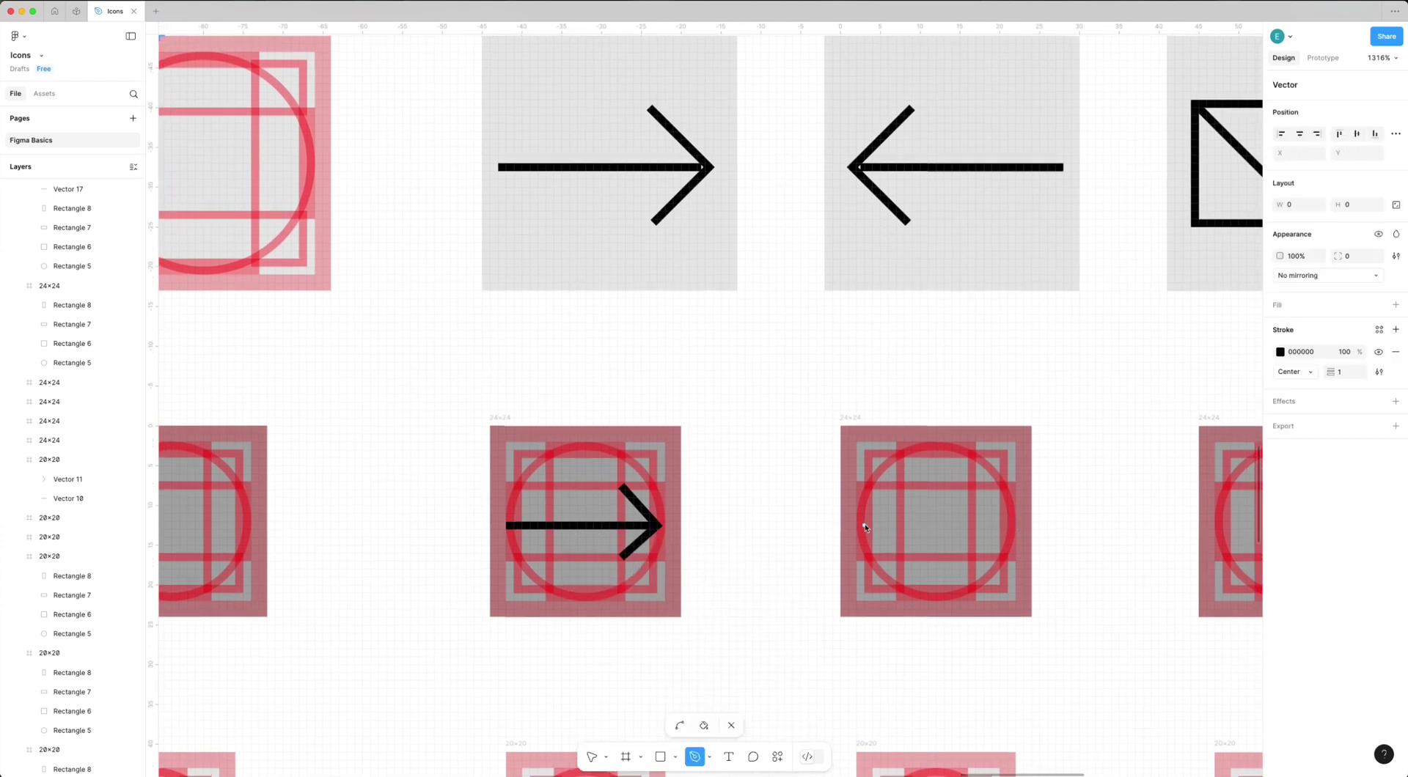
left_click(1015, 525)
key("Escape")
key("p")
left_click(900, 487)
left_click(862, 525)
left_click(901, 556)
Draw an envelope with a black outline and a V-shaped flap in the third 24×24 icon frame.
scroll(900, 556, "right", 6)
key("r")
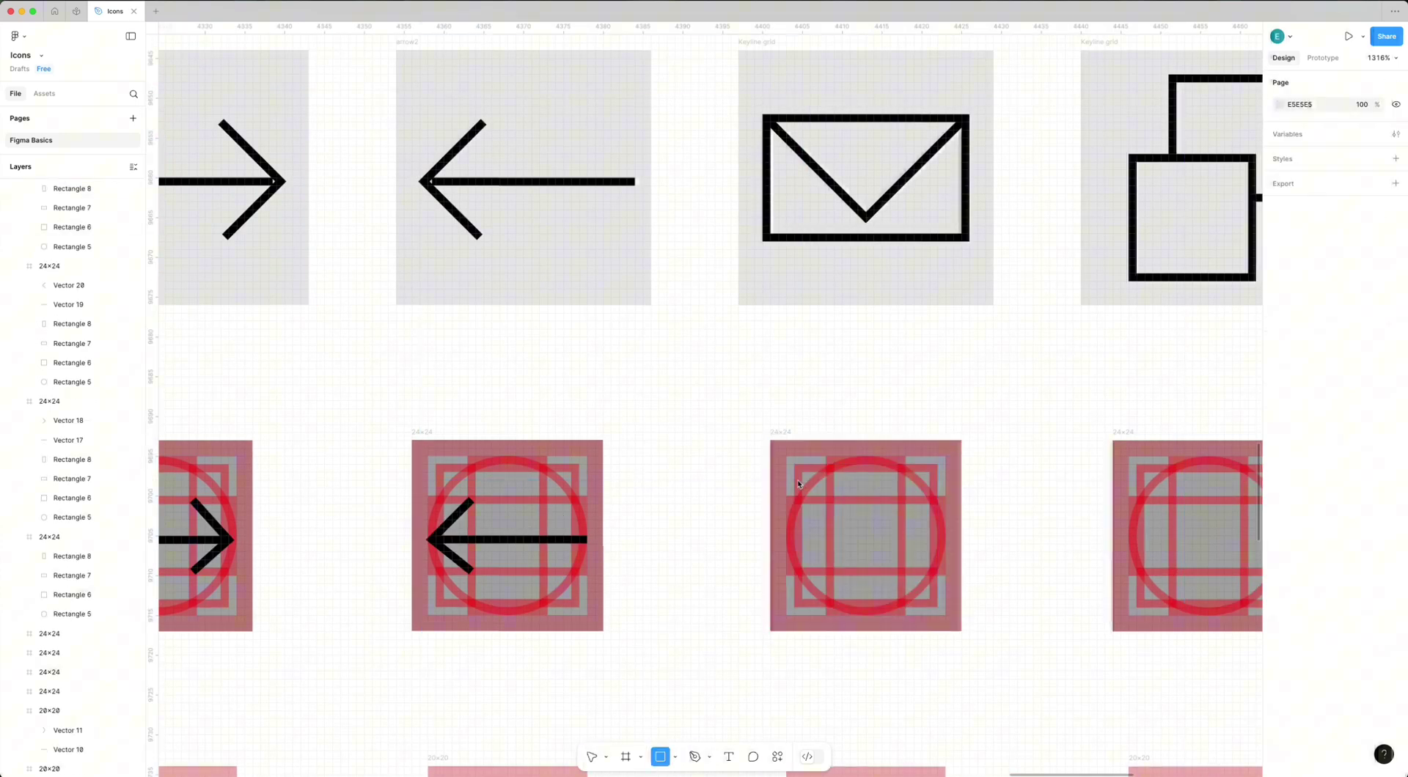
scroll(799, 484, "up", 2)
left_click_drag(802, 537, 938, 632)
key("shift+x")
key("p")
mouse_move(803, 593)
left_mouse_down()
mouse_move(942, 623)
mouse_move(977, 660)
mouse_move(985, 575)
left_mouse_up()
left_click(799, 540)
left_click(862, 604)
left_click(934, 541)
double_click(863, 604)
key("Escape")
Draw two overlapping 10 × 10 px black-outlined squares in the last 24×24 frame and subtract the front square from the back one.
scroll(866, 608, "right", 3)
key("r")
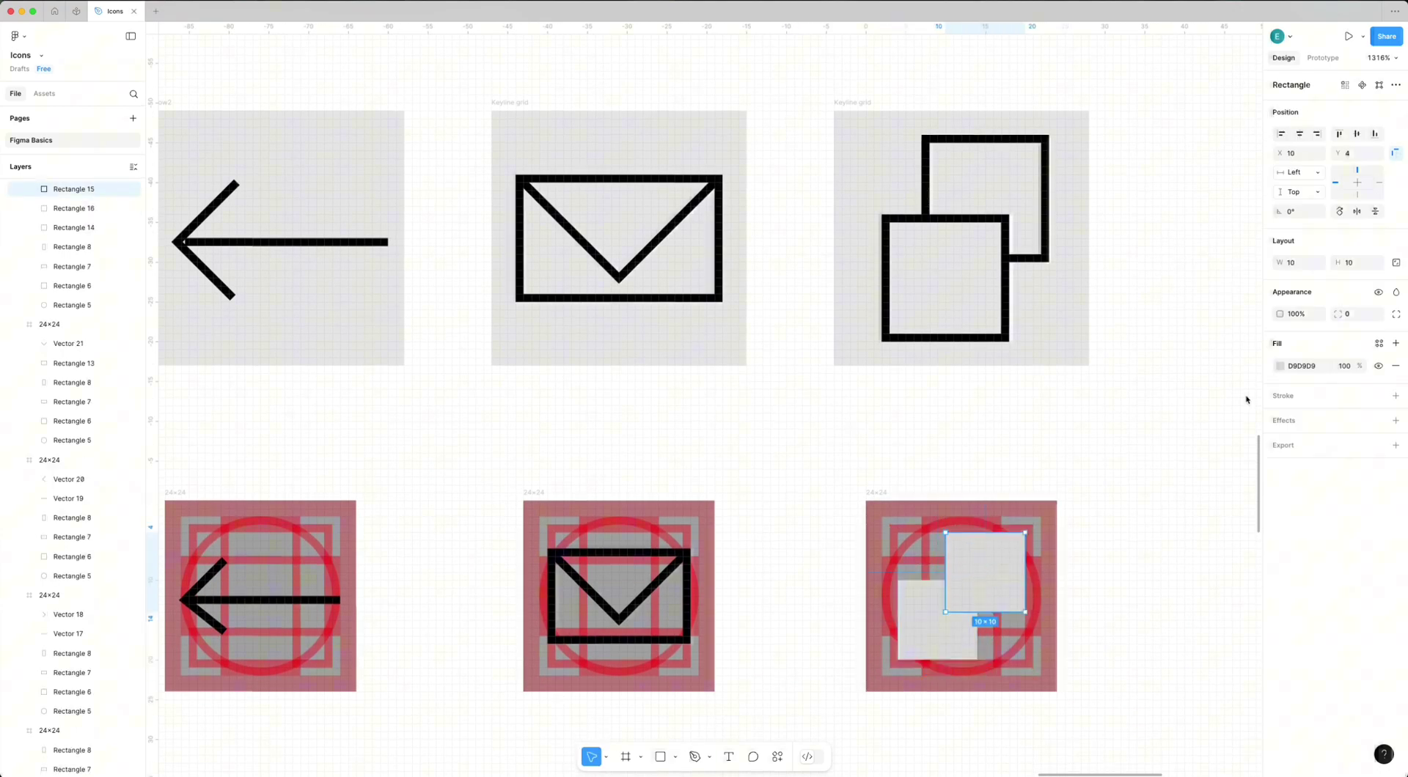
left_click(974, 636, "shift")
key("alt+shift+s")
key("Escape")
Draw a right-pointing arrow with an open head in the first empty 20×20 keyline frame.
scroll(817, 381, "down", 4)
scroll(724, 469, "up", 6)
key("p")
left_click(664, 583)
scroll(816, 584, "up", 2)
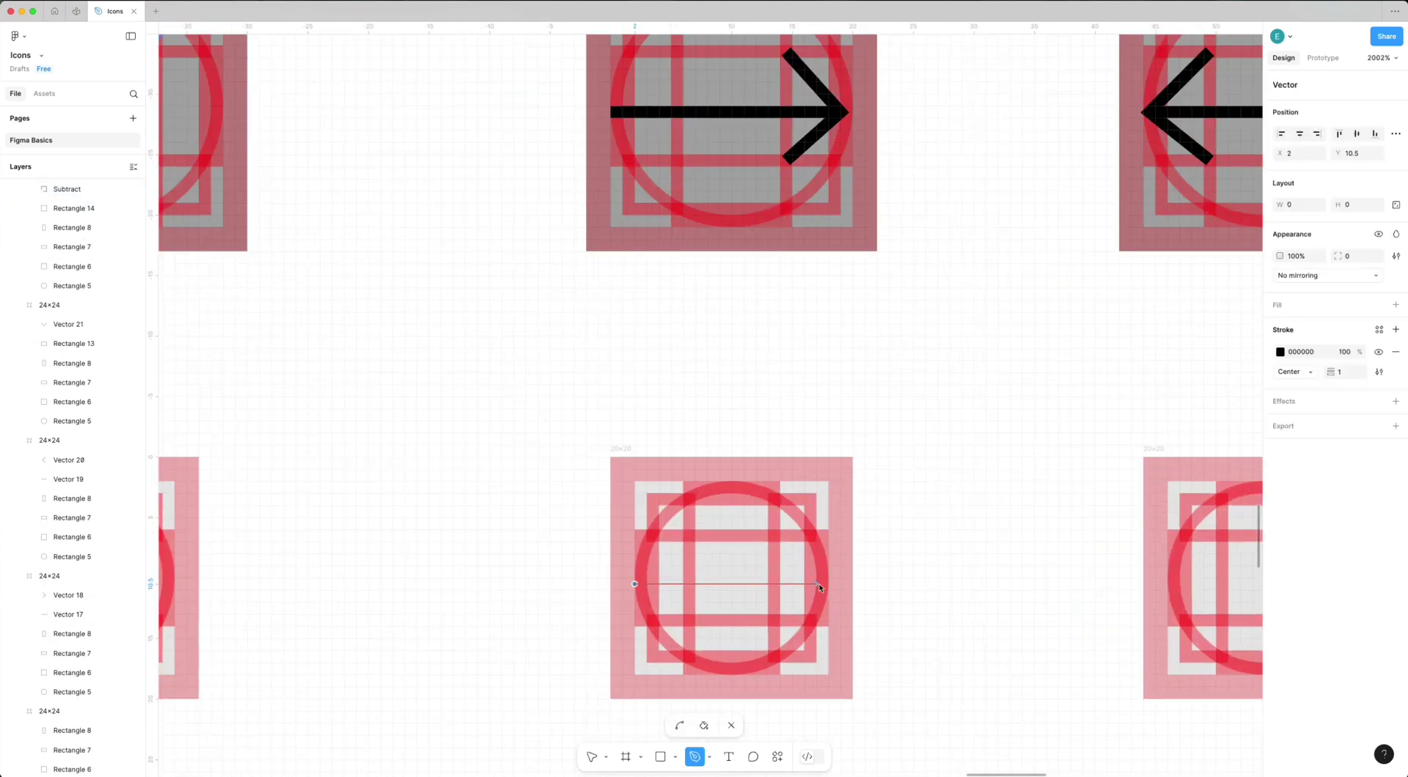
left_click(818, 585)
left_click(774, 537)
left_click(823, 584)
left_click(775, 621)
Draw a left-pointing arrow with a 15 px shaft and an open head in the next 20×20 keyline frame.
scroll(814, 594, "right", 5)
left_click(785, 585)
left_click(966, 585)
left_click(827, 536)
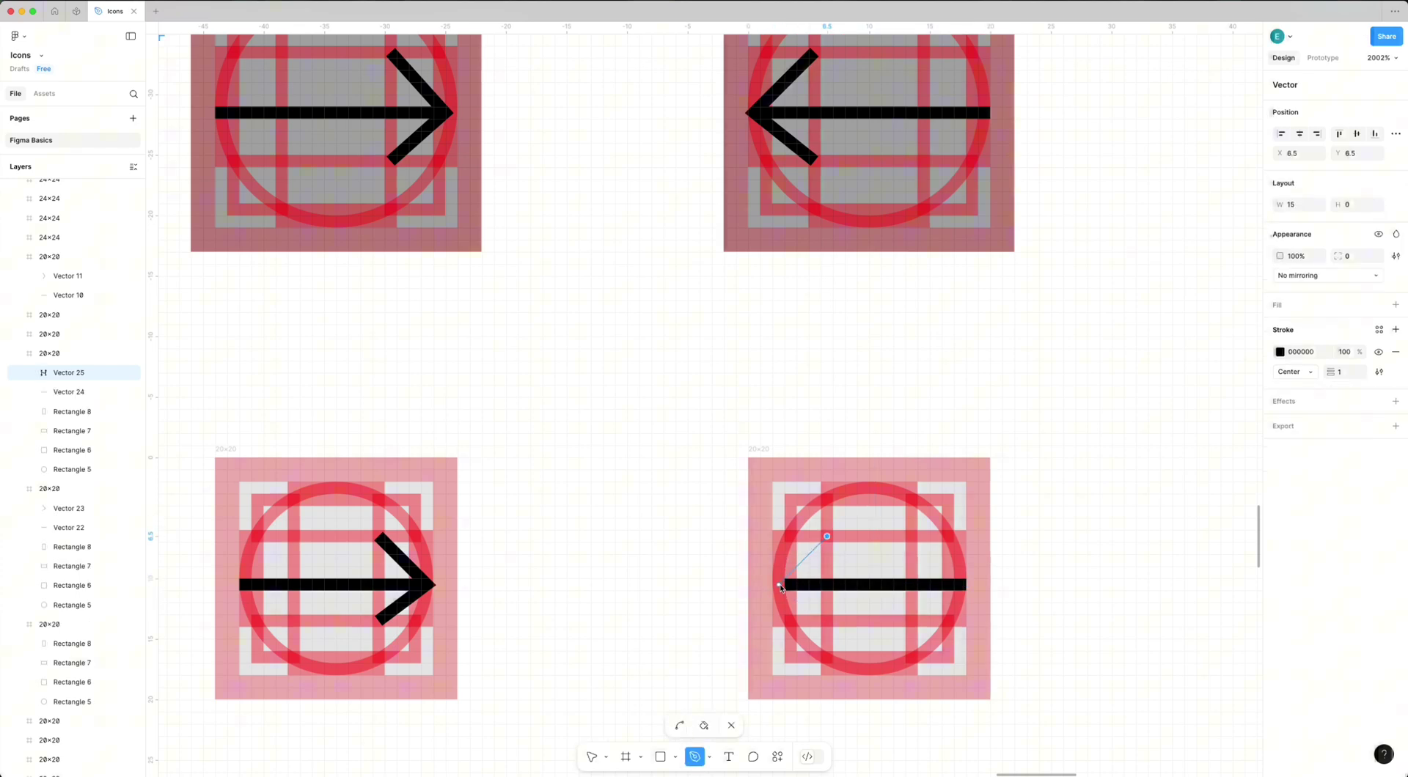
left_click(779, 584)
left_click(826, 622)
Draw an envelope with a black outline and a V-shaped flap in the third 20×20 icon frame.
scroll(827, 621, "right", 6)
key("r")
left_click_drag(864, 553, 1034, 673)
key("p")
left_click(870, 559)
left_click(948, 637)
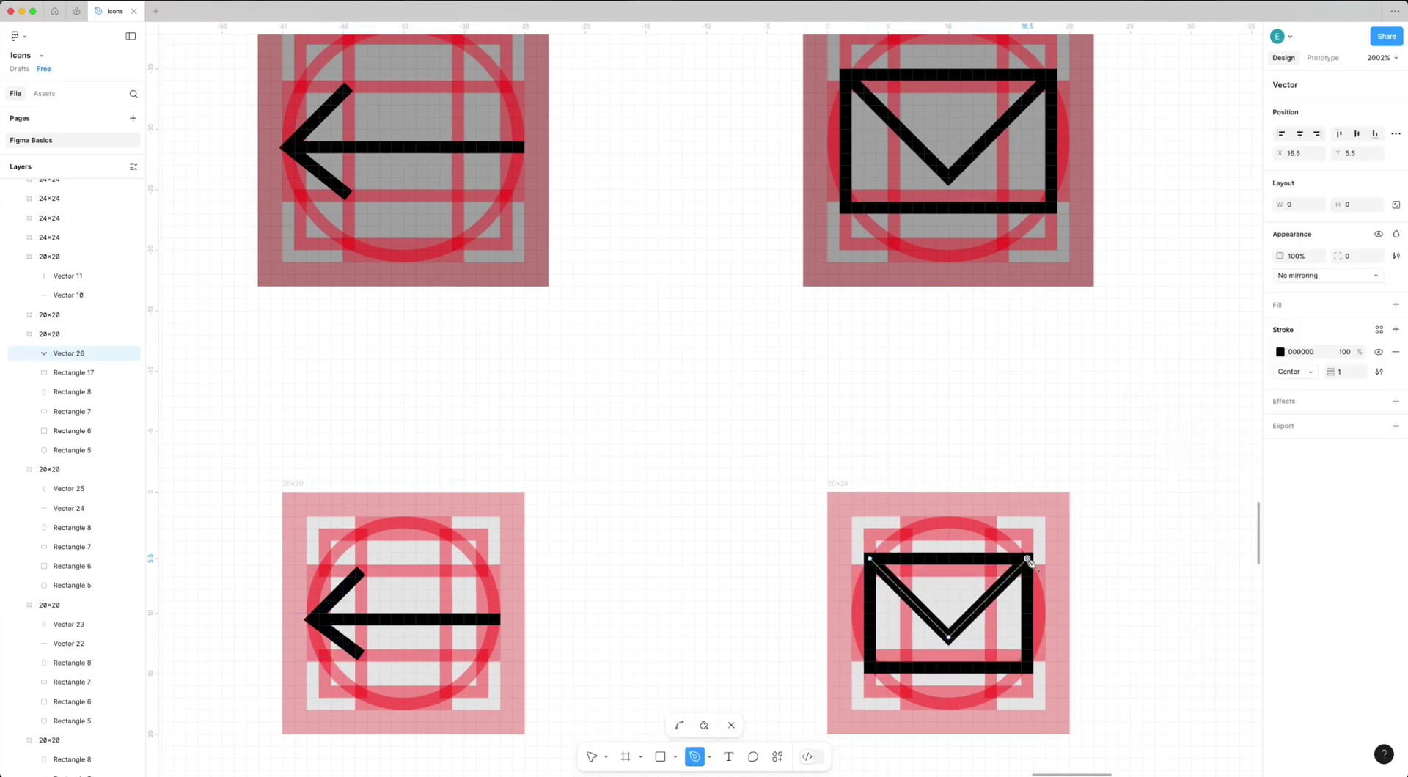
key("Escape")
key("Escape")
Draw two overlapping 8 × 8 px squares in the last 20×20 frame and duplicate one as a cutter.
scroll(1028, 558, "right", 6)
key("r")
left_click_drag(669, 559, 767, 657)
left_click_drag(718, 608, 767, 560)
key("super+d")
Give the squares in the last 20×20 frame black outlines and subtract the cutter from the back square.
left_click(70, 372)
left_click(70, 384, "super")
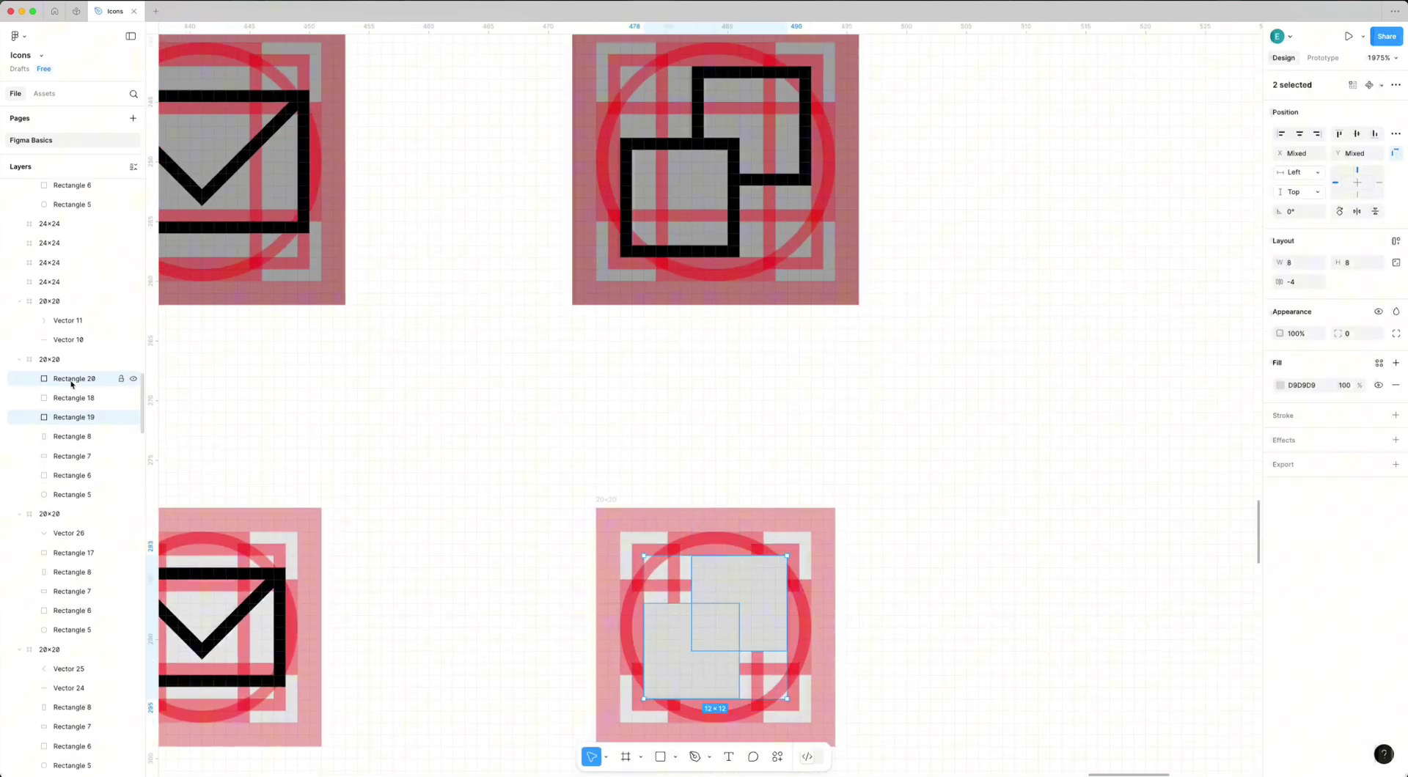
left_click(1396, 415)
left_click(72, 398)
left_click(72, 418, "super")
key("alt+shift+s")
Draw a right-pointing arrow with a 3 × 6 px open head in the first empty 16×16 keyline frame.
scroll(715, 587, "left", 10)
key("p")
left_click(623, 554)
left_click(825, 553)
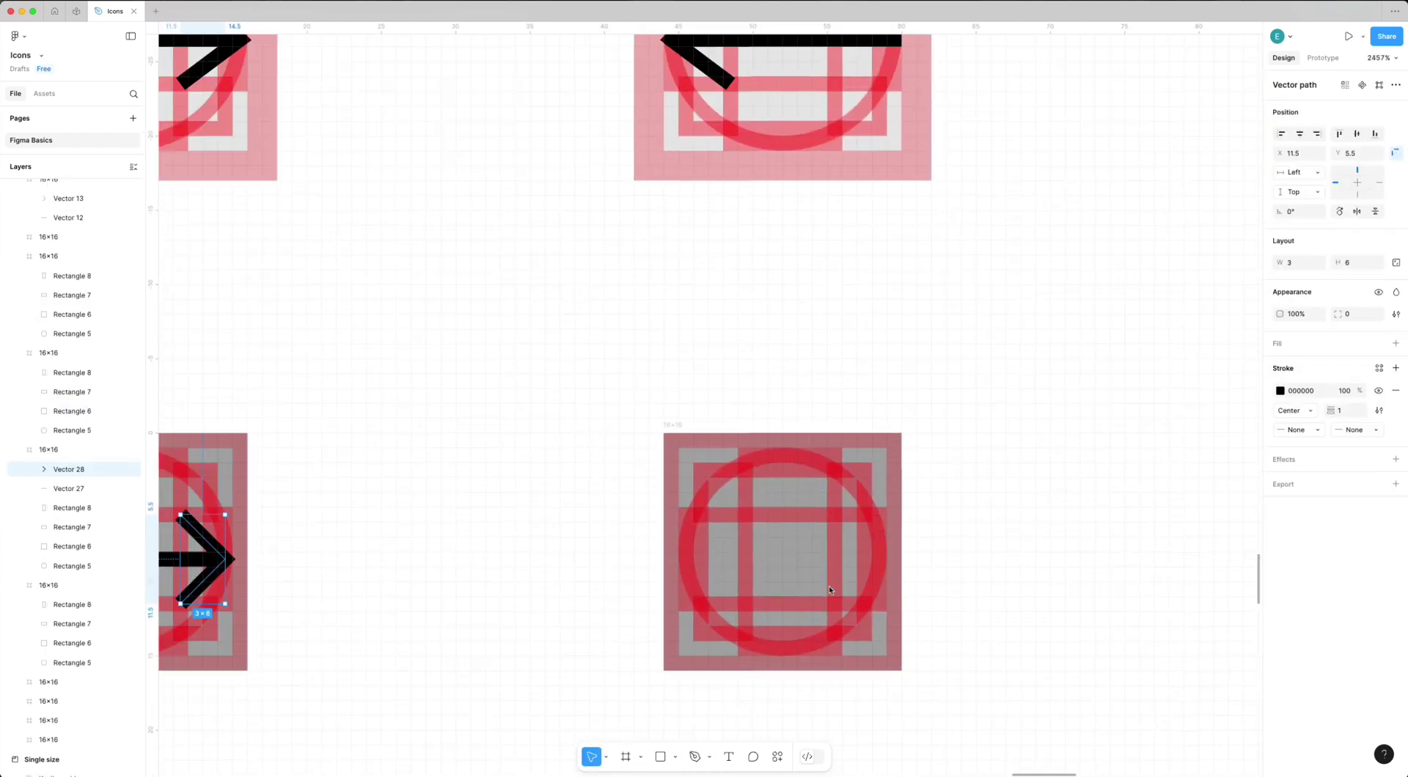
Draw a left-pointing arrow with an open head in the next 16×16 keyline frame.
key("p")
left_click(889, 560)
left_click(693, 560)
left_click(738, 515)
left_click(693, 559)
left_click(739, 604)
Draw a 12 × 9 px envelope with a black outline and a V-shaped flap in the third 16×16 icon frame.
scroll(742, 608, "right", 10)
key("r")
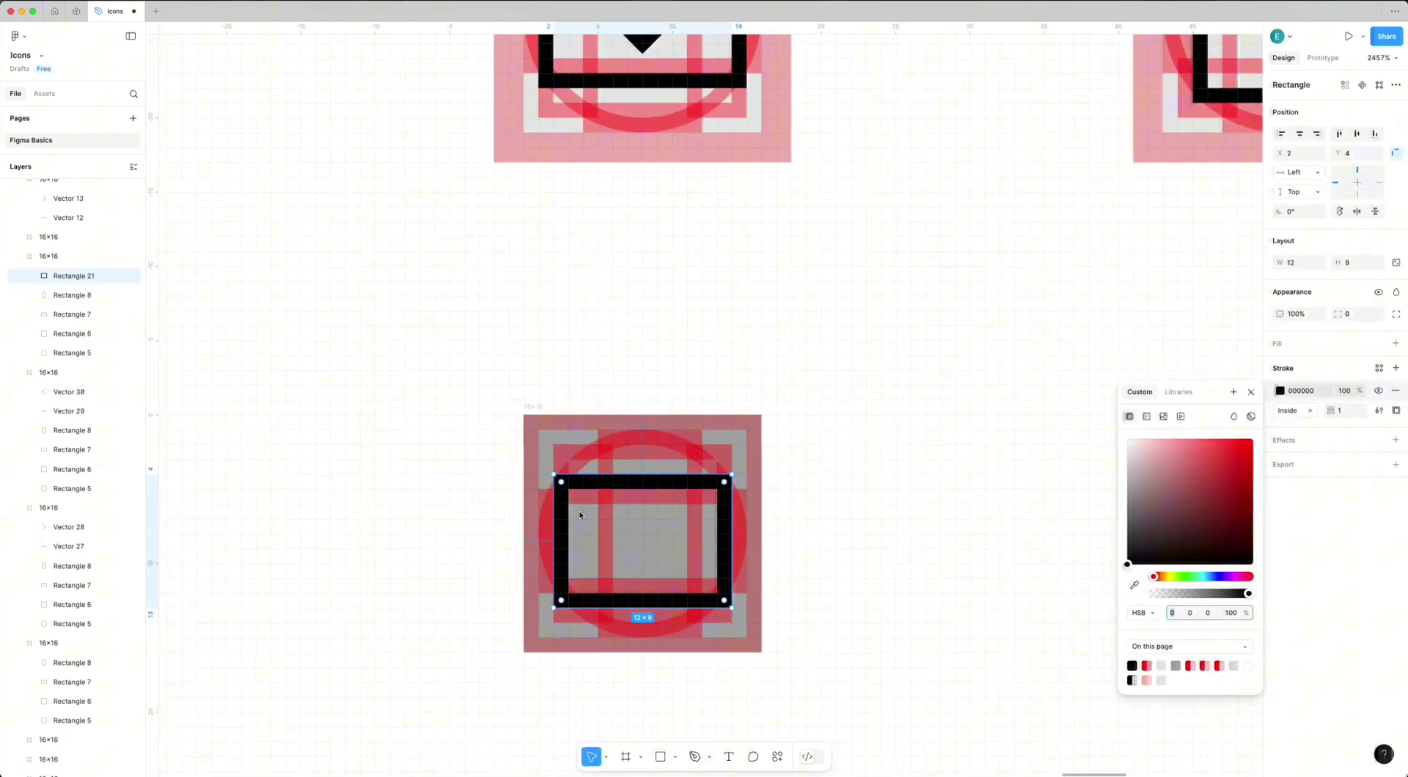
key("p")
left_click(568, 489)
left_click(643, 564)
left_click(718, 489)
Draw two overlapping outlined squares in the last 16×16 frame and subtract the front square's area from the back one.
scroll(717, 490, "right", 6)
key("r")
mouse_move(796, 520)
left_mouse_down()
mouse_move(869, 608)
mouse_move(885, 609)
left_mouse_up()
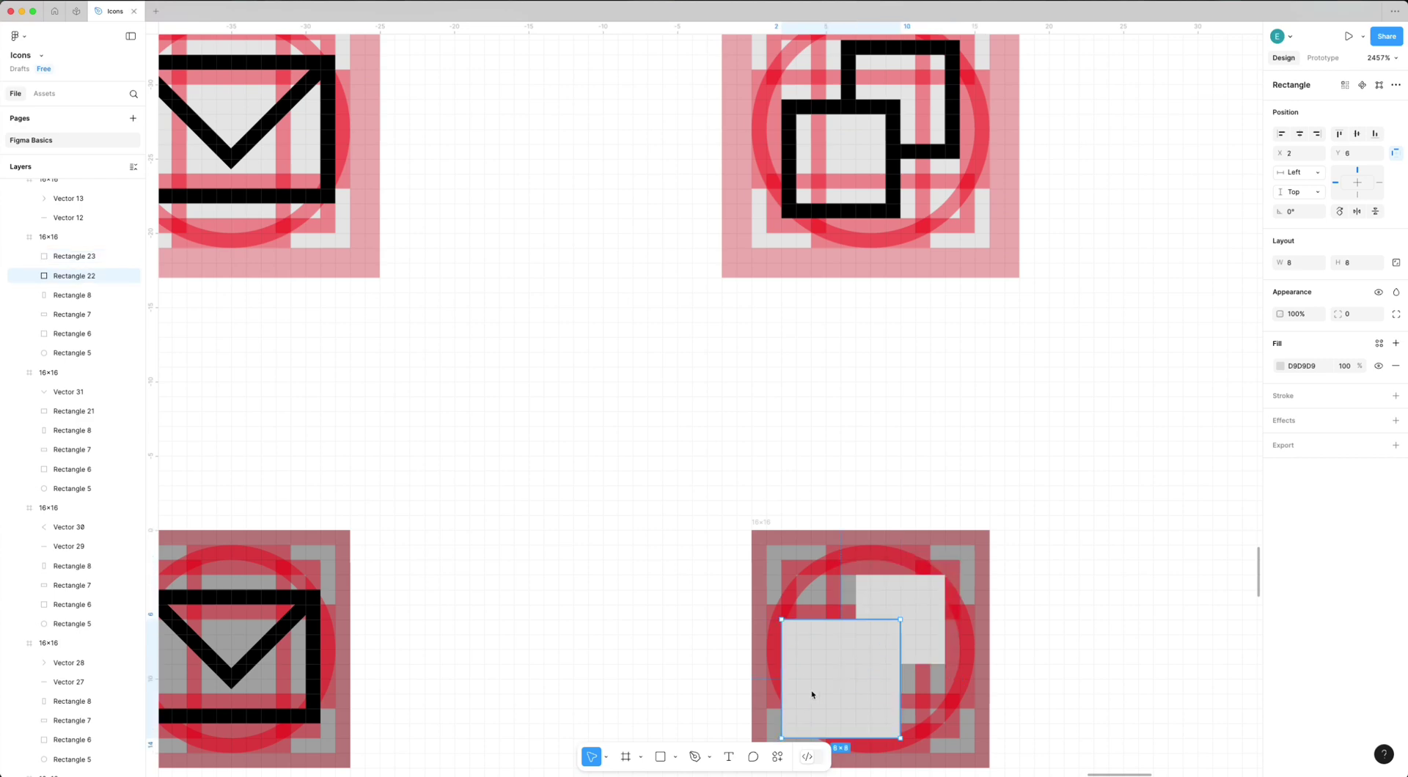
left_click(923, 597)
left_click(1396, 395)
left_click(1396, 85)
left_click(1309, 201)
Draw a right-pointing arrow with a 9 px shaft and an open head in the first empty 12×12 keyline frame.
scroll(742, 467, "down", 8)
key("p")
left_click(735, 479)
left_click(898, 478)
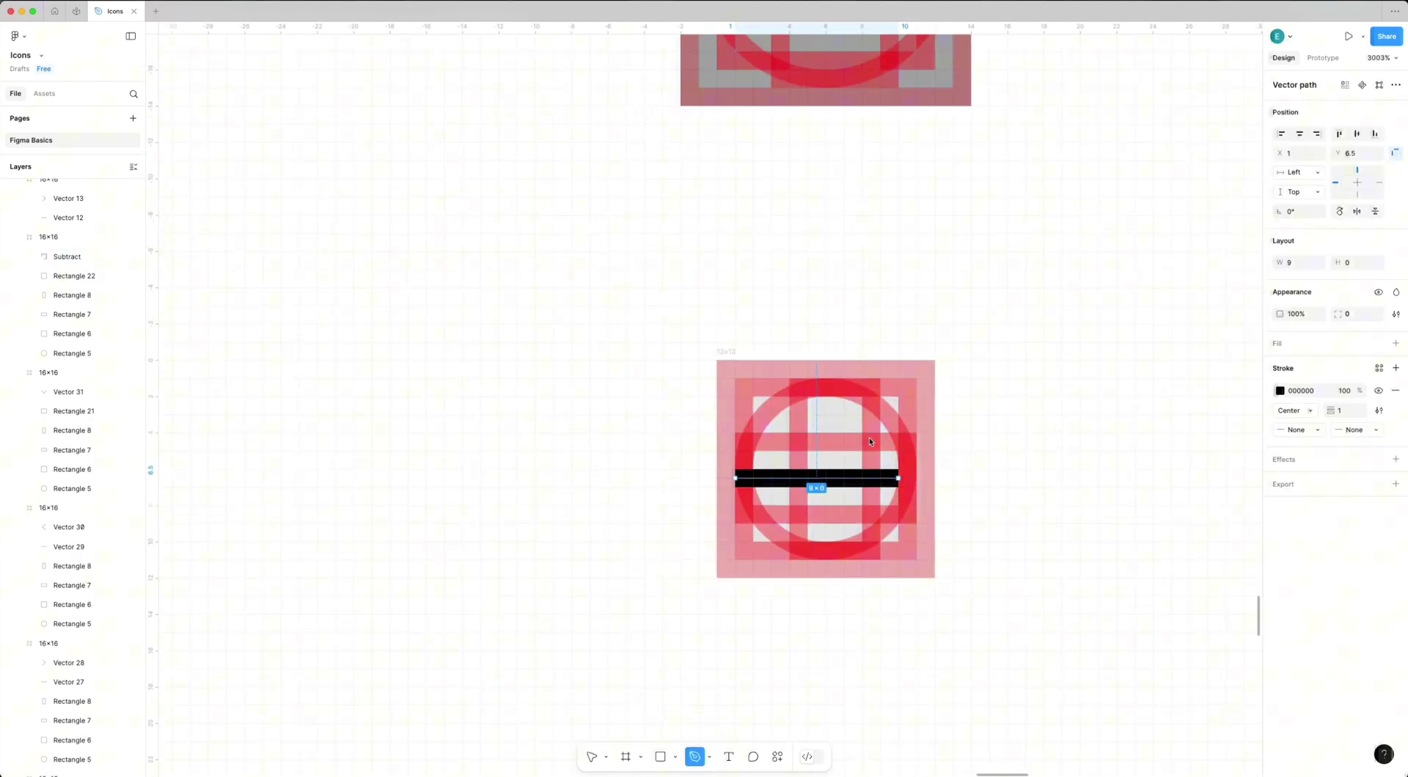
left_click(861, 524)
Draw a left-pointing arrow in the next 12×12 keyline frame.
scroll(862, 520, "right", 8)
left_click(667, 478)
left_click(832, 479)
left_click(659, 479)
Draw a 10 × 6 px envelope with a black outline and a V-shaped flap in the third 12×12 icon frame.
key("r")
mouse_move(787, 415)
left_mouse_down()
mouse_move(949, 541)
mouse_move(951, 524)
left_mouse_up()
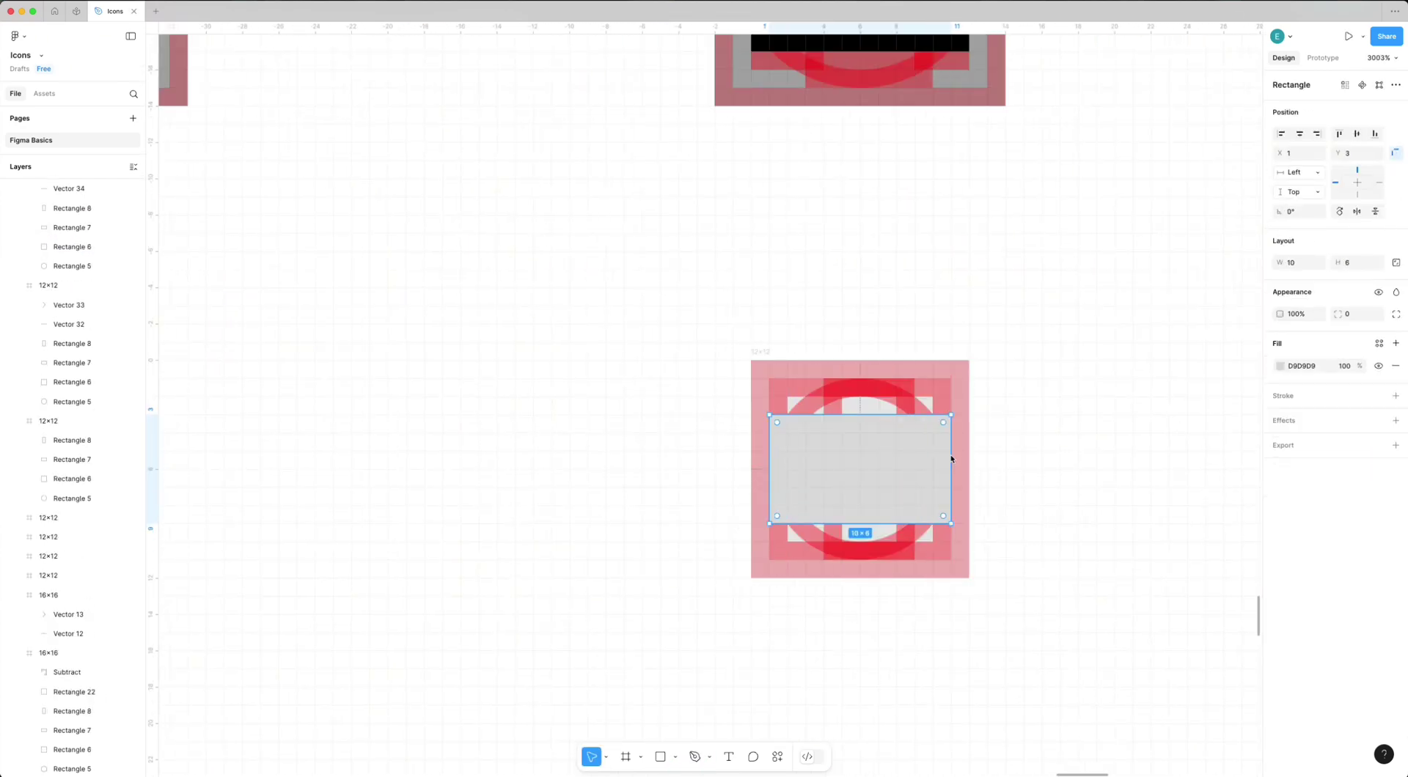
key("shift+x")
left_click(1279, 391)
left_click(1129, 566)
key("p")
left_click(782, 411)
left_click(864, 485)
left_click(946, 411)
Extend the 12×12 envelope's outline by 1 px at the bottom and top edges and raise the flap's lower tip.
left_click_drag(864, 512, 864, 530)
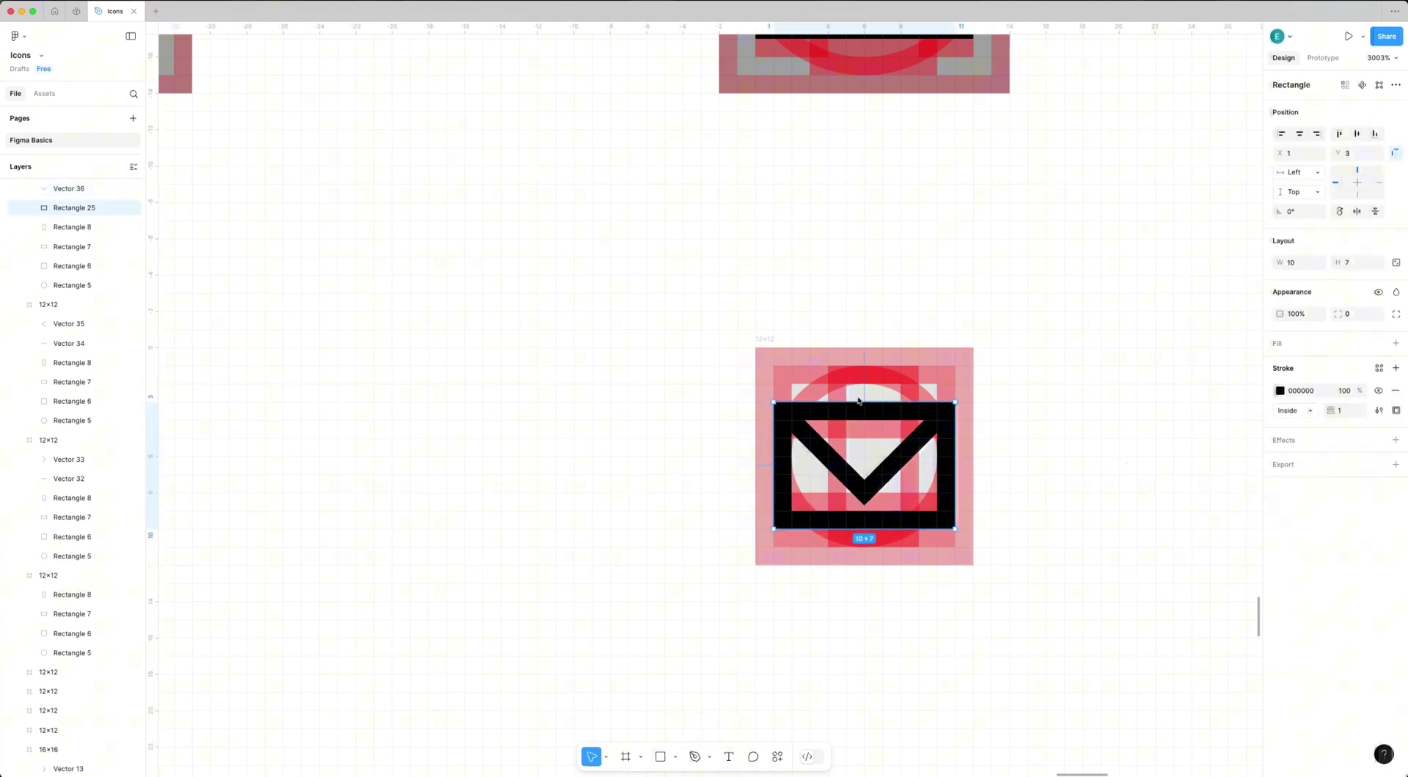
left_click_drag(858, 401, 858, 383)
left_click(896, 461, "shift")
scroll(843, 424, "up", 5)
double_click(811, 472)
left_click_drag(880, 541, 883, 511)
Draw two overlapping squares in the last 12×12 frame and turn their fills into outlines.
scroll(851, 469, "right", 8)
key("r")
left_click_drag(741, 439, 854, 605)
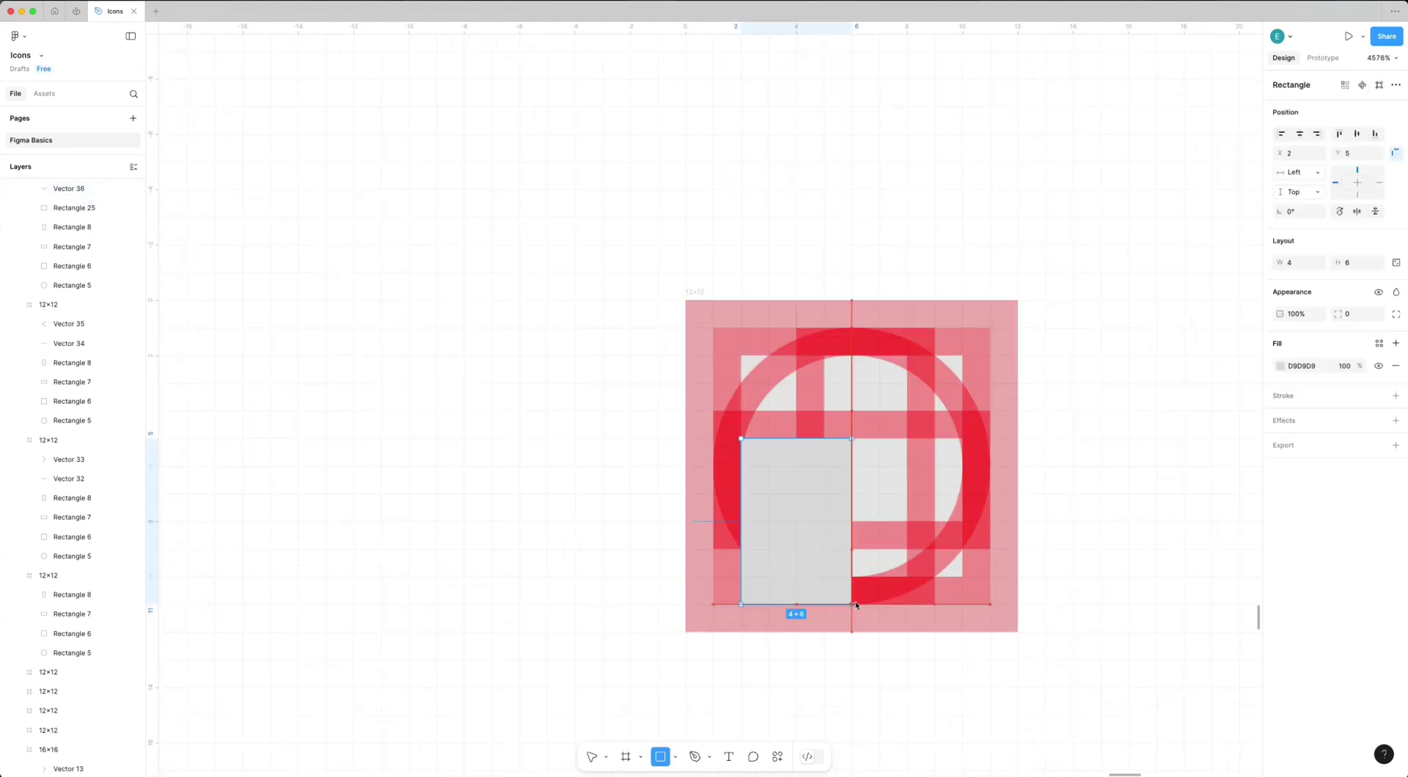
key("r")
left_click_drag(823, 352, 961, 494)
key("shift+x")
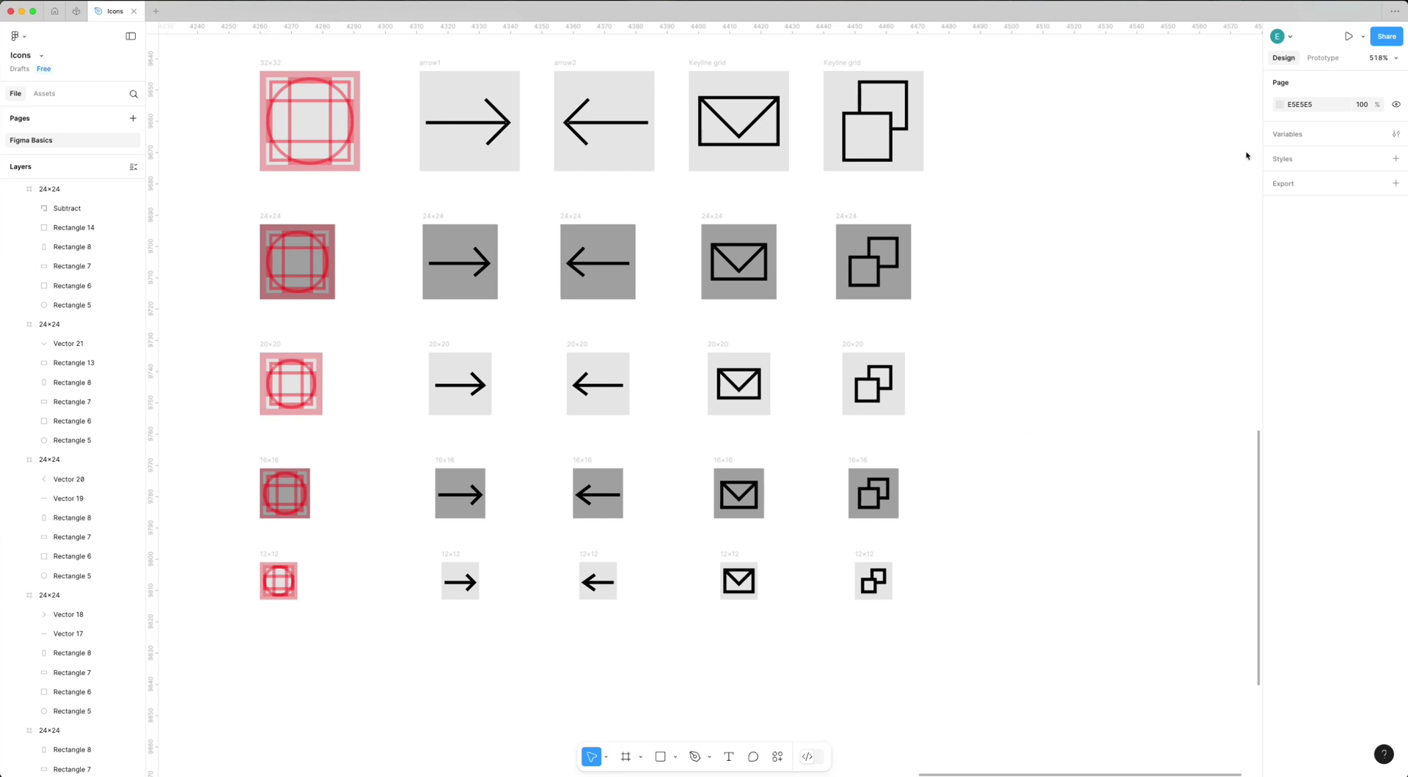
Turn on the 1x pixel preview for the finished icon rows.
left_click(1396, 61)
mouse_move(1332, 214)
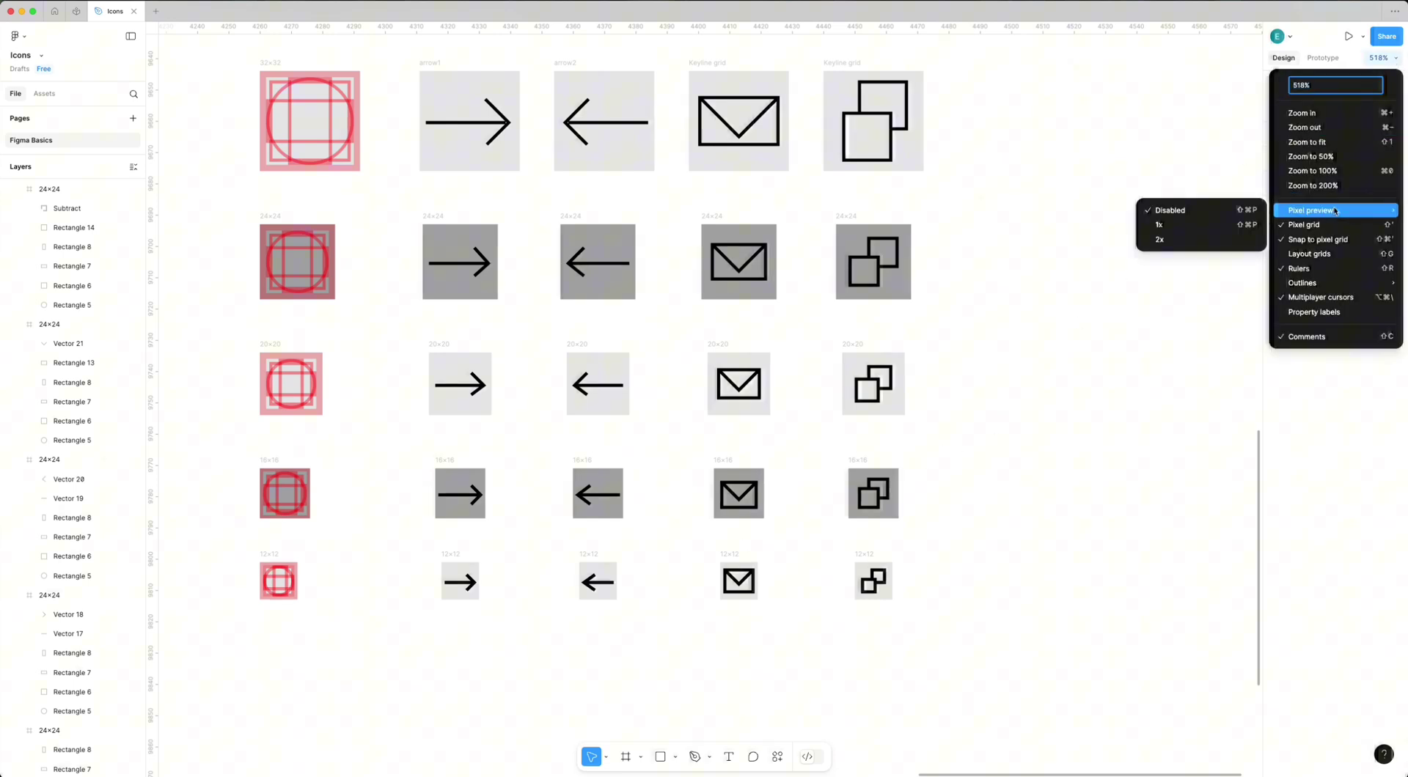
left_click(1182, 227)
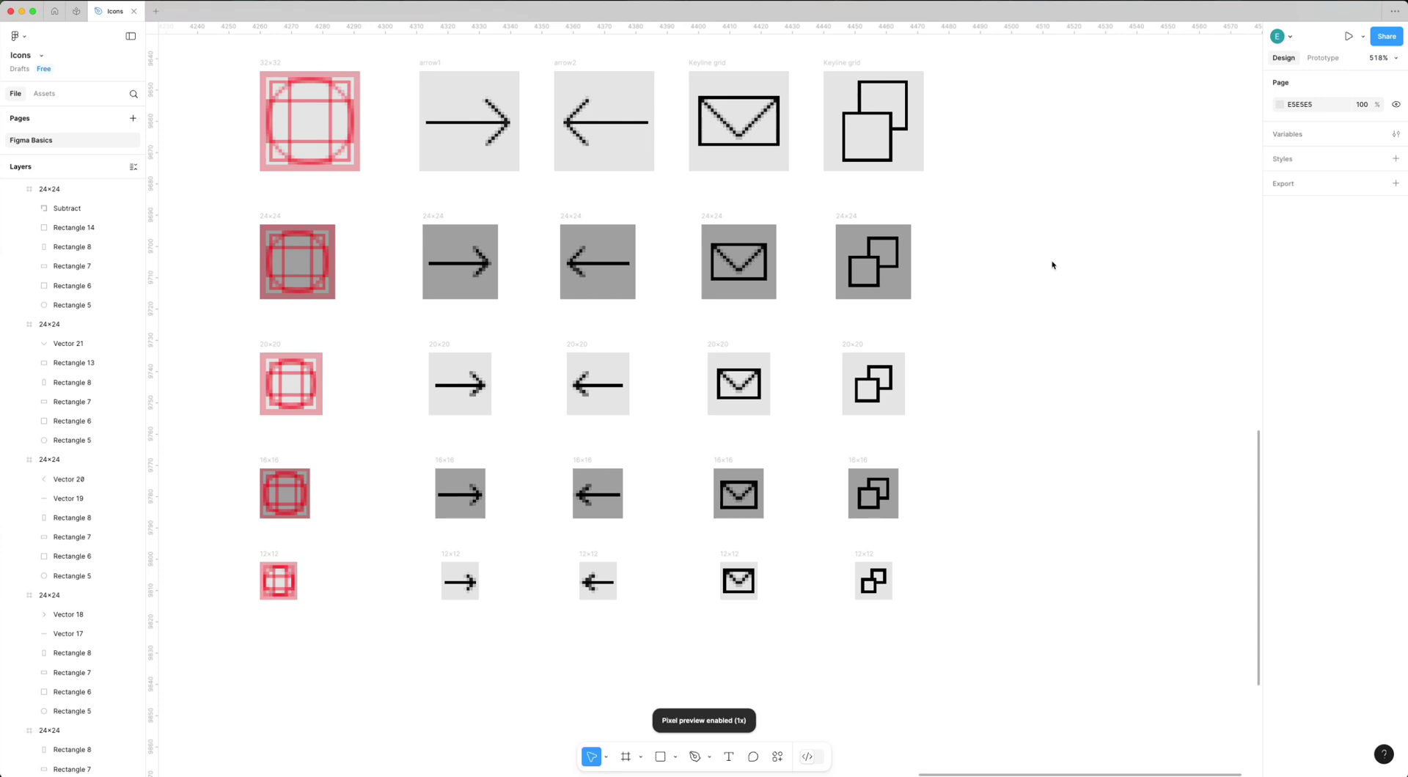
Duplicate the one-size right arrow below its 24 px copy and scale the duplicate to 20 px.
scroll(1053, 265, "up", 2)
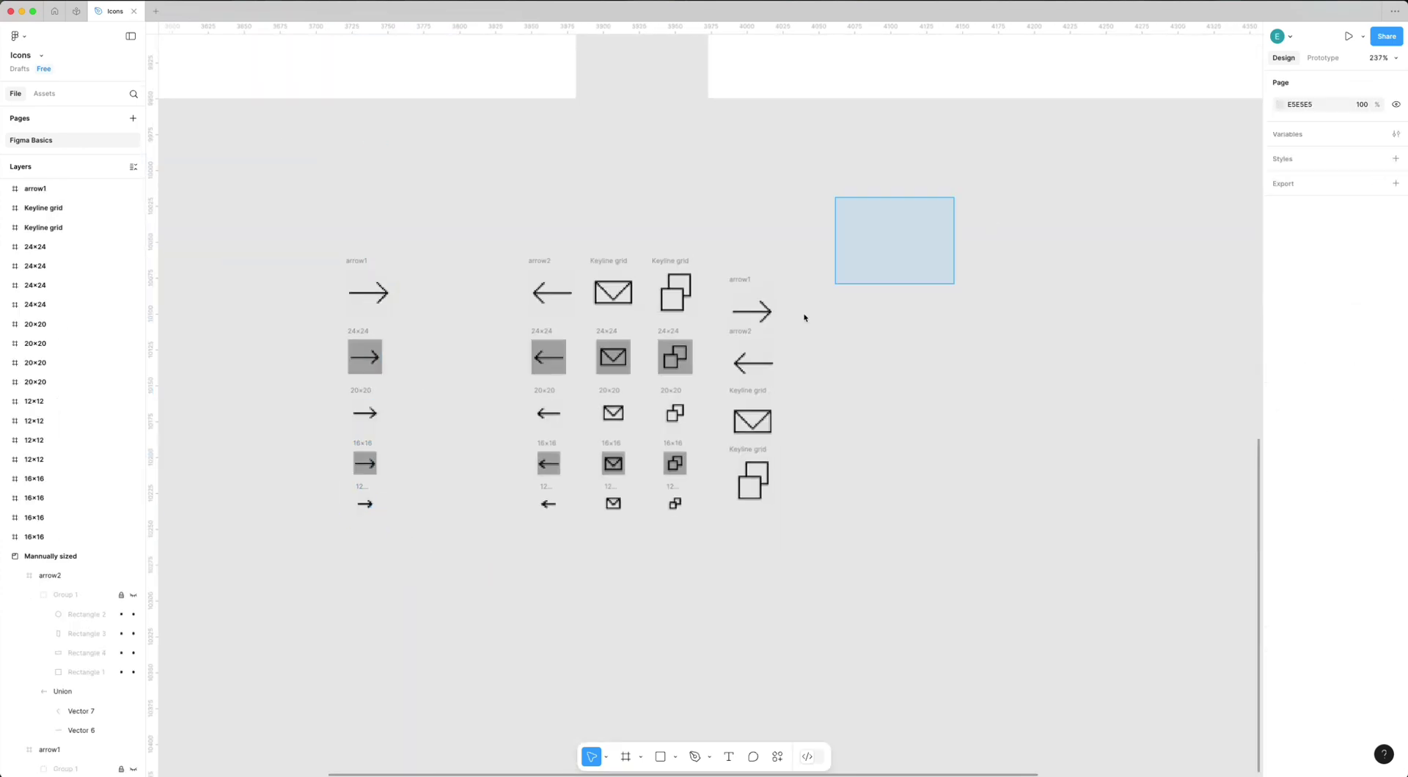
left_click_drag(755, 291, 822, 291)
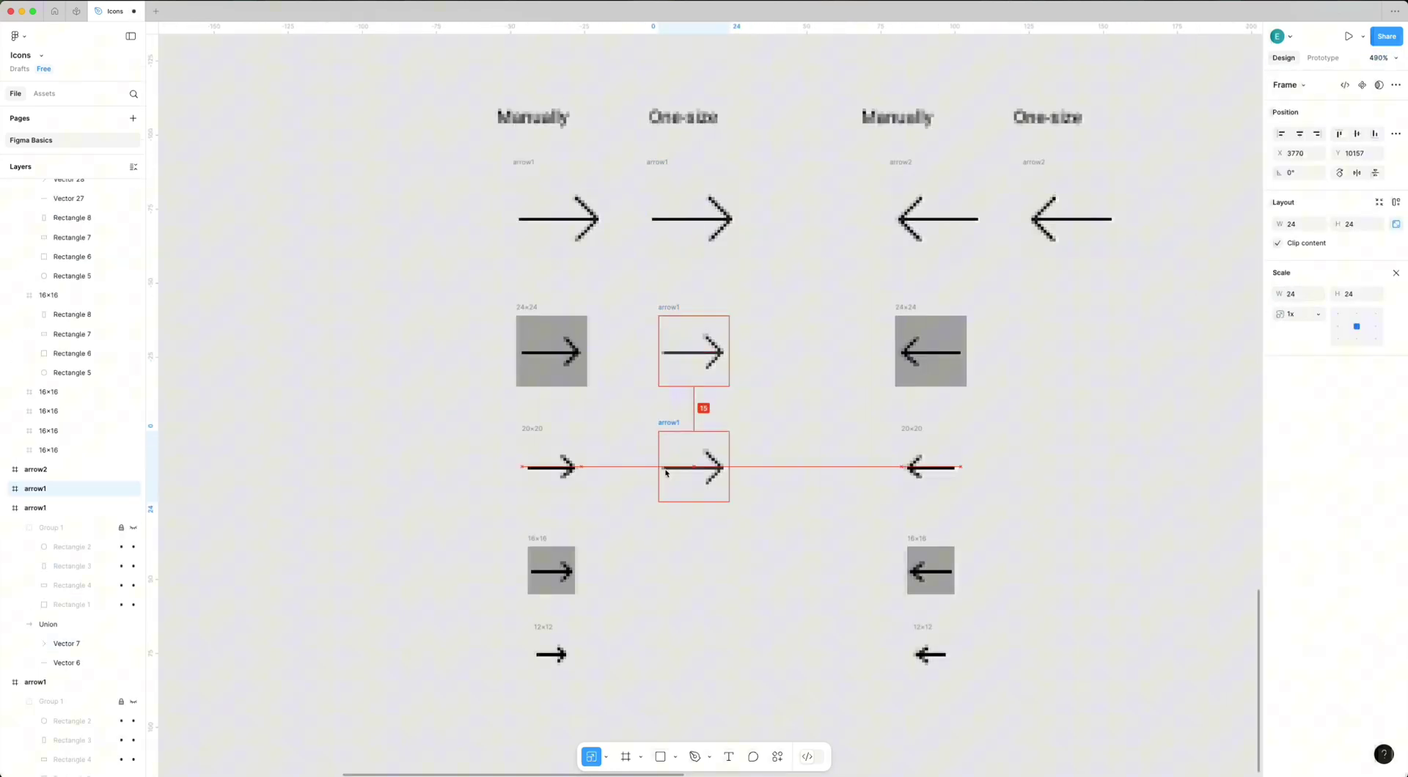
left_click_drag(665, 470, 694, 654)
key("super+z")
left_click(694, 468)
left_click(1301, 294)
type("20")
key("Return")
Scale further copies of the one-size right arrow to 16 px and 12 px in the rows below.
left_click(693, 573)
type("16")
left_click(1301, 293)
type("12")
key("Return")
Delete the left-arrow comparison columns and move the right-arrow comparison into their place beside the envelopes.
scroll(702, 675, "up", 5)
key("Escape")
scroll(609, 494, "down", 6)
left_click_drag(513, 150, 728, 642)
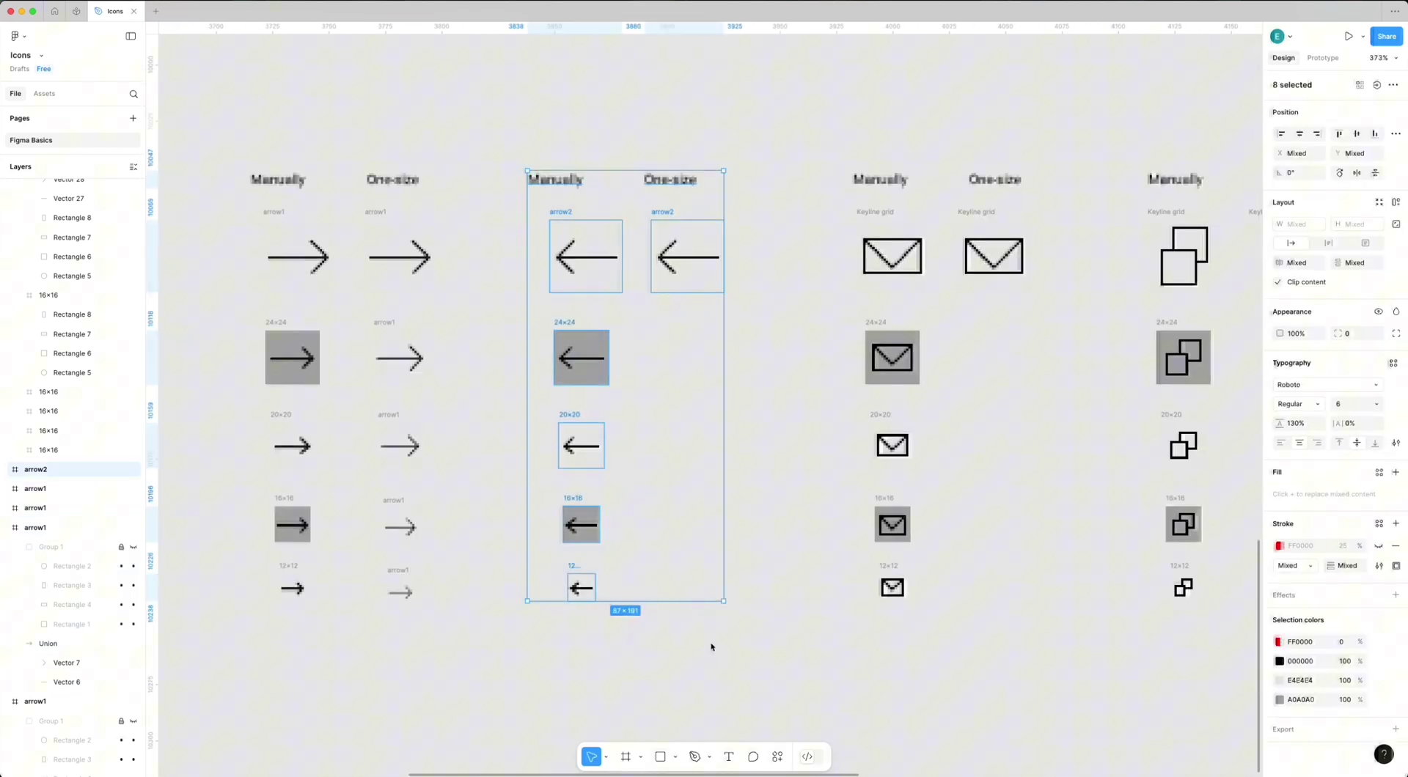
key("BackSpace")
left_click_drag(235, 151, 459, 638)
left_click_drag(294, 358, 609, 358)
Merge the one-size envelope's shapes into one, duplicate its frame below and scale the duplicate to 24 px.
scroll(563, 302, "up", 4)
left_click_drag(682, 192, 794, 271)
left_click(1394, 84)
left_click(1305, 186)
left_click_drag(691, 165, 692, 325)
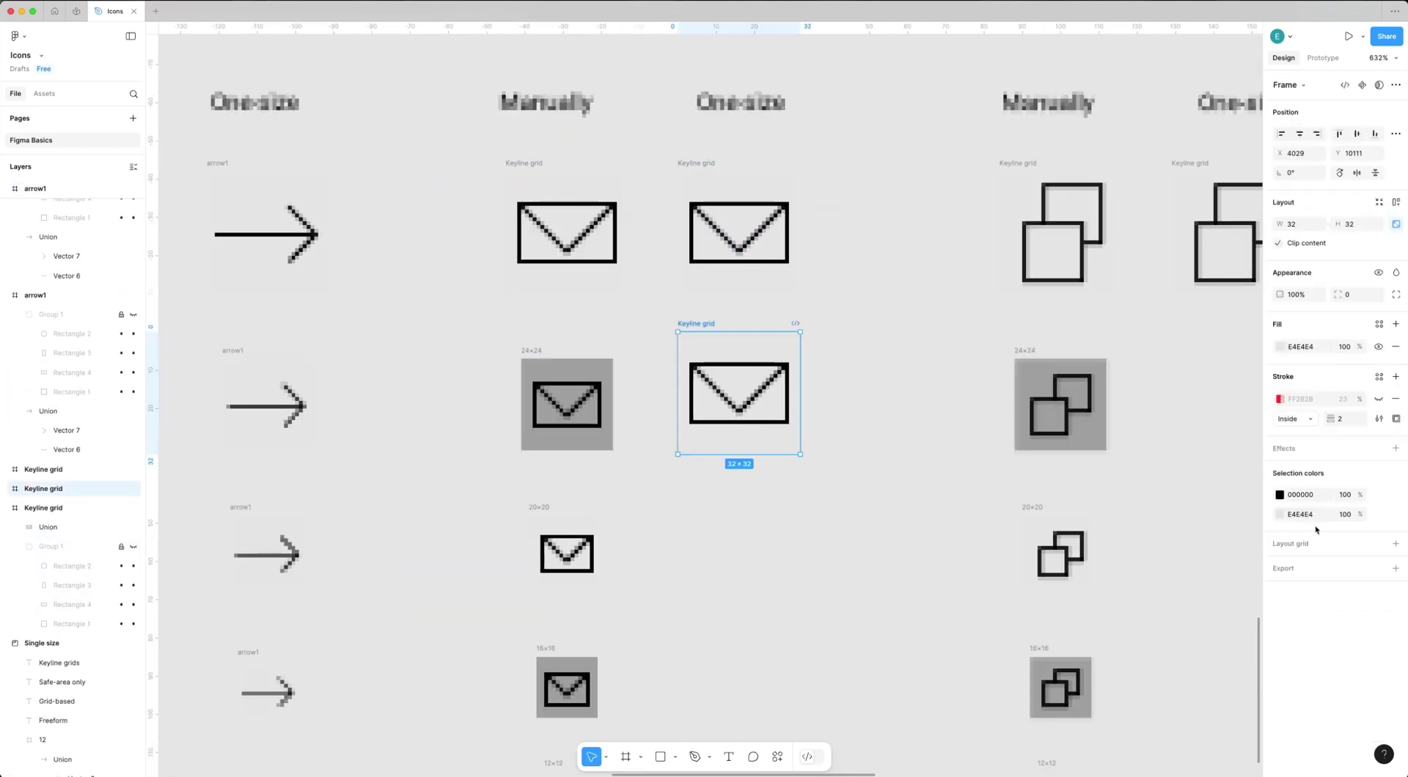
key("k")
left_click(1301, 294)
type("24")
Copy the scaled envelope down the One-size column and scale the copies to match the smaller manual sizes.
left_click_drag(728, 408, 728, 565)
scroll(728, 513, "down", 3)
left_click_drag(728, 360, 728, 490)
left_click(1304, 297)
Merge the shapes of the one-size overlapping-squares icon into a single shape.
left_click_drag(854, 295, 854, 463)
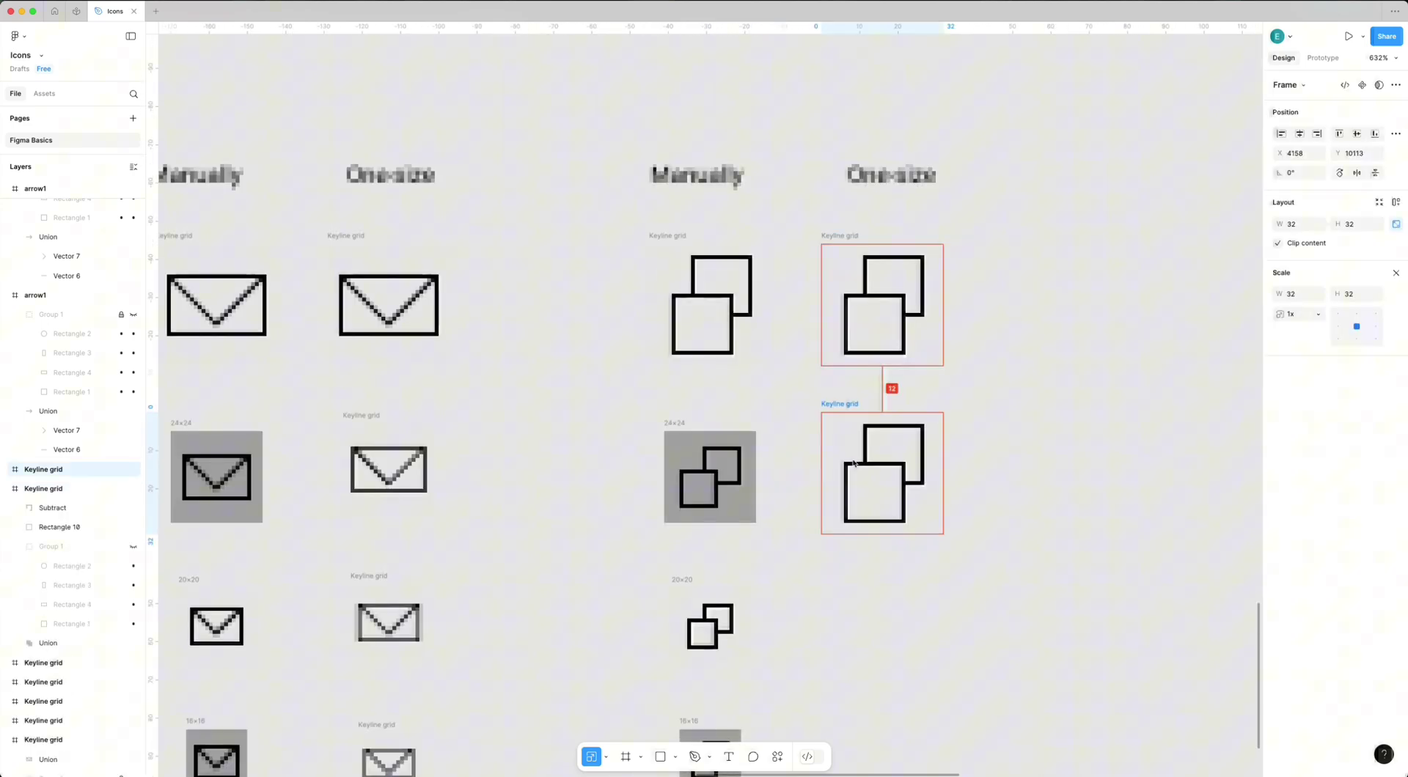
key("super+z")
scroll(854, 463, "down", 2)
left_click_drag(828, 136, 936, 245)
left_click(1393, 84)
left_click(1305, 186)
Place copies of the one-size squares icon down its column, scaling the one in the second row to 24 px.
left_click(1297, 294)
left_click_drag(853, 181, 896, 538)
type("24")
scroll(897, 319, "up", 4)
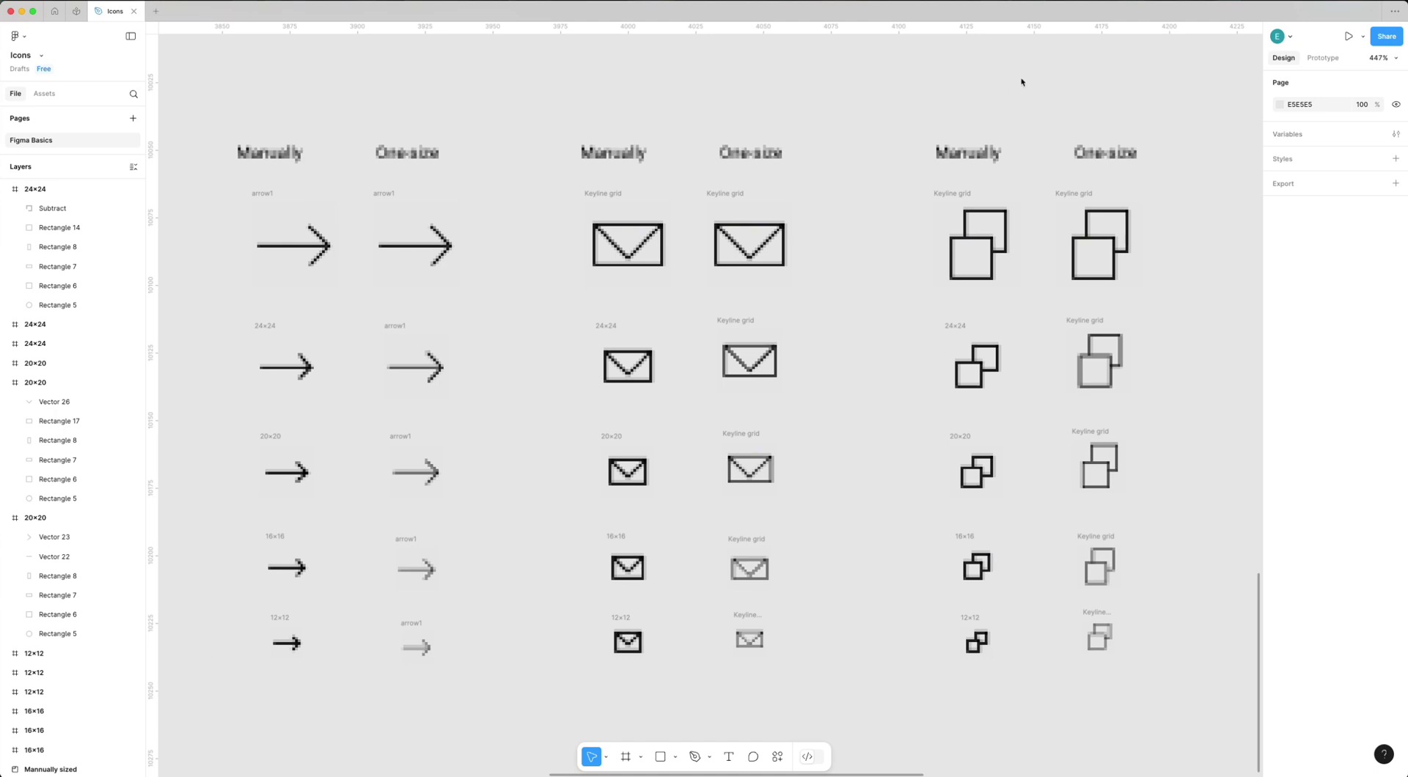
Turn off the pixel preview for the comparison of manual and one-size icons.
left_click(1382, 57)
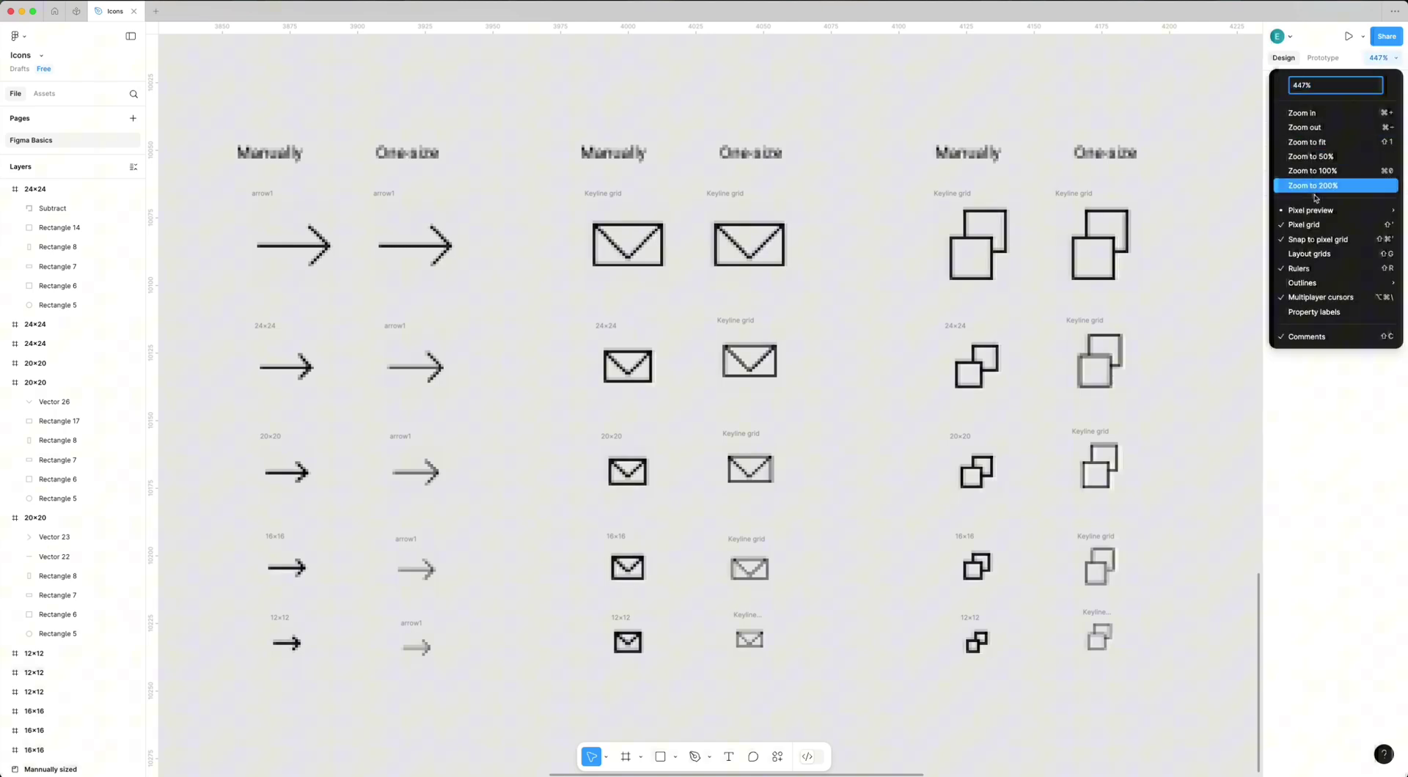
mouse_move(1316, 211)
left_click(1186, 214)
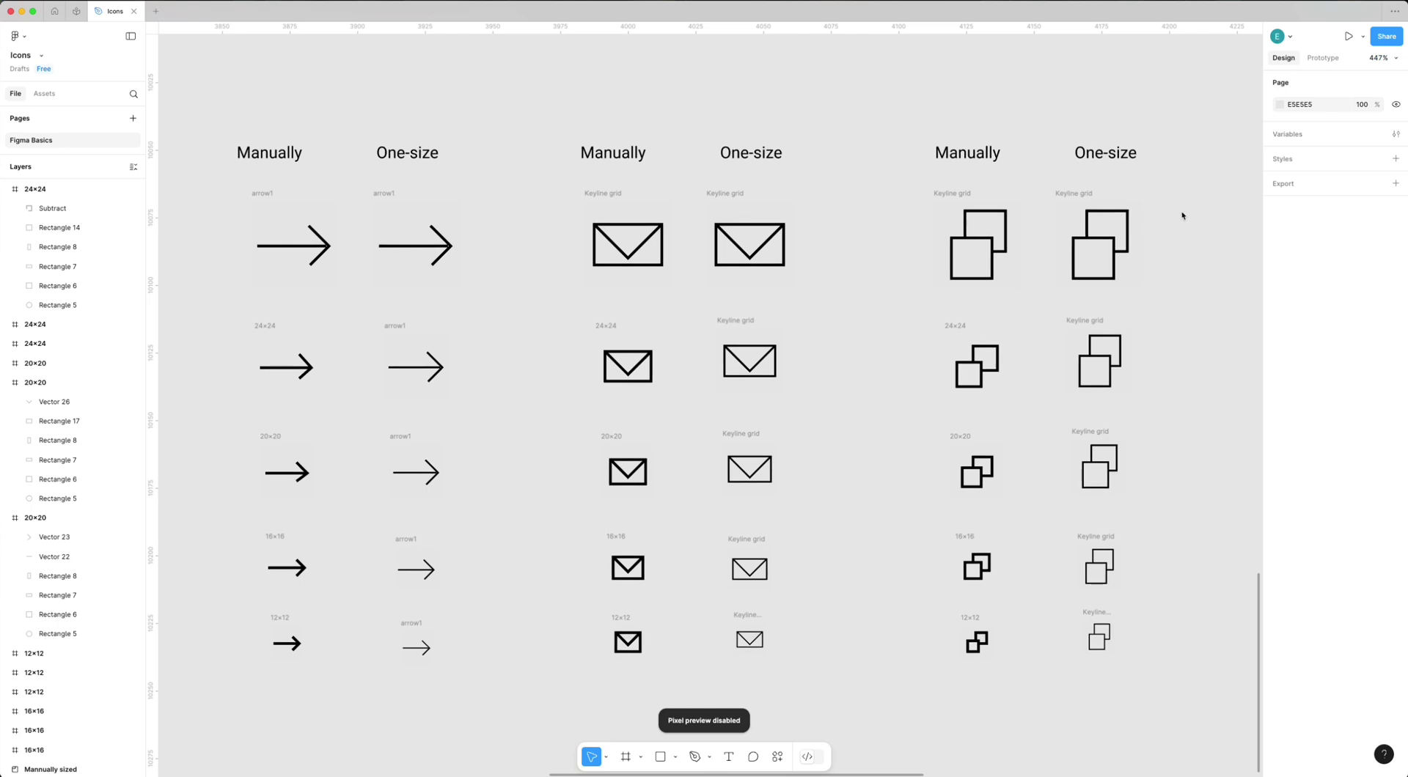
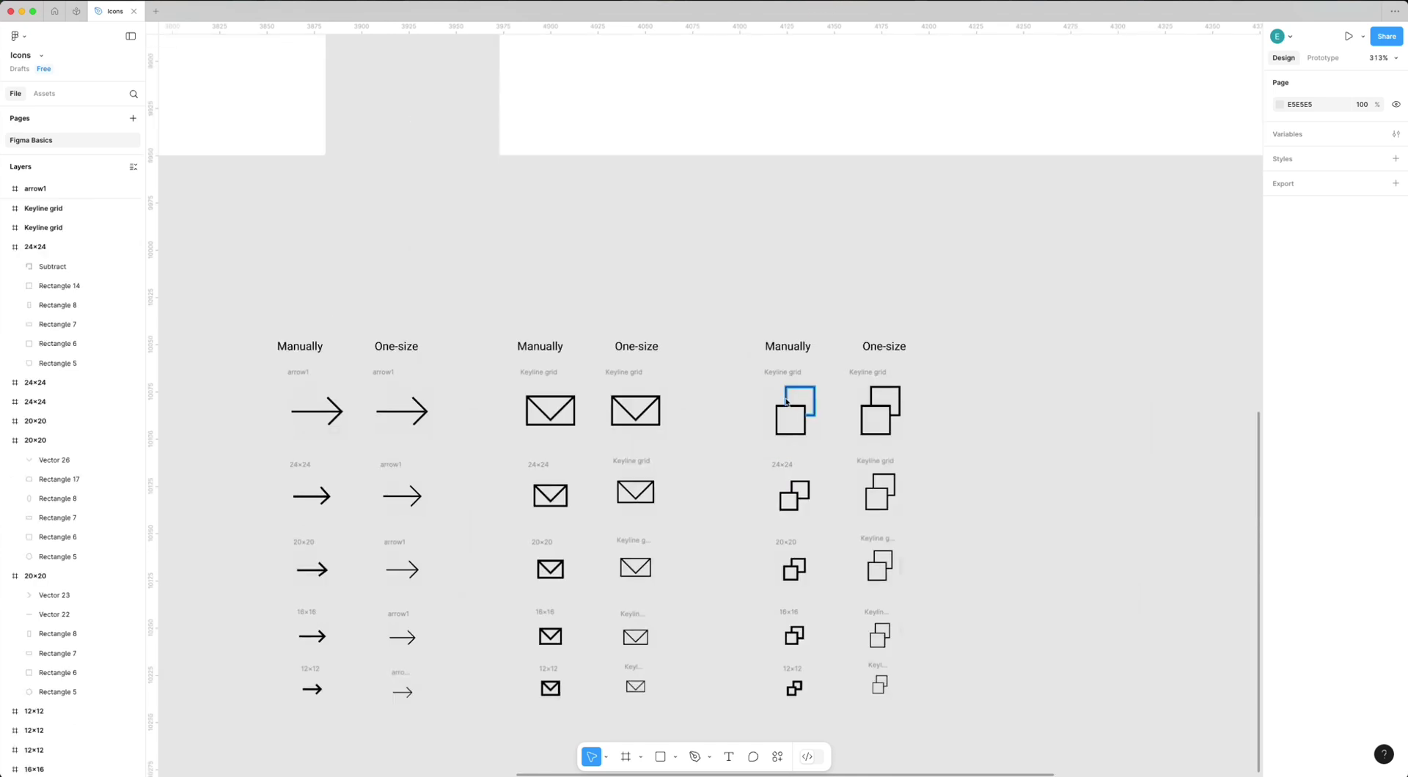
Copy all manually sized arrow, envelope and squares icons from the keyline grids onto a new page named Icons.
scroll(790, 646, "down", 1)
scroll(790, 647, "down", 5)
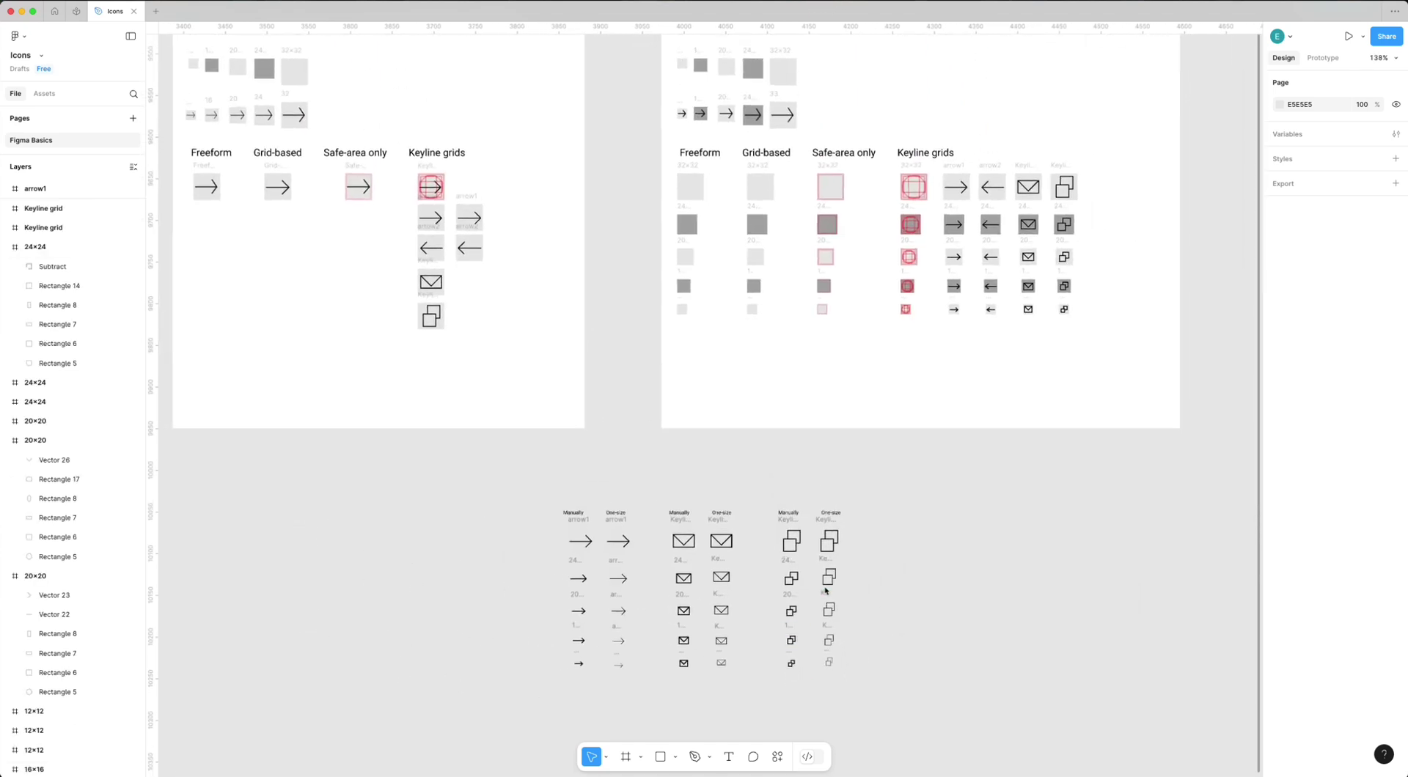
scroll(814, 537, "up", 2)
left_click_drag(1031, 490, 755, 259)
scroll(800, 273, "up", 5)
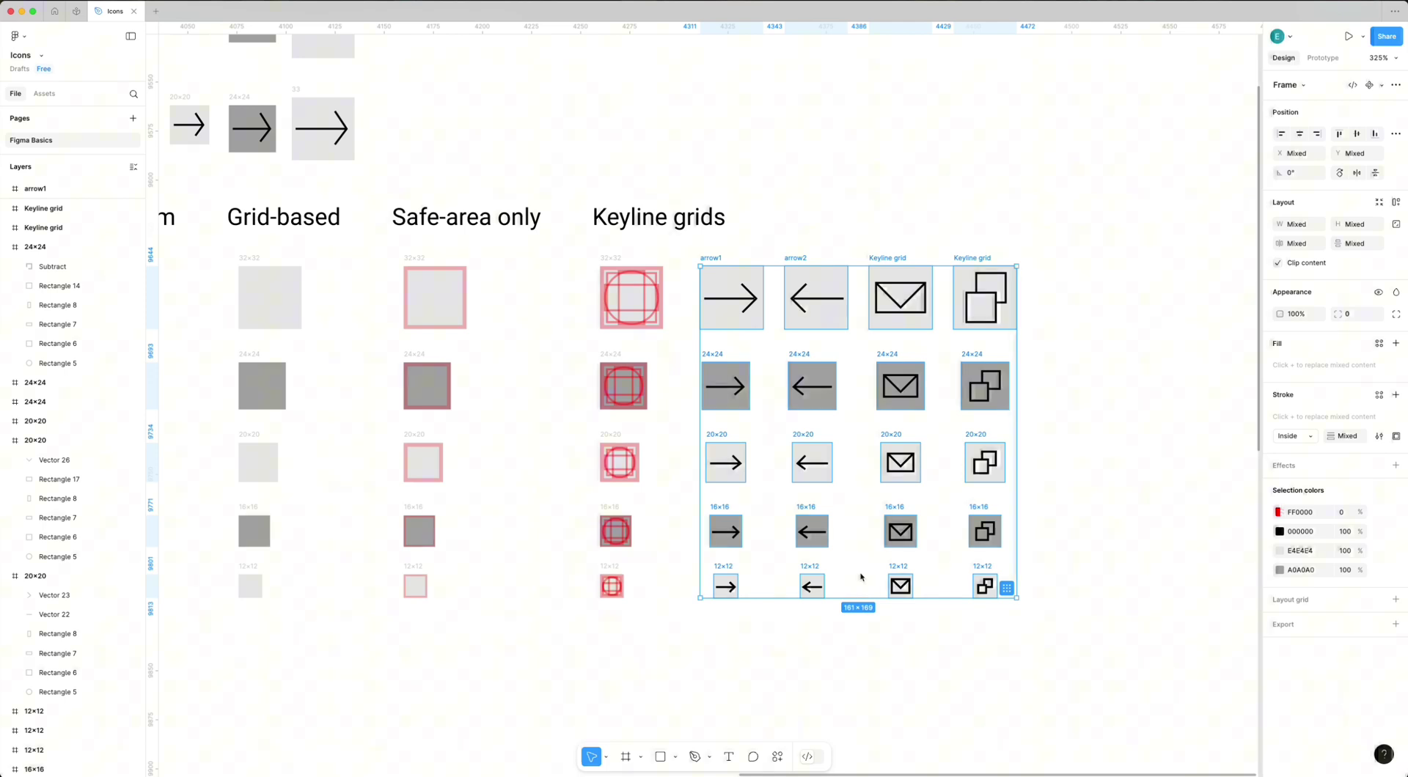
left_click(133, 118)
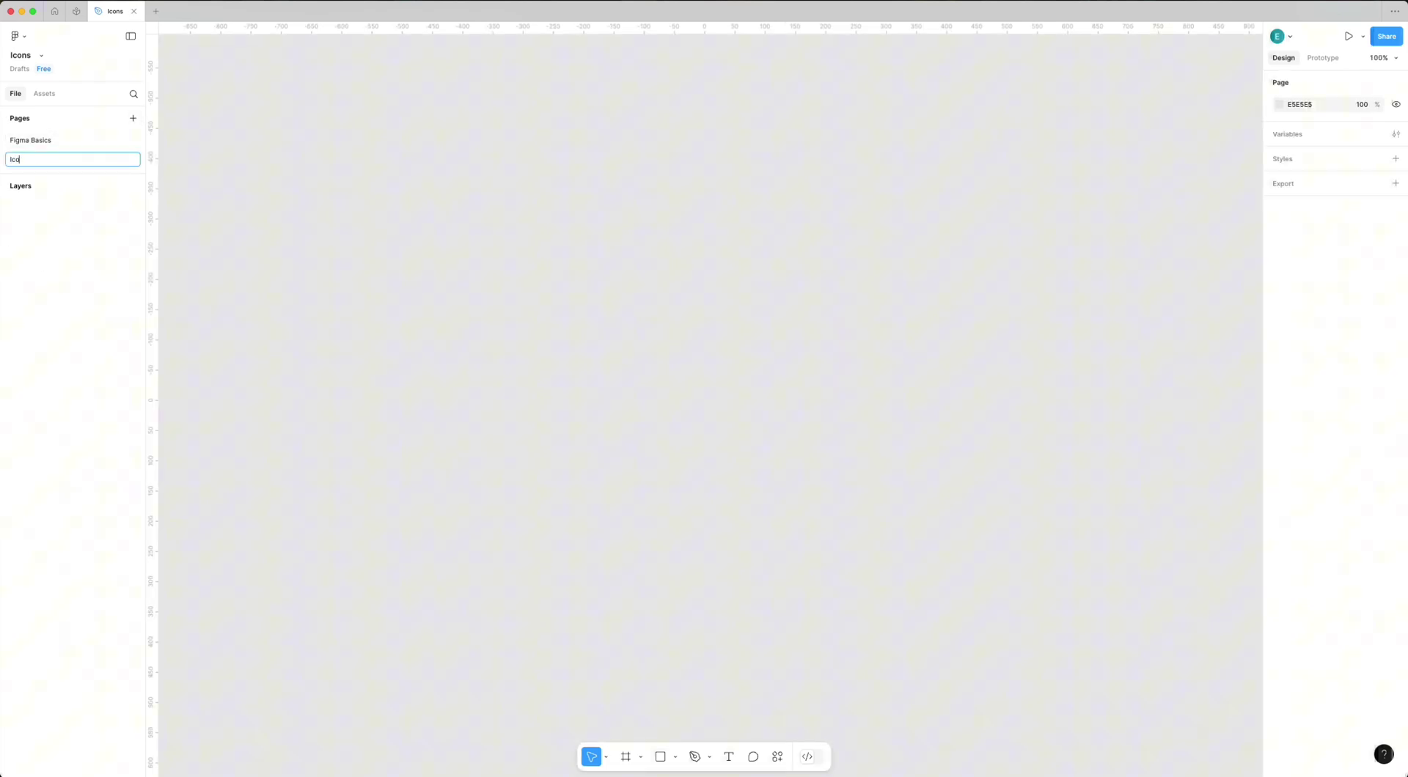
key("Return")
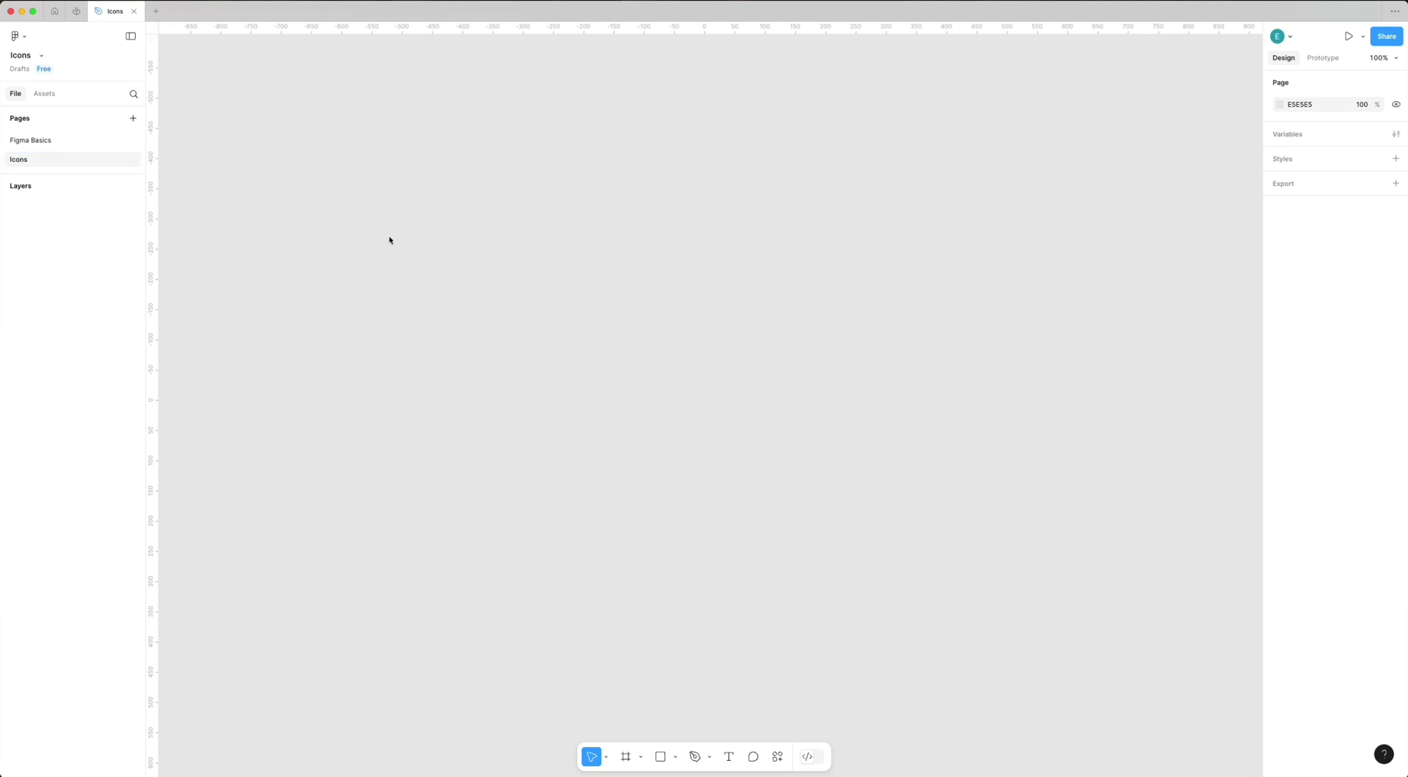
key("ctrl+v")
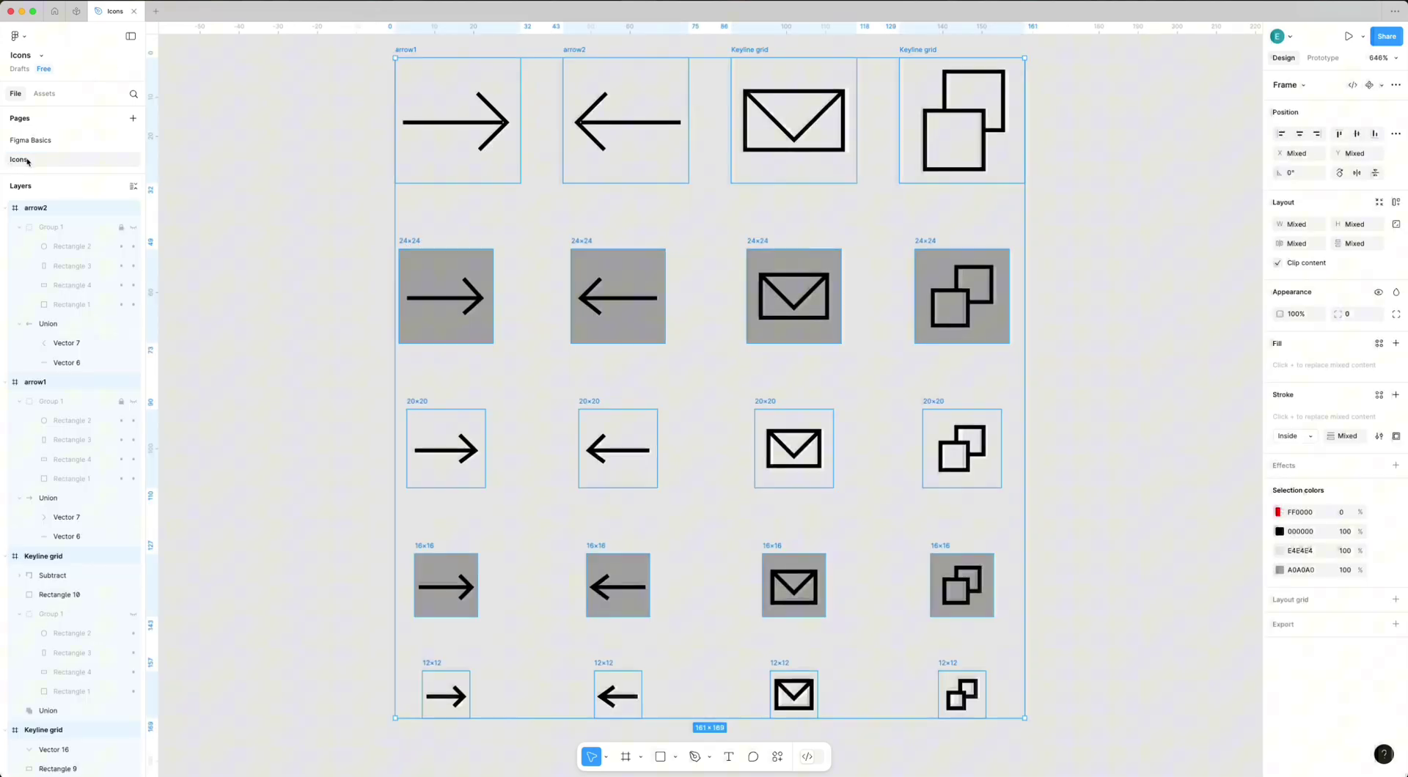
left_click(269, 146)
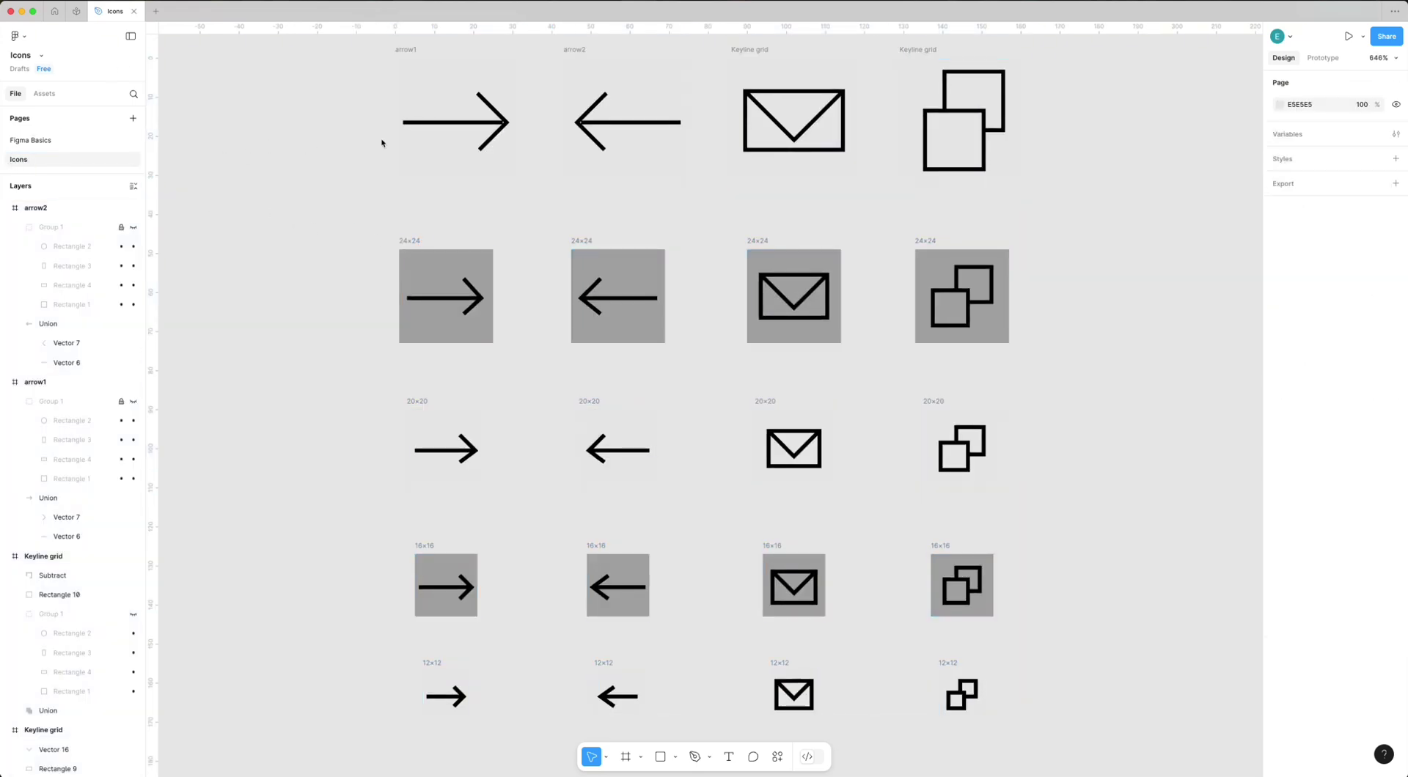
Remove the dark grey fill from the four 24×24 frames and the four 16×16 frames.
scroll(301, 157, "down", 3)
left_click_drag(293, 195, 858, 311)
left_click(1395, 366)
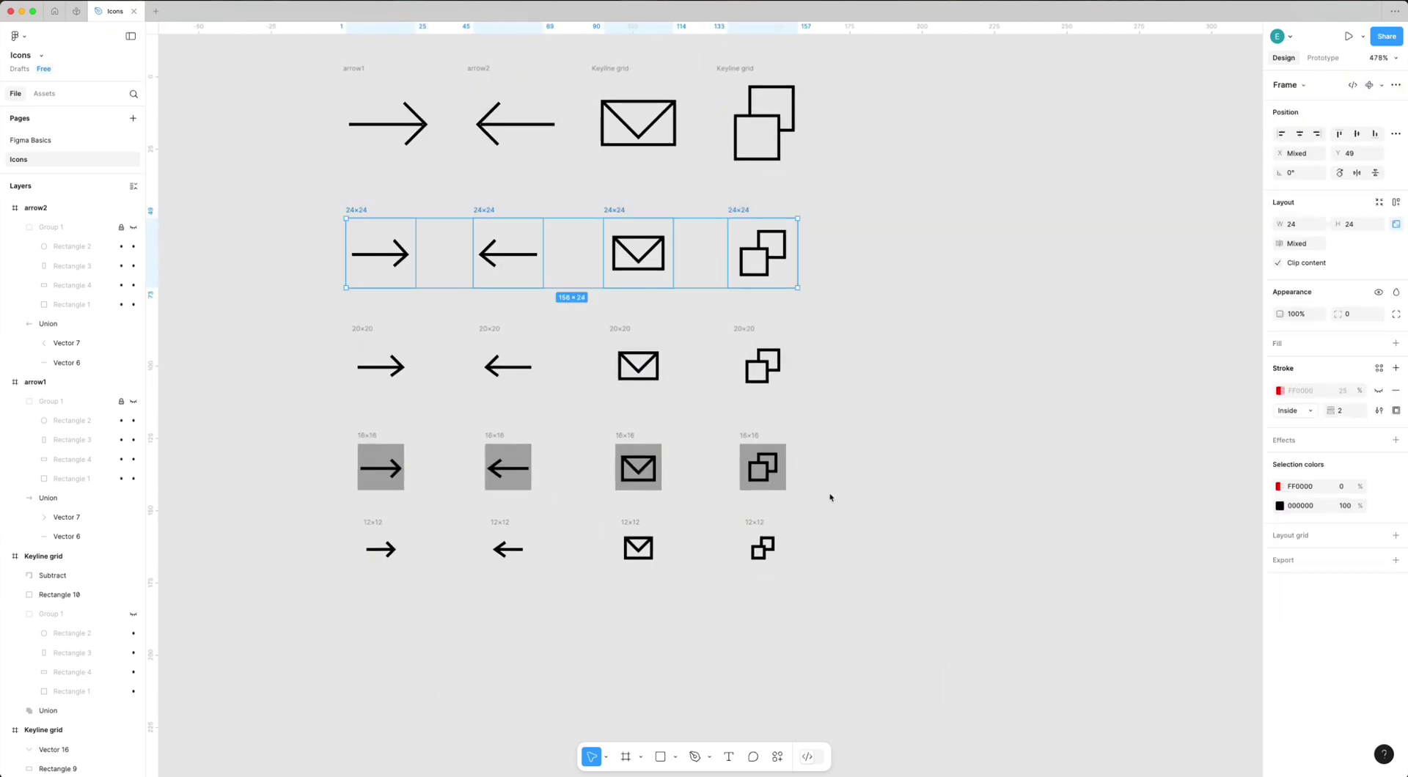
left_click(710, 459)
left_click_drag(825, 433, 323, 515)
left_click(1395, 366)
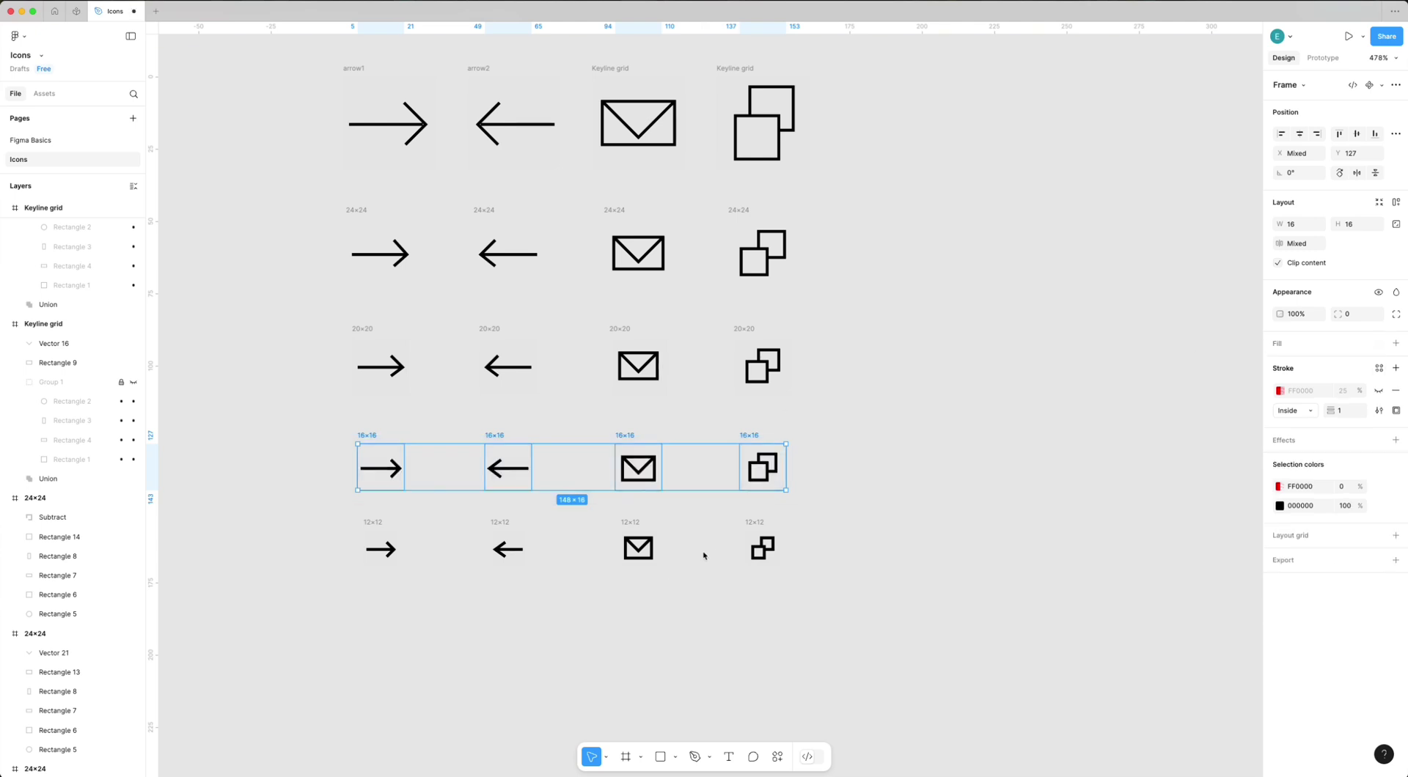
Select every icon frame on the page and remove the remaining E4E4E4 background fill.
left_click(745, 526)
scroll(811, 545, "down", 3)
left_click(987, 454)
scroll(986, 457, "up", 2)
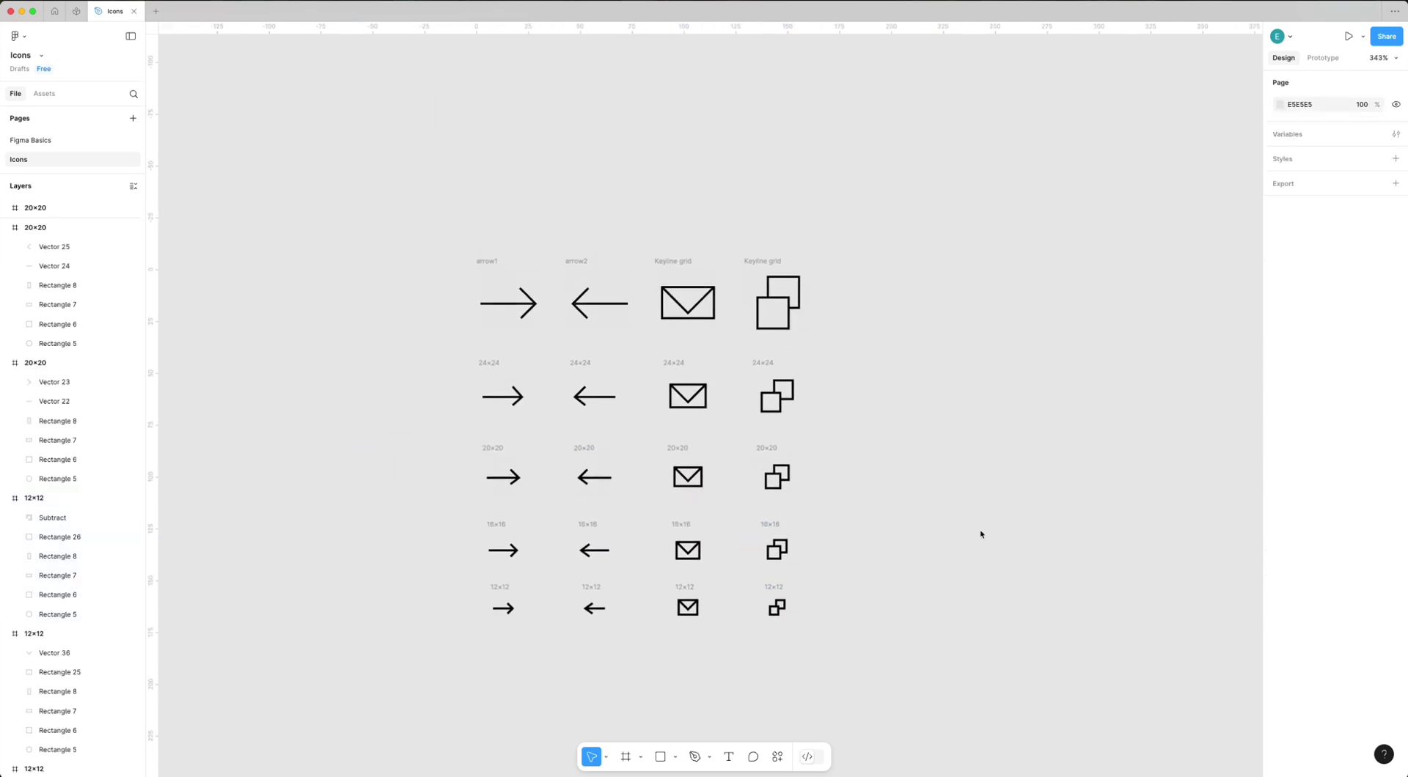
left_click_drag(905, 679, 620, 484)
left_click_drag(833, 635, 431, 226)
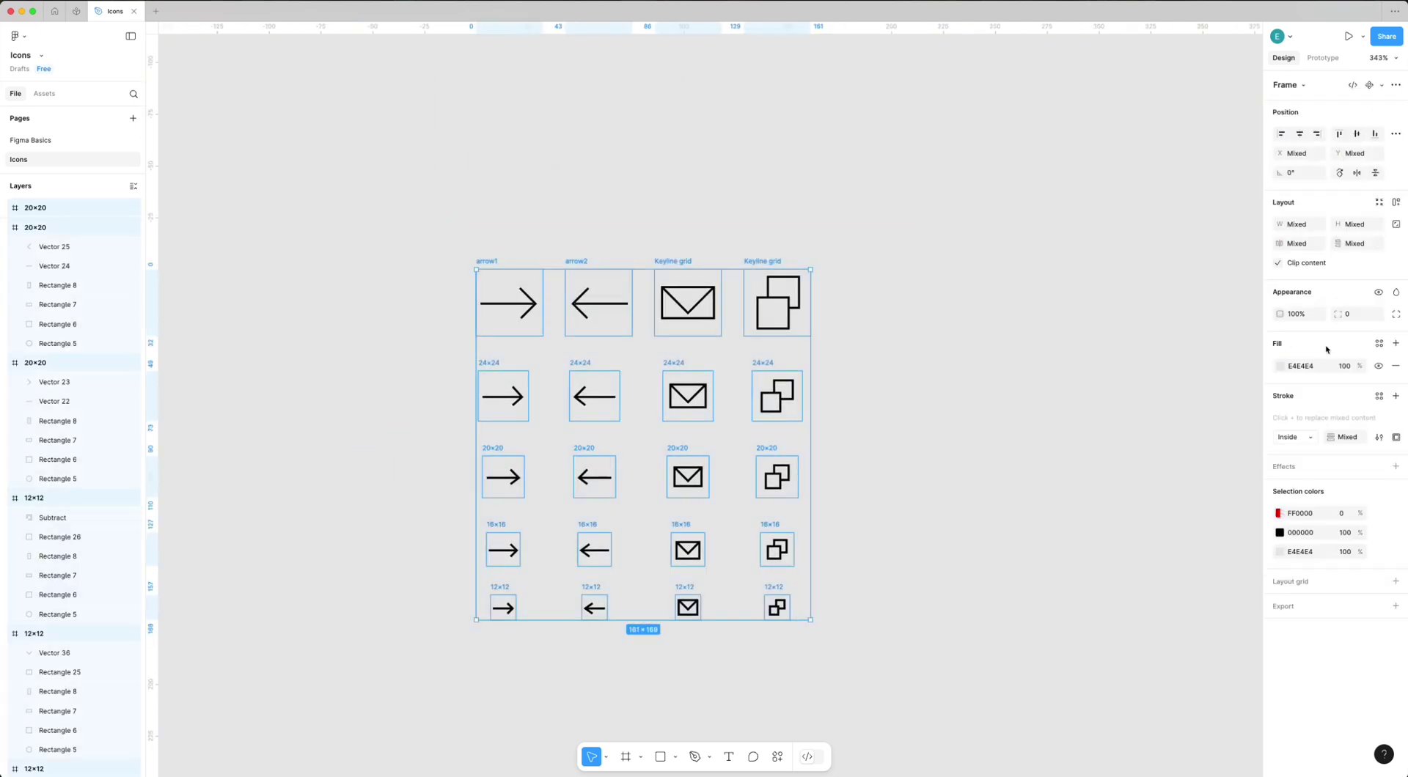
left_click(1395, 366)
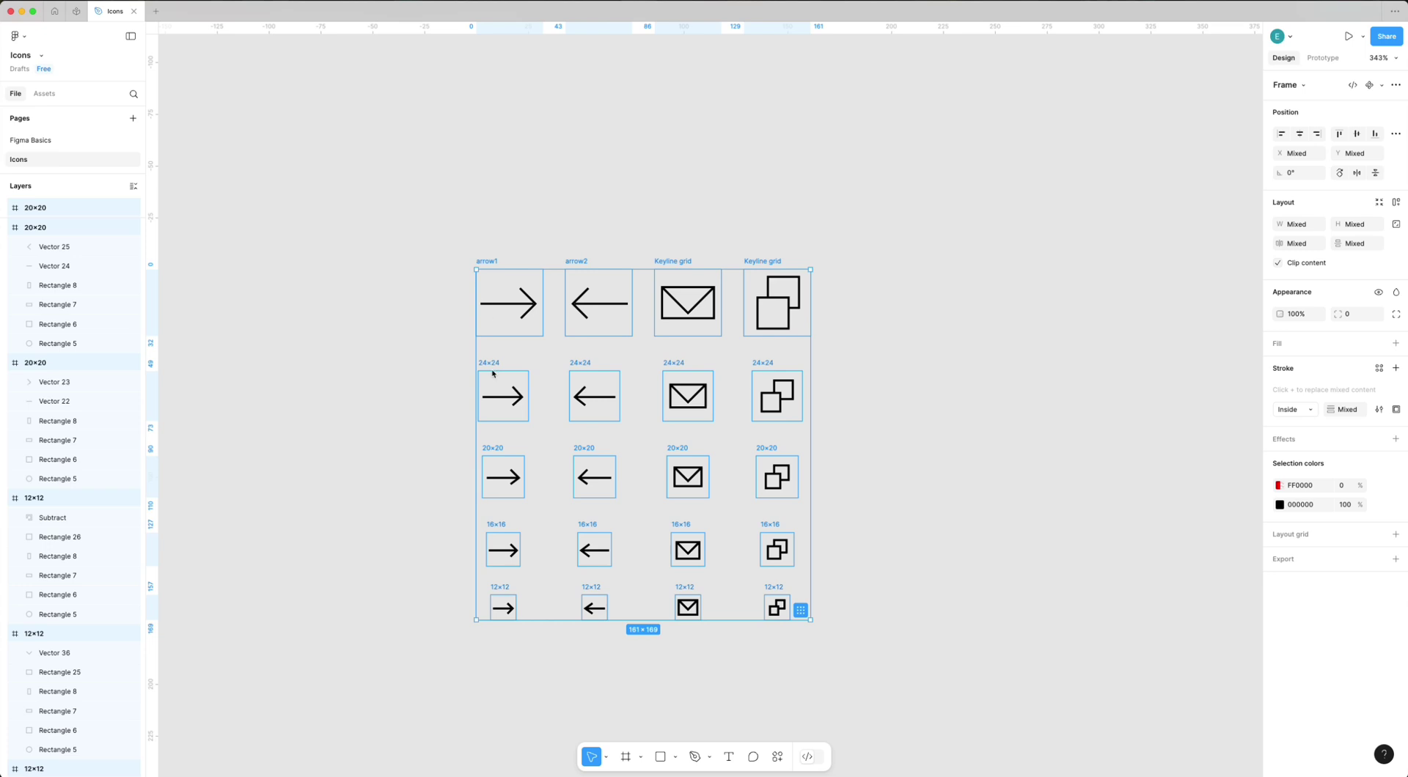
Batch-rename the five right-arrow frames as arrow_right.
left_click(424, 380)
left_click_drag(440, 239, 549, 666)
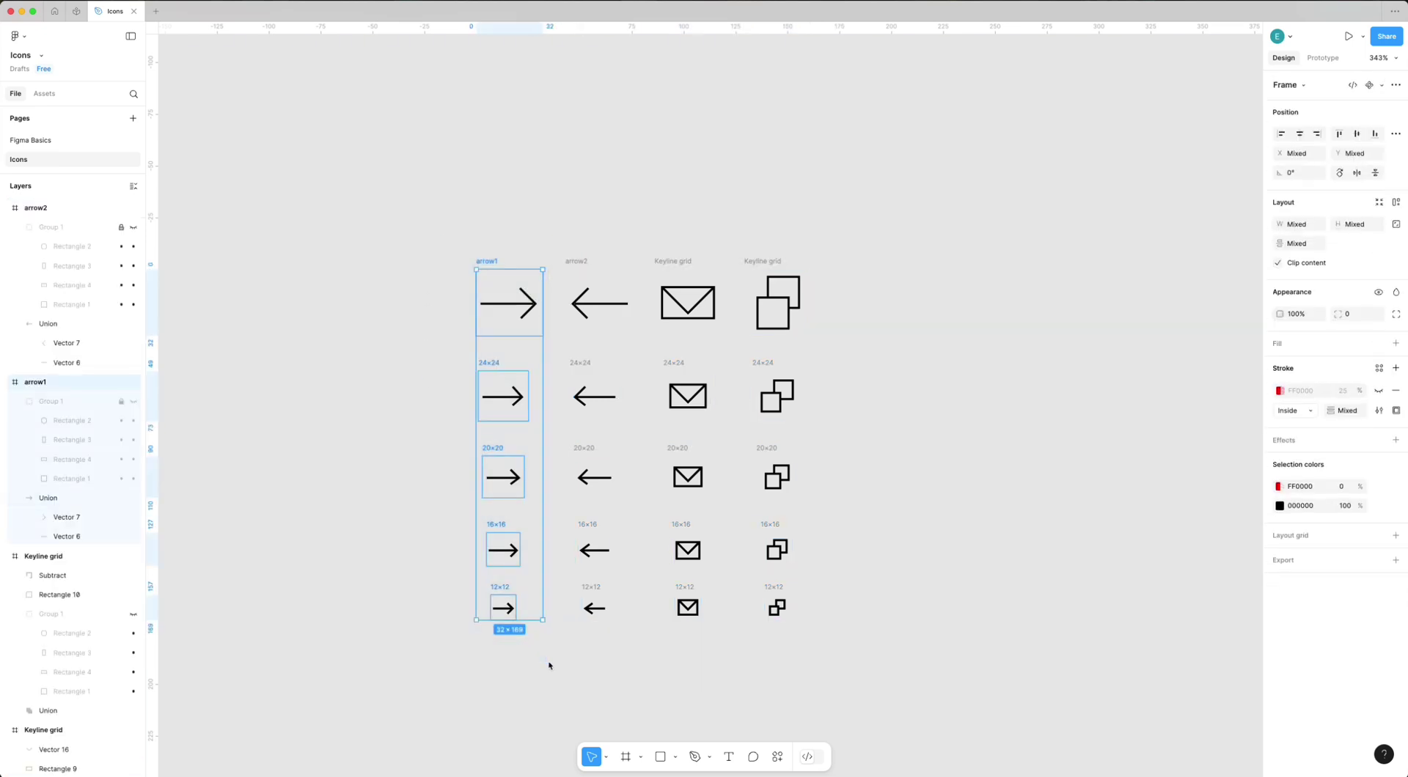
key("super+r")
type("arro")
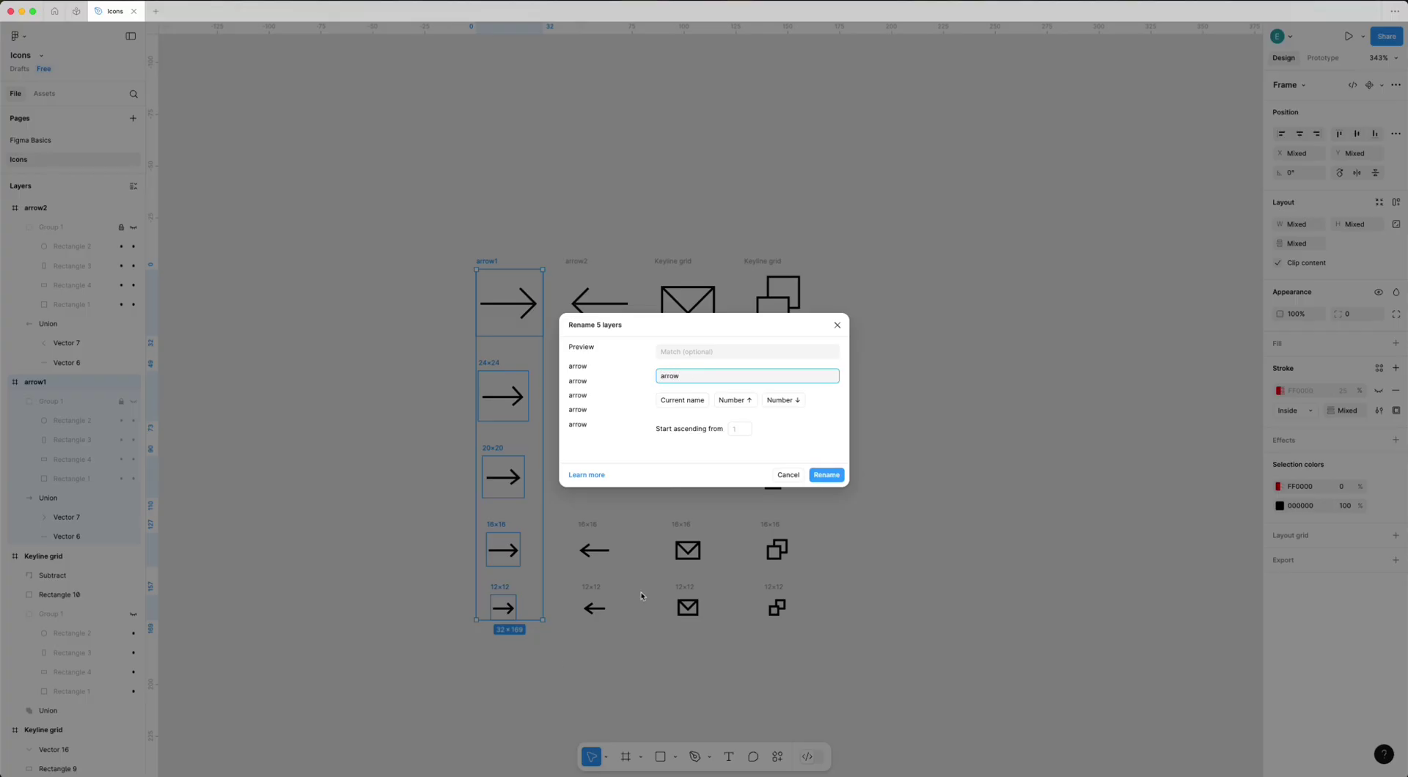
left_click(825, 477)
key("super+r")
type("ght")
key("Return")
Batch-rename the five left-arrow frames as arrow_left.
left_click_drag(645, 236, 566, 682)
key("super+r")
type("arro")
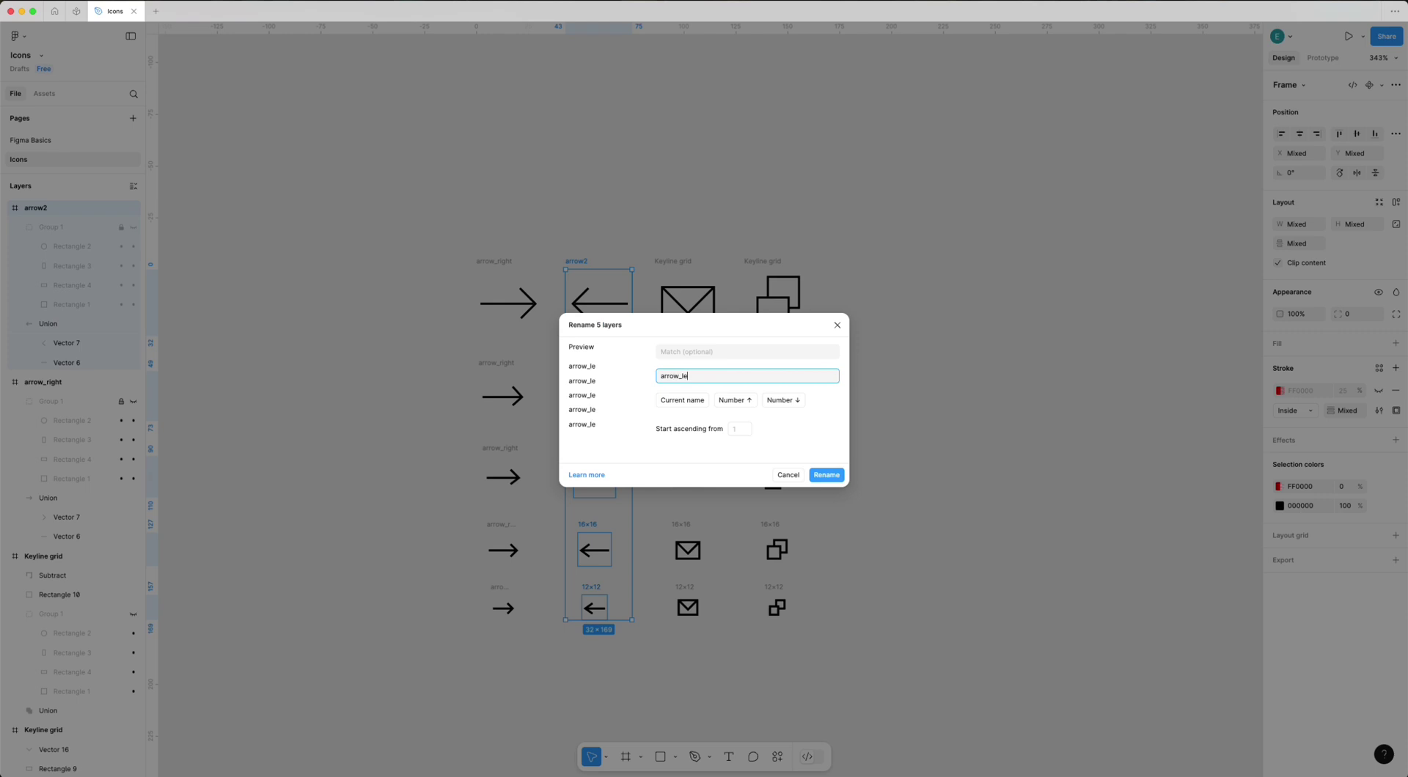
left_click(824, 477)
left_click(685, 263)
left_click(675, 248)
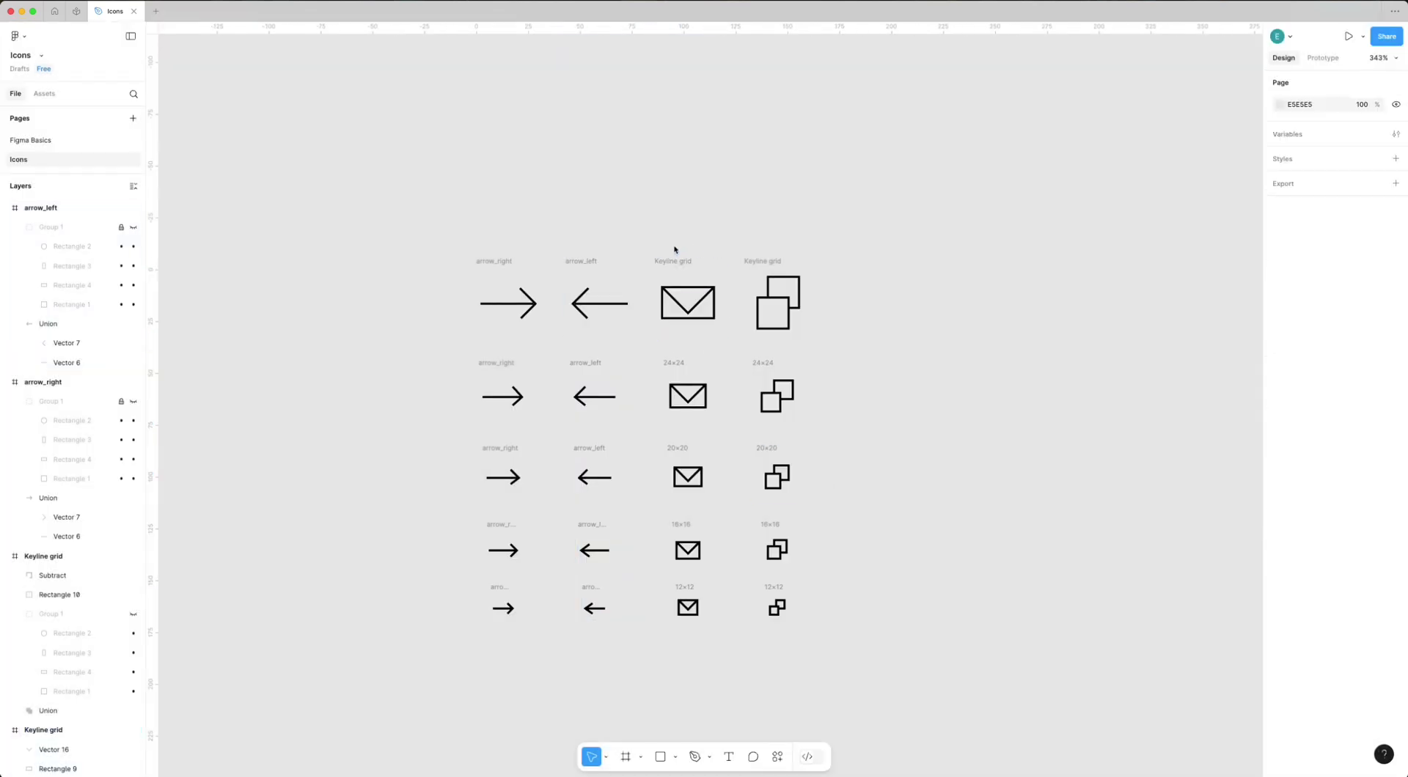
Batch-rename the five frames in the envelope column as envelope.
left_click_drag(651, 236, 741, 667)
key("super+r")
type("envelo")
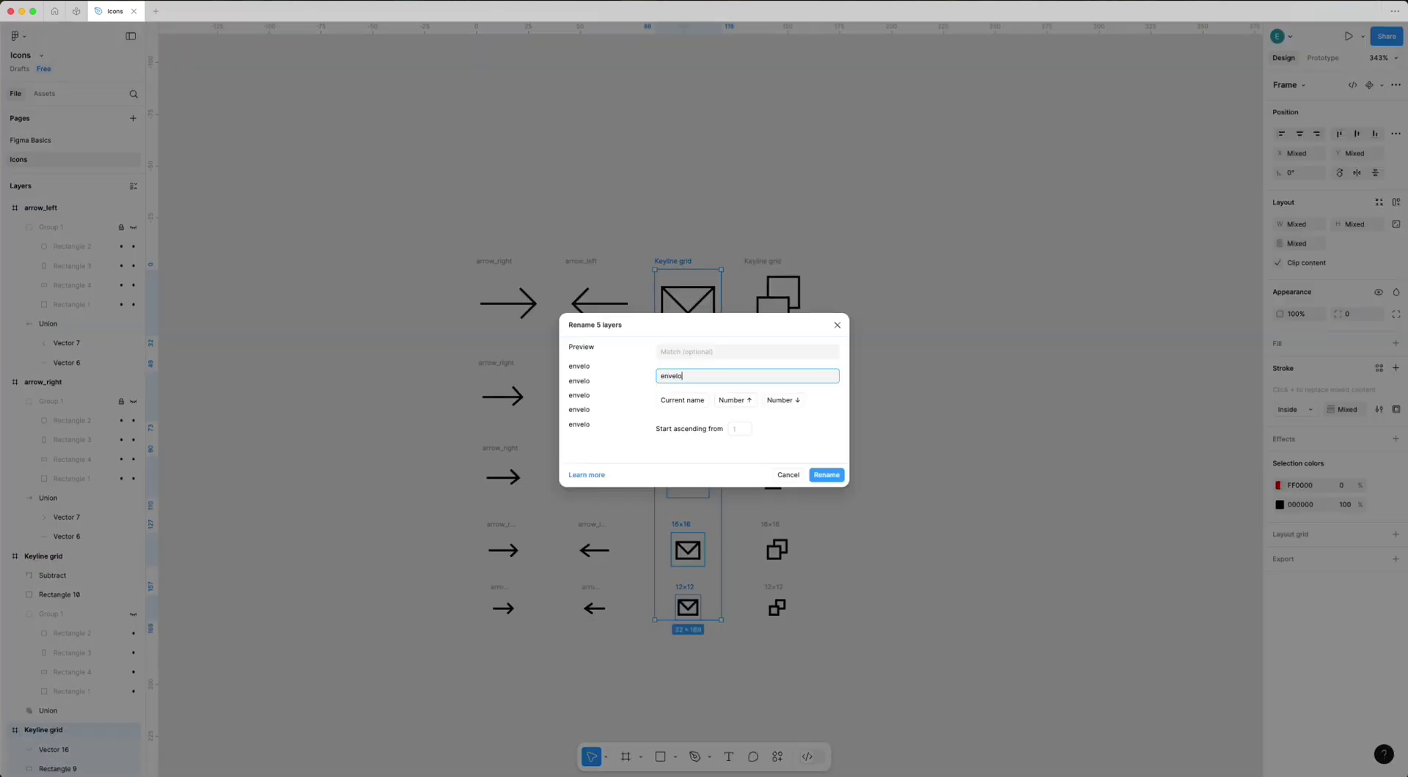
key("Return")
Batch-rename the five overlapping-squares frames as duplicate.
left_click_drag(891, 224, 745, 666)
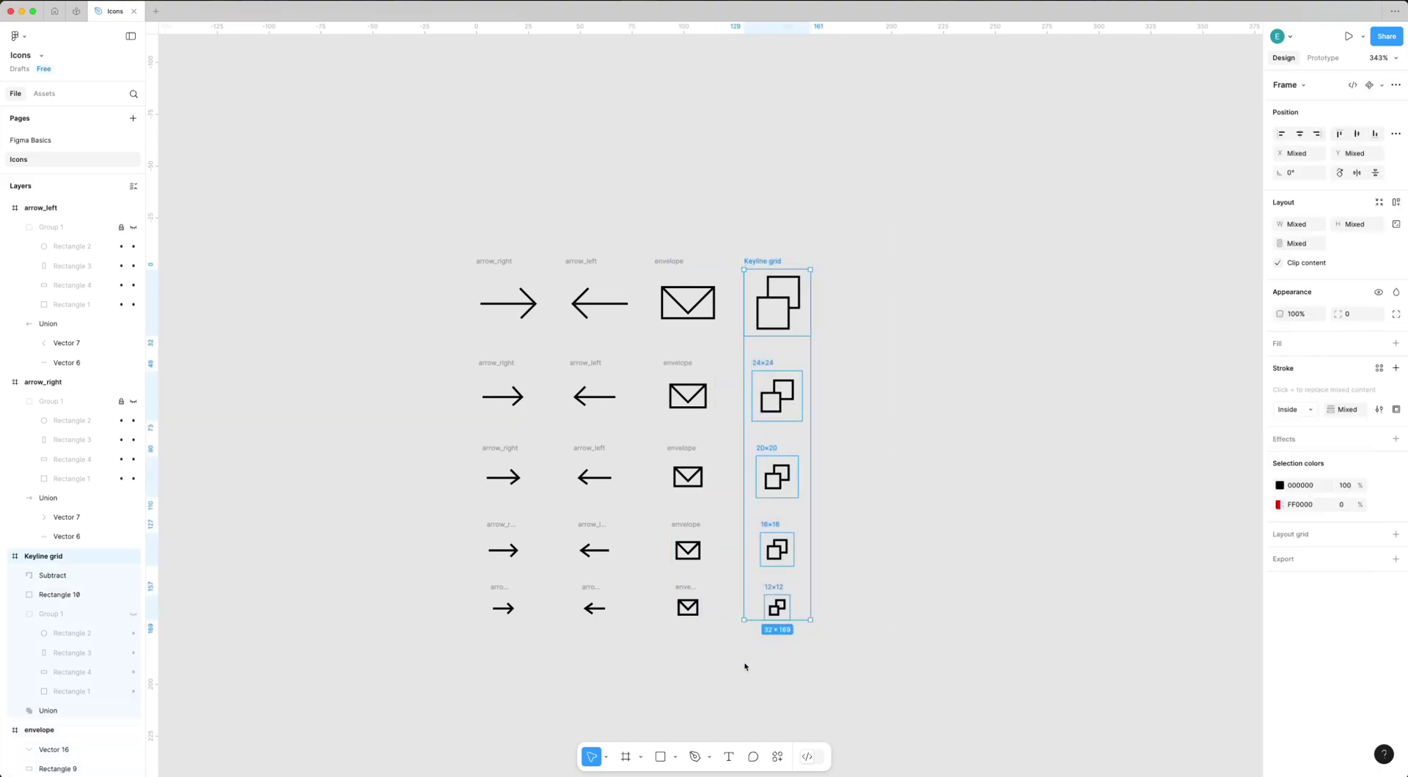
key("super+r")
type("duplicate")
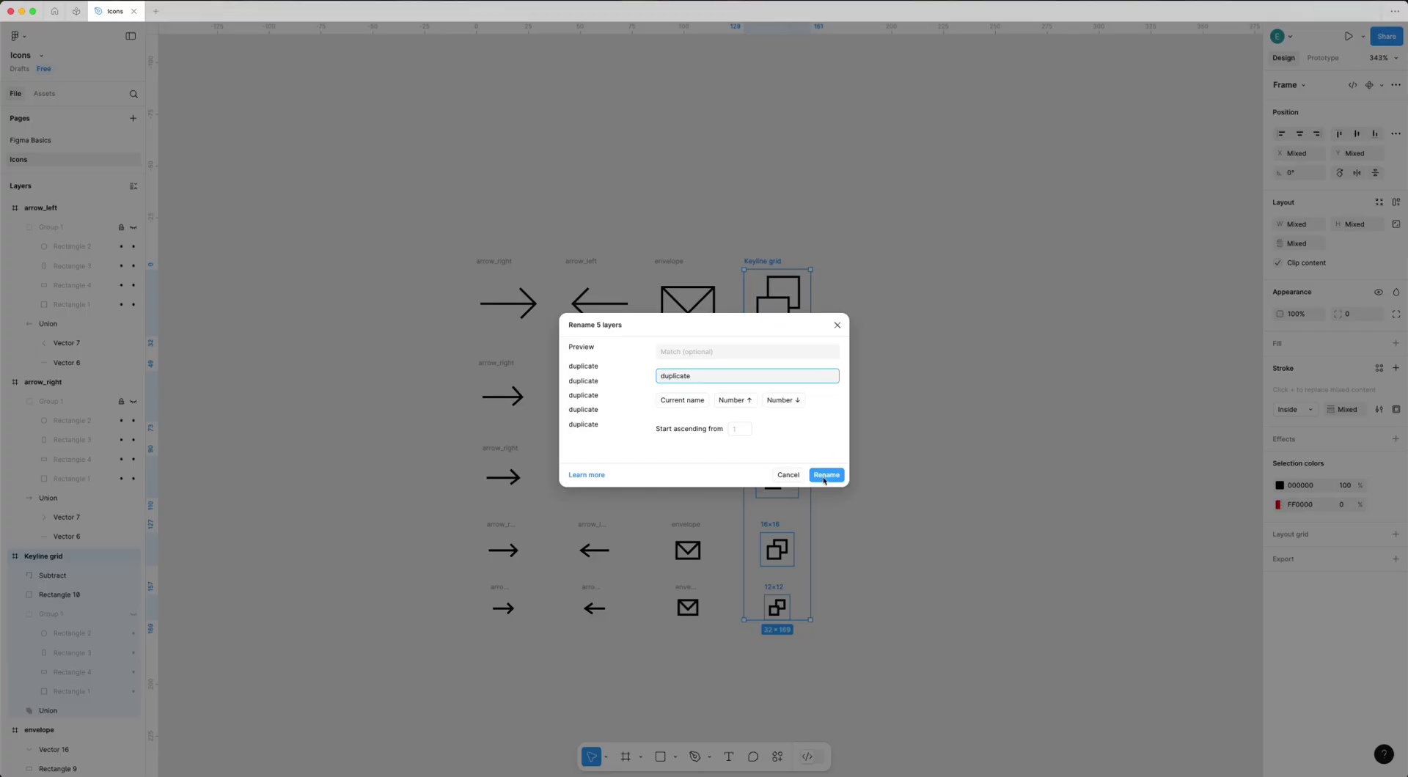
left_click(824, 475)
left_click(936, 460)
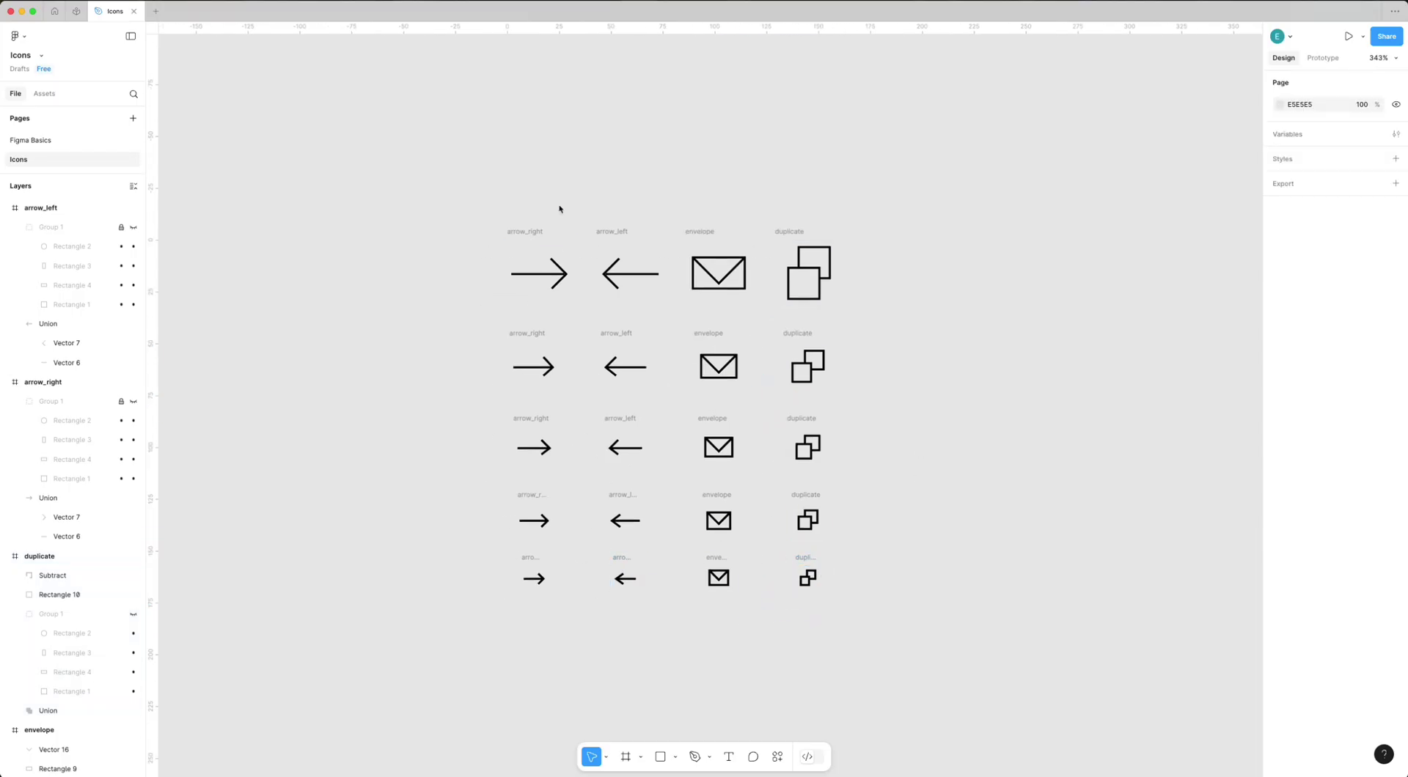
Check the name labels across the largest icons and on the 24×24 overlapping-squares icon.
scroll(559, 209, "right", 2)
left_click(462, 234)
left_click(549, 236)
left_click(611, 237)
left_click(726, 234)
left_click(858, 213)
left_click(746, 337)
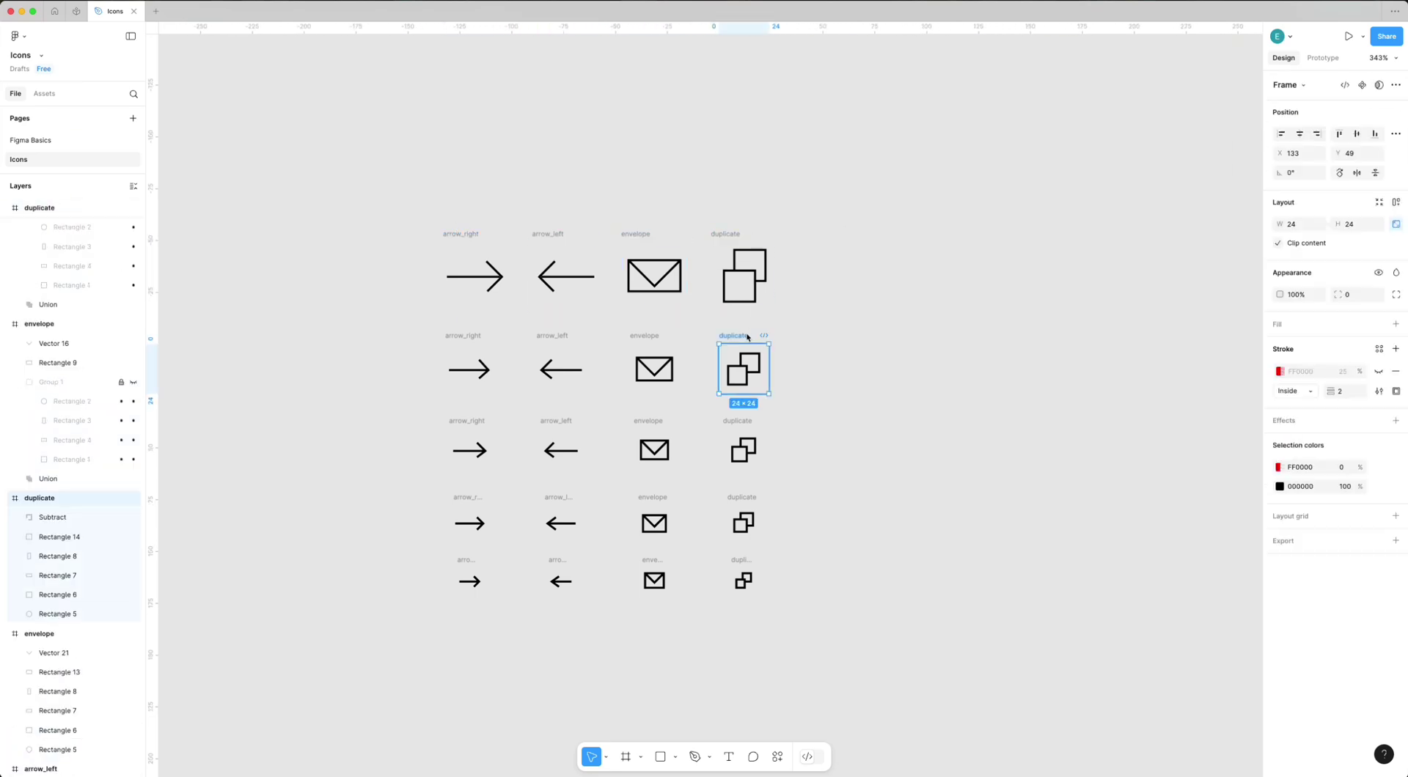
left_click(693, 381)
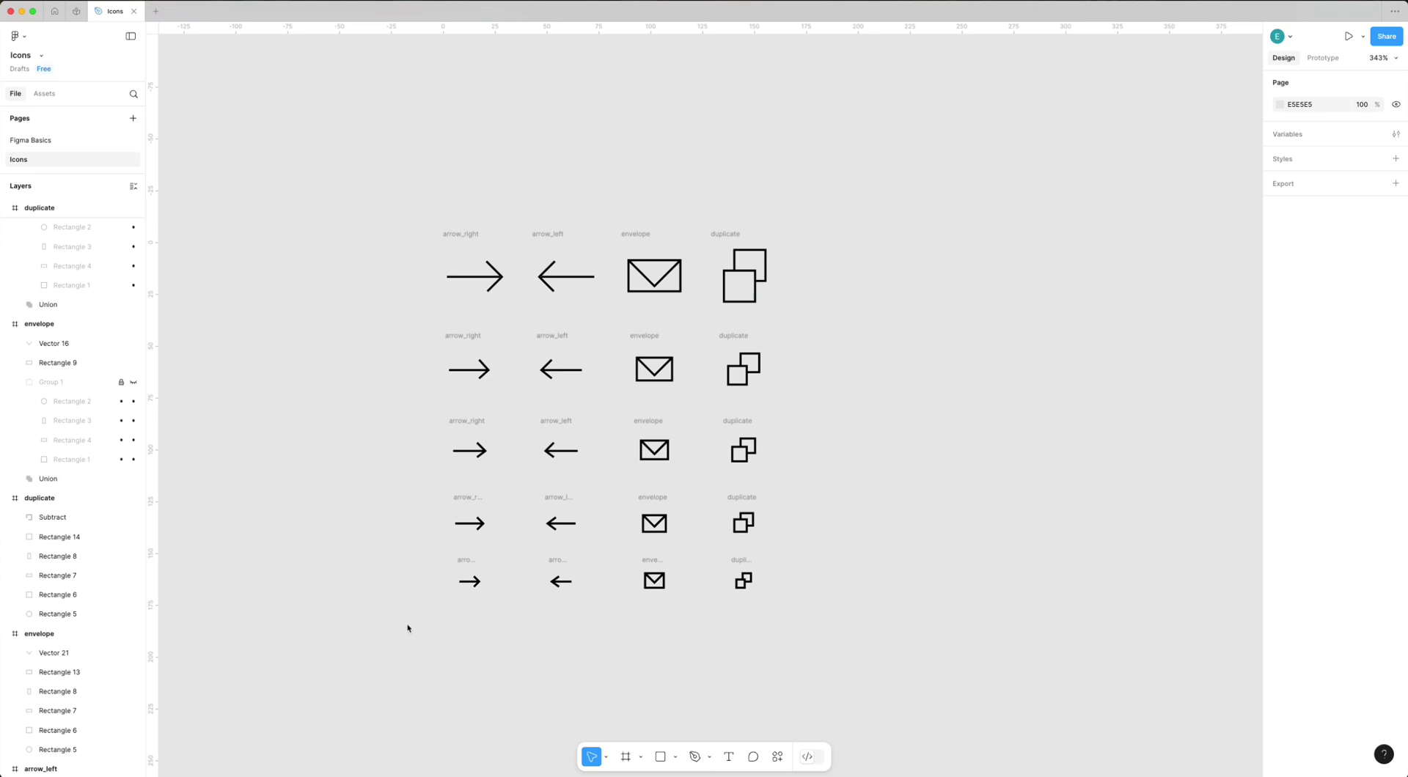
Batch-rename the four 12×12 icons by adding /12 after their current names.
left_click_drag(408, 626, 880, 554)
key("super+r")
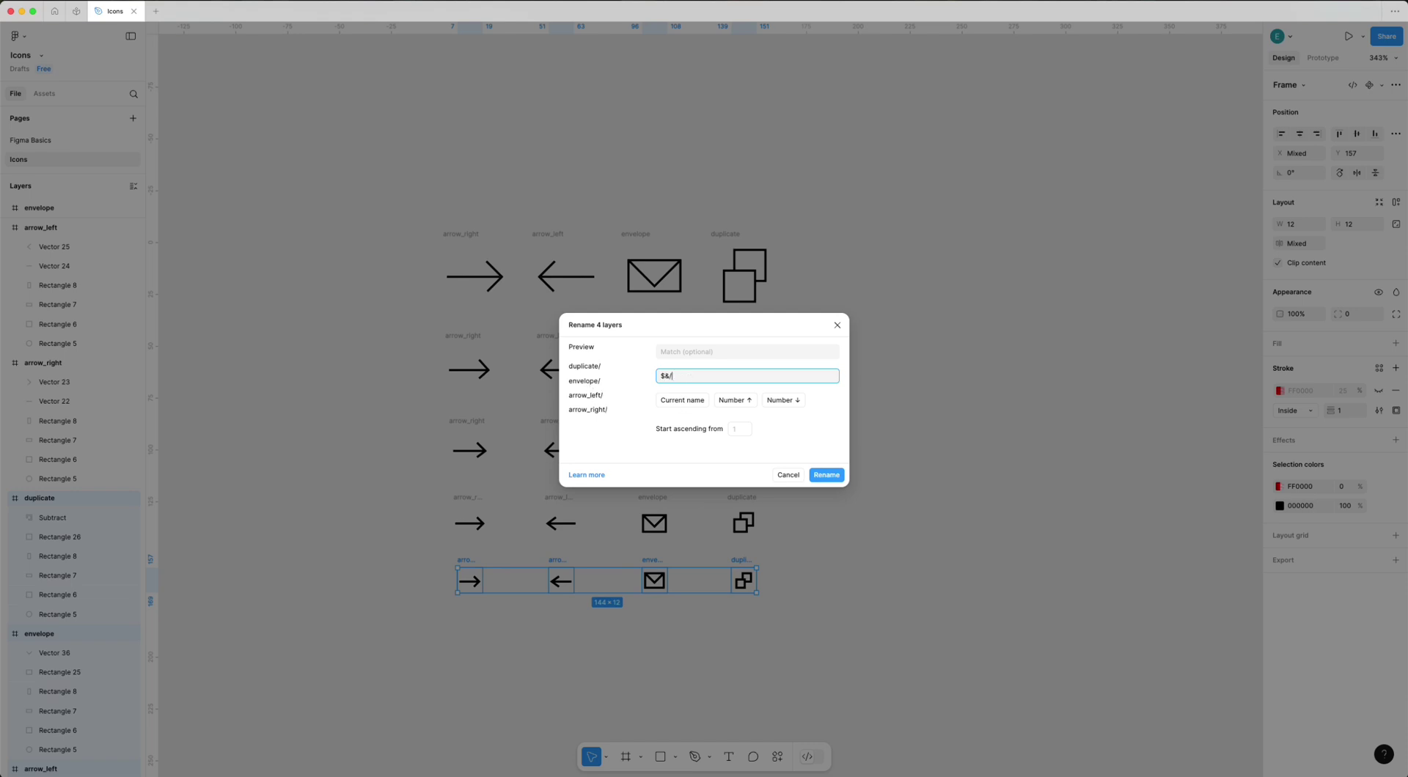
key("Return")
Batch-rename the four 16×16 icons by adding /16 after their current names.
left_click_drag(399, 481, 953, 547)
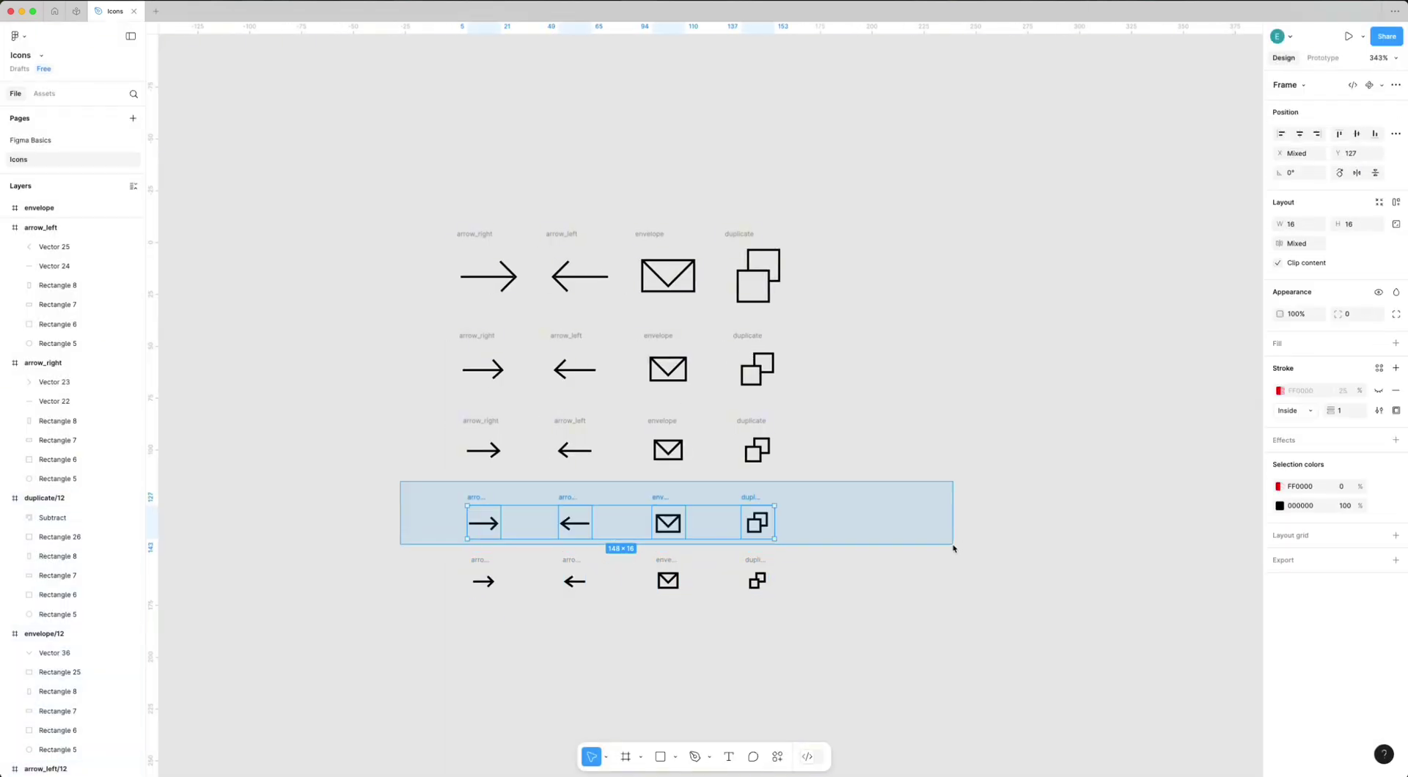
key("super+r")
type("1")
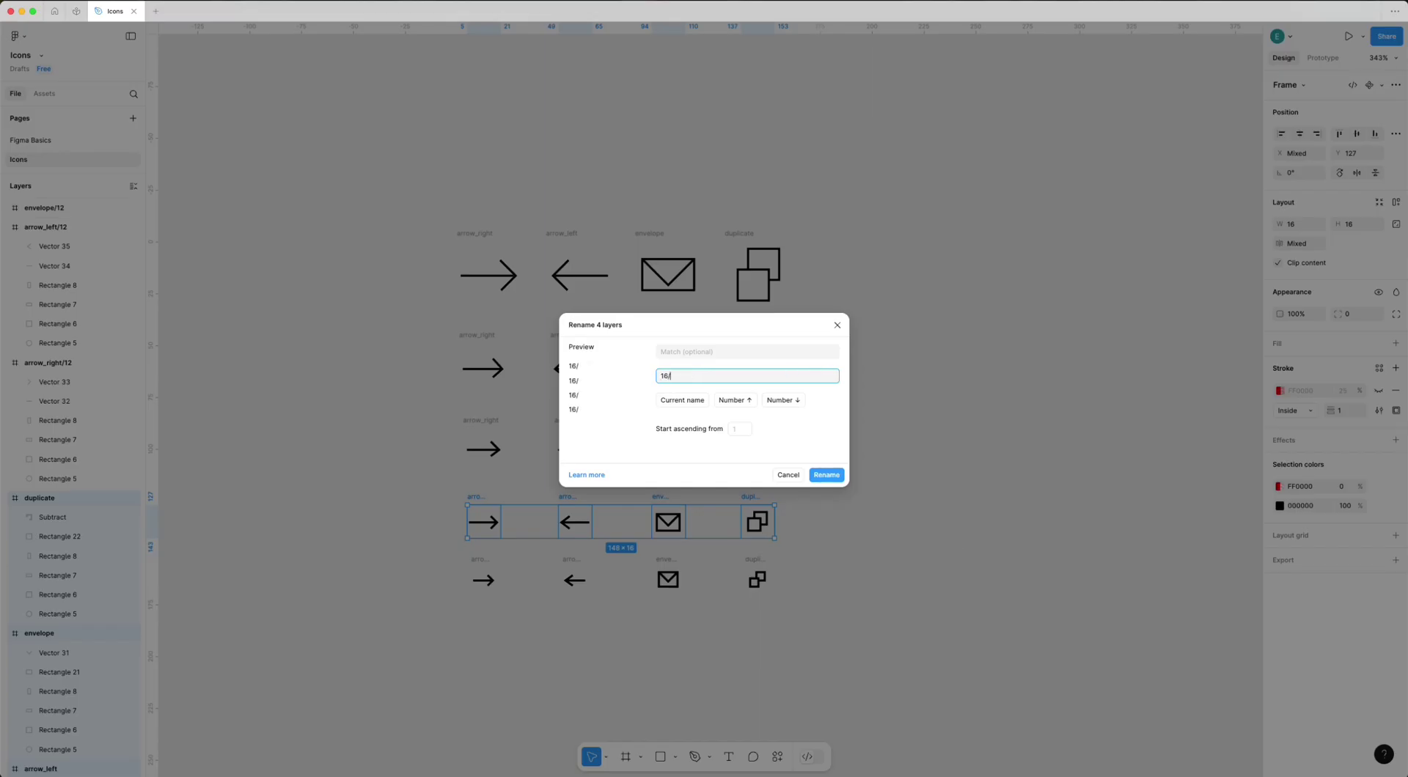
type("6/")
left_click(692, 400)
key("BackSpace")
type("/16")
key("Return")
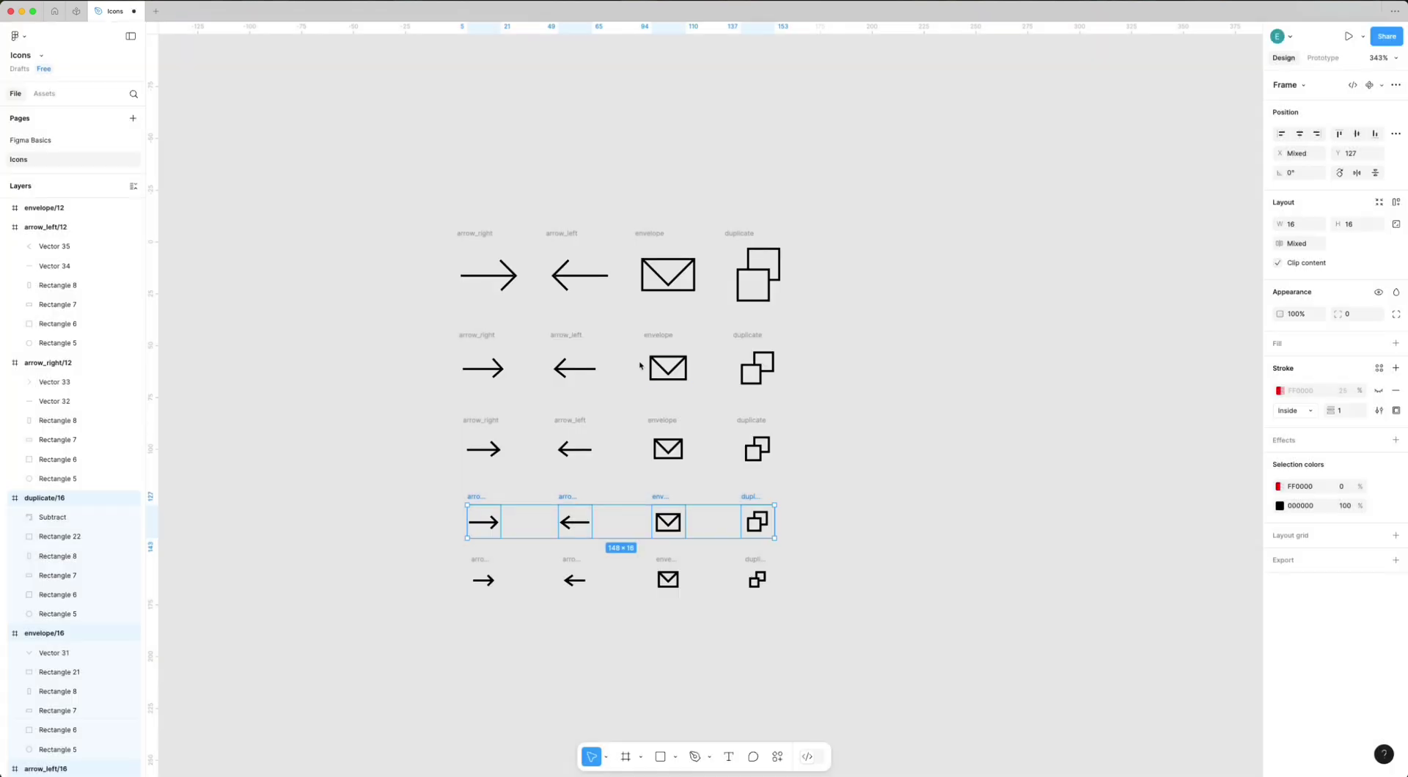
Batch-rename the four 20×20 icons by adding /20 after their current names.
left_click_drag(399, 395, 814, 481)
key("super+r")
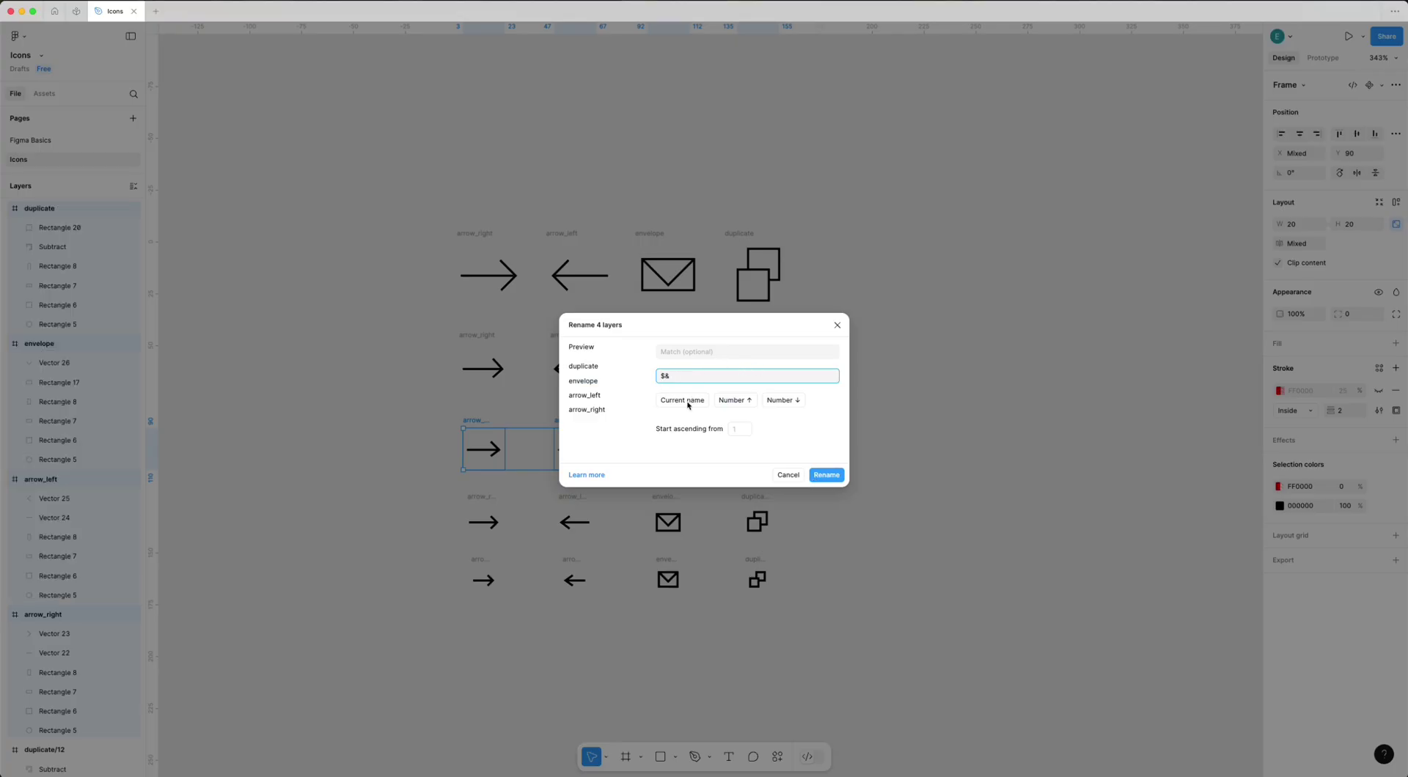
type("/20")
key("Return")
Batch-rename the four 24×24 icons by adding /24 after their current names.
left_click_drag(440, 312, 909, 406)
key("super+r")
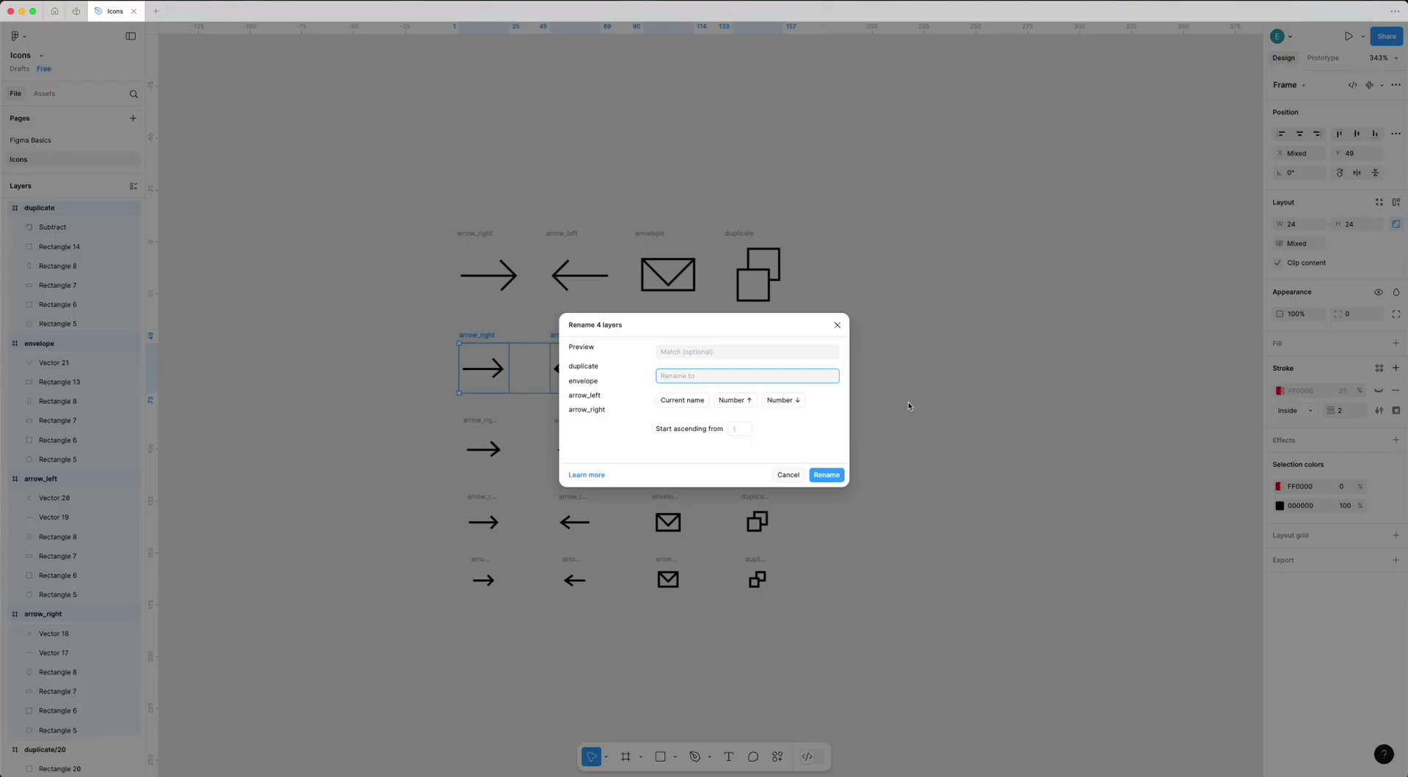
type("$&/24")
key("Return")
Batch-rename the four 32×32 icons by adding /32 after their current names.
left_click_drag(361, 169, 878, 314)
key("super+r")
type("$&/")
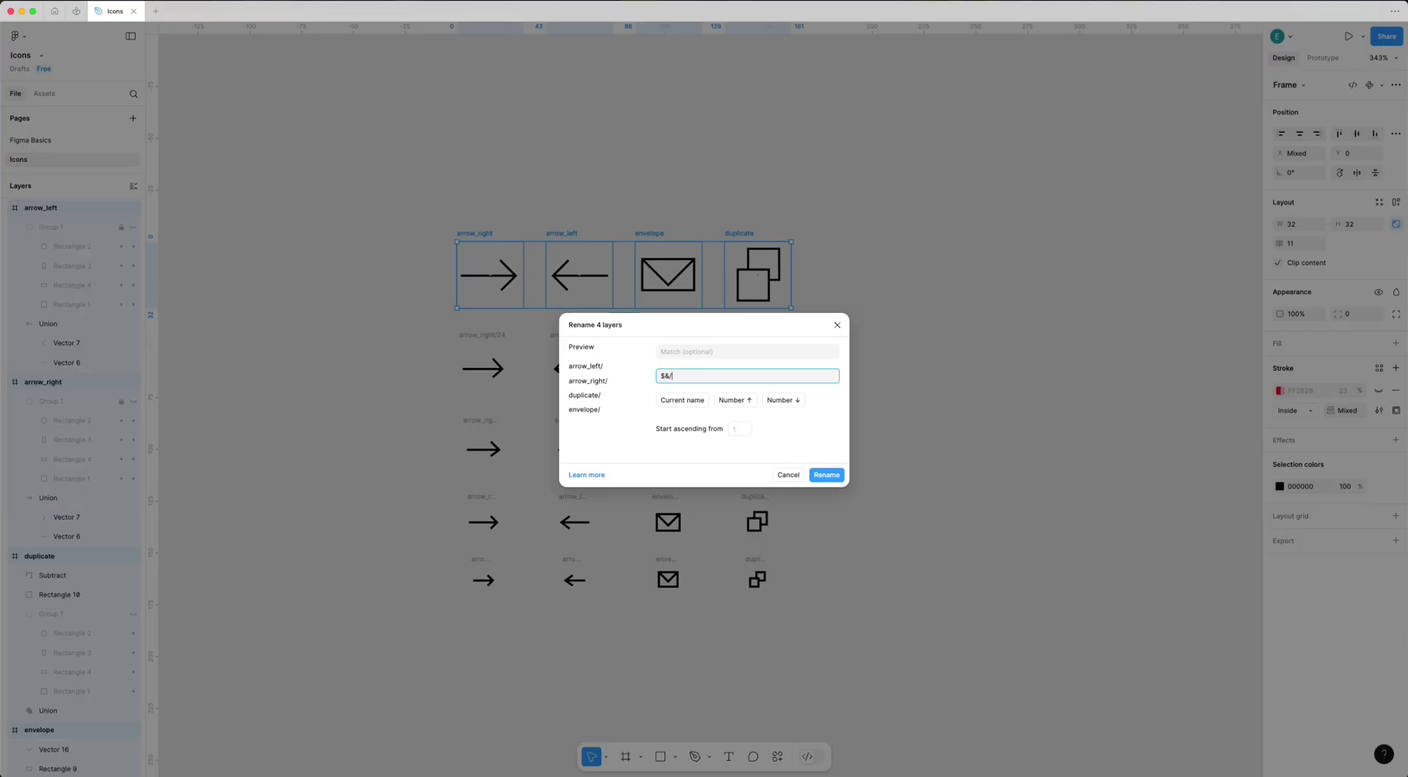
type("32")
key("Return")
Place two copies of the whole icon grid beside the original, with the copies named without the size suffix.
left_click(912, 318)
left_click_drag(851, 162, 388, 693)
left_click_drag(501, 461, 894, 460)
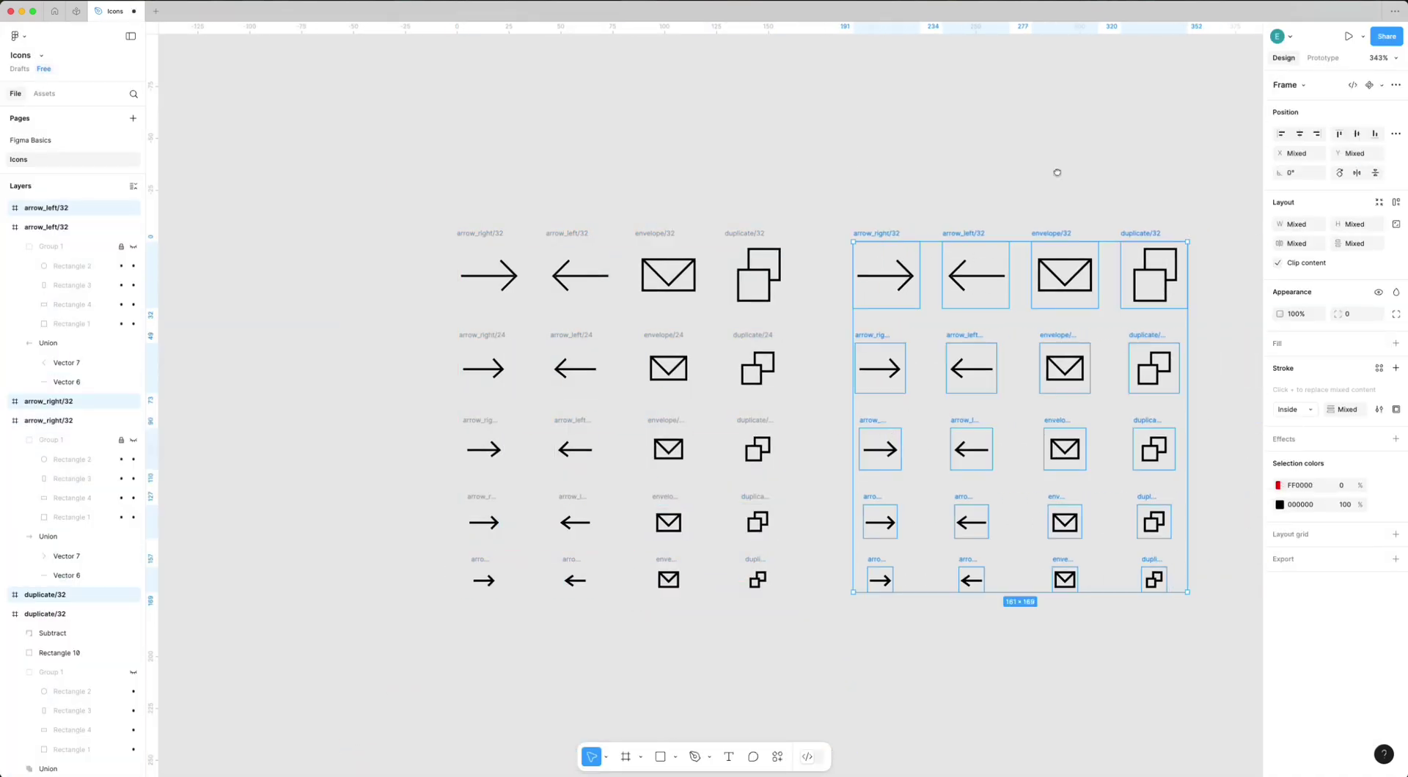
scroll(1056, 170, "right", 5)
left_click_drag(645, 471, 1048, 424)
left_click(1116, 220)
scroll(786, 220, "right", 10)
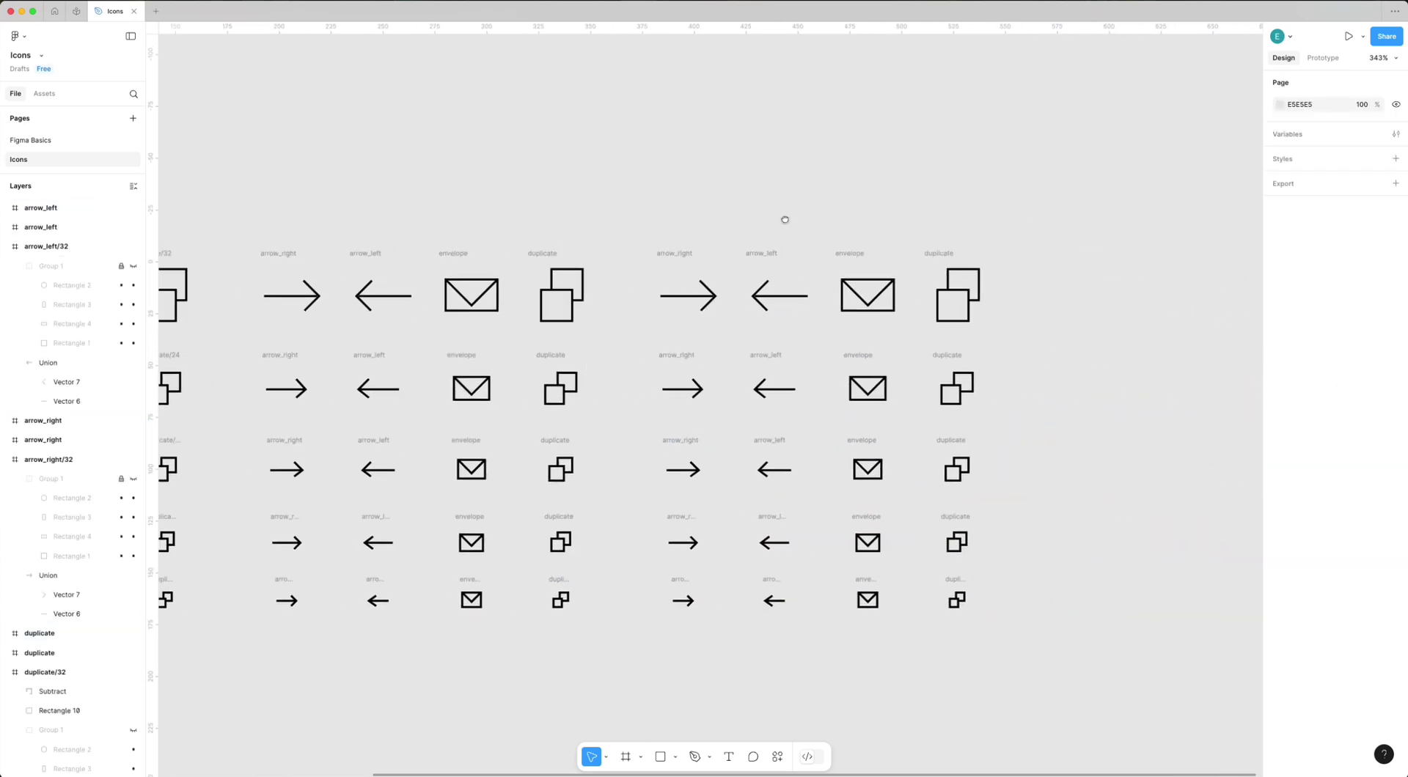
Batch-rename the four 12×12 icons in the third grid by adding 12/ before their current names.
left_click_drag(1012, 657, 573, 586)
key("super+r")
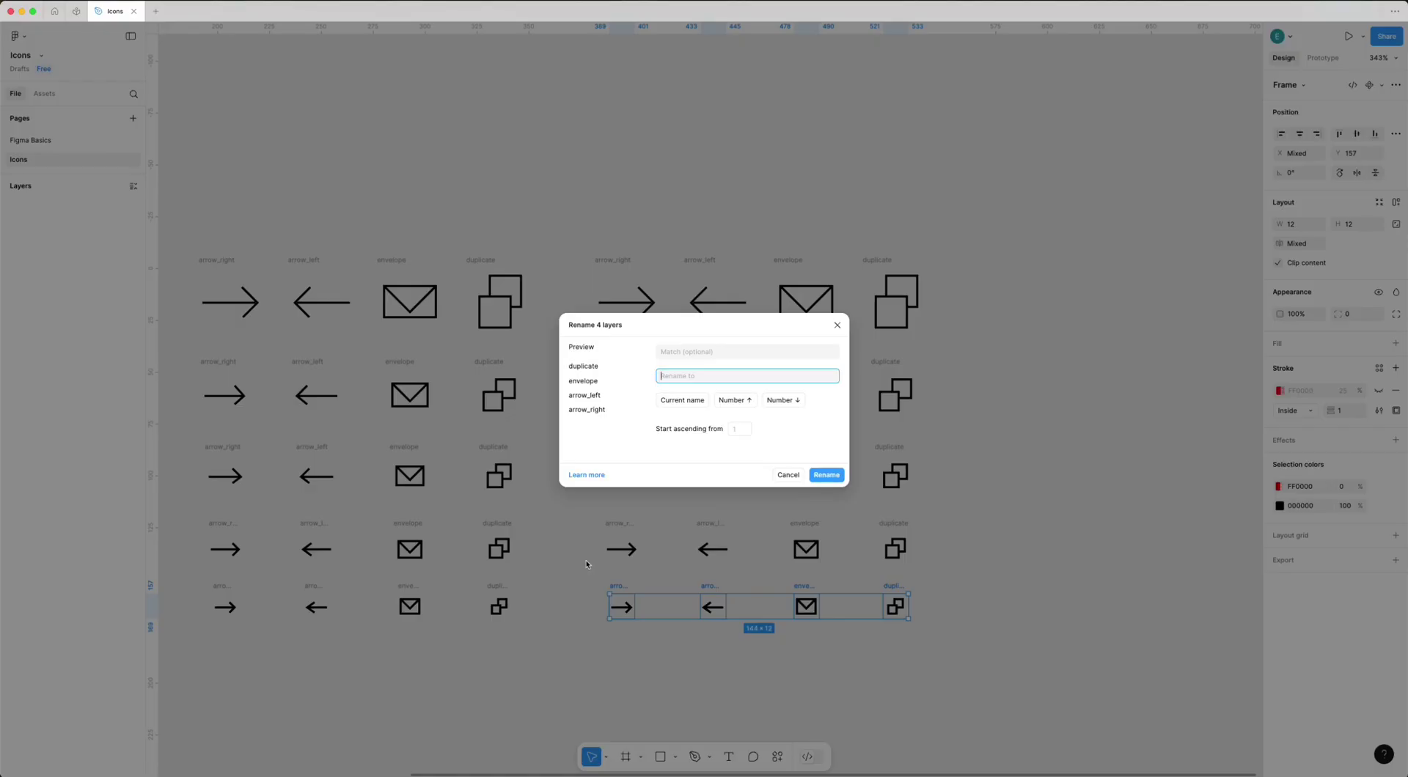
type("/12")
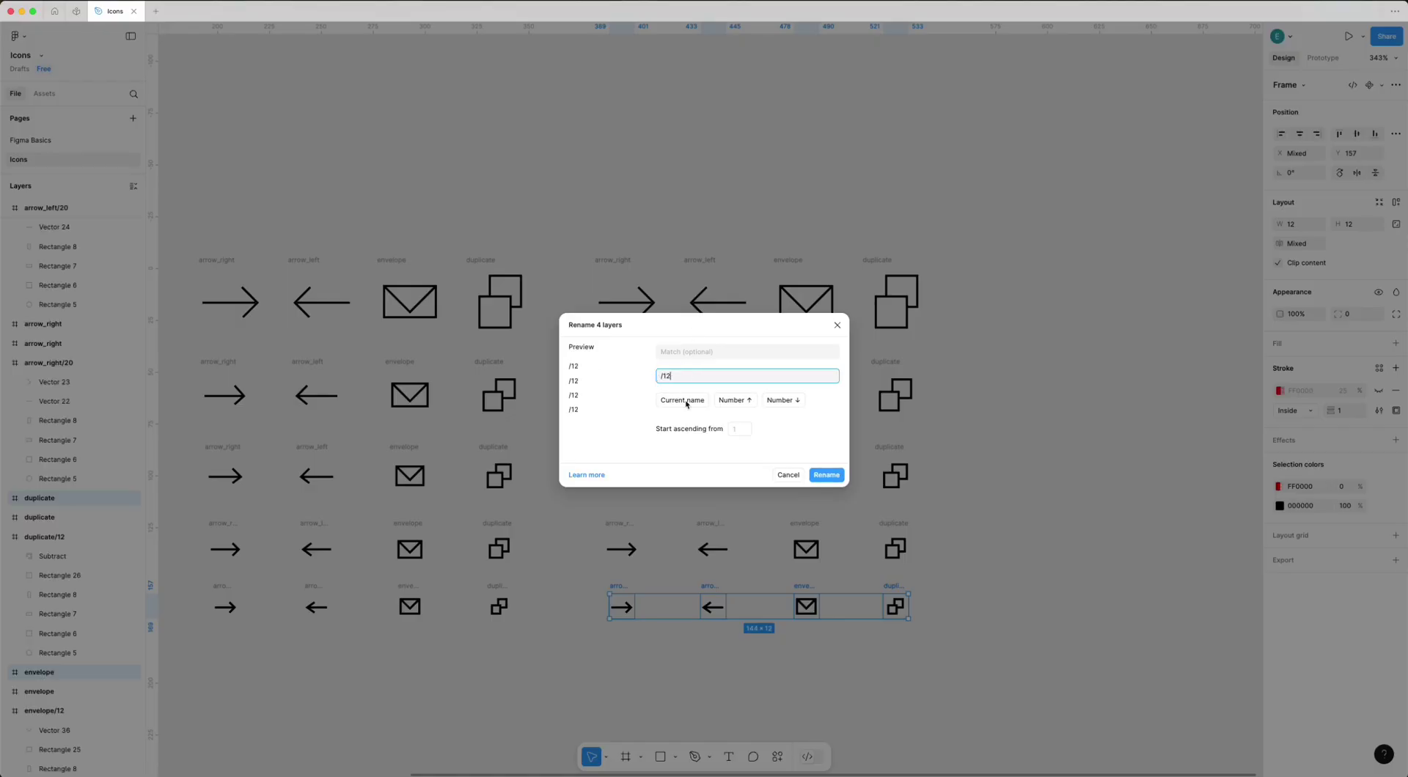
left_click(686, 403)
key("Left")
key("Left")
key("Left")
key("Left")
key("BackSpace")
key("Right")
key("Right")
type("/")
left_click(826, 475)
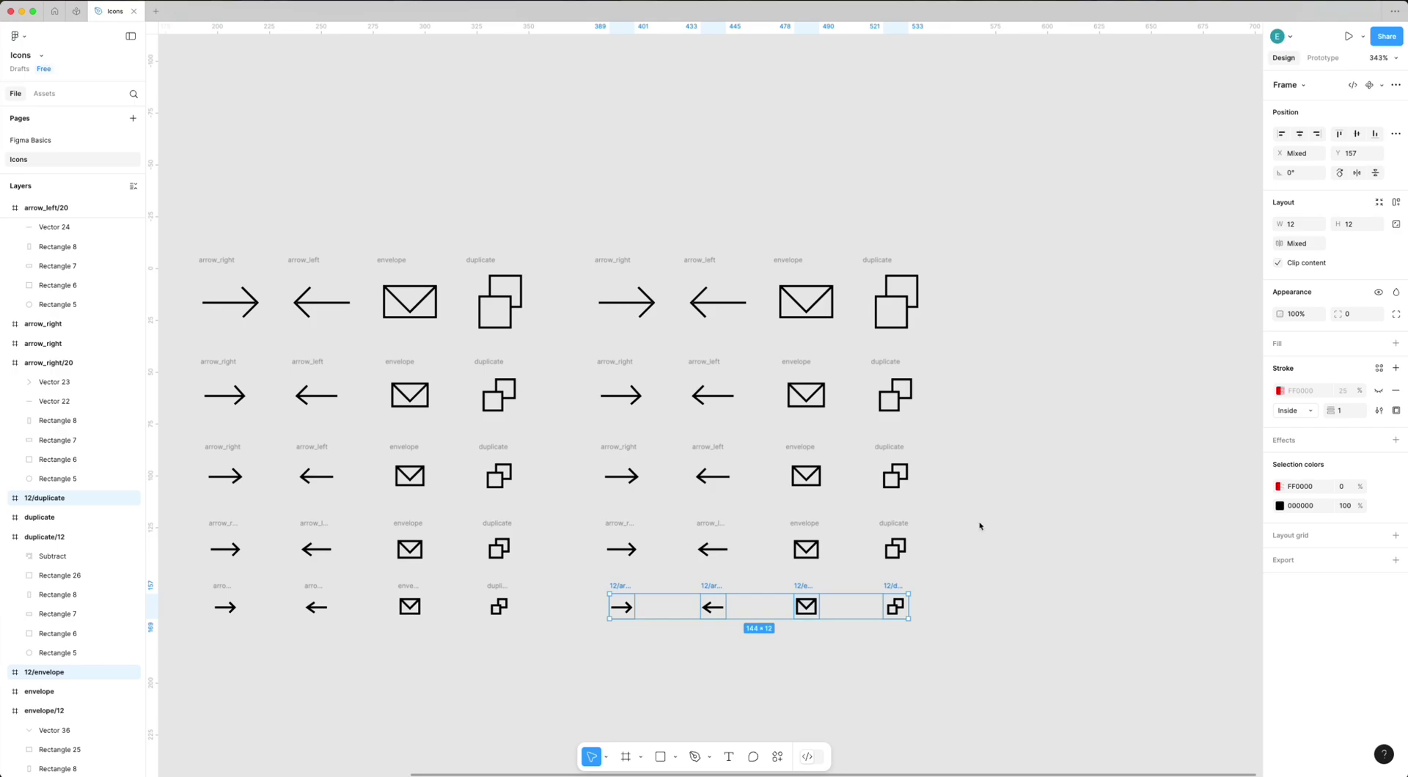
Batch-rename the four 16×16 icons in the third grid by adding 16/ before their current names.
left_click_drag(982, 560, 616, 507)
left_click_drag(937, 577, 591, 517)
key("super+r")
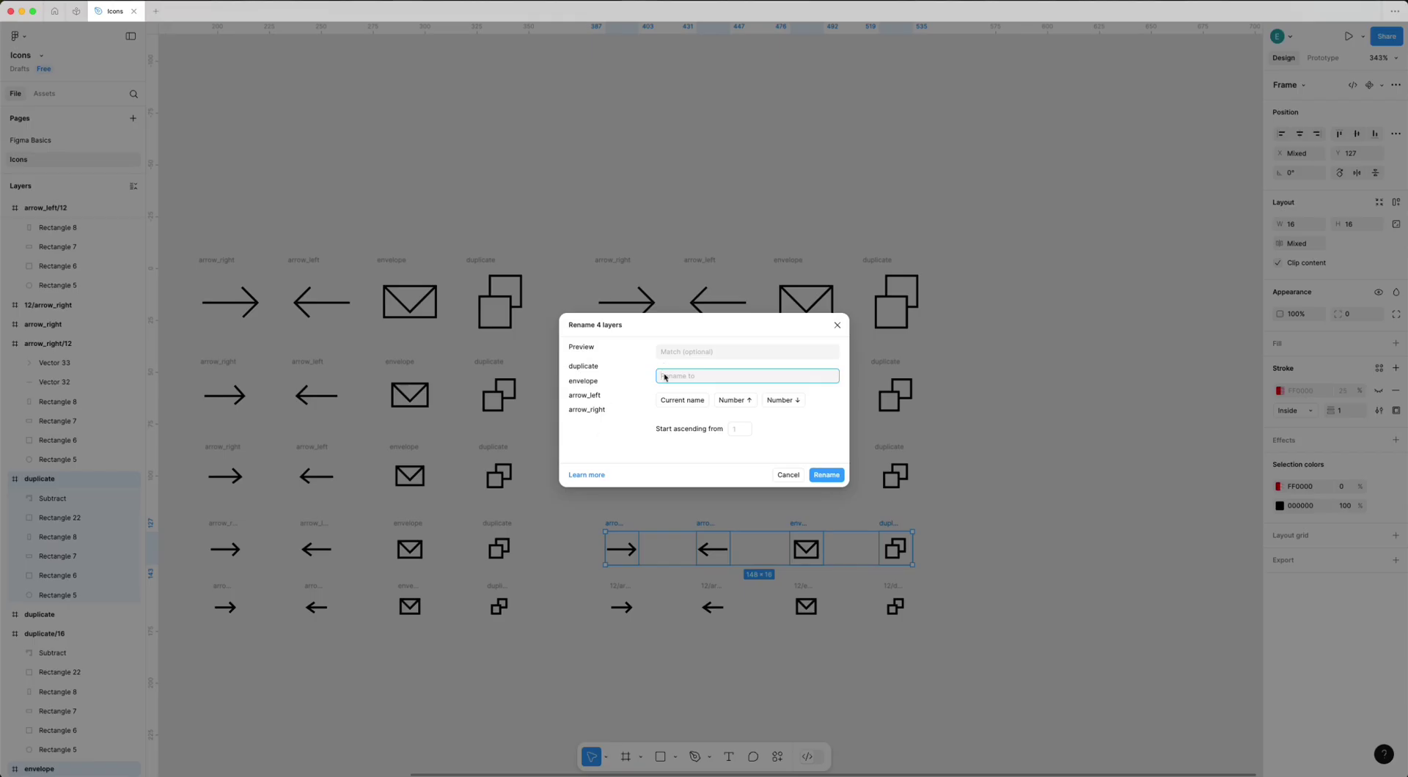
type("16/")
left_click(696, 406)
left_click(832, 475)
Batch-rename the four 20×20 icons in the third grid by adding 20/ before their current names.
left_click_drag(576, 423, 935, 510)
key("super+r")
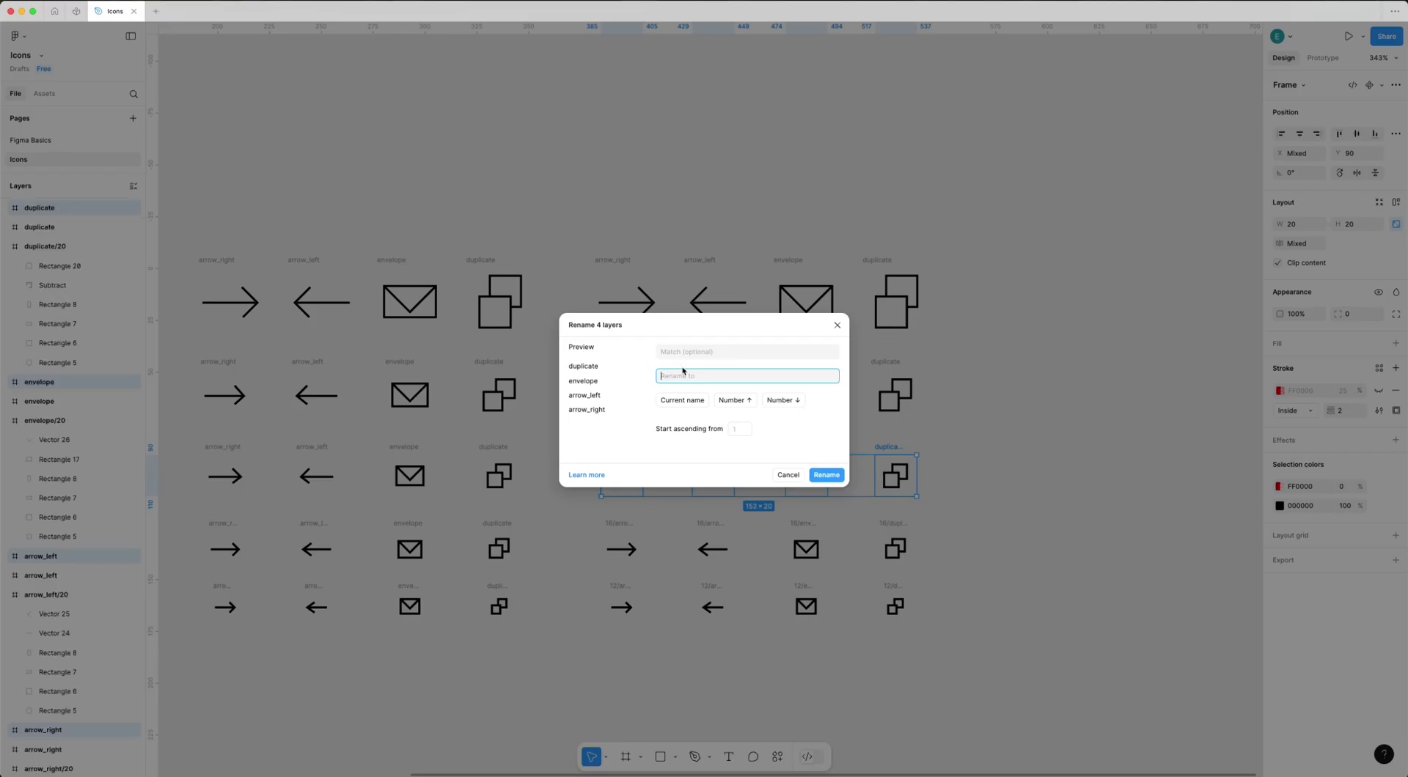
type("20/")
left_click(682, 400)
left_click(826, 475)
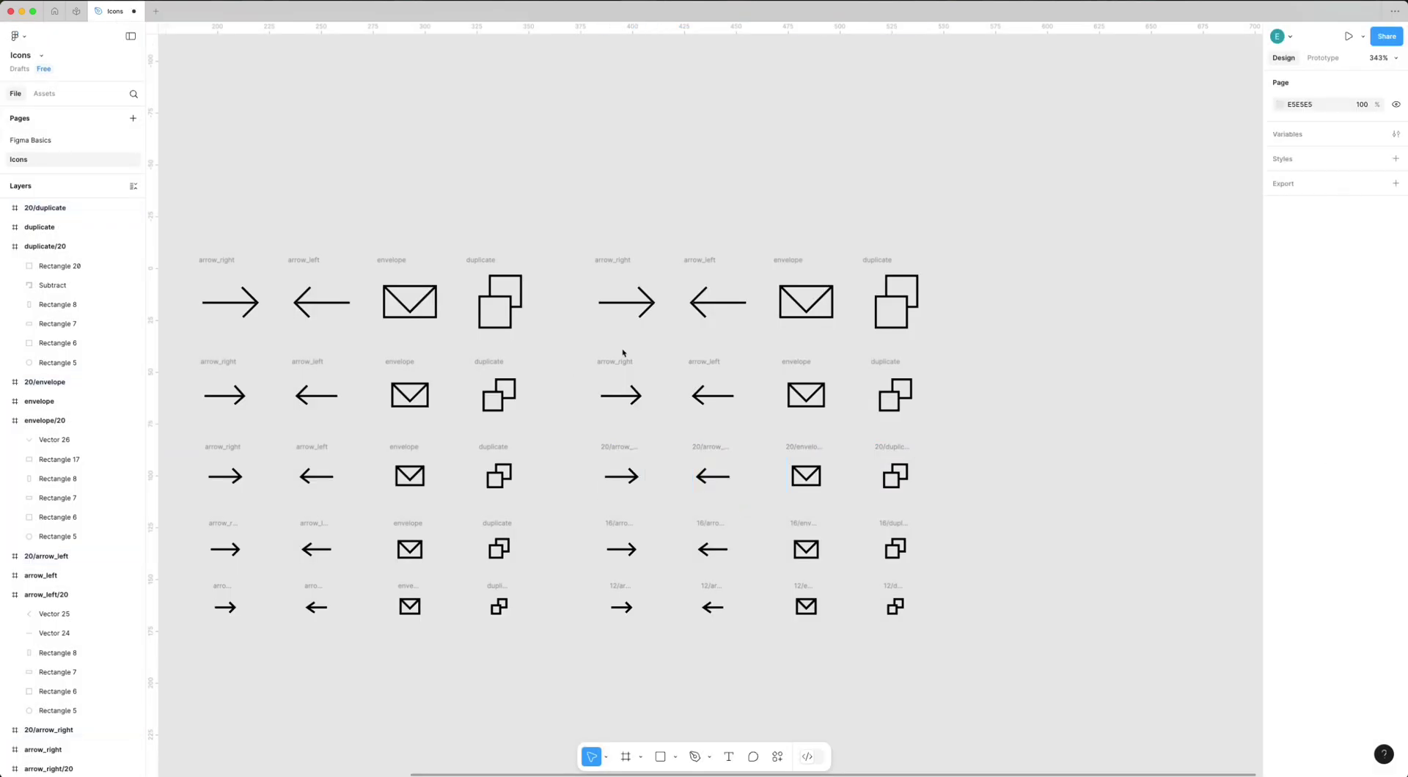
Batch-rename the four 24×24 icons in the third grid by adding 24/ before their current names.
left_click_drag(576, 347, 990, 431)
key("super+r")
type("24/")
left_click(700, 401)
left_click(826, 475)
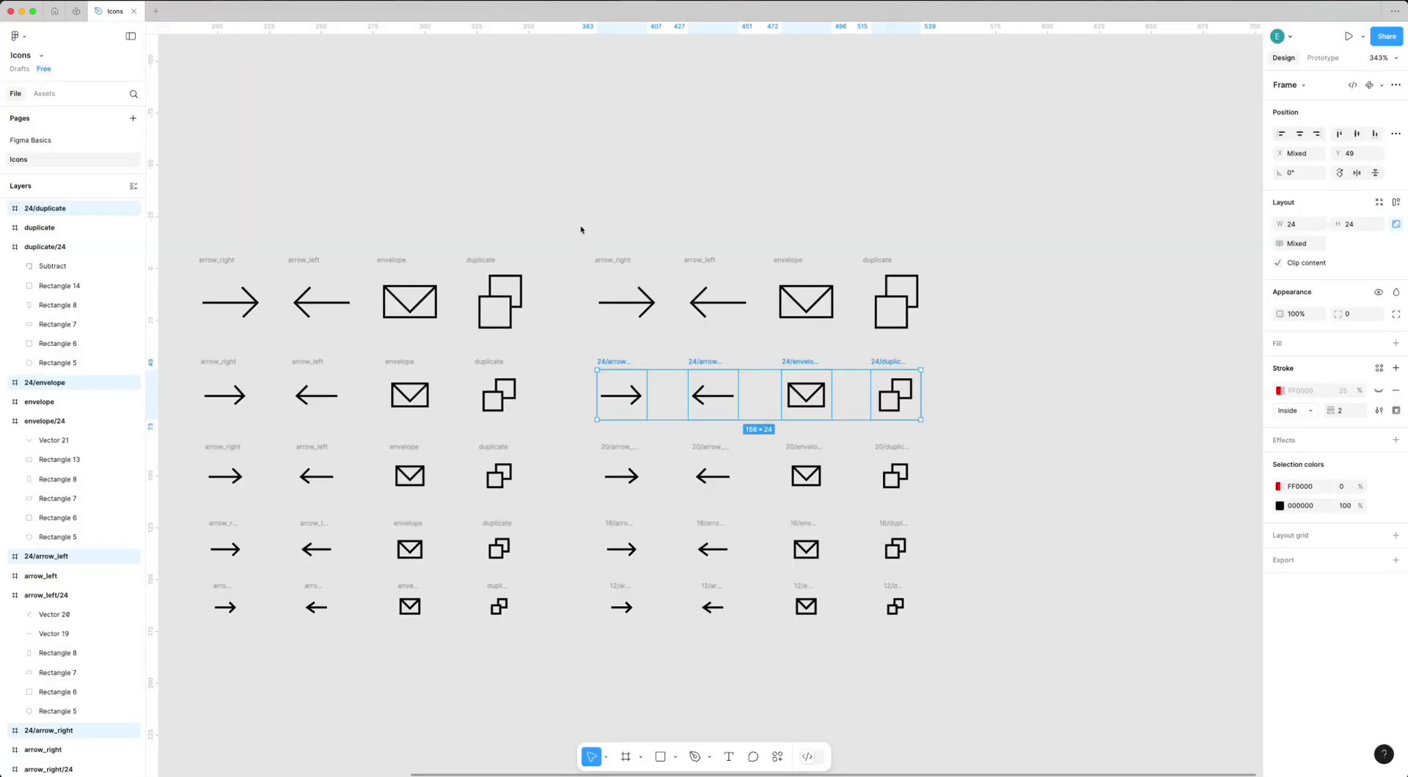
Batch-rename the four 32×32 icons in the third grid by adding 32/ before their current names.
left_click_drag(579, 226, 1007, 334)
key("super+r")
type("32/")
left_click(682, 400)
left_click(827, 474)
left_click(570, 368)
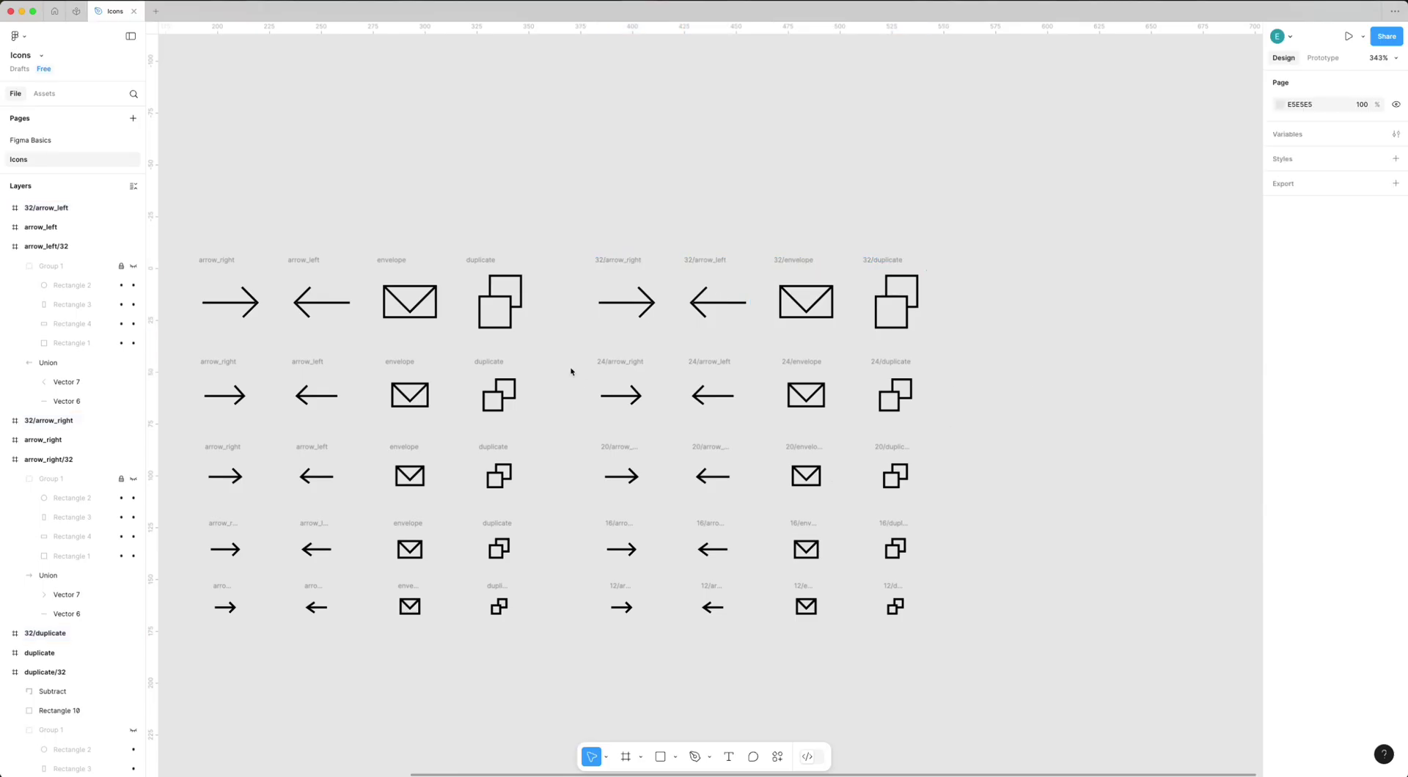
Check the names of the 32×32 and 12×12 icons in the middle grid, icon by icon.
left_click_drag(569, 369, 914, 314)
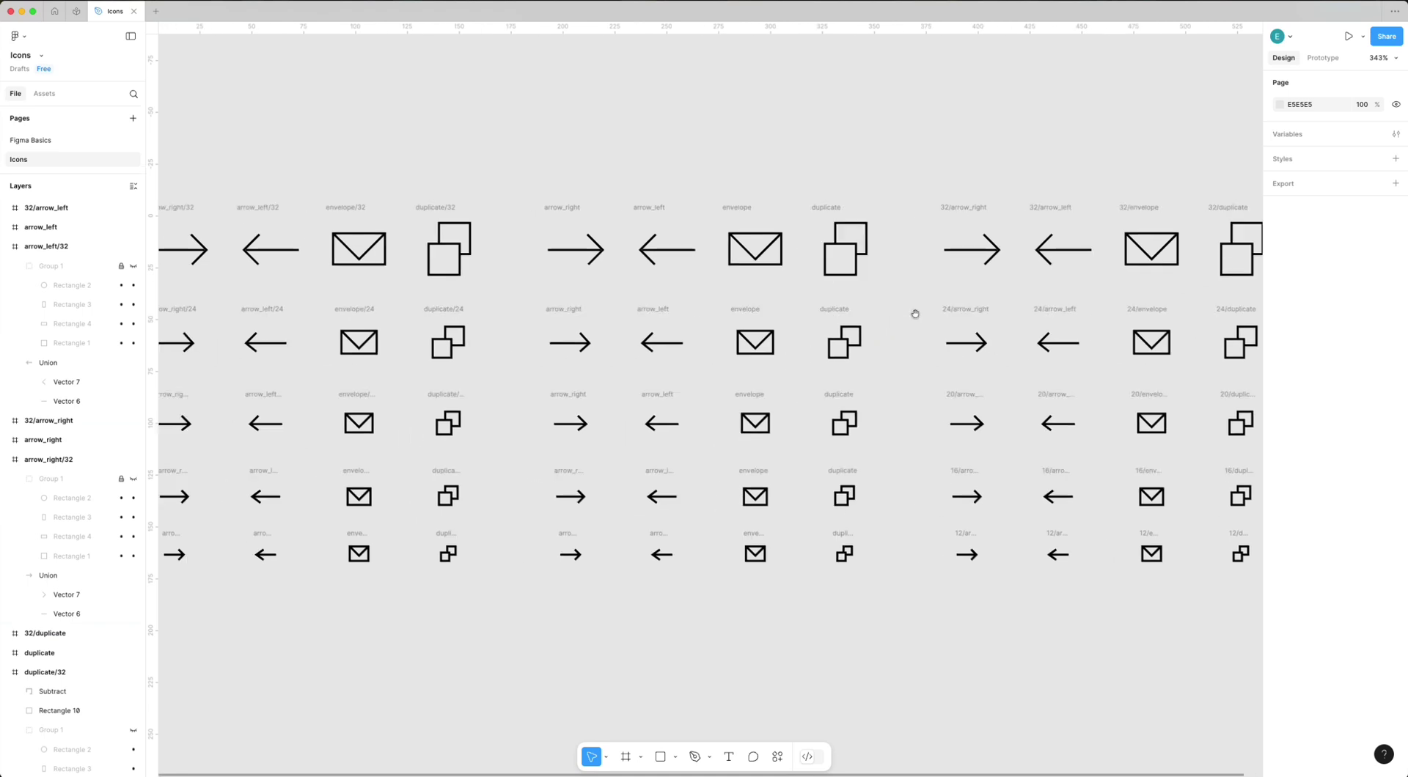
left_click(561, 208)
left_click(638, 207)
left_click(576, 208)
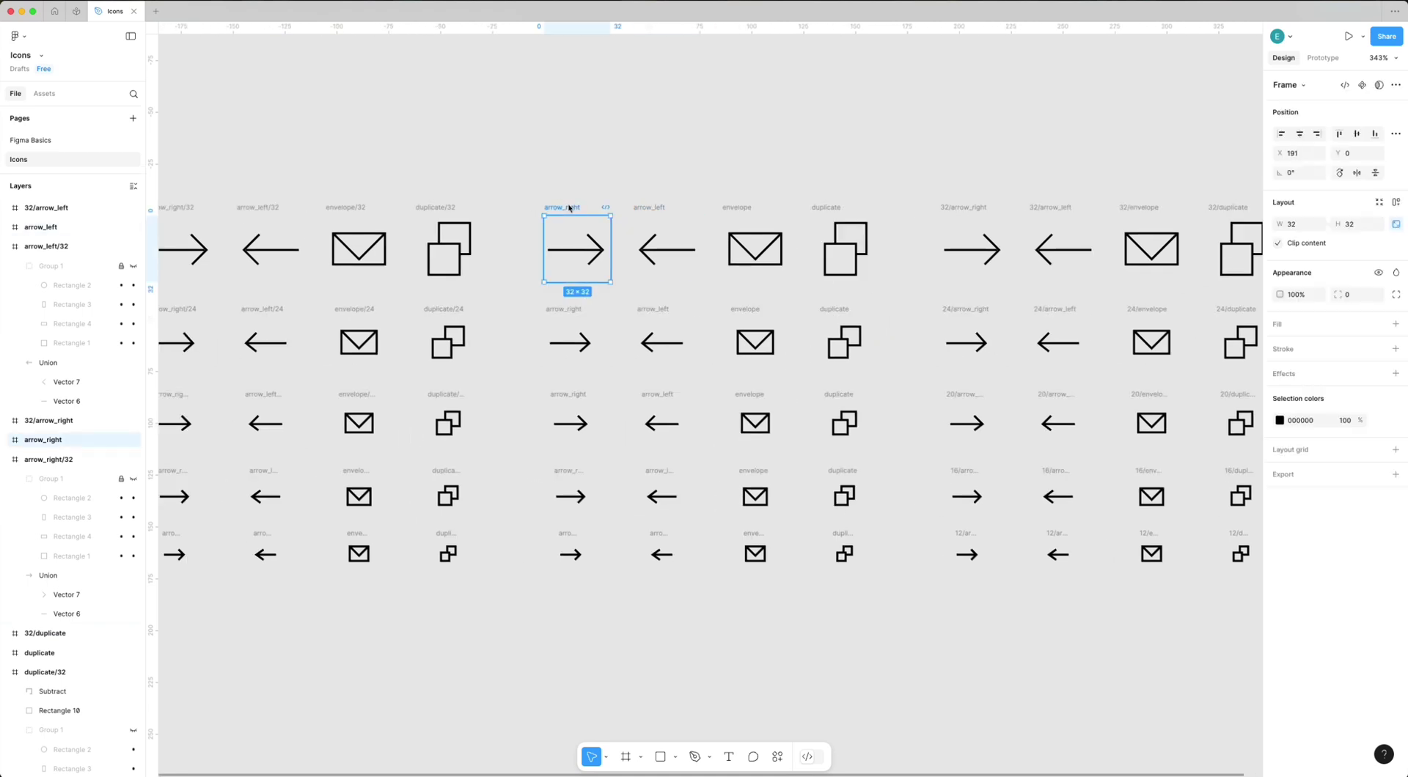
key("Tab")
key("Tab")
key("Tab")
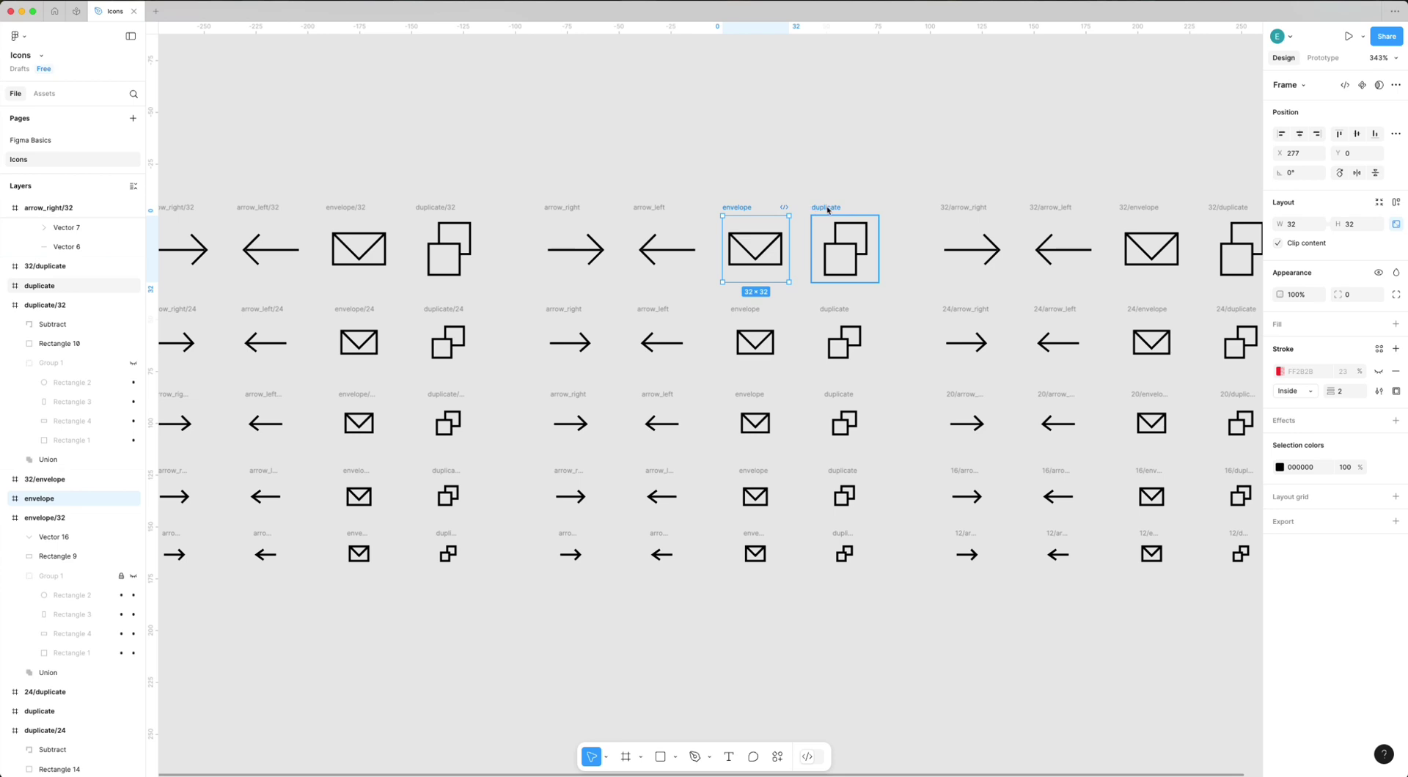
scroll(607, 570, "down", 5)
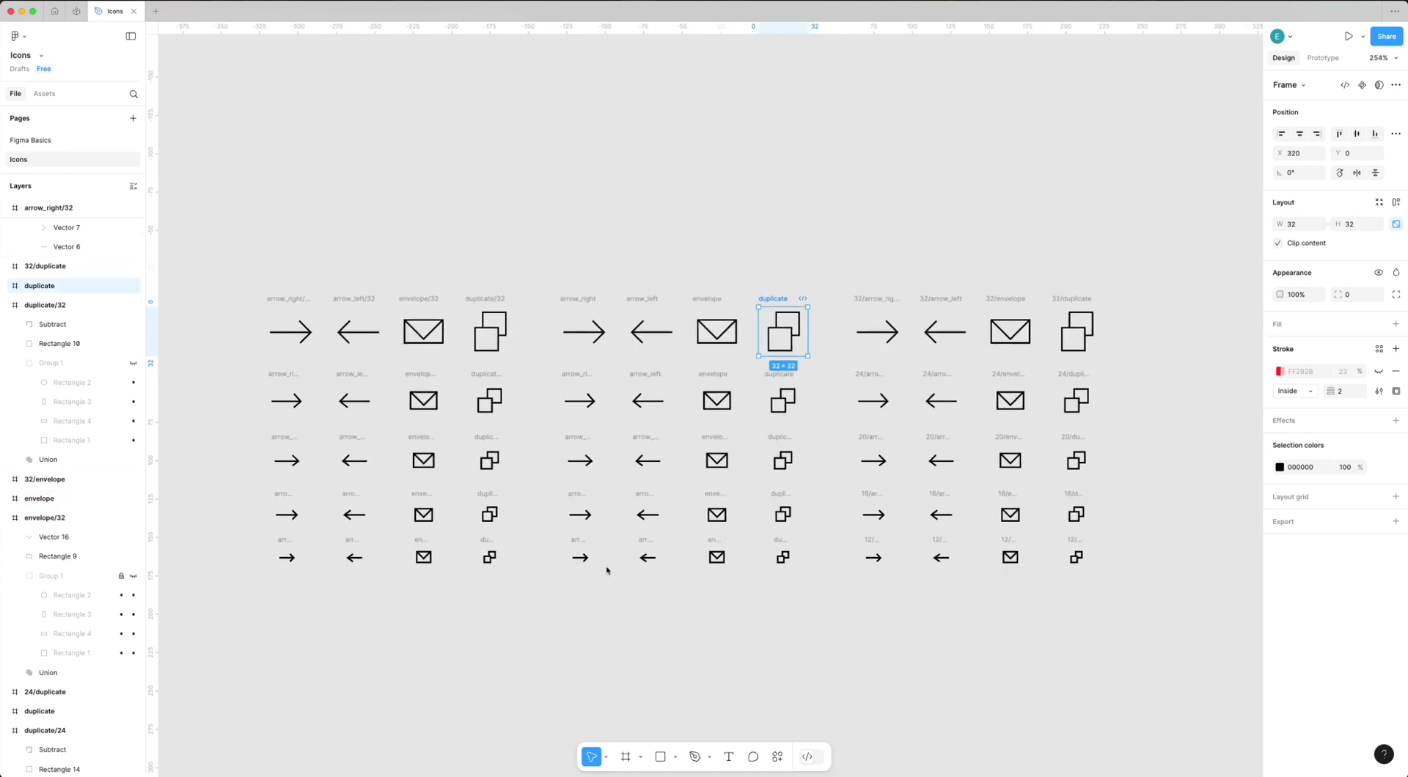
left_click(580, 552)
left_click(646, 553)
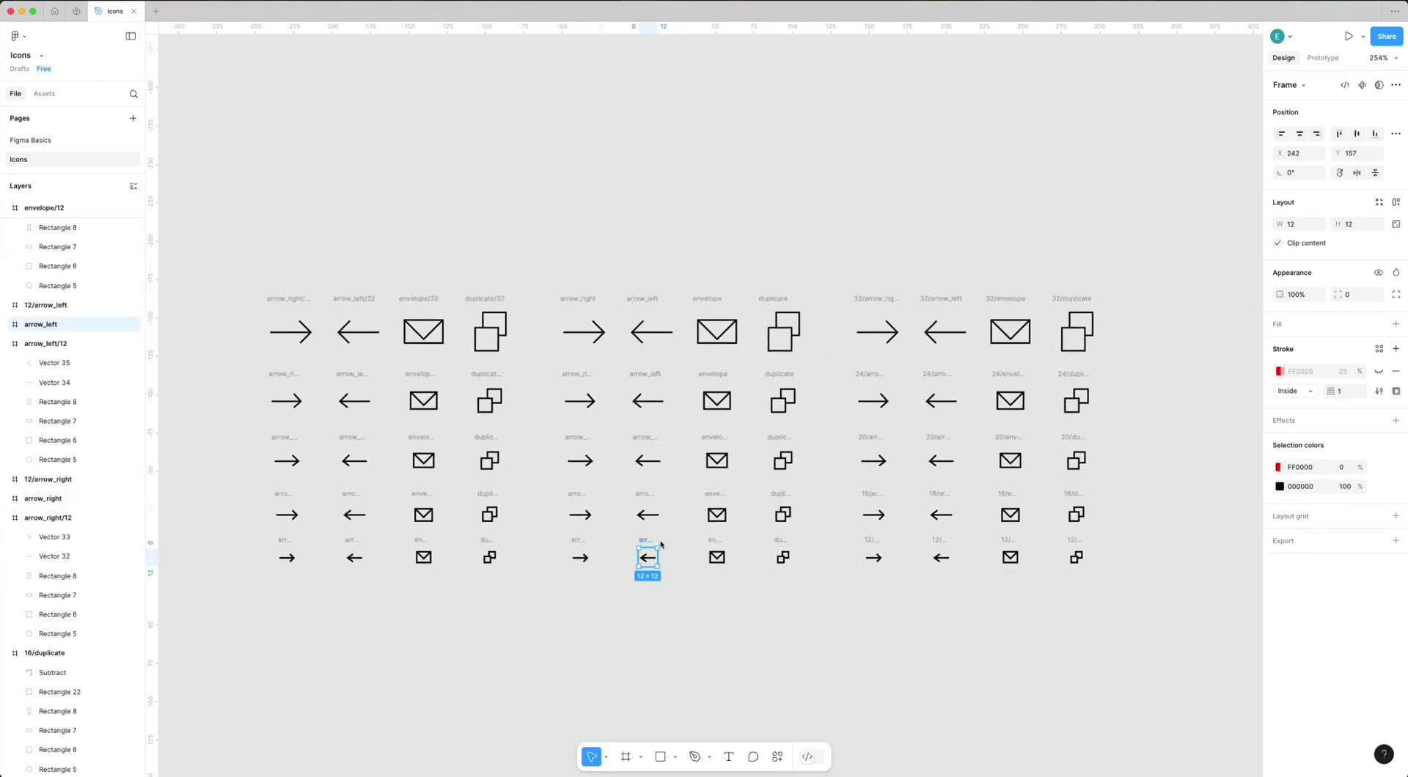
left_click(709, 544)
left_click(782, 542)
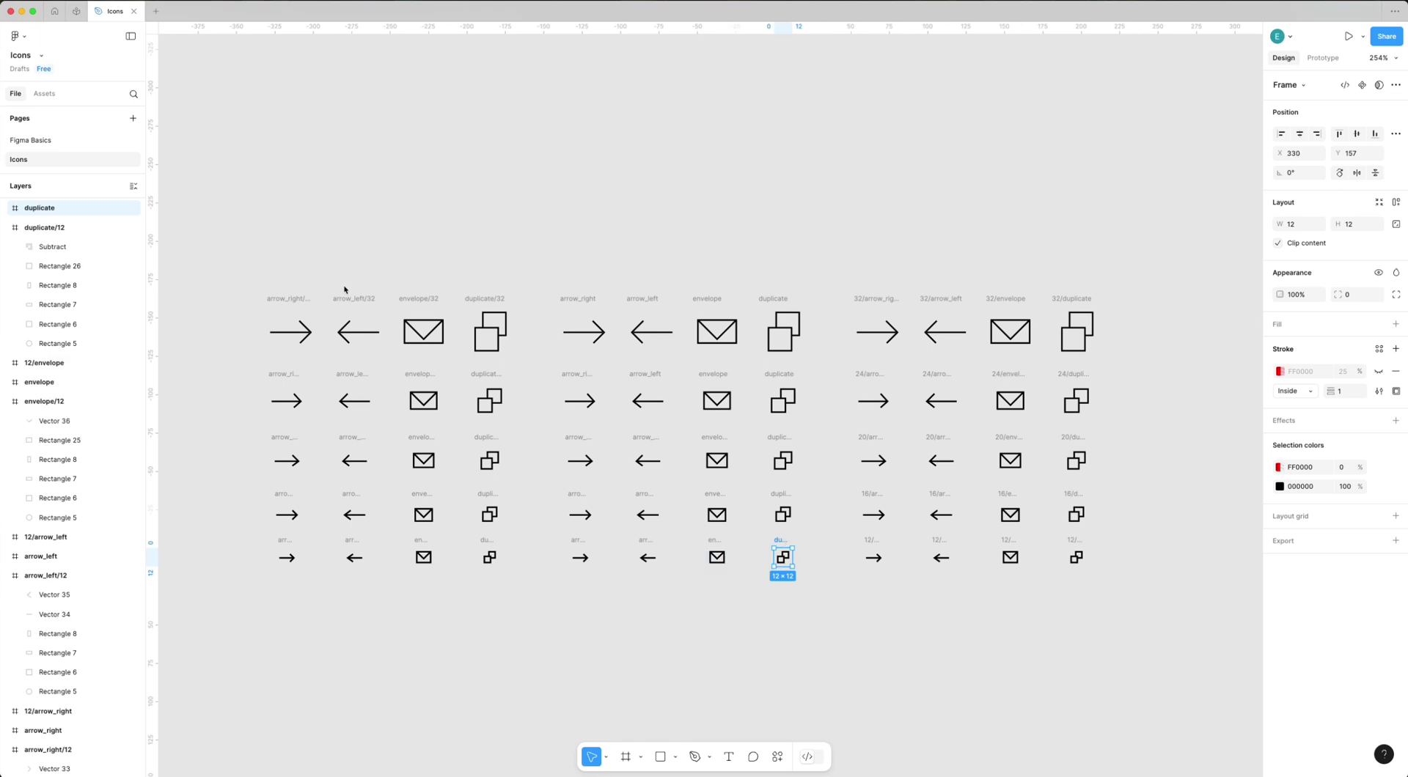
Turn all icons of the first grid, named as name/size, into multiple individual components.
left_click_drag(220, 259, 520, 622)
left_click(1382, 85)
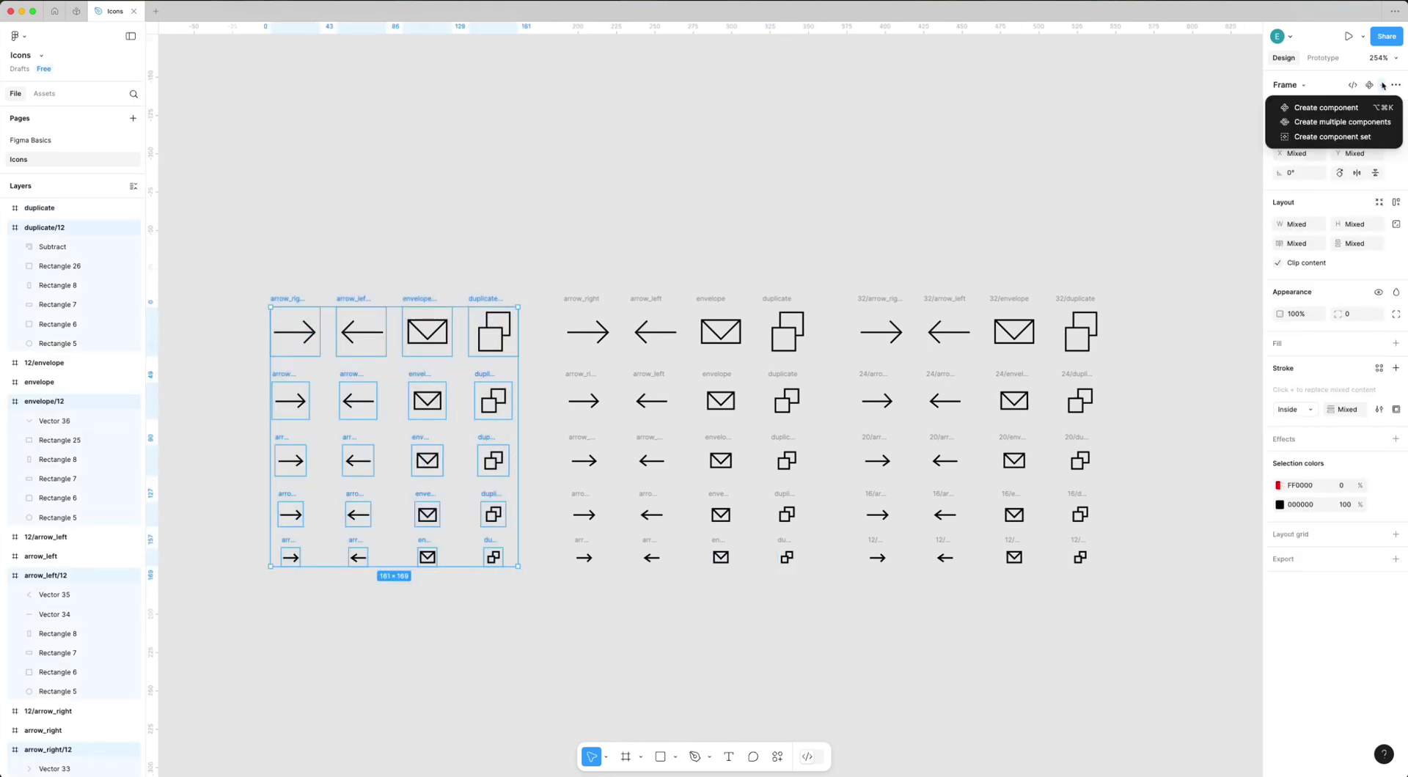
left_click(1345, 124)
Turn all icons of the third grid, named as size/name, into multiple individual components.
left_click_drag(1207, 225, 833, 649)
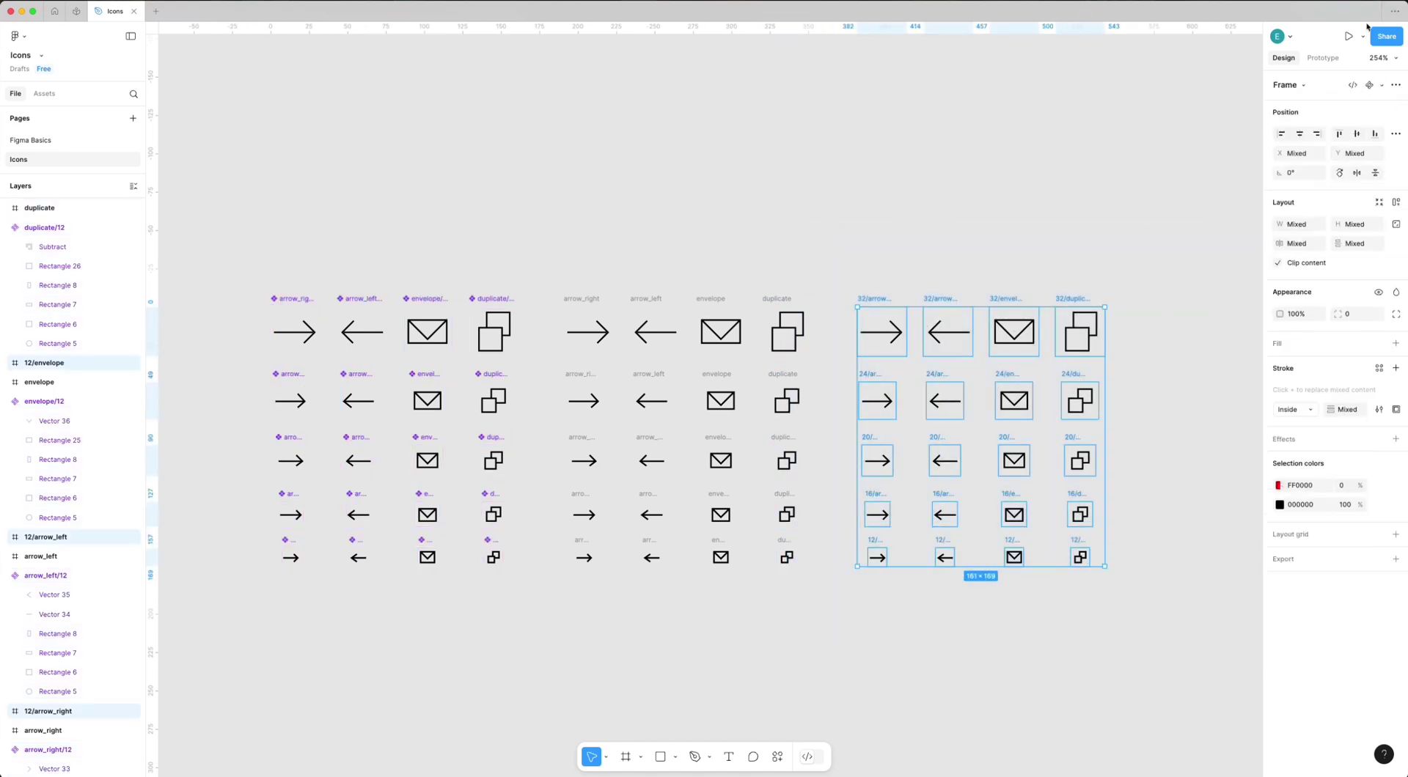
left_click(1383, 85)
left_click(1345, 122)
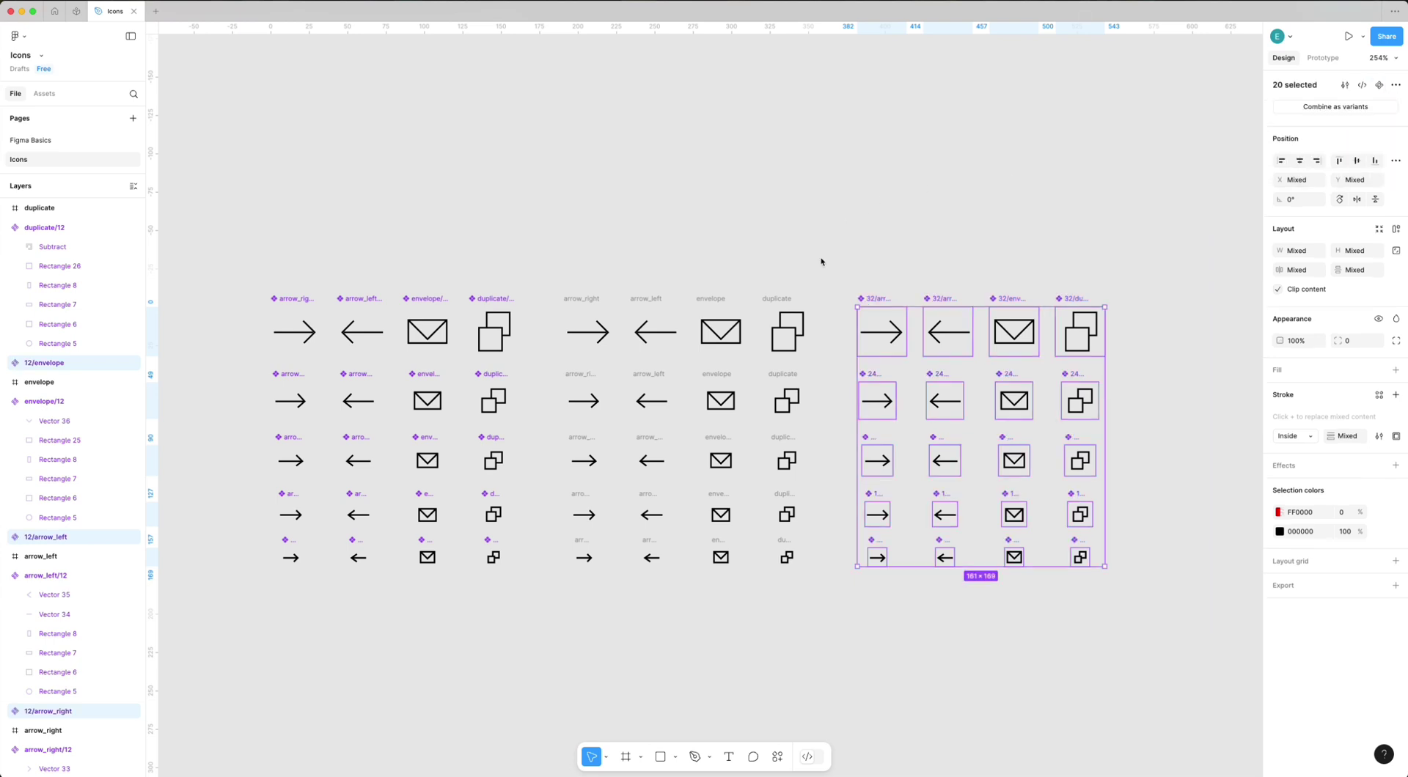
Create one component set from all icons of the middle grid.
left_click_drag(831, 279, 555, 649)
left_click(1382, 85)
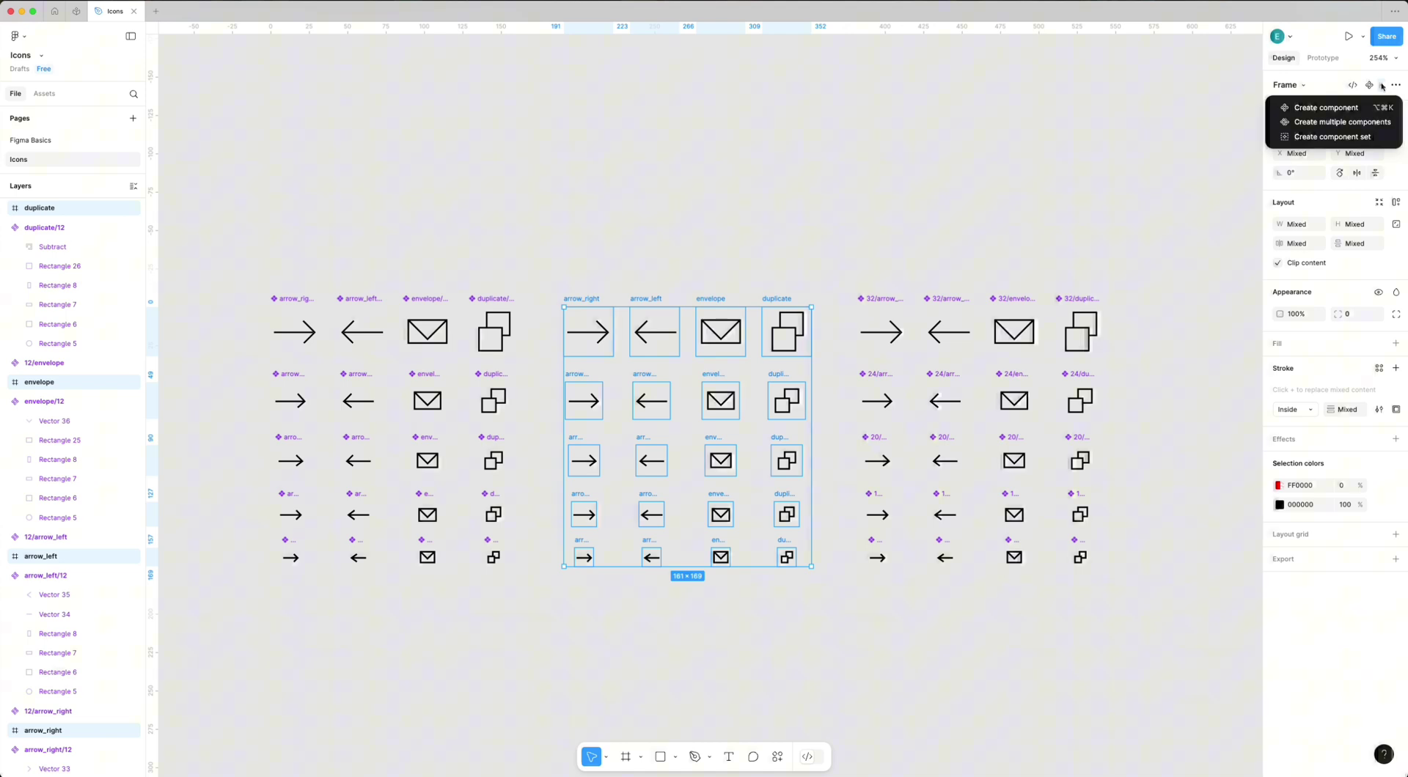
left_click(1318, 138)
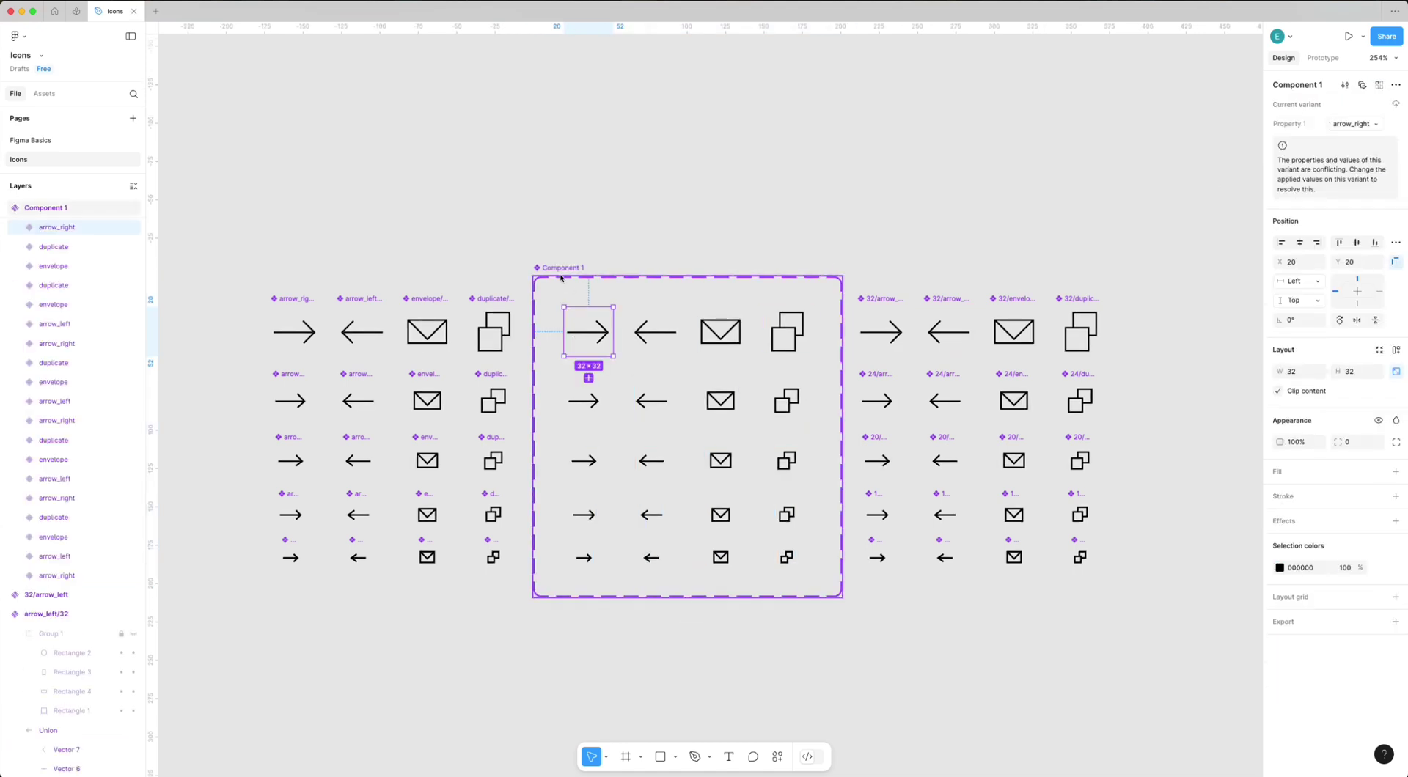
Add a variant property named size to the middle grid's component set.
left_click(561, 278)
left_click(1396, 104)
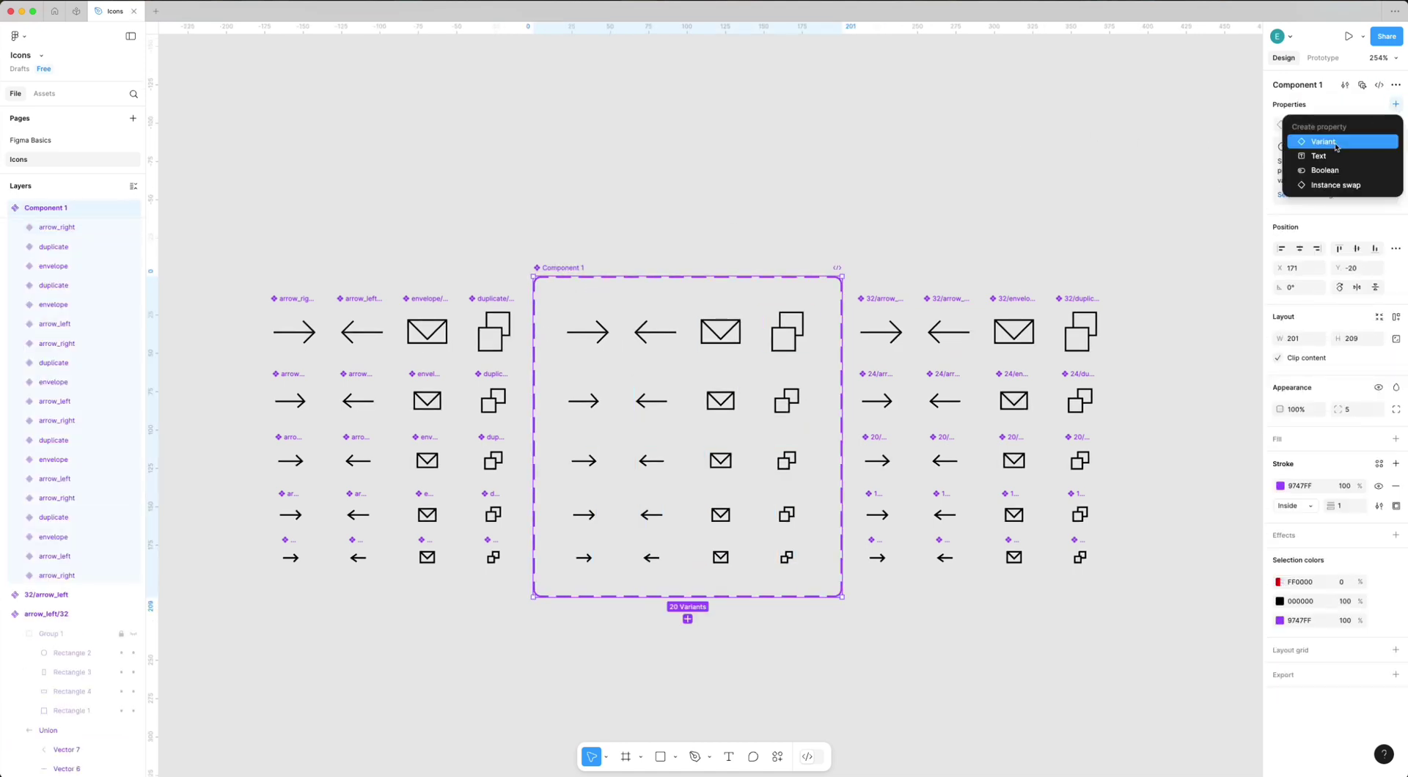
left_click(1334, 141)
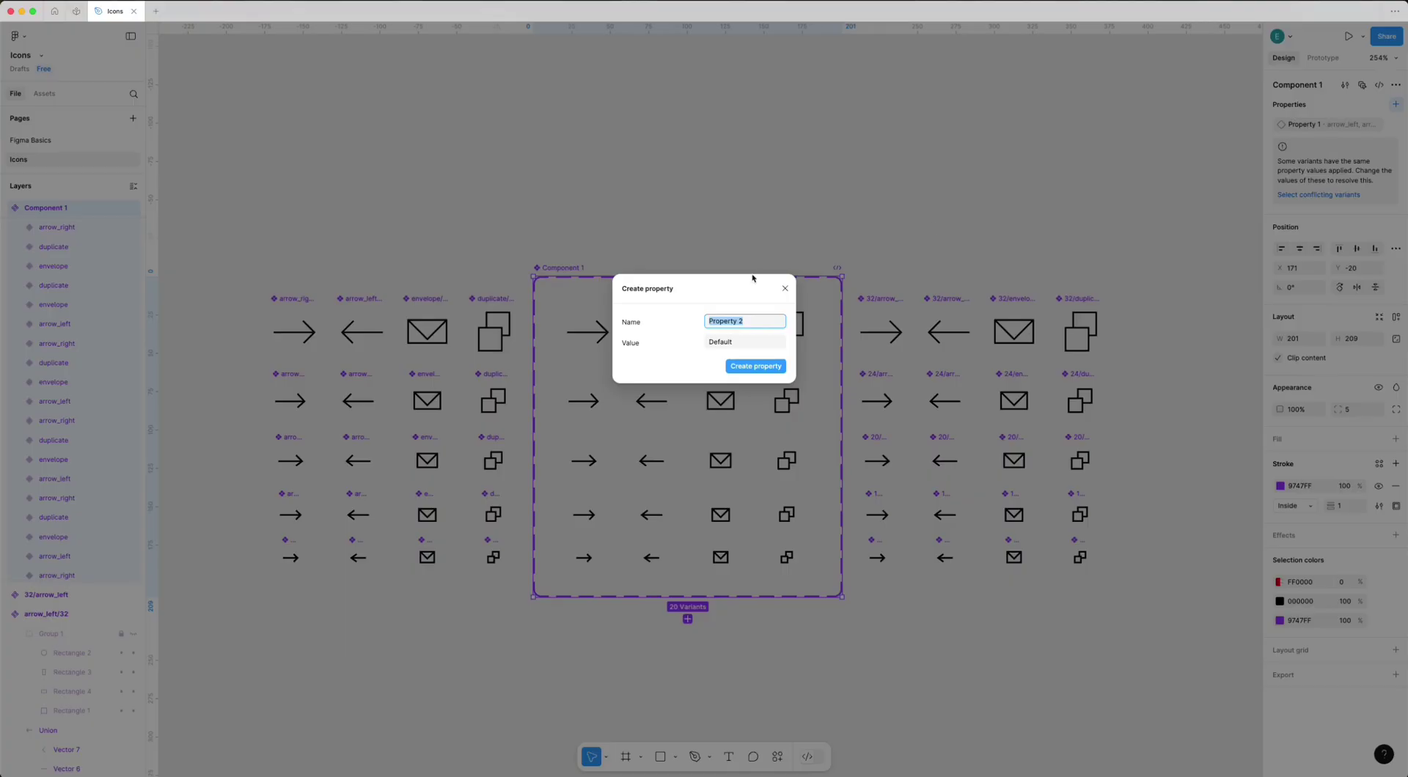
type("size")
key("Return")
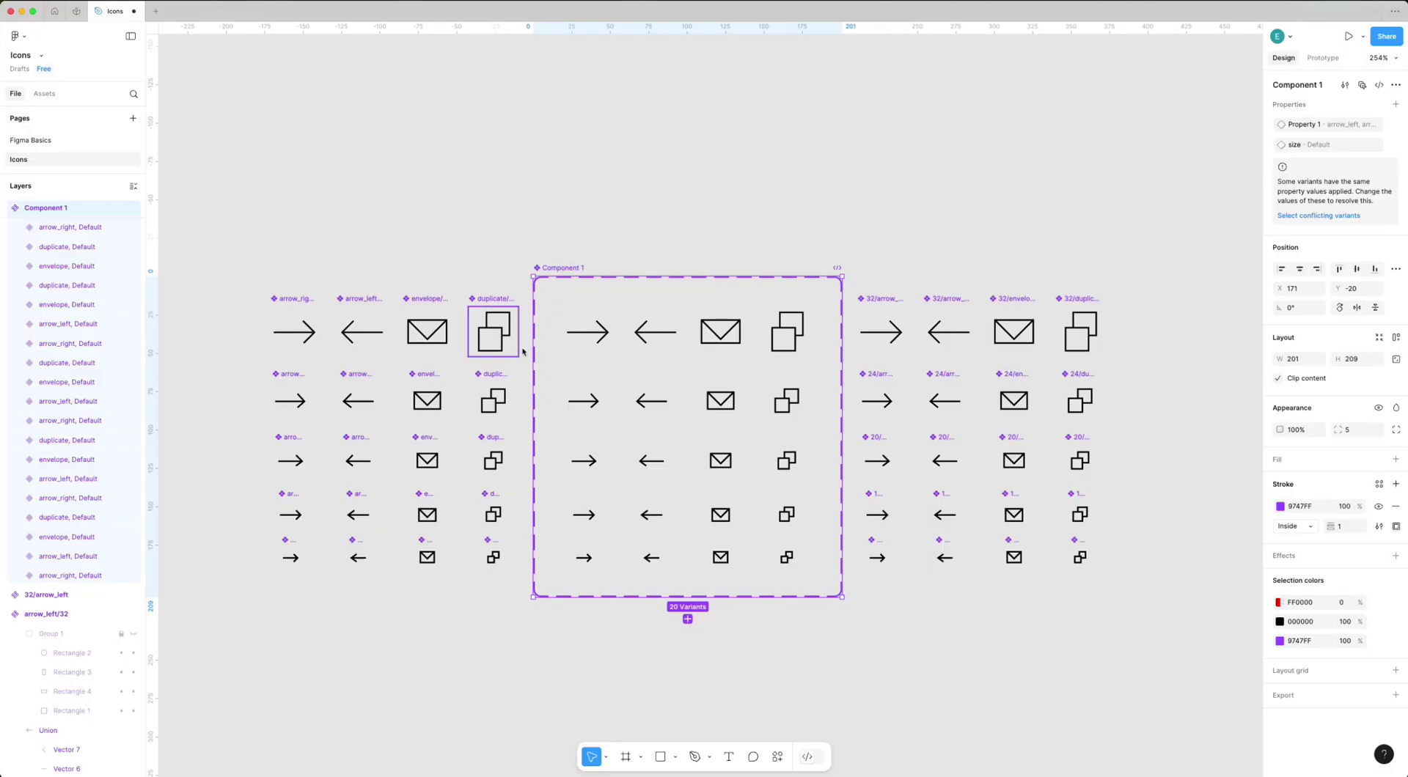
left_click(612, 332)
left_click(583, 401, "shift")
left_click(584, 460, "shift")
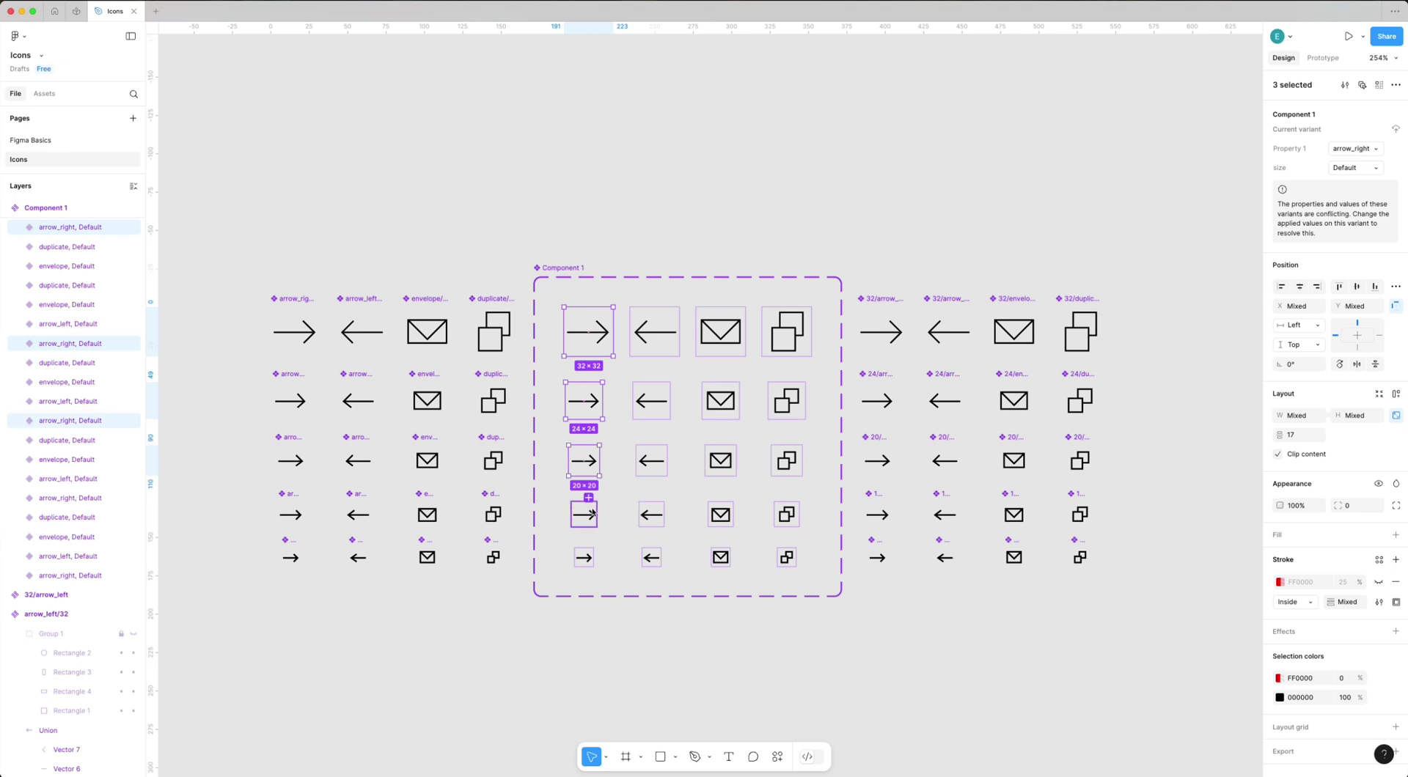
left_click(583, 515, "shift")
left_click(584, 563, "shift")
left_click(1367, 170)
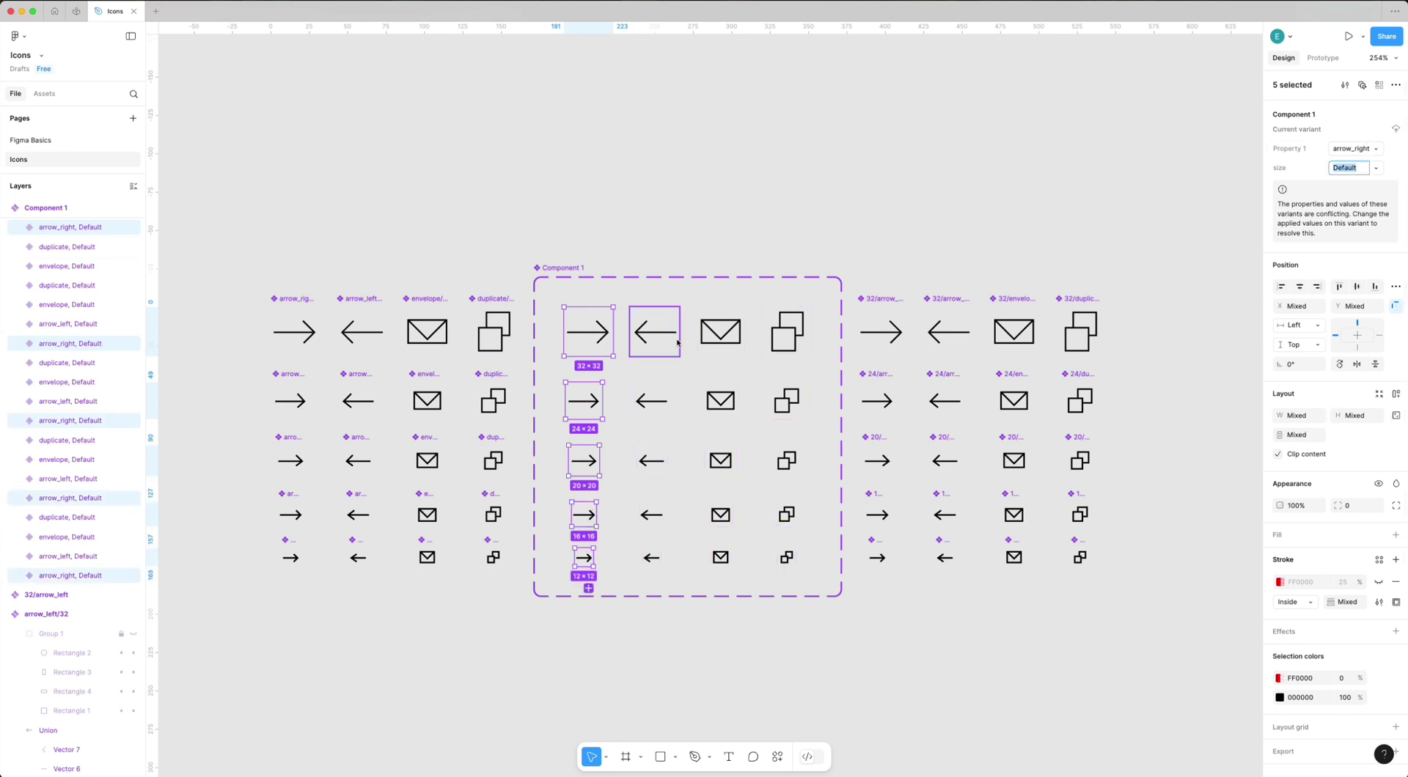
left_click(655, 332)
left_click(715, 332)
Set the size property of the four 32×32 variants in the component set to 32.
left_click(781, 332)
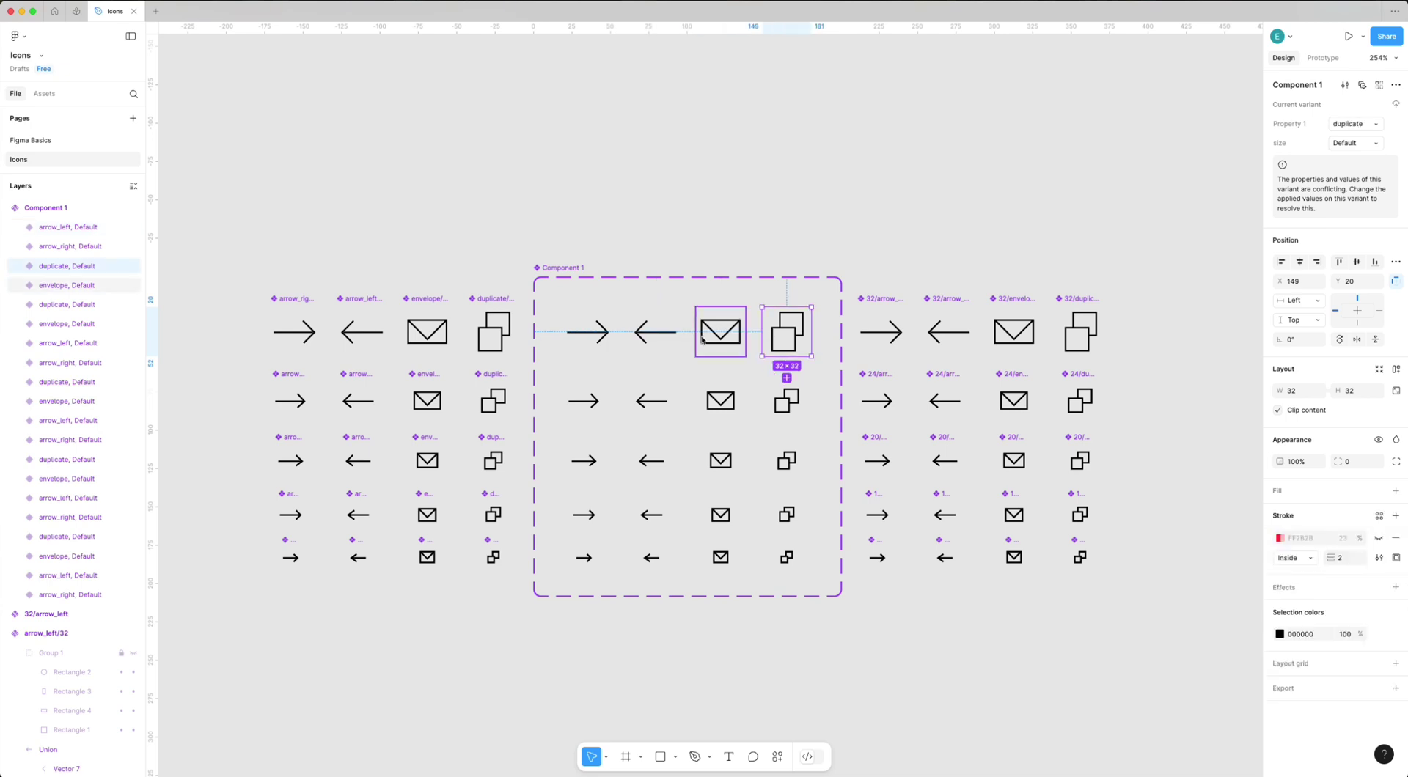
left_click(720, 332, "shift")
left_click(645, 332, "shift")
left_click(613, 337, "shift")
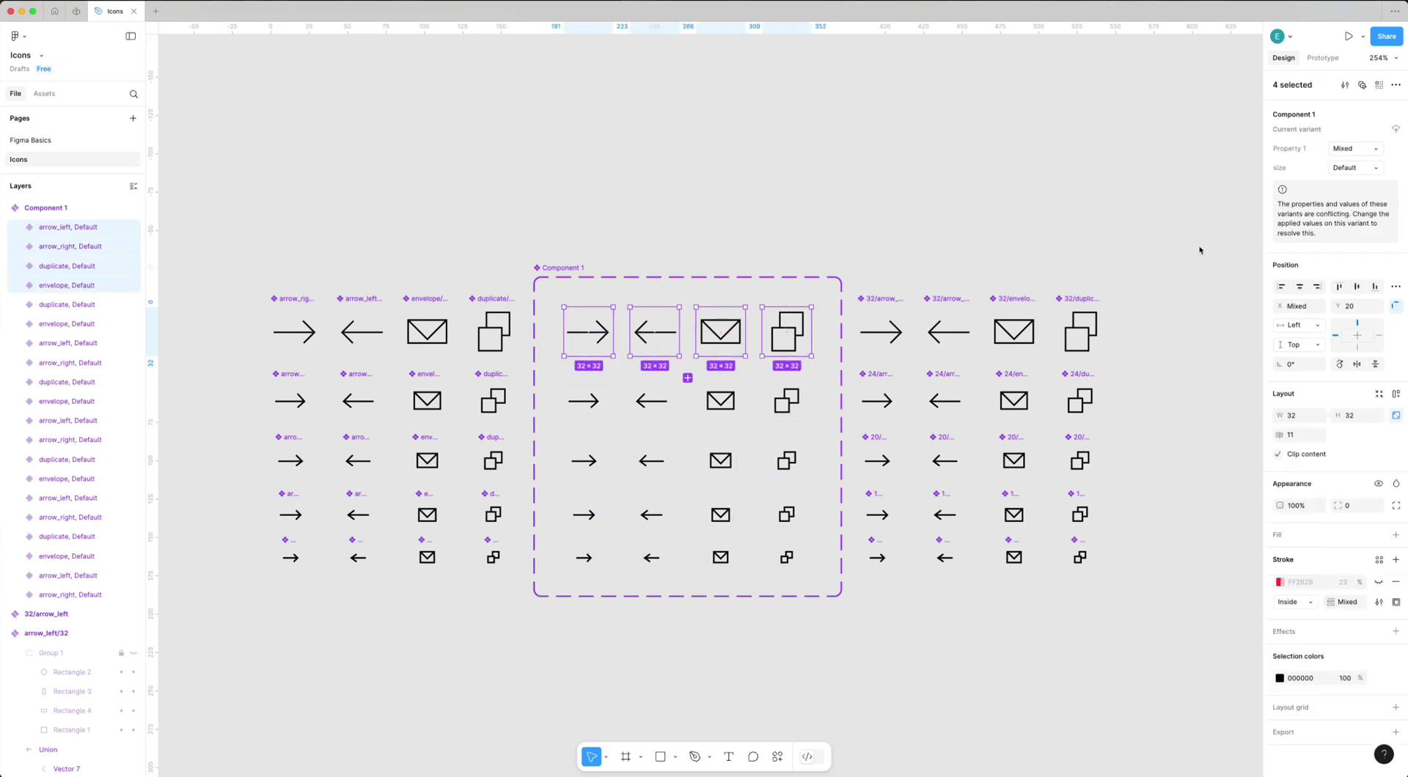
left_click(1359, 169)
type("32")
key("Return")
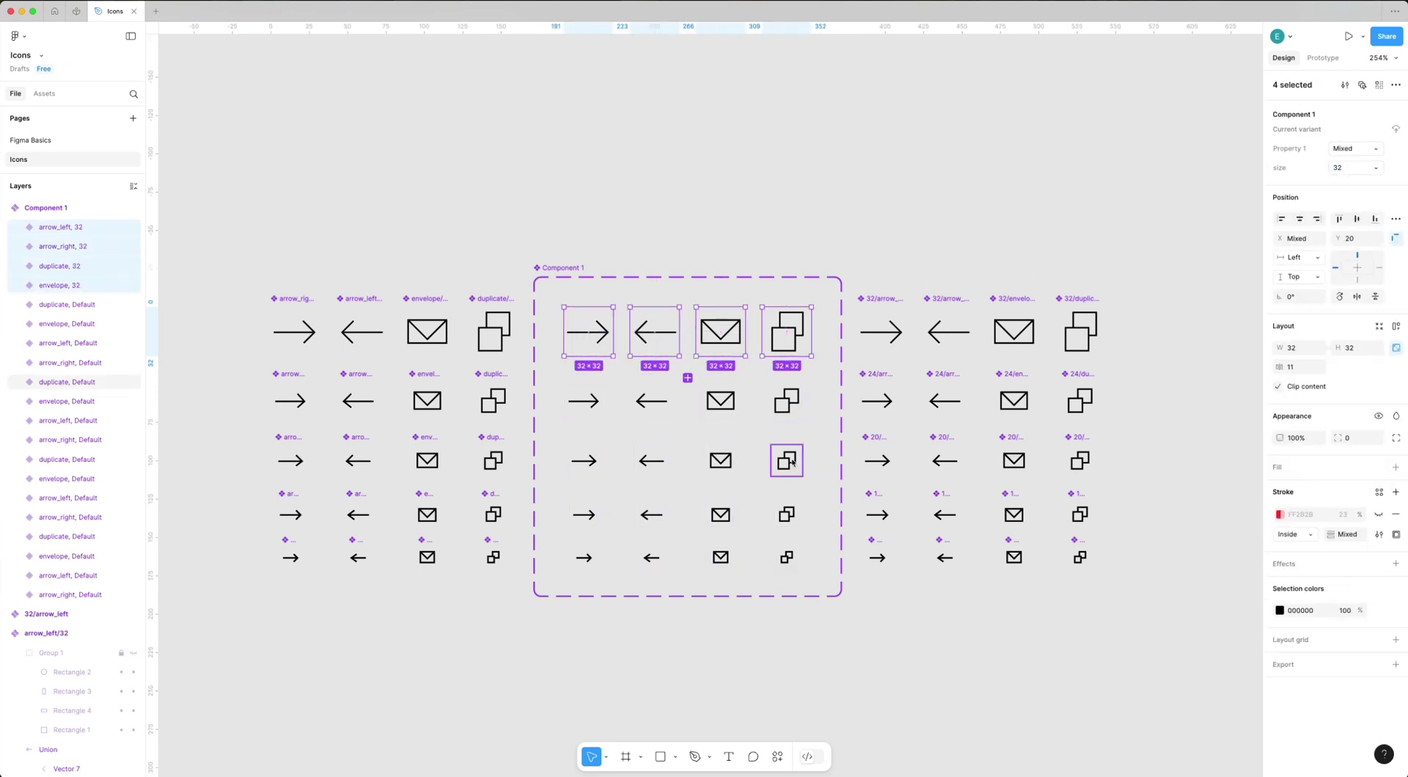
Set the size property of the 24×24 arrow_right, arrow_left and envelope variants to 24.
left_click(787, 400)
left_click(720, 400, "shift")
left_click(786, 400, "shift")
left_click(651, 400, "shift")
left_click(584, 400, "shift")
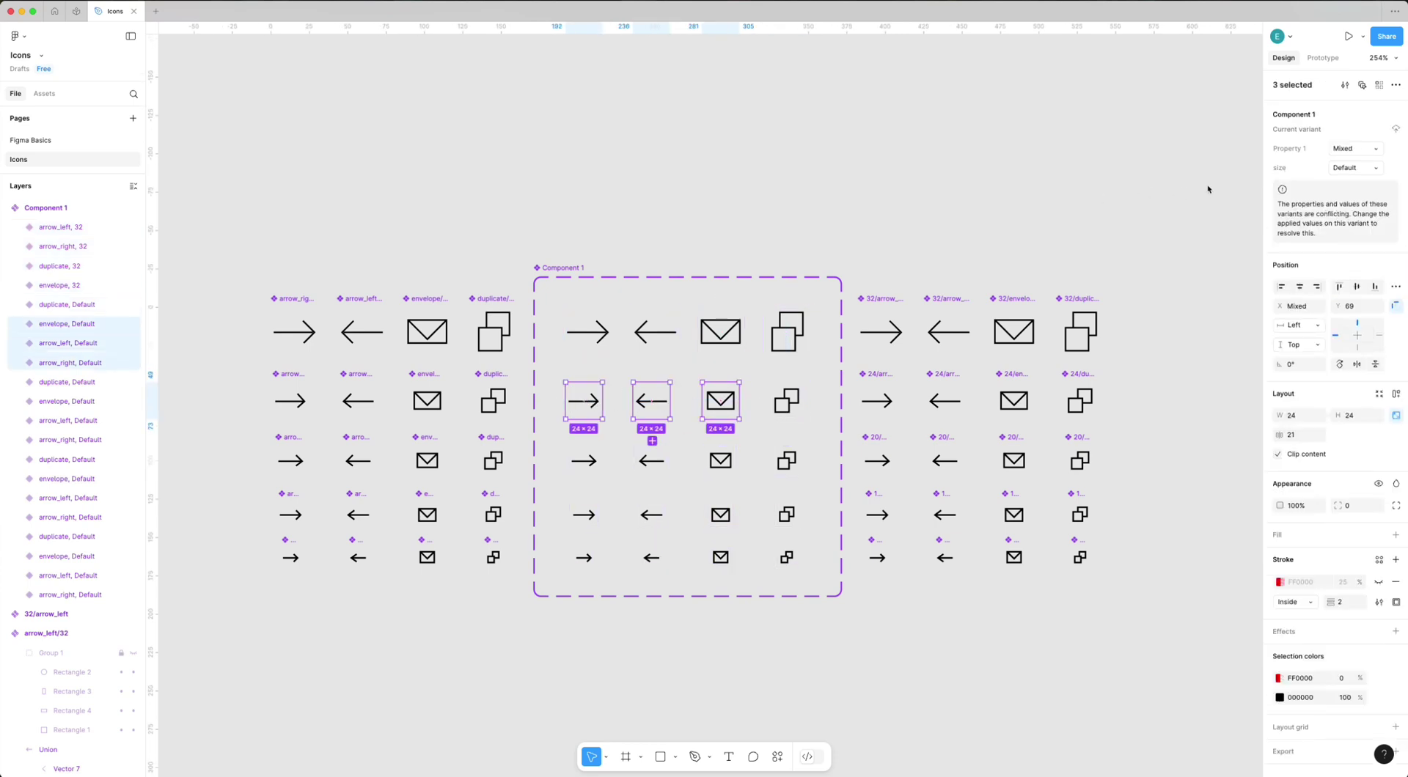
type("24")
key("Return")
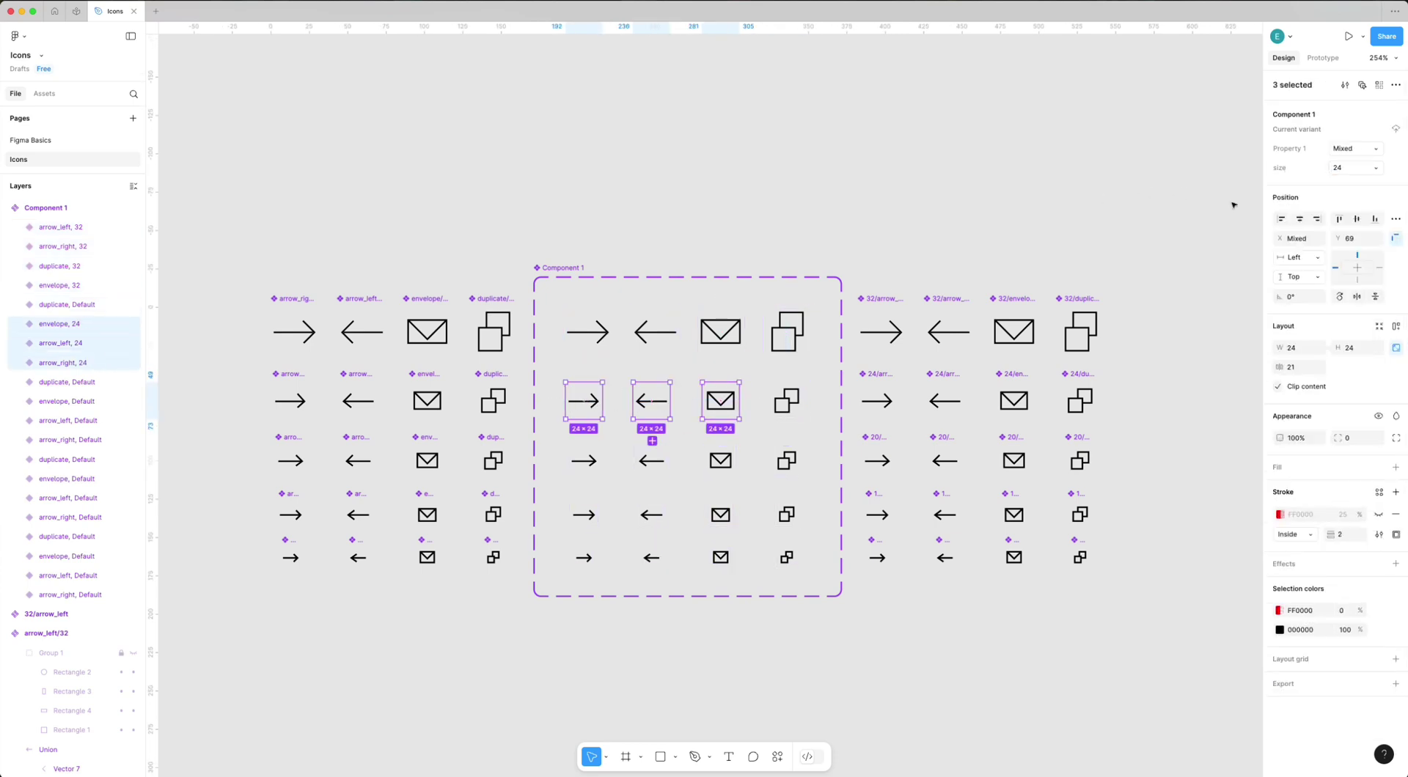
Set the size property of the four 20×20 variants in the component set to 20.
left_click(787, 460)
left_click(720, 461, "shift")
left_click(651, 460, "shift")
left_click(583, 461, "shift")
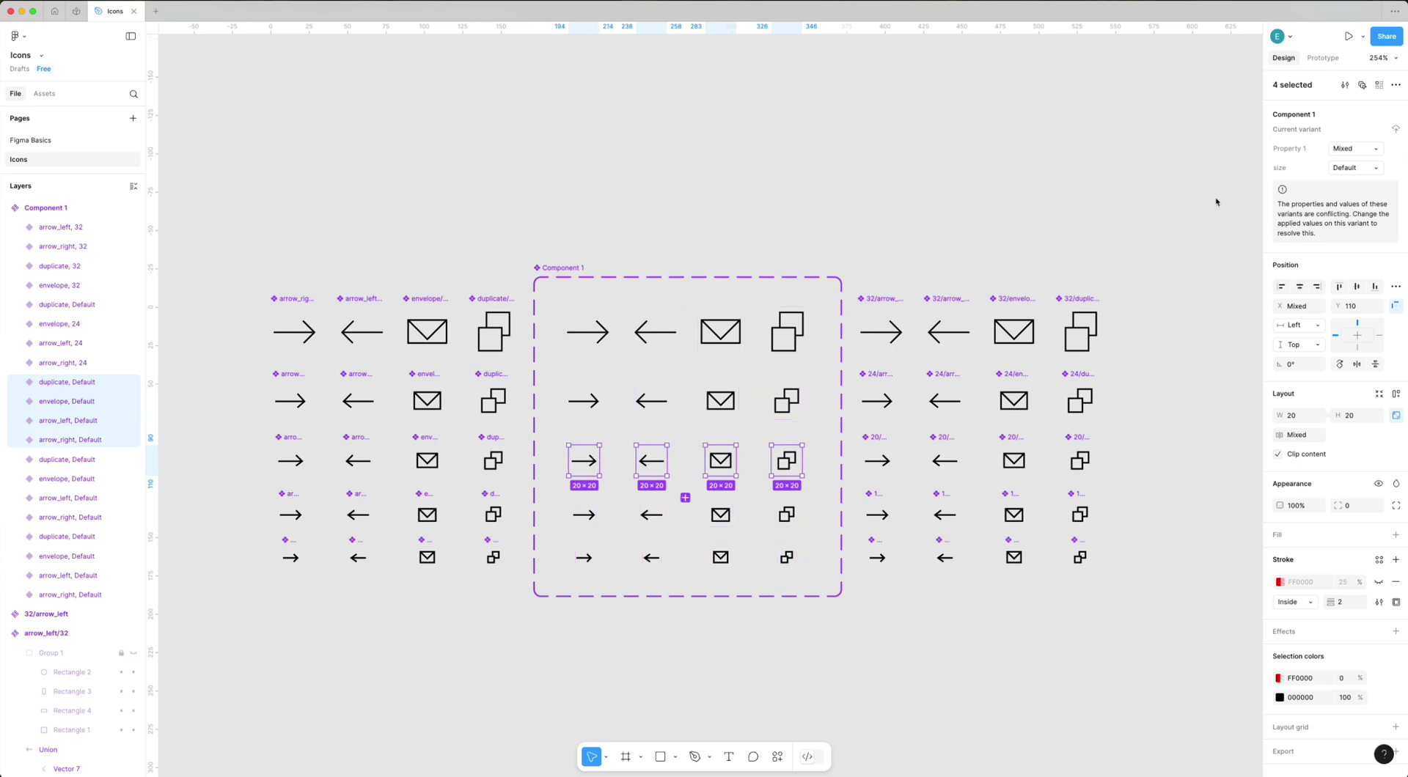
left_click(1349, 168)
type("20")
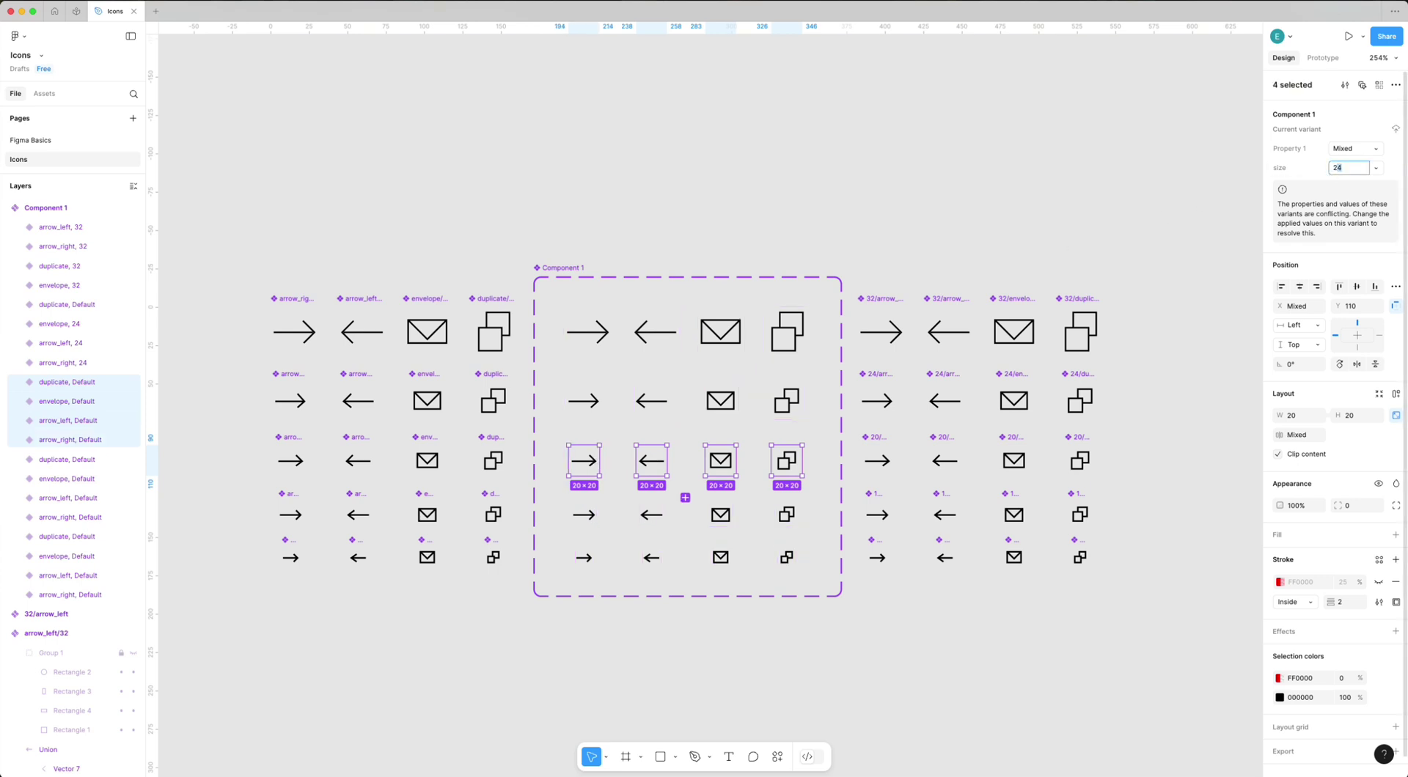
key("Return")
Set the size property of the four 16×16 variants in the component set to 16.
left_click(775, 517)
left_click(720, 514, "shift")
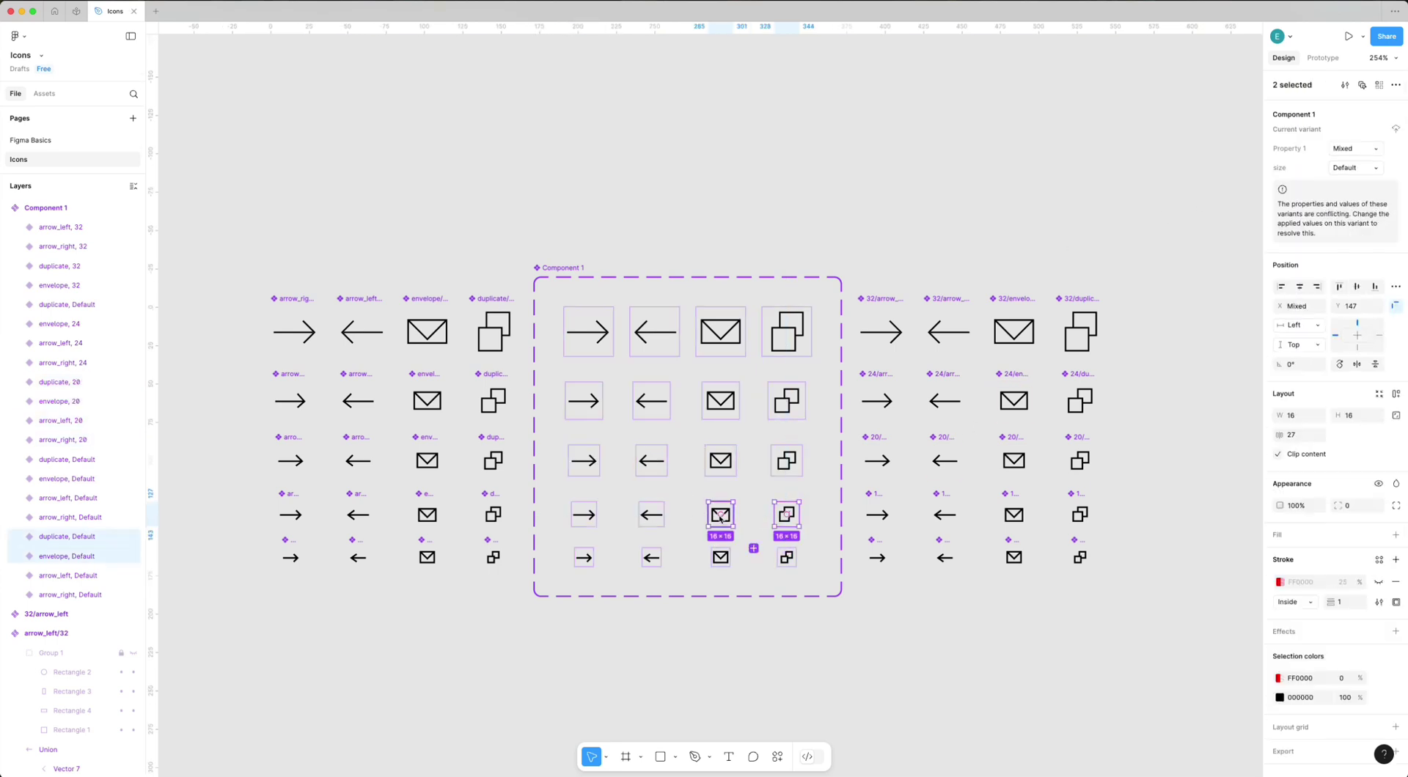
left_click(651, 515, "shift")
left_click(587, 517, "shift")
left_click(1350, 168)
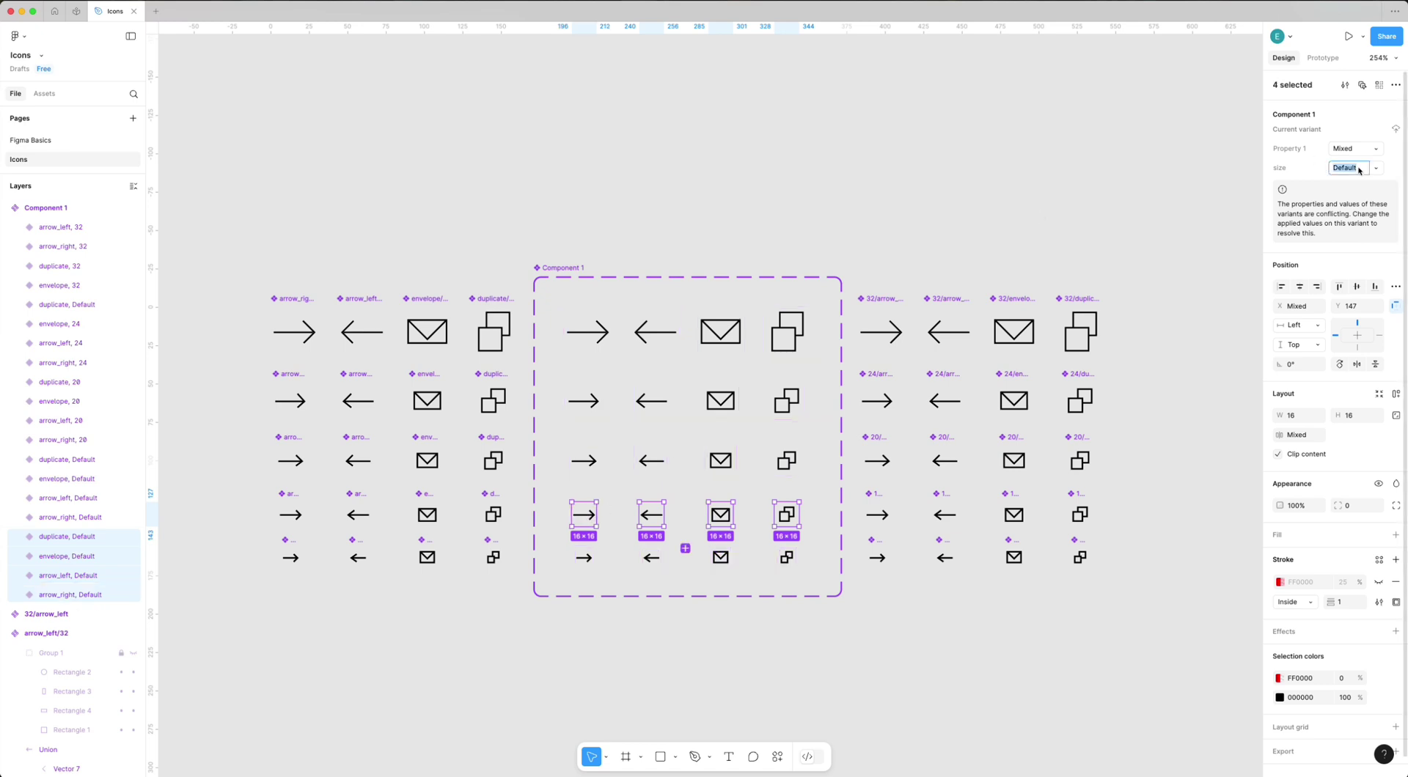
type("16")
key("Return")
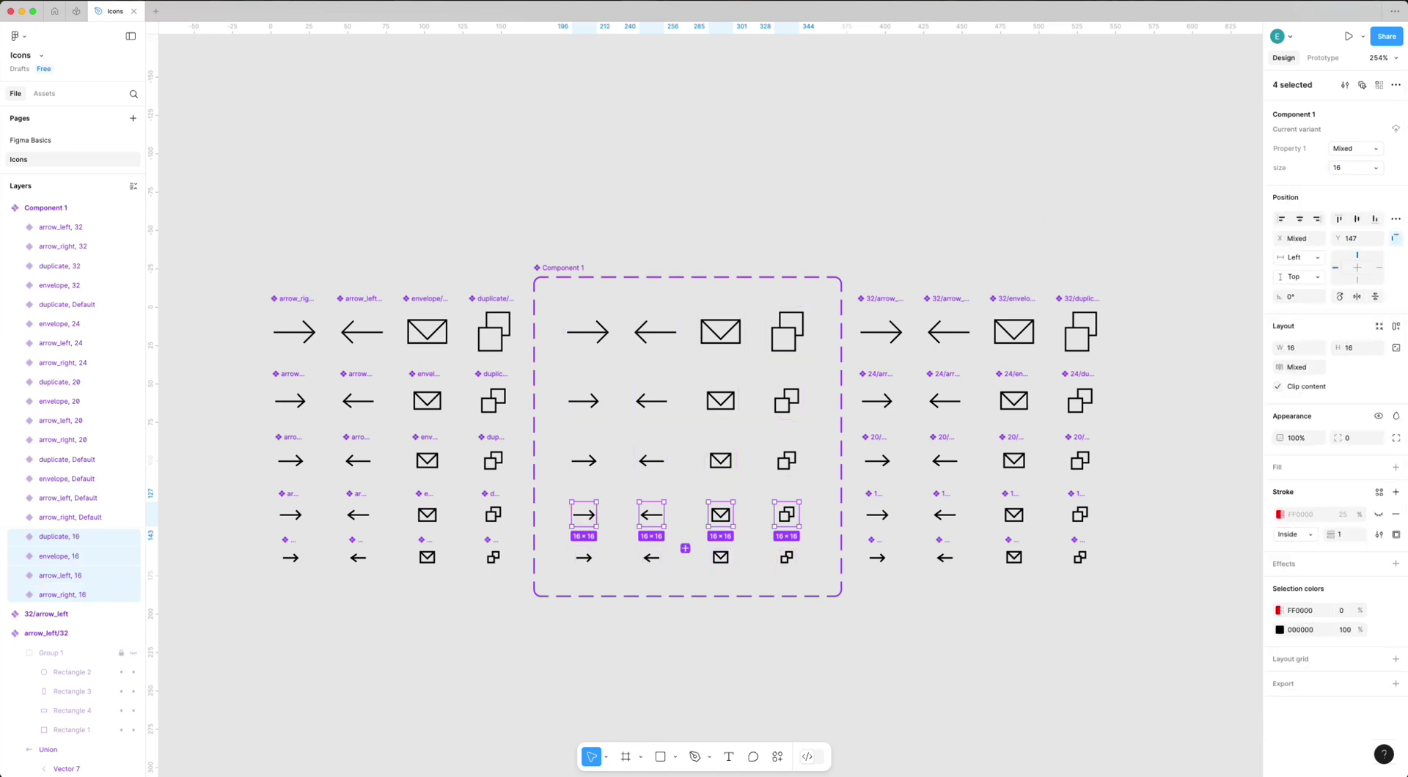
Set the size property of the four 12×12 variants in the component set to 12.
left_click(786, 558)
left_click(720, 557, "shift")
left_click(651, 557, "shift")
left_click(584, 559, "shift")
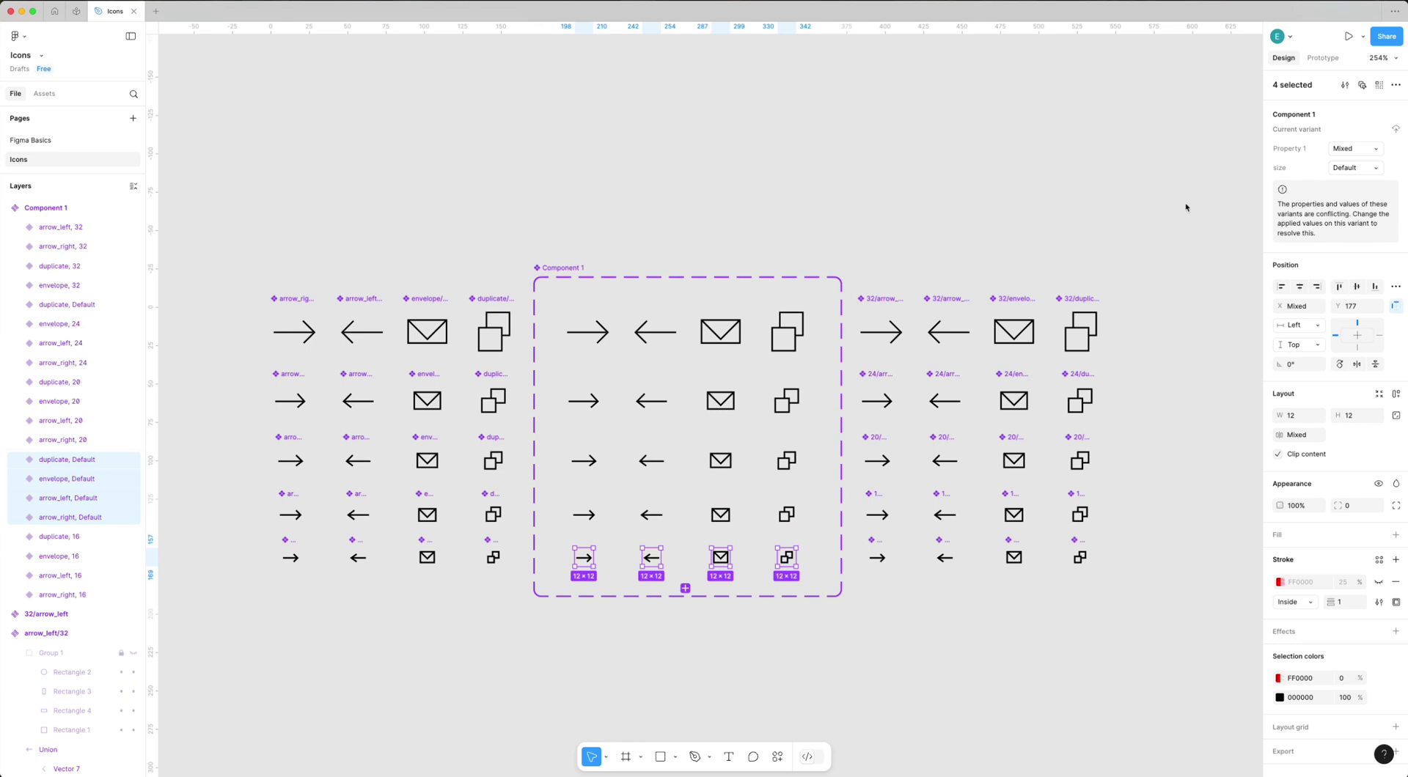
left_click(1353, 169)
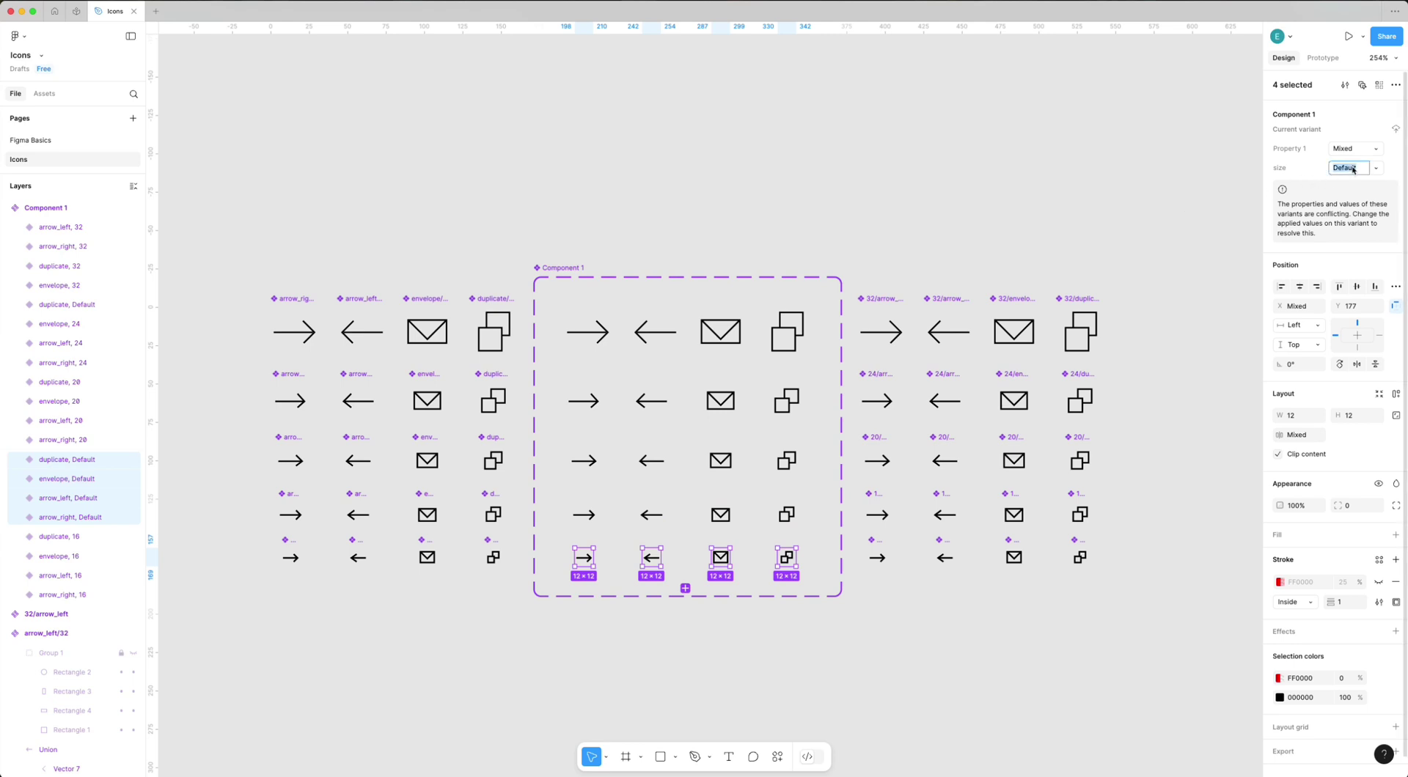
type("12")
key("Return")
Rename the middle grid's component set to Icons.
left_click(786, 514)
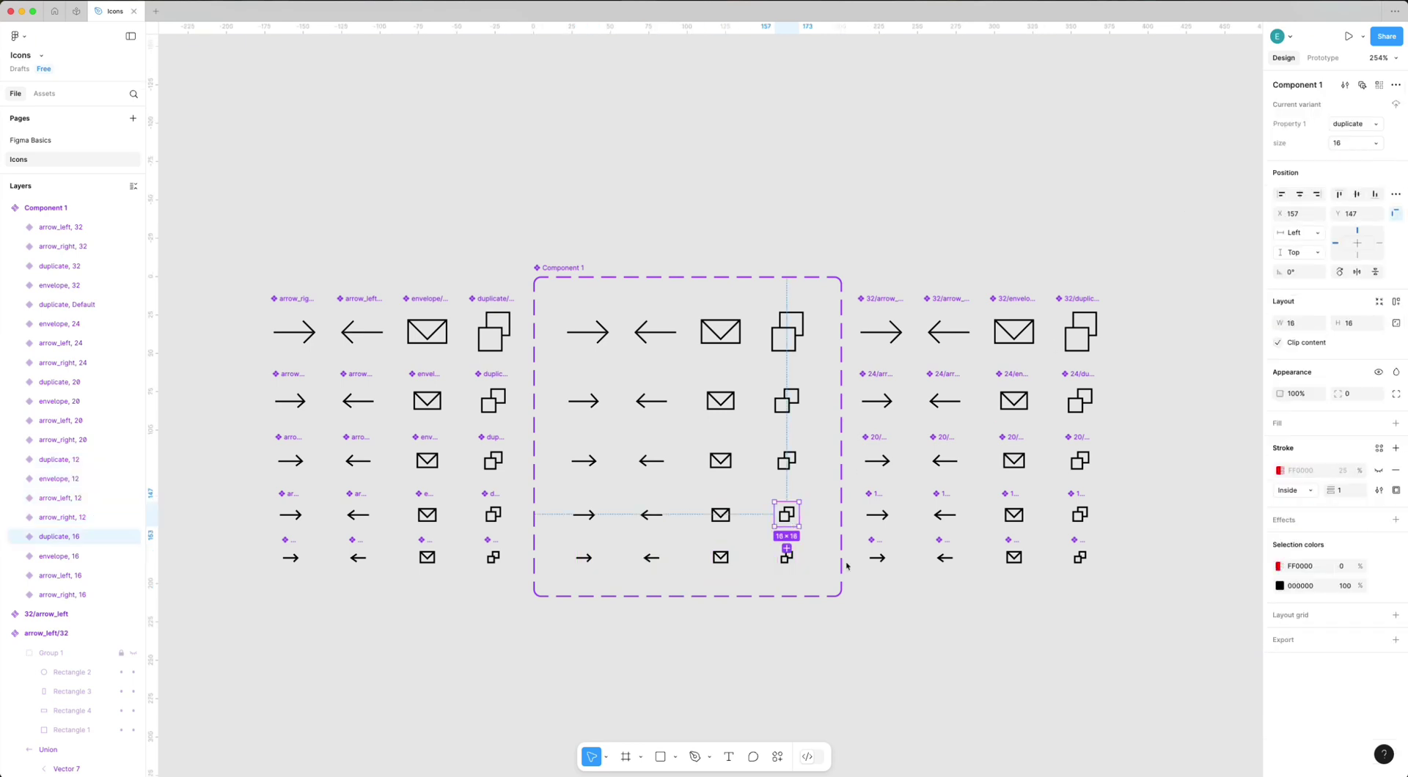
left_click(579, 268)
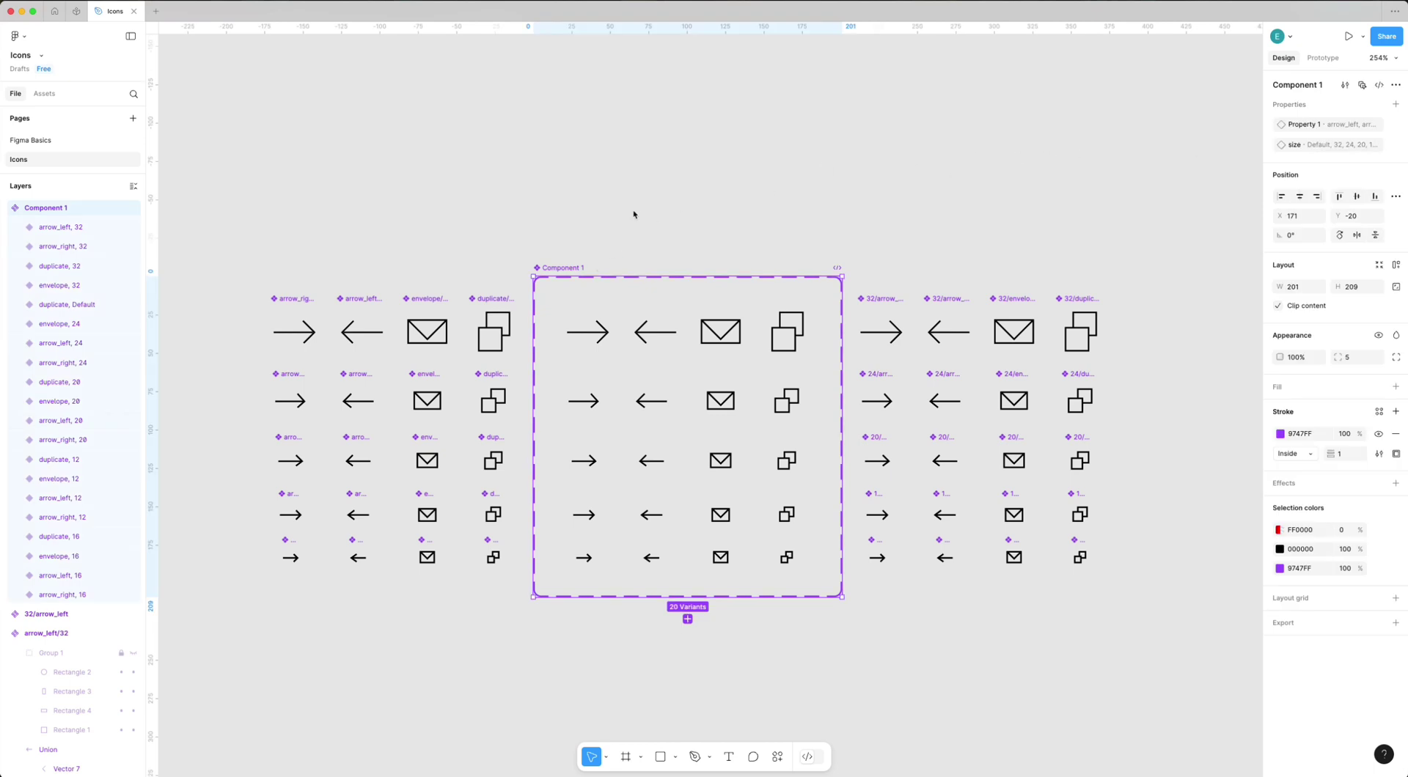
key("super+r")
key("BackSpace")
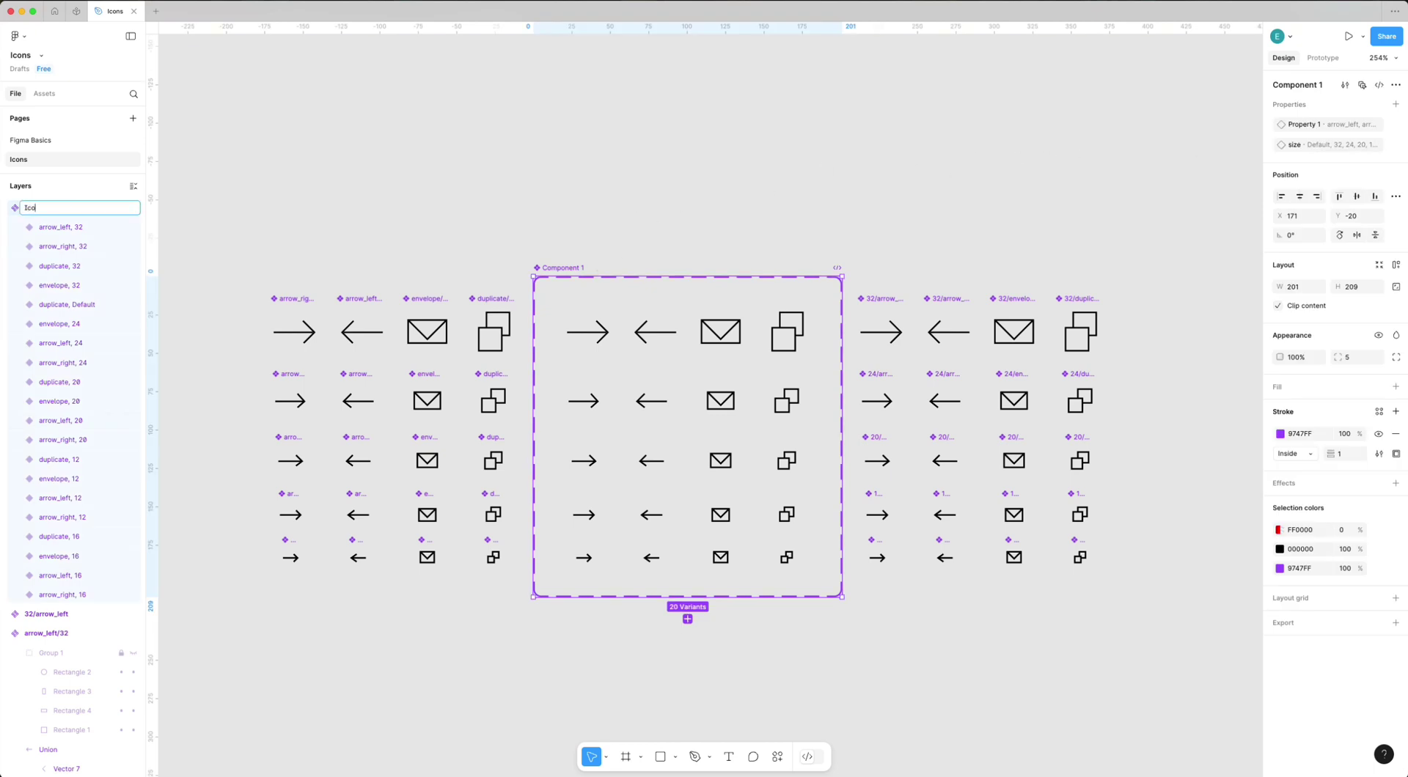
key("Return")
scroll(557, 286, "left", 2)
left_click(556, 286)
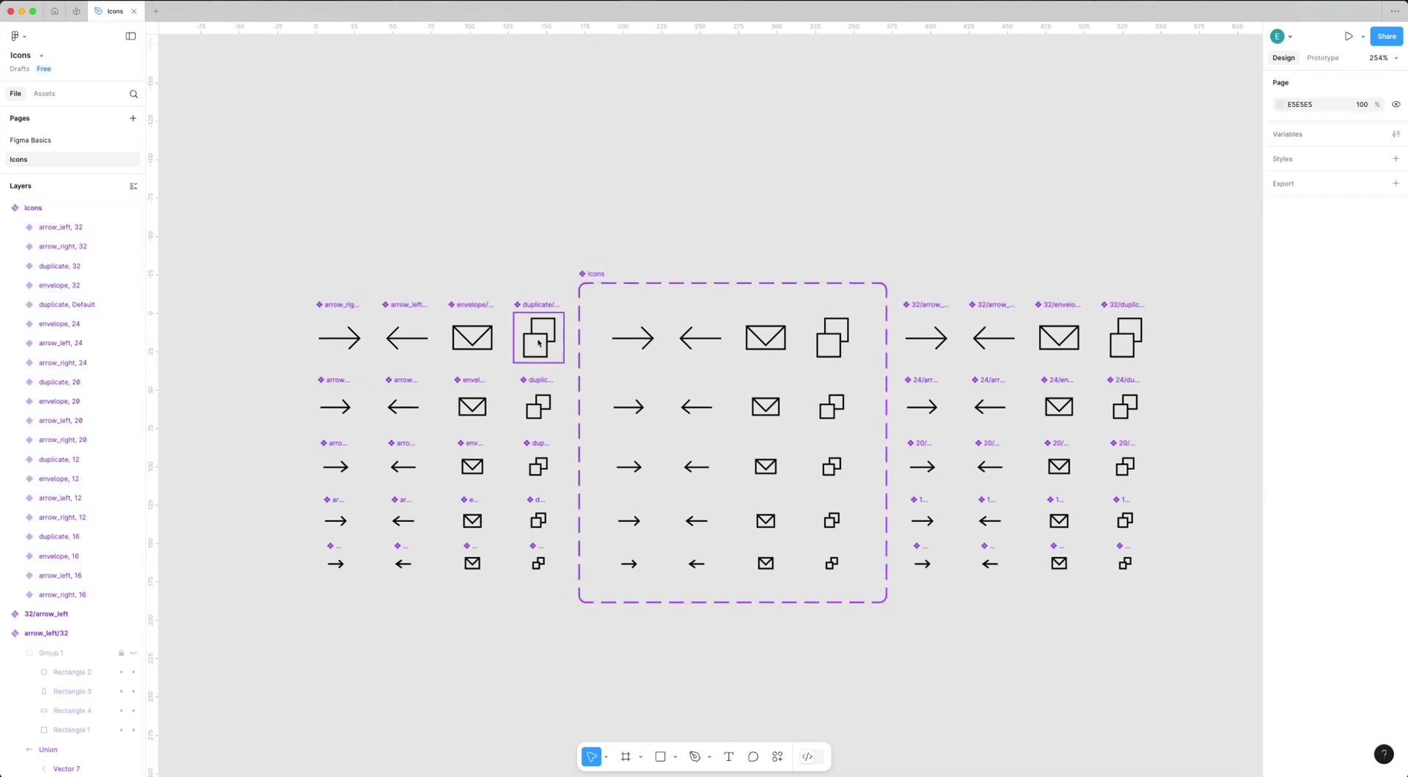
Place instances of 24/arrow_right and arrow_right/24 below their grids, level with the arrow instance under the component set.
scroll(544, 334, "down", 4)
scroll(592, 640, "up", 3)
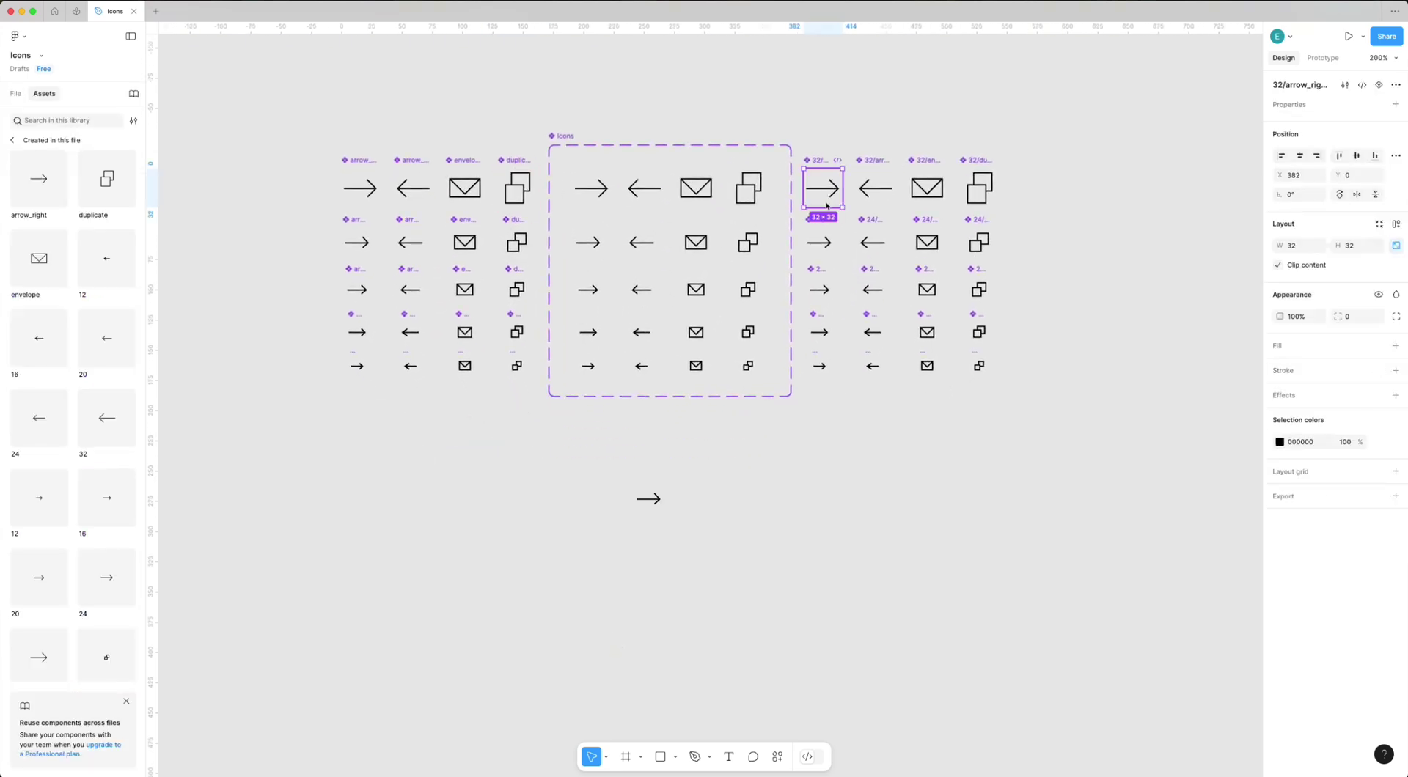
left_click(819, 242)
left_click_drag(902, 450, 908, 499)
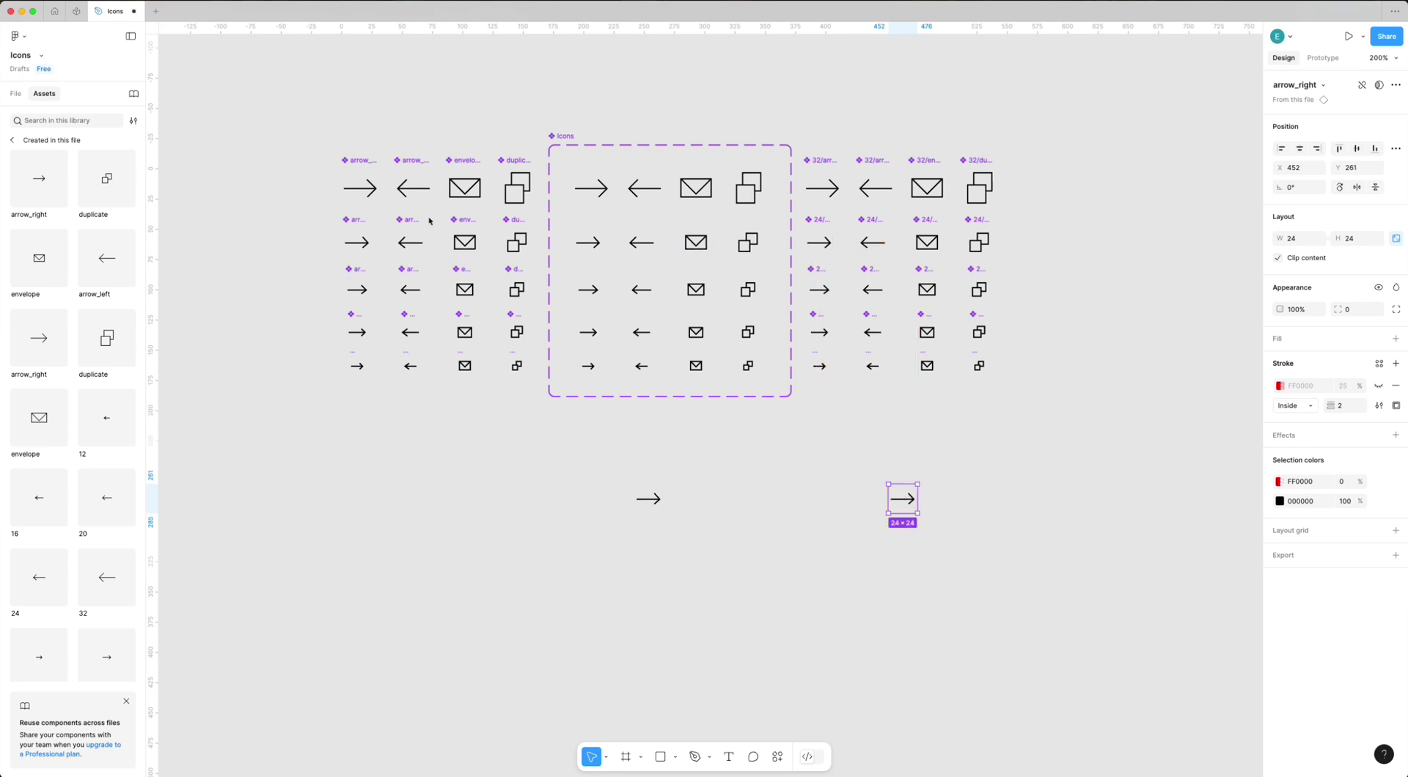
left_click(360, 243)
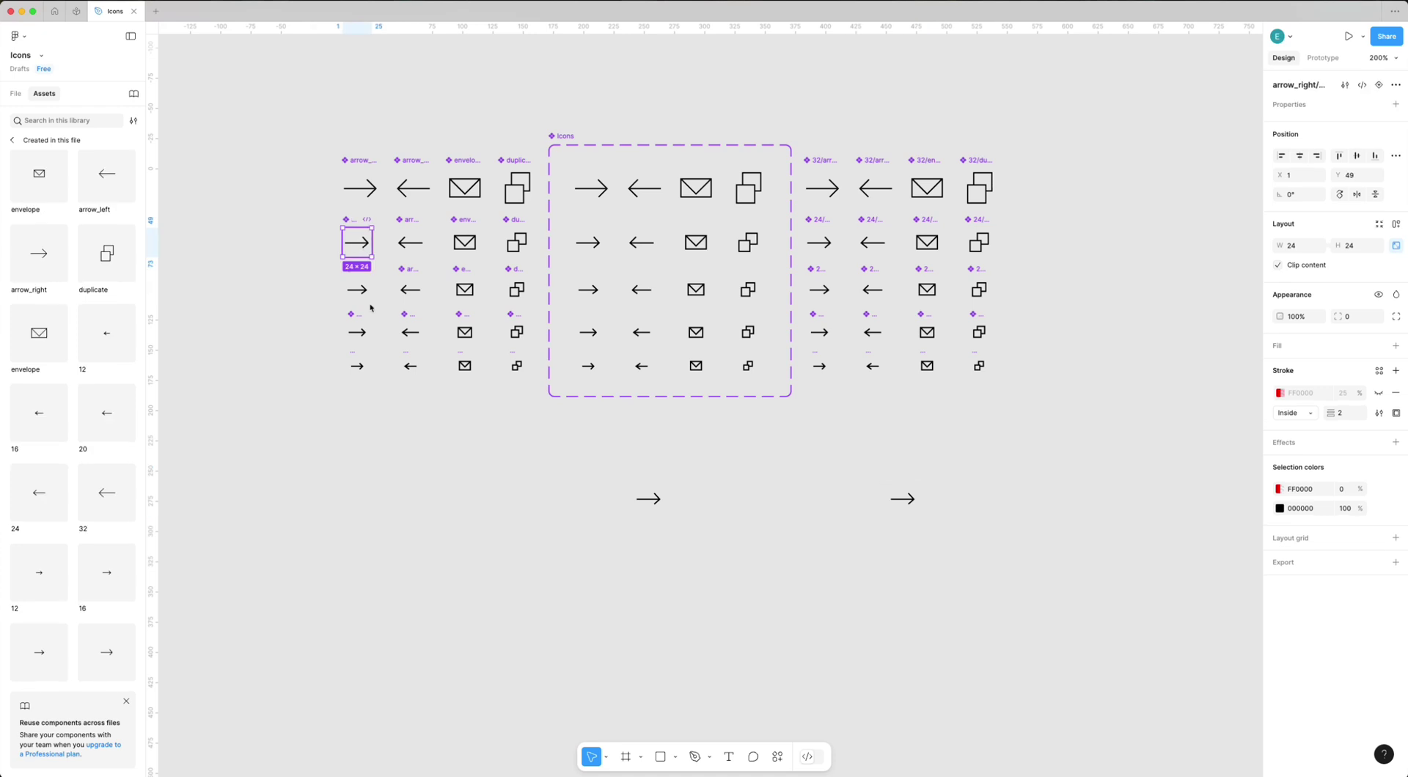
left_click_drag(370, 307, 441, 503)
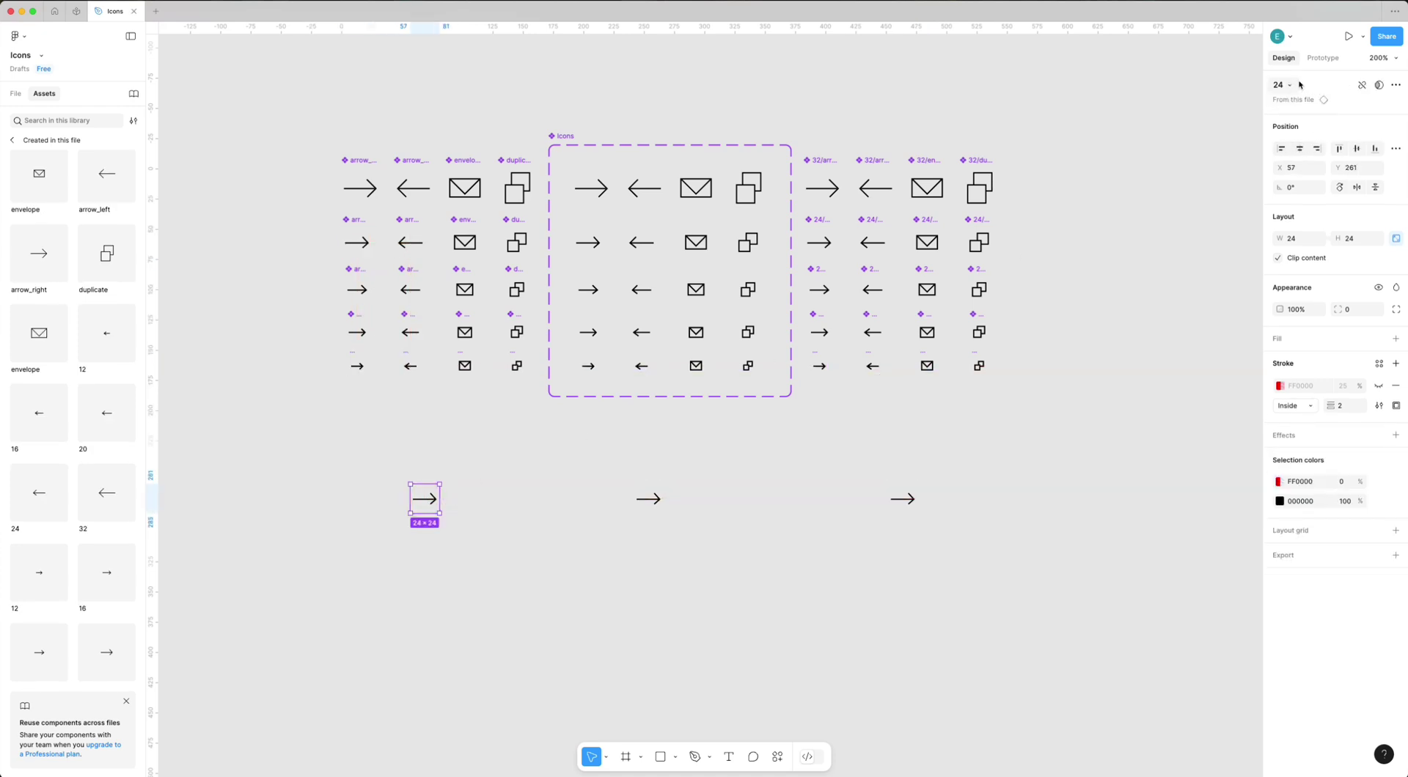
Examine the swap options of the two outer arrow instances and the size options of the middle instance.
left_click(1297, 85)
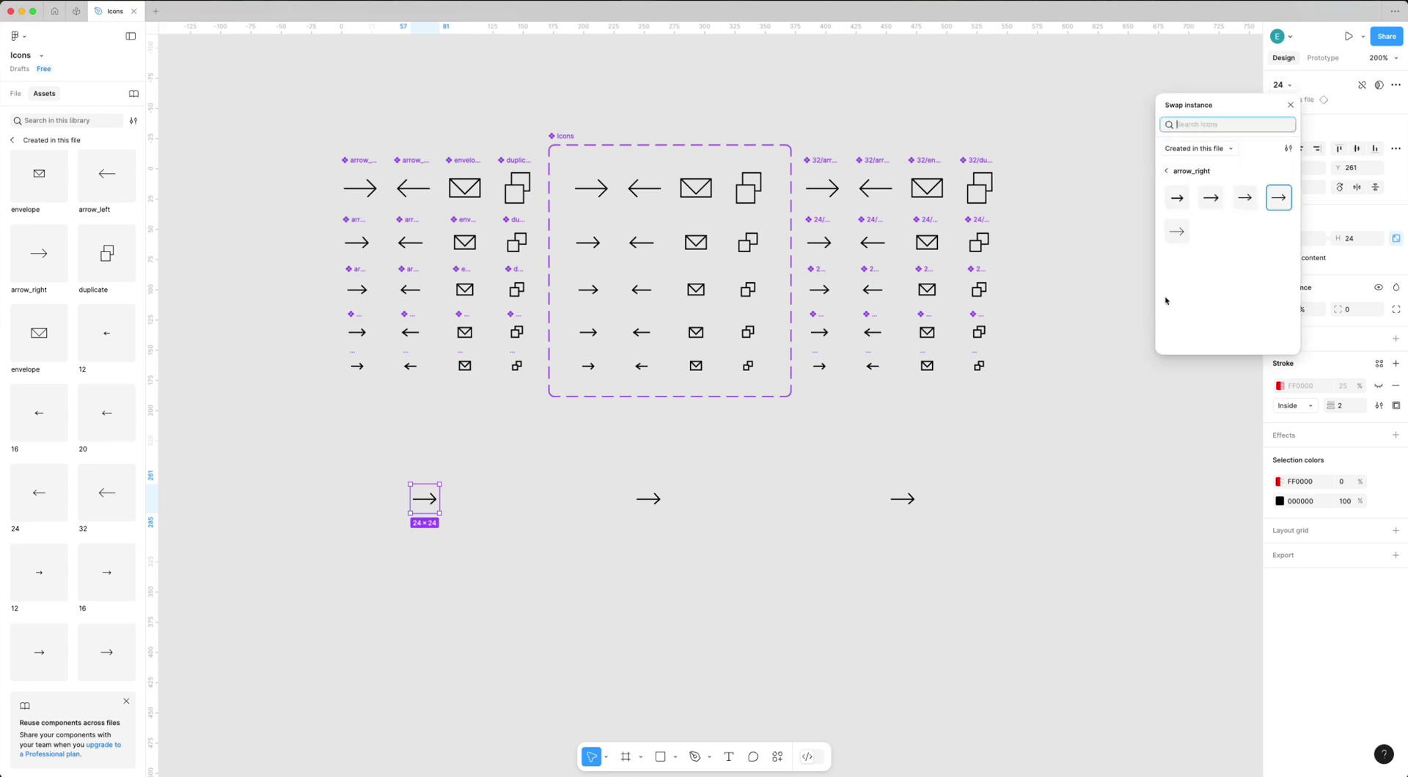
left_click(652, 504)
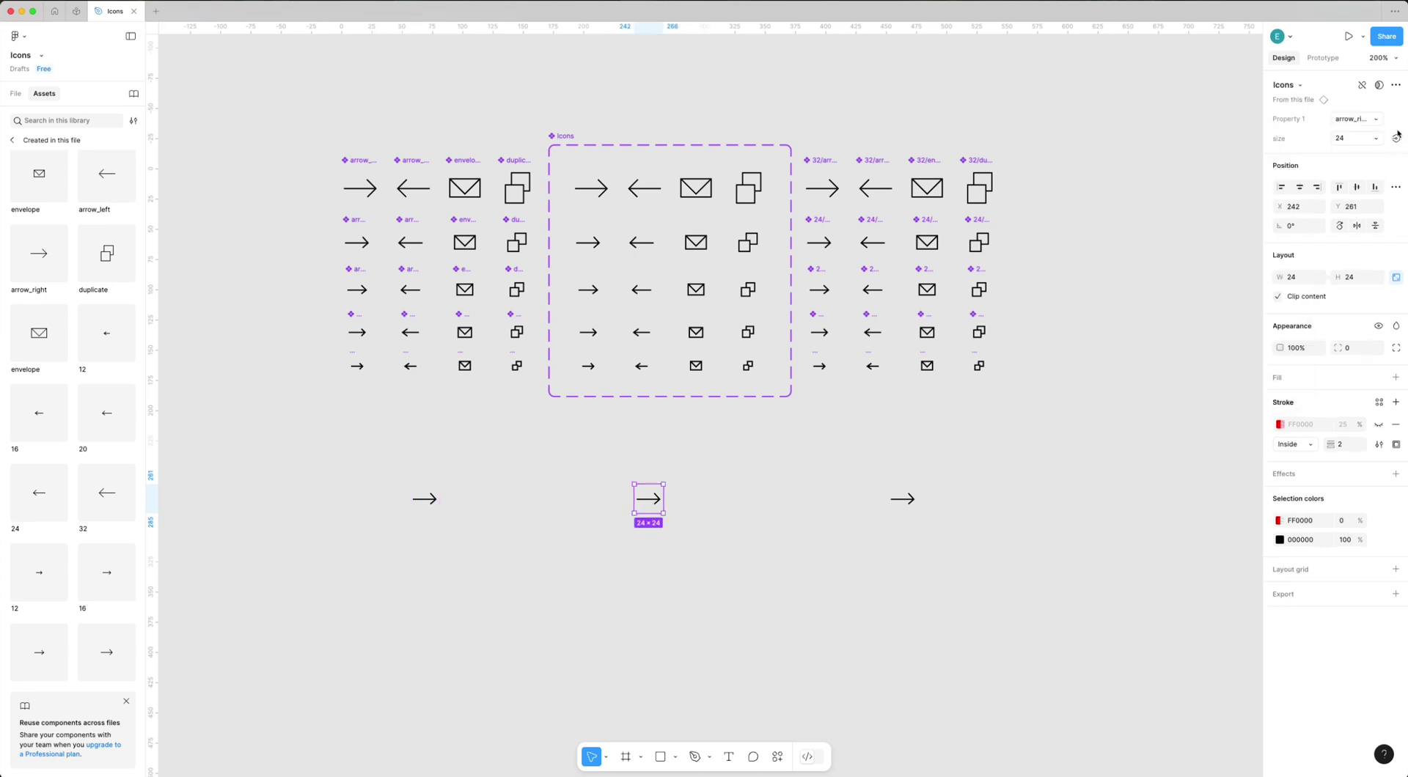
left_click(1377, 139)
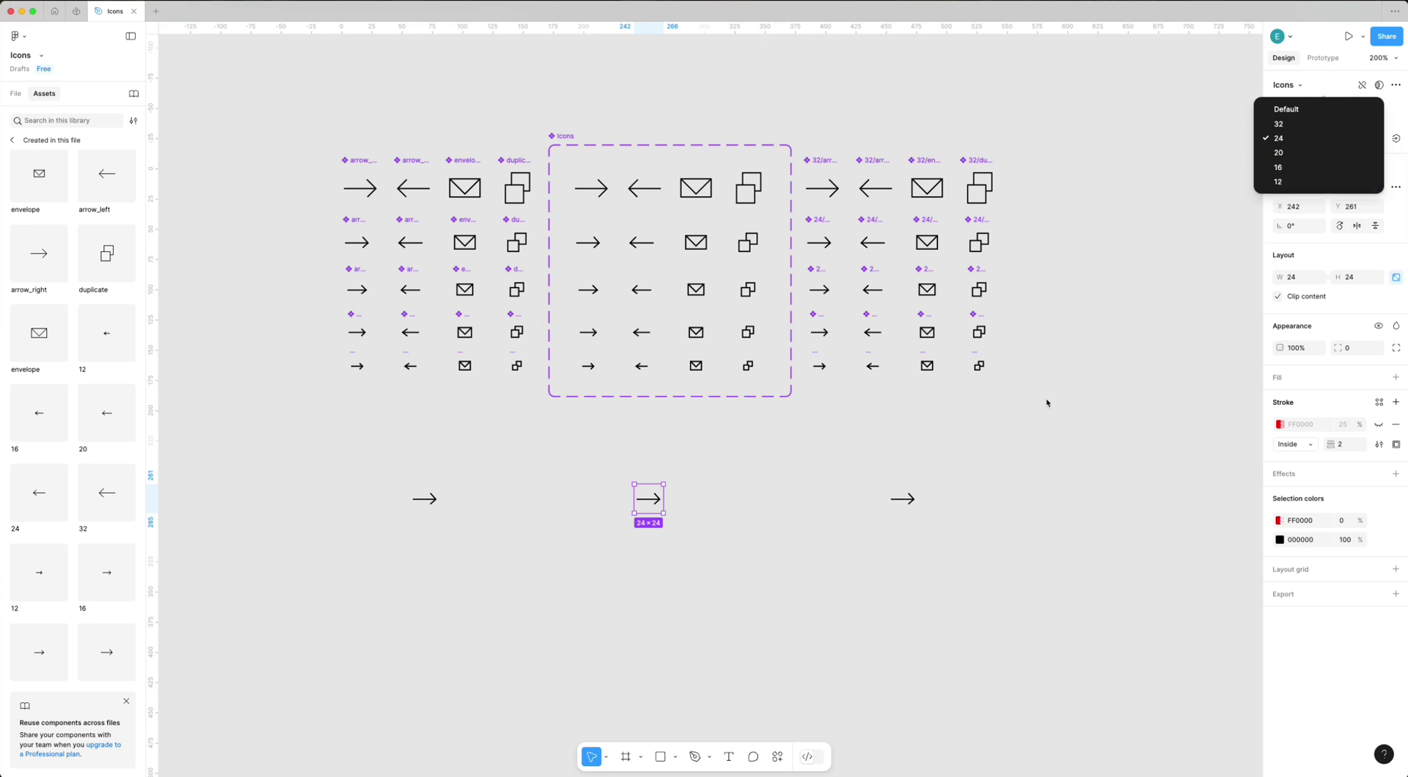
left_click(1027, 424)
left_click(903, 498)
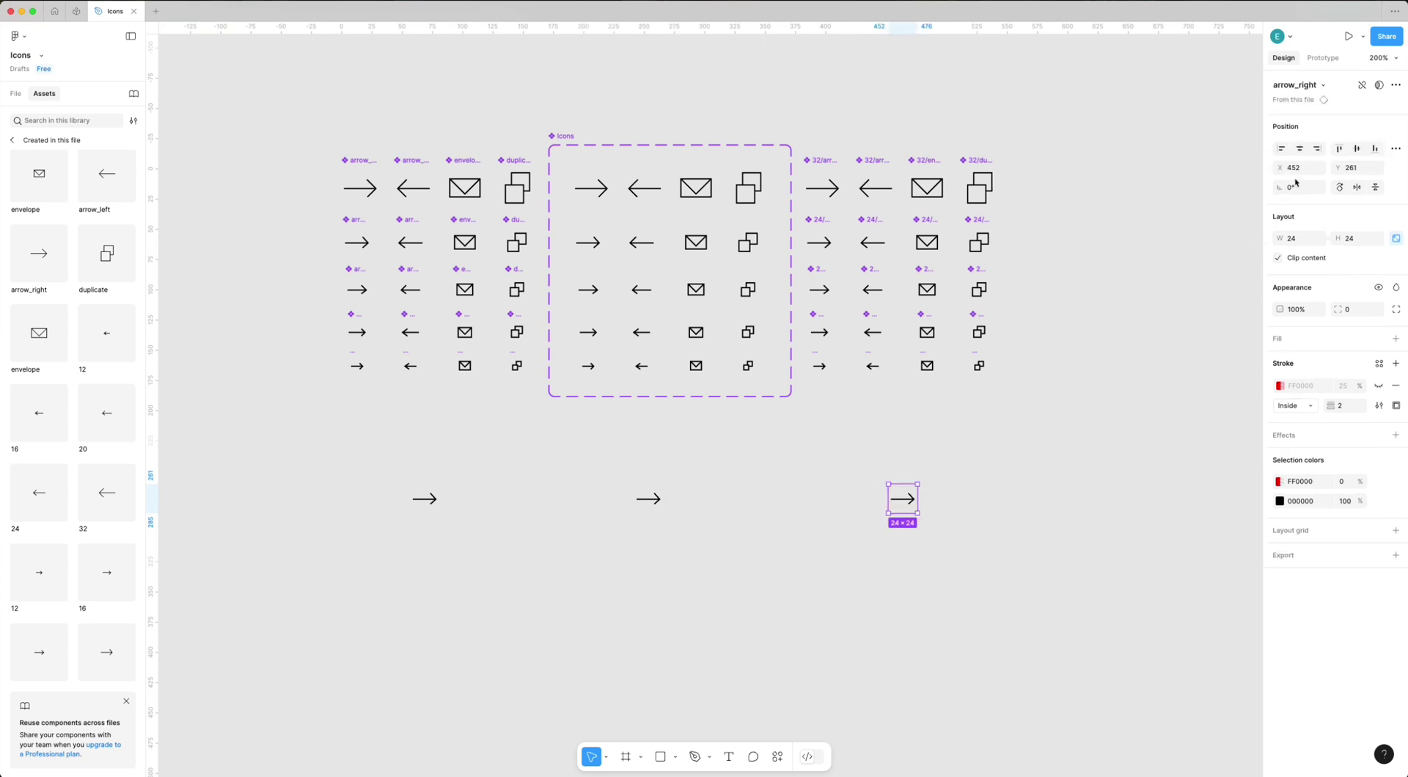
left_click(1324, 86)
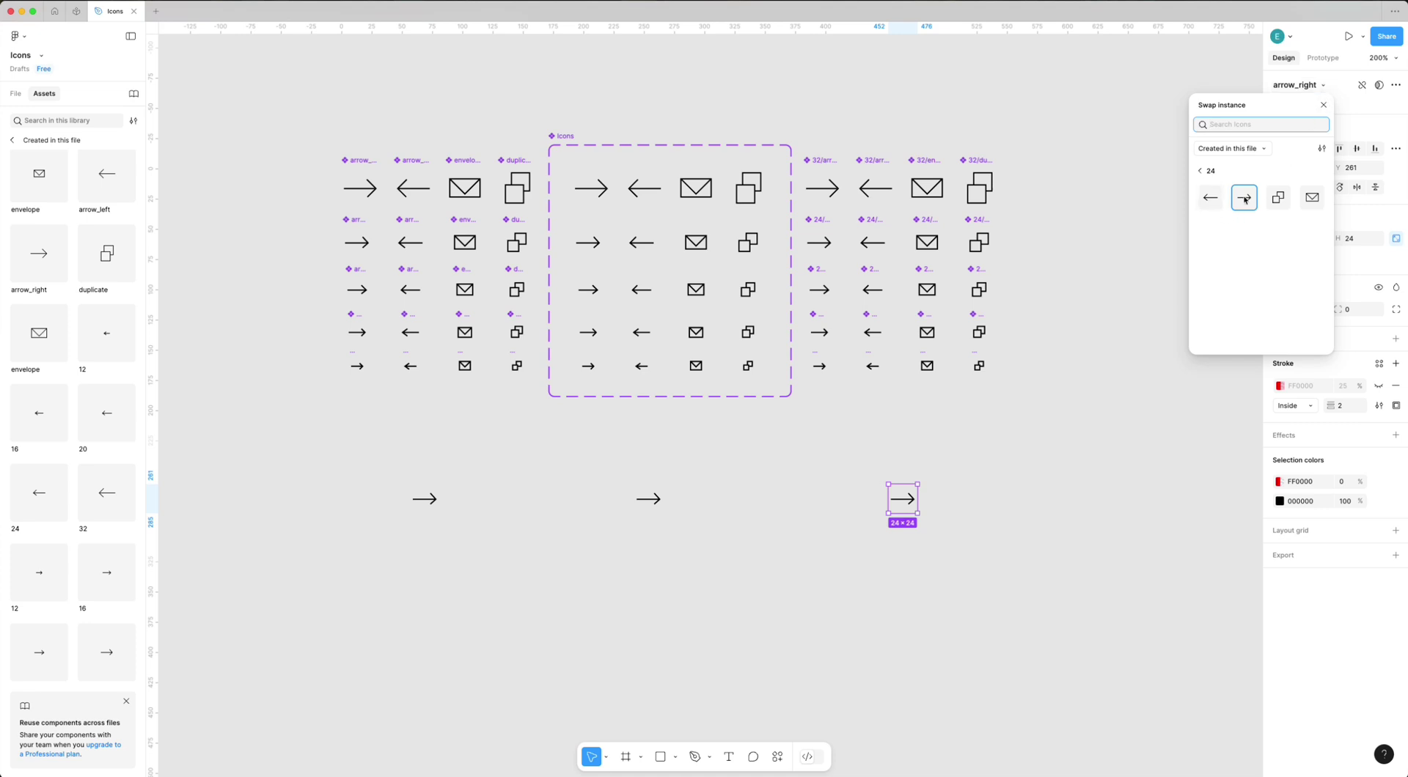
left_click(990, 544)
Look through the component assets created in this file.
left_click_drag(981, 559, 988, 494)
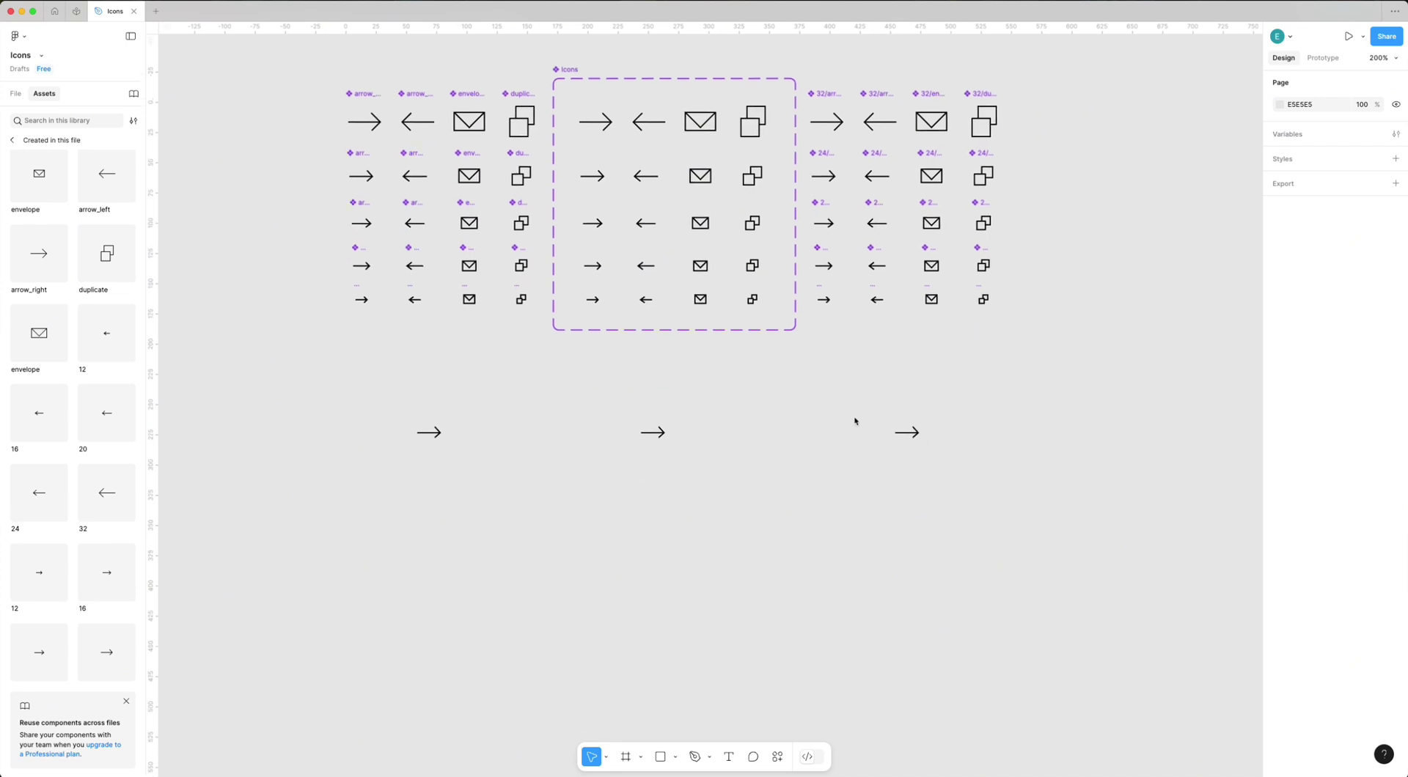
left_click_drag(758, 385, 764, 492)
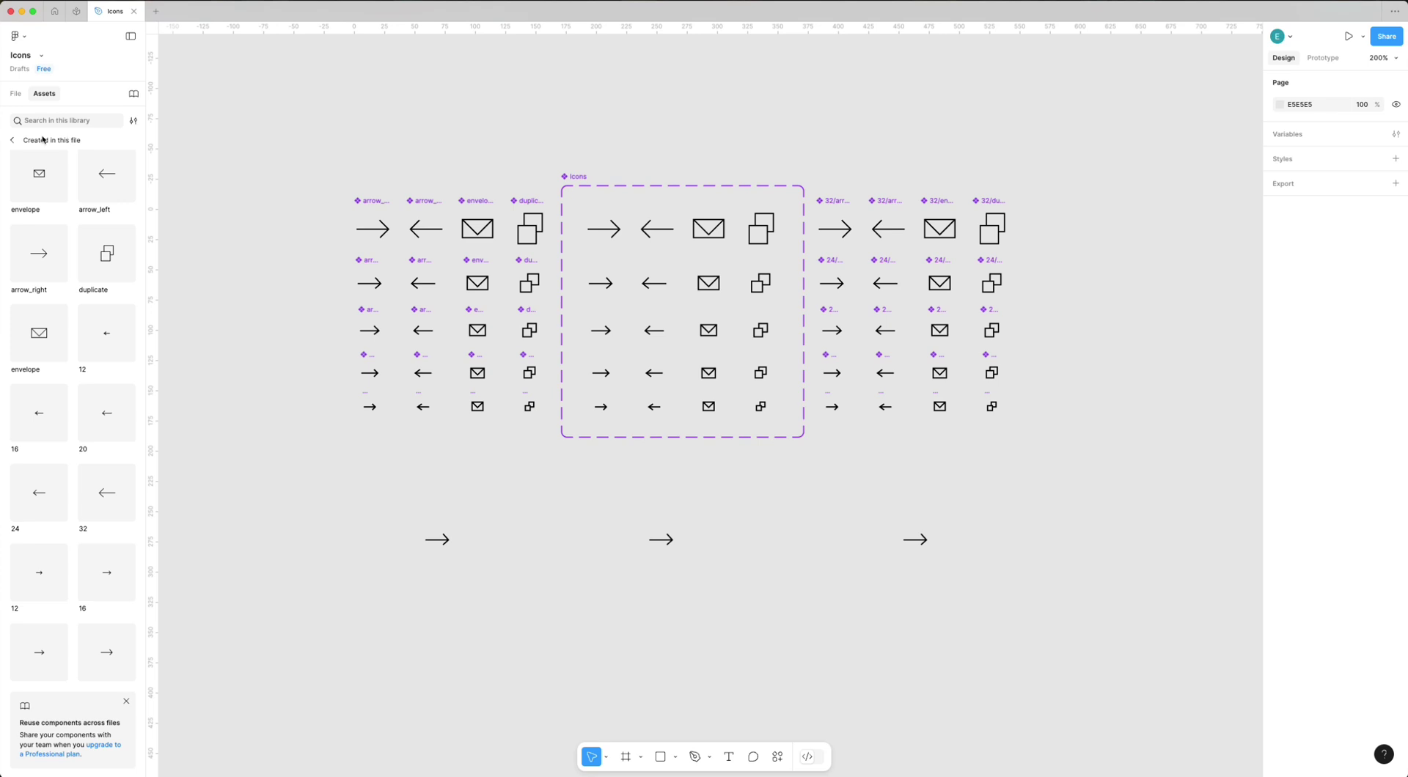
scroll(32, 323, "down", 10)
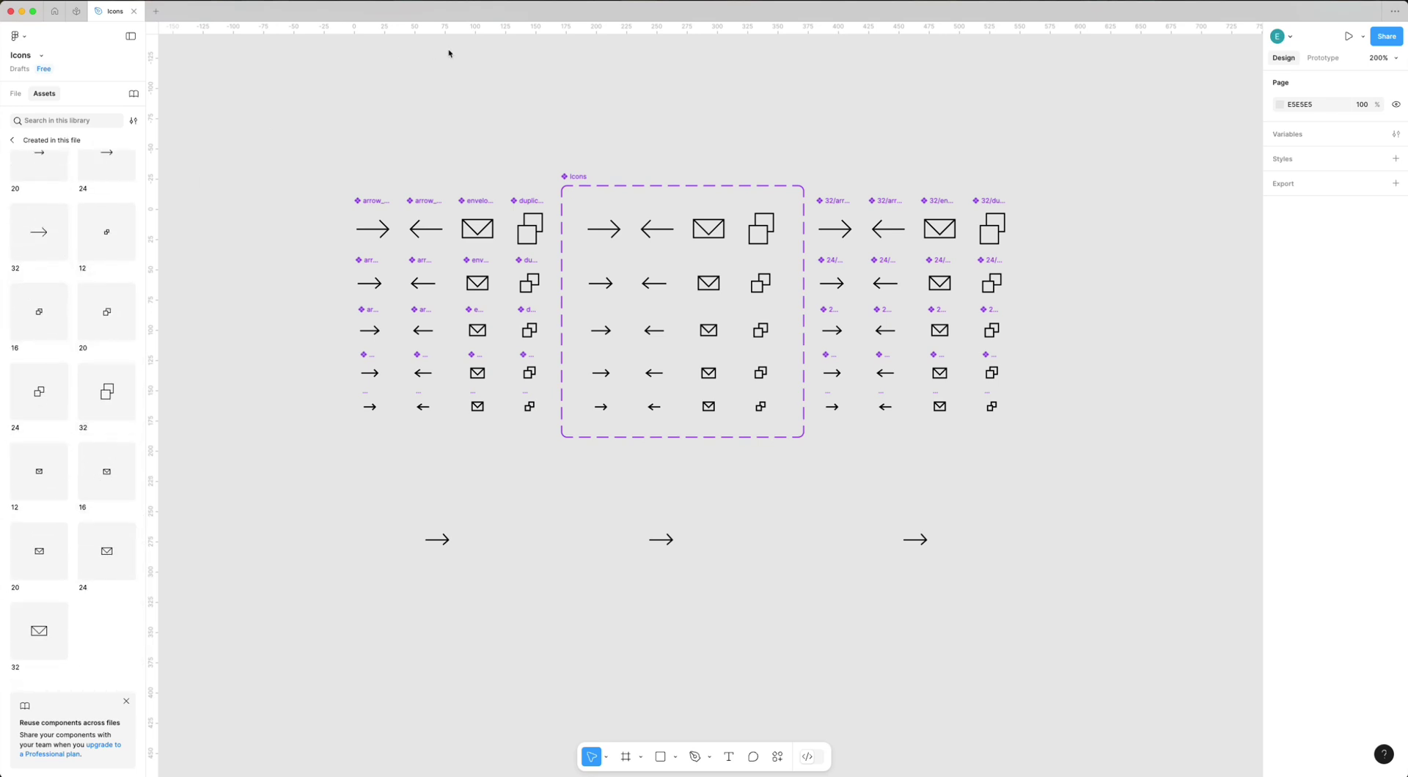
Add a 1x PNG export setting to all icons of the name/size grid and view the available formats and scales.
left_click_drag(489, 92, 500, 166)
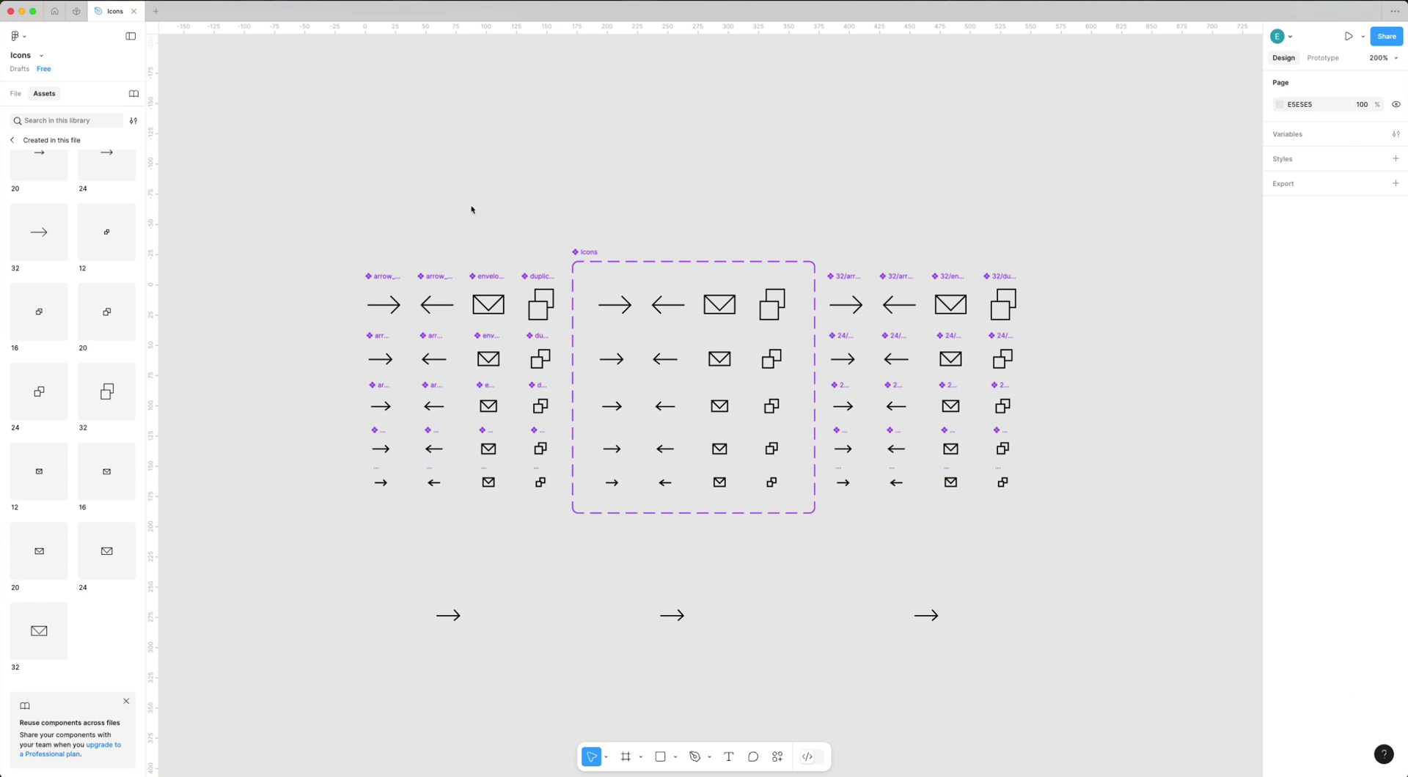
scroll(463, 230, "down", 1)
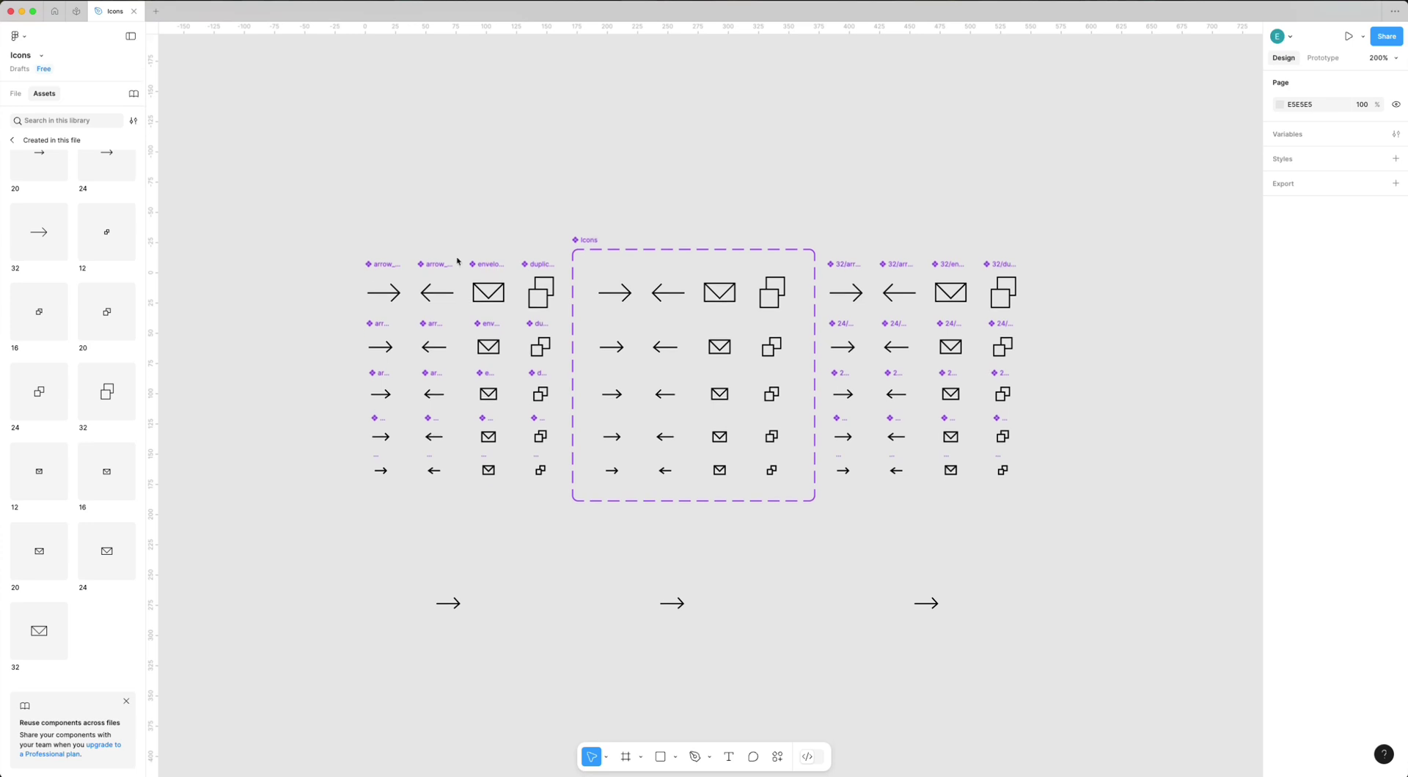
left_click_drag(322, 511, 566, 246)
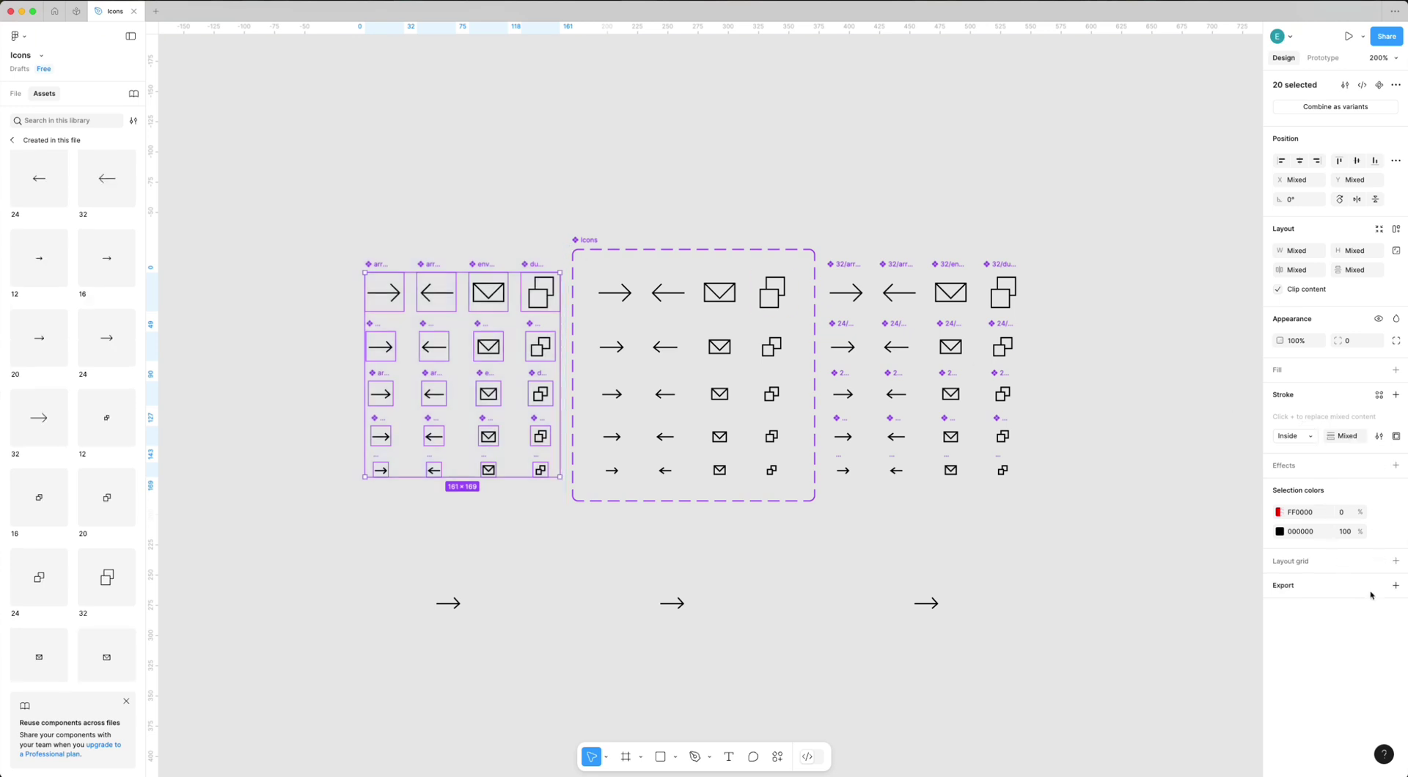
left_click(1396, 586)
left_click(1359, 608)
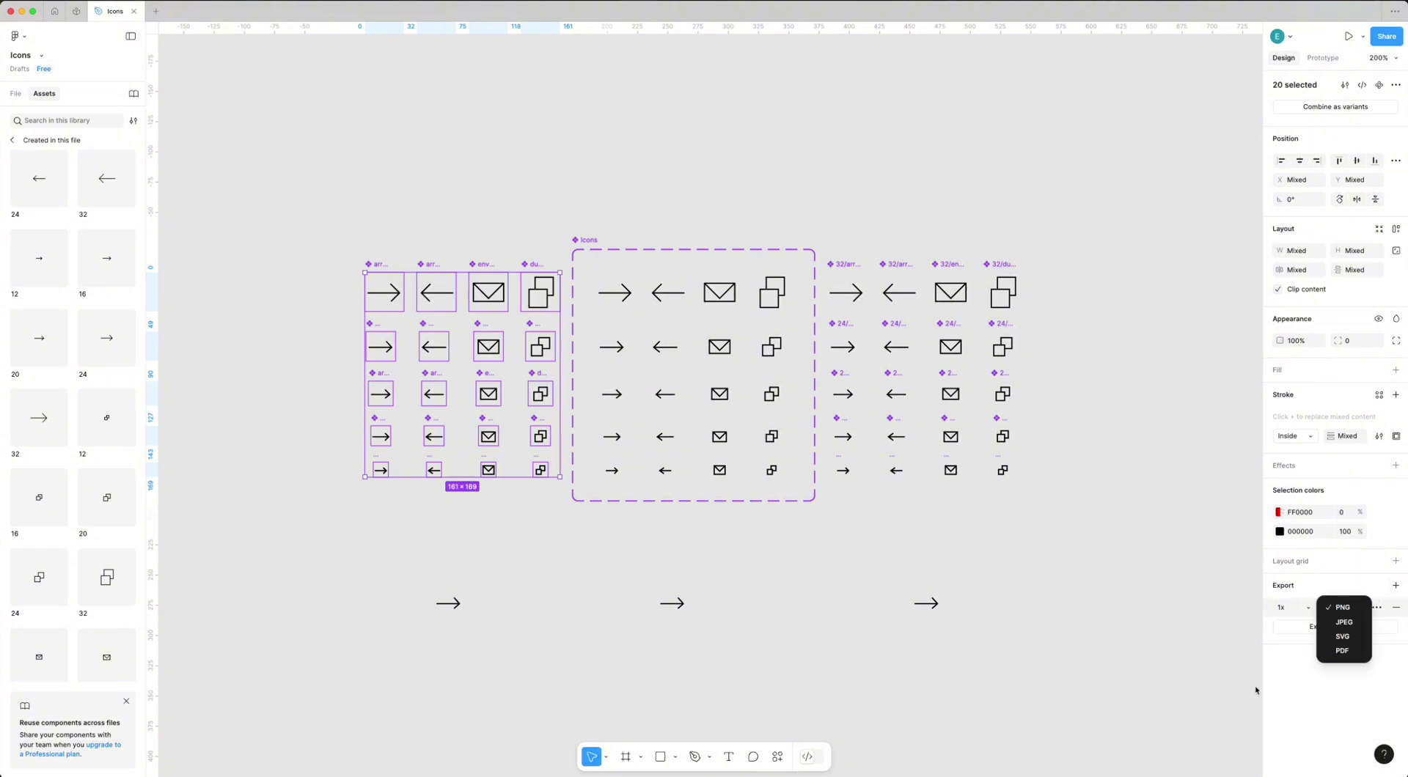
left_click(1279, 681)
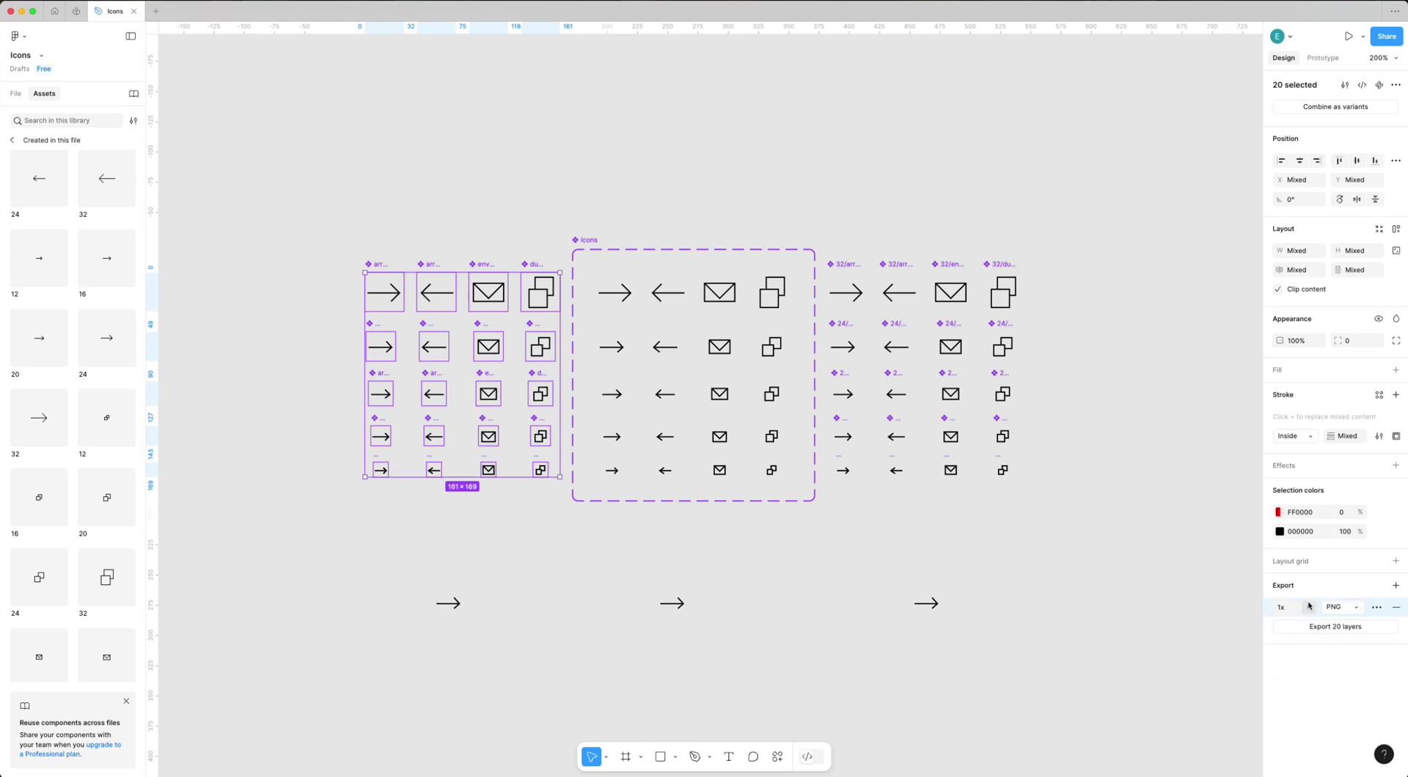
left_click(1295, 607)
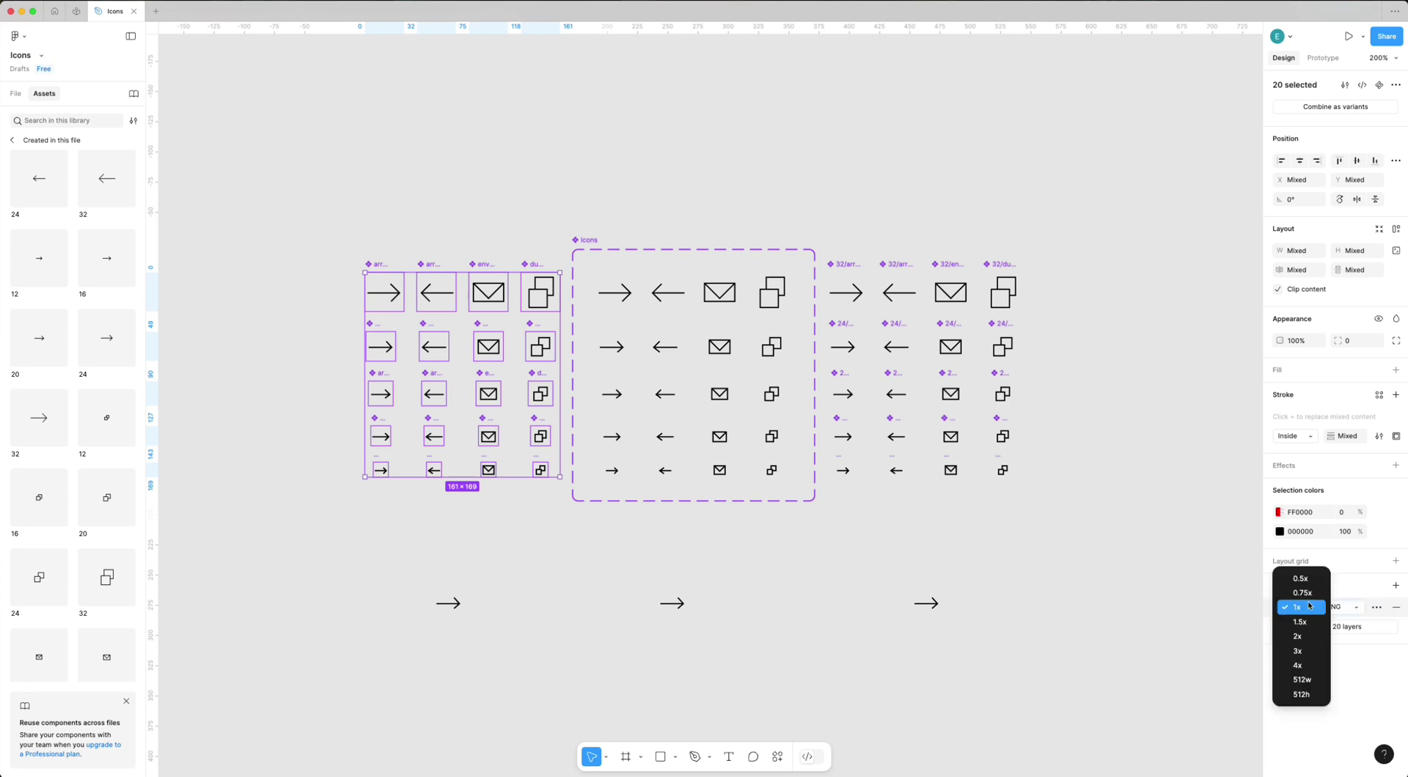
left_click(1304, 716)
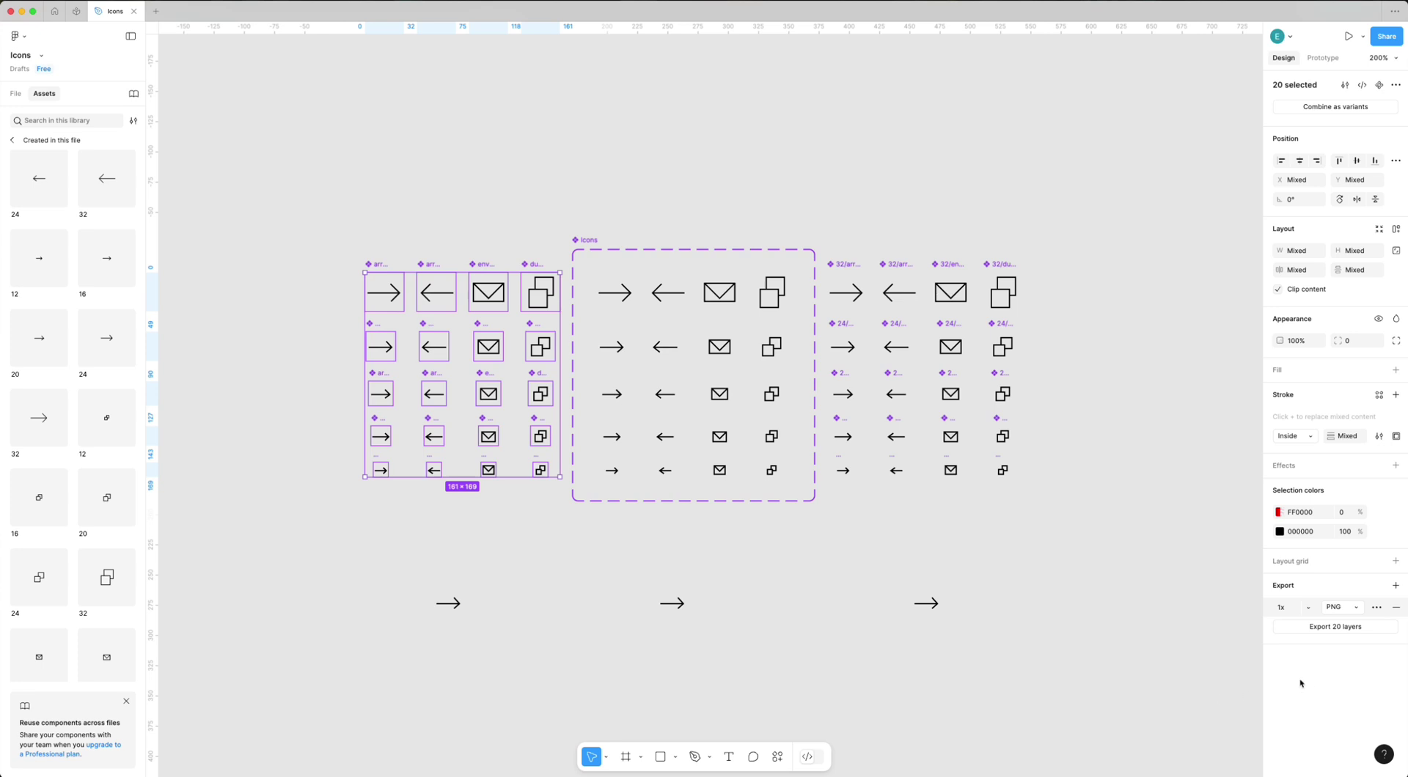